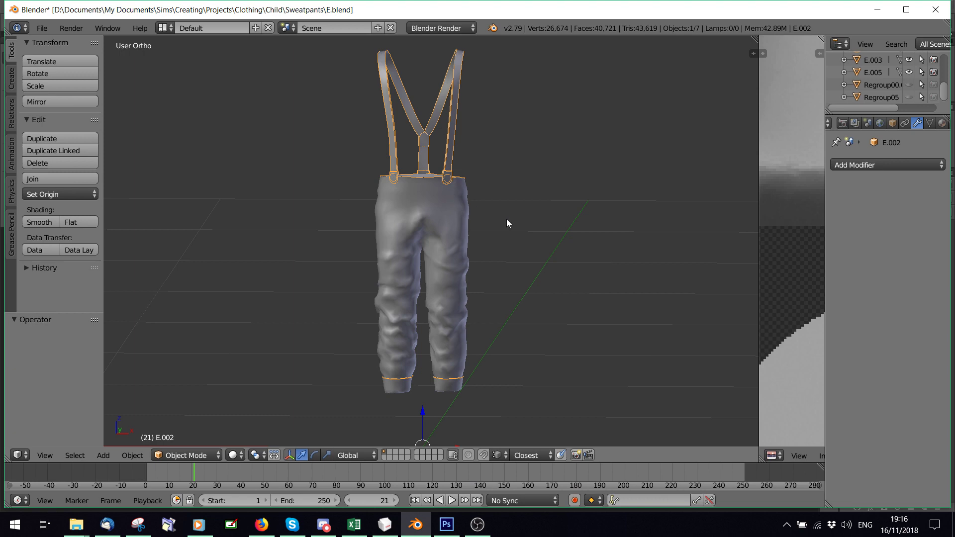
Step: Select all the visible trouser and suspender meshes and join them into one object
{"action": "middle_click_drag", "start_coordinate": [473, 233], "coordinate": [318, 254]}
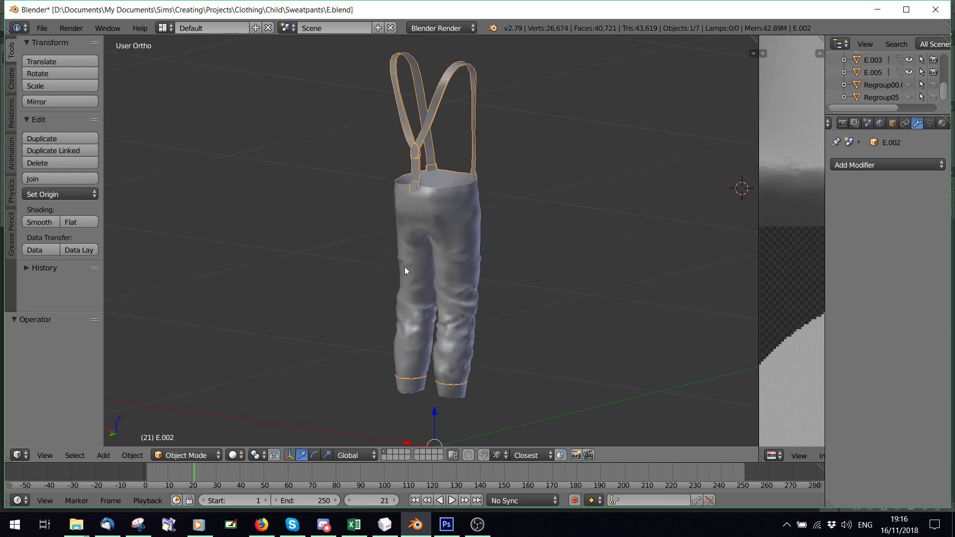
{"action": "middle_click_drag", "start_coordinate": [571, 251], "coordinate": [369, 252]}
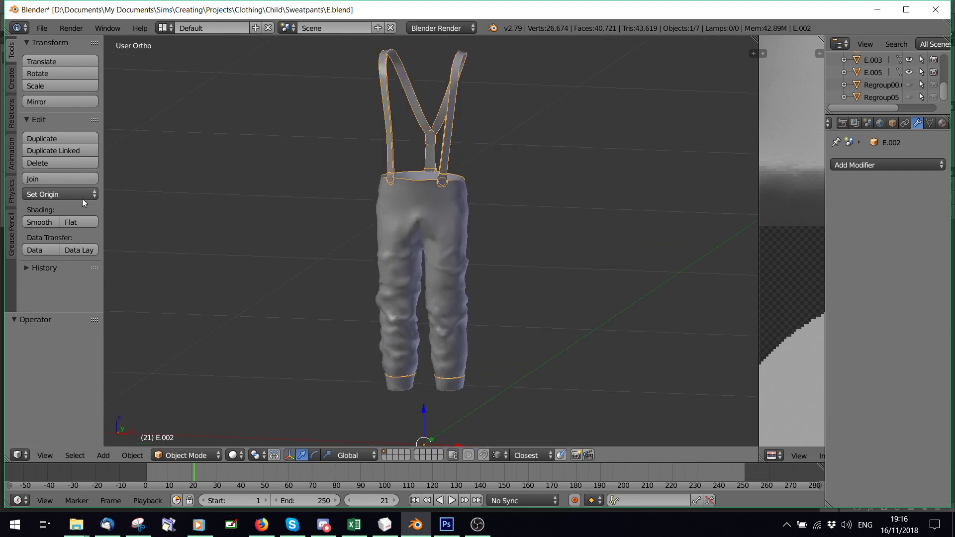
{"action": "key", "text": "a"}
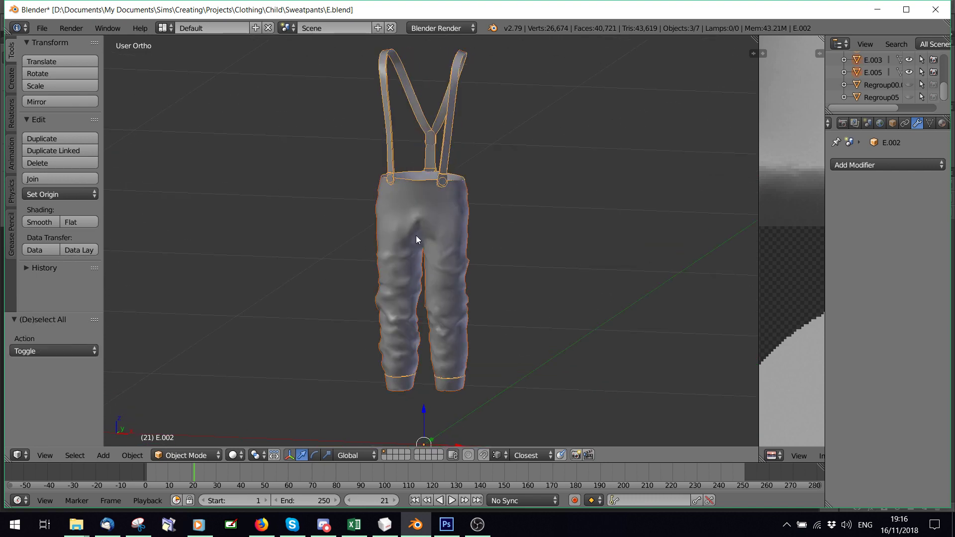
{"action": "left_click", "coordinate": [55, 181]}
Step: Set the scene's render engine to Cycles Render
{"action": "middle_click_drag", "start_coordinate": [290, 279], "coordinate": [328, 294]}
{"action": "left_click", "coordinate": [440, 30]}
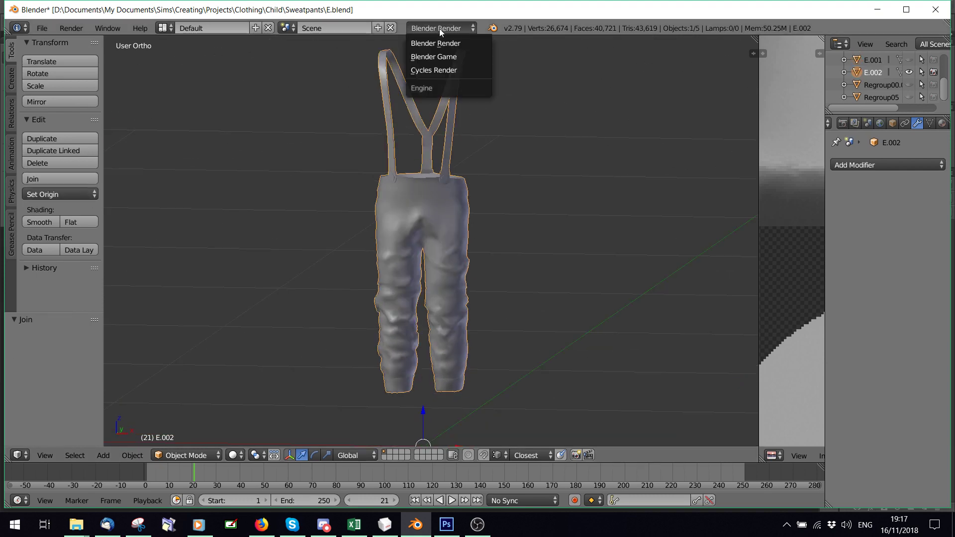
{"action": "left_click", "coordinate": [440, 70]}
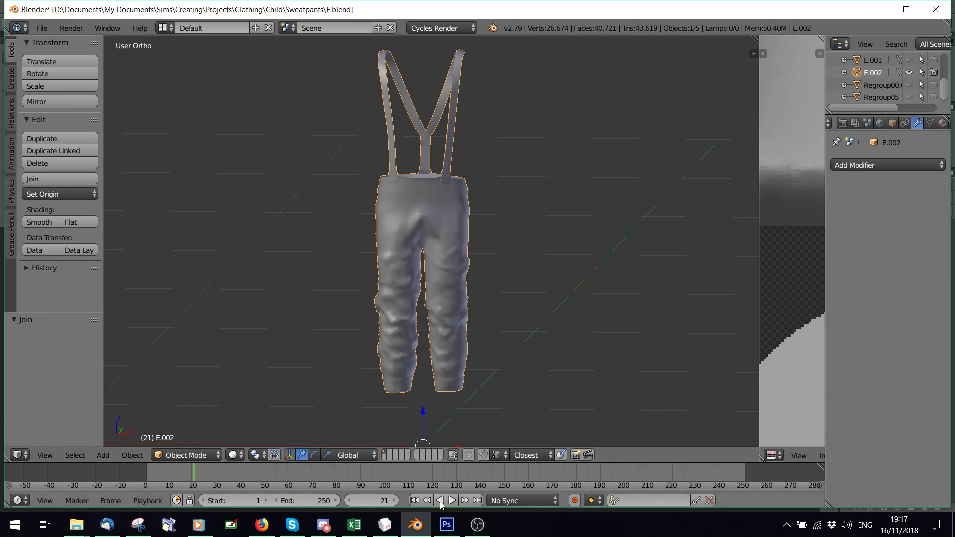
Step: Switch to Photoshop, collapse the Brush panel and bring up the dialog for opening files
{"action": "left_click", "coordinate": [447, 524]}
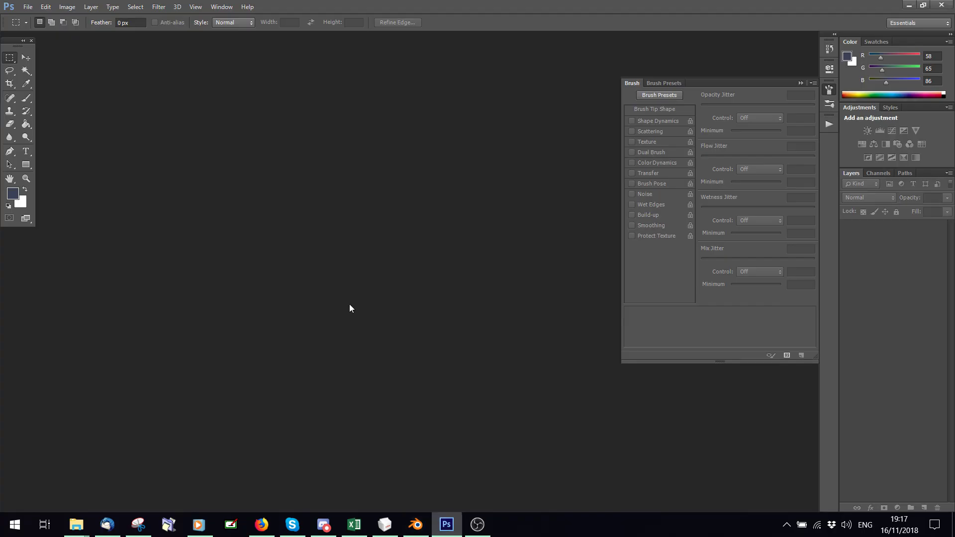
{"action": "left_click", "coordinate": [801, 84]}
{"action": "left_click", "coordinate": [28, 6]}
{"action": "left_click", "coordinate": [49, 31]}
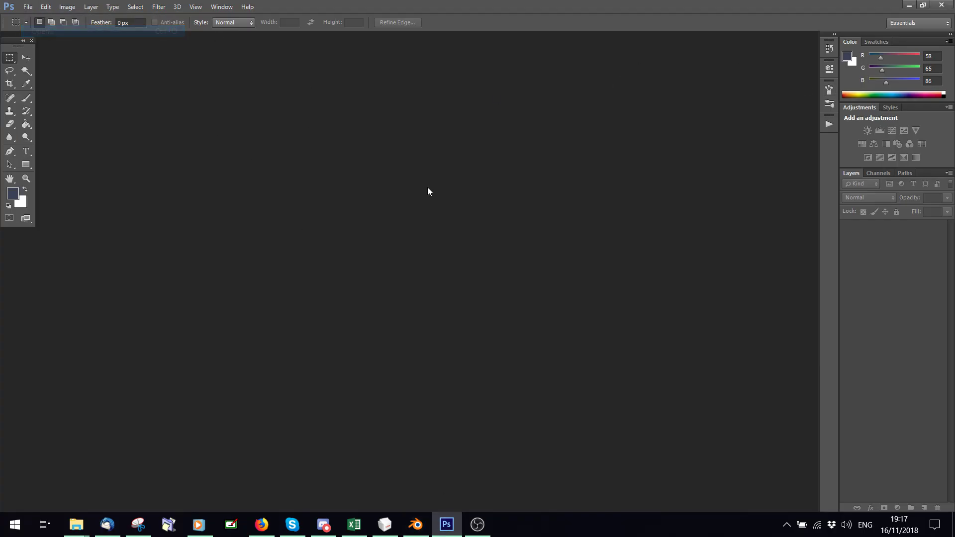
{"action": "left_click", "coordinate": [192, 110]}
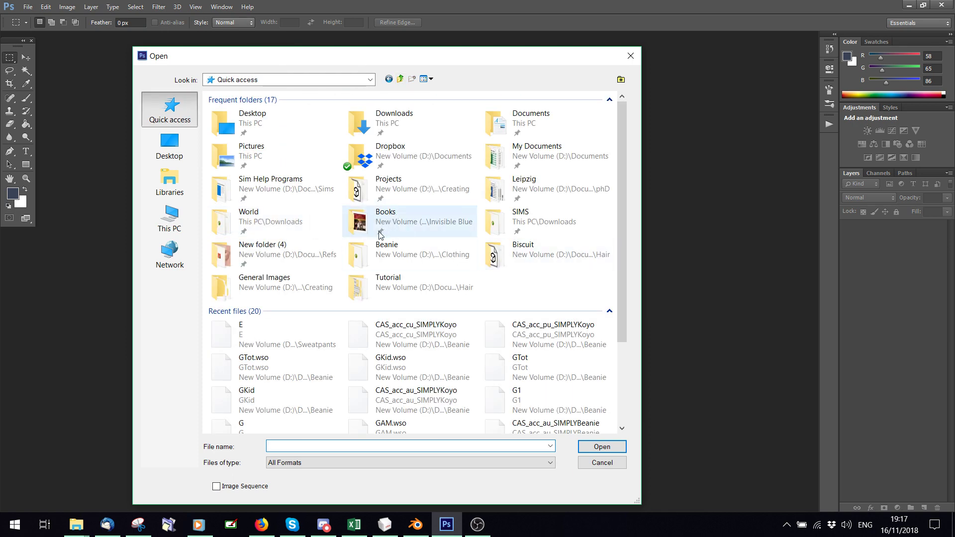
Step: Browse from the Clothing folder through Child to the Sweatpants folder
{"action": "double_click", "coordinate": [390, 256]}
{"action": "left_click", "coordinate": [401, 79]}
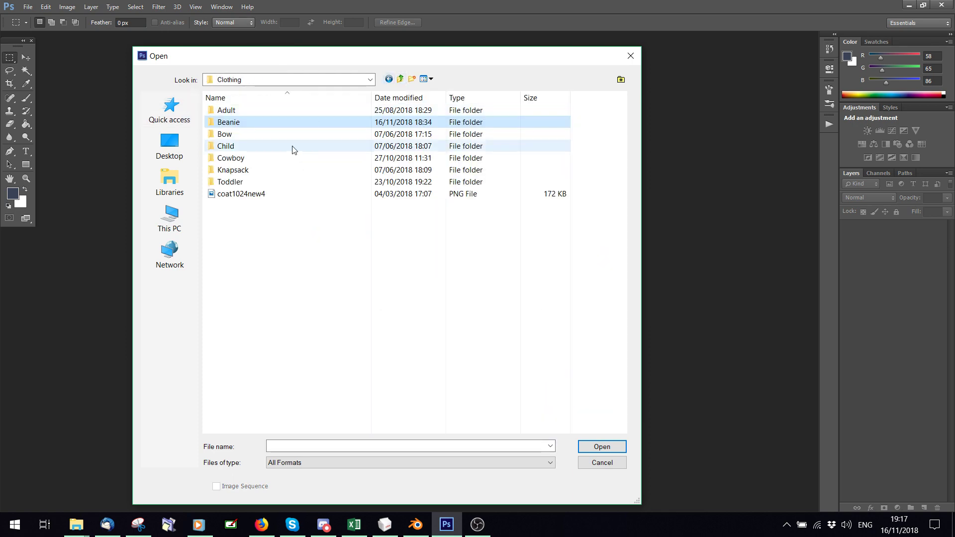
{"action": "double_click", "coordinate": [246, 146]}
{"action": "scroll", "coordinate": [273, 264], "scroll_direction": "down", "scroll_amount": 5}
{"action": "scroll", "coordinate": [273, 263], "scroll_direction": "down", "scroll_amount": 6}
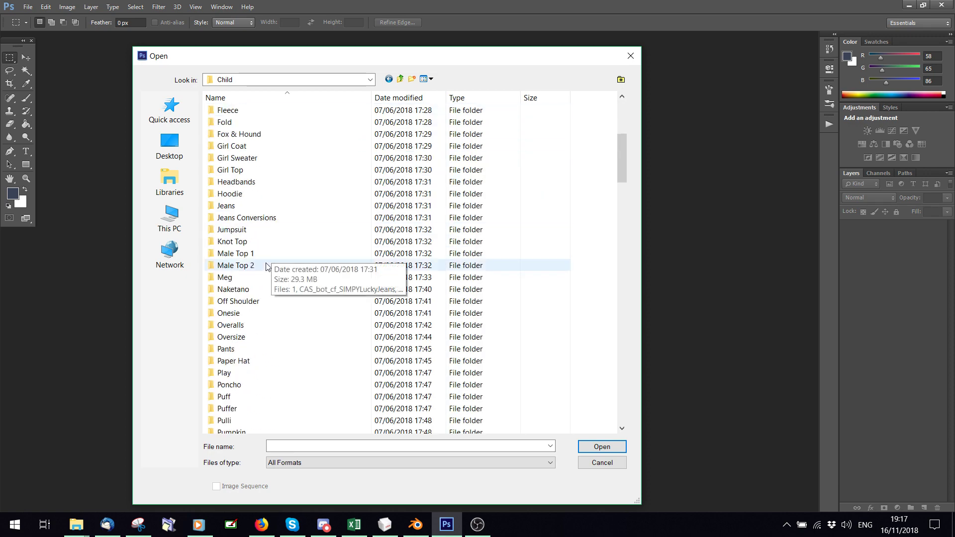
{"action": "double_click", "coordinate": [251, 397]}
Step: Open the trouser texture images E1 and E2 together from the Sweatpants folder
{"action": "scroll", "coordinate": [405, 243], "scroll_direction": "down", "scroll_amount": 15}
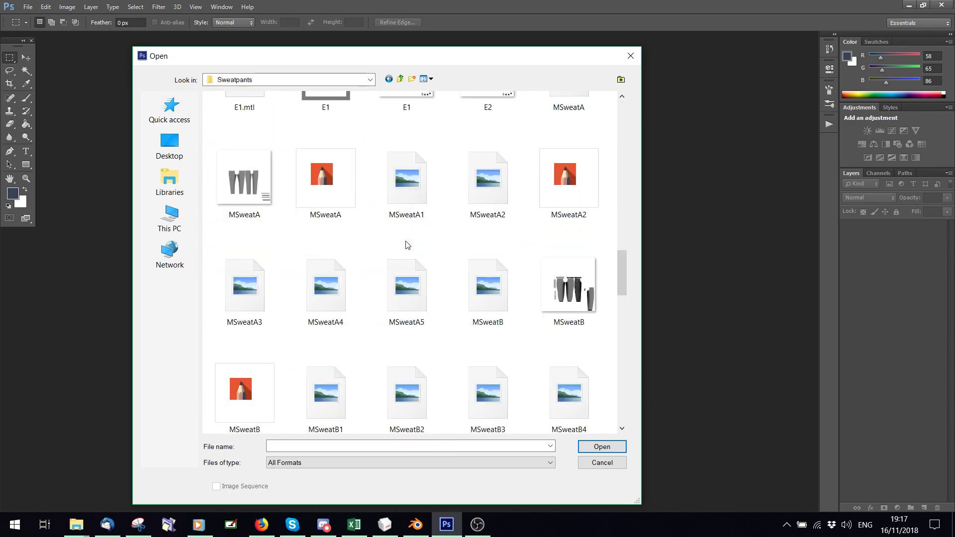
{"action": "scroll", "coordinate": [420, 264], "scroll_direction": "up", "scroll_amount": 5}
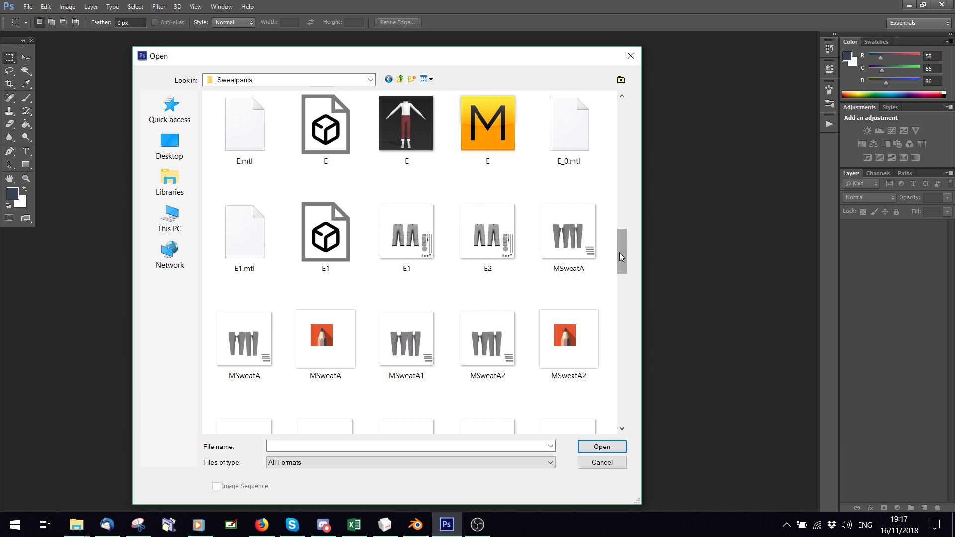
{"action": "left_click", "coordinate": [401, 237]}
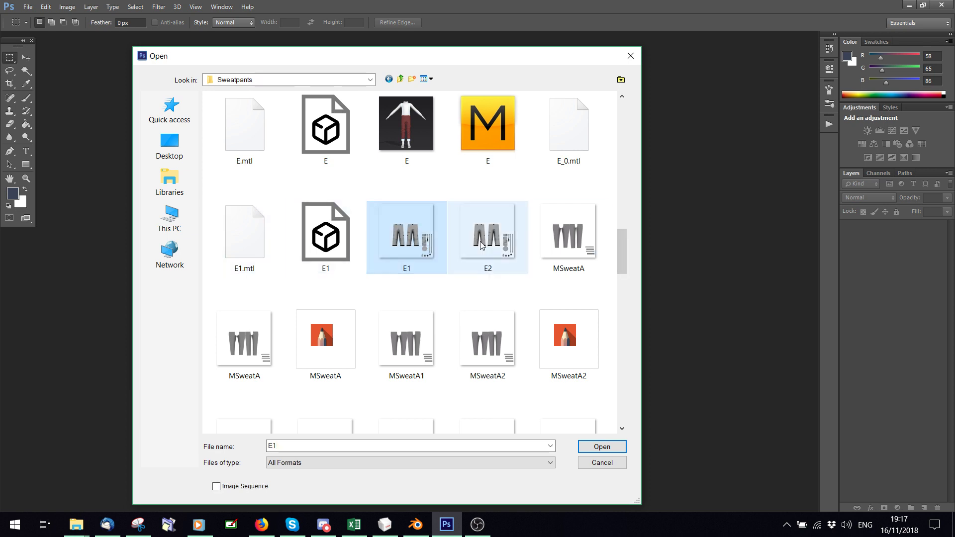
{"action": "left_click", "coordinate": [481, 244], "text": "ctrl"}
{"action": "key", "text": "Return"}
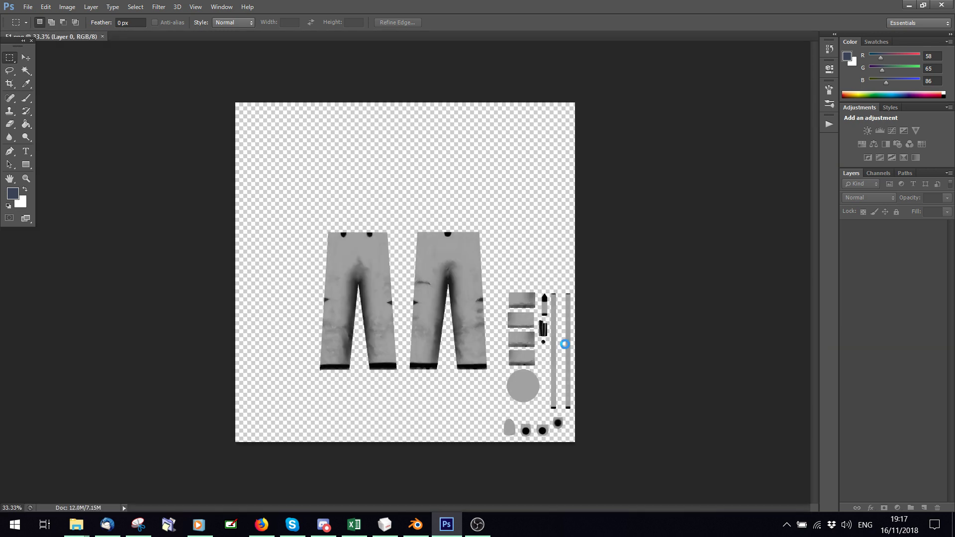
Step: Duplicate Layer 0 of E2.png into the E1.png document, and close E2.png
{"action": "left_click", "coordinate": [79, 37]}
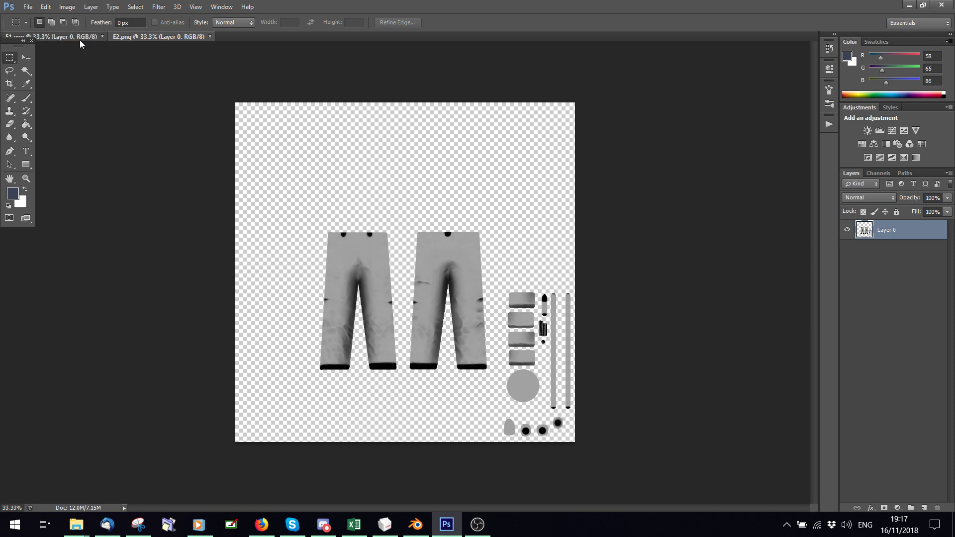
{"action": "left_click", "coordinate": [124, 37]}
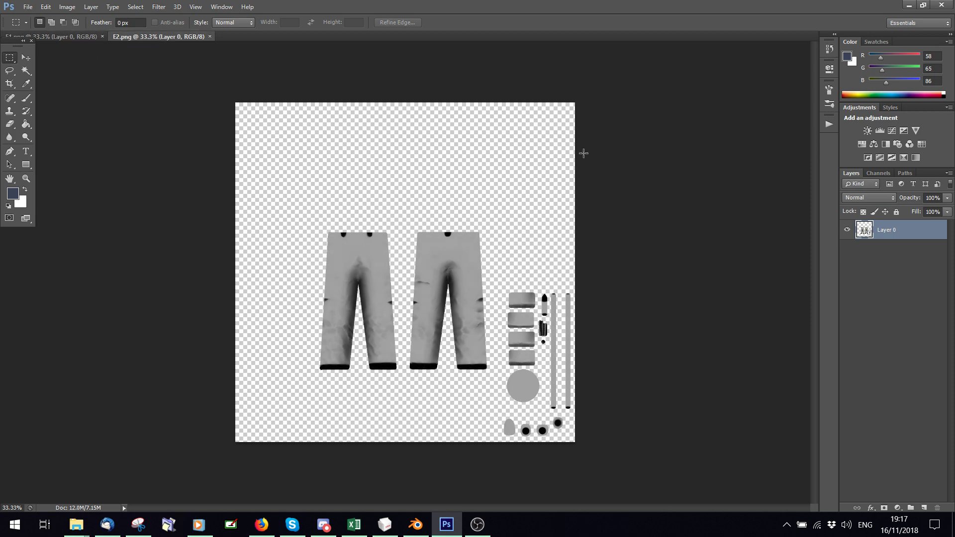
{"action": "right_click", "coordinate": [898, 230]}
{"action": "left_click", "coordinate": [766, 128]}
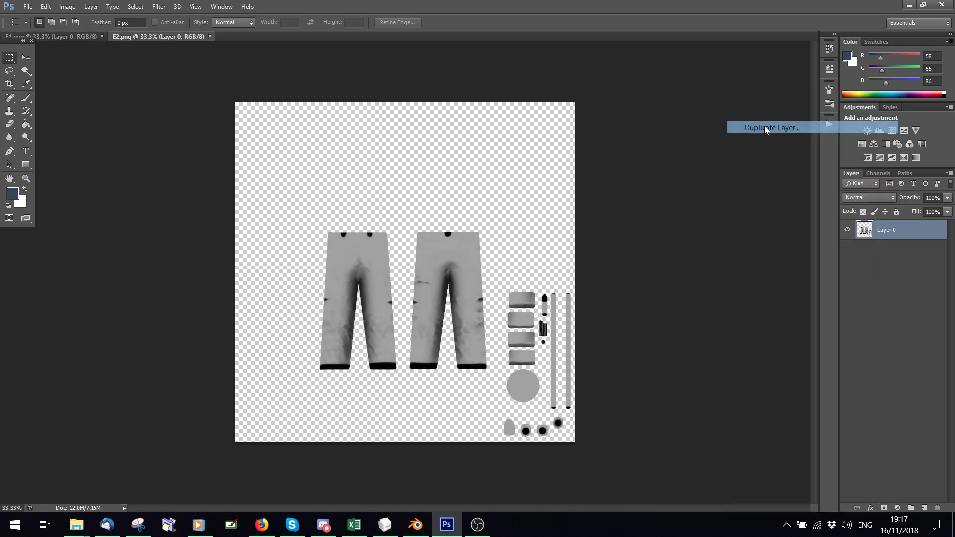
{"action": "left_click", "coordinate": [453, 201]}
{"action": "left_click", "coordinate": [463, 219]}
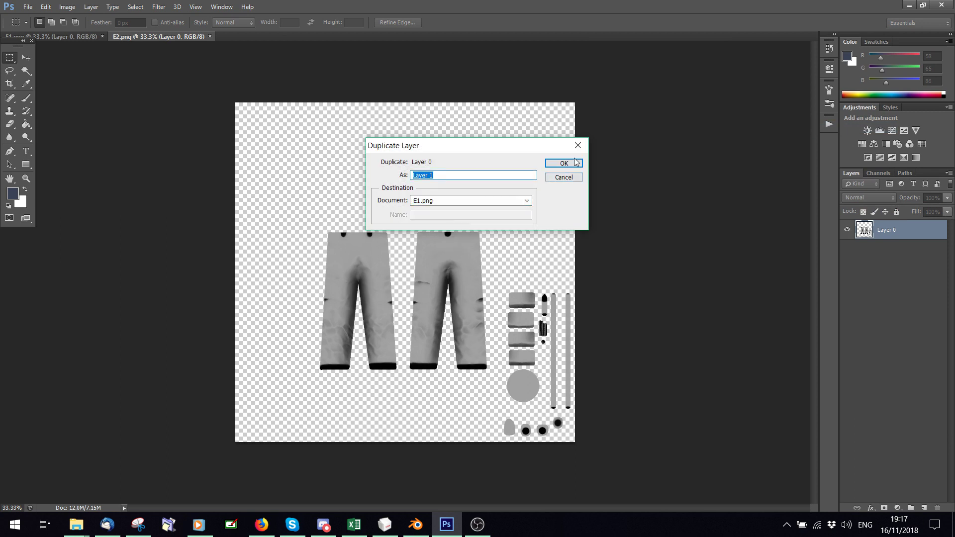
{"action": "left_click", "coordinate": [565, 163]}
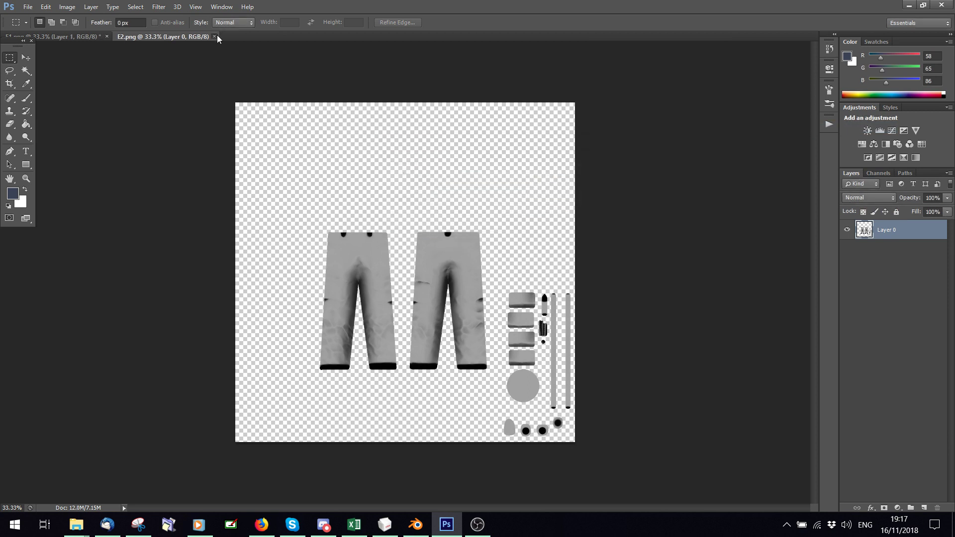
{"action": "left_click", "coordinate": [214, 37]}
Step: Compare the two texture layers at 100% by hiding and reshowing Layer 1, and merge the visible layers into one
{"action": "left_click", "coordinate": [195, 7]}
{"action": "left_click", "coordinate": [209, 131]}
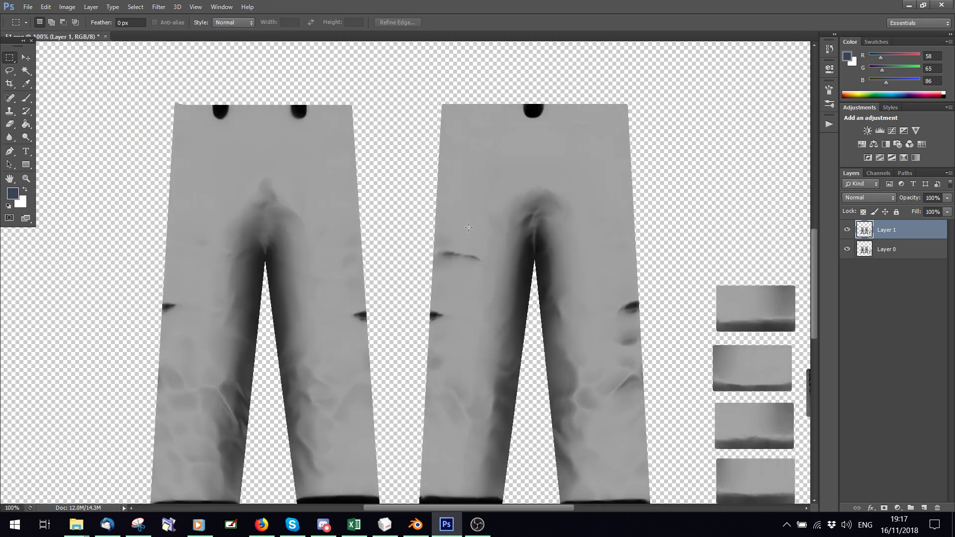
{"action": "scroll", "coordinate": [469, 227], "scroll_direction": "down", "scroll_amount": 3}
{"action": "left_click", "coordinate": [847, 230]}
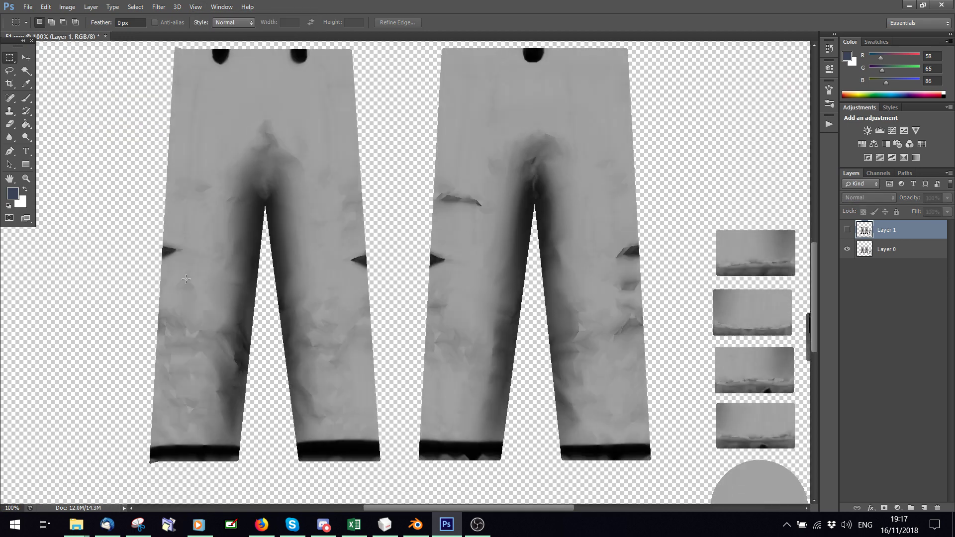
{"action": "left_click", "coordinate": [846, 230]}
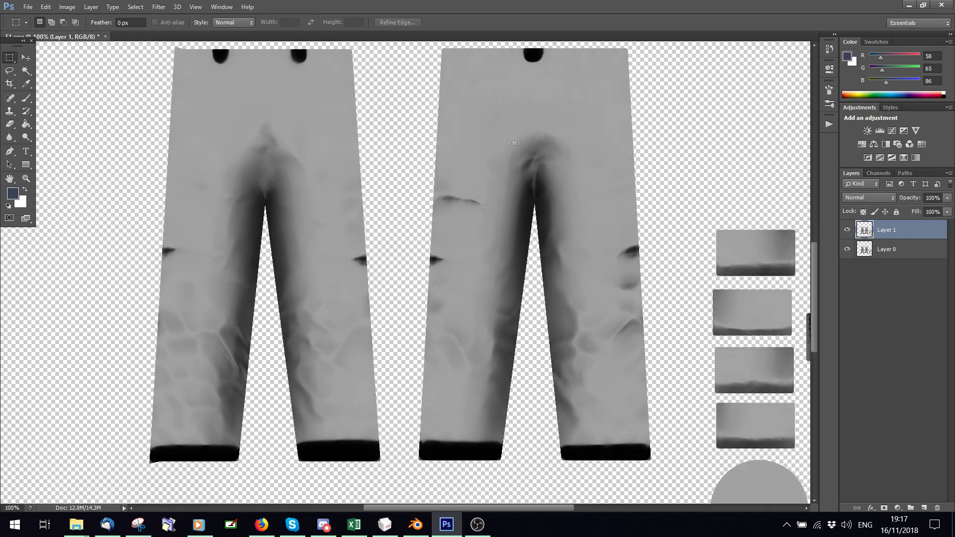
{"action": "left_click", "coordinate": [195, 6]}
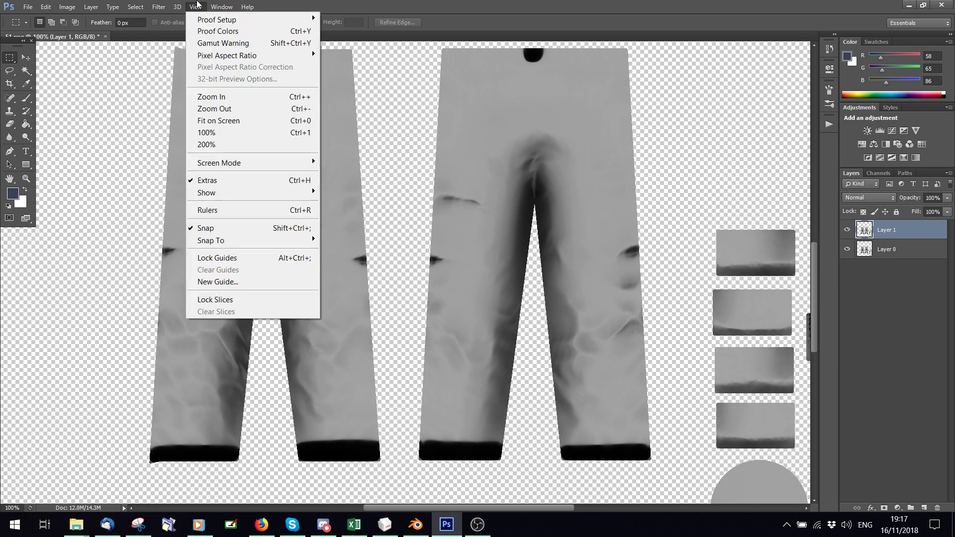
{"action": "left_click", "coordinate": [224, 121]}
{"action": "right_click", "coordinate": [887, 242]}
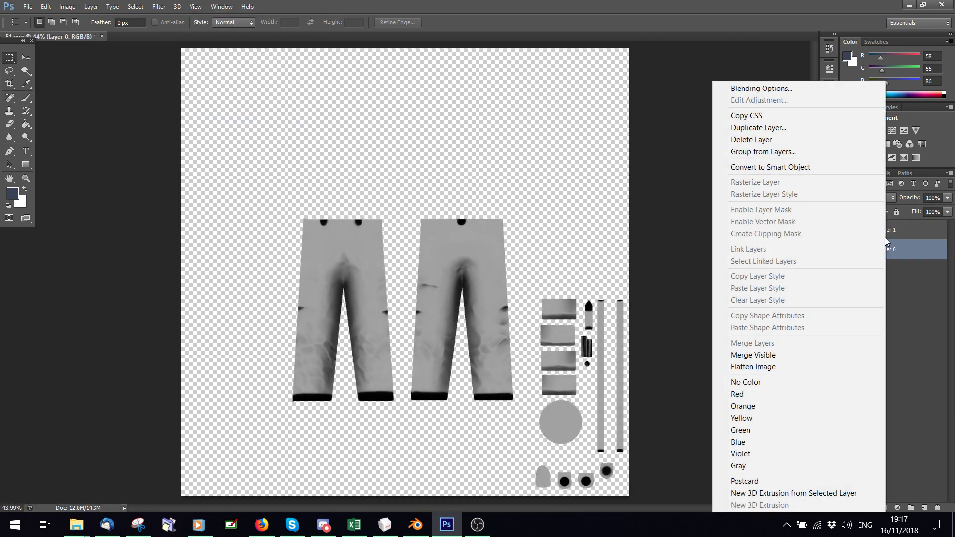
{"action": "left_click", "coordinate": [737, 338]}
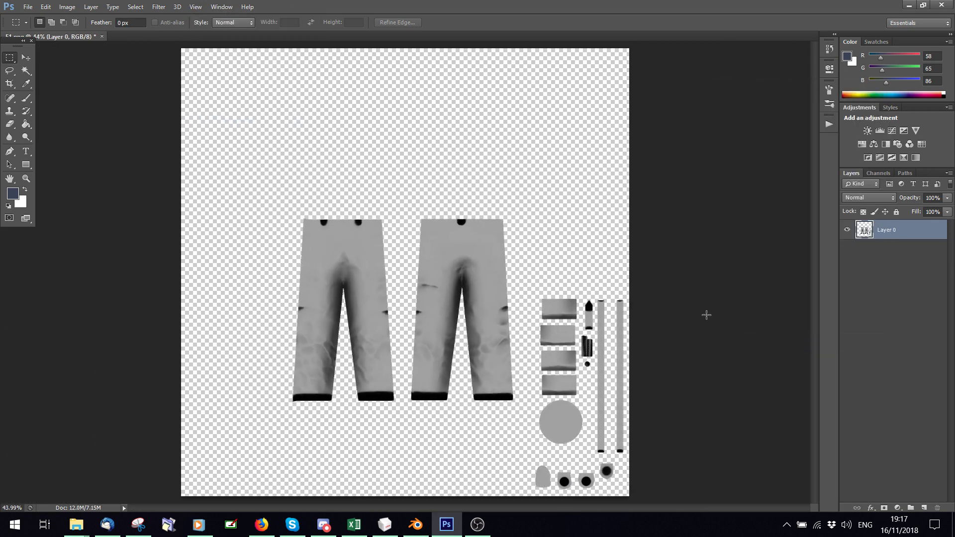
Step: Darken the merged texture with a Hue/Saturation adjustment, setting Lightness to -15
{"action": "left_click", "coordinate": [66, 6]}
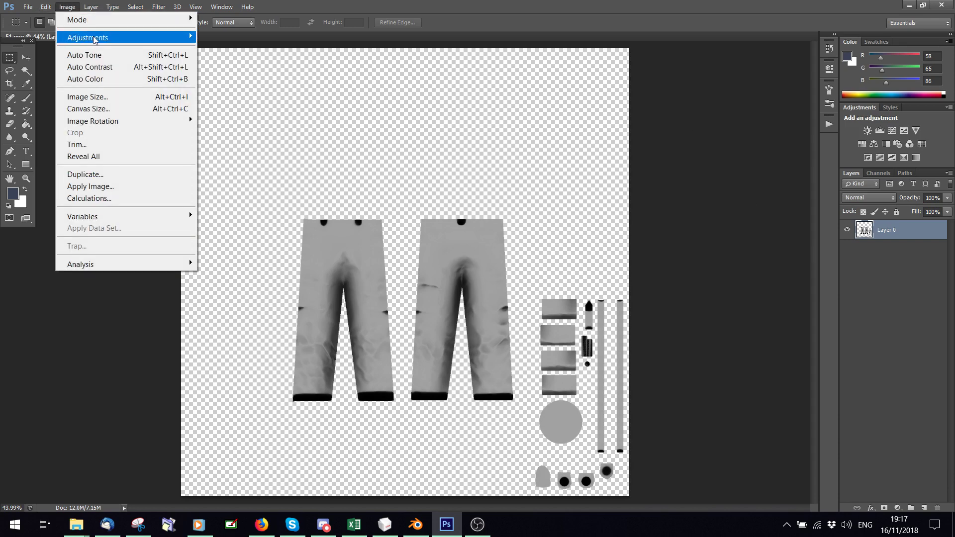
{"action": "mouse_move", "coordinate": [96, 36]}
{"action": "left_click", "coordinate": [270, 103]}
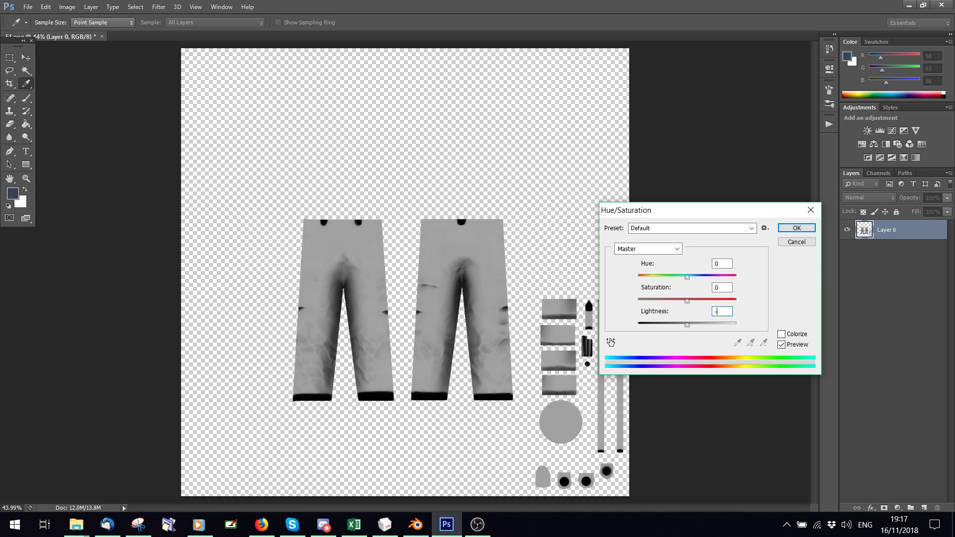
{"action": "type", "text": "-15"}
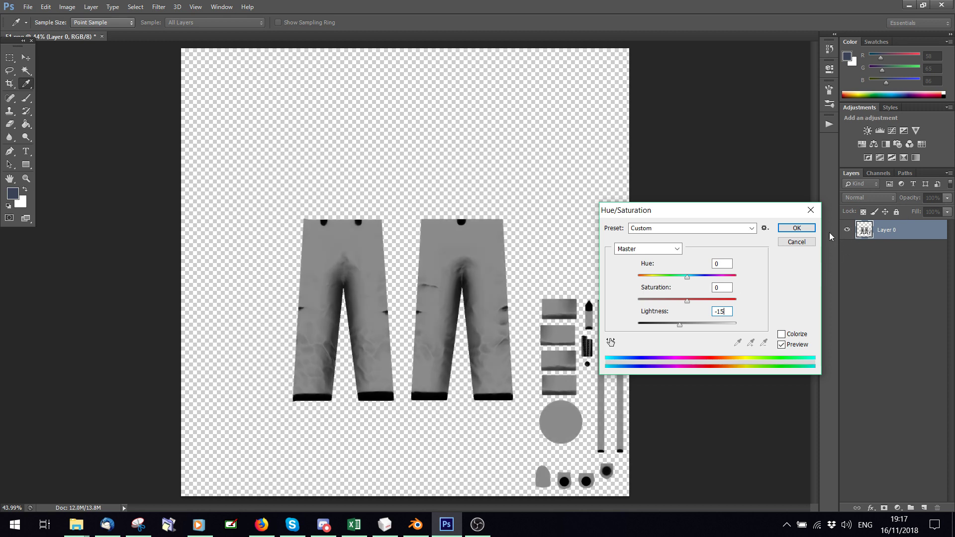
{"action": "left_click", "coordinate": [797, 228]}
Step: Select all the clothing pieces by picking the transparent background with the Magic Wand and inverting the selection
{"action": "key", "text": "m"}
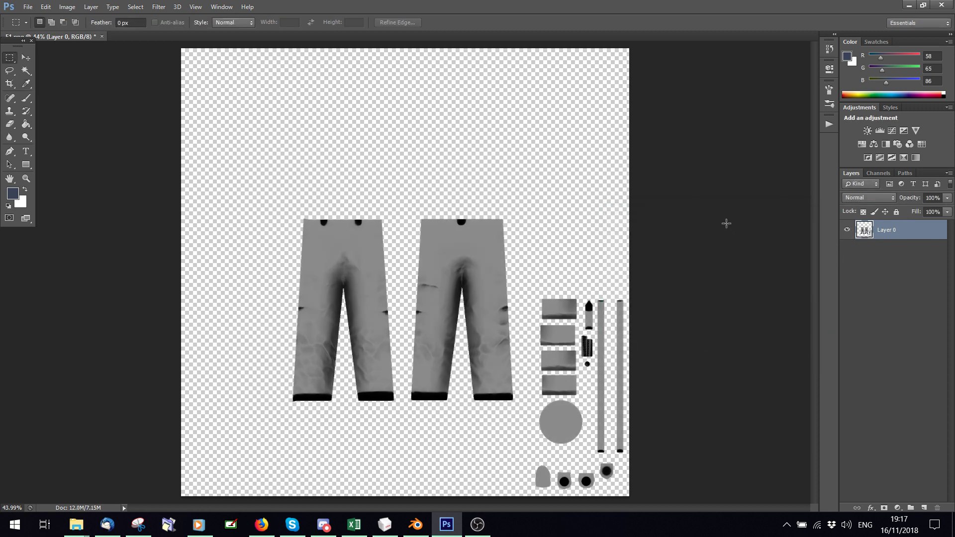
{"action": "left_click", "coordinate": [25, 71]}
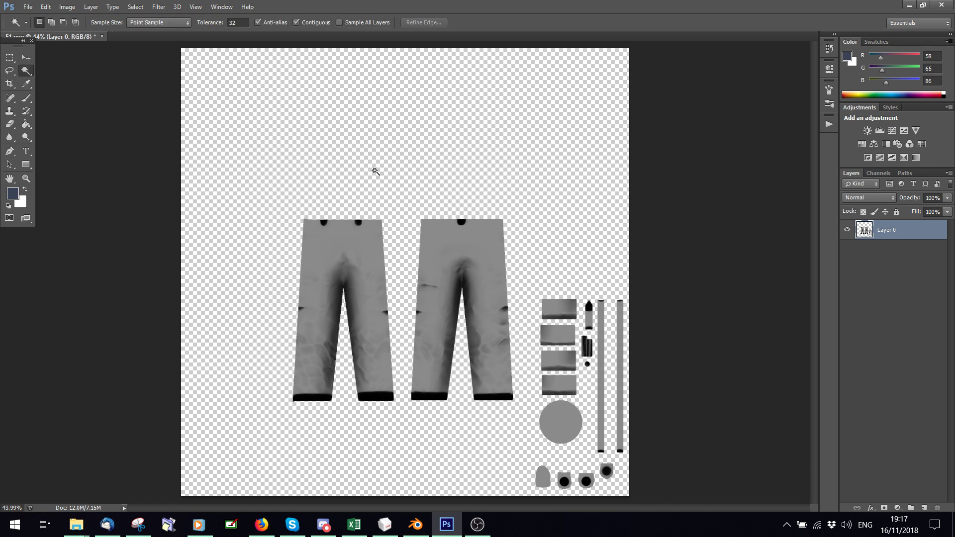
{"action": "left_click", "coordinate": [347, 158]}
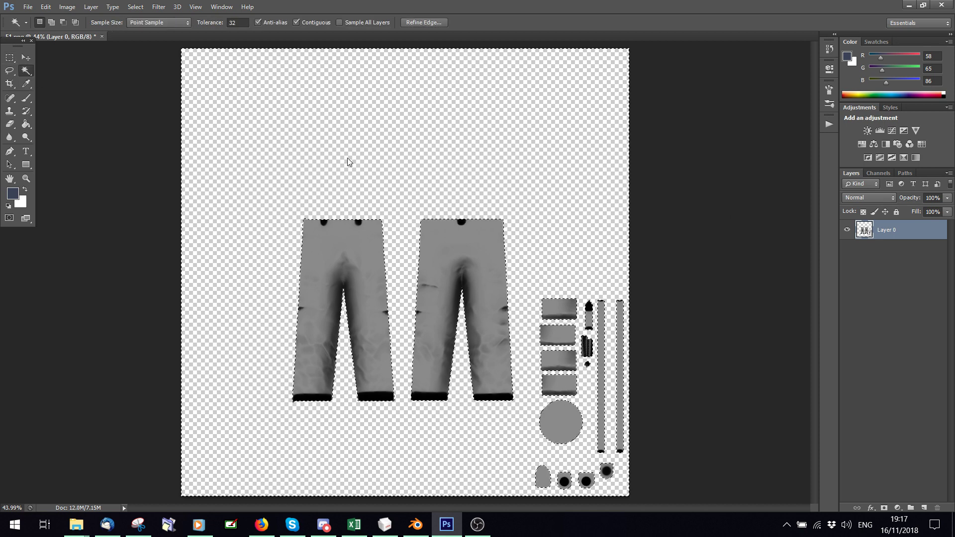
{"action": "left_click", "coordinate": [135, 7]}
{"action": "left_click", "coordinate": [149, 53]}
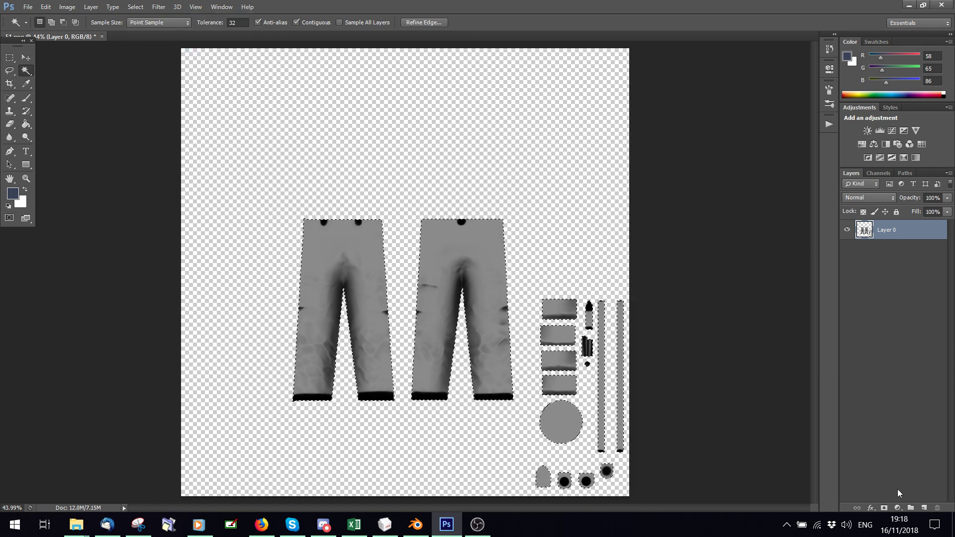
Step: Add a new layer above the texture and fill the selected clothing pieces on it with white
{"action": "left_click", "coordinate": [923, 508]}
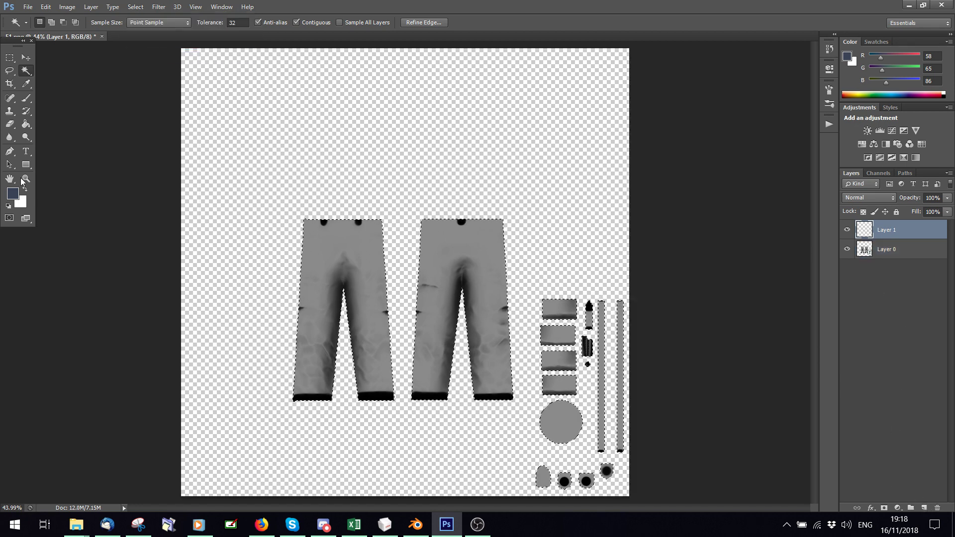
{"action": "left_click", "coordinate": [8, 205]}
{"action": "left_click", "coordinate": [25, 189]}
{"action": "left_click", "coordinate": [26, 124]}
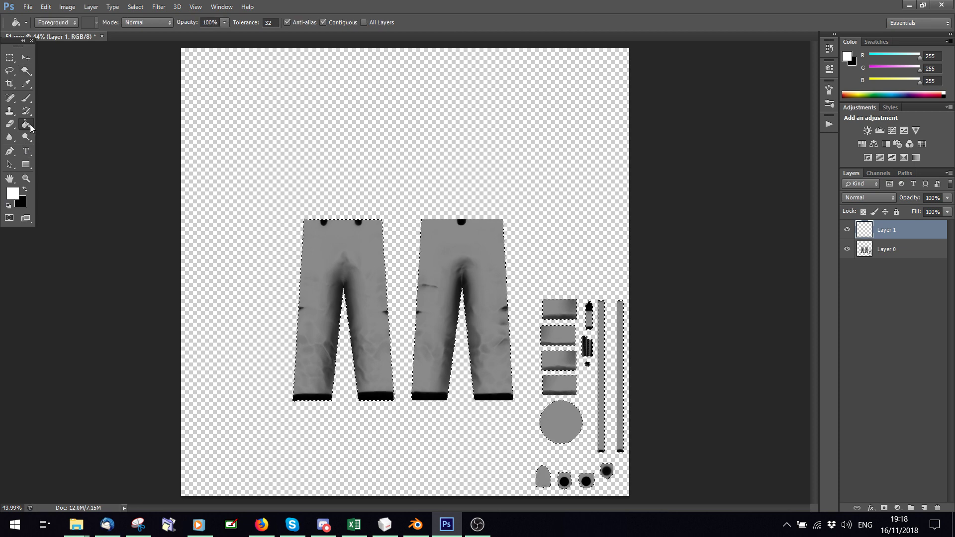
{"action": "left_click", "coordinate": [342, 269]}
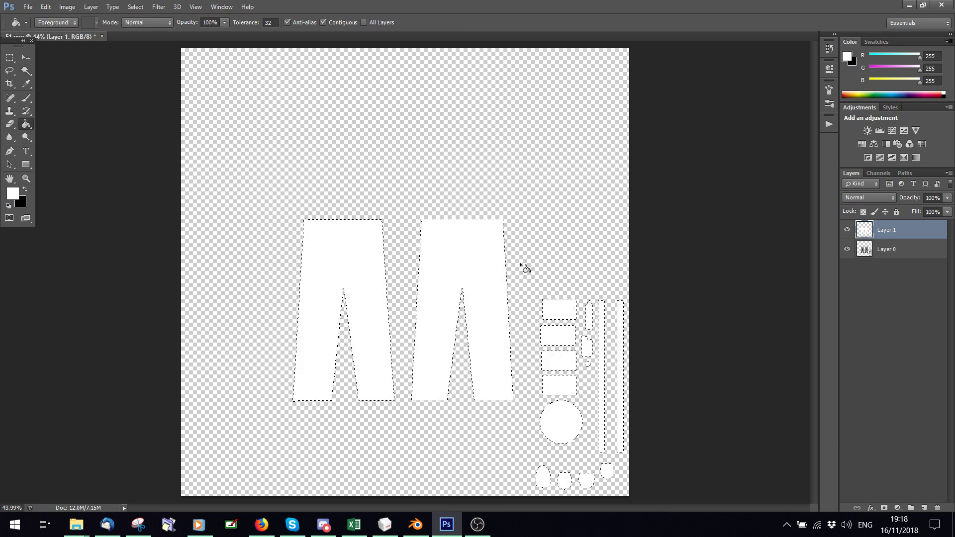
Step: Expand the clothing selection by 4 pixels, fill it with white on a new layer, and deselect
{"action": "left_click", "coordinate": [925, 508]}
{"action": "left_click", "coordinate": [135, 6]}
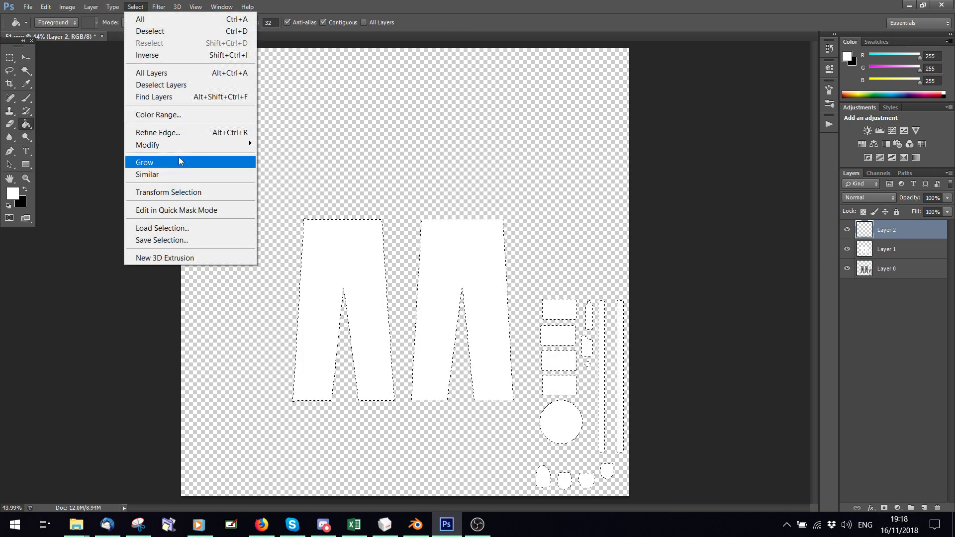
{"action": "mouse_move", "coordinate": [199, 145]}
{"action": "left_click", "coordinate": [299, 169]}
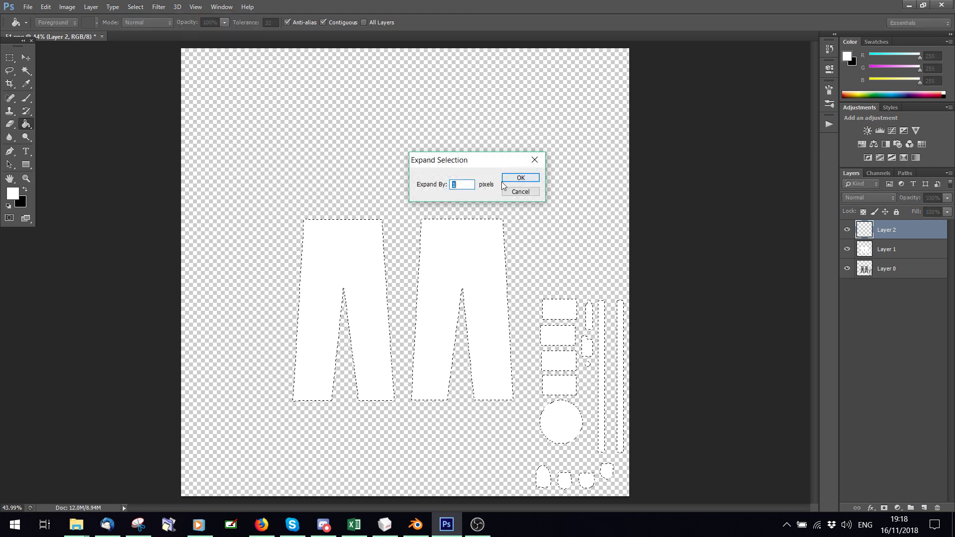
{"action": "type", "text": "4"}
{"action": "left_click", "coordinate": [518, 178]}
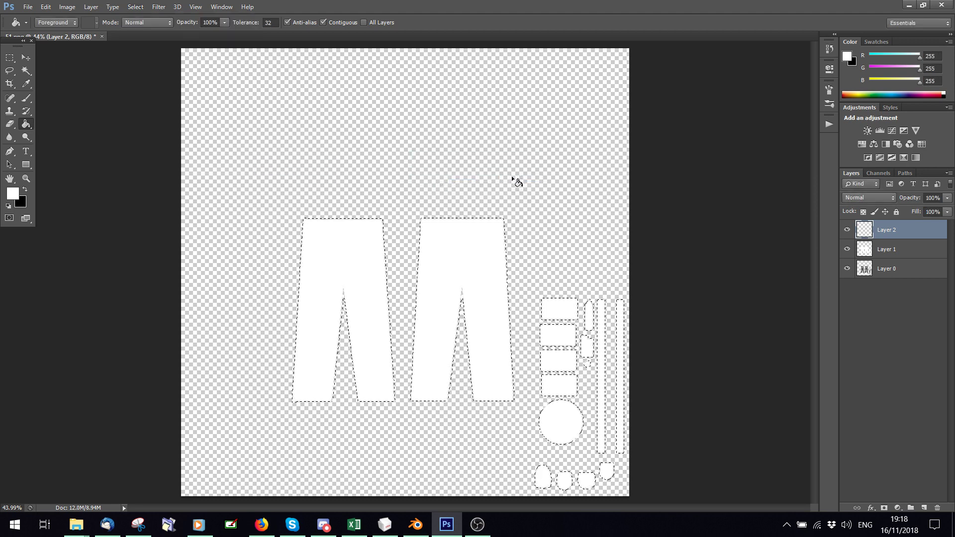
{"action": "key", "text": "ctrl+d"}
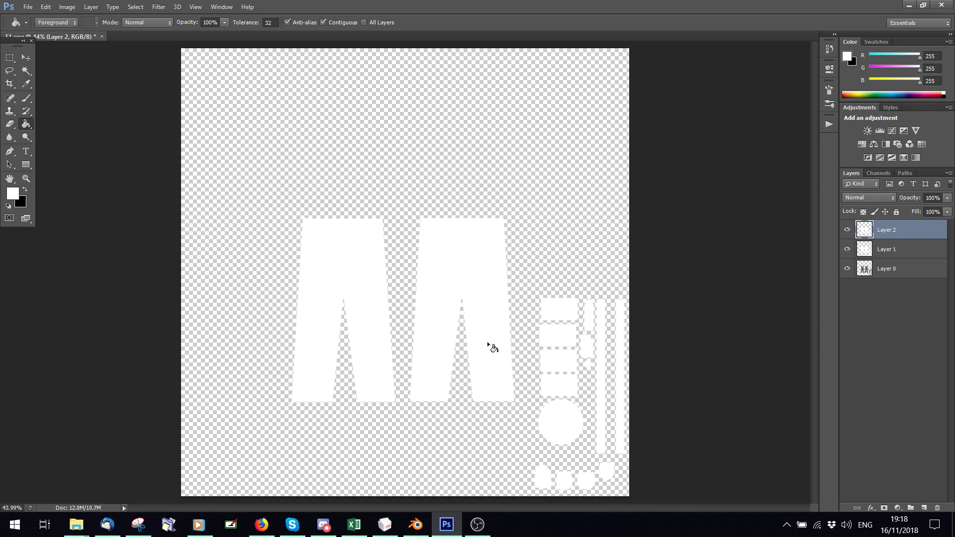
Step: Switch to File Explorer, launch KeyPose from the KeyPose folder inside the desktop's New folder, and minimize the file window
{"action": "key", "text": "super+e"}
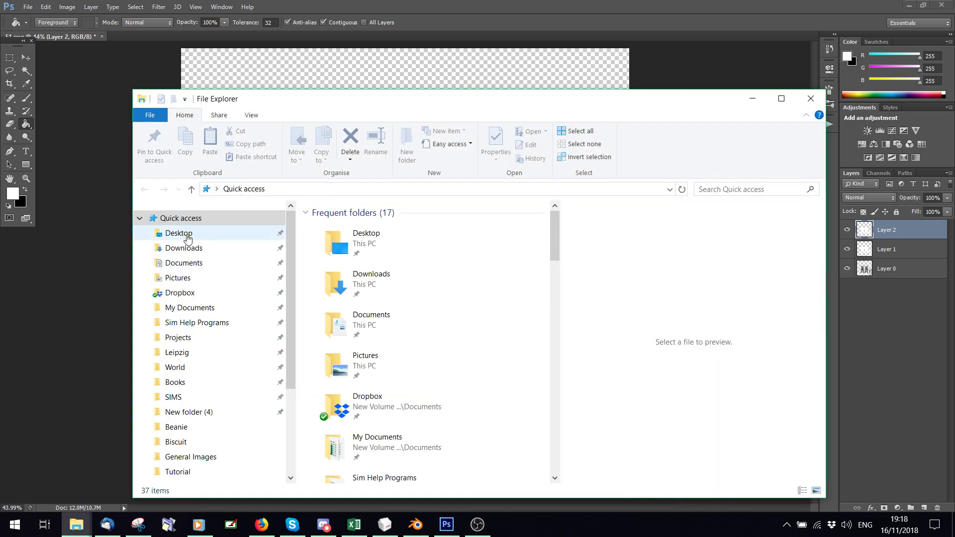
{"action": "left_click", "coordinate": [177, 232]}
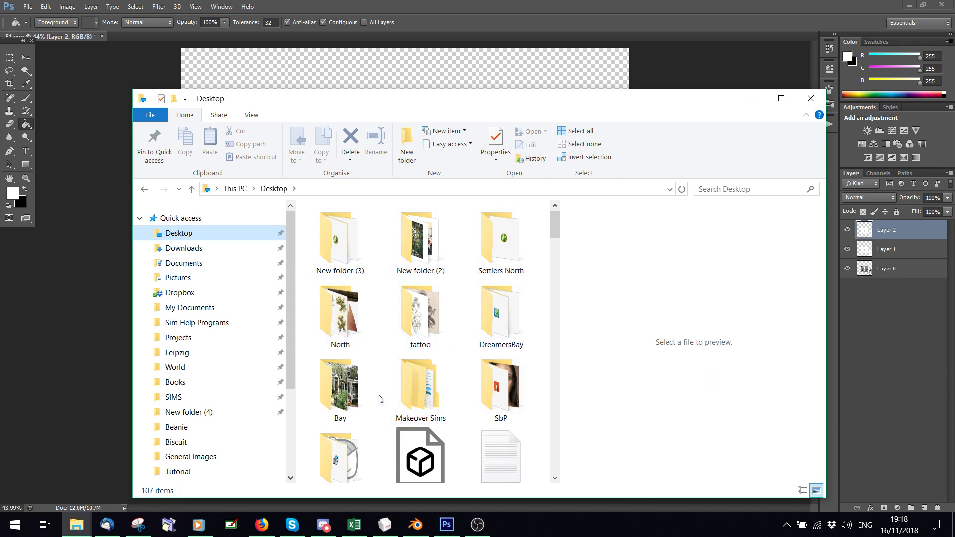
{"action": "double_click", "coordinate": [338, 456]}
{"action": "double_click", "coordinate": [335, 281]}
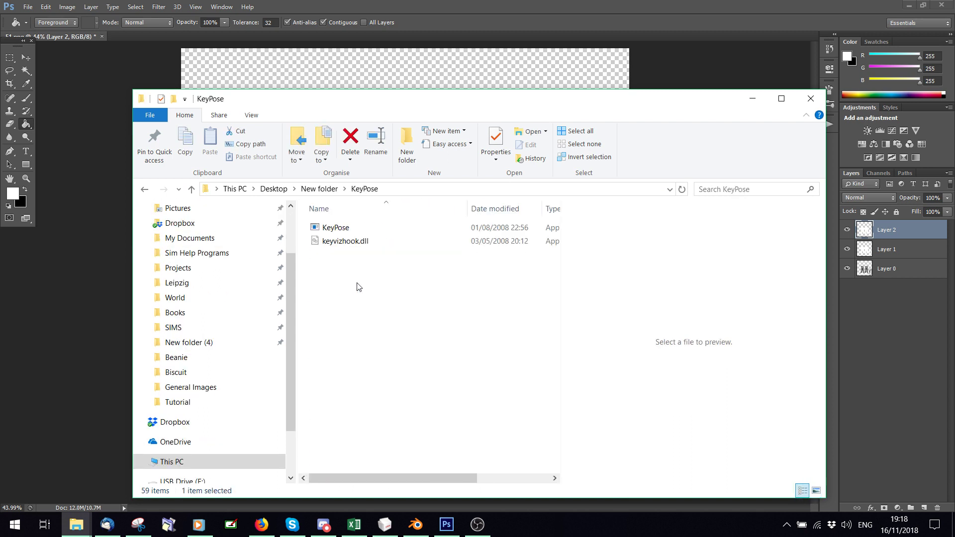
{"action": "left_click", "coordinate": [330, 228]}
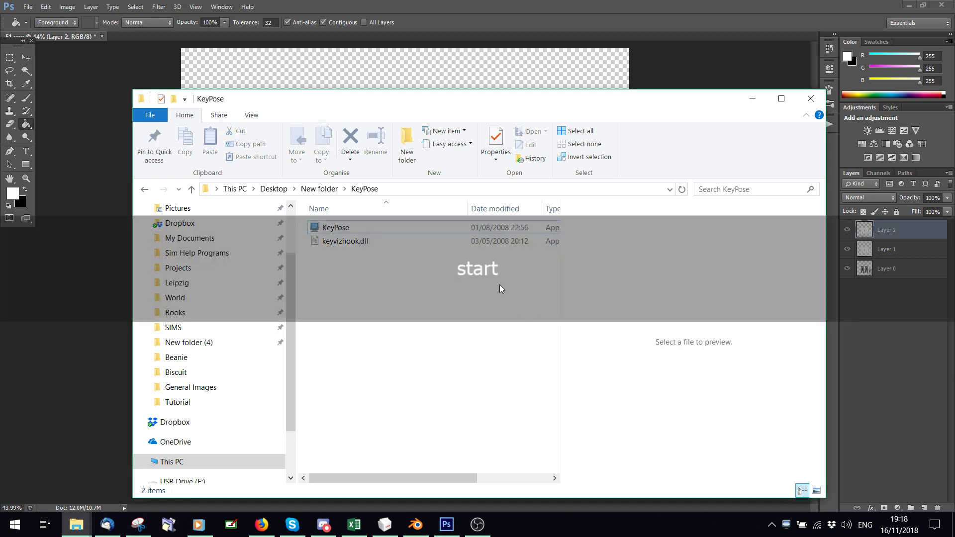
{"action": "key", "text": "Return"}
{"action": "left_click", "coordinate": [751, 98]}
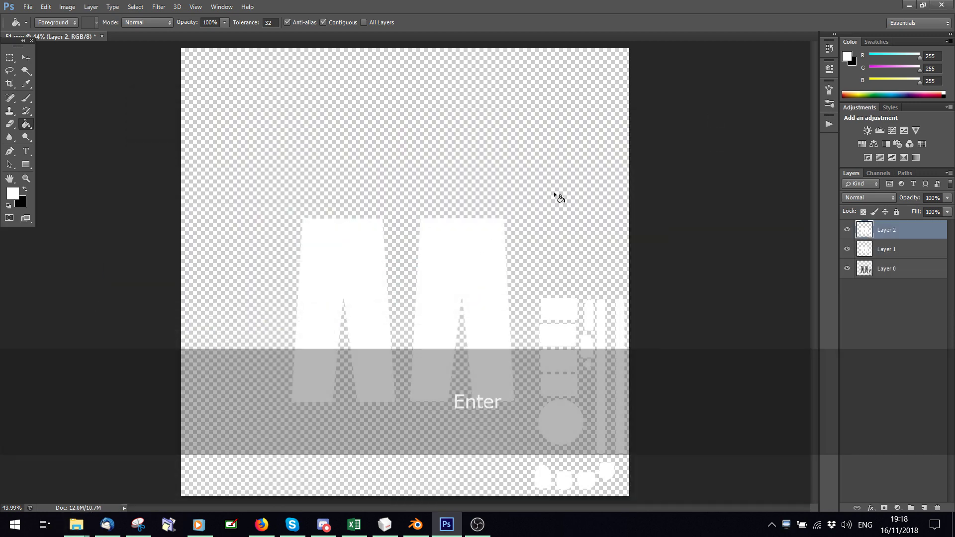
Step: Swap the foreground colour to black and fill the transparent background around the clothing pieces on Layer 2
{"action": "left_click", "coordinate": [553, 193]}
{"action": "key", "text": "ctrl+z"}
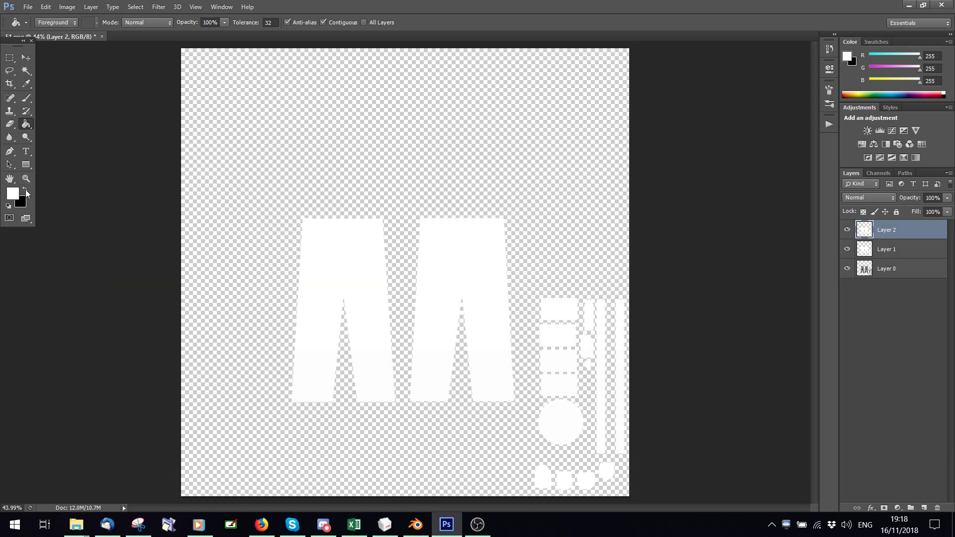
{"action": "left_click", "coordinate": [25, 190]}
{"action": "left_click", "coordinate": [340, 163]}
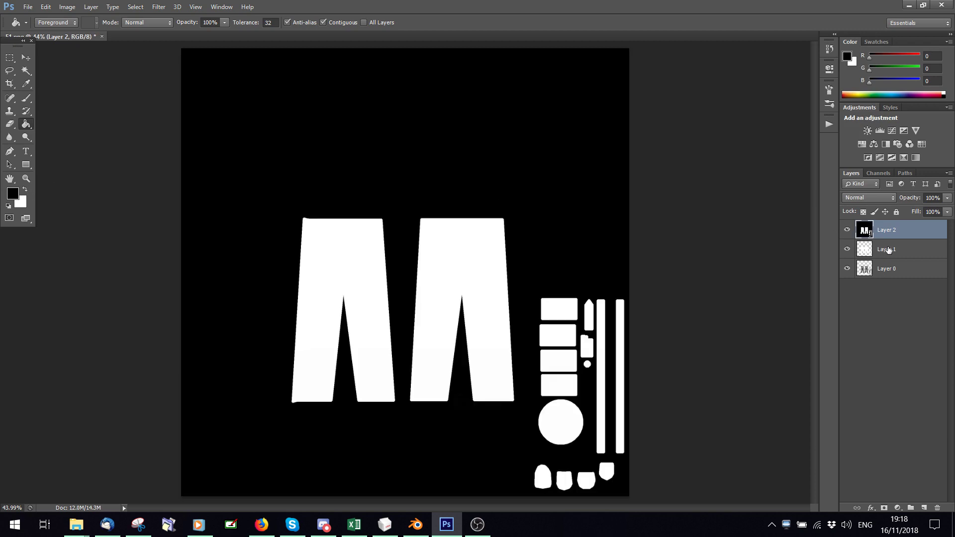
Step: Hide Layer 2 and fill the transparent background of Layer 1 with black
{"action": "left_click", "coordinate": [847, 230]}
{"action": "left_click", "coordinate": [888, 249]}
{"action": "left_click", "coordinate": [609, 139]}
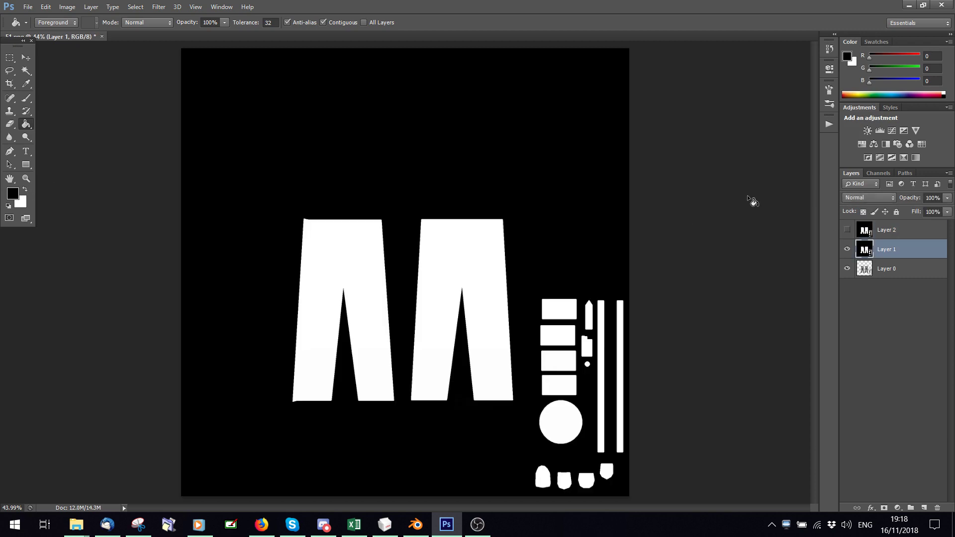
Step: Rename the hidden Layer 2 as Alpha and make it visible again
{"action": "double_click", "coordinate": [886, 230]}
{"action": "type", "text": "Al"}
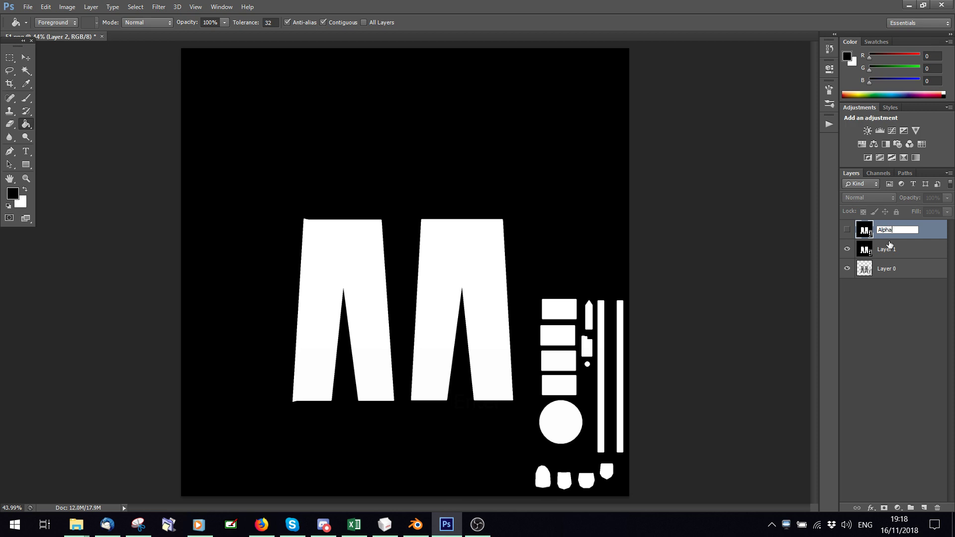
{"action": "type", "text": "pha"}
{"action": "left_click", "coordinate": [847, 232]}
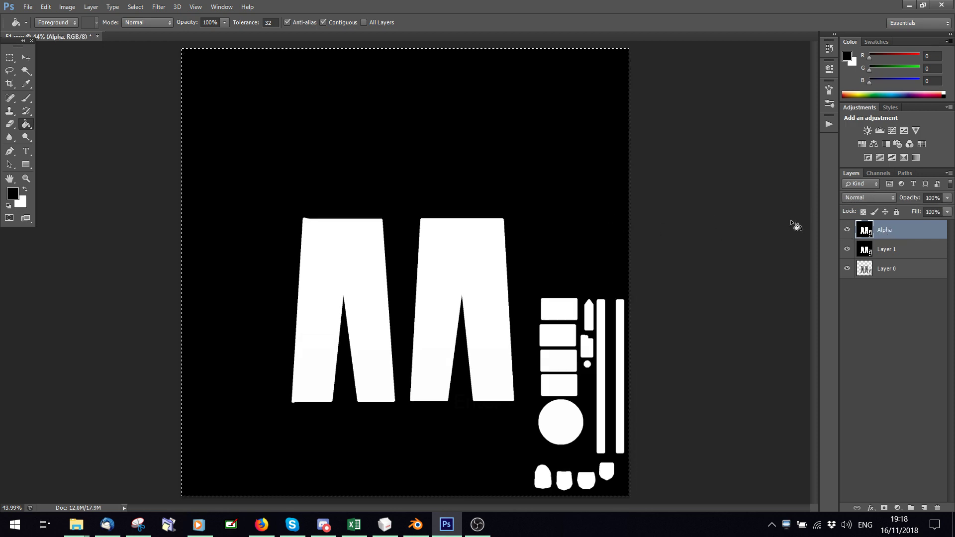
Step: Copy the whole image of the Alpha layer into a new alpha channel and return to the layer list
{"action": "left_click", "coordinate": [877, 174]}
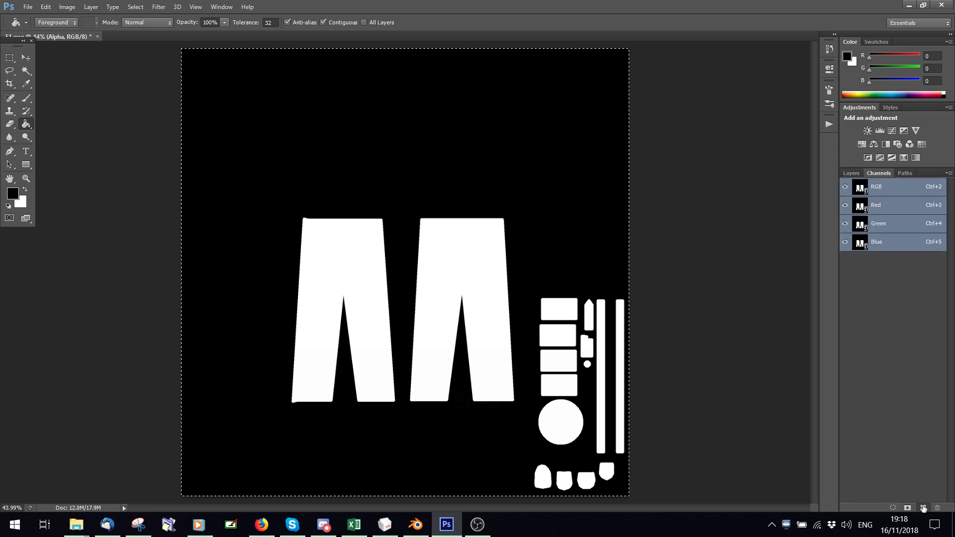
{"action": "left_click", "coordinate": [923, 507]}
{"action": "key", "text": "ctrl+v"}
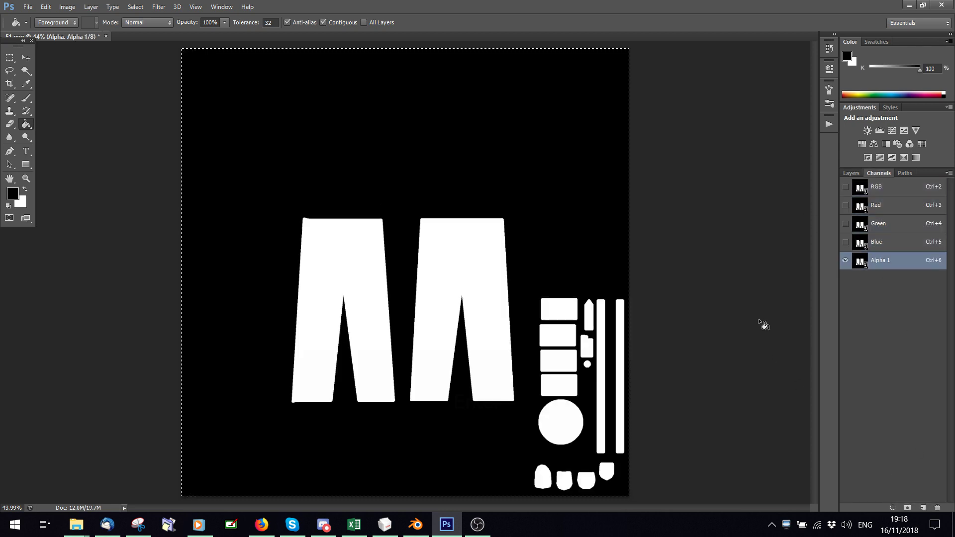
{"action": "key", "text": "F7"}
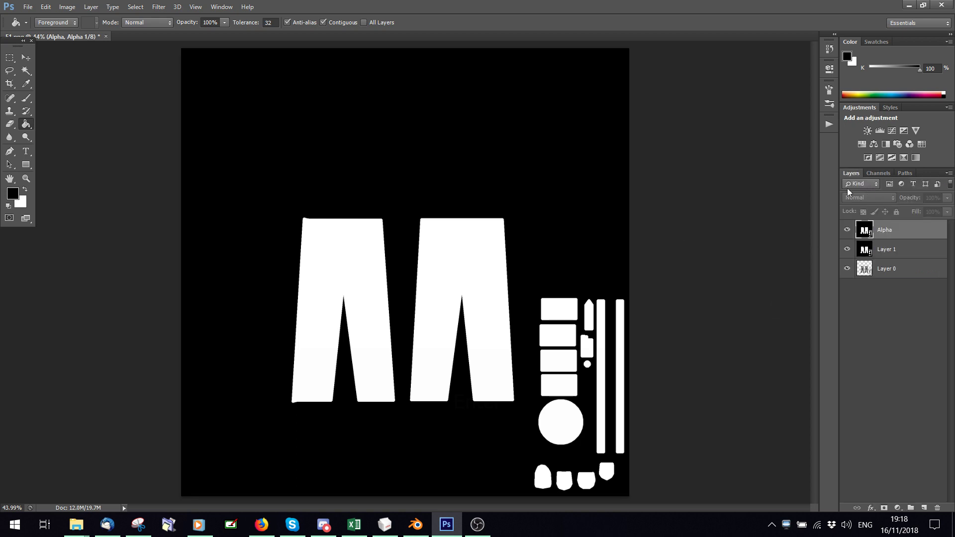
Step: Make the RGB composite channel active again and hide the Alpha layer
{"action": "left_click", "coordinate": [877, 174]}
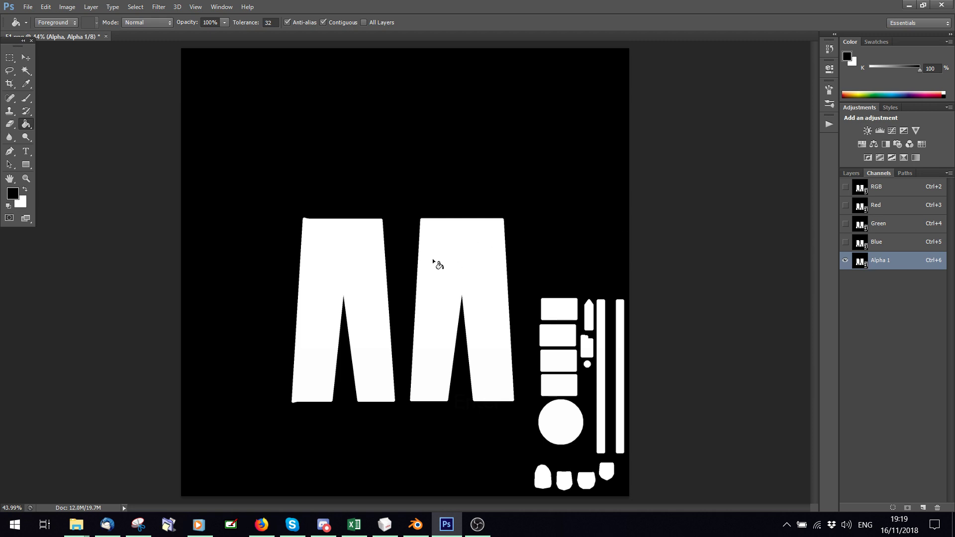
{"action": "left_click", "coordinate": [887, 193]}
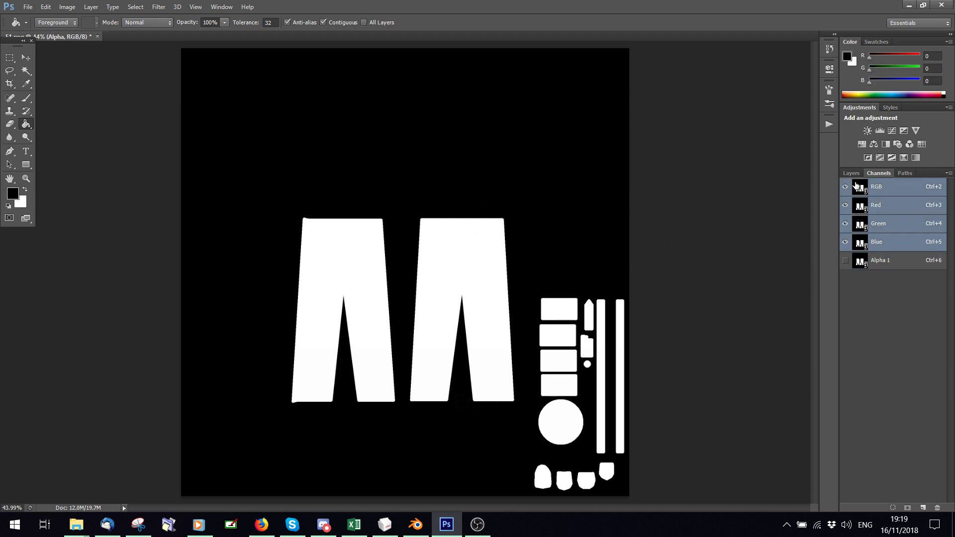
{"action": "left_click", "coordinate": [851, 173]}
{"action": "left_click", "coordinate": [847, 230]}
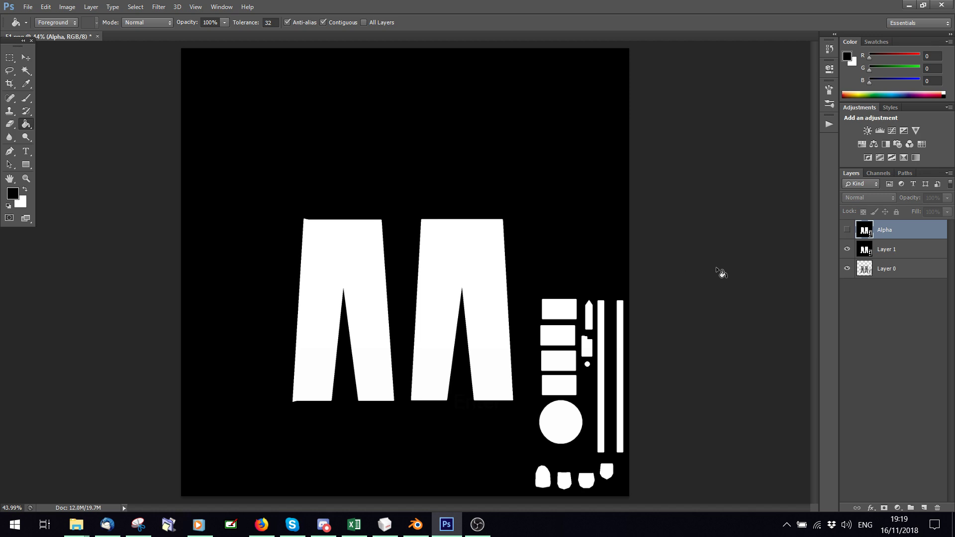
Step: Soften the black-and-white mask on Layer 1 with a Gaussian Blur of about 2 pixels radius
{"action": "left_click", "coordinate": [901, 256]}
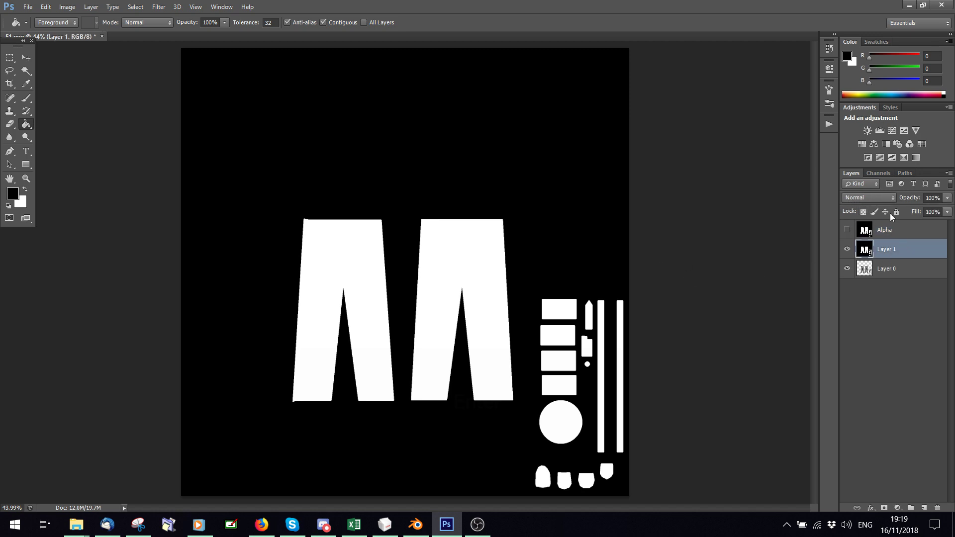
{"action": "left_click", "coordinate": [879, 196]}
{"action": "left_click", "coordinate": [879, 196]}
{"action": "left_click", "coordinate": [869, 198]}
{"action": "left_click", "coordinate": [869, 198]}
{"action": "left_click", "coordinate": [159, 7]}
{"action": "mouse_move", "coordinate": [186, 135]}
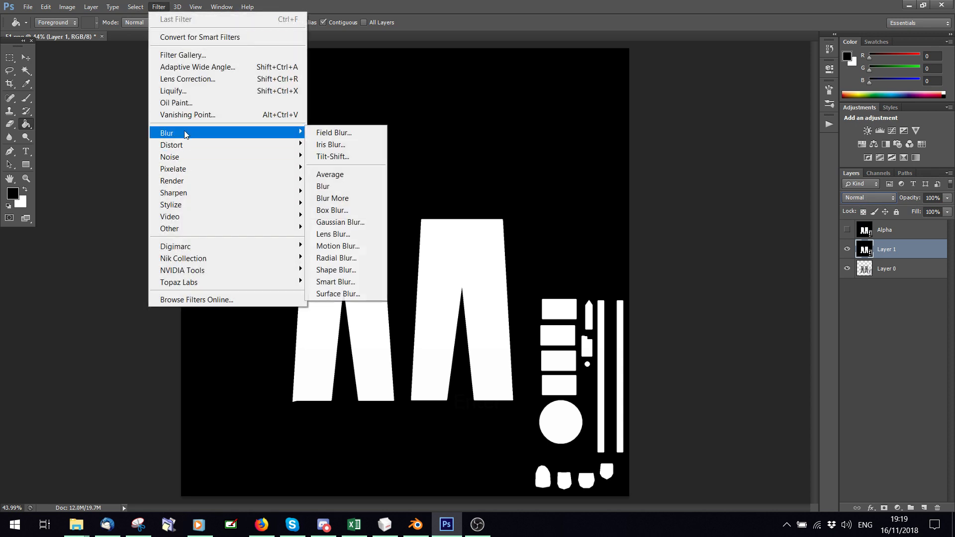
{"action": "left_click", "coordinate": [340, 222]}
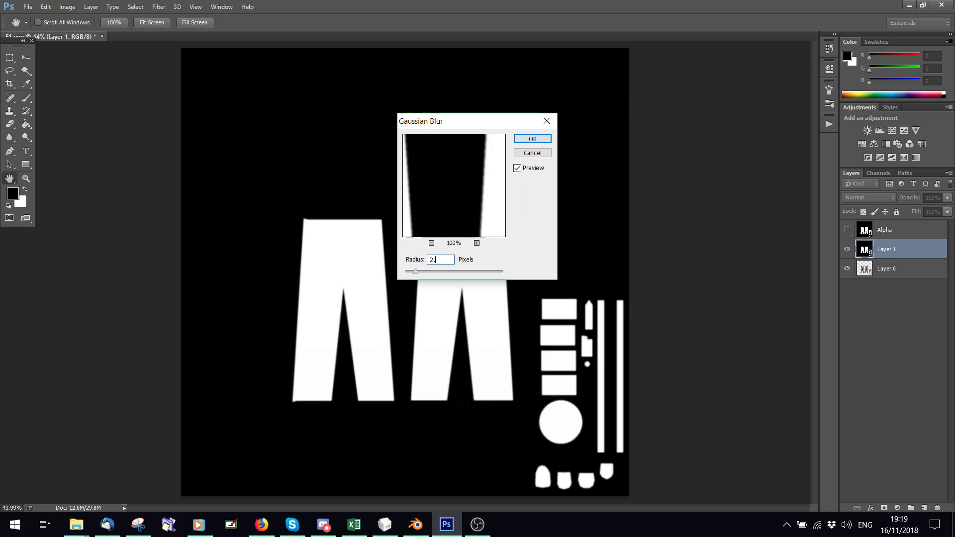
{"action": "left_click", "coordinate": [532, 140]}
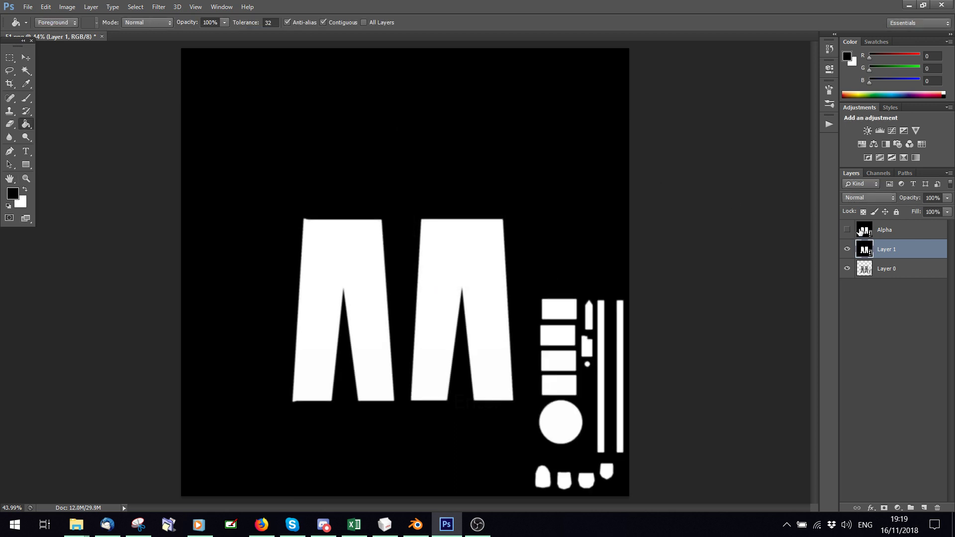
Step: Set Layer 1 to Multiply blending at 61% opacity, checking the texture's edges at 100% zoom
{"action": "left_click", "coordinate": [857, 198]}
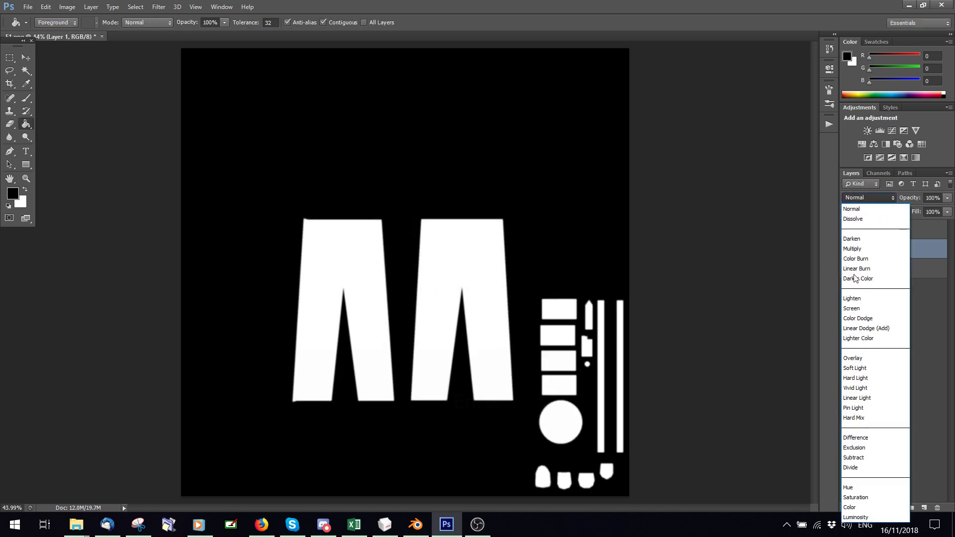
{"action": "left_click", "coordinate": [867, 253]}
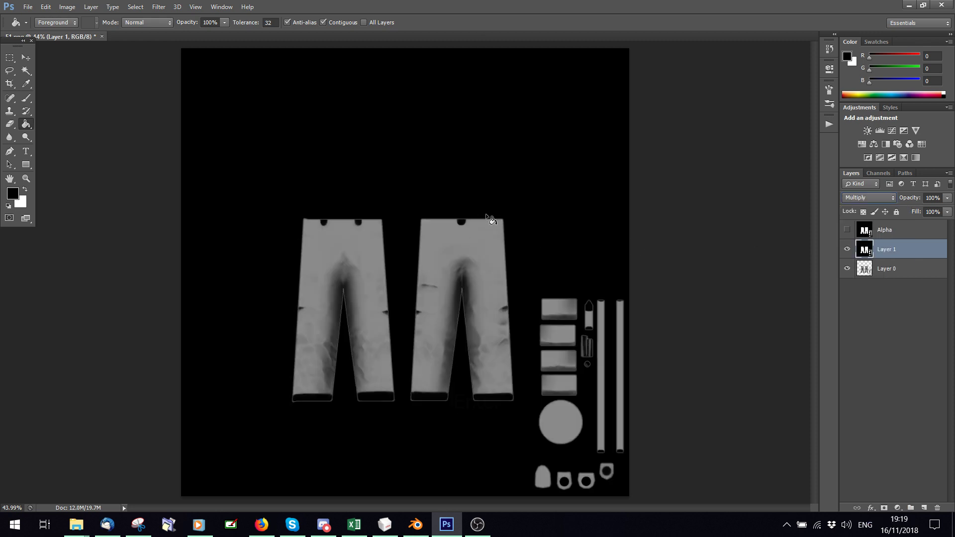
{"action": "left_click", "coordinate": [195, 7]}
{"action": "left_click", "coordinate": [227, 132]}
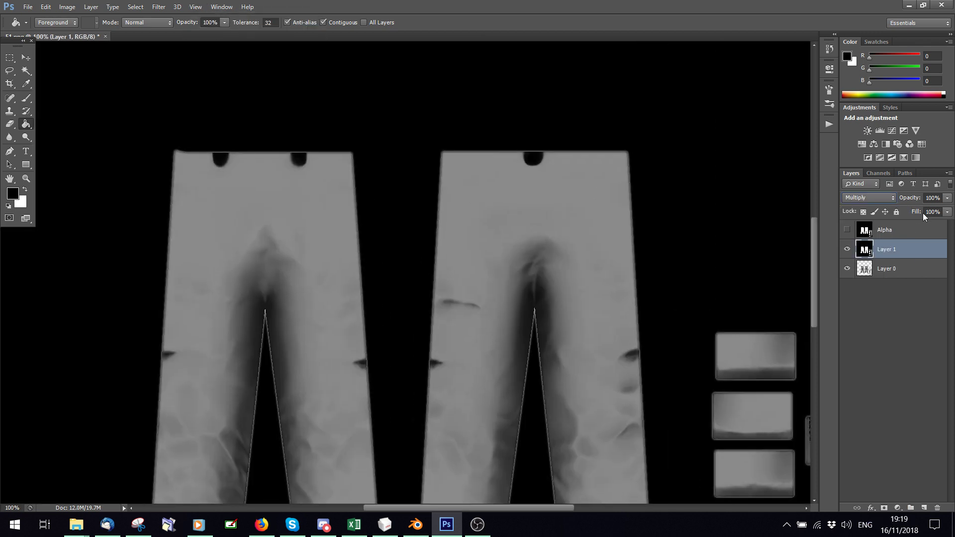
{"action": "left_click", "coordinate": [948, 212]}
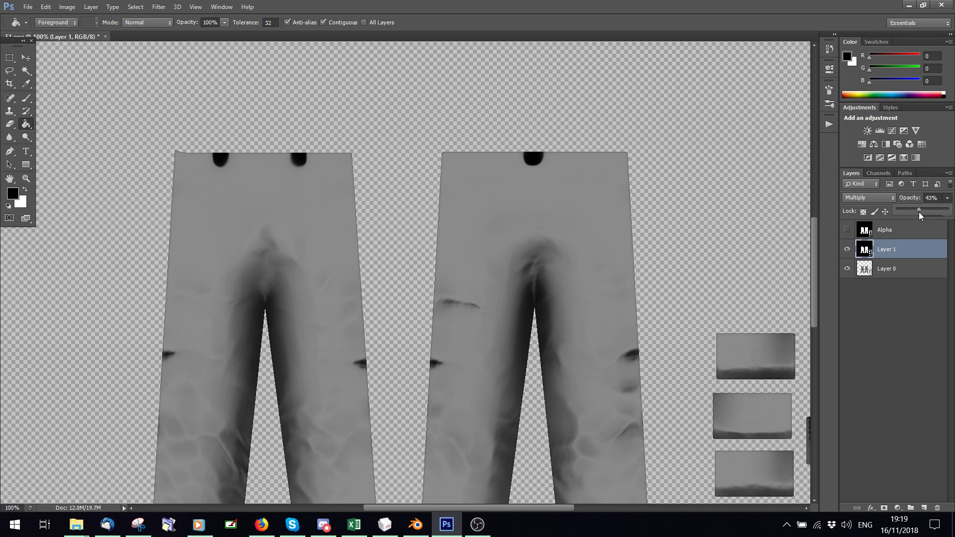
{"action": "left_click_drag", "start_coordinate": [919, 212], "coordinate": [927, 212]}
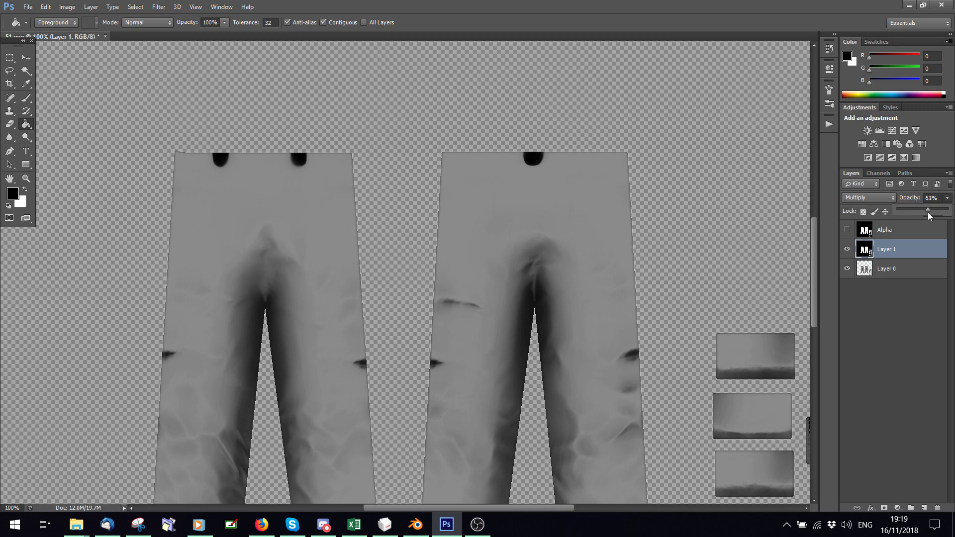
{"action": "scroll", "coordinate": [345, 179], "scroll_direction": "down", "scroll_amount": 3}
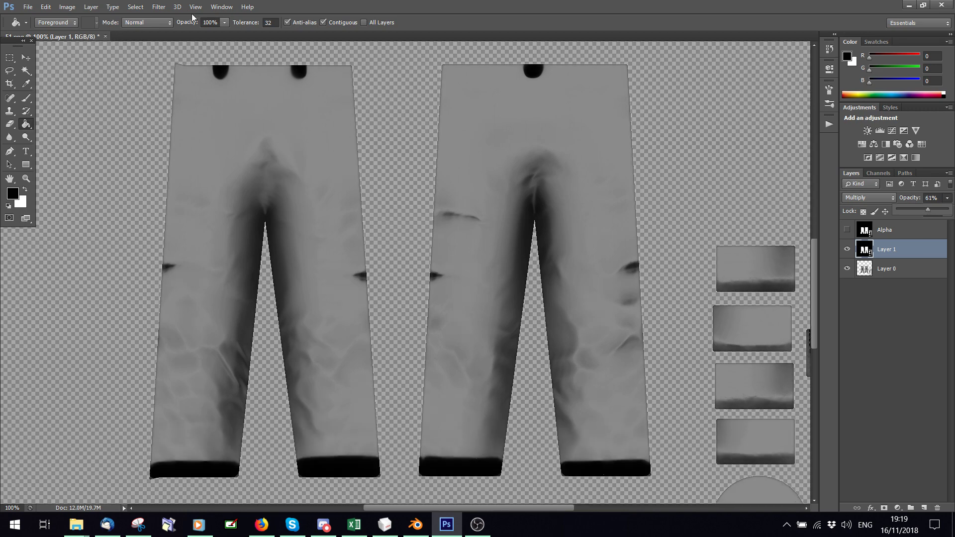
{"action": "left_click", "coordinate": [195, 7]}
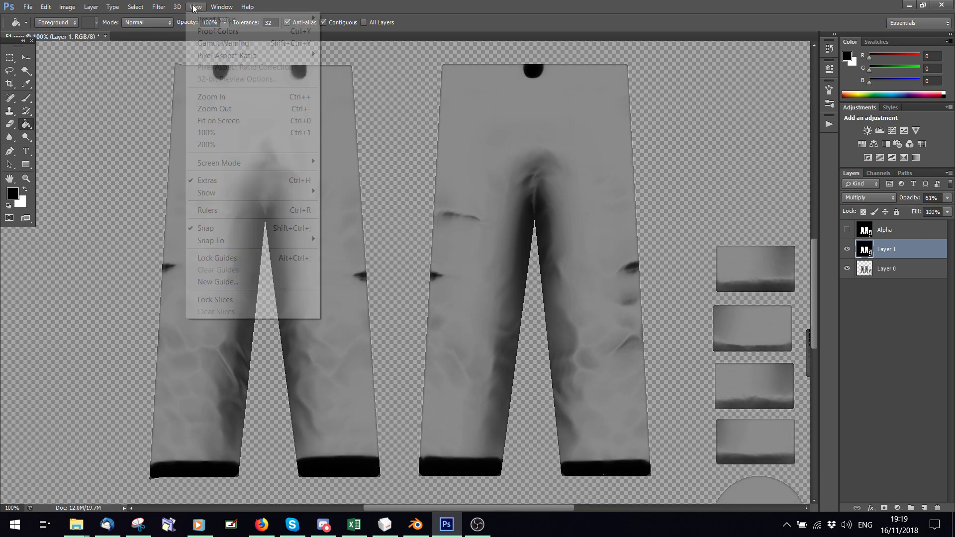
{"action": "left_click", "coordinate": [238, 121]}
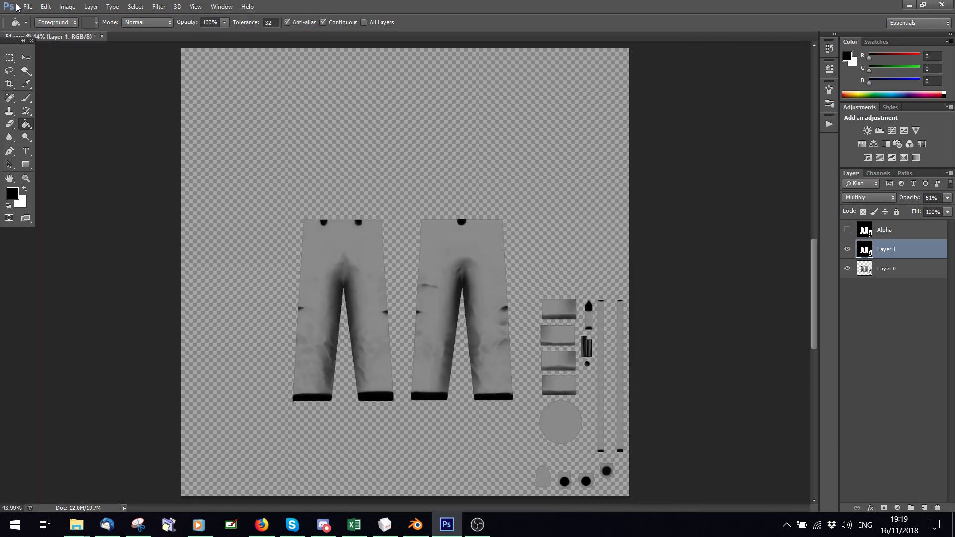
Step: Hide Layer 1 and save the document as a Photoshop file, accepting the format options
{"action": "left_click", "coordinate": [847, 249]}
{"action": "left_click", "coordinate": [27, 6]}
{"action": "left_click", "coordinate": [55, 157]}
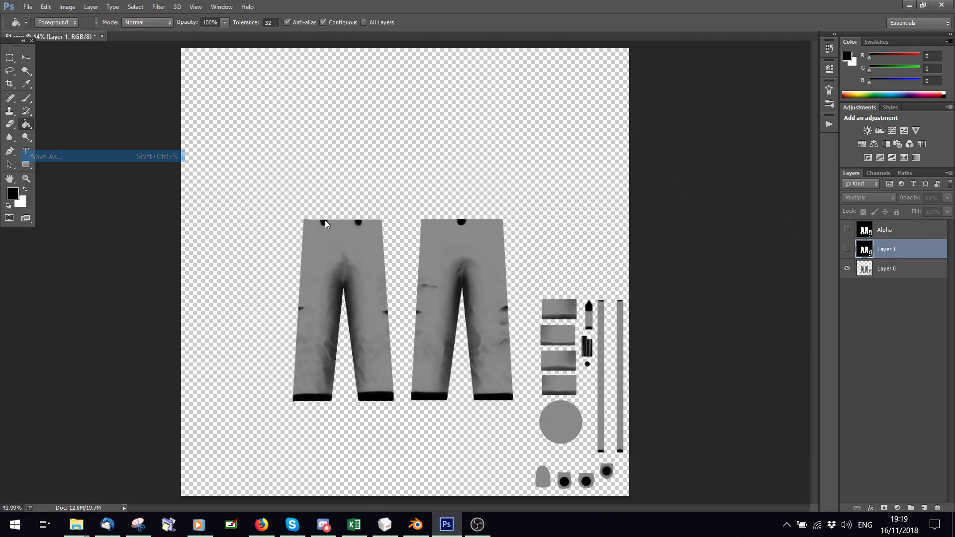
{"action": "left_click", "coordinate": [613, 342]}
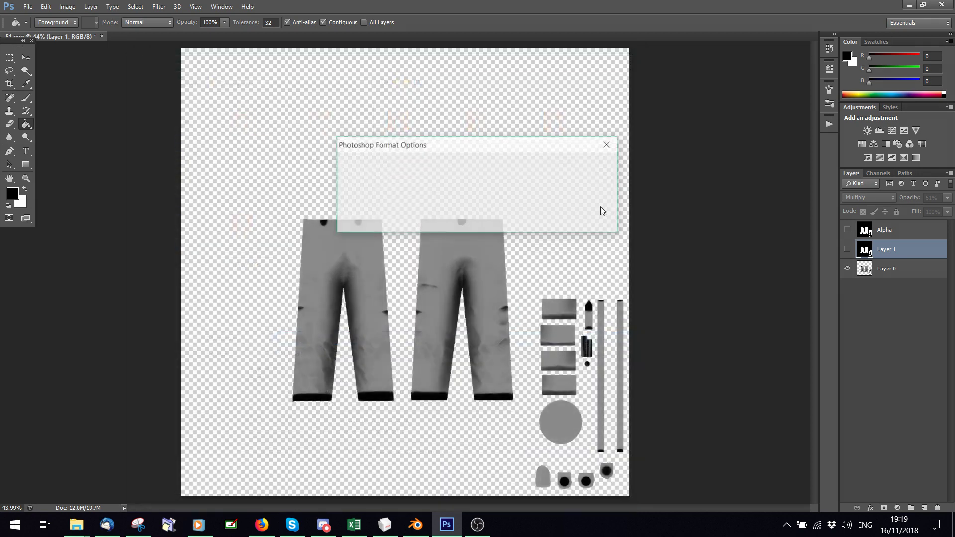
{"action": "left_click", "coordinate": [597, 162]}
Step: Switch to Blender and give the sweatpants mesh a new material whose diffuse color comes from an Image Texture
{"action": "left_click", "coordinate": [416, 525]}
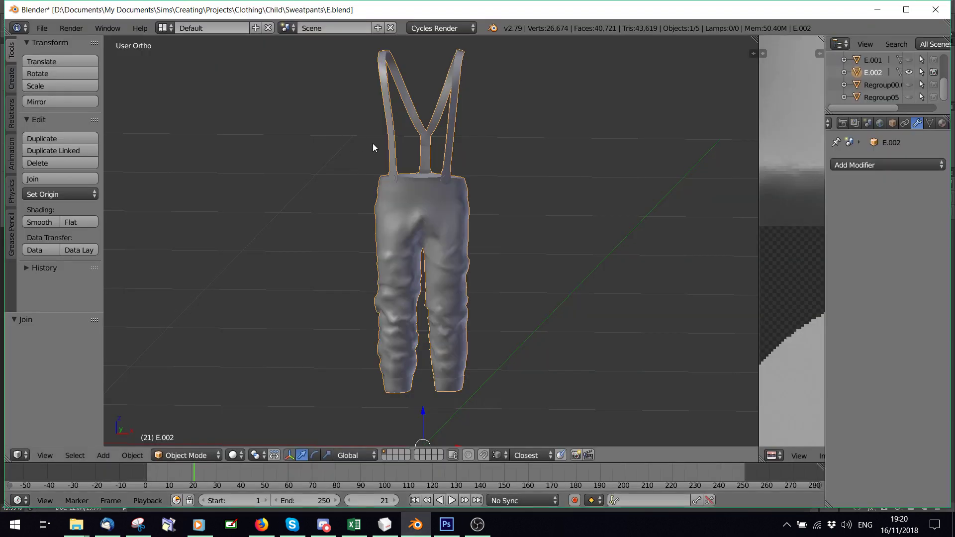
{"action": "scroll", "coordinate": [918, 130], "scroll_direction": "down", "scroll_amount": 2}
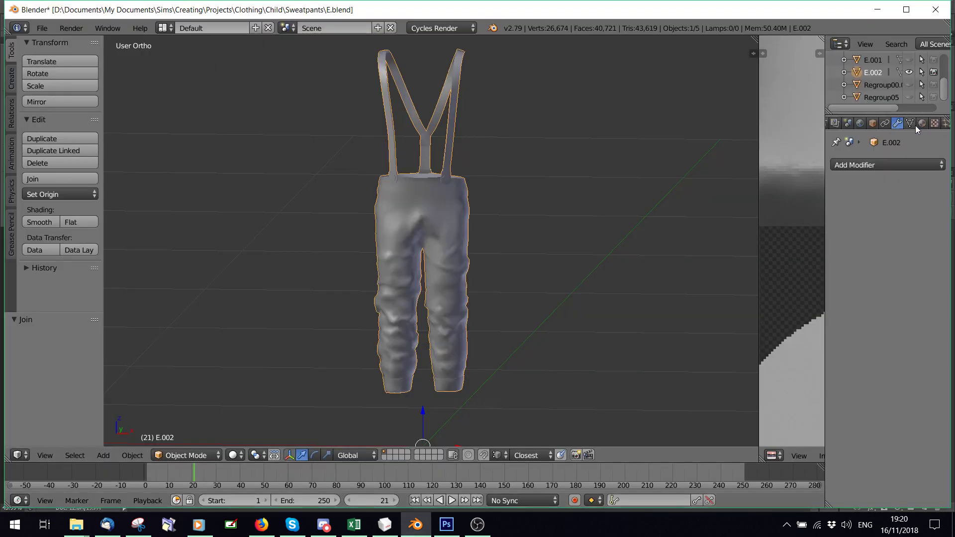
{"action": "left_click", "coordinate": [922, 125]}
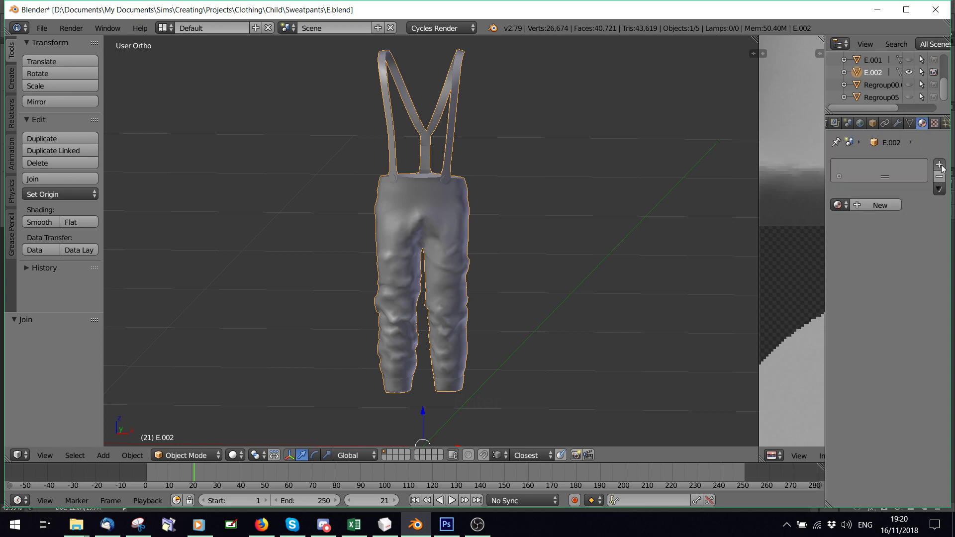
{"action": "left_click", "coordinate": [940, 165]}
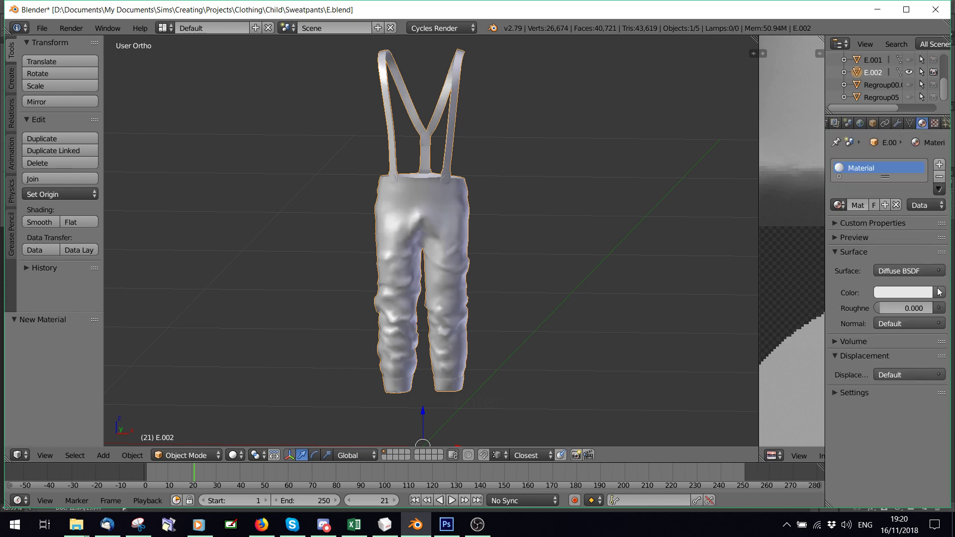
{"action": "left_click", "coordinate": [939, 293]}
{"action": "left_click", "coordinate": [699, 187]}
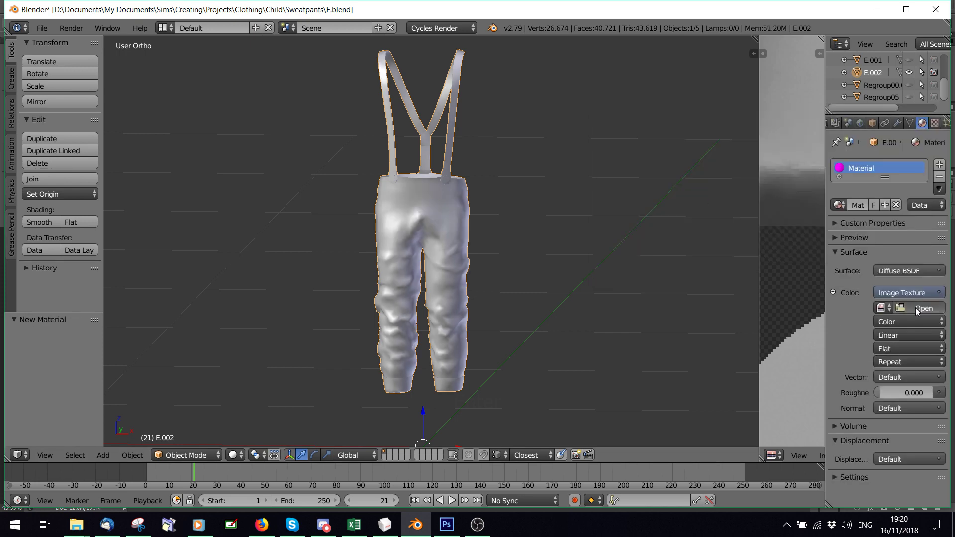
Step: Load E1.psd from the Sweatpants folder as the material's image texture
{"action": "left_click", "coordinate": [919, 309]}
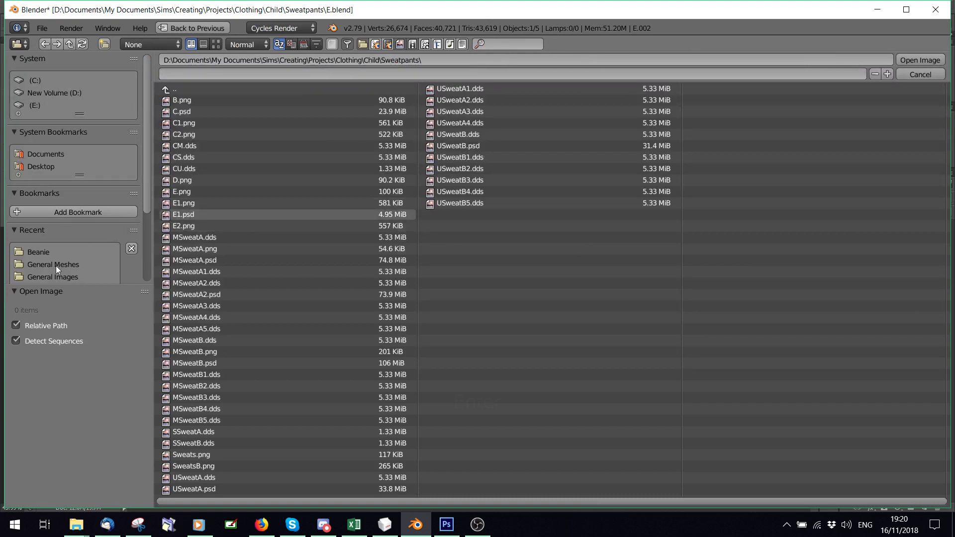
{"action": "scroll", "coordinate": [56, 266], "scroll_direction": "down", "scroll_amount": 2}
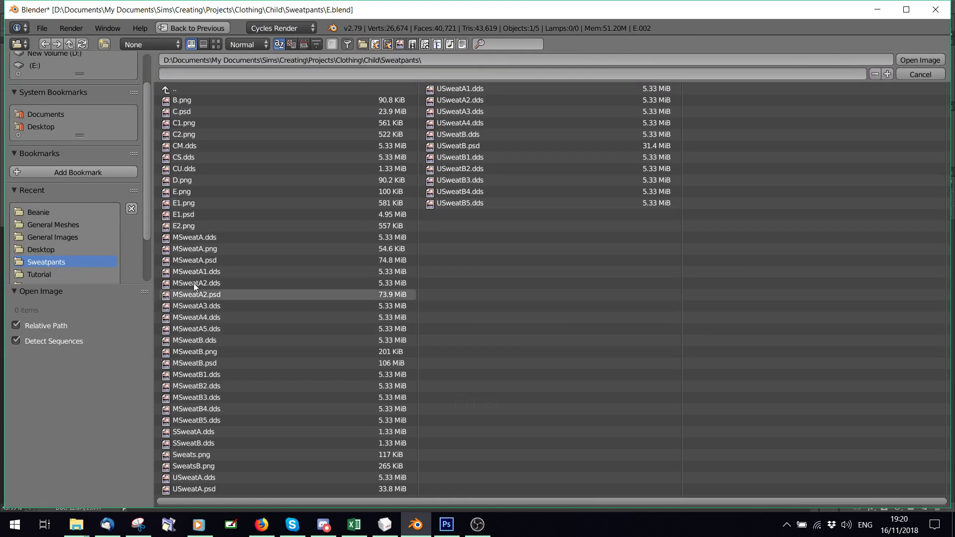
{"action": "left_click", "coordinate": [186, 214]}
{"action": "double_click", "coordinate": [205, 216]}
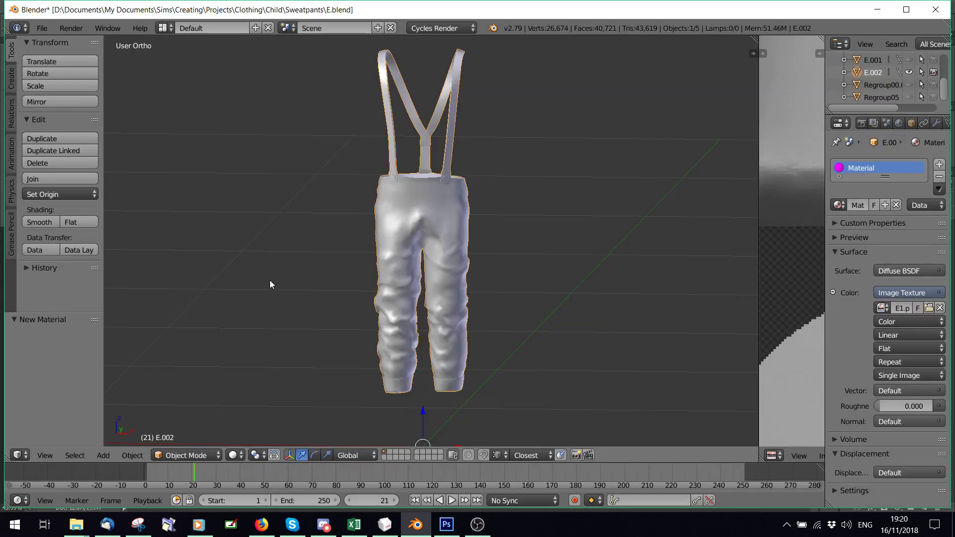
Step: Inspect the textured sweatpants from several angles in Material and Rendered viewport shading, and return to Solid shading
{"action": "left_click", "coordinate": [232, 455]}
{"action": "left_click", "coordinate": [254, 385]}
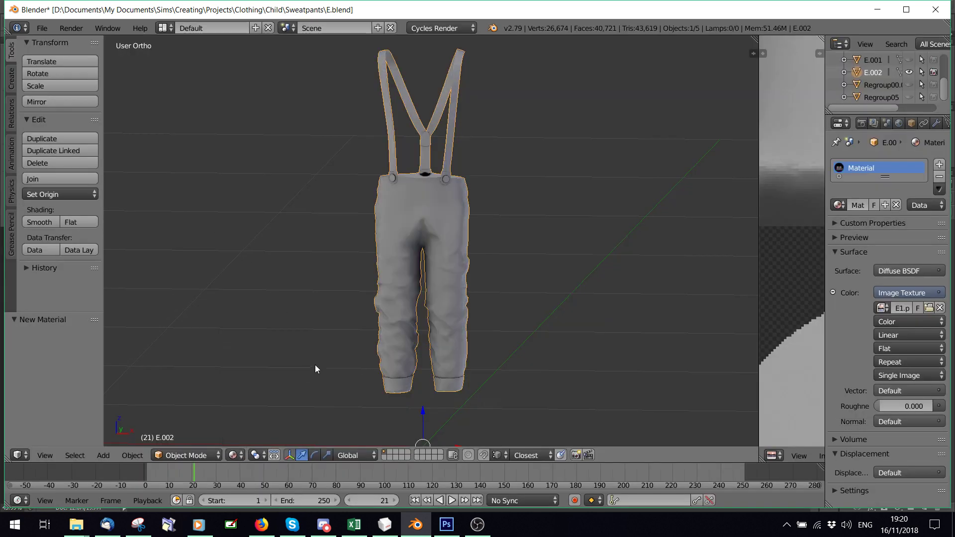
{"action": "middle_click_drag", "start_coordinate": [359, 316], "coordinate": [382, 363]}
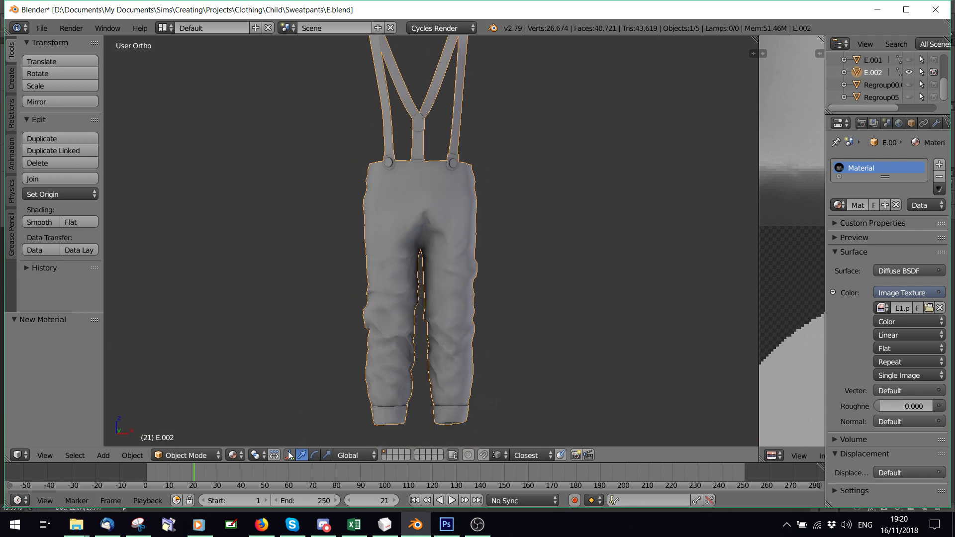
{"action": "left_click", "coordinate": [233, 455]}
{"action": "left_click", "coordinate": [254, 372]}
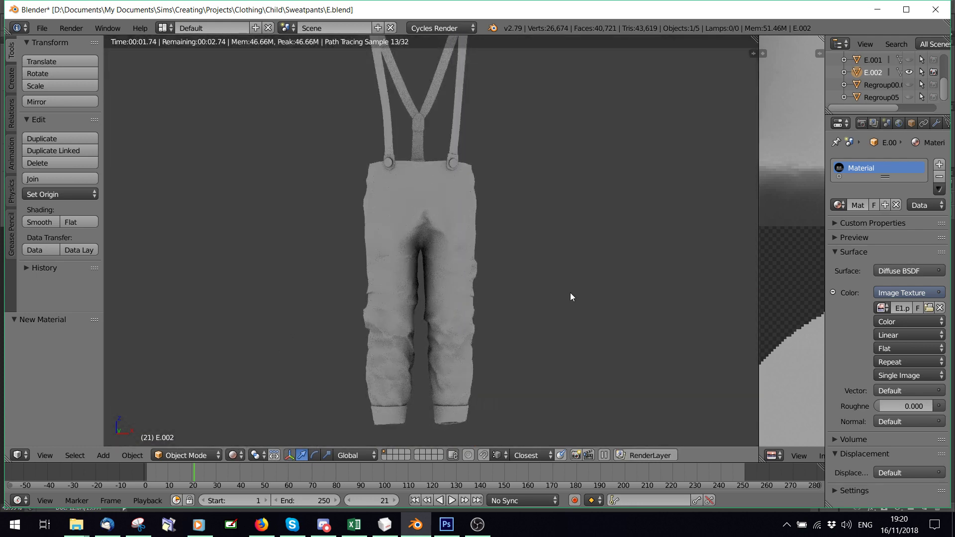
{"action": "middle_click_drag", "start_coordinate": [533, 278], "coordinate": [333, 275]}
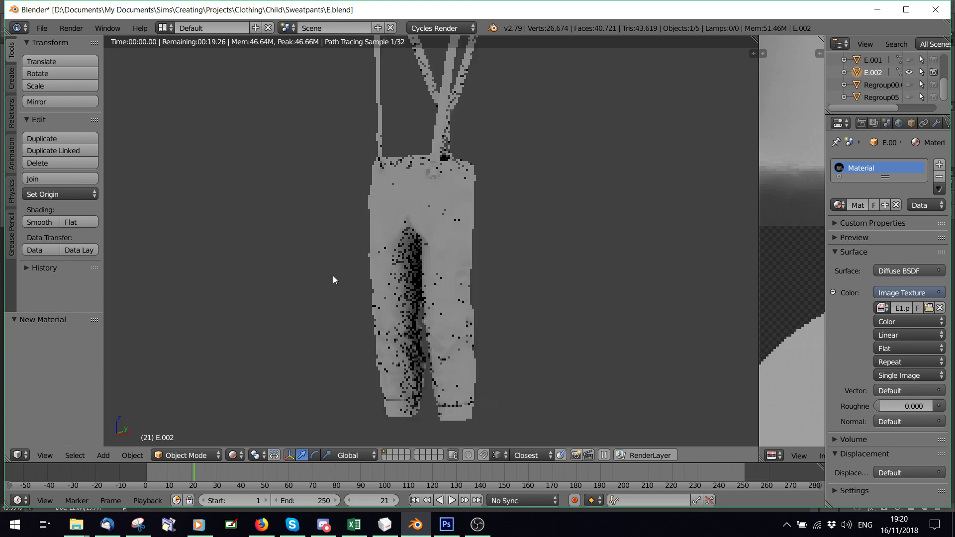
{"action": "left_click", "coordinate": [233, 455]}
{"action": "left_click", "coordinate": [242, 413]}
Step: Switch to Photoshop, make Layer 1 visible again, and save the texture document
{"action": "left_click", "coordinate": [447, 524]}
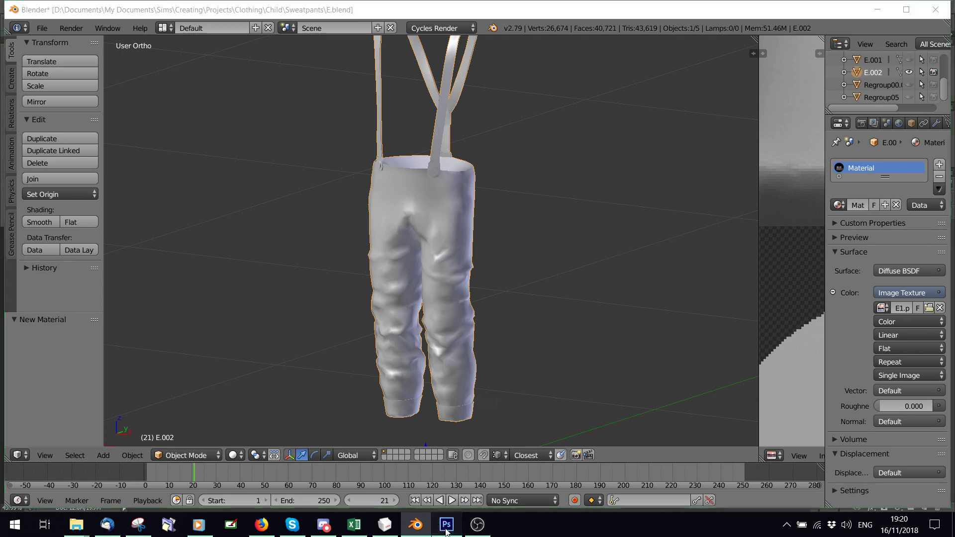
{"action": "left_click", "coordinate": [847, 248]}
{"action": "left_click", "coordinate": [27, 6]}
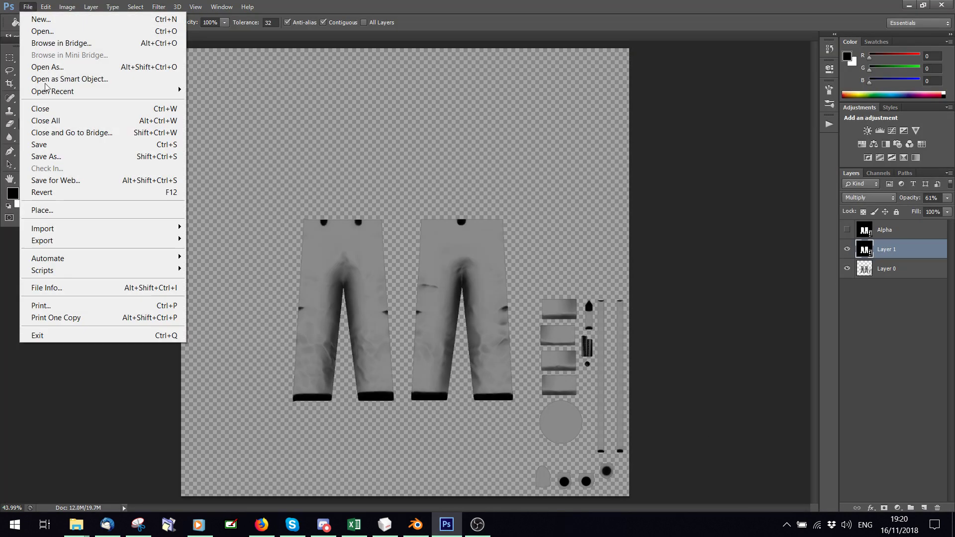
{"action": "left_click", "coordinate": [47, 146]}
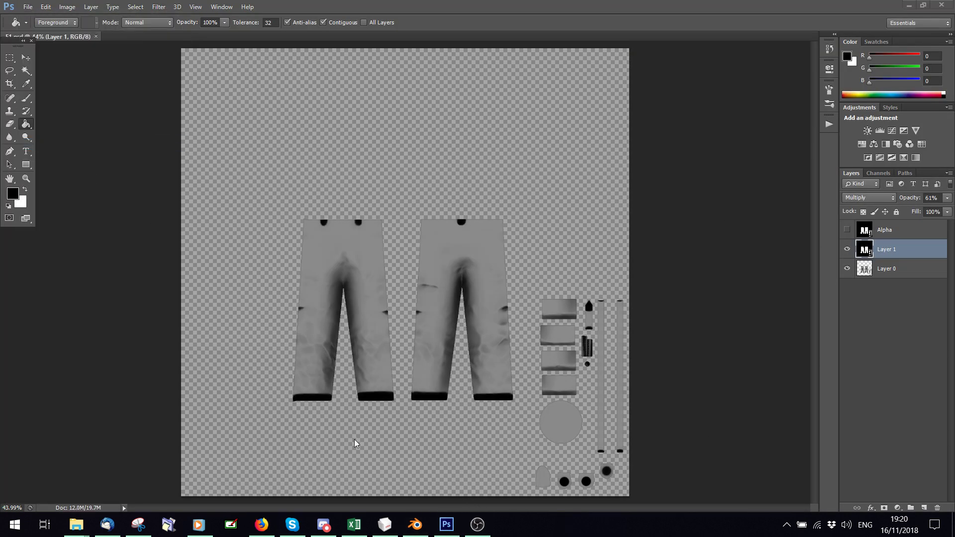
Step: Switch to Blender and examine the sweatpants' seams and edges in Rendered viewport shading from the side, front and back
{"action": "left_click", "coordinate": [417, 524]}
{"action": "left_click", "coordinate": [234, 455]}
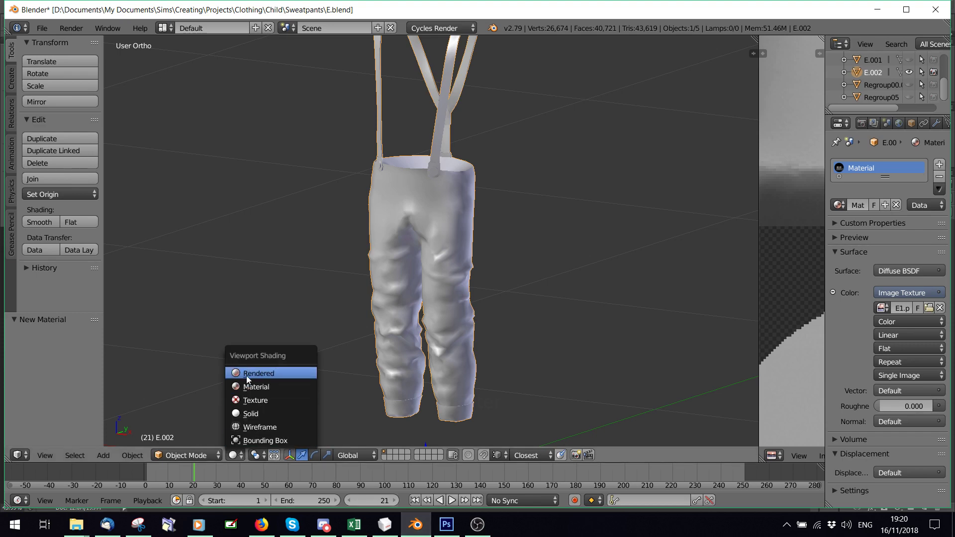
{"action": "left_click", "coordinate": [247, 375]}
{"action": "middle_click_drag", "start_coordinate": [416, 298], "coordinate": [383, 286]}
{"action": "scroll", "coordinate": [383, 285], "scroll_direction": "up", "scroll_amount": 4}
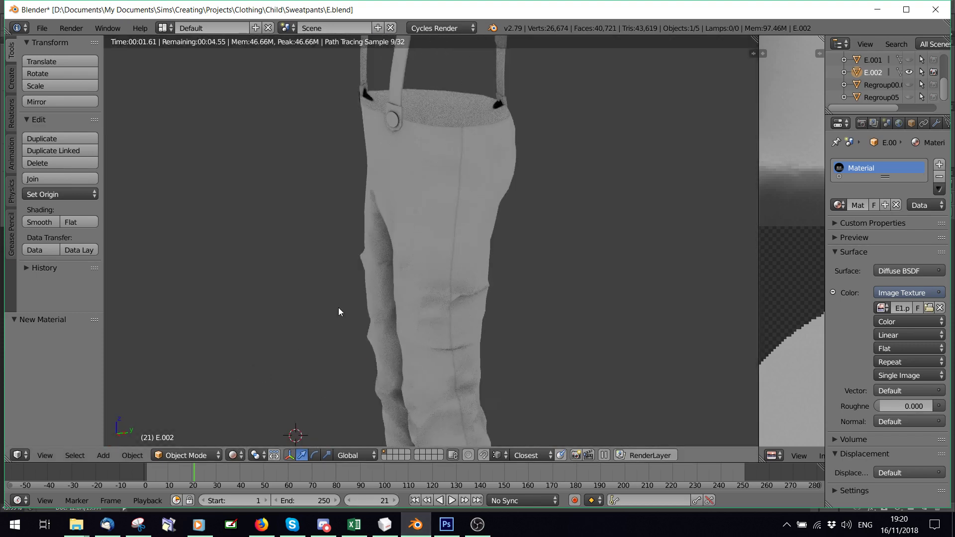
{"action": "scroll", "coordinate": [338, 308], "scroll_direction": "down", "scroll_amount": 2}
{"action": "middle_click_drag", "start_coordinate": [339, 308], "coordinate": [407, 219]}
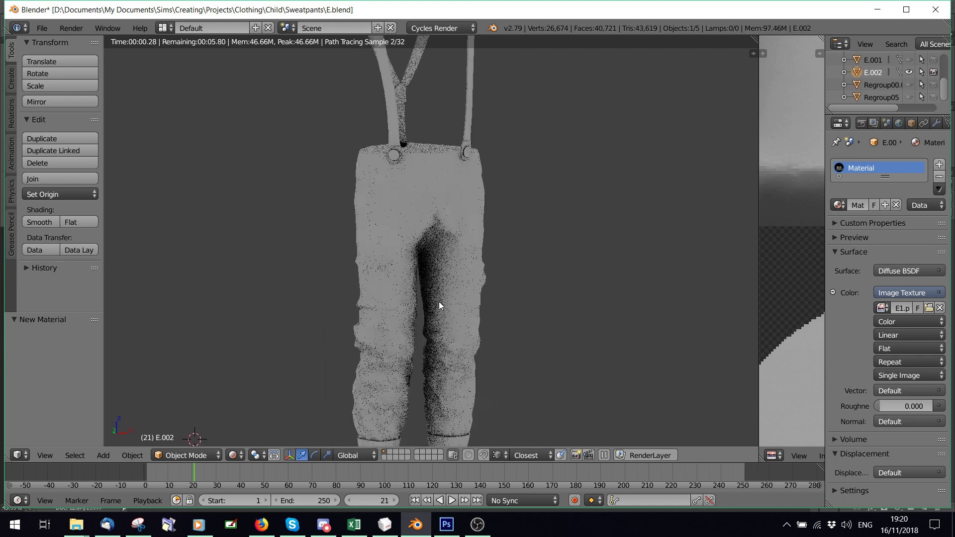
{"action": "middle_click_drag", "start_coordinate": [439, 301], "coordinate": [295, 475]}
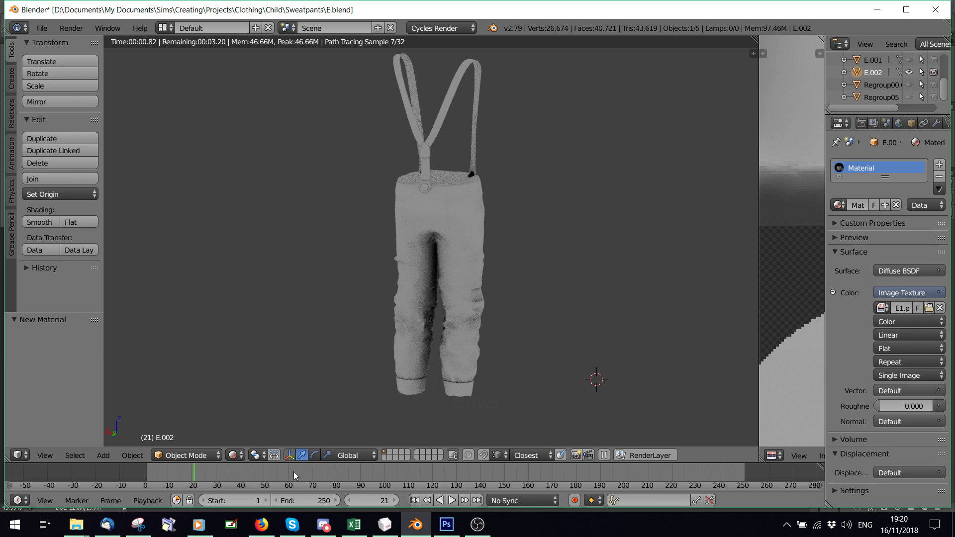
{"action": "key", "text": "shift+z"}
{"action": "middle_click_drag", "start_coordinate": [519, 291], "coordinate": [332, 281]}
Step: Switch to Photoshop and open DM.psd from the Toddler clothing's Overalls folder
{"action": "left_click", "coordinate": [447, 524]}
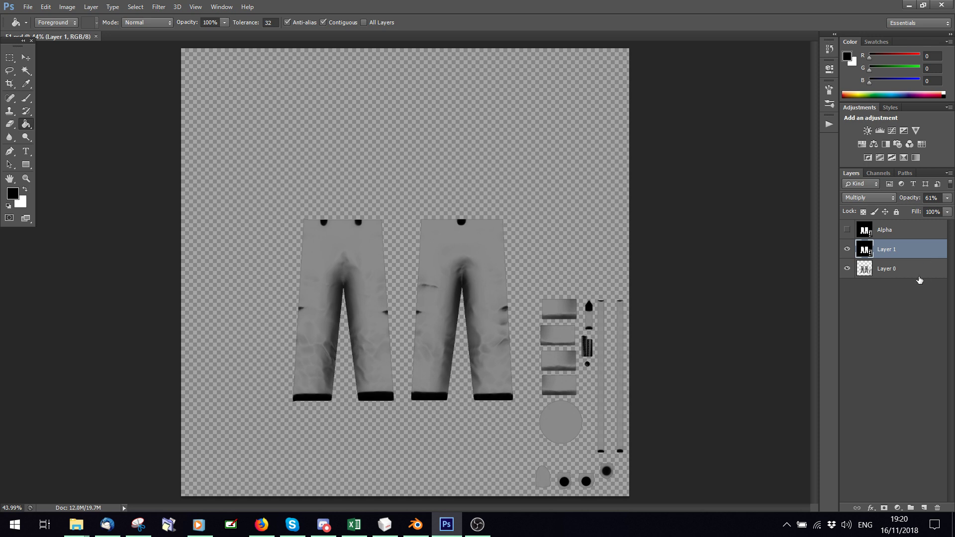
{"action": "left_click", "coordinate": [28, 6]}
{"action": "left_click", "coordinate": [35, 28]}
{"action": "left_click", "coordinate": [401, 79]}
{"action": "left_click", "coordinate": [401, 79]}
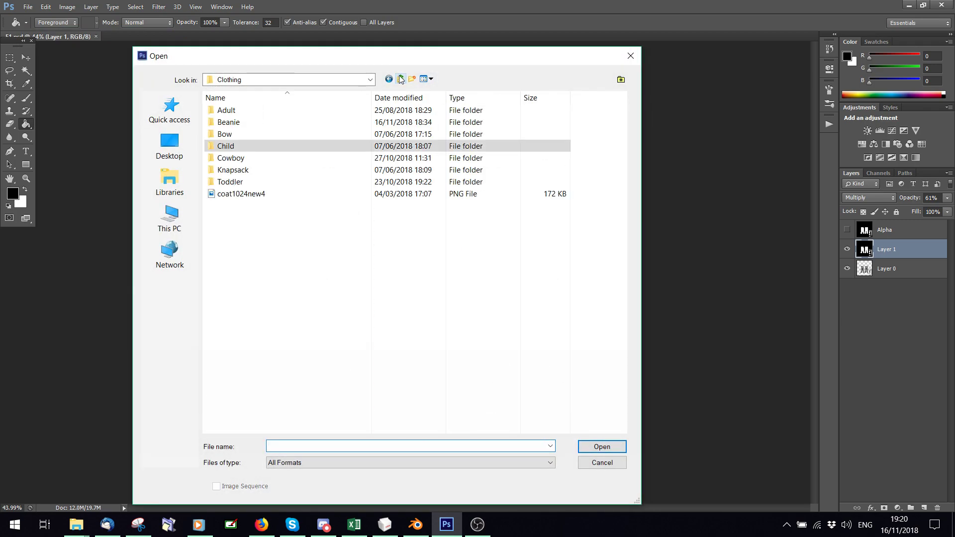
{"action": "double_click", "coordinate": [241, 182]}
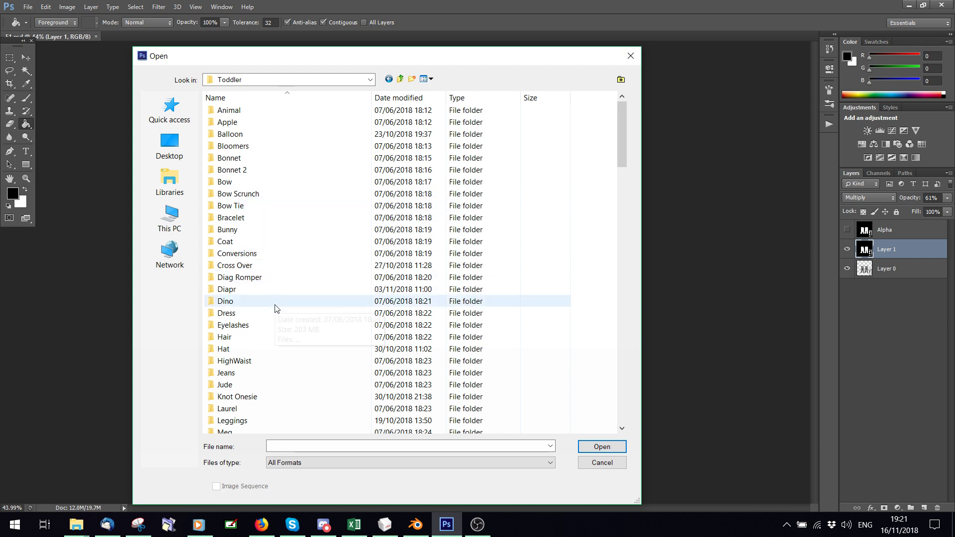
{"action": "scroll", "coordinate": [259, 348], "scroll_direction": "down", "scroll_amount": 1}
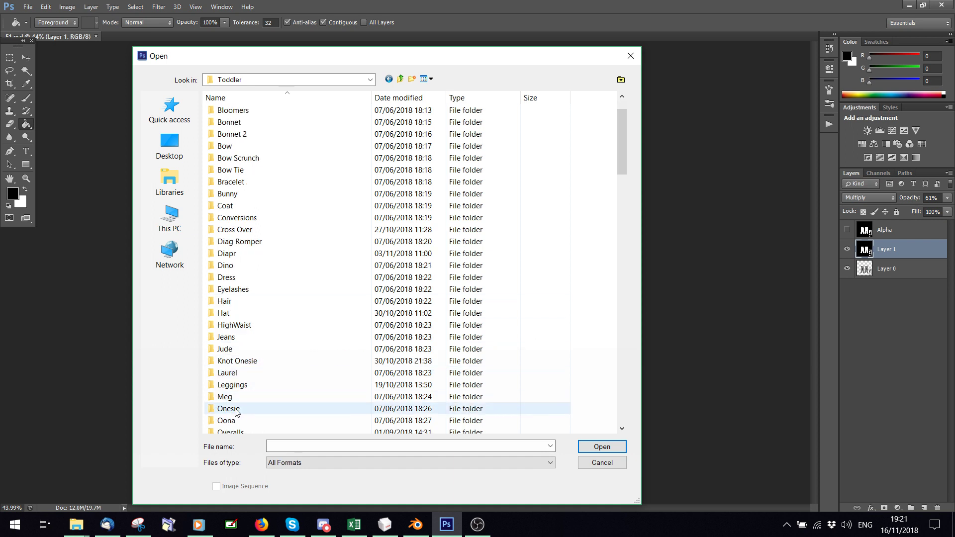
{"action": "scroll", "coordinate": [267, 365], "scroll_direction": "down", "scroll_amount": 1}
{"action": "double_click", "coordinate": [238, 397]}
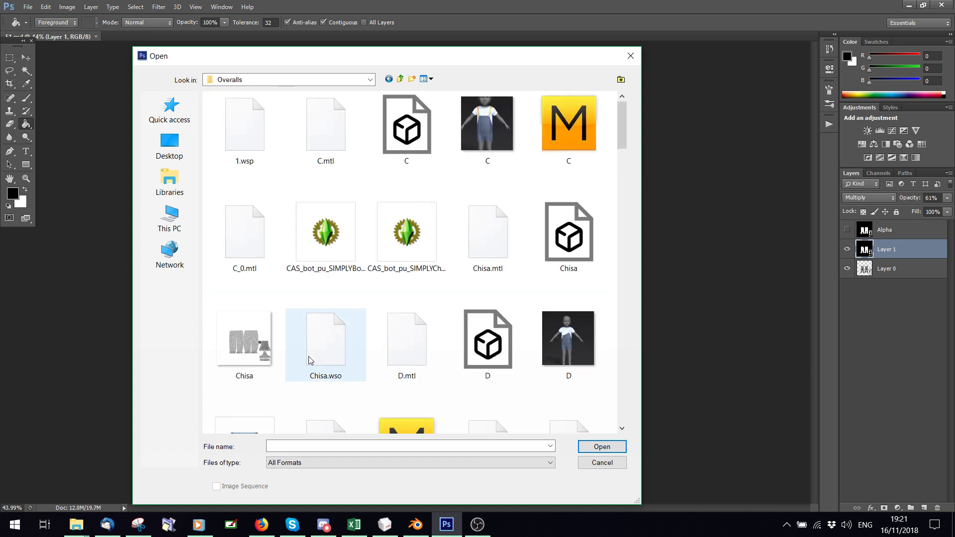
{"action": "scroll", "coordinate": [309, 360], "scroll_direction": "down", "scroll_amount": 2}
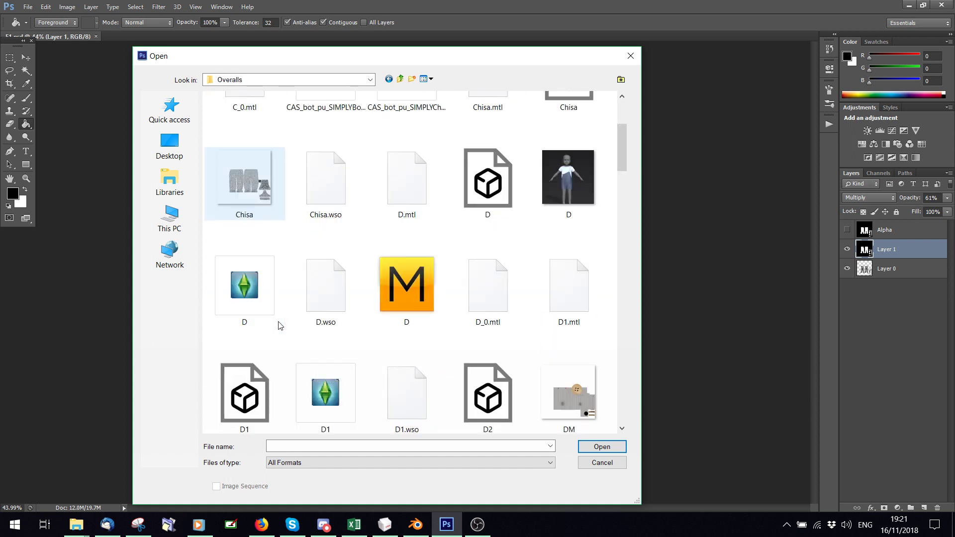
{"action": "scroll", "coordinate": [279, 324], "scroll_direction": "down", "scroll_amount": 4}
{"action": "double_click", "coordinate": [240, 172]}
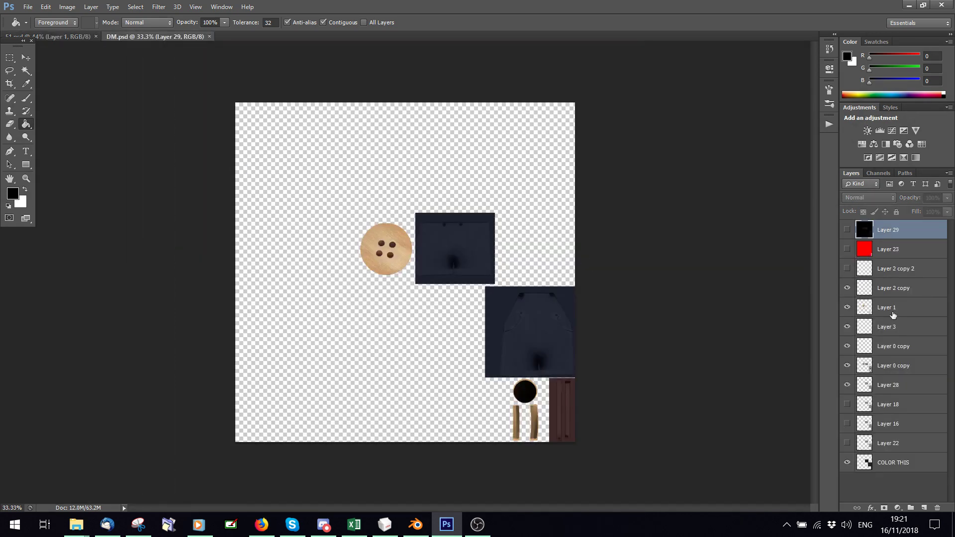
Step: Duplicate DM.psd's Layer 1 with the wooden button artwork into the E1.psd texture document
{"action": "right_click", "coordinate": [893, 315]}
{"action": "left_click", "coordinate": [781, 128]}
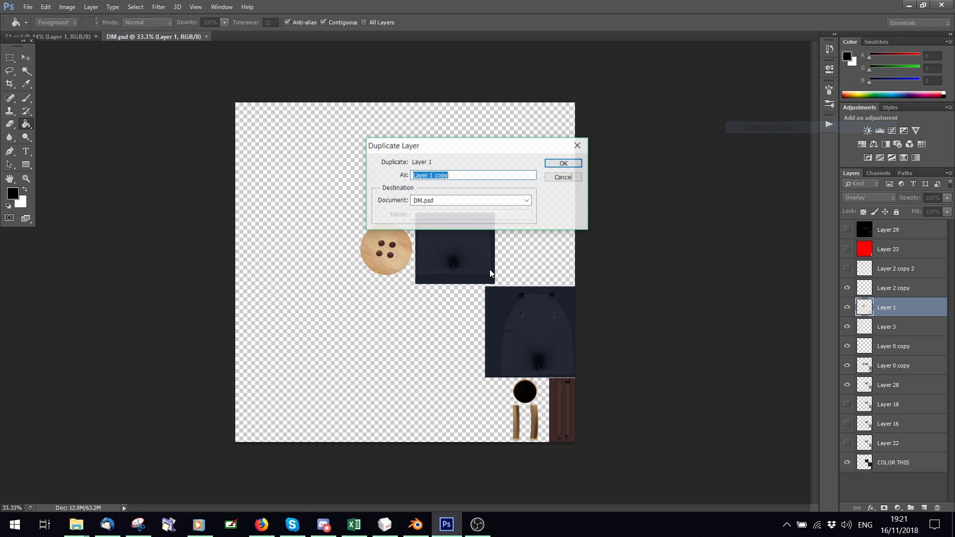
{"action": "left_click", "coordinate": [429, 200]}
{"action": "left_click", "coordinate": [427, 211]}
{"action": "left_click", "coordinate": [563, 163]}
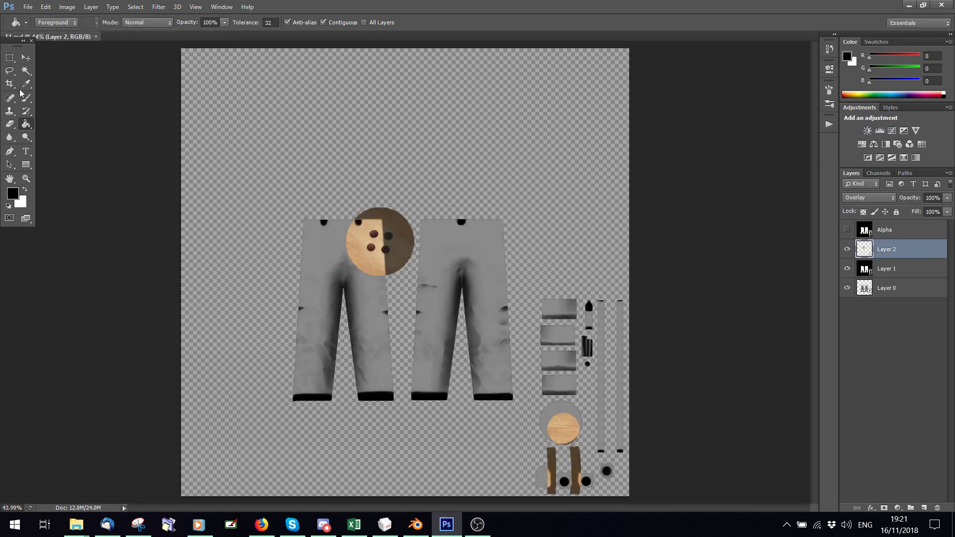
Step: Select the small wooden disc and two strips on Layer 2 and move them to the empty area above the trousers
{"action": "left_click", "coordinate": [10, 59]}
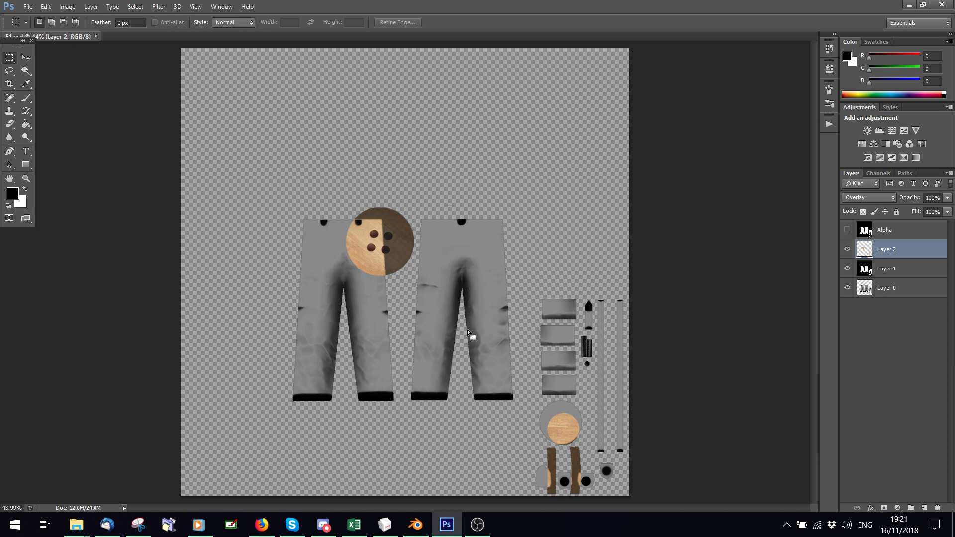
{"action": "left_click_drag", "start_coordinate": [472, 334], "coordinate": [526, 387]}
{"action": "left_click_drag", "start_coordinate": [645, 526], "coordinate": [641, 522]}
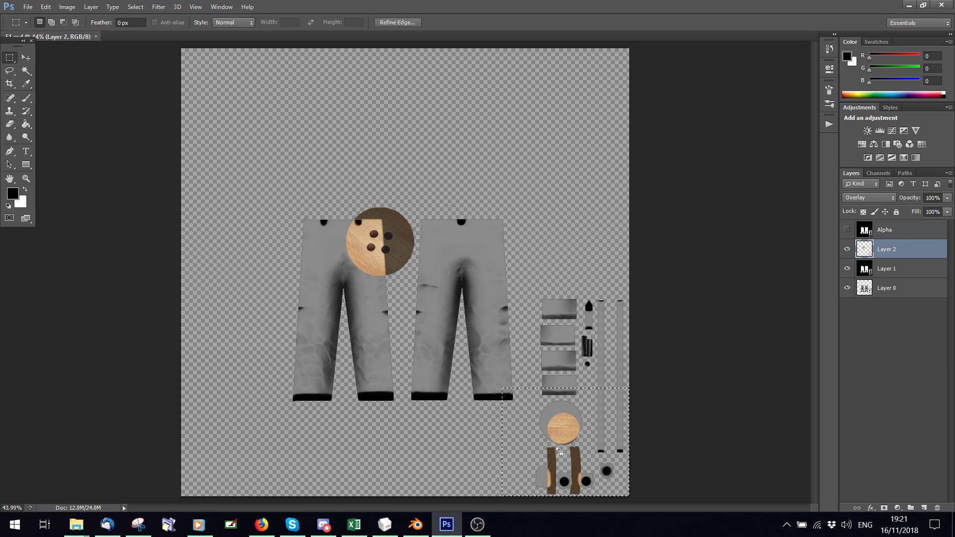
{"action": "left_click_drag", "start_coordinate": [570, 425], "coordinate": [514, 126]}
{"action": "left_click", "coordinate": [26, 57]}
Step: Select the large four-hole wooden button with a rectangular marquee and move it down beside the grey button circle
{"action": "key", "text": "m"}
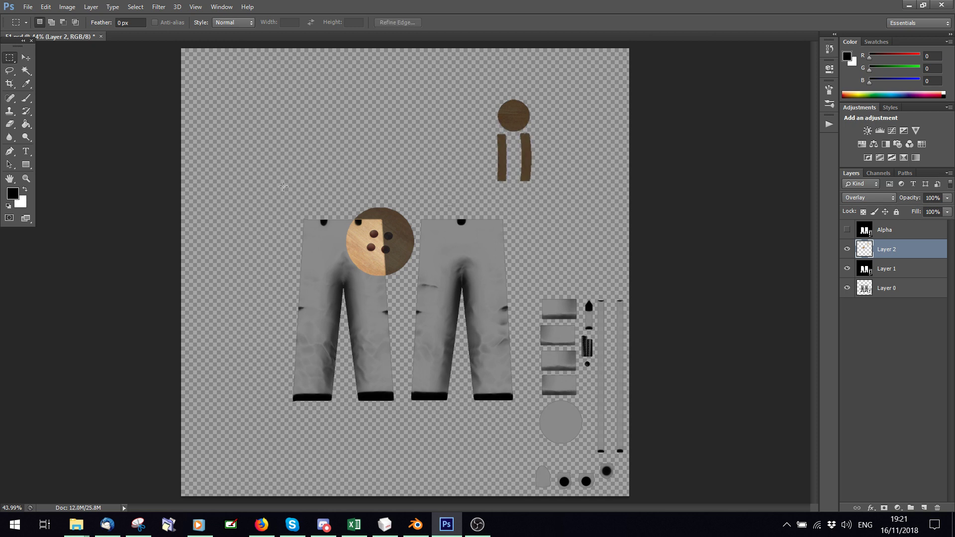
{"action": "left_click_drag", "start_coordinate": [316, 175], "coordinate": [473, 330]}
{"action": "left_click", "coordinate": [26, 57]}
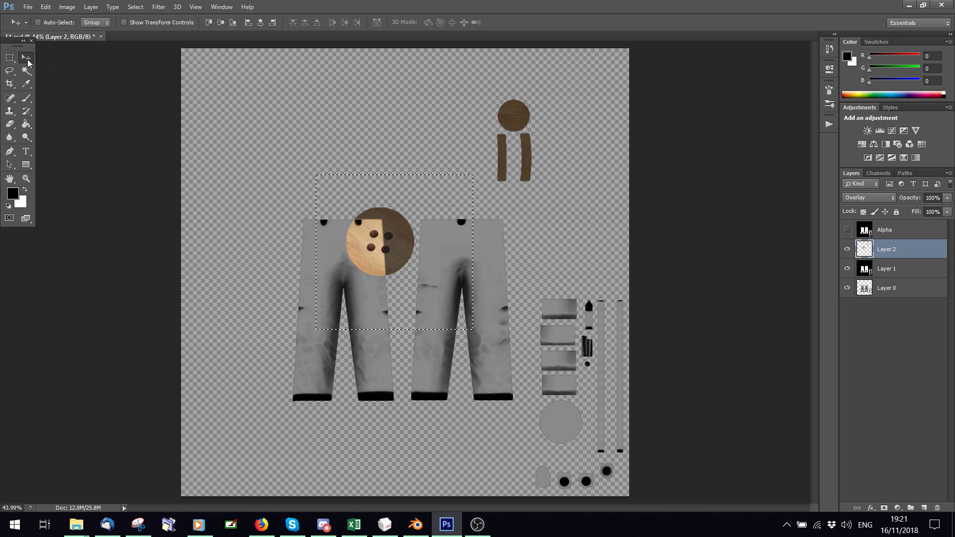
{"action": "left_click_drag", "start_coordinate": [431, 234], "coordinate": [554, 401]}
{"action": "key", "text": "ctrl+t"}
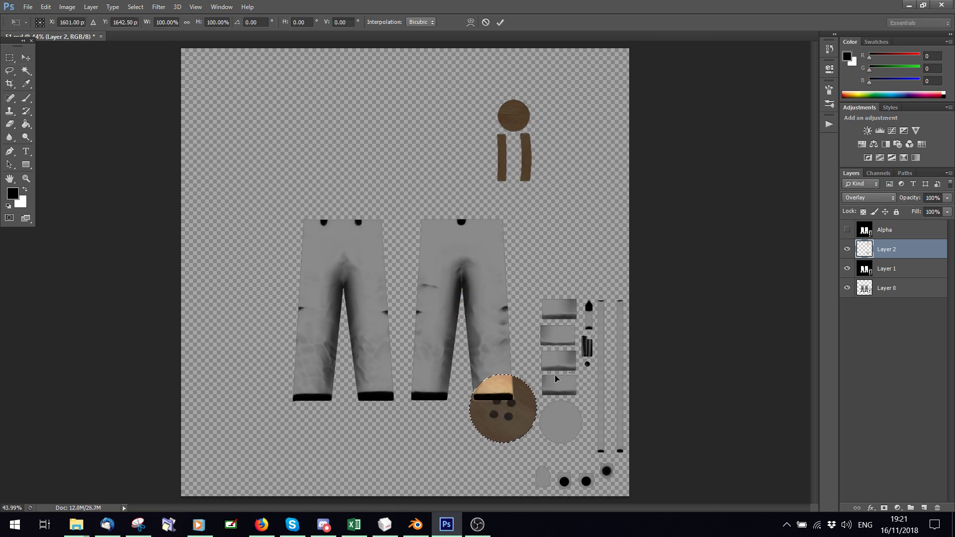
{"action": "left_click_drag", "start_coordinate": [588, 374], "coordinate": [545, 399]}
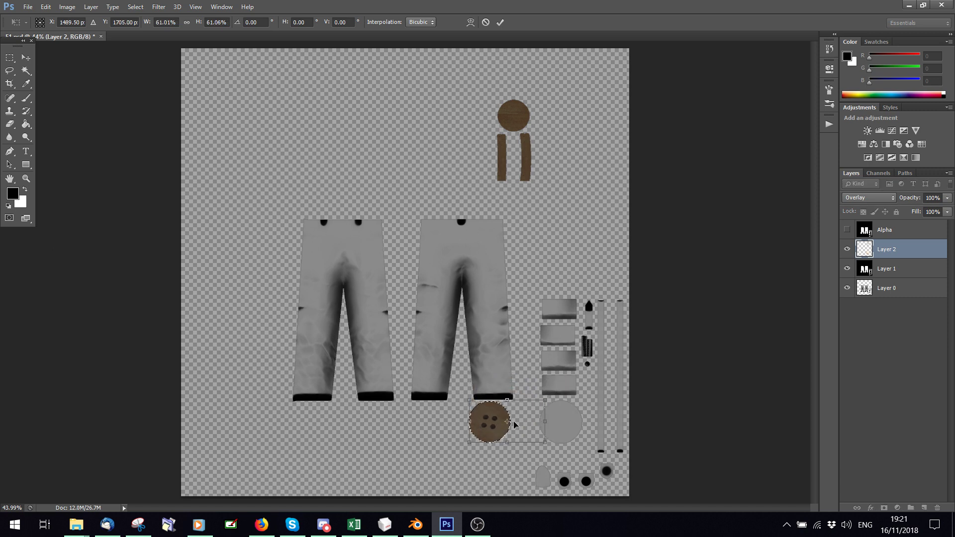
{"action": "left_click_drag", "start_coordinate": [506, 433], "coordinate": [578, 432]}
{"action": "left_click_drag", "start_coordinate": [541, 401], "coordinate": [537, 397]}
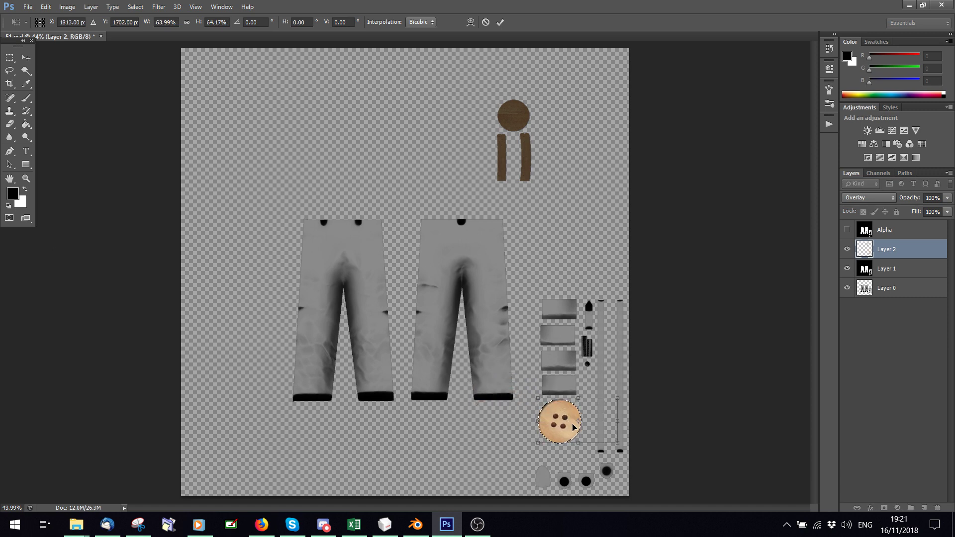
{"action": "left_click_drag", "start_coordinate": [571, 426], "coordinate": [572, 430]}
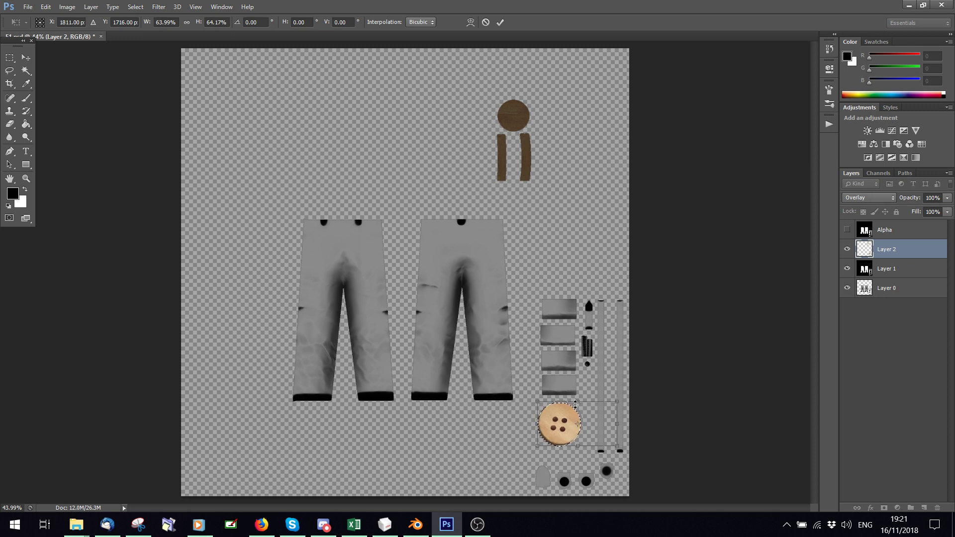
{"action": "left_click", "coordinate": [486, 22]}
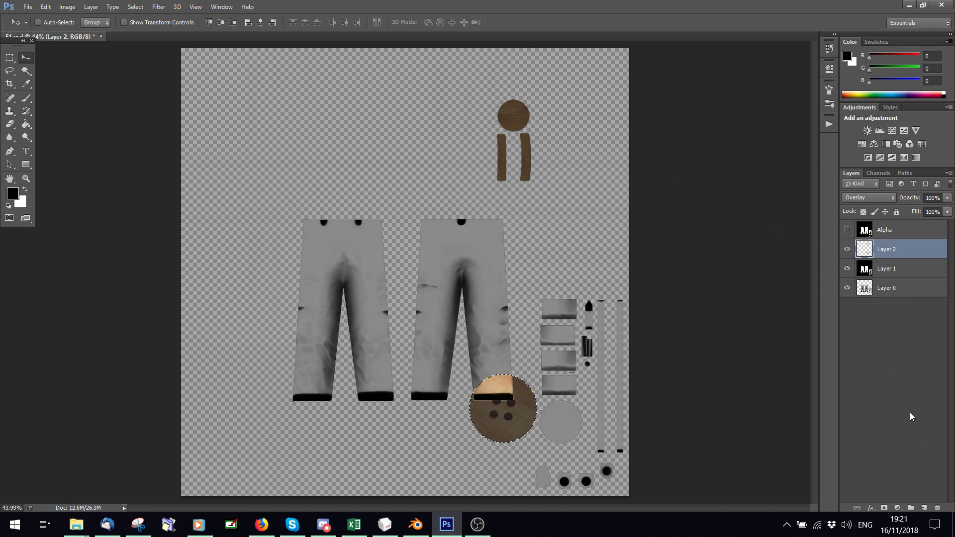
Step: Delete Layer 2 with the four-hole wooden button artwork from the texture document
{"action": "left_click", "coordinate": [938, 508]}
{"action": "left_click", "coordinate": [437, 198]}
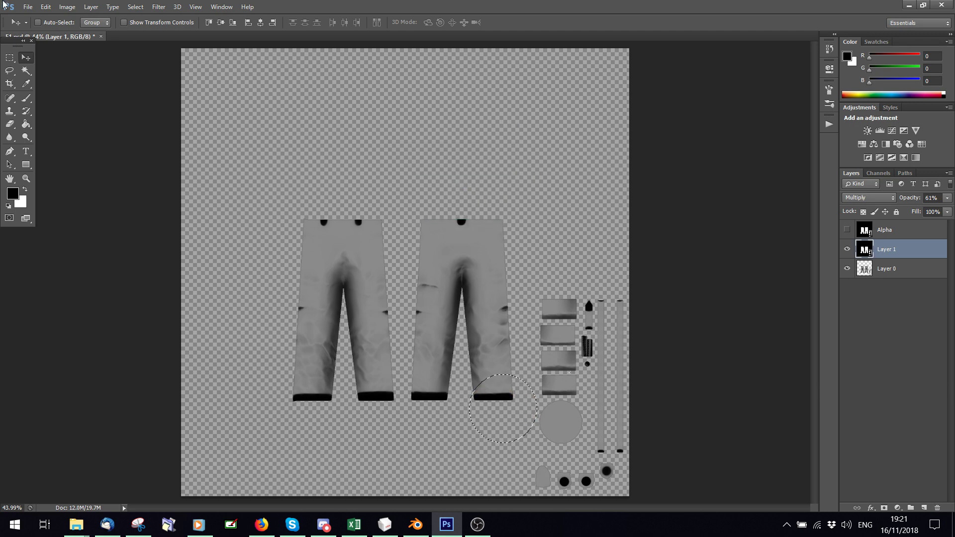
Step: Browse the Toddler clothing's Knot Onesie folder for a file with button artwork, and return to the Toddler folder
{"action": "left_click", "coordinate": [28, 7]}
{"action": "left_click", "coordinate": [40, 31]}
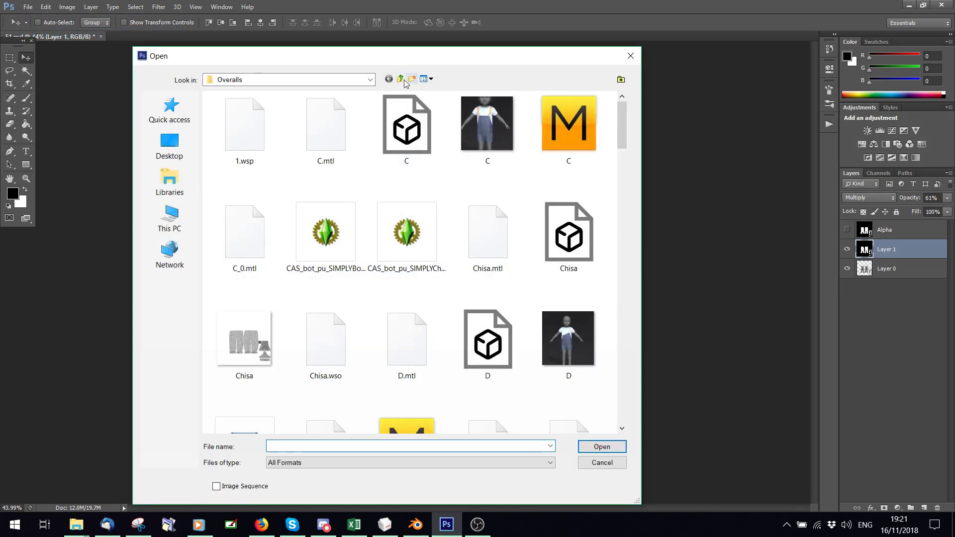
{"action": "left_click", "coordinate": [399, 81]}
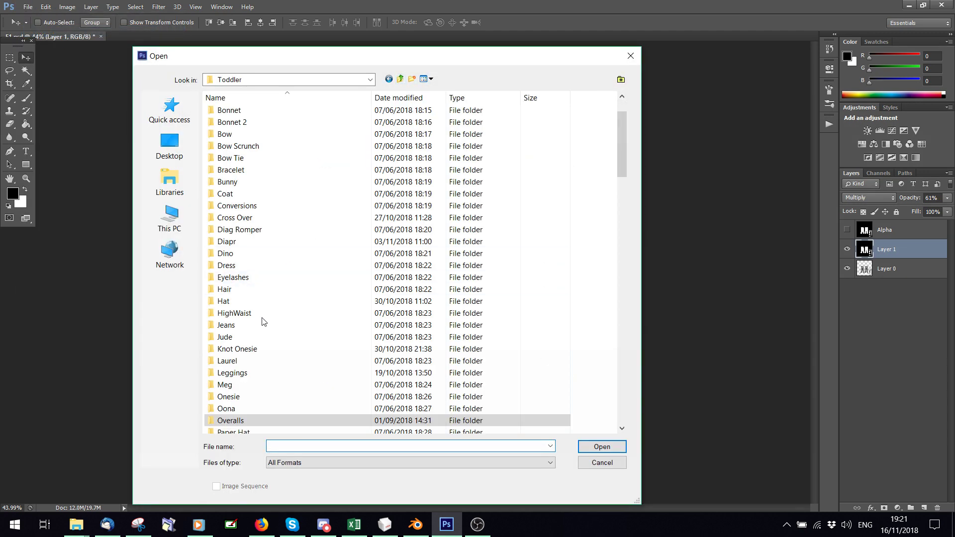
{"action": "double_click", "coordinate": [241, 348]}
{"action": "scroll", "coordinate": [306, 269], "scroll_direction": "down", "scroll_amount": 15}
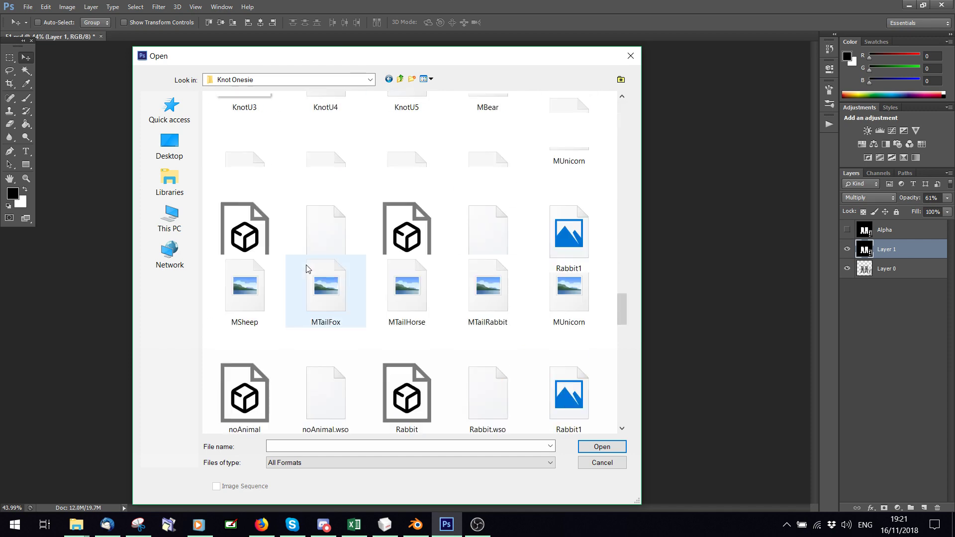
{"action": "scroll", "coordinate": [306, 269], "scroll_direction": "down", "scroll_amount": 10}
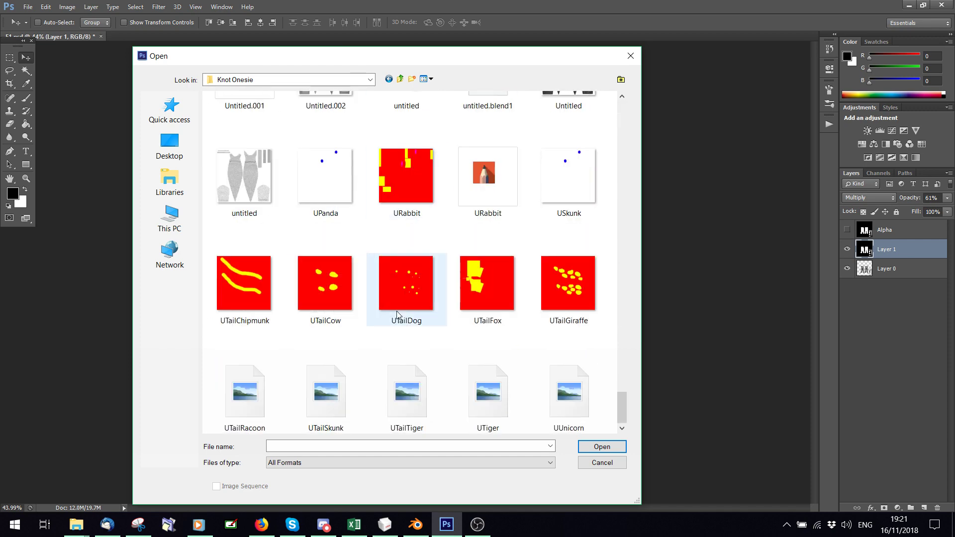
{"action": "scroll", "coordinate": [398, 314], "scroll_direction": "up", "scroll_amount": 10}
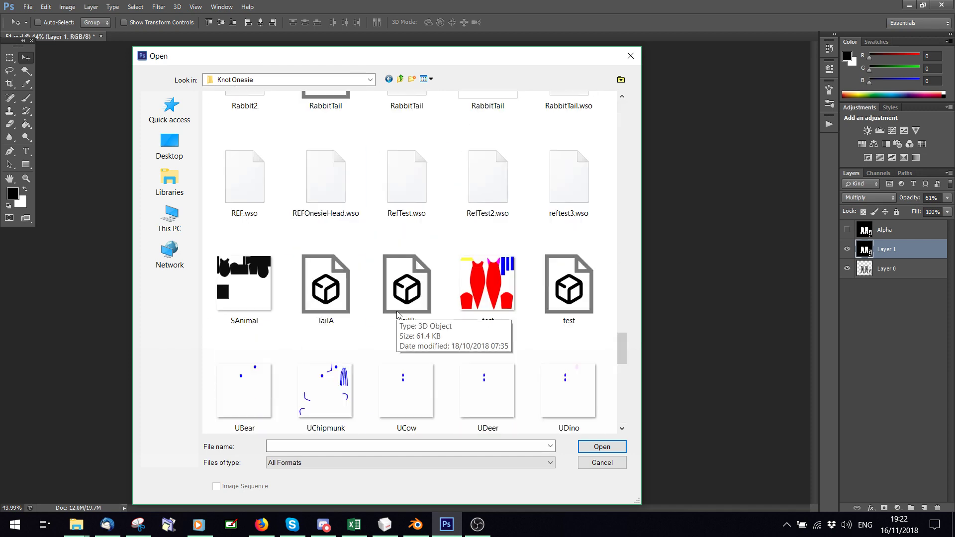
{"action": "scroll", "coordinate": [398, 313], "scroll_direction": "up", "scroll_amount": 3}
{"action": "left_click", "coordinate": [400, 79]}
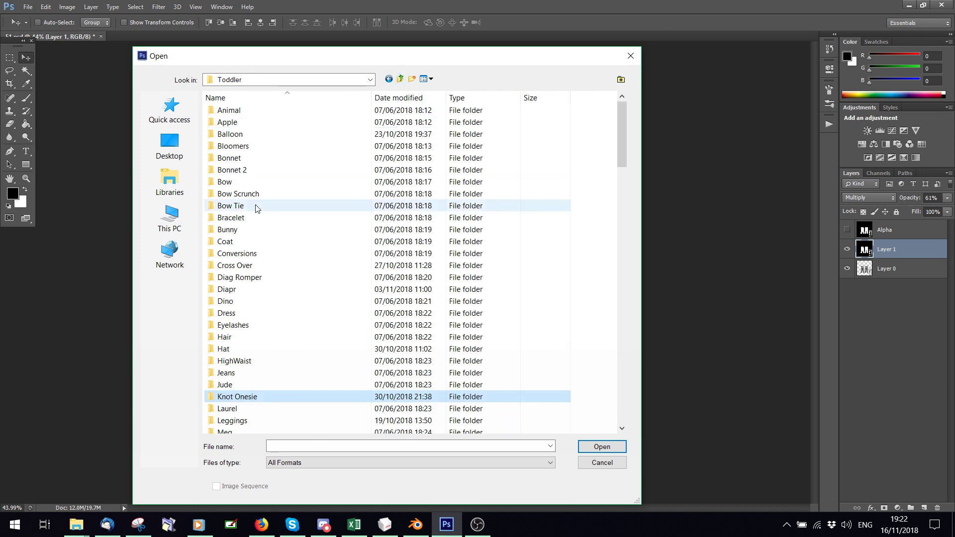
Step: Open C1.psd from the Toddler clothing's Cross Over folder
{"action": "double_click", "coordinate": [239, 262]}
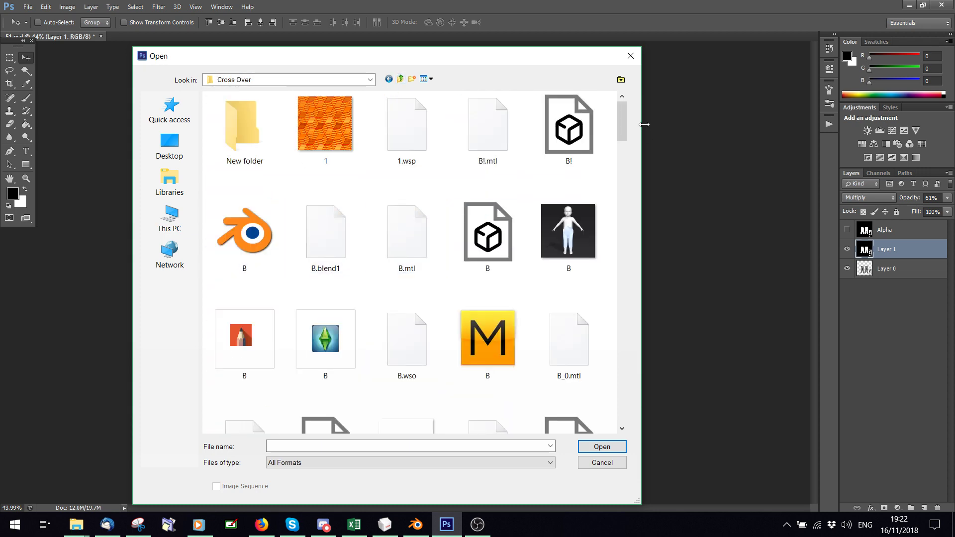
{"action": "left_click_drag", "start_coordinate": [622, 122], "coordinate": [603, 248]}
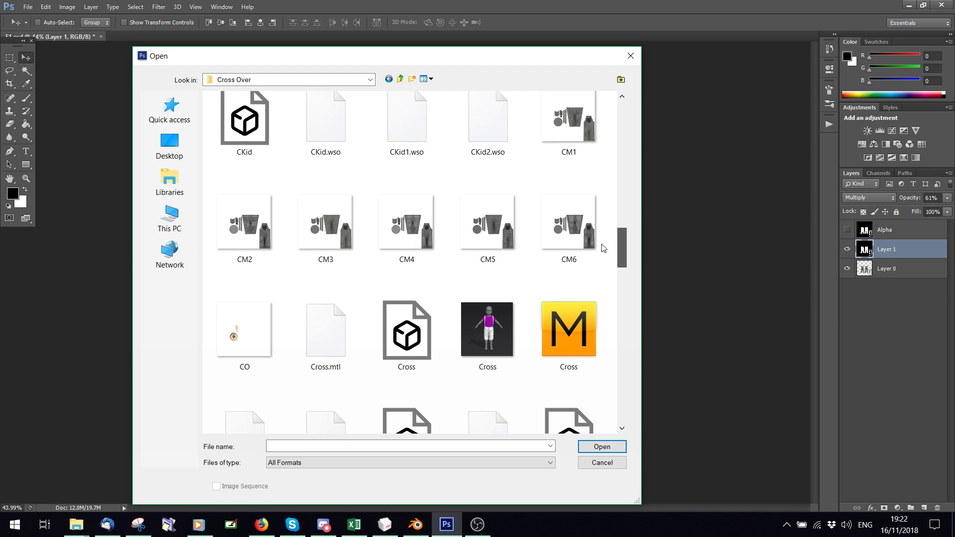
{"action": "scroll", "coordinate": [604, 248], "scroll_direction": "down", "scroll_amount": 10}
{"action": "scroll", "coordinate": [583, 339], "scroll_direction": "up", "scroll_amount": 10}
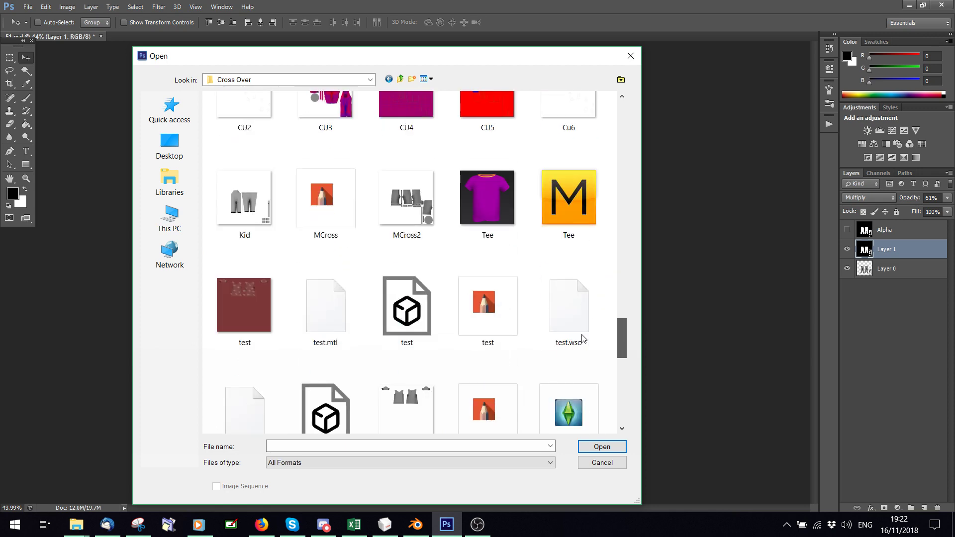
{"action": "scroll", "coordinate": [599, 250], "scroll_direction": "up", "scroll_amount": 4}
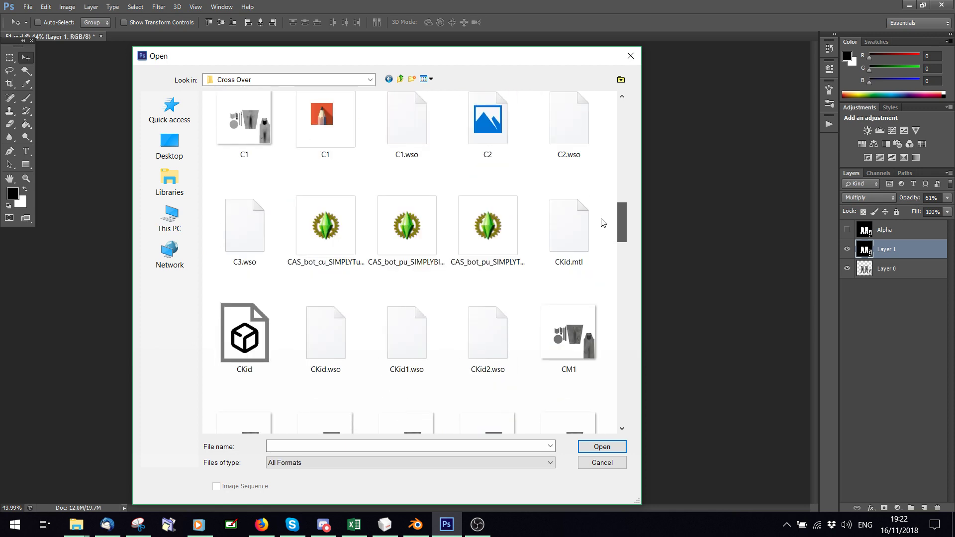
{"action": "double_click", "coordinate": [321, 127]}
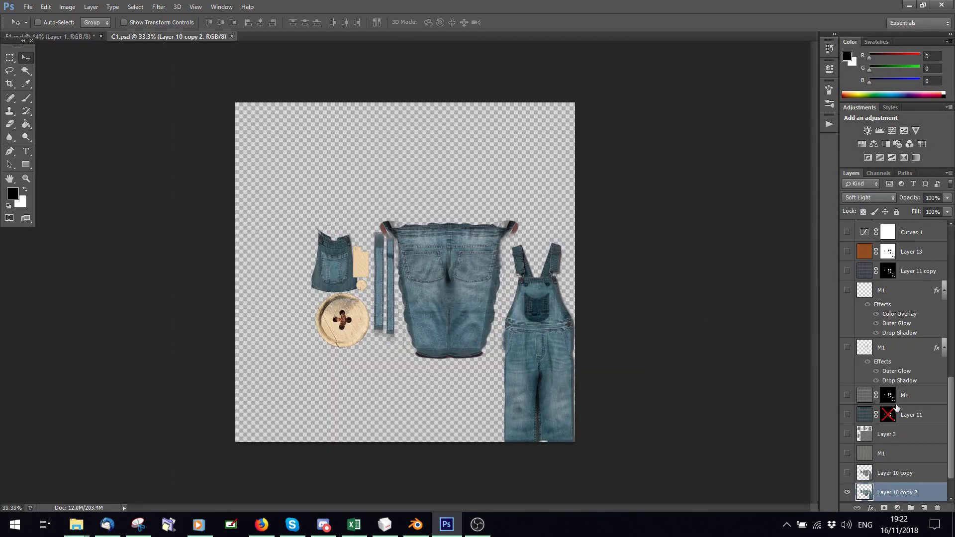
Step: Duplicate C1.psd's Layer 2 with the stitched wooden button into the E1.psd document
{"action": "scroll", "coordinate": [896, 405], "scroll_direction": "up", "scroll_amount": 8}
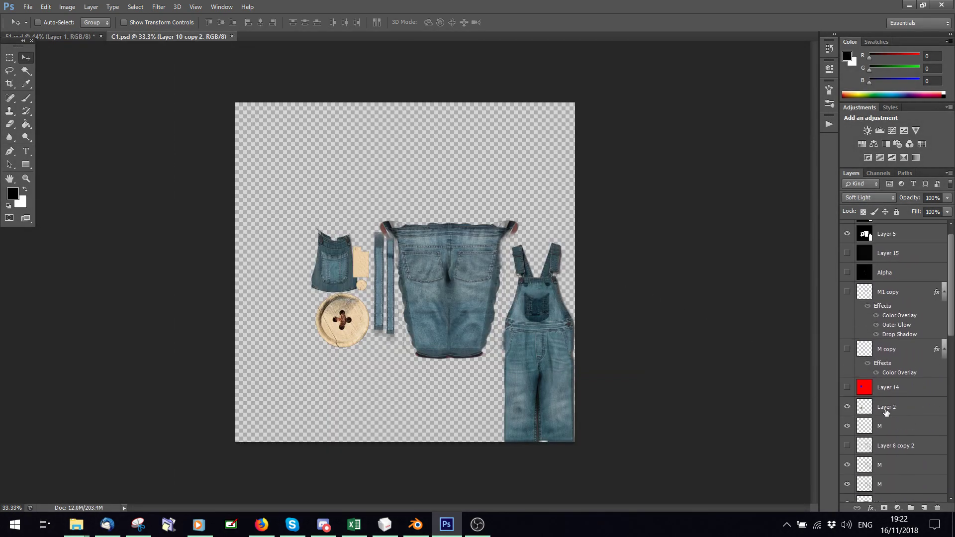
{"action": "right_click", "coordinate": [886, 410]}
{"action": "left_click", "coordinate": [761, 128]}
{"action": "left_click", "coordinate": [482, 201]}
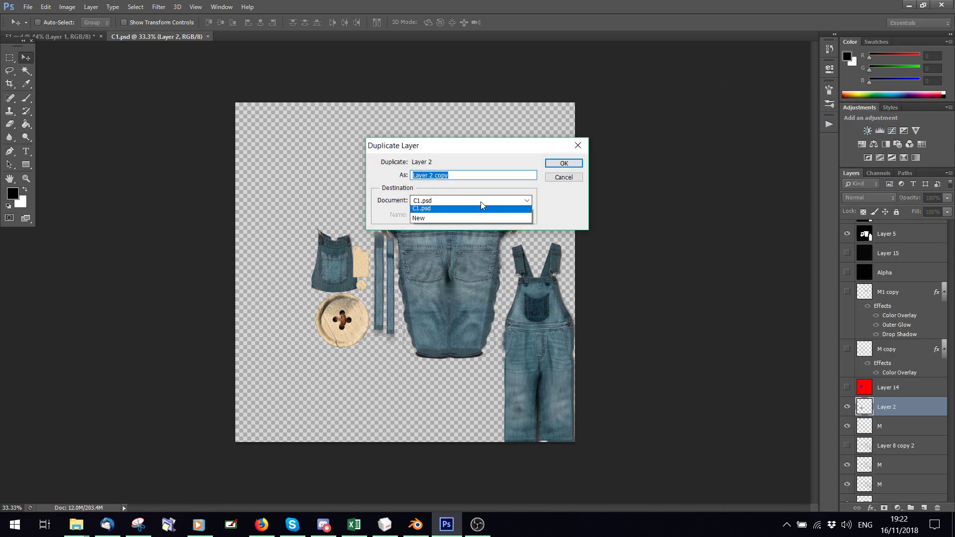
{"action": "left_click", "coordinate": [474, 209]}
{"action": "key", "text": "Return"}
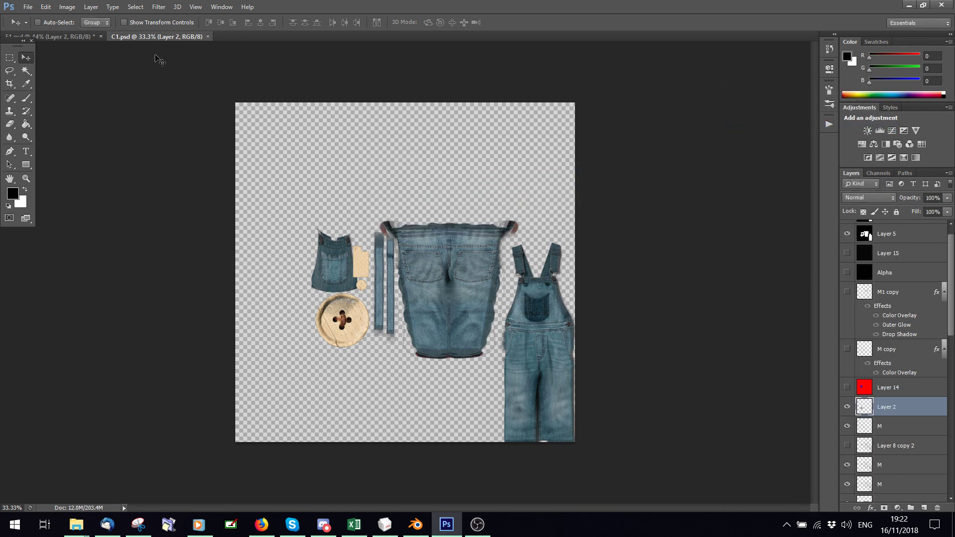
Step: In E1.psd, move the wooden button artwork over the grey circle and place Layer 2 beneath Layer 0
{"action": "left_click", "coordinate": [58, 36]}
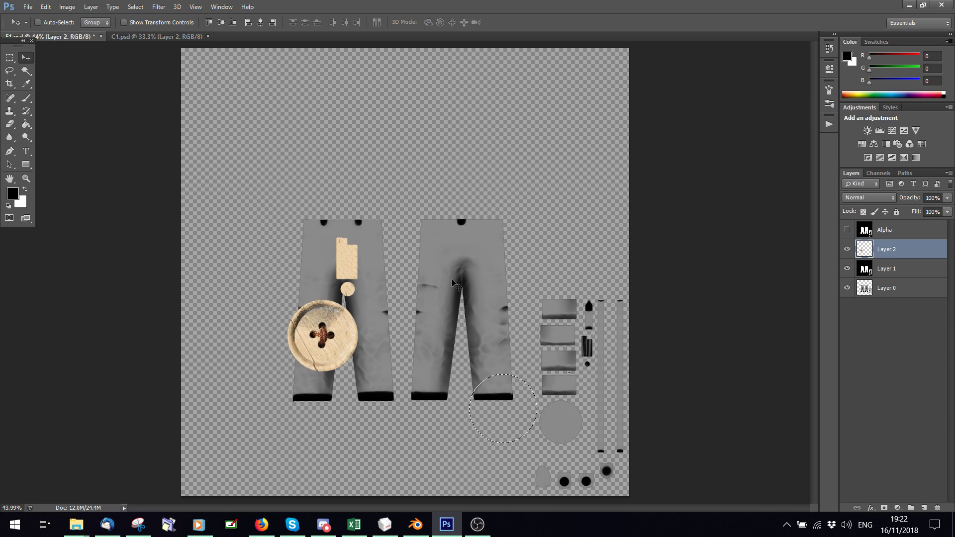
{"action": "left_click_drag", "start_coordinate": [338, 330], "coordinate": [577, 427]}
{"action": "left_click_drag", "start_coordinate": [887, 259], "coordinate": [888, 297]}
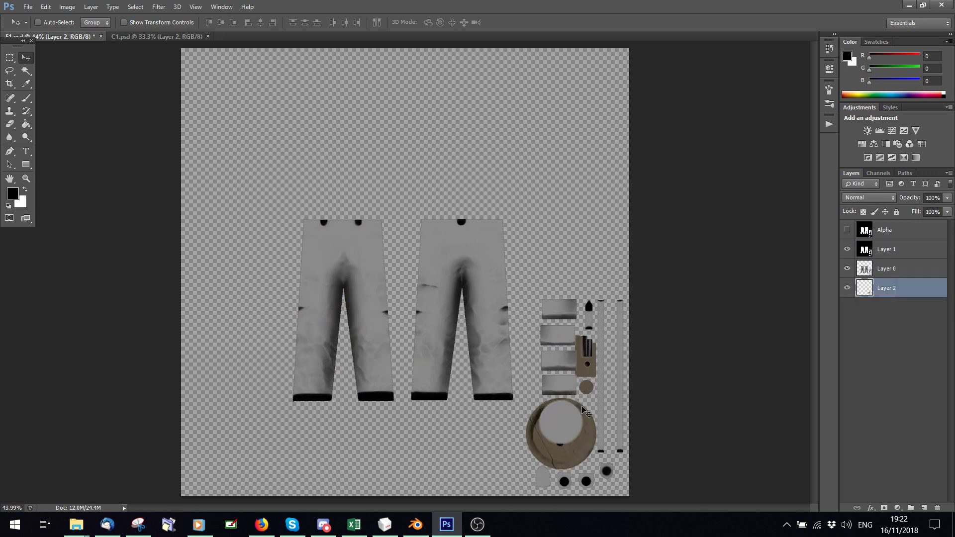
Step: Set Layer 0's blend mode to Soft Light
{"action": "left_click", "coordinate": [876, 269]}
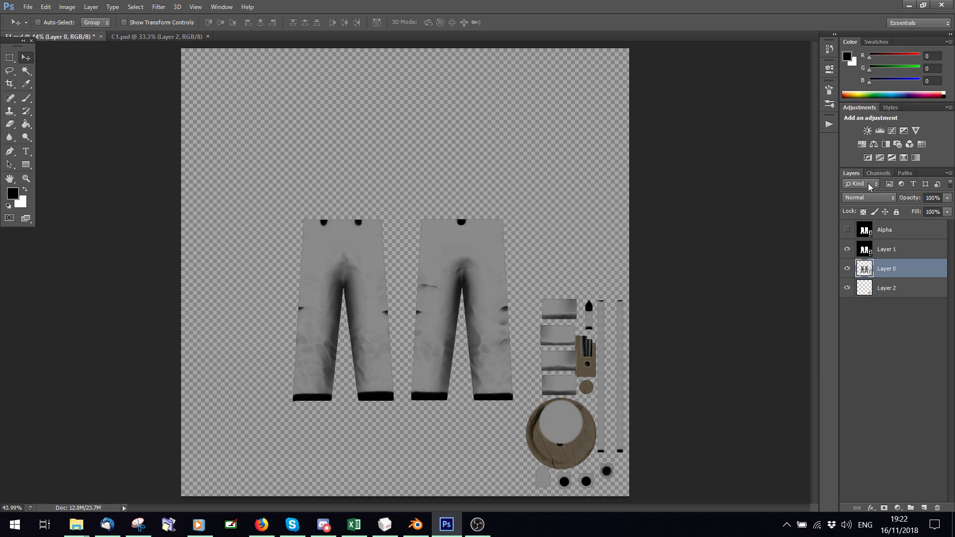
{"action": "left_click", "coordinate": [870, 198]}
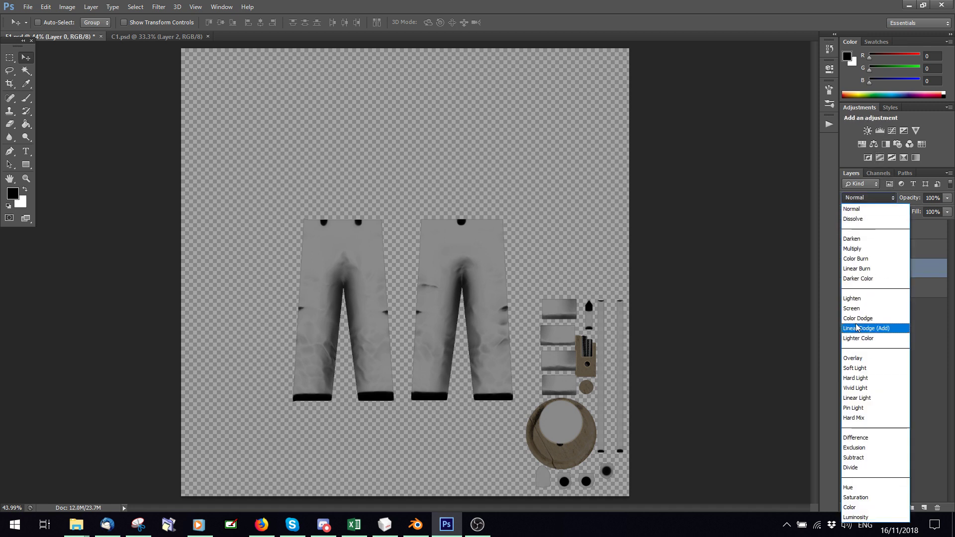
{"action": "left_click", "coordinate": [856, 369]}
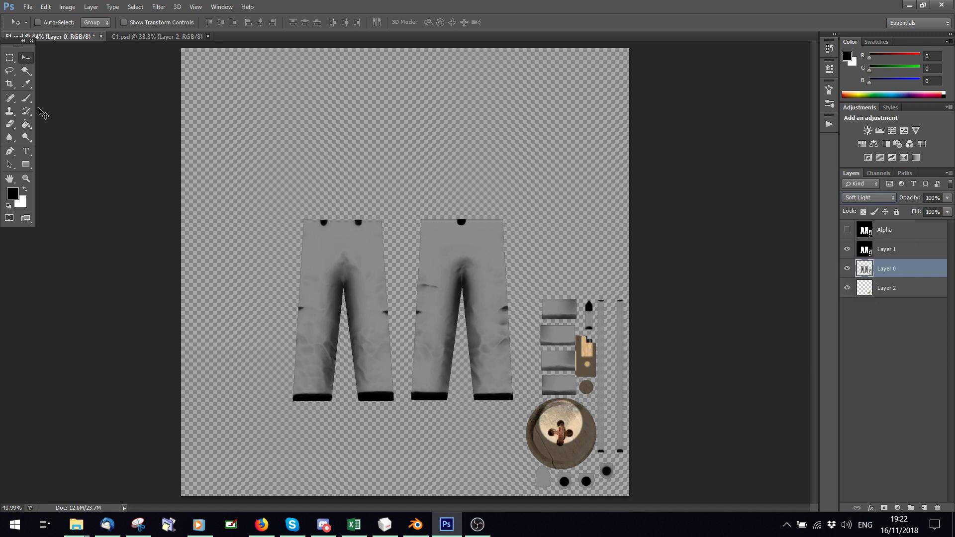
Step: Undo the accidental shift of Layer 0's trouser artwork
{"action": "key", "text": "ctrl+z"}
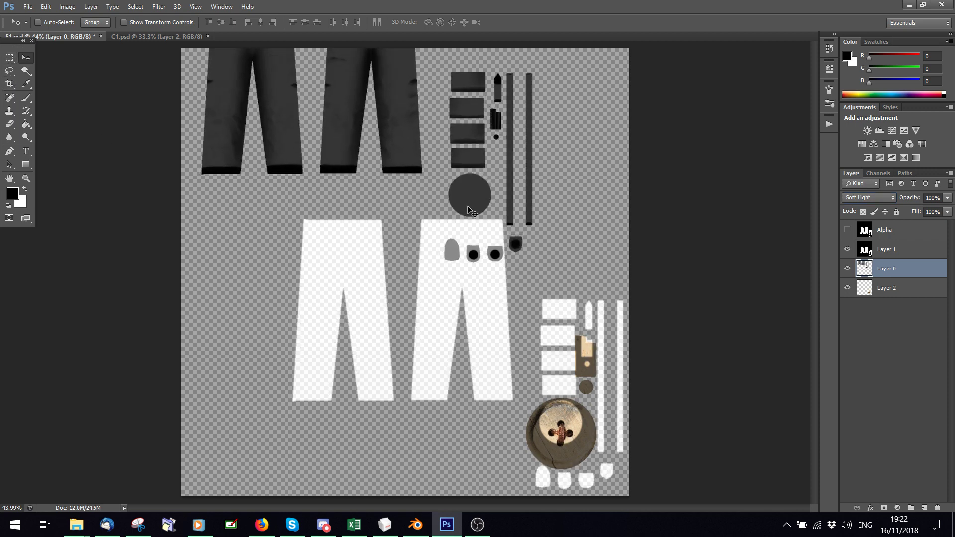
{"action": "key", "text": "ctrl+z"}
{"action": "left_click", "coordinate": [888, 288]}
{"action": "key", "text": "ctrl+shift+z"}
{"action": "key", "text": "ctrl+shift+z"}
Step: Move Layer 2's wooden artwork to the empty area above the small pieces and select its large button with a rectangular marquee
{"action": "left_click", "coordinate": [897, 289]}
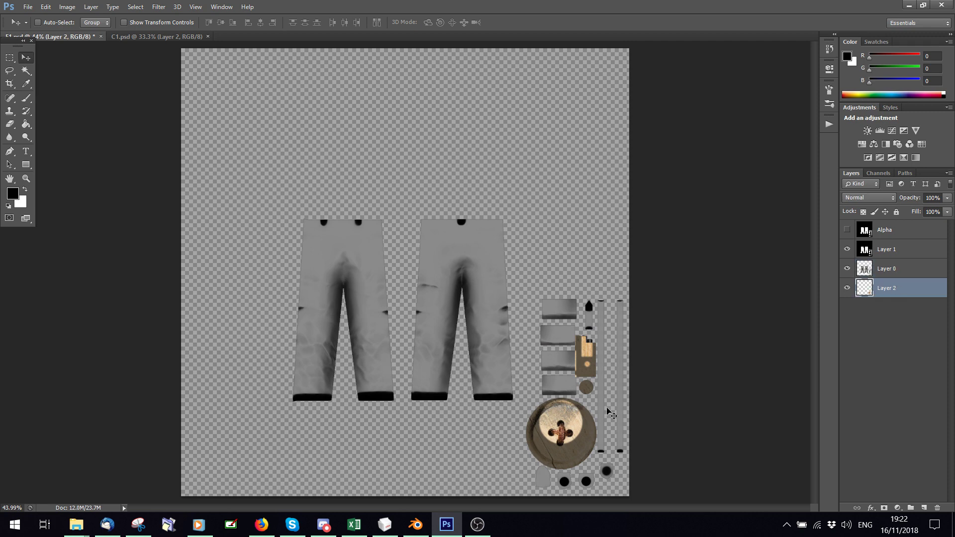
{"action": "key", "text": "ctrl+t"}
{"action": "left_click_drag", "start_coordinate": [570, 443], "coordinate": [590, 240]}
{"action": "left_click", "coordinate": [499, 23]}
{"action": "key", "text": "m"}
{"action": "left_click", "coordinate": [30, 61]}
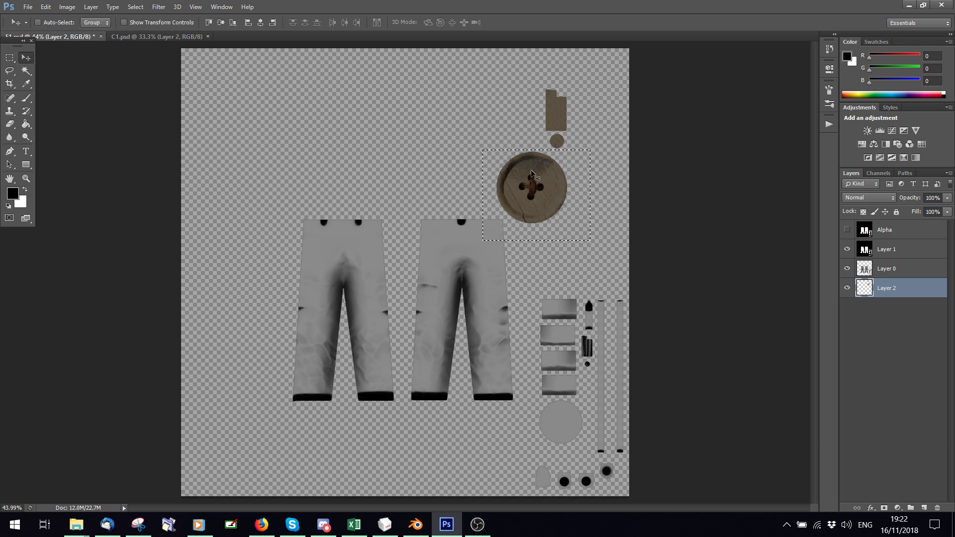
Step: Move the large wooden button onto the grey circle and scale it to about 61% so it covers the circle
{"action": "left_click_drag", "start_coordinate": [536, 177], "coordinate": [578, 416]}
{"action": "key", "text": "ctrl+t"}
{"action": "left_click", "coordinate": [196, 6]}
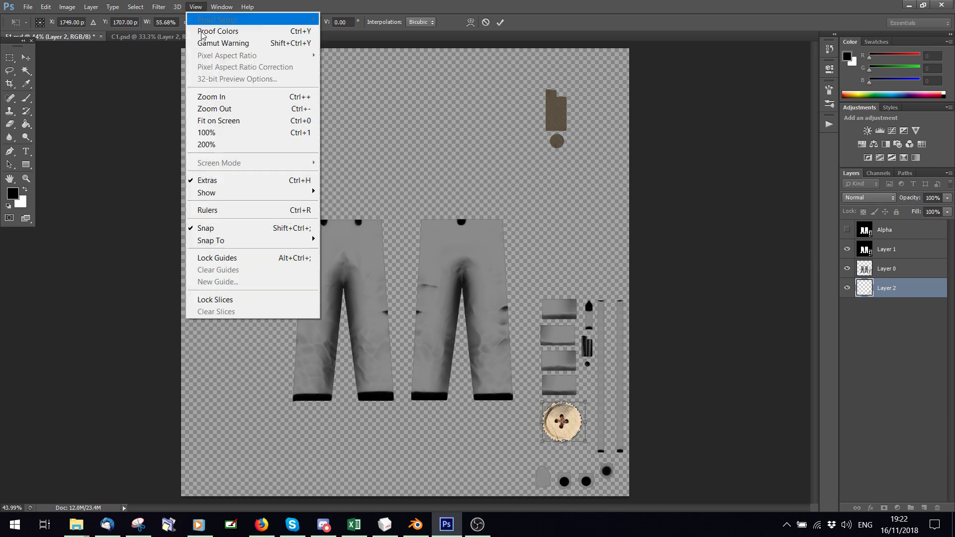
{"action": "left_click", "coordinate": [214, 134]}
{"action": "scroll", "coordinate": [508, 428], "scroll_direction": "down", "scroll_amount": 2}
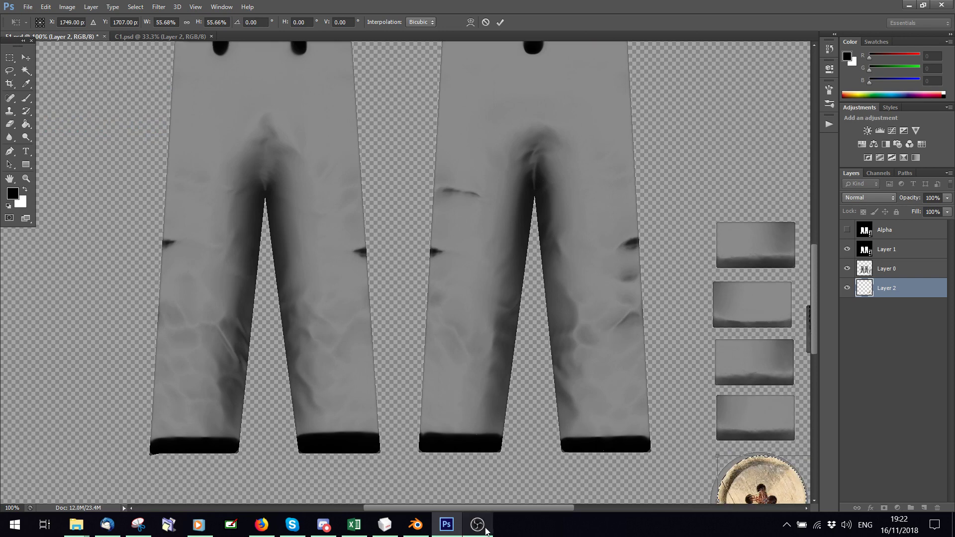
{"action": "scroll", "coordinate": [493, 416], "scroll_direction": "right", "scroll_amount": 5}
{"action": "scroll", "coordinate": [477, 405], "scroll_direction": "down", "scroll_amount": 2}
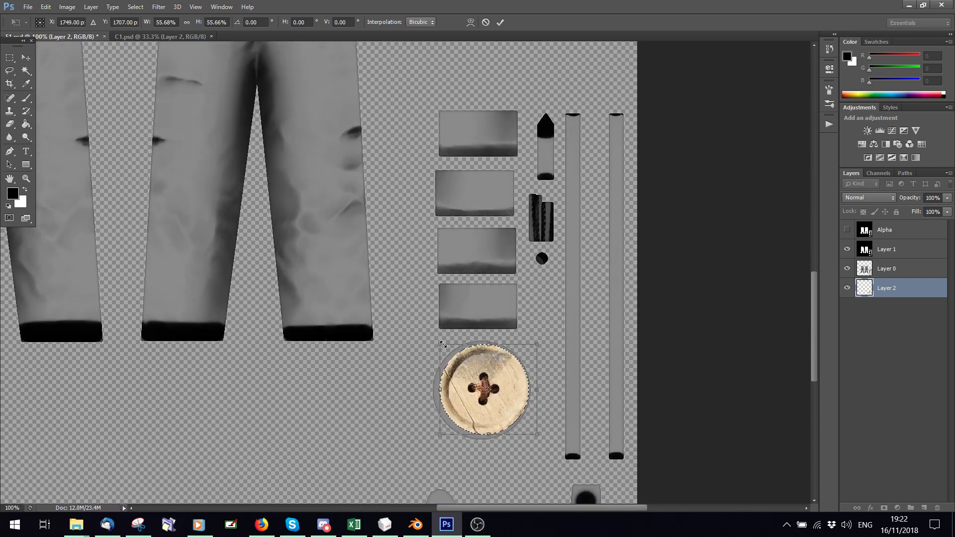
{"action": "left_click_drag", "start_coordinate": [442, 343], "coordinate": [431, 335]}
{"action": "left_click_drag", "start_coordinate": [479, 378], "coordinate": [483, 382]}
{"action": "key", "text": "Right"}
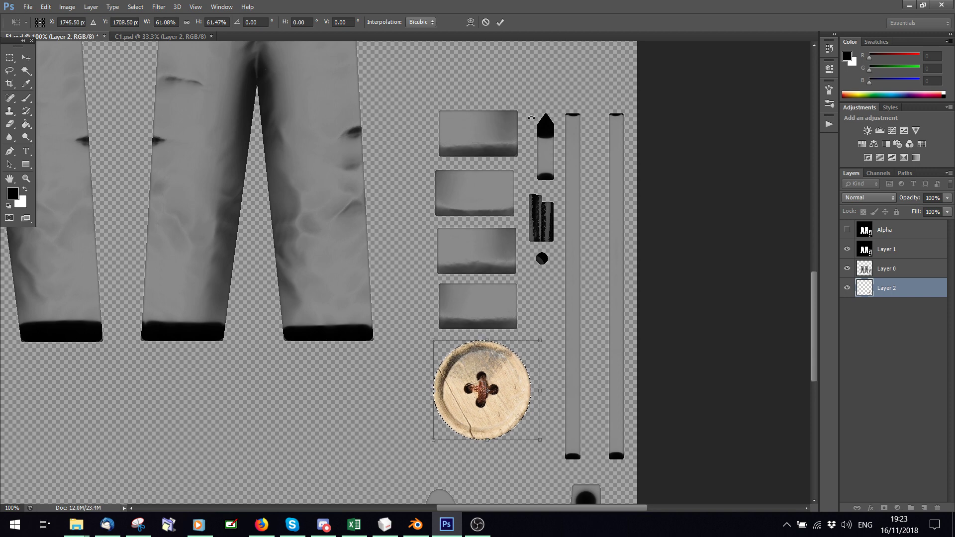
{"action": "left_click", "coordinate": [500, 22]}
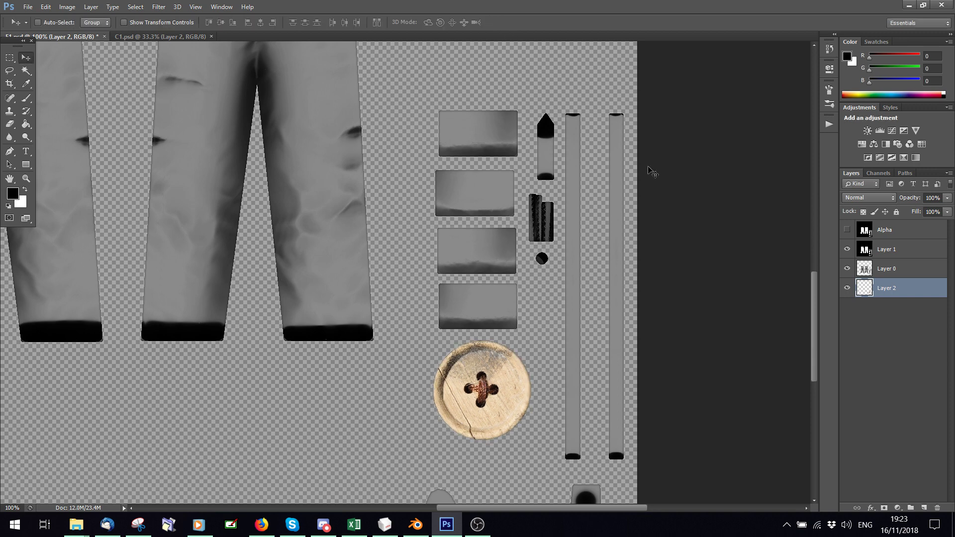
Step: Select the small wooden pieces on Layer 2 with a rectangular marquee and move them down near the narrow black strips
{"action": "scroll", "coordinate": [742, 313], "scroll_direction": "up", "scroll_amount": 5}
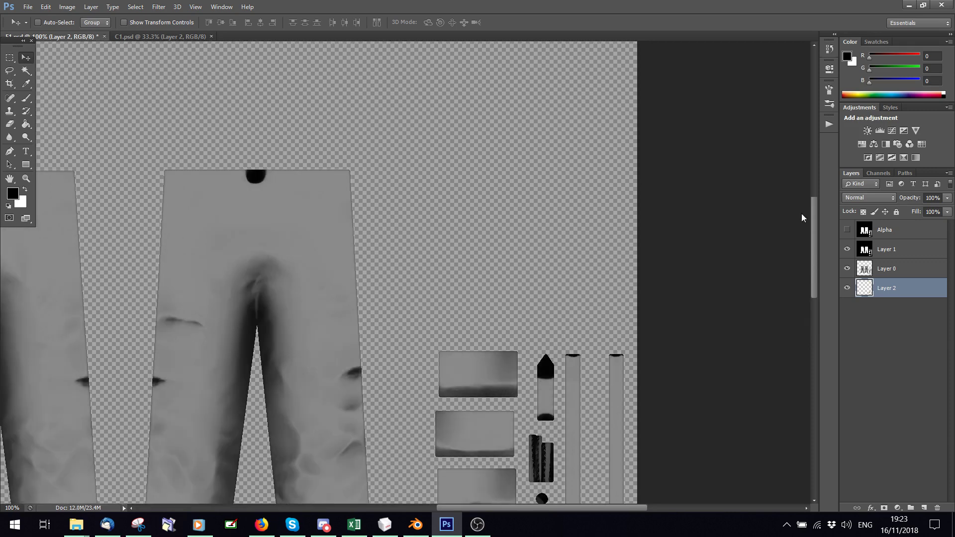
{"action": "scroll", "coordinate": [802, 217], "scroll_direction": "up", "scroll_amount": 3}
{"action": "left_click", "coordinate": [10, 58]}
{"action": "scroll", "coordinate": [512, 278], "scroll_direction": "up", "scroll_amount": 1}
{"action": "left_click_drag", "start_coordinate": [514, 284], "coordinate": [438, 68]}
{"action": "key", "text": "ctrl+t"}
{"action": "left_click_drag", "start_coordinate": [488, 128], "coordinate": [538, 351]}
{"action": "scroll", "coordinate": [566, 186], "scroll_direction": "down", "scroll_amount": 3}
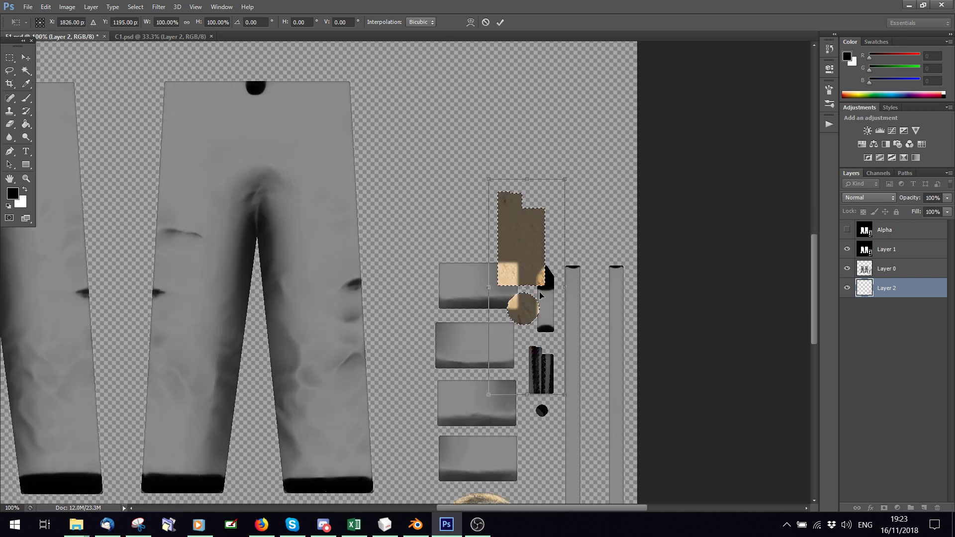
Step: Scale the small wooden pieces to about 54% width and 55% height and fit them over the black strips and small black circle
{"action": "left_click_drag", "start_coordinate": [568, 133], "coordinate": [528, 244], "text": "shift"}
{"action": "left_click_drag", "start_coordinate": [509, 283], "coordinate": [545, 341]}
{"action": "left_click_drag", "start_coordinate": [561, 302], "coordinate": [556, 325], "text": "shift"}
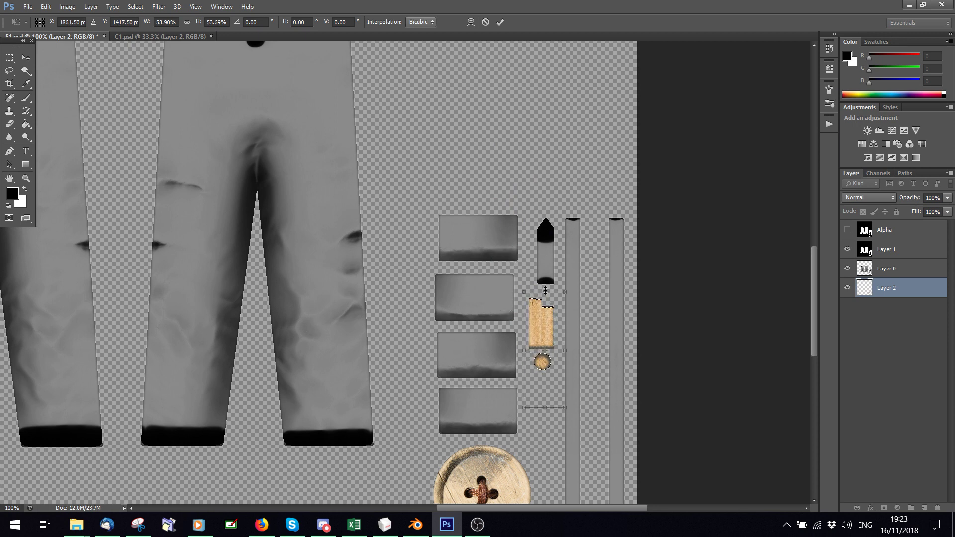
{"action": "left_click_drag", "start_coordinate": [546, 291], "coordinate": [546, 287]}
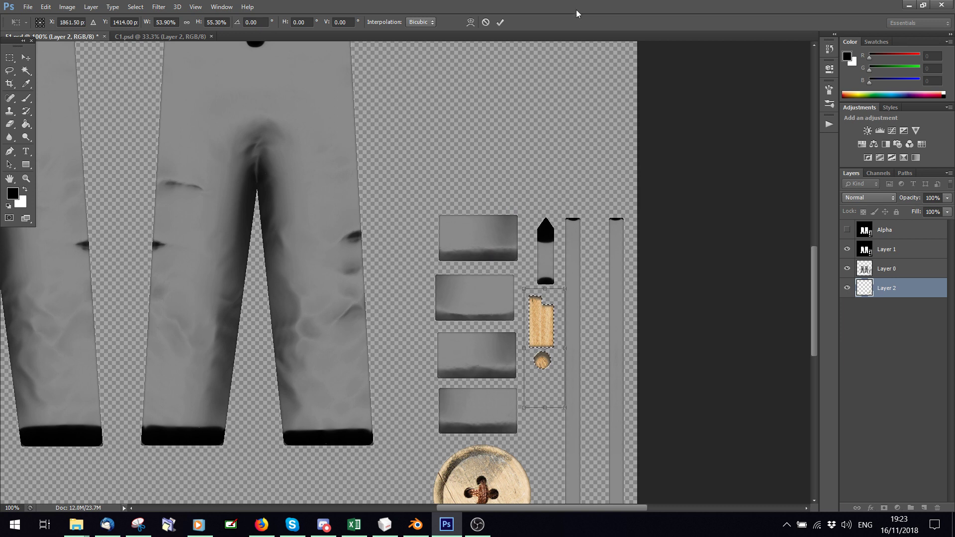
{"action": "left_click", "coordinate": [500, 22]}
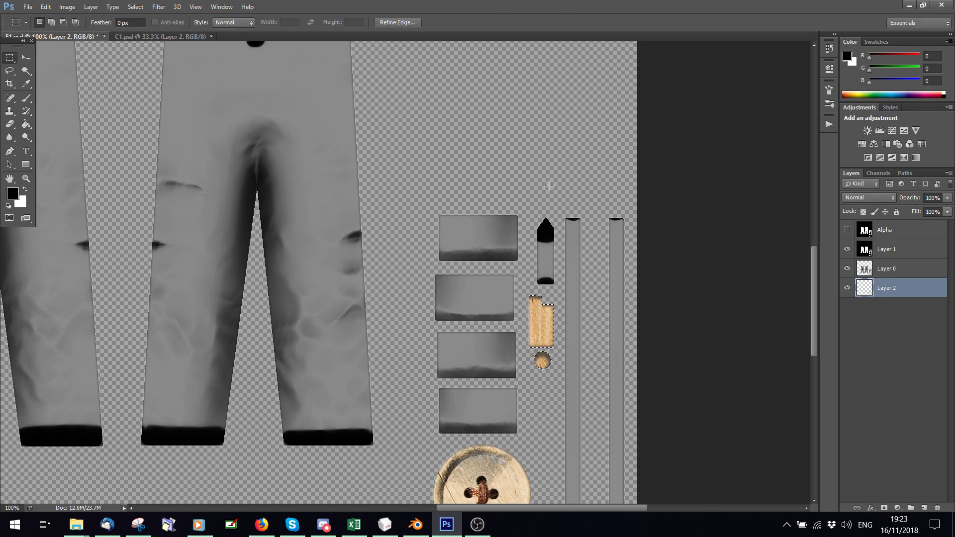
Step: Nudge the small wooden pieces slightly downward and clear the selection
{"action": "left_click", "coordinate": [26, 57]}
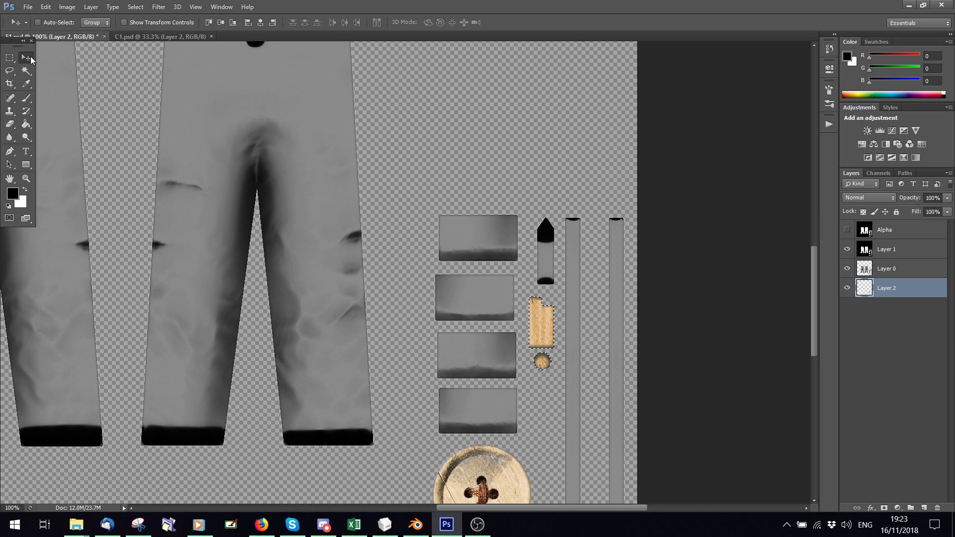
{"action": "left_click", "coordinate": [28, 7]}
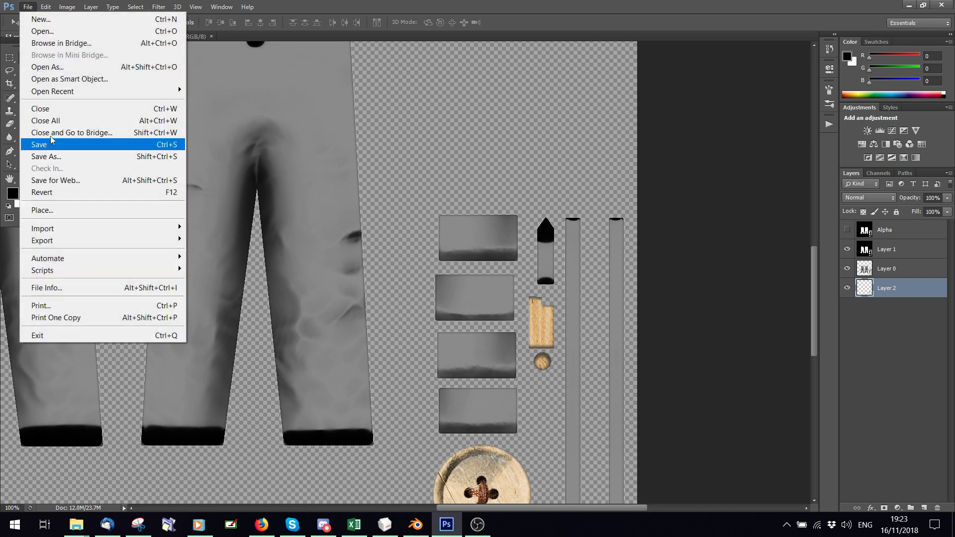
{"action": "left_click", "coordinate": [529, 142]}
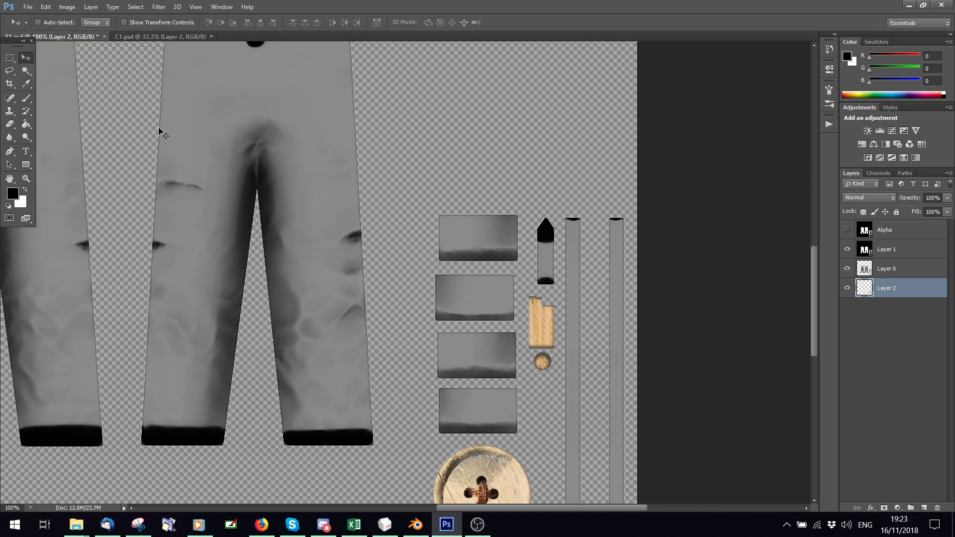
Step: Reselect the small wooden pieces, widen them to 106.25% so they cover the strip edges, and deselect them
{"action": "left_click", "coordinate": [9, 58]}
{"action": "left_click_drag", "start_coordinate": [497, 269], "coordinate": [576, 396]}
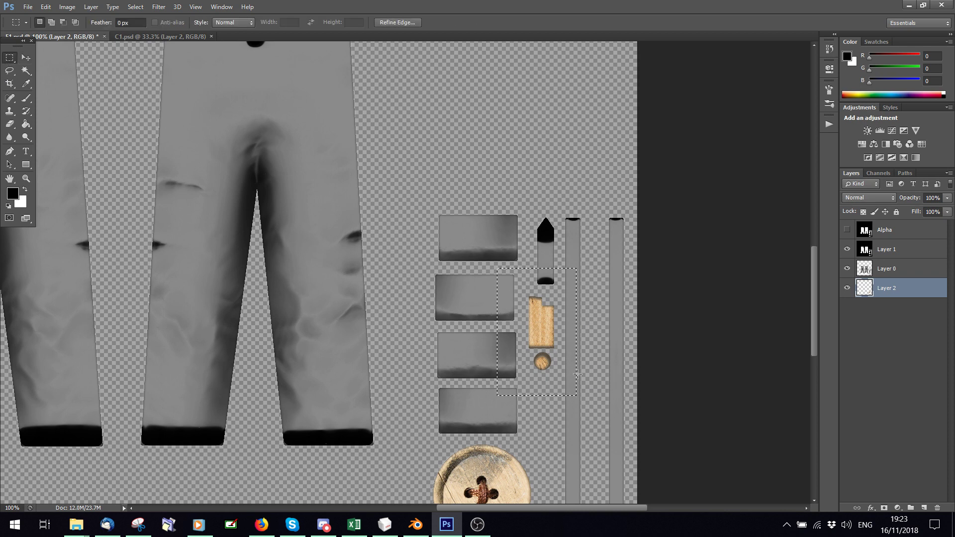
{"action": "key", "text": "ctrl+t"}
{"action": "left_click_drag", "start_coordinate": [579, 329], "coordinate": [581, 329]}
{"action": "left_click_drag", "start_coordinate": [497, 333], "coordinate": [494, 334]}
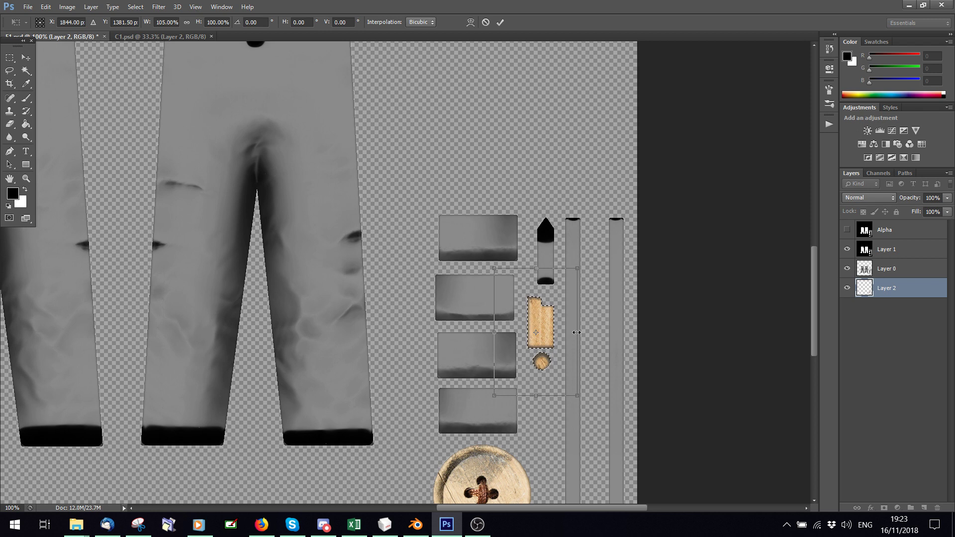
{"action": "left_click_drag", "start_coordinate": [577, 333], "coordinate": [578, 332]}
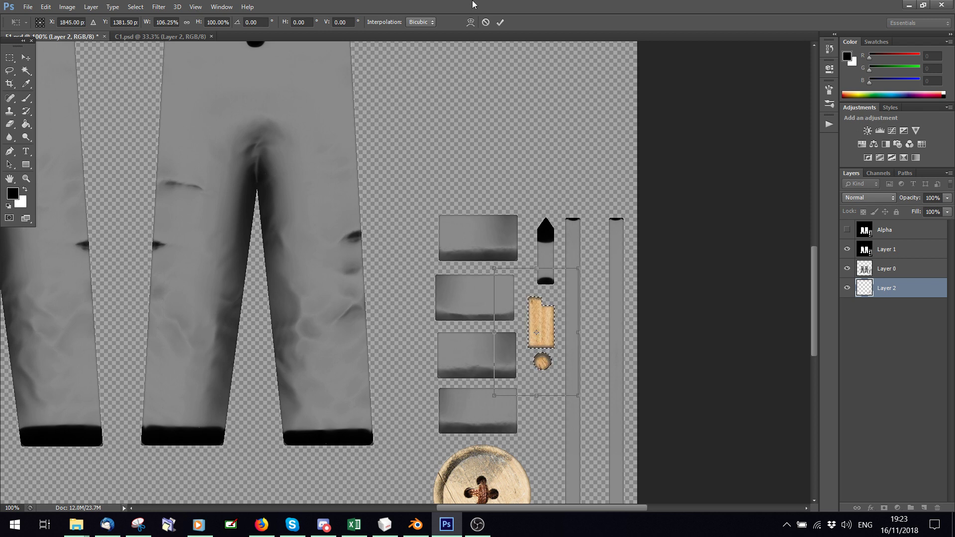
{"action": "left_click", "coordinate": [500, 23]}
{"action": "key", "text": "ctrl+d"}
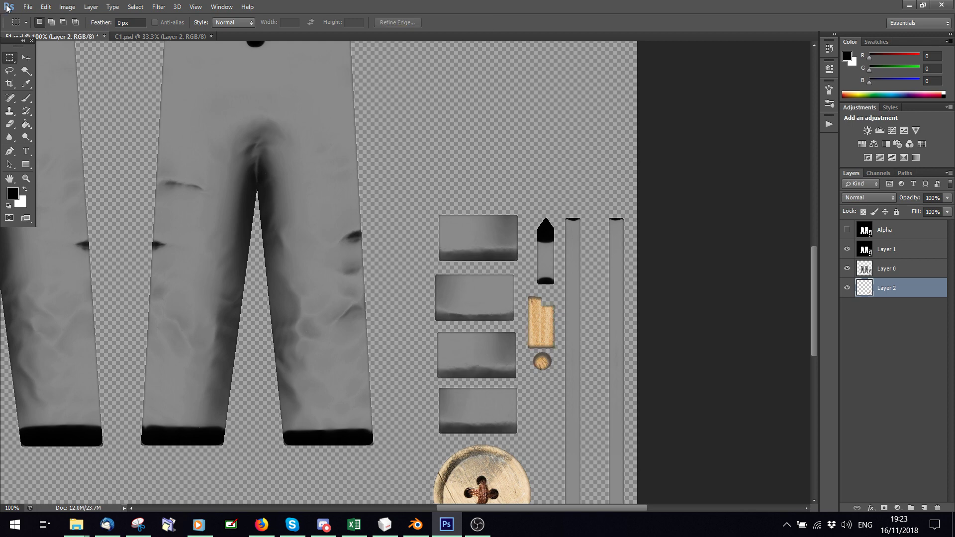
Step: Save the texture document, switch to Blender and display the sweatpants model in Rendered viewport shading
{"action": "left_click", "coordinate": [25, 7]}
{"action": "left_click", "coordinate": [50, 144]}
{"action": "left_click", "coordinate": [416, 524]}
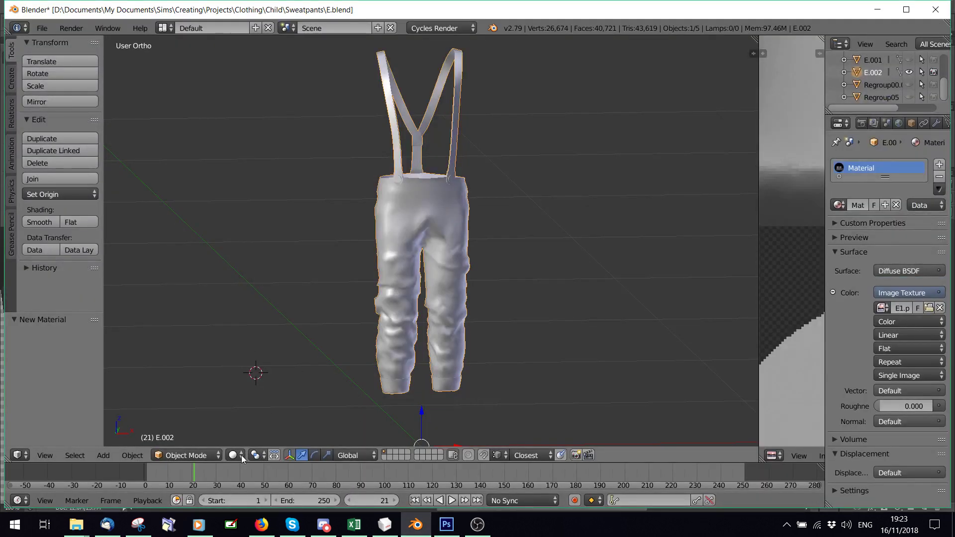
{"action": "left_click", "coordinate": [243, 459]}
{"action": "left_click", "coordinate": [257, 386]}
{"action": "left_click", "coordinate": [235, 455]}
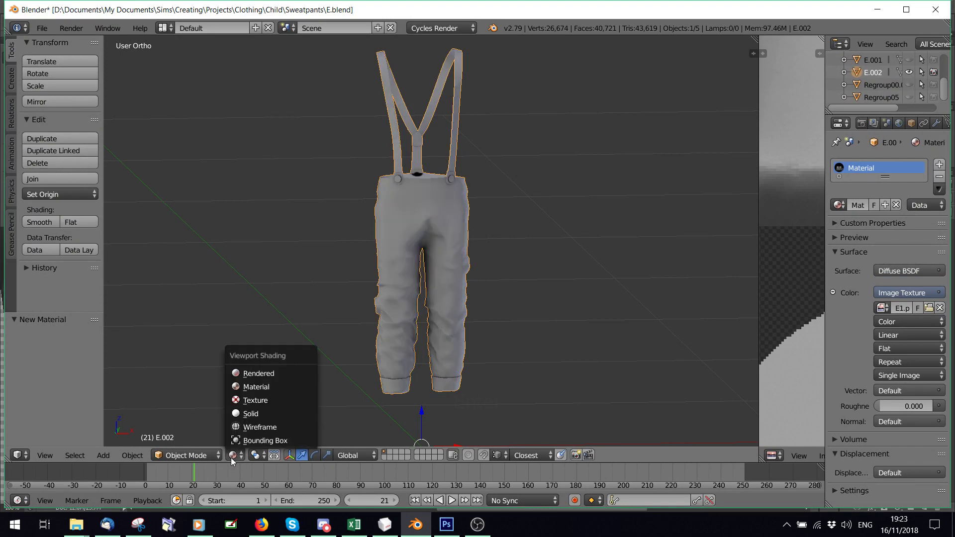
{"action": "left_click", "coordinate": [252, 372]}
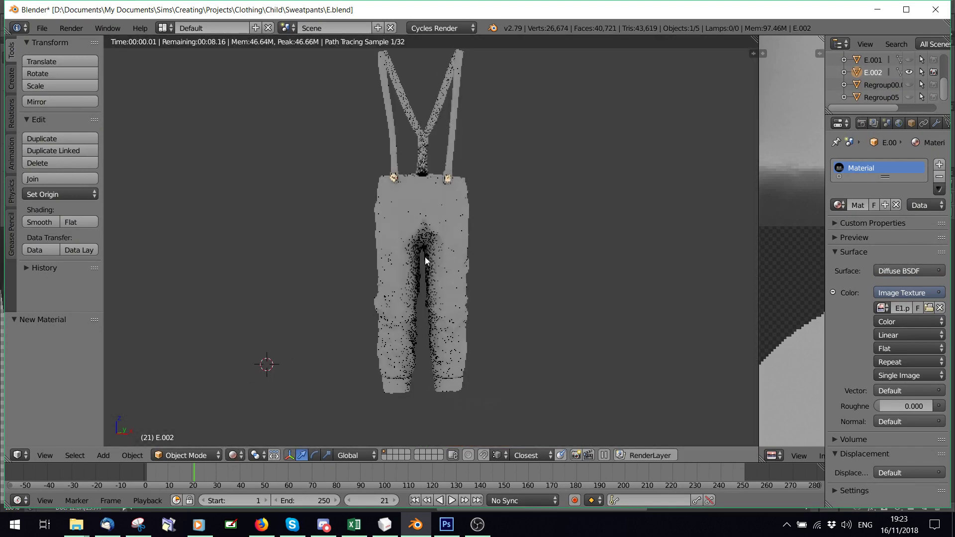
Step: Examine the wooden buttons and trouser shading on the rendered model from several angles, and return the viewport to Solid shading
{"action": "scroll", "coordinate": [426, 260], "scroll_direction": "up", "scroll_amount": 4}
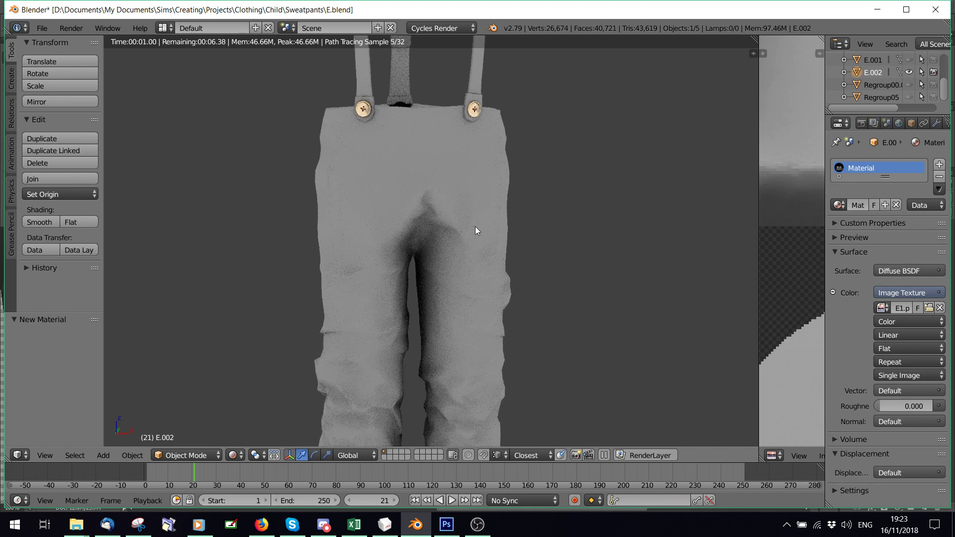
{"action": "middle_click_drag", "start_coordinate": [476, 231], "coordinate": [509, 294]}
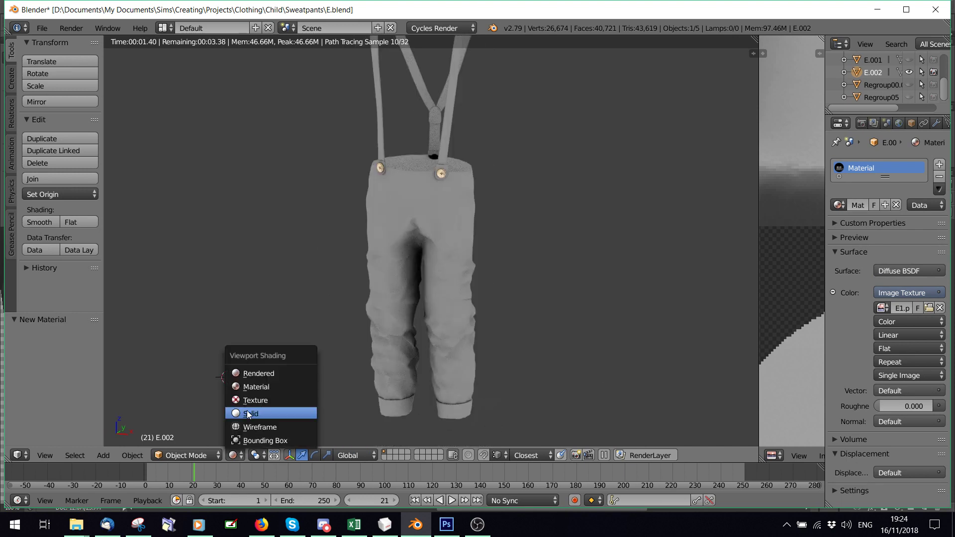
{"action": "left_click", "coordinate": [251, 412]}
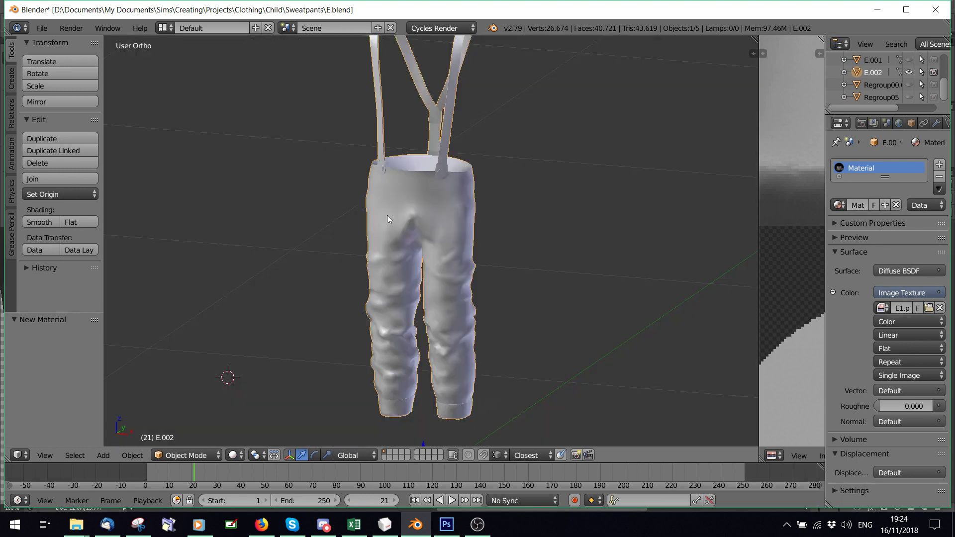
Step: Switch back to Photoshop and fit the whole texture document on screen
{"action": "key", "text": "alt+Tab"}
{"action": "left_click", "coordinate": [196, 6]}
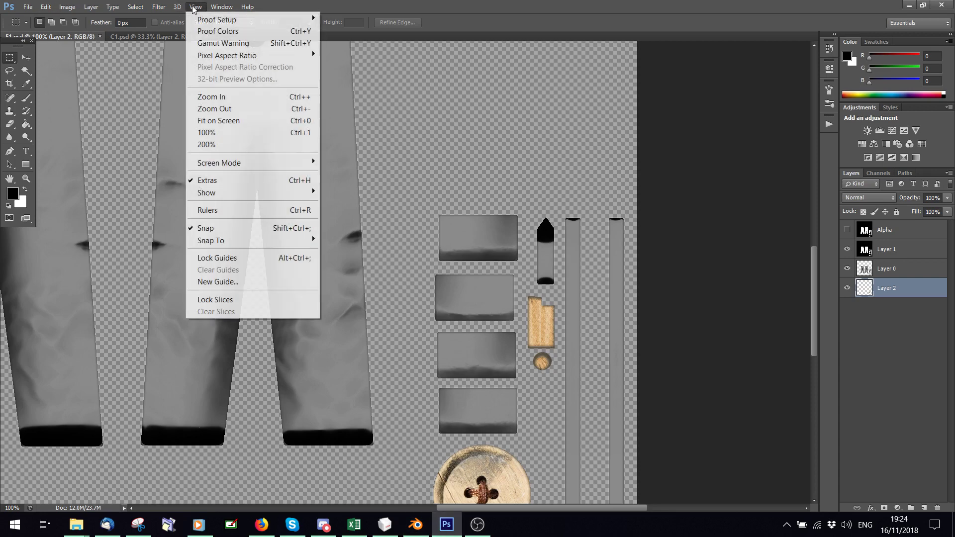
{"action": "left_click", "coordinate": [218, 121]}
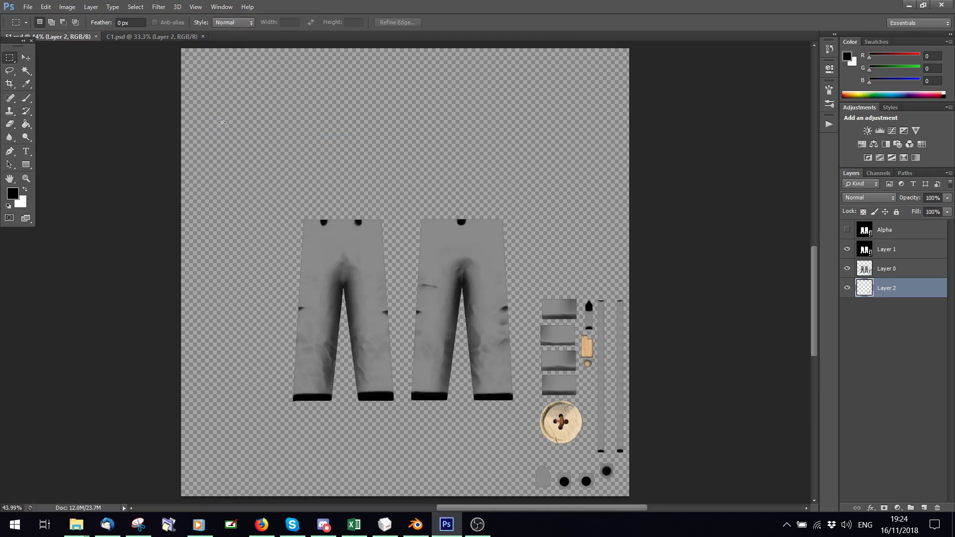
{"action": "left_click", "coordinate": [25, 7]}
{"action": "left_click", "coordinate": [45, 32]}
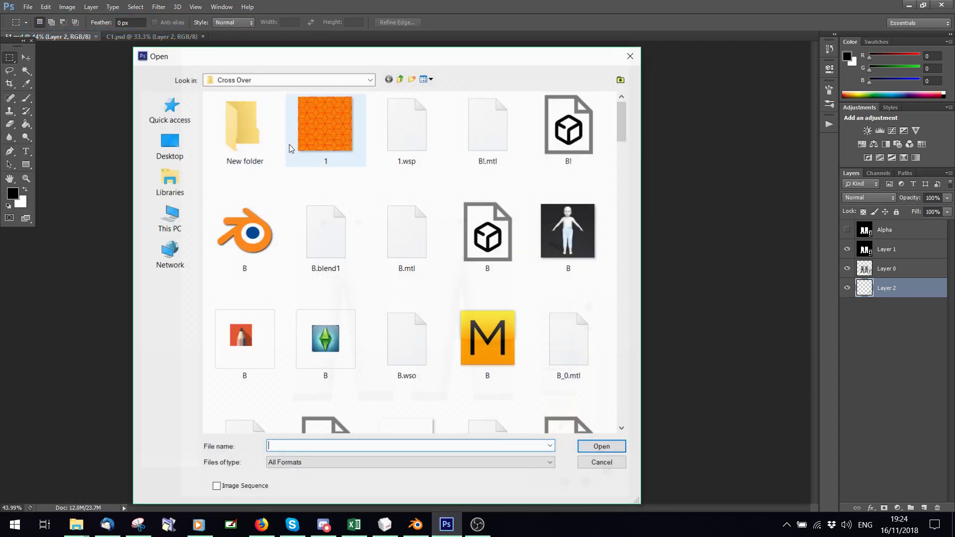
{"action": "left_click", "coordinate": [629, 57]}
Step: Make Layer 2 active and open the coudy-brown-leather texture image from the Leather folder under Projects, Patterns, USED
{"action": "left_click", "coordinate": [891, 269]}
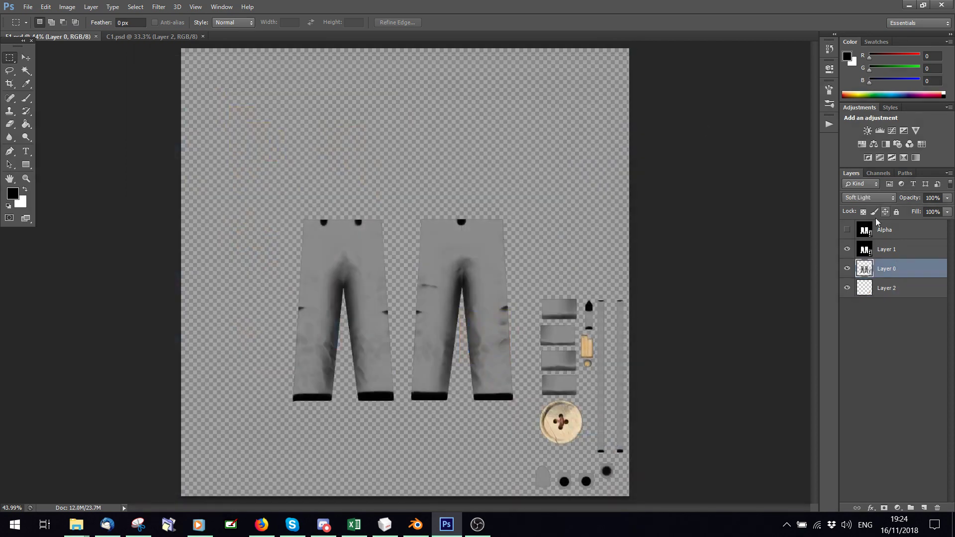
{"action": "left_click", "coordinate": [884, 289]}
{"action": "left_click", "coordinate": [28, 7]}
{"action": "left_click", "coordinate": [45, 31]}
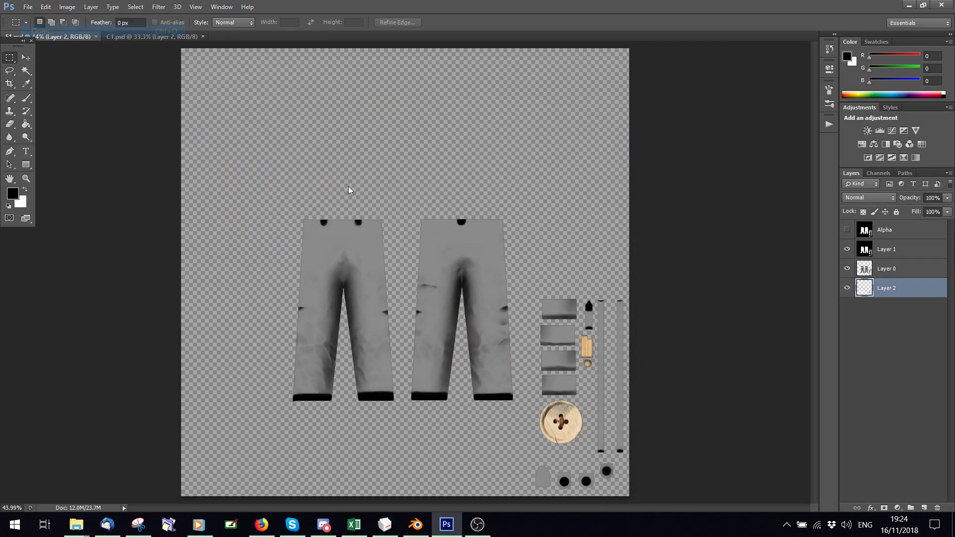
{"action": "left_click", "coordinate": [400, 78]}
{"action": "left_click", "coordinate": [401, 79]}
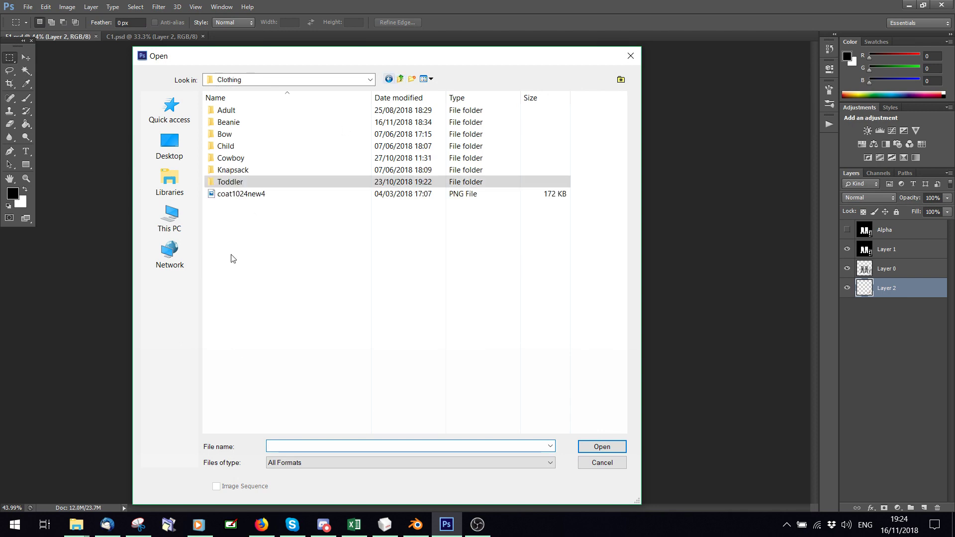
{"action": "left_click", "coordinate": [400, 80]}
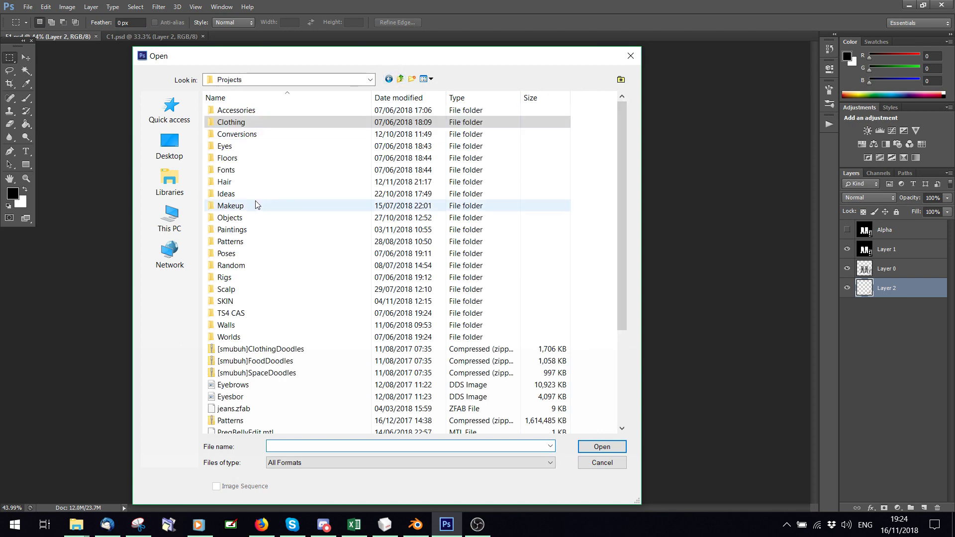
{"action": "double_click", "coordinate": [250, 243]}
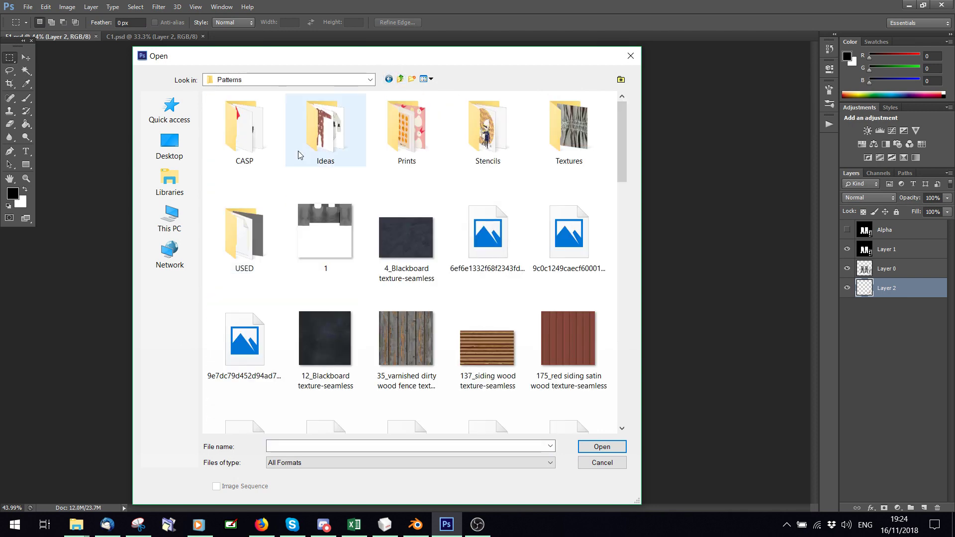
{"action": "double_click", "coordinate": [237, 243]}
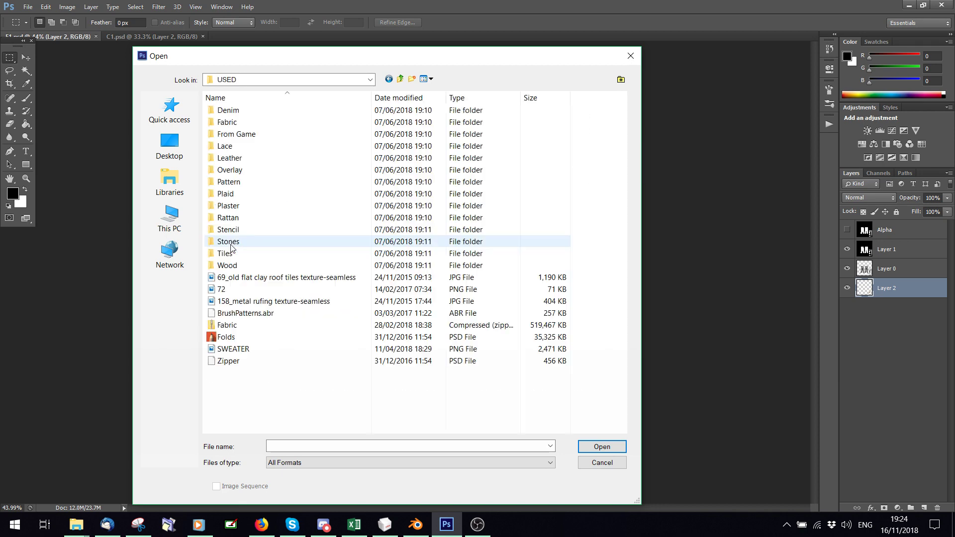
{"action": "double_click", "coordinate": [231, 165]}
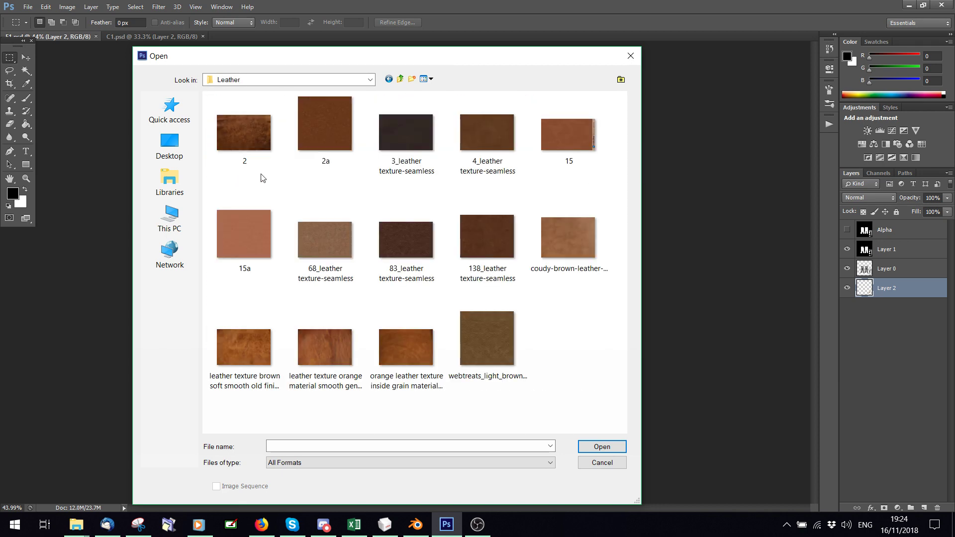
{"action": "double_click", "coordinate": [574, 238]}
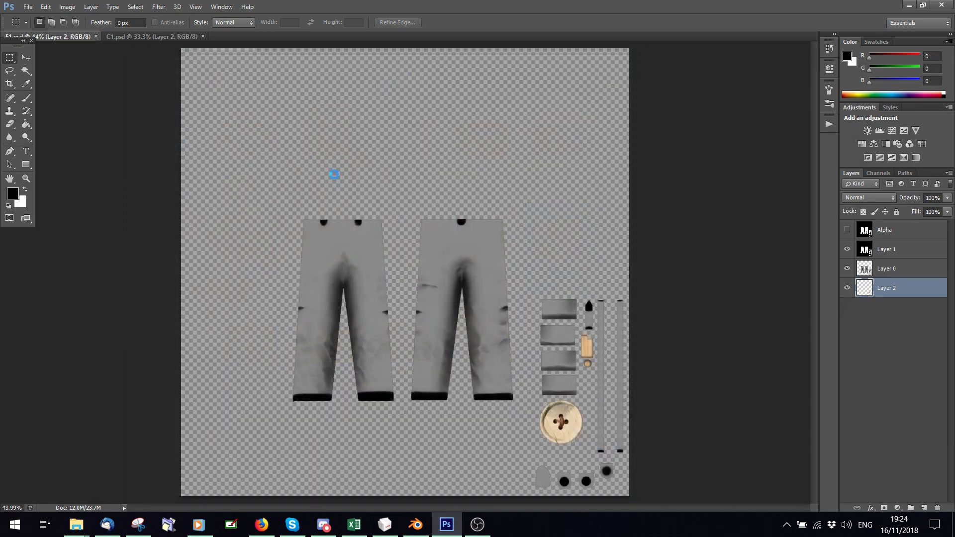
Step: Copy the entire leather image and paste it into the trousers texture document above Layer 2
{"action": "key", "text": "ctrl+a"}
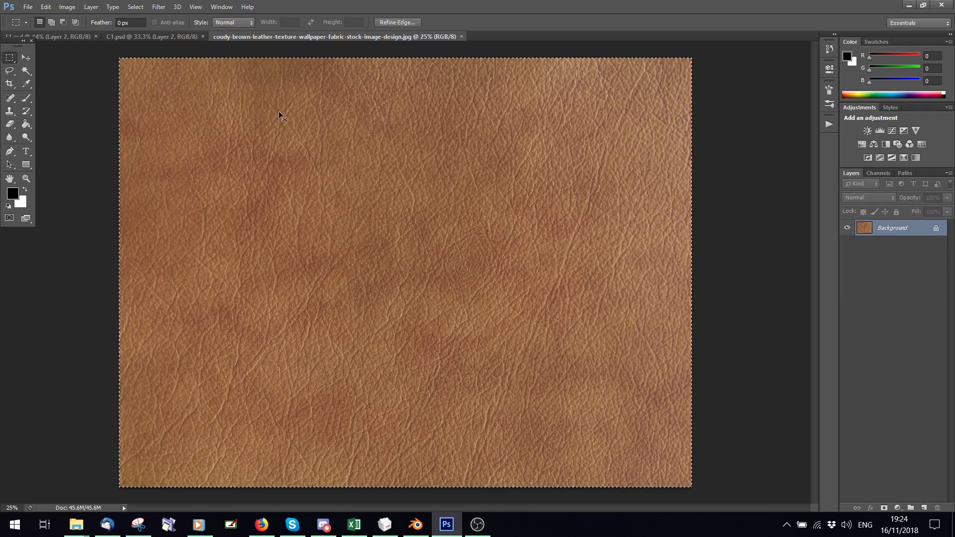
{"action": "key", "text": "ctrl+c"}
{"action": "left_click", "coordinate": [80, 36]}
{"action": "key", "text": "ctrl+v"}
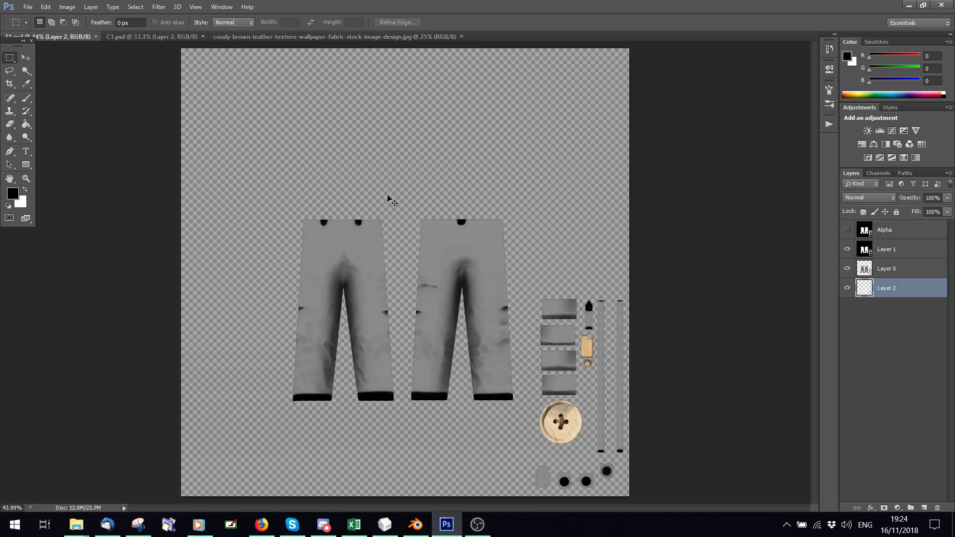
Step: Scale the pasted leather to 10.79% and place it over the four small tab pieces below the large wooden button
{"action": "key", "text": "ctrl+t"}
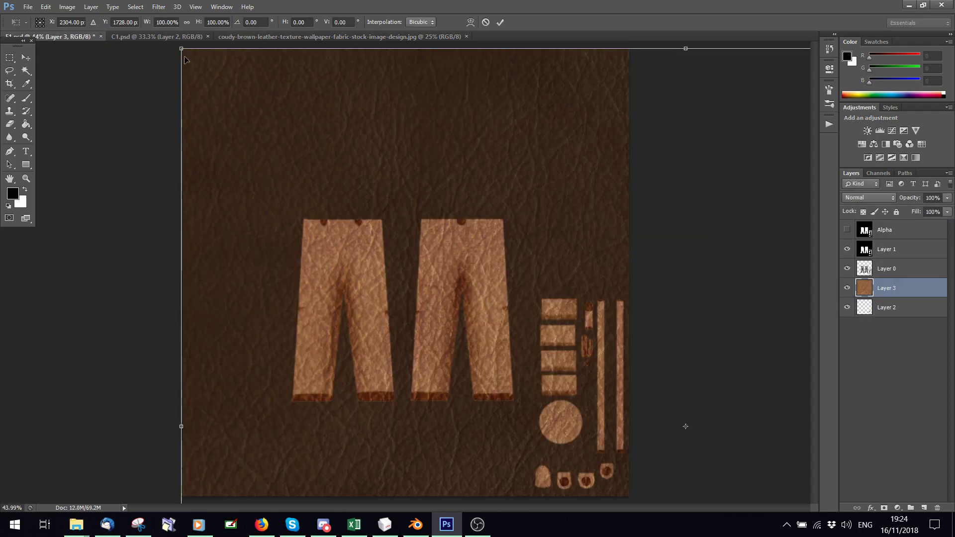
{"action": "left_click_drag", "start_coordinate": [184, 60], "coordinate": [693, 423], "text": "shift"}
{"action": "left_click_drag", "start_coordinate": [716, 467], "coordinate": [590, 496]}
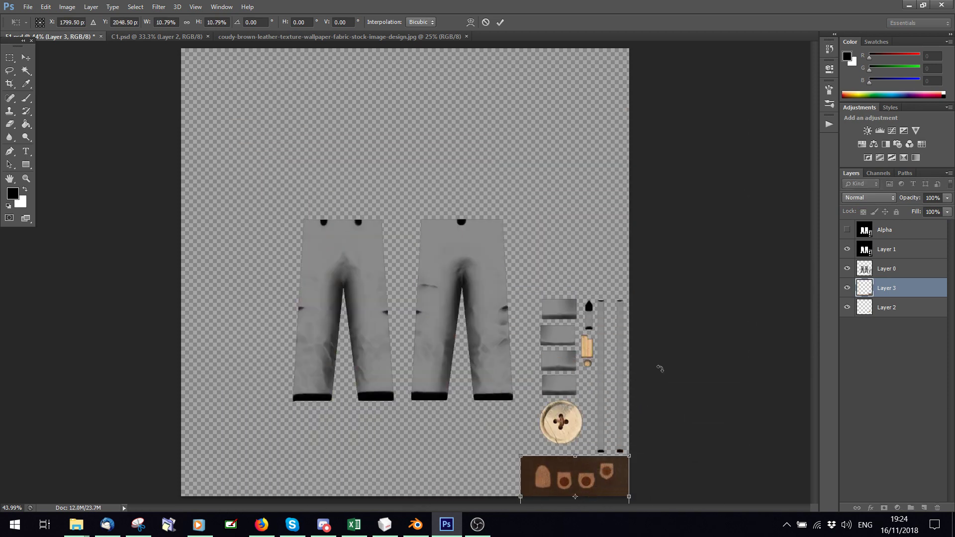
{"action": "left_click", "coordinate": [502, 23]}
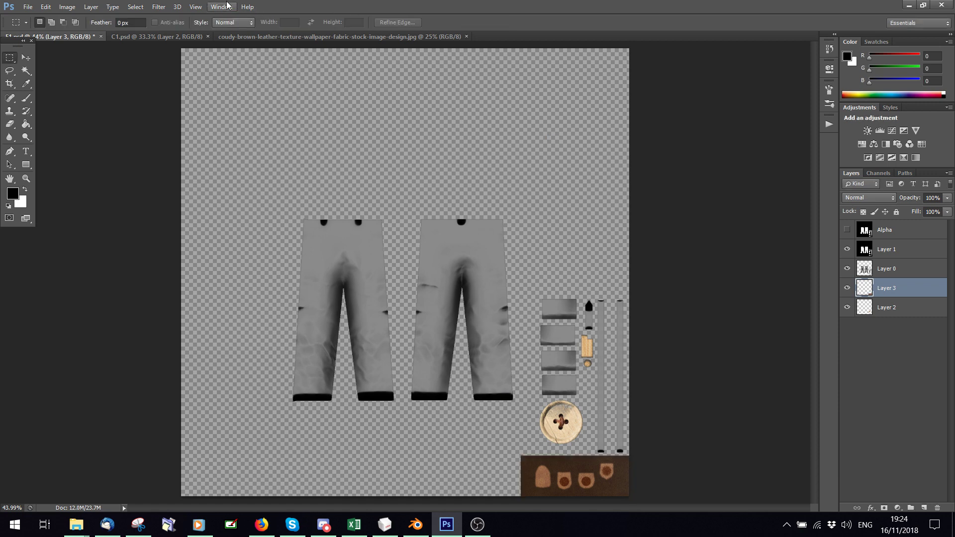
Step: Scale the leather layer down to 55.13% width and 55.23% height and place it over the rounded tab and the tab beside it
{"action": "left_click", "coordinate": [194, 7]}
{"action": "left_click", "coordinate": [241, 146]}
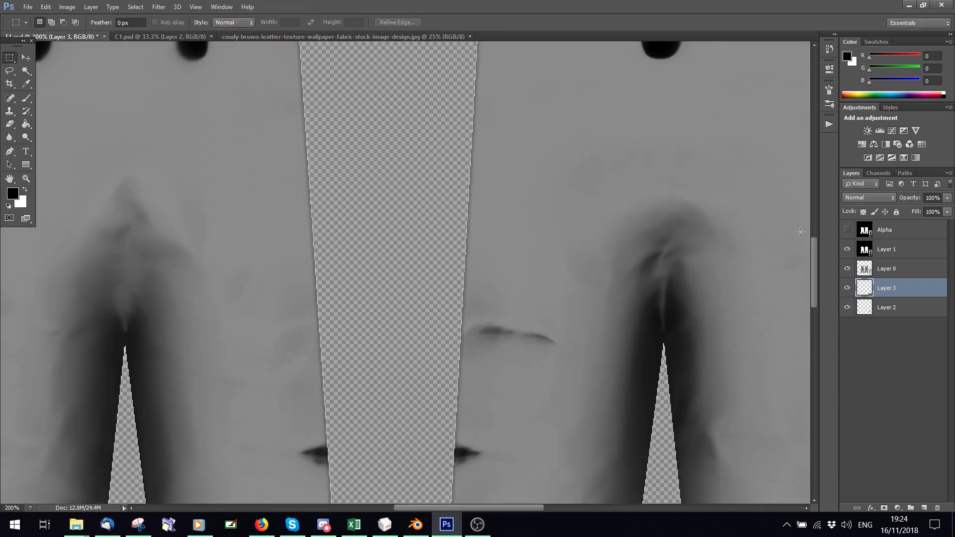
{"action": "left_click_drag", "start_coordinate": [816, 267], "coordinate": [814, 381]}
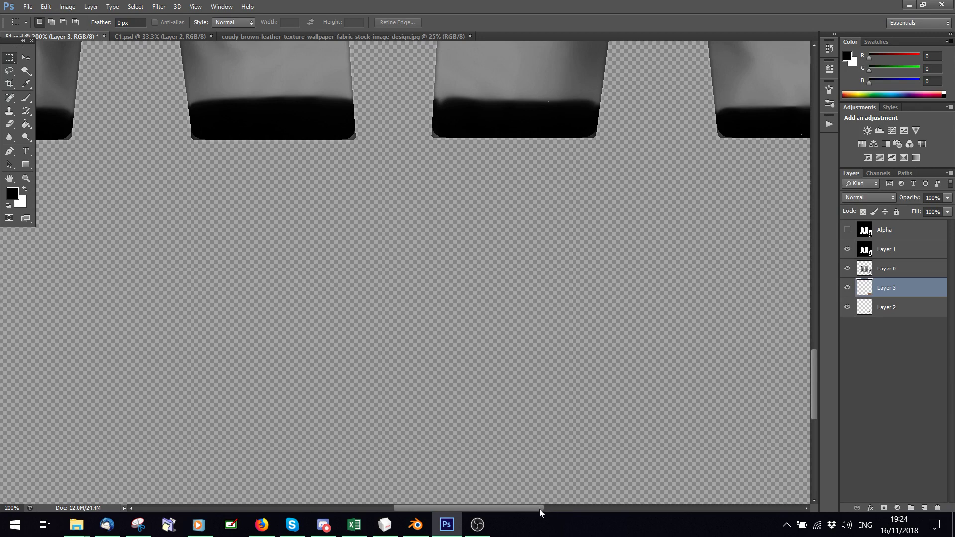
{"action": "left_click_drag", "start_coordinate": [540, 509], "coordinate": [666, 509]}
{"action": "scroll", "coordinate": [673, 351], "scroll_direction": "down", "scroll_amount": 5}
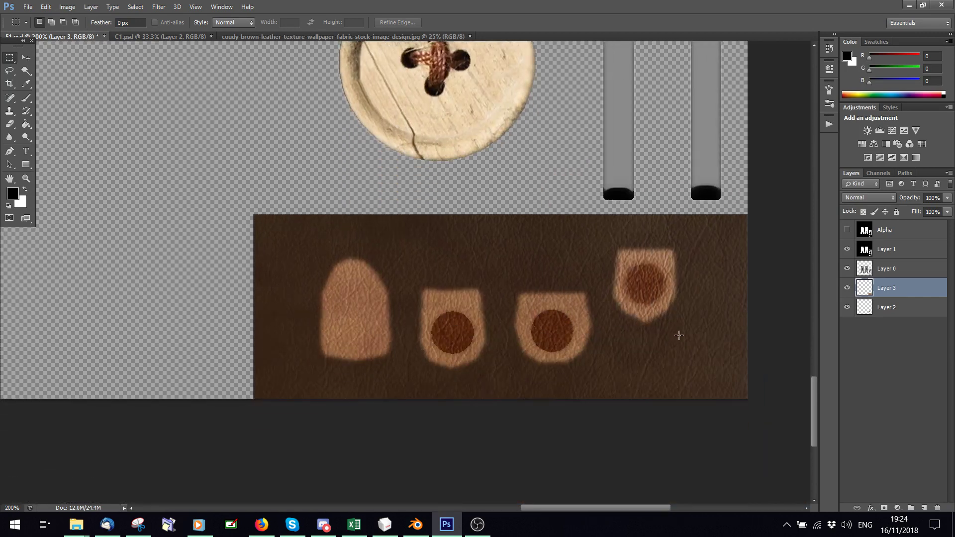
{"action": "key", "text": "ctrl+t"}
{"action": "left_click_drag", "start_coordinate": [748, 214], "coordinate": [526, 381]}
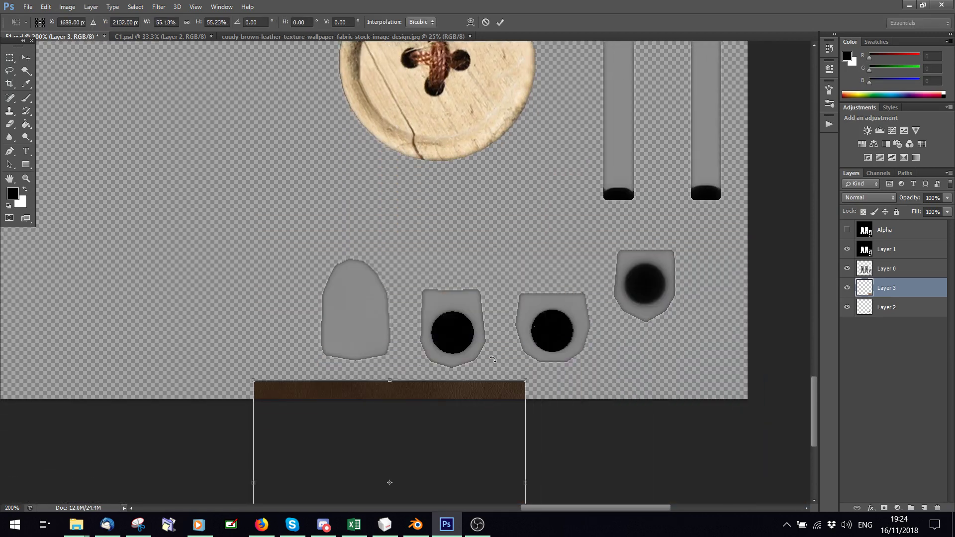
{"action": "left_click_drag", "start_coordinate": [465, 392], "coordinate": [445, 259]}
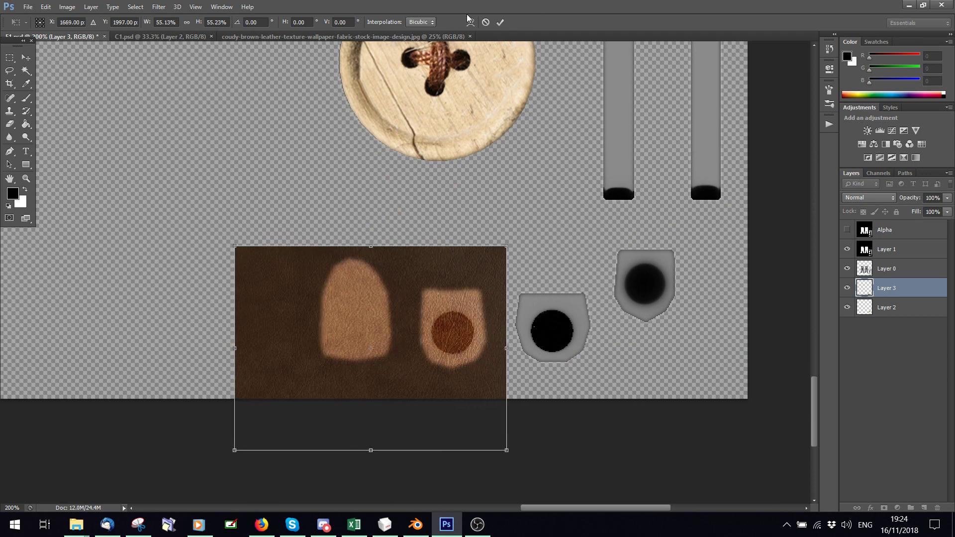
{"action": "left_click", "coordinate": [500, 22]}
Step: Duplicate a rectangular area of the leather onto its own layer and move it over the two uncovered tabs
{"action": "left_click_drag", "start_coordinate": [283, 233], "coordinate": [500, 413]}
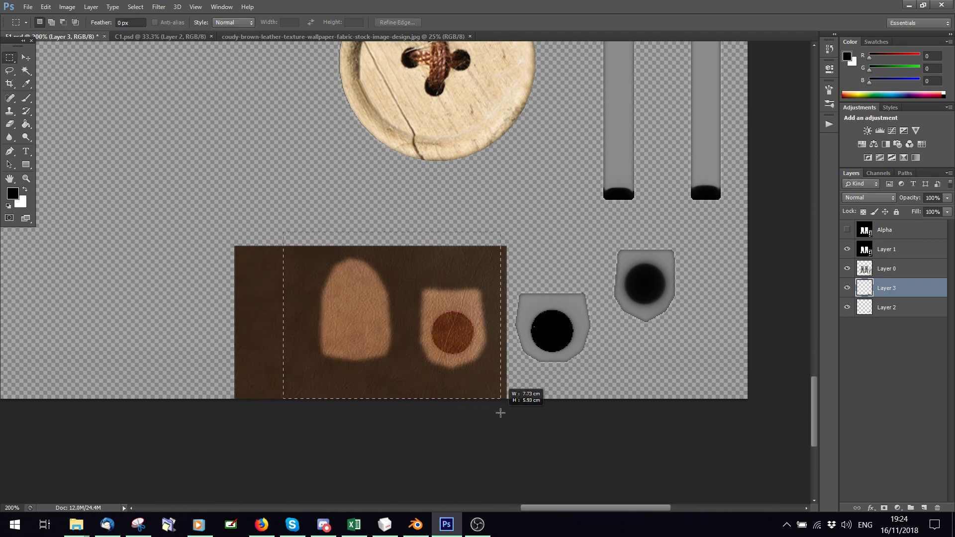
{"action": "key", "text": "ctrl+j"}
{"action": "key", "text": "ctrl+t"}
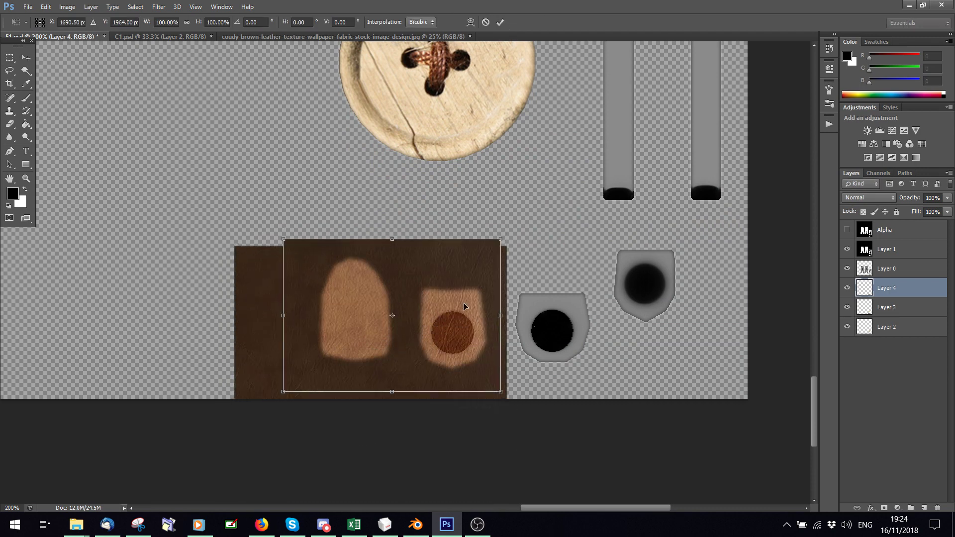
{"action": "left_click_drag", "start_coordinate": [426, 293], "coordinate": [650, 279]}
{"action": "left_click", "coordinate": [500, 23]}
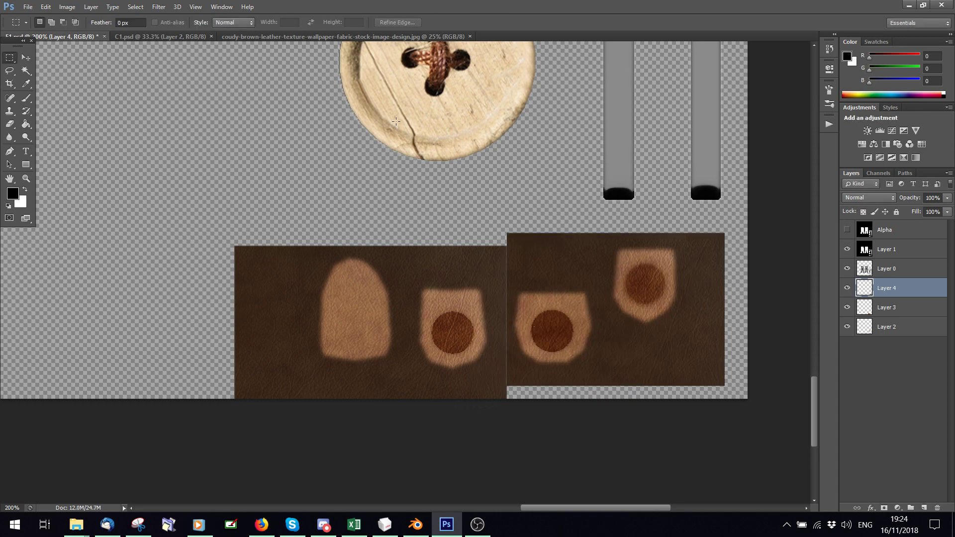
Step: Fit the document on screen, merge Layer 4 with Layer 3, and save the texture document
{"action": "left_click", "coordinate": [177, 7]}
{"action": "left_click", "coordinate": [214, 121]}
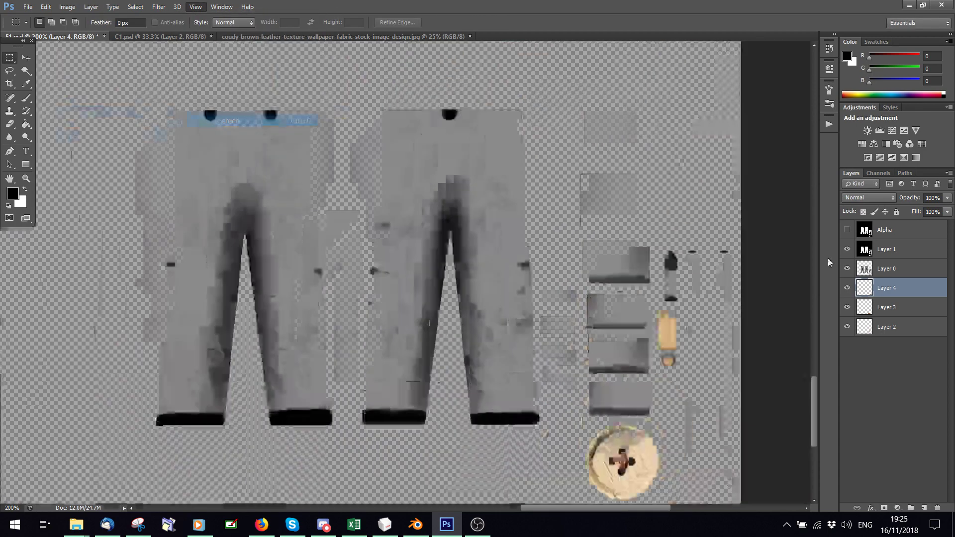
{"action": "left_click", "coordinate": [894, 309], "text": "shift"}
{"action": "right_click", "coordinate": [894, 308]}
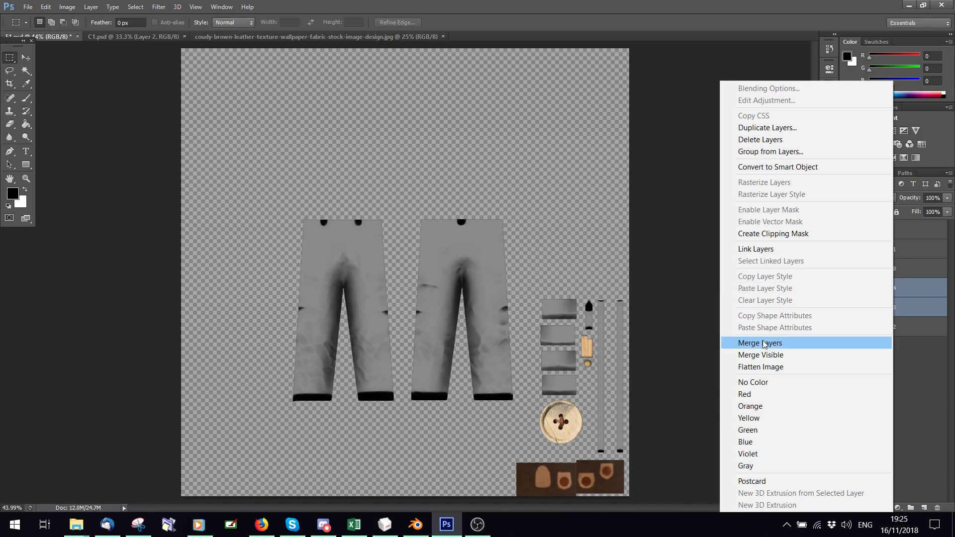
{"action": "left_click", "coordinate": [762, 343]}
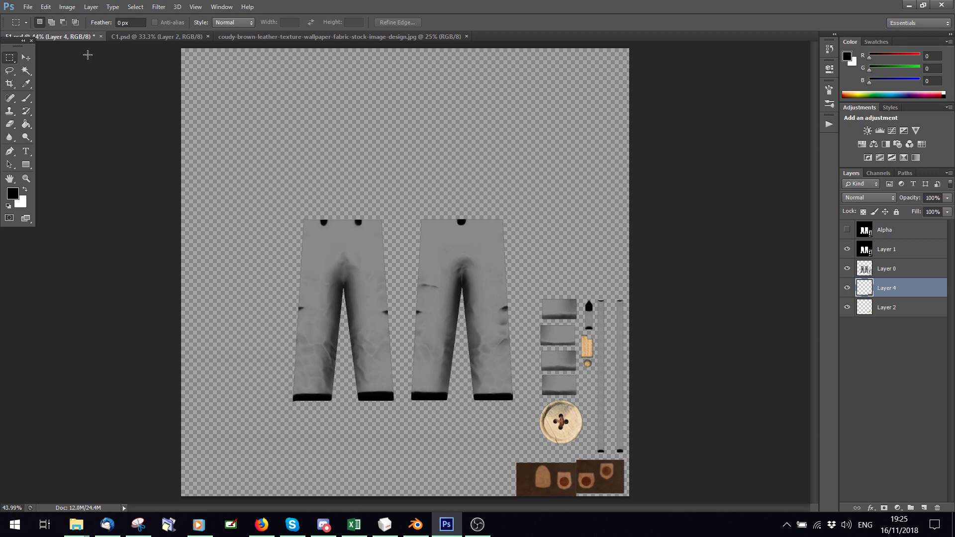
{"action": "left_click", "coordinate": [28, 7]}
{"action": "left_click", "coordinate": [45, 144]}
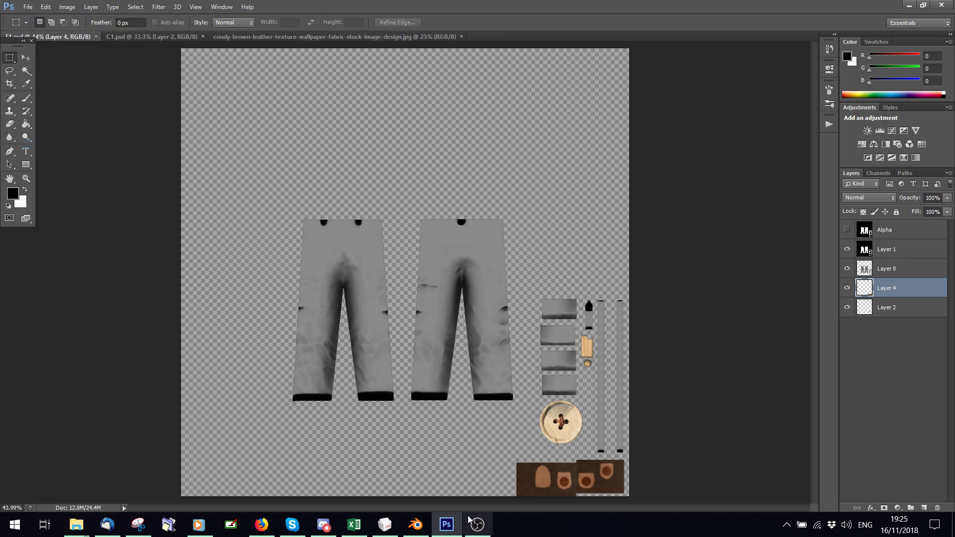
Step: Switch to Blender and preview the trousers in rendered shading, examining the leather tabs and buttons at the waist
{"action": "left_click", "coordinate": [416, 525]}
{"action": "left_click", "coordinate": [233, 455]}
{"action": "left_click", "coordinate": [259, 387]}
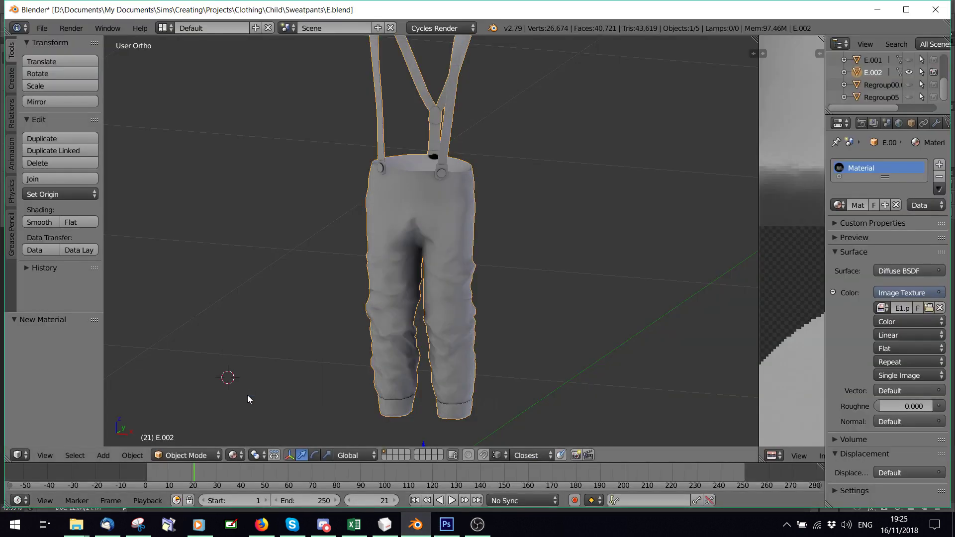
{"action": "left_click", "coordinate": [243, 458]}
{"action": "left_click", "coordinate": [243, 384]}
{"action": "left_click", "coordinate": [237, 459]}
{"action": "left_click", "coordinate": [249, 372]}
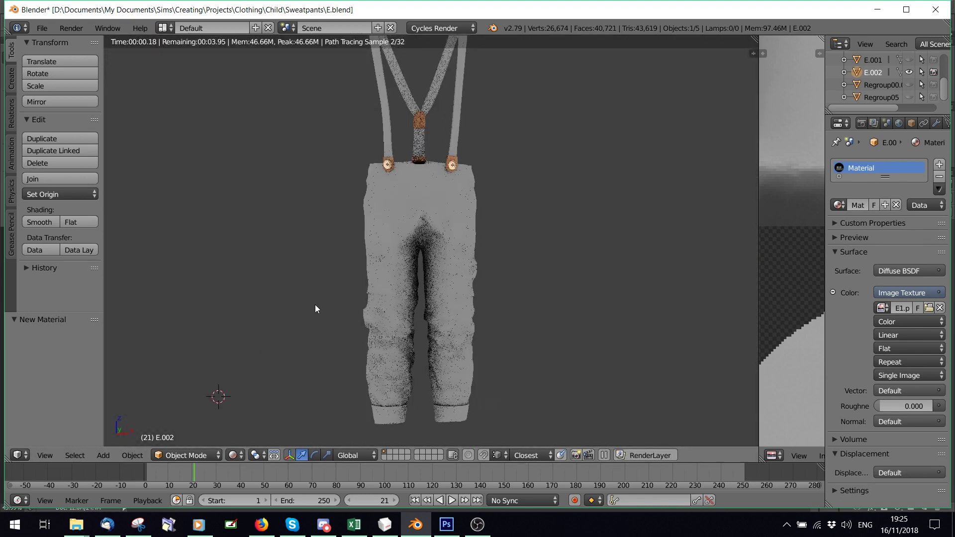
{"action": "scroll", "coordinate": [458, 189], "scroll_direction": "up", "scroll_amount": 4}
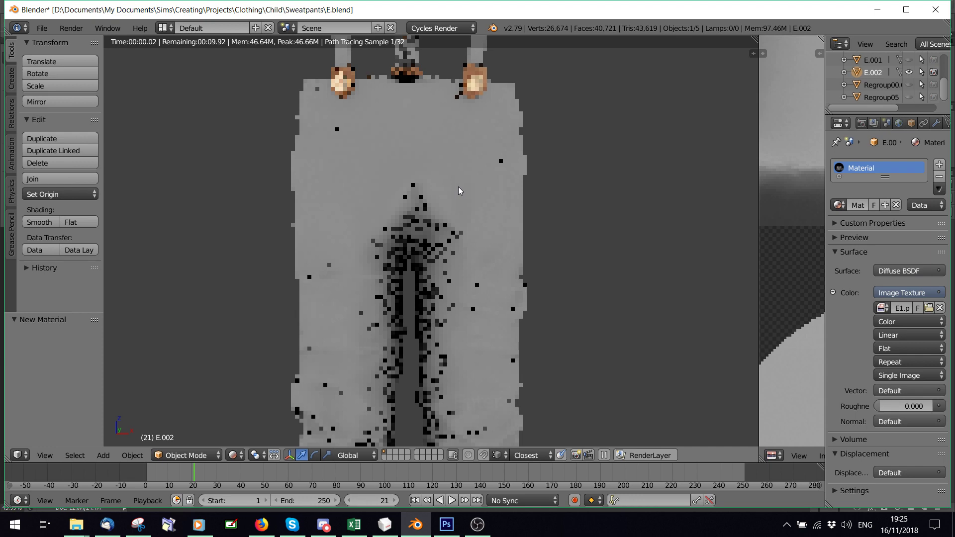
{"action": "middle_click_drag", "start_coordinate": [459, 187], "coordinate": [505, 173], "text": "shift"}
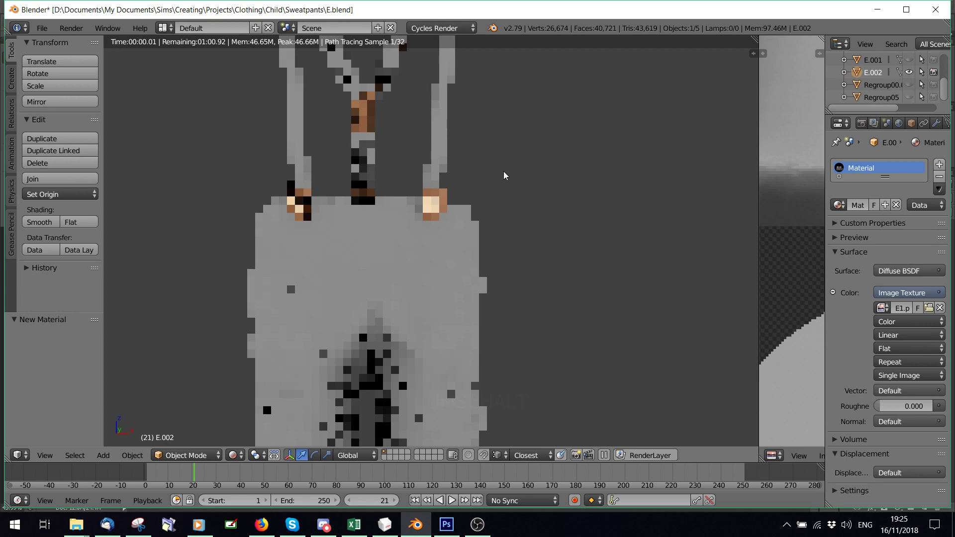
{"action": "key", "text": "shift+z"}
{"action": "scroll", "coordinate": [504, 175], "scroll_direction": "down", "scroll_amount": 5}
Step: Switch back to Photoshop, open the fabric image 5.jpg from the Fabric folder in USED to view it, and close it
{"action": "key", "text": "alt+Tab"}
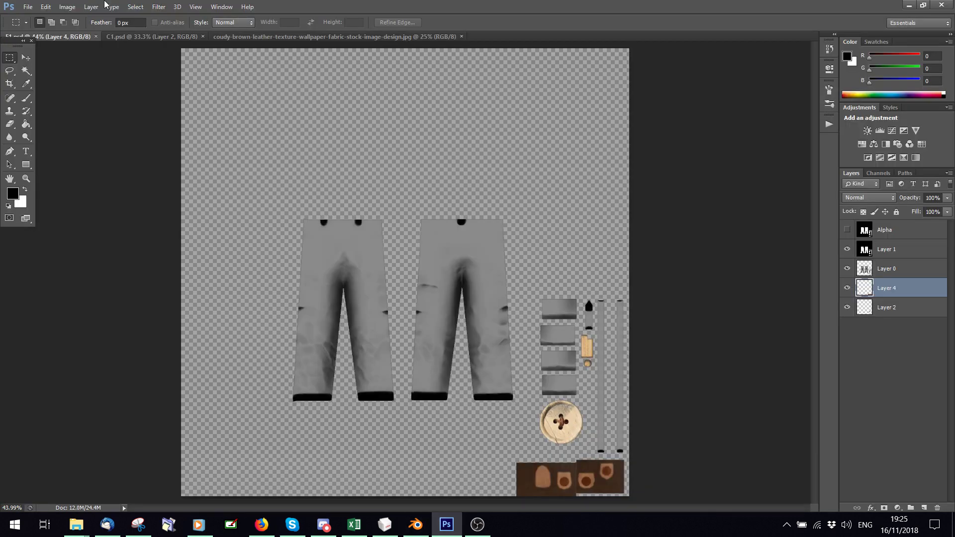
{"action": "left_click", "coordinate": [26, 8]}
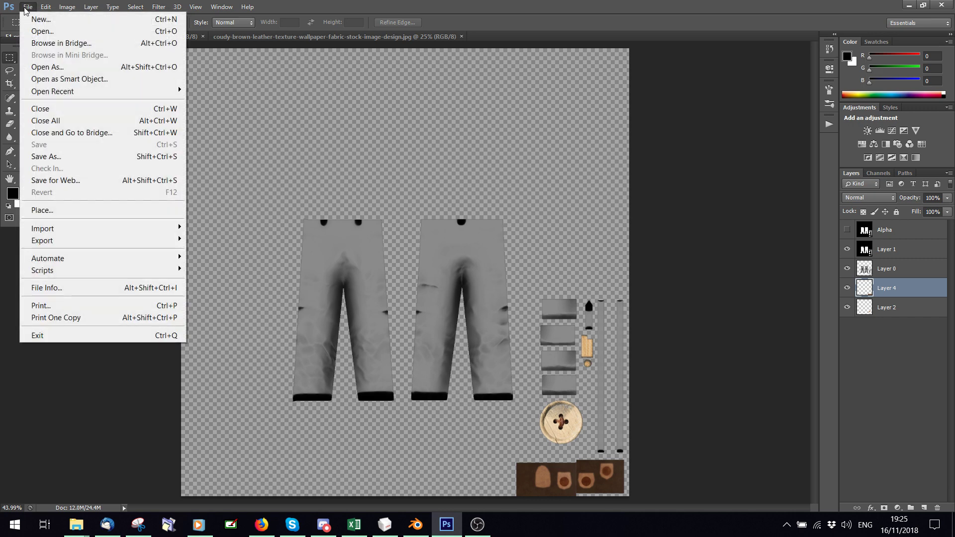
{"action": "left_click", "coordinate": [43, 32]}
{"action": "left_click", "coordinate": [401, 78]}
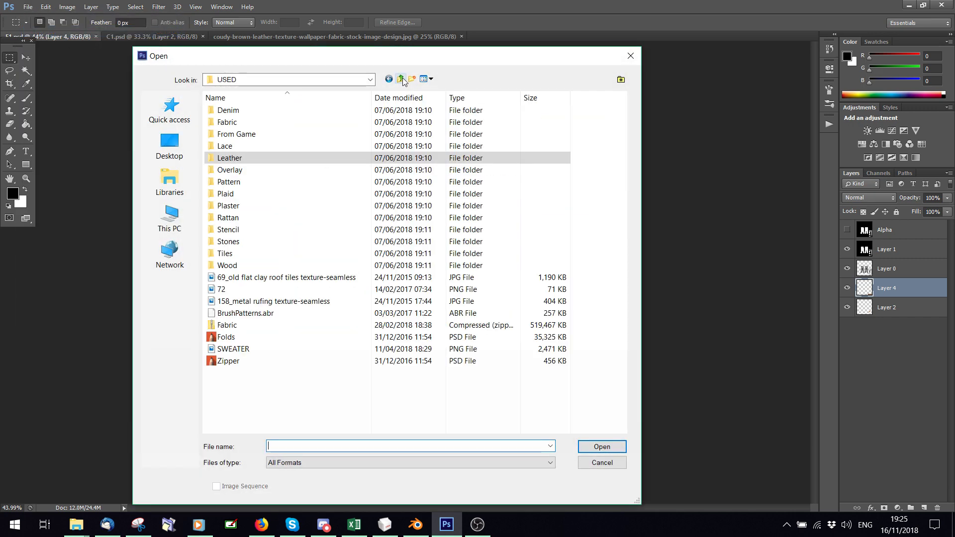
{"action": "double_click", "coordinate": [224, 120]}
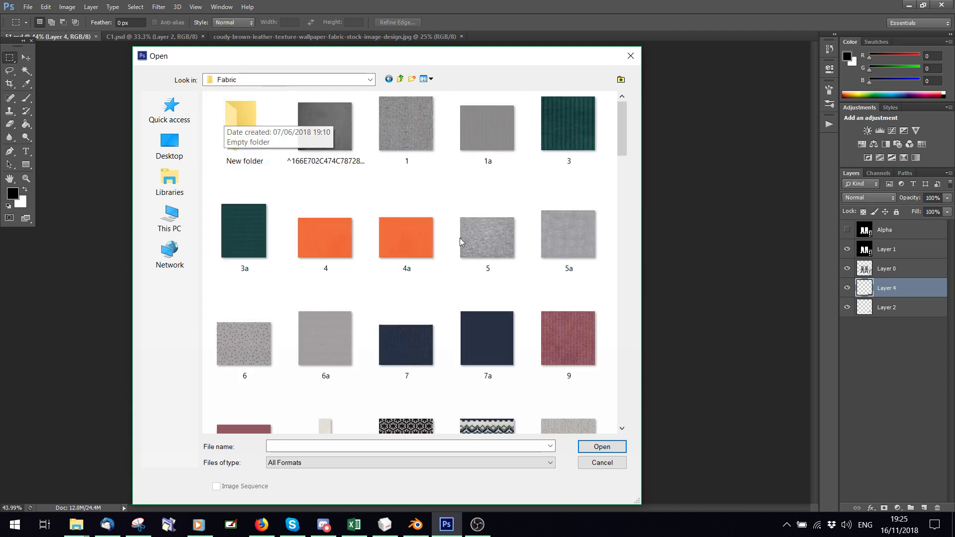
{"action": "double_click", "coordinate": [485, 226]}
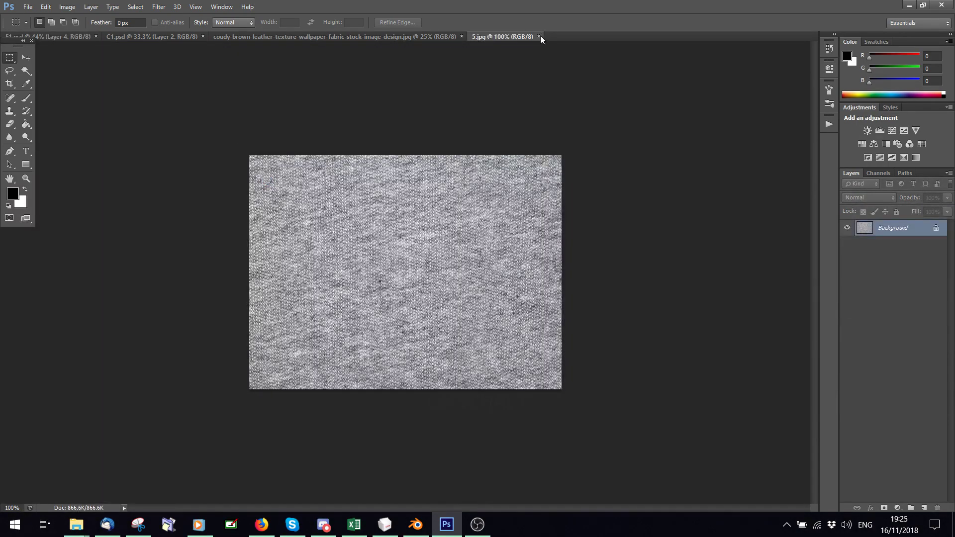
{"action": "left_click", "coordinate": [538, 37]}
Step: Open the fabric image 18.png from the Fabric folder to view it, and close it
{"action": "left_click", "coordinate": [28, 6]}
{"action": "left_click", "coordinate": [50, 30]}
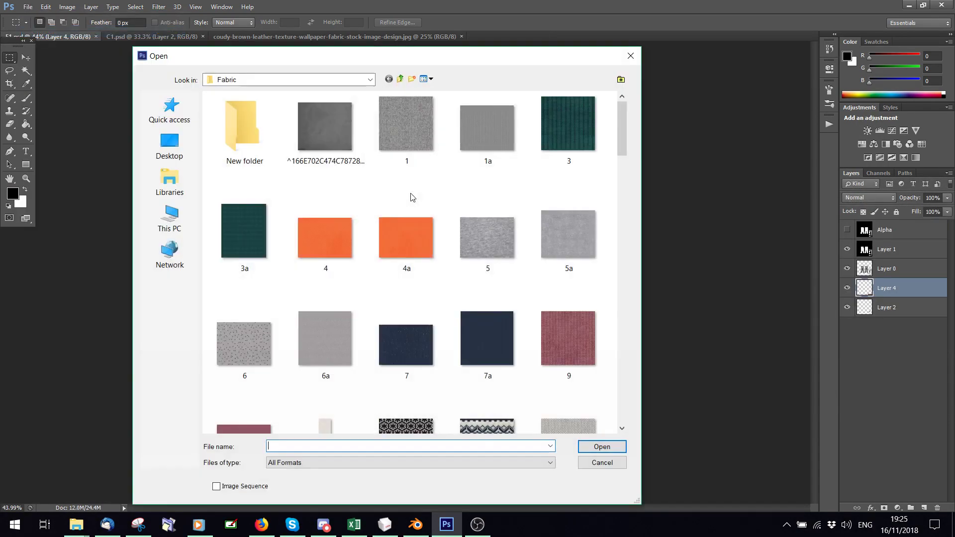
{"action": "scroll", "coordinate": [411, 197], "scroll_direction": "down", "scroll_amount": 3}
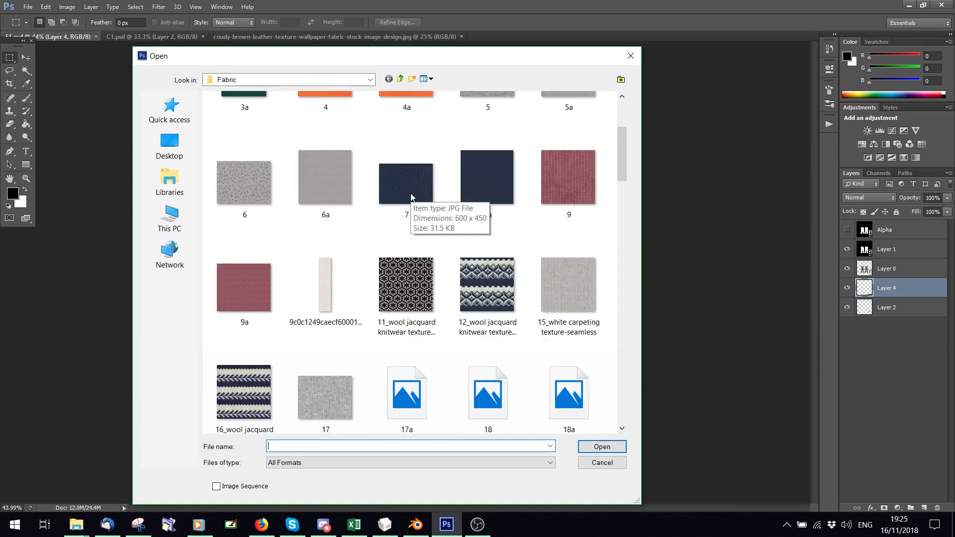
{"action": "scroll", "coordinate": [410, 197], "scroll_direction": "down", "scroll_amount": 3}
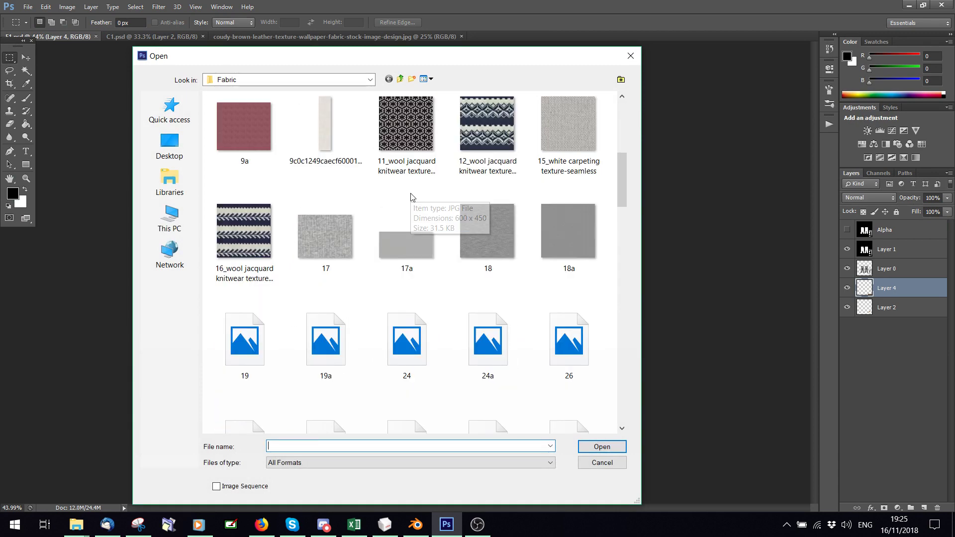
{"action": "double_click", "coordinate": [463, 265]}
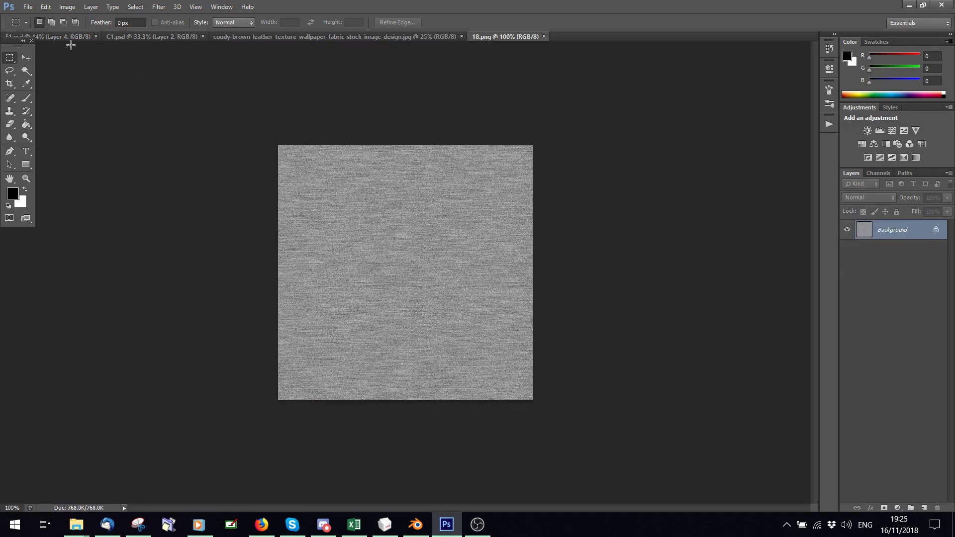
{"action": "left_click", "coordinate": [545, 36]}
Step: Open the fabric images 26.jpg, 43.jpg and 46.png together from the Fabric folder
{"action": "left_click", "coordinate": [28, 7]}
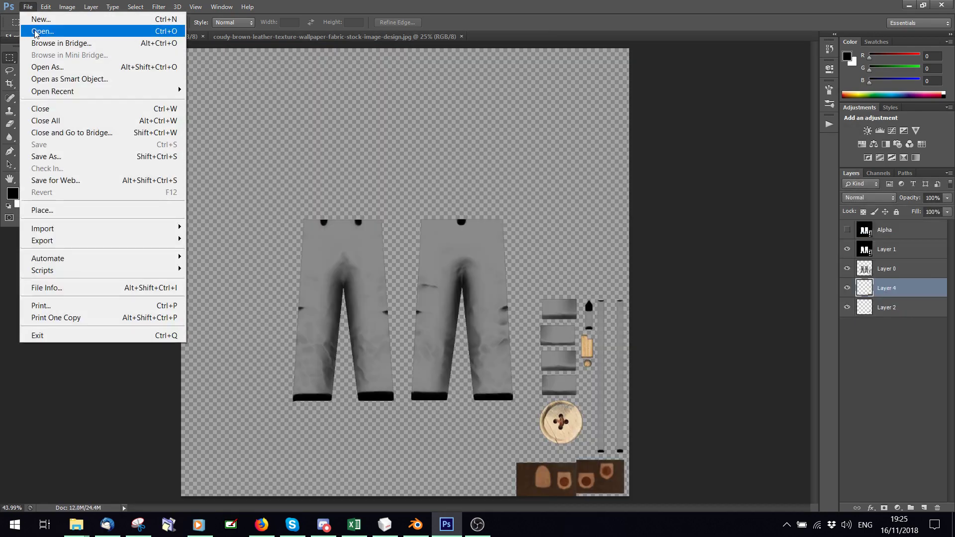
{"action": "left_click", "coordinate": [30, 28]}
{"action": "scroll", "coordinate": [366, 218], "scroll_direction": "down", "scroll_amount": 3}
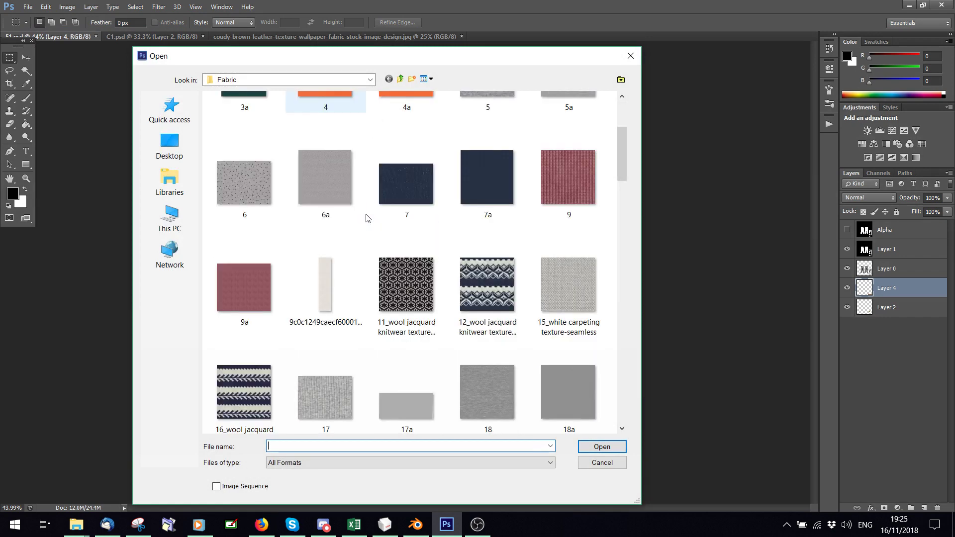
{"action": "scroll", "coordinate": [367, 218], "scroll_direction": "down", "scroll_amount": 3}
{"action": "scroll", "coordinate": [367, 218], "scroll_direction": "down", "scroll_amount": 3}
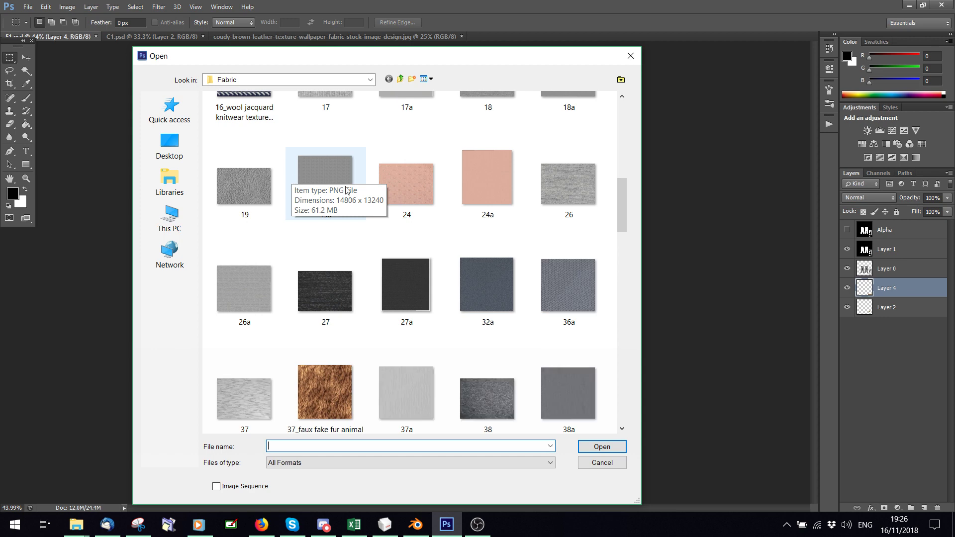
{"action": "left_click", "coordinate": [552, 195]}
{"action": "scroll", "coordinate": [572, 213], "scroll_direction": "down", "scroll_amount": 3}
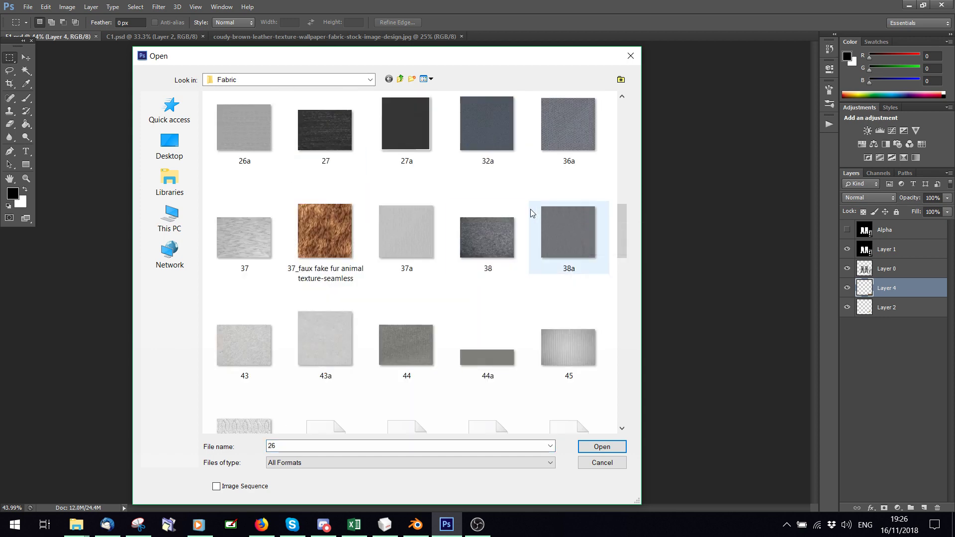
{"action": "scroll", "coordinate": [531, 213], "scroll_direction": "down", "scroll_amount": 3}
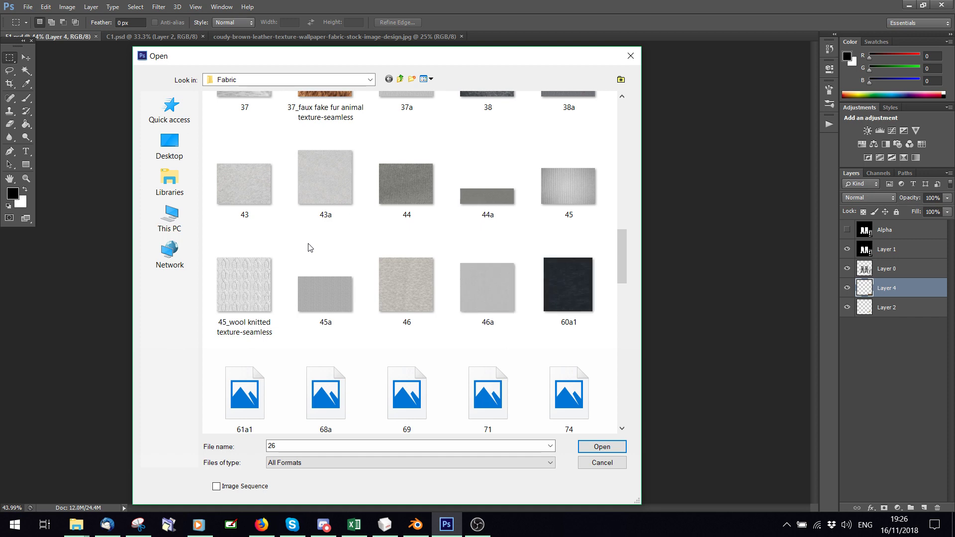
{"action": "left_click", "coordinate": [223, 180], "text": "ctrl"}
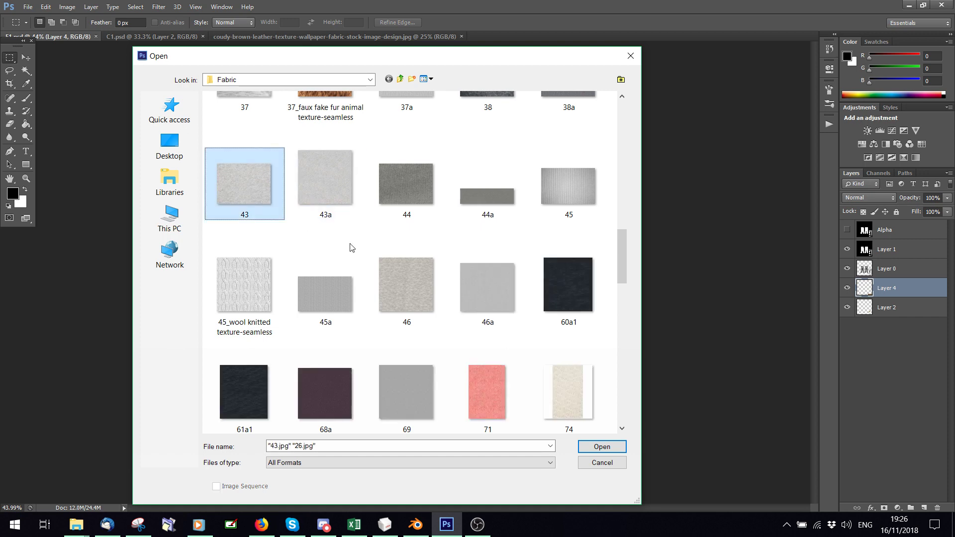
{"action": "left_click", "coordinate": [582, 447]}
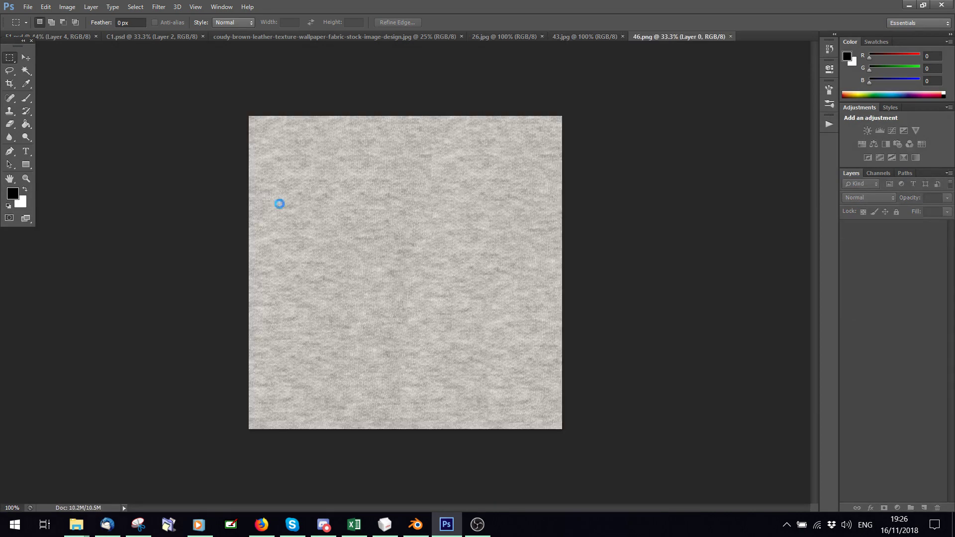
Step: Copy the whole 46.png fabric into the trousers texture document, scale it to 13.81%, and place it over the upper ends of the straps
{"action": "key", "text": "ctrl+a"}
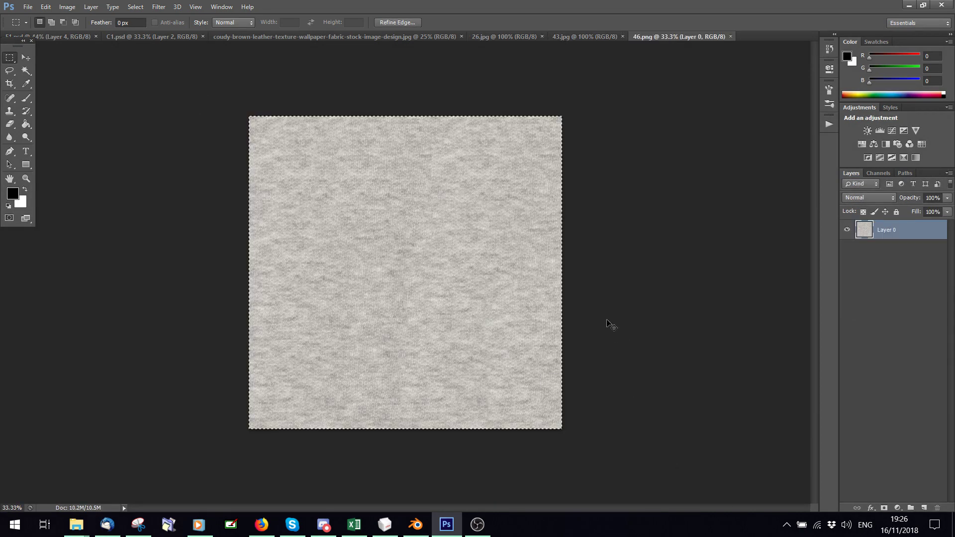
{"action": "left_click", "coordinate": [90, 34]}
{"action": "key", "text": "ctrl+v"}
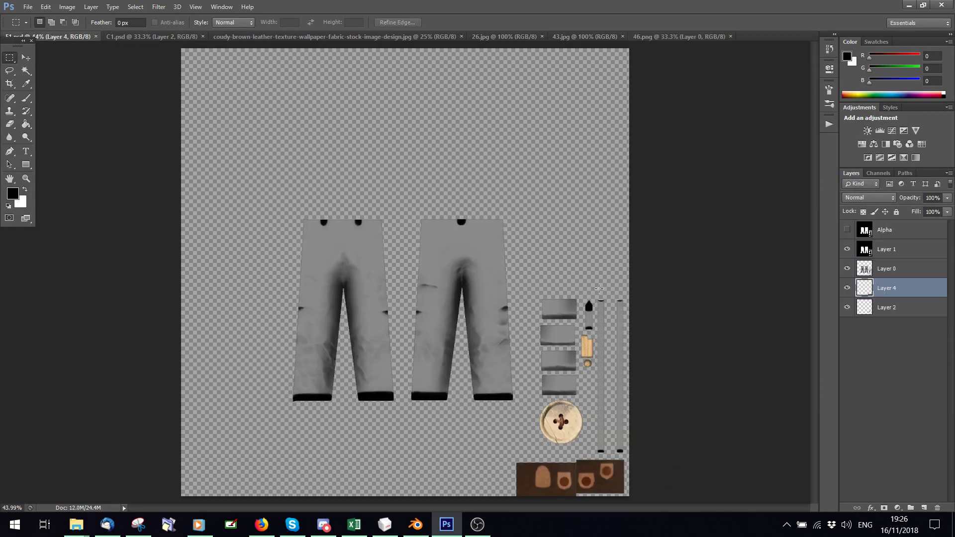
{"action": "key", "text": "ctrl+t"}
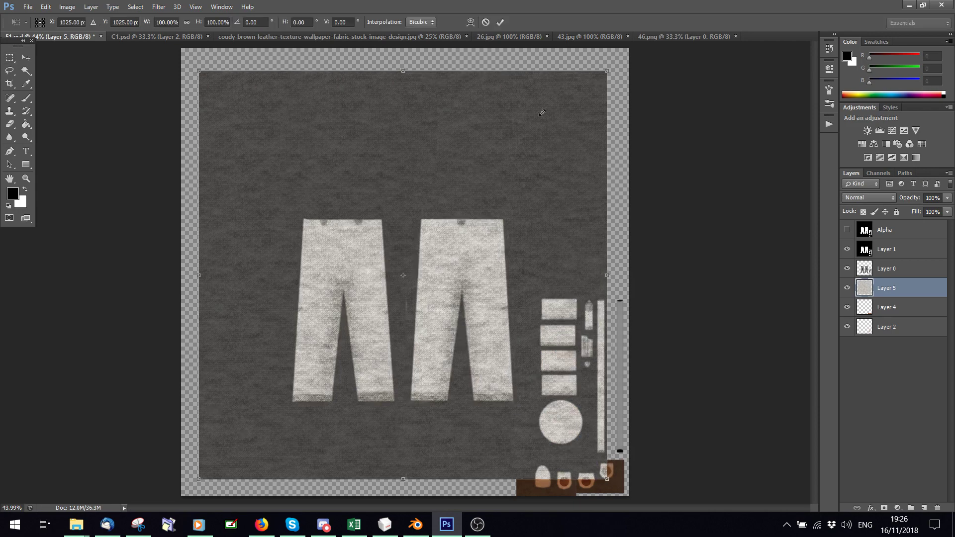
{"action": "left_click_drag", "start_coordinate": [611, 66], "coordinate": [256, 422], "text": "shift"}
{"action": "left_click_drag", "start_coordinate": [232, 453], "coordinate": [613, 309]}
{"action": "left_click", "coordinate": [198, 6]}
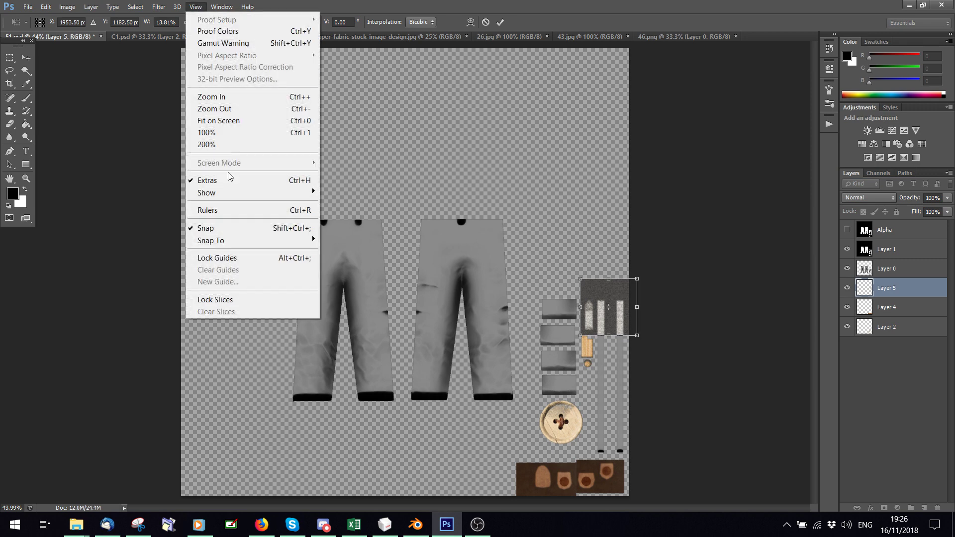
{"action": "left_click", "coordinate": [229, 130]}
{"action": "scroll", "coordinate": [479, 337], "scroll_direction": "right", "scroll_amount": 5}
{"action": "scroll", "coordinate": [480, 337], "scroll_direction": "down", "scroll_amount": 5}
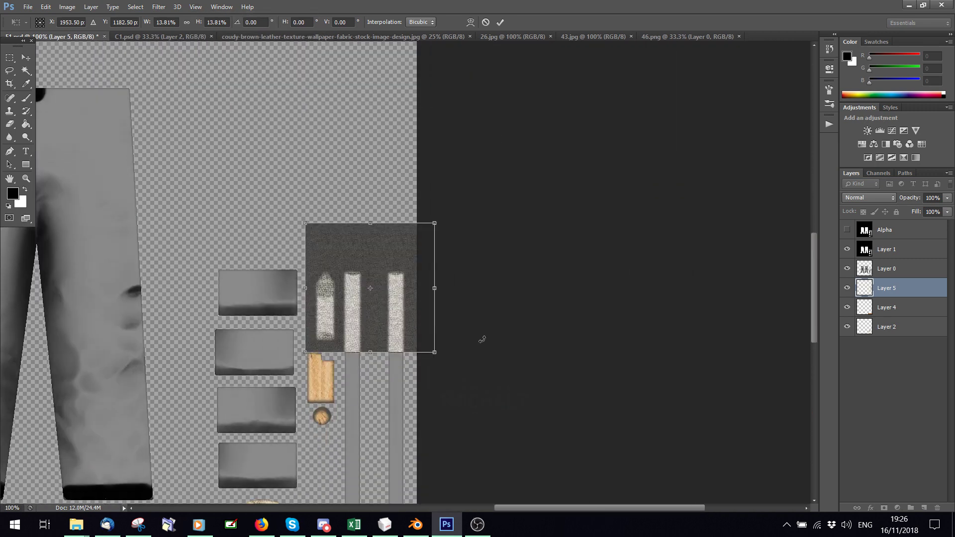
{"action": "left_click", "coordinate": [500, 22]}
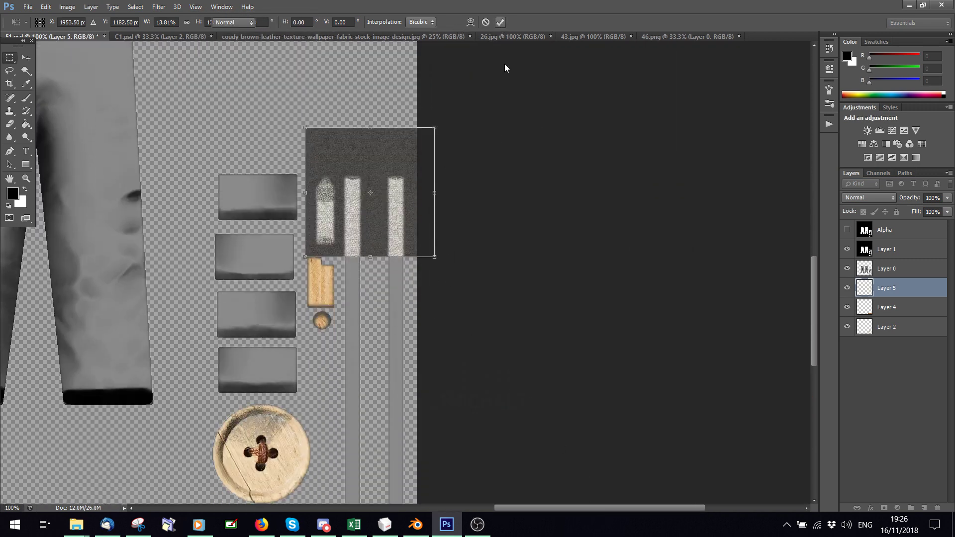
Step: Duplicate the scaled fabric patch onto its own layer and place the copy directly below, covering the next section of both straps
{"action": "scroll", "coordinate": [535, 160], "scroll_direction": "down", "scroll_amount": 4}
{"action": "scroll", "coordinate": [312, 78], "scroll_direction": "up", "scroll_amount": 1}
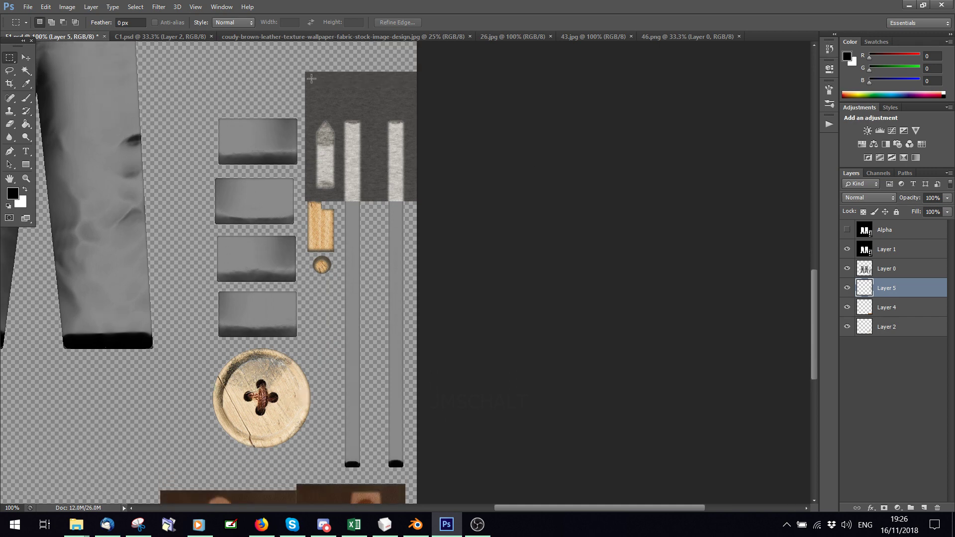
{"action": "left_click_drag", "start_coordinate": [301, 68], "coordinate": [473, 210]}
{"action": "key", "text": "ctrl+j"}
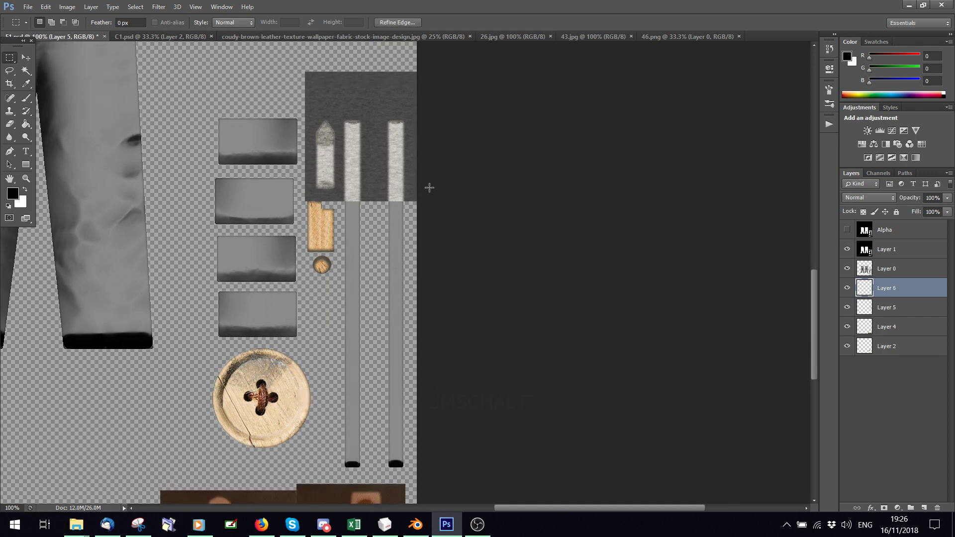
{"action": "key", "text": "ctrl+t"}
{"action": "left_click_drag", "start_coordinate": [388, 117], "coordinate": [421, 220]}
{"action": "left_click", "coordinate": [500, 22]}
{"action": "key", "text": "ctrl+t"}
{"action": "left_click", "coordinate": [500, 23]}
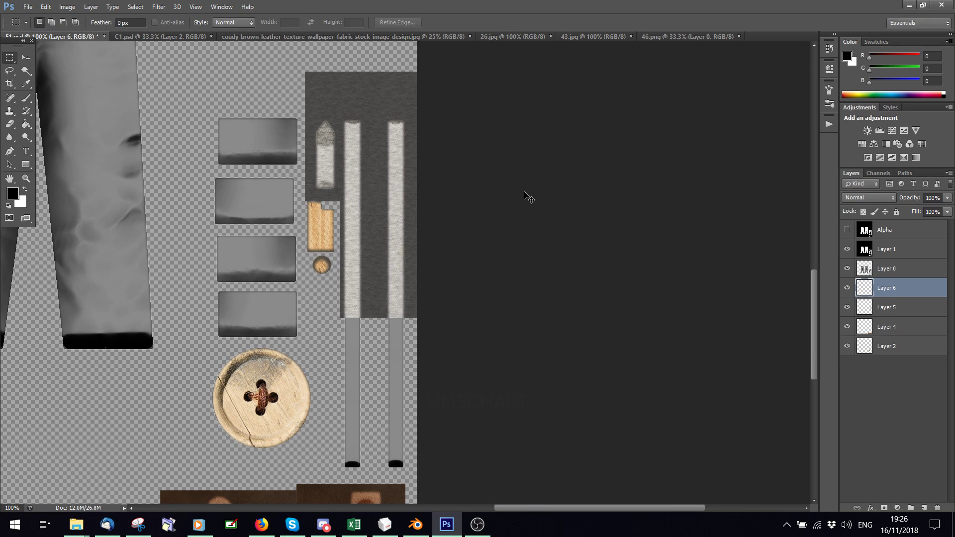
Step: Add two more fabric patch copies down the straps so the fabric reaches their lower ends
{"action": "key", "text": "ctrl+j"}
{"action": "key", "text": "ctrl+t"}
{"action": "left_click_drag", "start_coordinate": [386, 271], "coordinate": [404, 356]}
{"action": "left_click", "coordinate": [501, 23]}
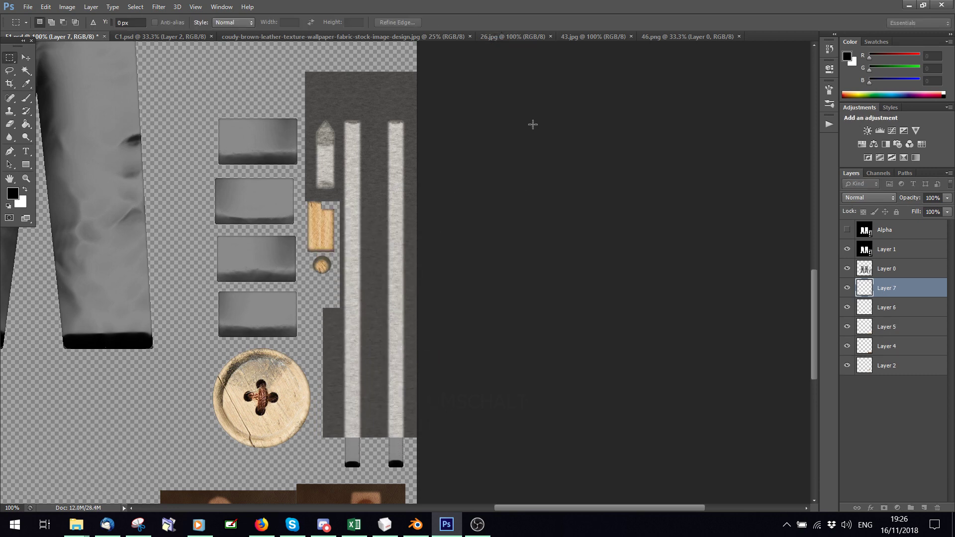
{"action": "scroll", "coordinate": [497, 115], "scroll_direction": "down", "scroll_amount": 2}
{"action": "key", "text": "ctrl+j"}
{"action": "key", "text": "ctrl+t"}
{"action": "left_click_drag", "start_coordinate": [383, 285], "coordinate": [420, 339]}
{"action": "left_click", "coordinate": [500, 23]}
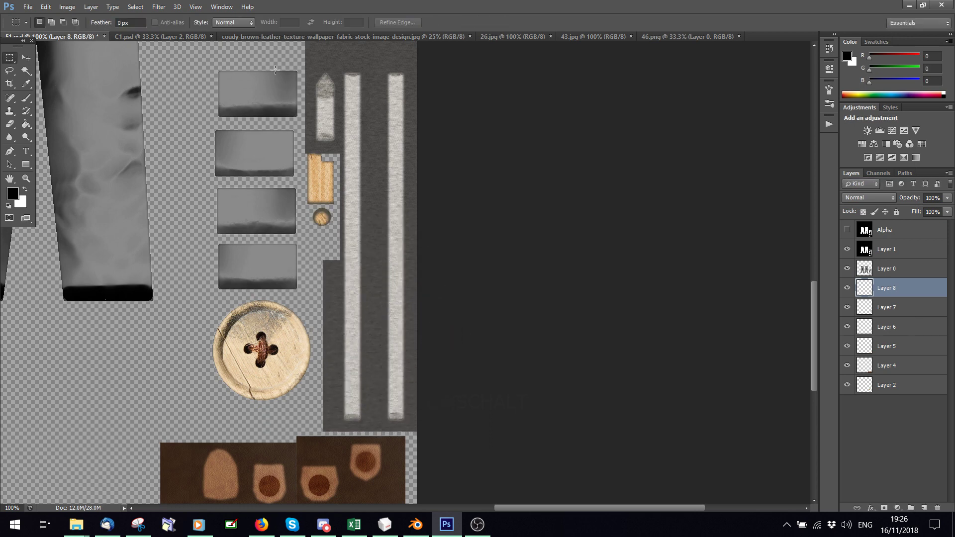
Step: Fit the whole texture on screen and save it with the fabric-covered straps
{"action": "left_click", "coordinate": [195, 7]}
{"action": "left_click", "coordinate": [230, 122]}
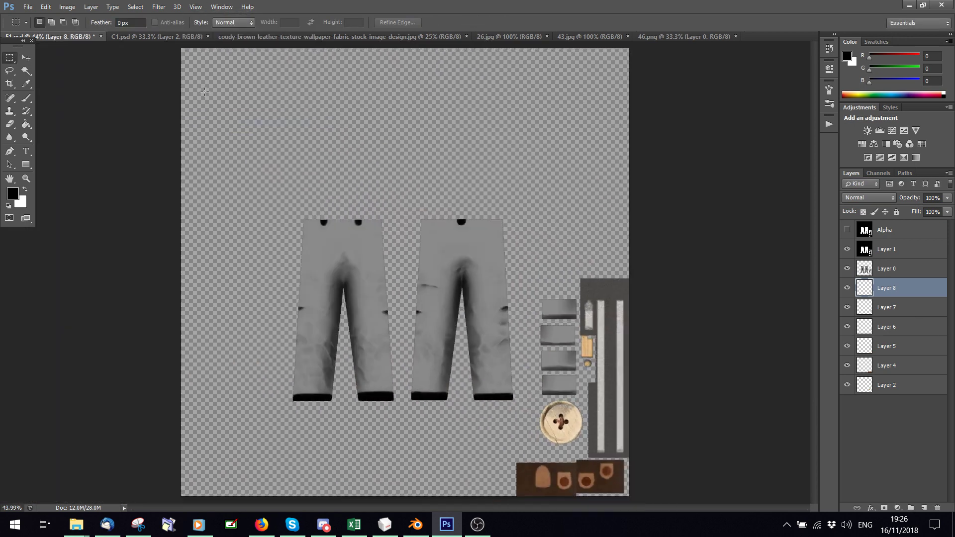
{"action": "left_click", "coordinate": [28, 6]}
{"action": "left_click", "coordinate": [50, 145]}
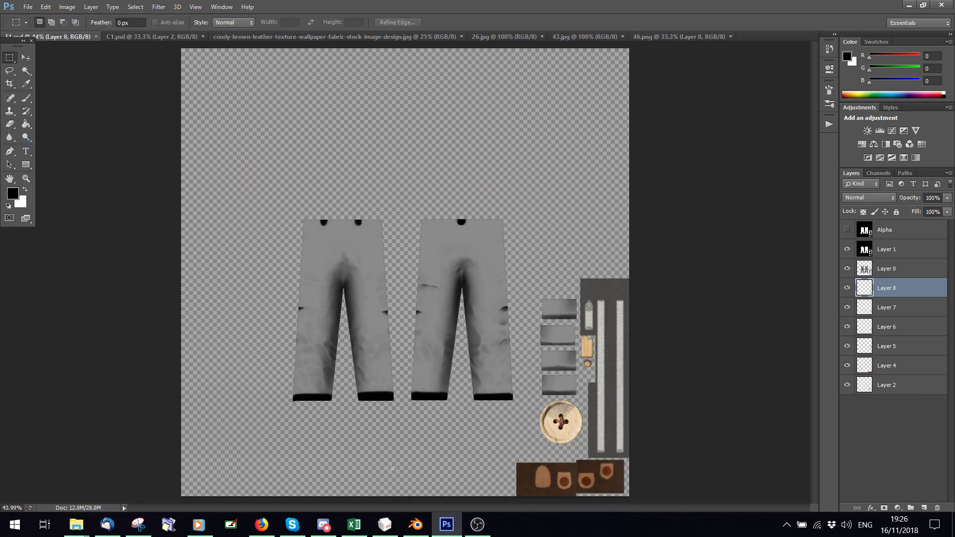
Step: Switch to Blender, preview the straps in rendered shading with the body mesh shown, and return the viewport to solid shading
{"action": "left_click", "coordinate": [478, 525]}
{"action": "key", "text": "alt+Tab"}
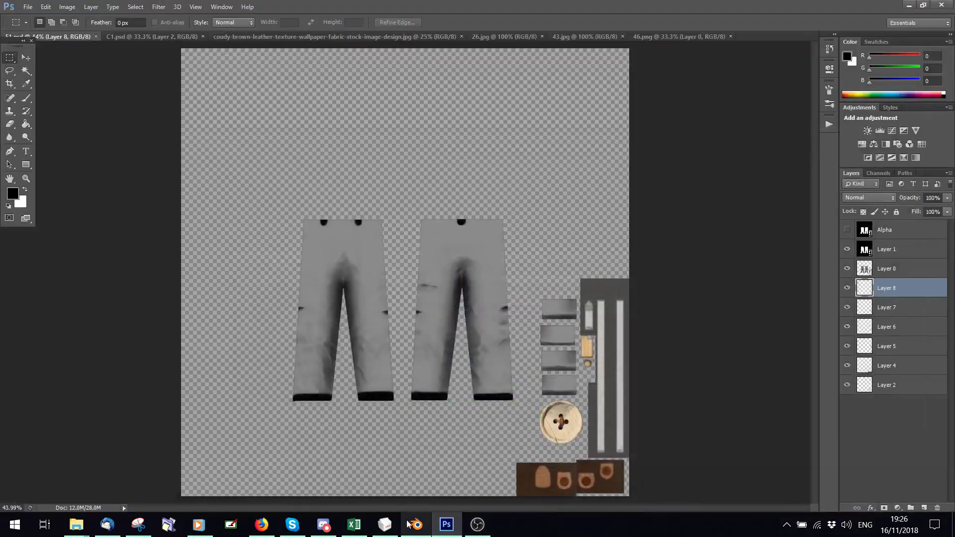
{"action": "key", "text": "alt+Tab"}
{"action": "left_click", "coordinate": [232, 455]}
{"action": "left_click", "coordinate": [257, 387]}
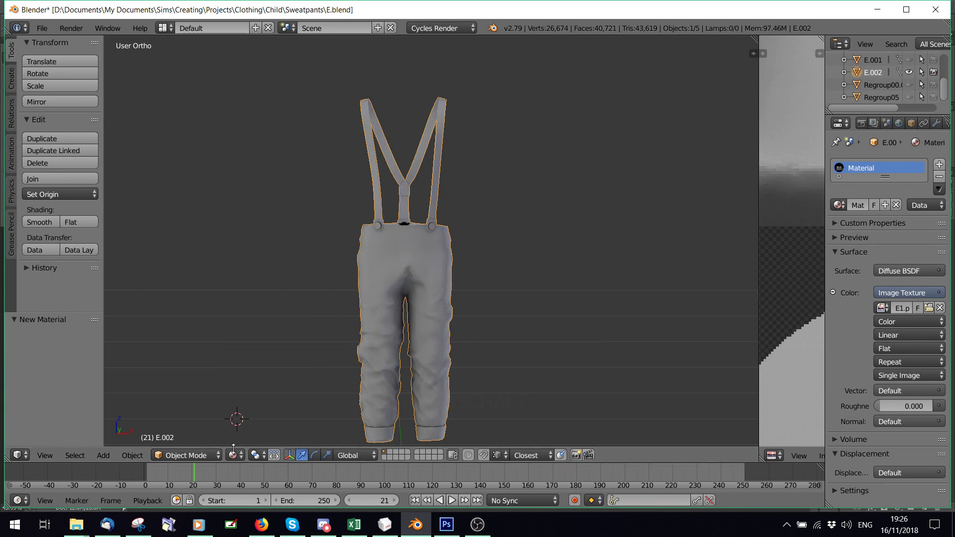
{"action": "left_click", "coordinate": [233, 455]}
{"action": "left_click", "coordinate": [248, 373]}
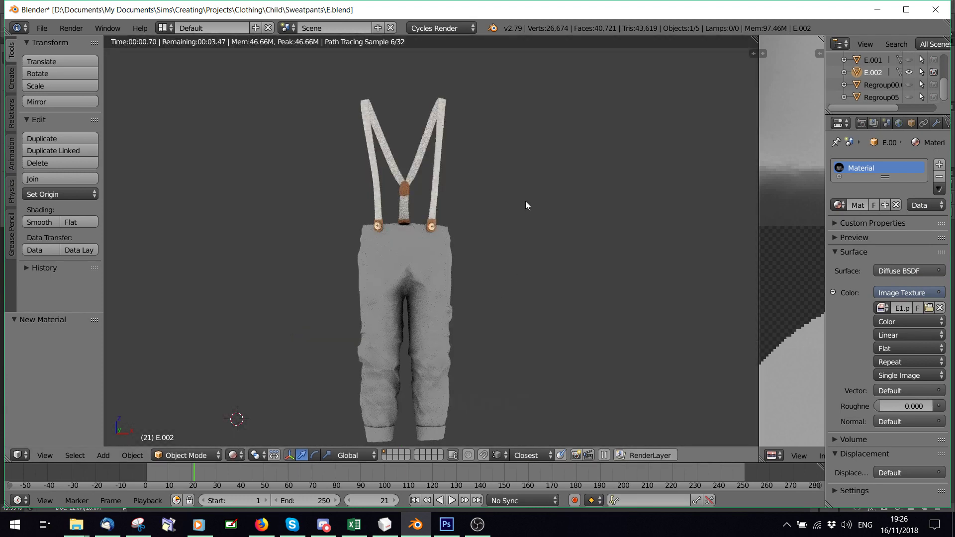
{"action": "left_click", "coordinate": [909, 85]}
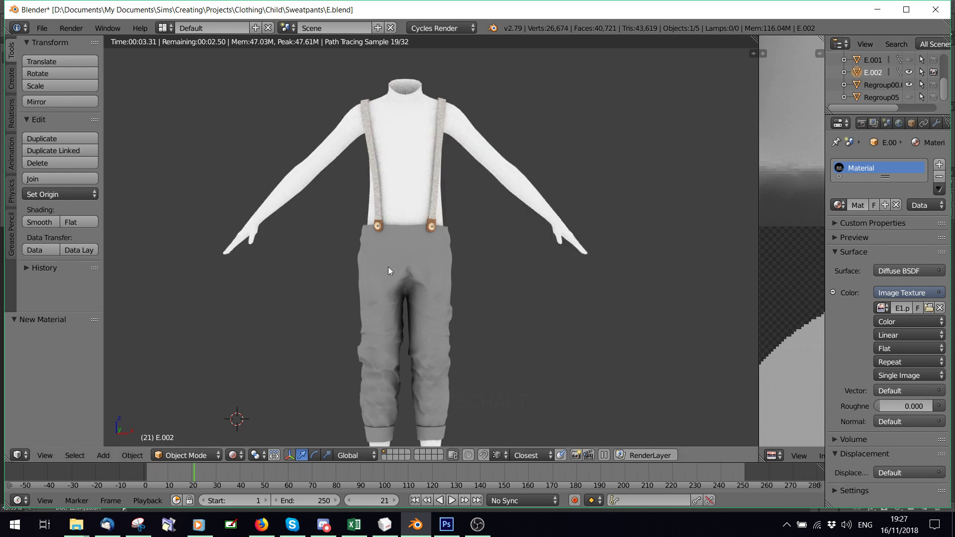
{"action": "key", "text": "shift+z"}
Step: Switch back to Photoshop and delete the four fabric patch layers, Layer 8 through Layer 5
{"action": "key", "text": "alt+Tab"}
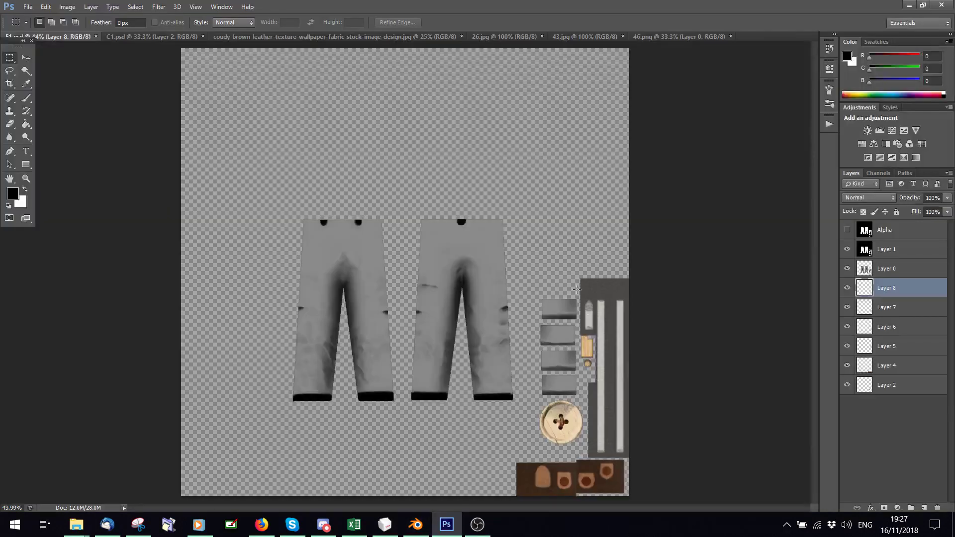
{"action": "left_click", "coordinate": [938, 508]}
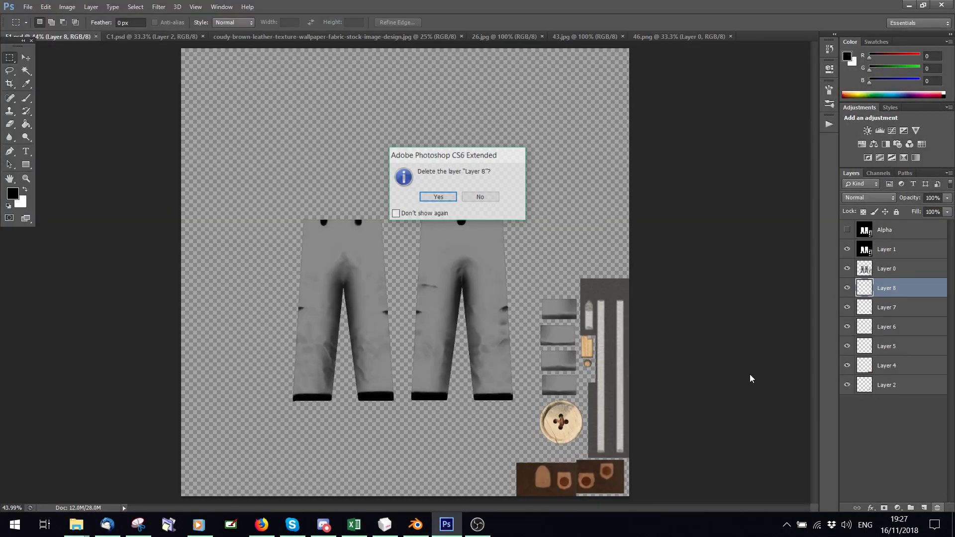
{"action": "left_click", "coordinate": [442, 197]}
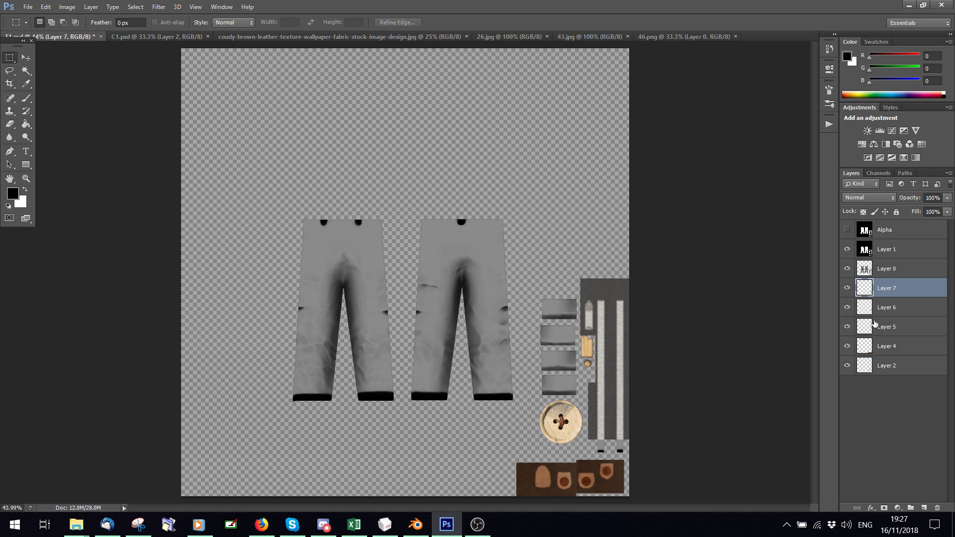
{"action": "left_click", "coordinate": [886, 327], "text": "shift"}
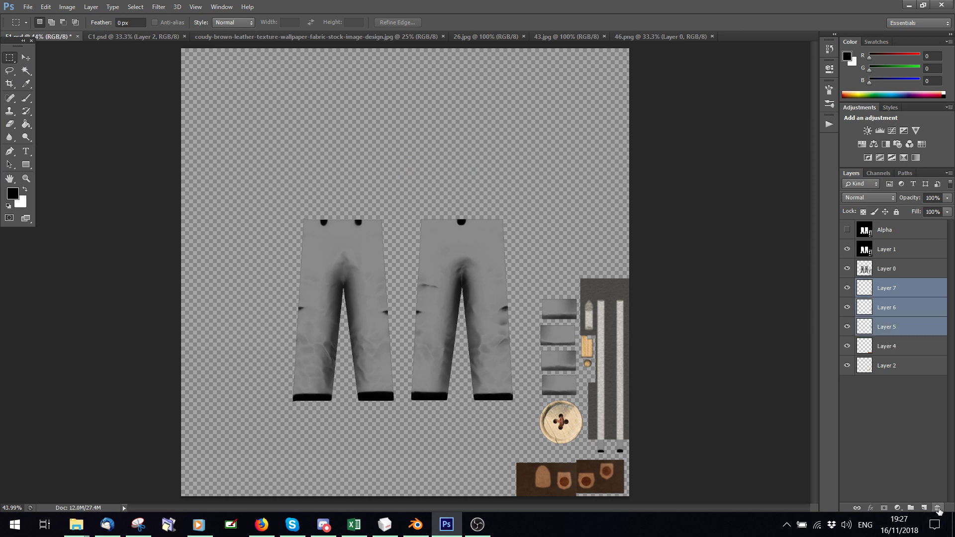
{"action": "left_click", "coordinate": [937, 509]}
{"action": "left_click", "coordinate": [443, 196]}
Step: Paste the small fabric patch, rotate it 90 degrees, and place it over the upper ends of the straps
{"action": "key", "text": "ctrl+v"}
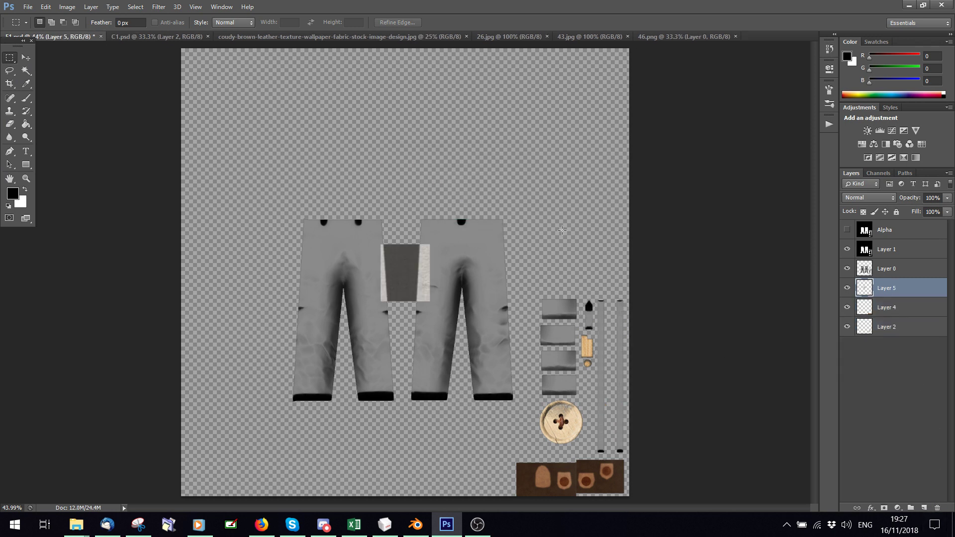
{"action": "key", "text": "ctrl+t"}
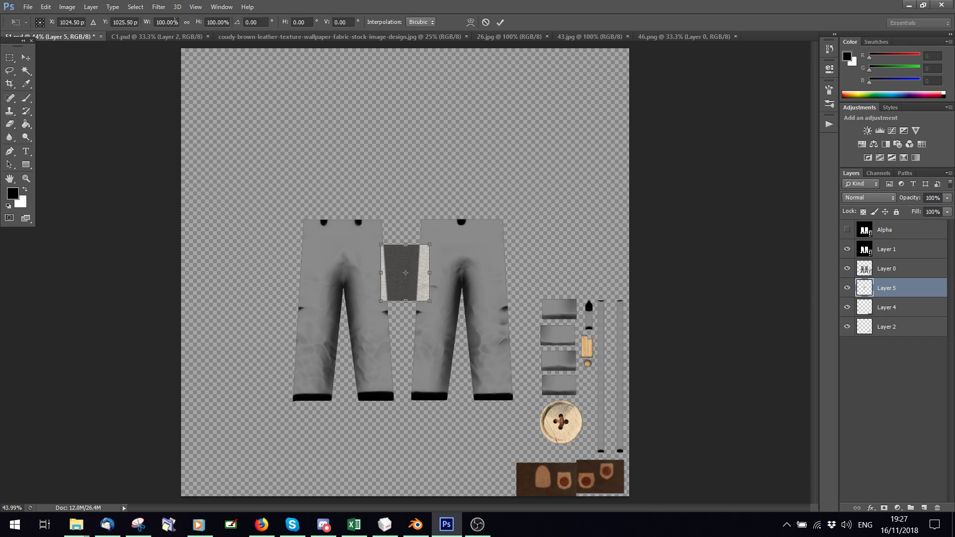
{"action": "type", "text": "90"}
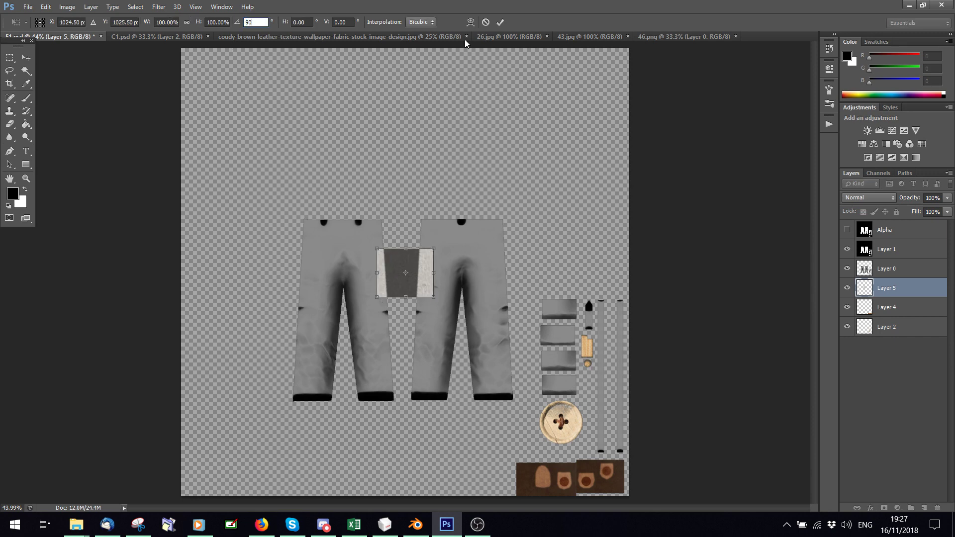
{"action": "left_click", "coordinate": [500, 21]}
{"action": "key", "text": "ctrl+t"}
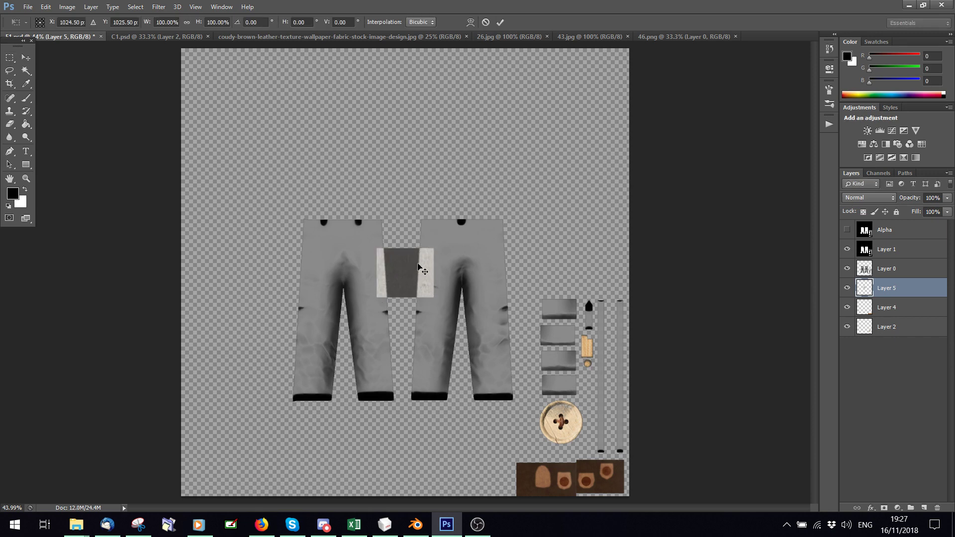
{"action": "left_click_drag", "start_coordinate": [426, 273], "coordinate": [633, 309]}
{"action": "left_click", "coordinate": [501, 22]}
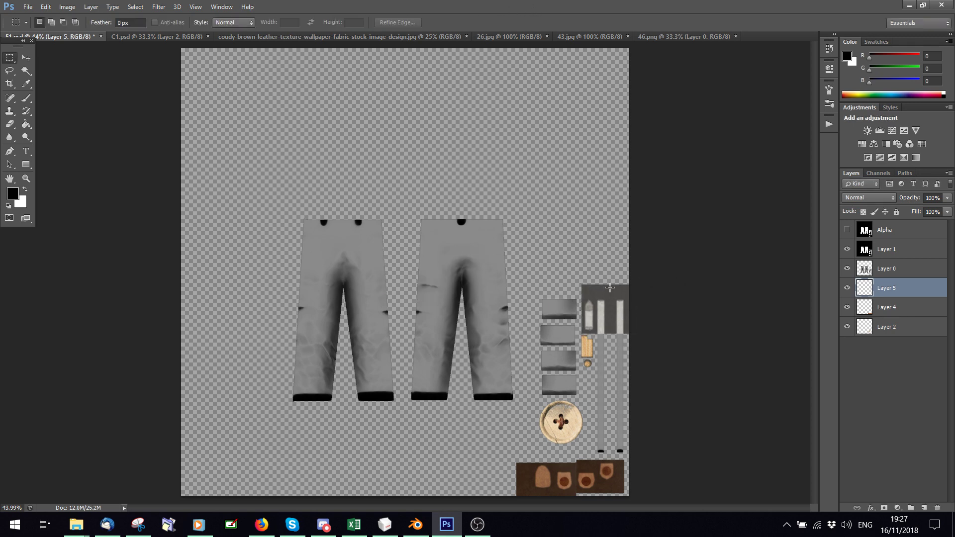
Step: Select the rotated fabric patch, duplicate it to a new layer, and place the copy over the next section of the straps
{"action": "left_click_drag", "start_coordinate": [566, 252], "coordinate": [706, 338]}
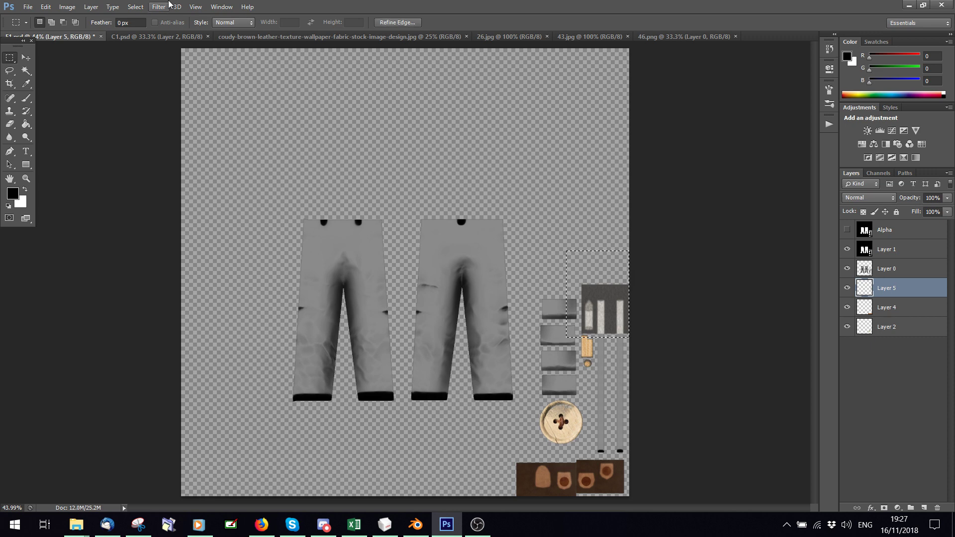
{"action": "key", "text": "ctrl+j"}
{"action": "left_click_drag", "start_coordinate": [619, 300], "coordinate": [626, 351], "text": "ctrl"}
{"action": "key", "text": "ctrl+t"}
{"action": "key", "text": "Return"}
{"action": "key", "text": "m"}
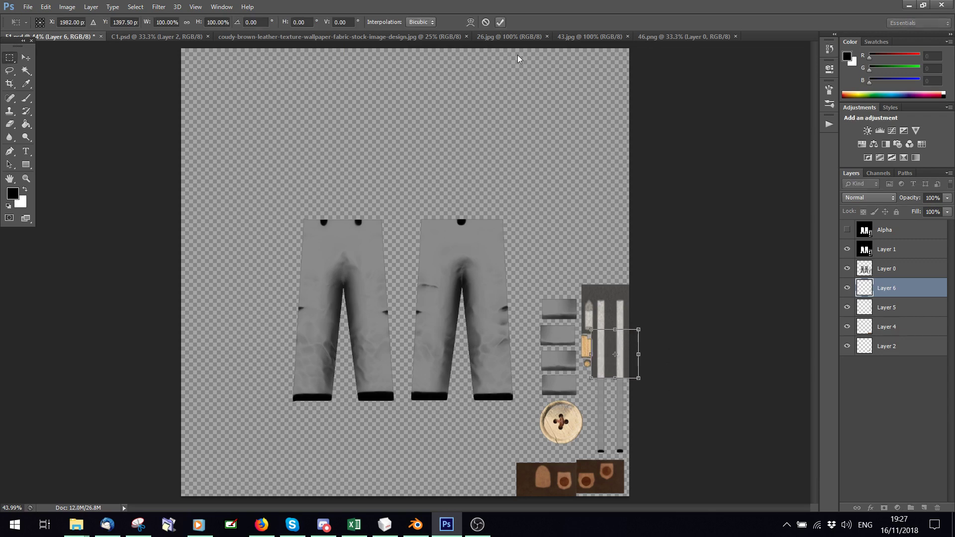
Step: Paste two more rotated fabric patches and place them one below the other to cover the straps down to their lower ends
{"action": "key", "text": "ctrl+v"}
{"action": "key", "text": "ctrl+t"}
{"action": "left_click_drag", "start_coordinate": [413, 278], "coordinate": [625, 404]}
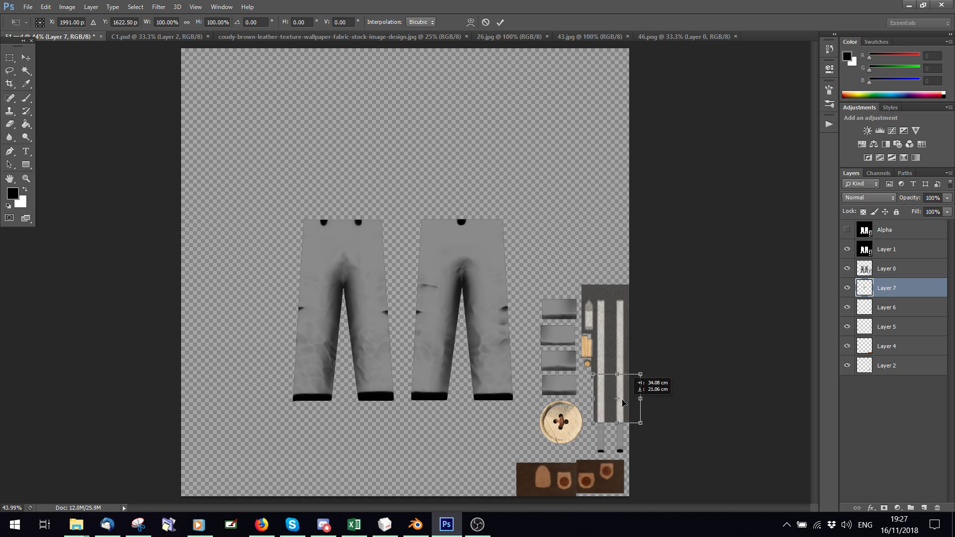
{"action": "left_click", "coordinate": [501, 22]}
{"action": "key", "text": "ctrl+v"}
{"action": "key", "text": "ctrl+t"}
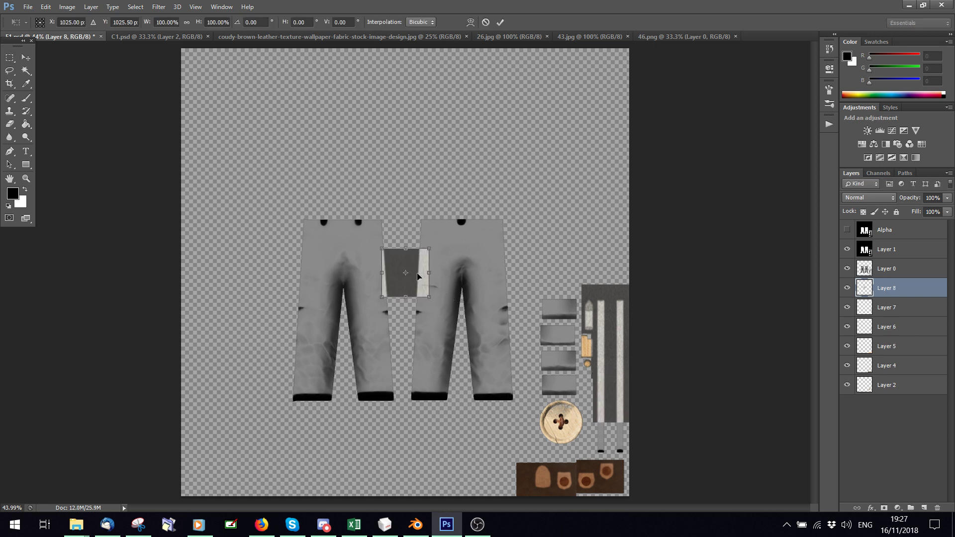
{"action": "left_click_drag", "start_coordinate": [419, 249], "coordinate": [629, 410]}
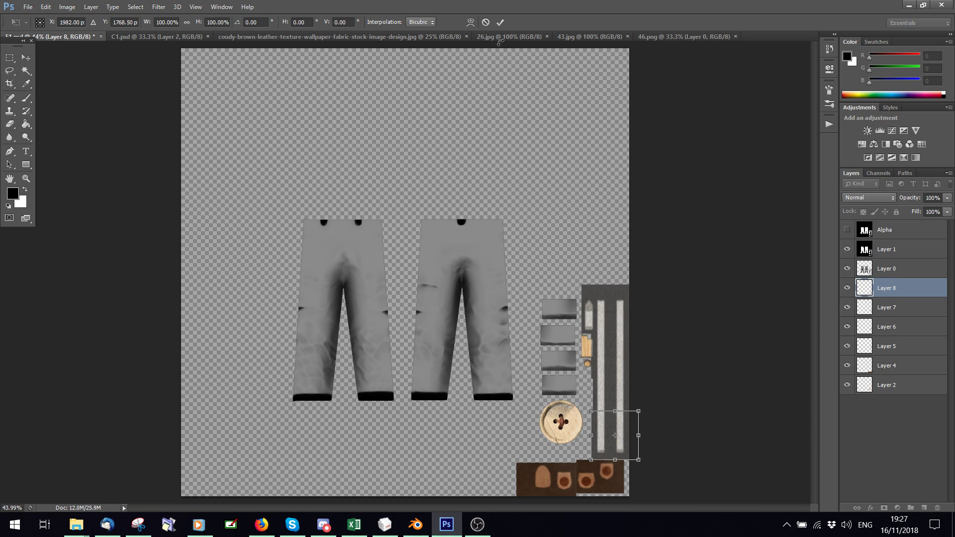
{"action": "left_click", "coordinate": [501, 22]}
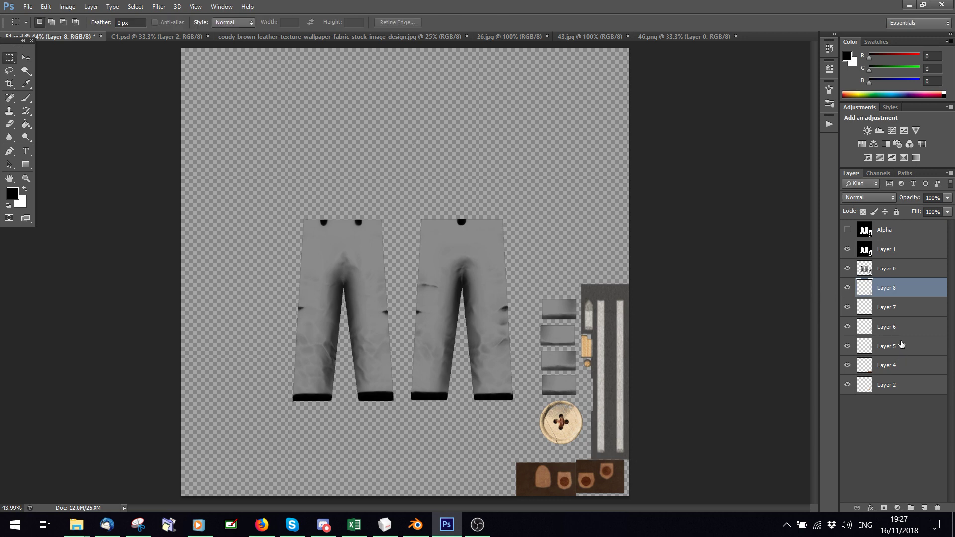
Step: Merge the four strap fabric layers into one layer and save the document
{"action": "right_click", "coordinate": [902, 344]}
{"action": "left_click", "coordinate": [792, 342]}
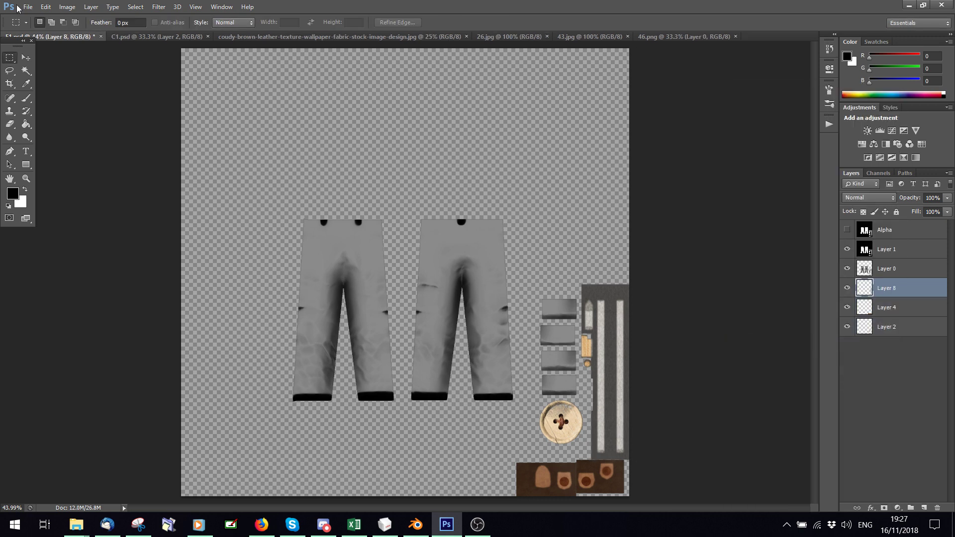
{"action": "left_click", "coordinate": [28, 7]}
{"action": "left_click", "coordinate": [35, 143]}
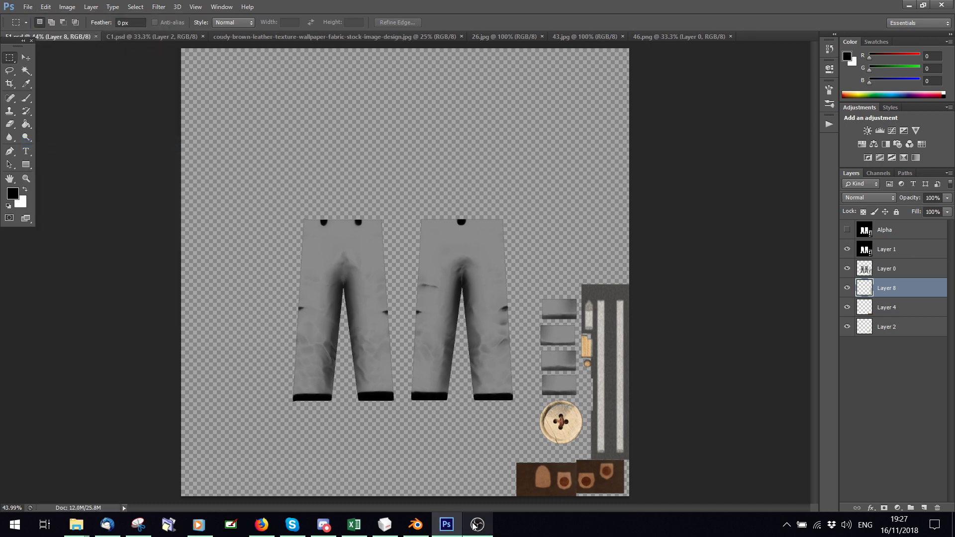
Step: Switch to Blender, check the strap fabric on the model in rendered shading, restore solid shading and return to Photoshop
{"action": "left_click", "coordinate": [416, 525]}
{"action": "left_click", "coordinate": [232, 455]}
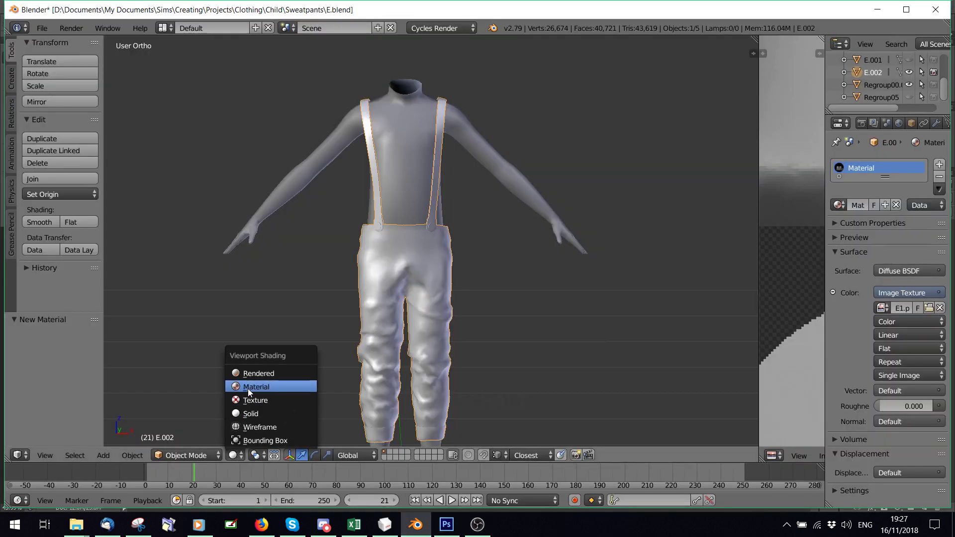
{"action": "left_click", "coordinate": [239, 388]}
{"action": "left_click", "coordinate": [233, 455]}
{"action": "left_click", "coordinate": [239, 371]}
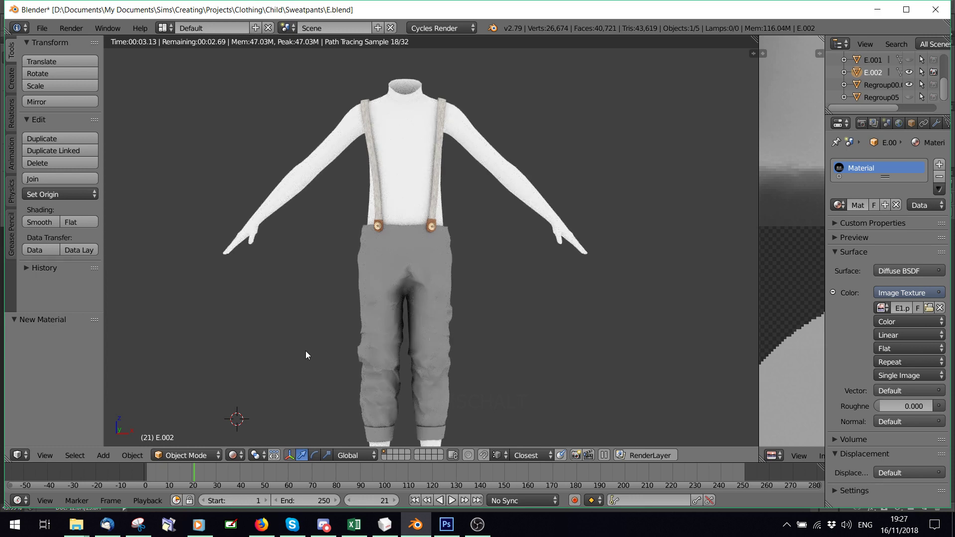
{"action": "key", "text": "shift+z"}
{"action": "key", "text": "alt+Tab"}
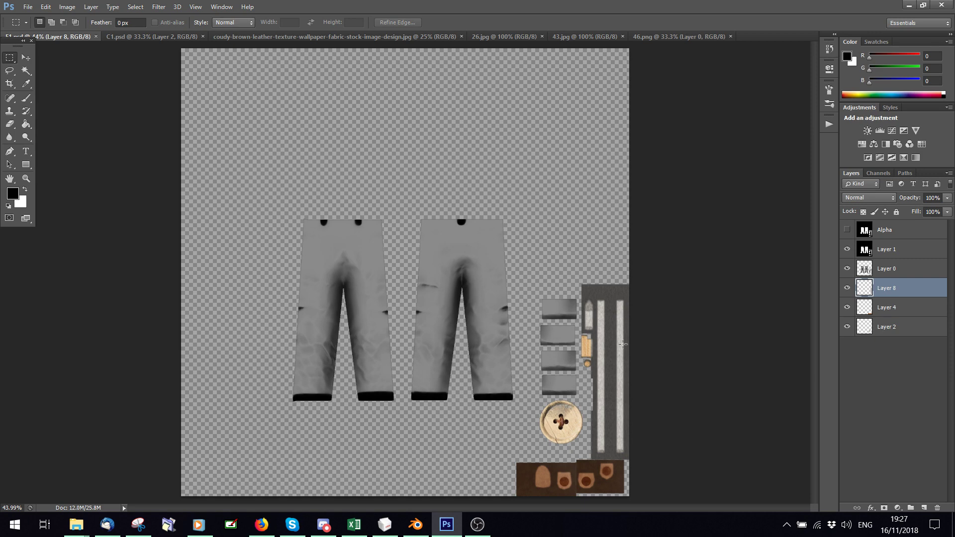
Step: Paste the fabric patch, rotate it 90 degrees, and place it over the uppermost of the four trouser cuff pieces
{"action": "key", "text": "ctrl+v"}
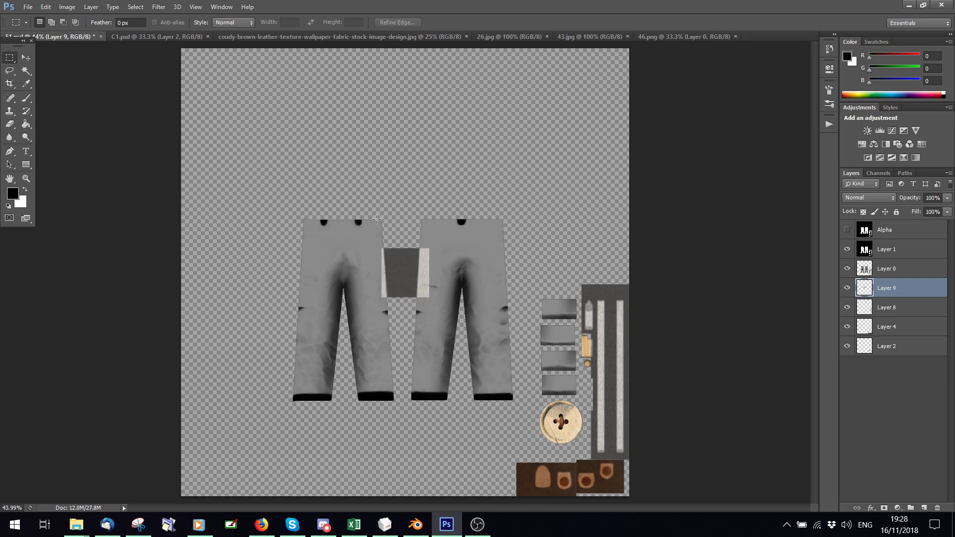
{"action": "key", "text": "ctrl+t"}
{"action": "left_click", "coordinate": [263, 24]}
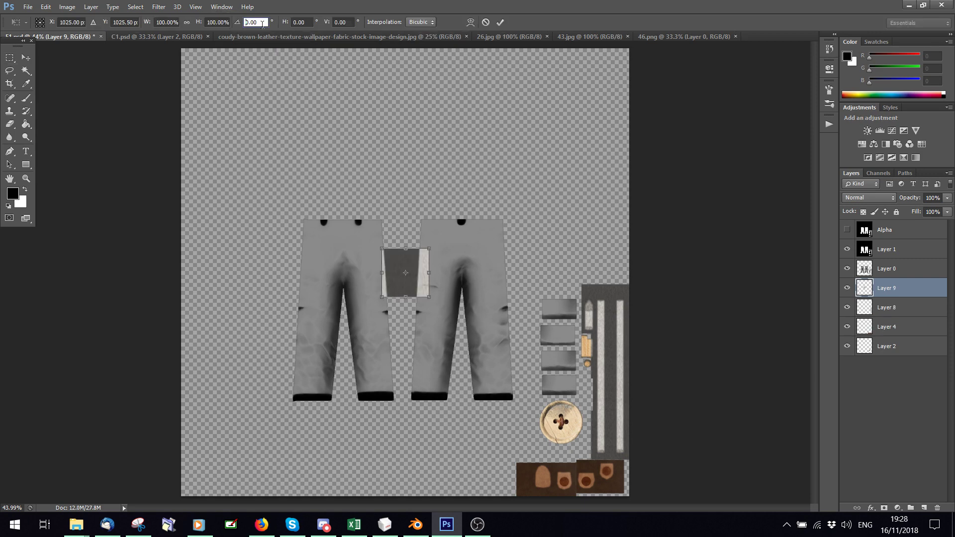
{"action": "type", "text": "90"}
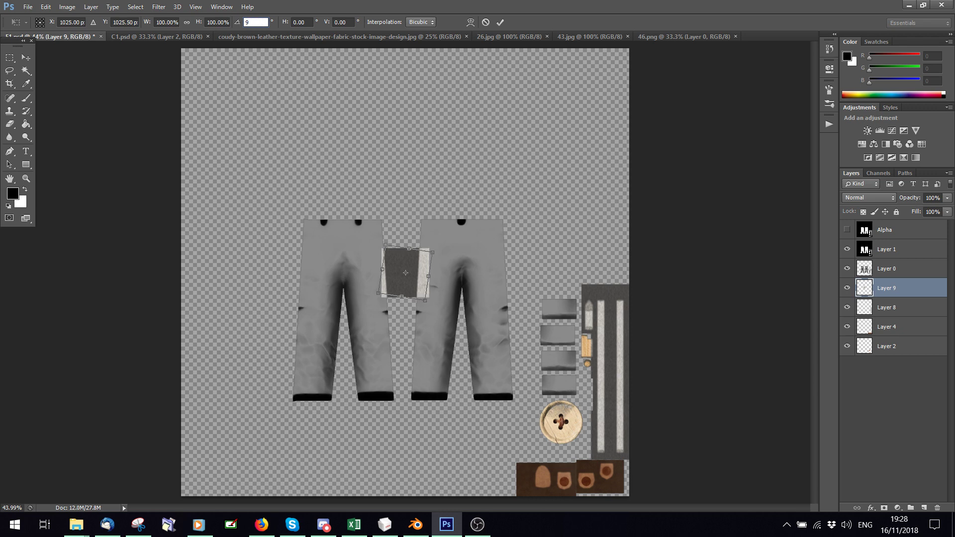
{"action": "left_click", "coordinate": [501, 22]}
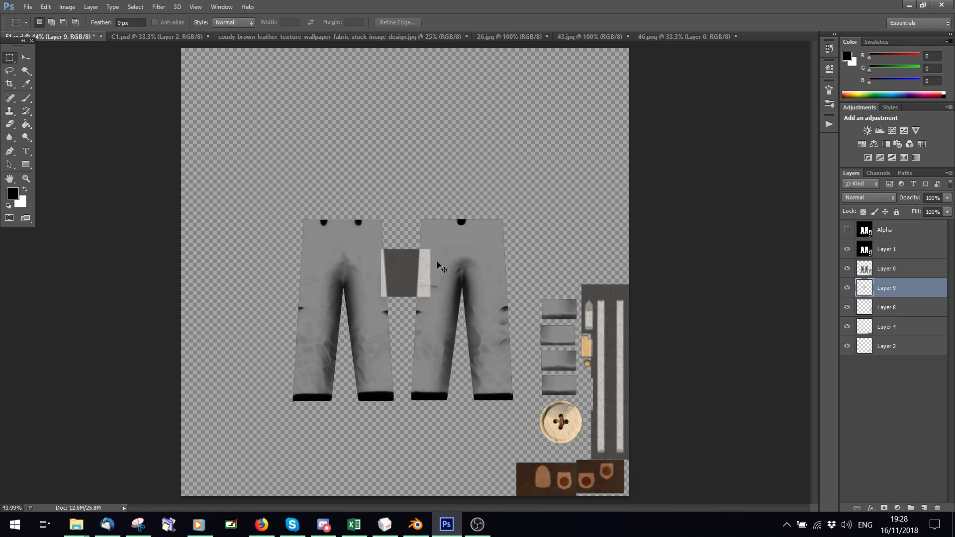
{"action": "key", "text": "ctrl+t"}
{"action": "left_click_drag", "start_coordinate": [423, 270], "coordinate": [575, 299]}
{"action": "key", "text": "Return"}
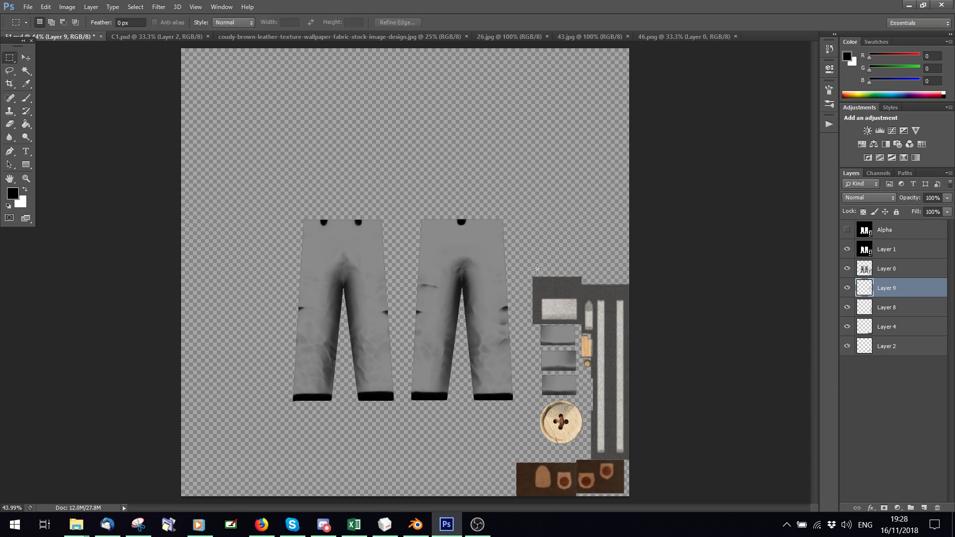
Step: Duplicate the fabric patch twice to cover the remaining cuff pieces down to the large button, and save the document
{"action": "left_click_drag", "start_coordinate": [528, 263], "coordinate": [568, 344]}
{"action": "key", "text": "ctrl+j"}
{"action": "key", "text": "ctrl+t"}
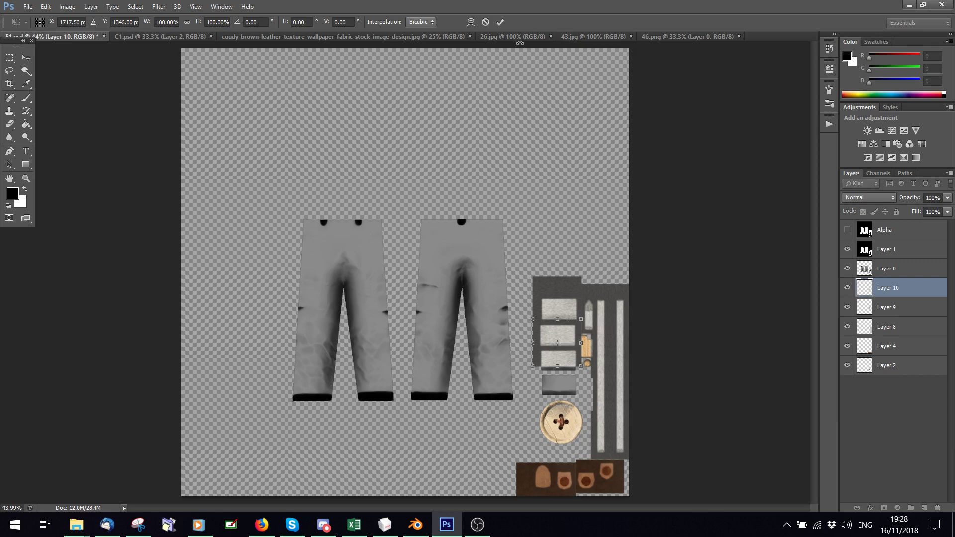
{"action": "key", "text": "Return"}
{"action": "key", "text": "ctrl+j"}
{"action": "left_click_drag", "start_coordinate": [550, 237], "coordinate": [576, 388], "text": "ctrl"}
{"action": "key", "text": "ctrl+t"}
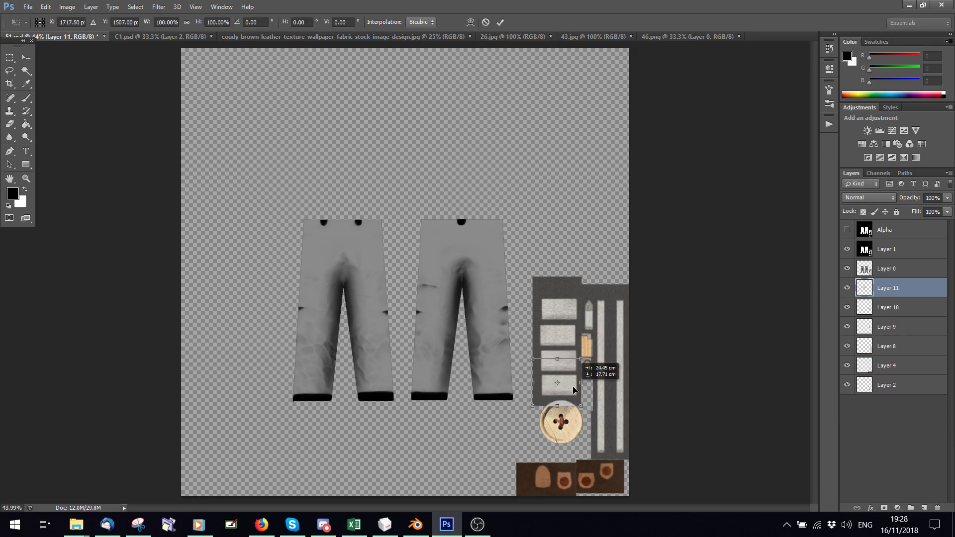
{"action": "key", "text": "Return"}
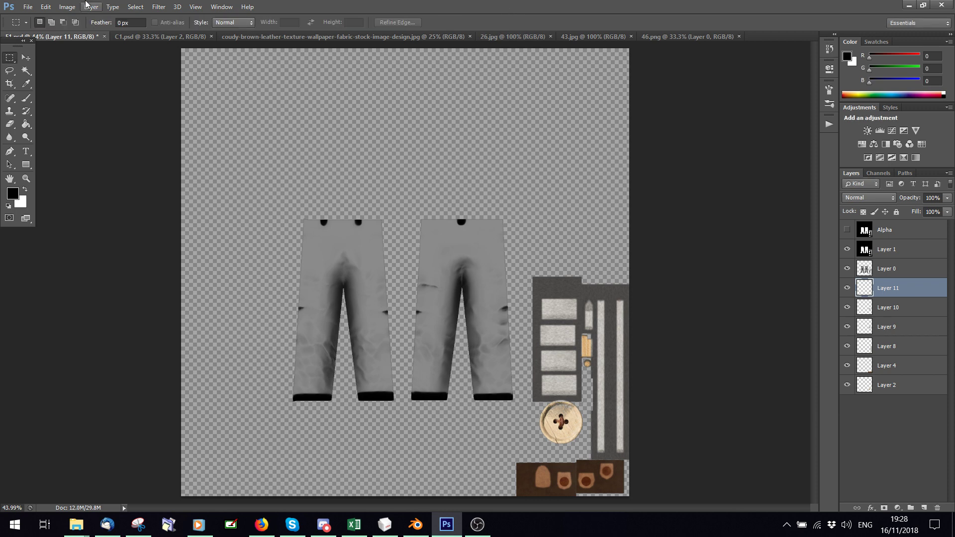
{"action": "left_click", "coordinate": [28, 7]}
{"action": "left_click", "coordinate": [49, 145]}
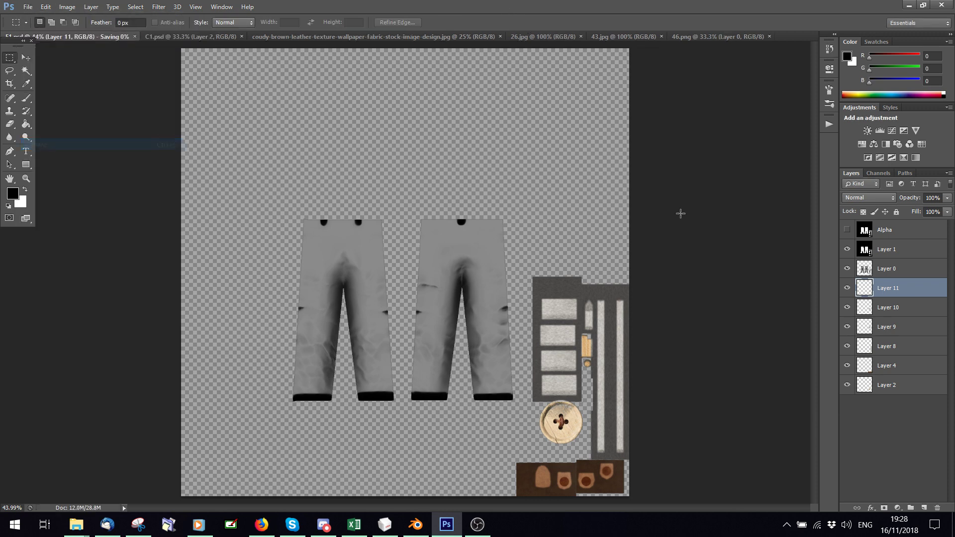
Step: Switch to Blender, examine the fabric on the trouser cuffs in rendered shading, restore solid shading and return to Photoshop
{"action": "left_click", "coordinate": [416, 524]}
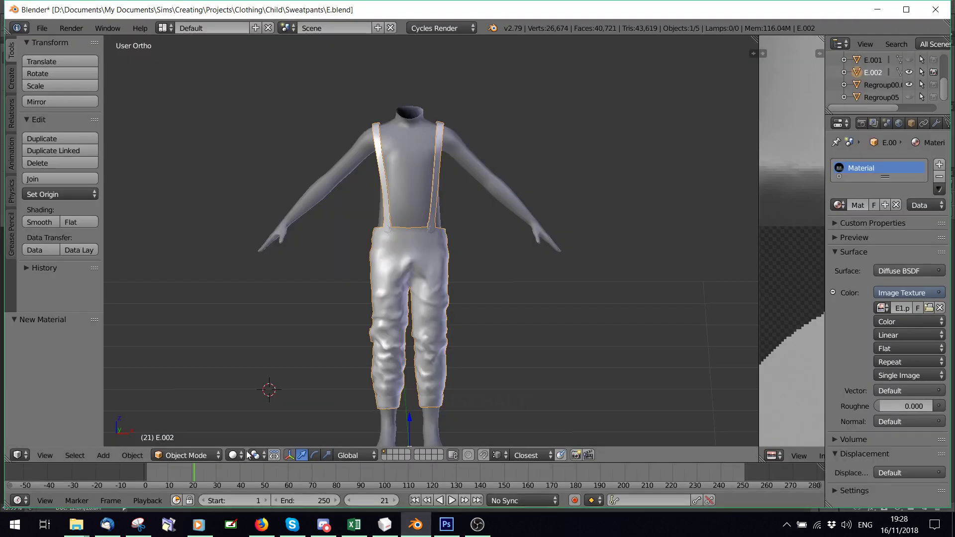
{"action": "left_click", "coordinate": [233, 456]}
{"action": "left_click", "coordinate": [263, 386]}
{"action": "left_click", "coordinate": [242, 453]}
{"action": "left_click", "coordinate": [243, 366]}
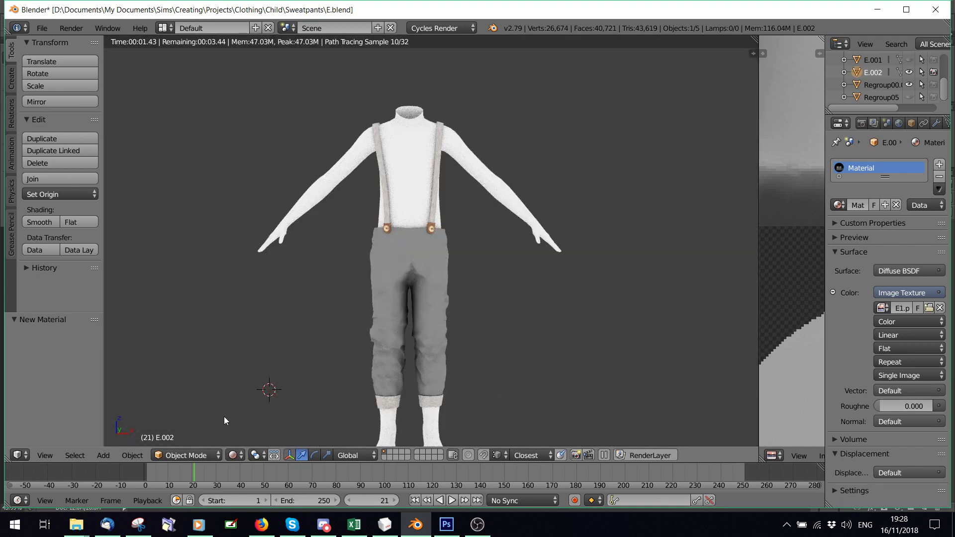
{"action": "key", "text": "shift+z"}
{"action": "left_click", "coordinate": [446, 524]}
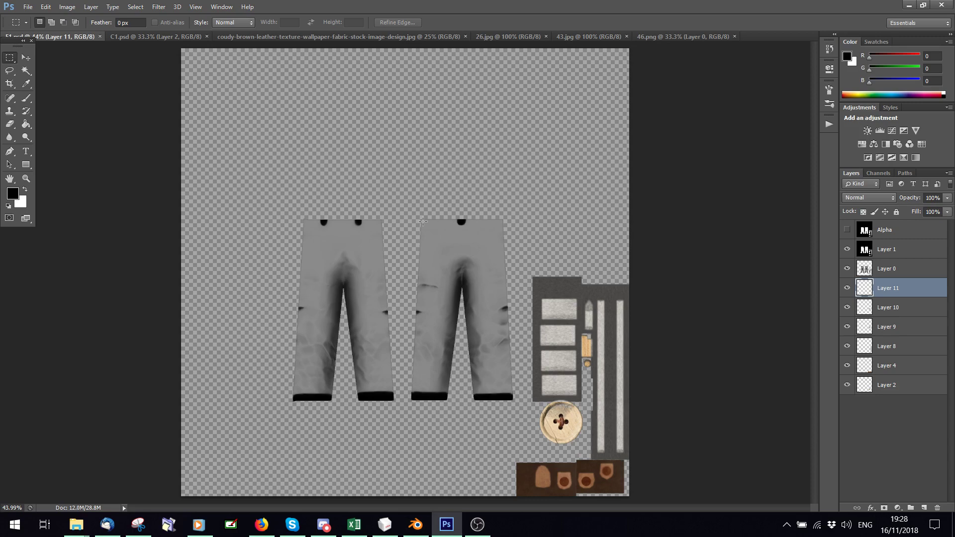
Step: Switch to Firefox, look through the open H&M jeans pages, and copy the Skinny Fit Lined Jeans product image's location
{"action": "left_click", "coordinate": [261, 524]}
{"action": "left_click", "coordinate": [719, 10]}
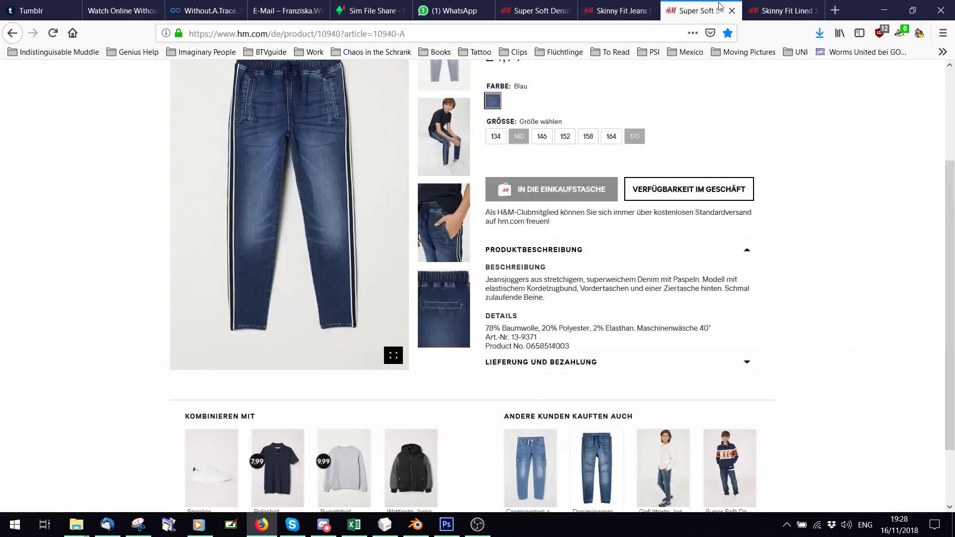
{"action": "left_click", "coordinate": [652, 7]}
{"action": "left_click", "coordinate": [778, 11]}
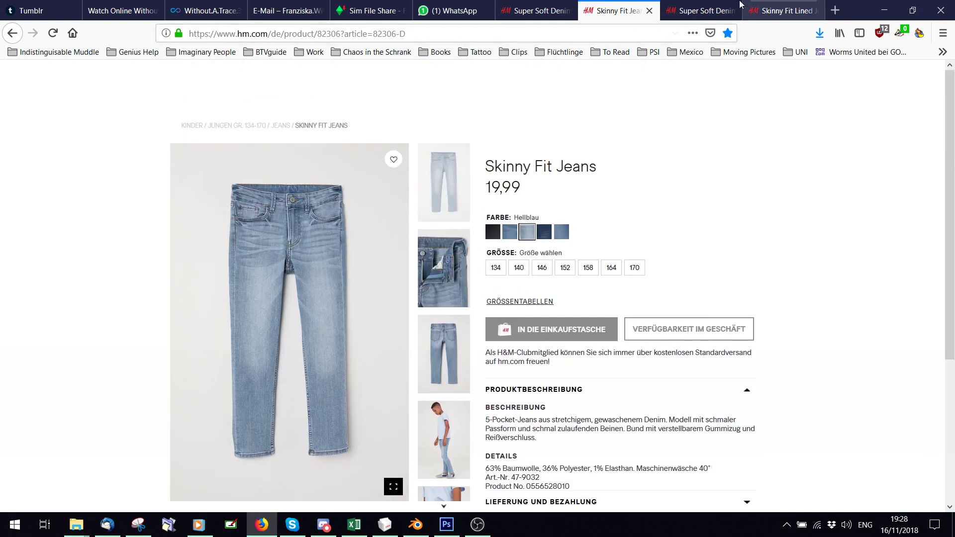
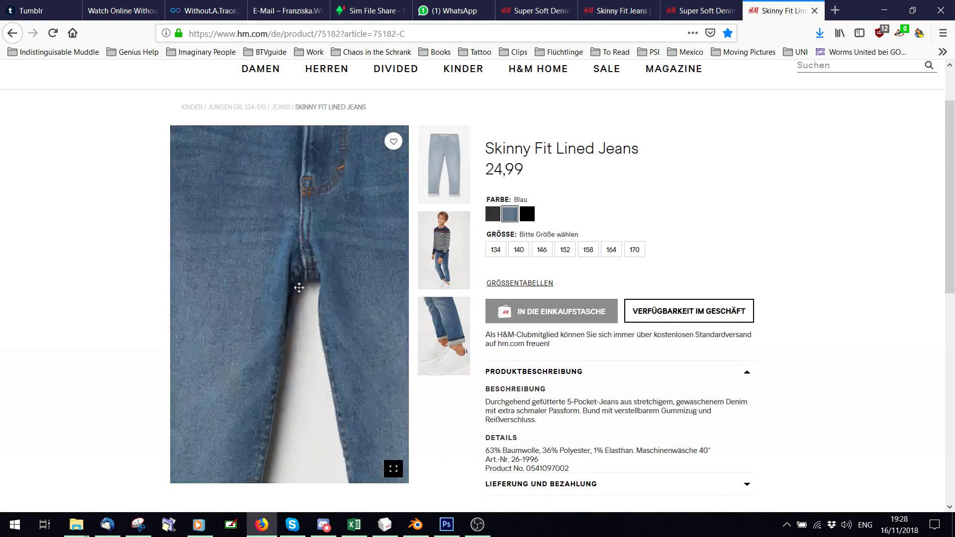
{"action": "right_click", "coordinate": [299, 248]}
{"action": "left_click", "coordinate": [341, 279]}
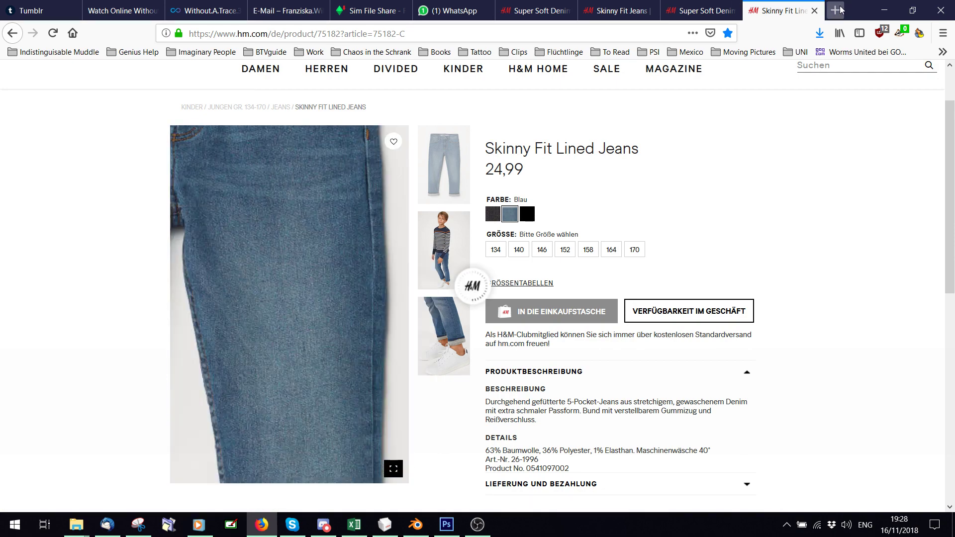
Step: Open the copied image location in a new browser tab and copy the full jeans image
{"action": "left_click", "coordinate": [832, 10]}
{"action": "key", "text": "ctrl+v"}
{"action": "key", "text": "Return"}
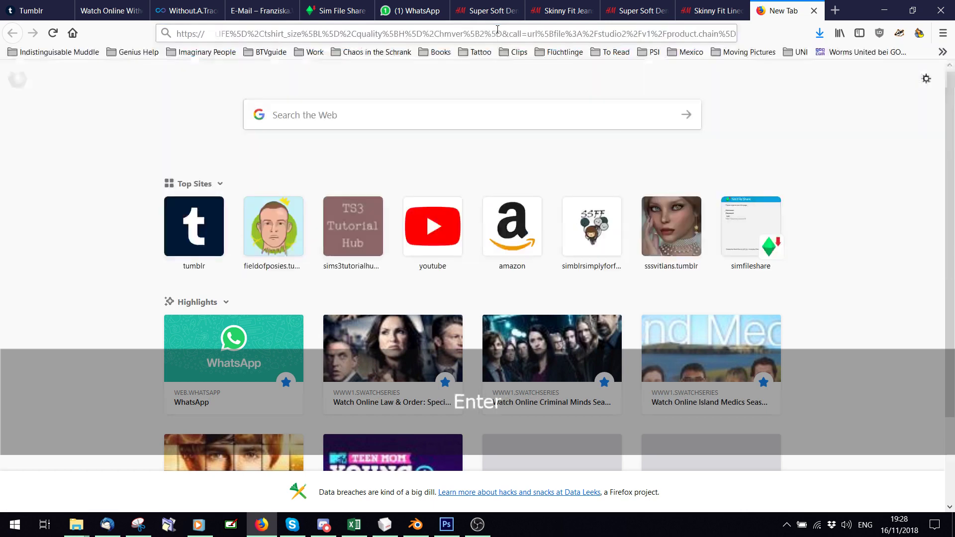
{"action": "right_click", "coordinate": [500, 174]}
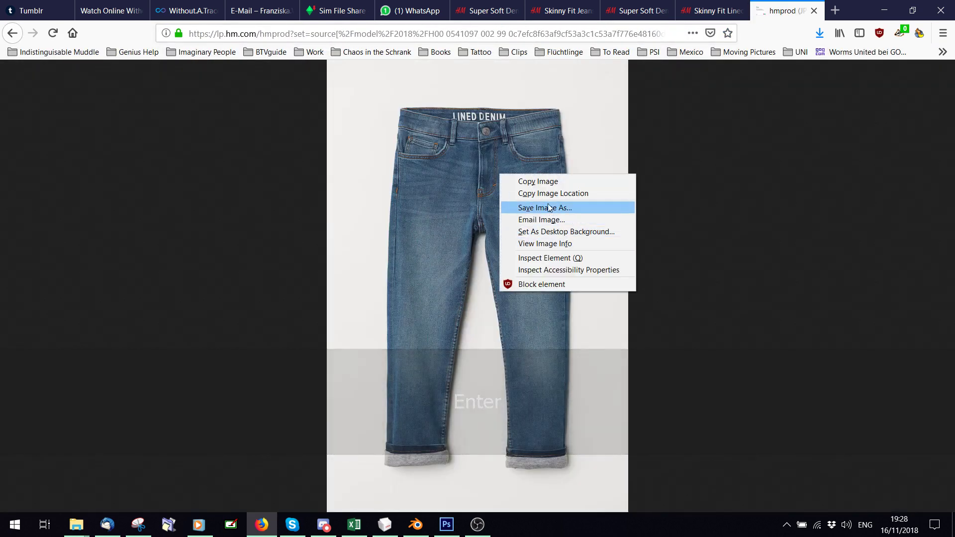
{"action": "left_click", "coordinate": [544, 182]}
Step: Switch to Photoshop, paste the jeans image as a new layer, and delete its background with the Magic Wand
{"action": "left_click", "coordinate": [447, 524]}
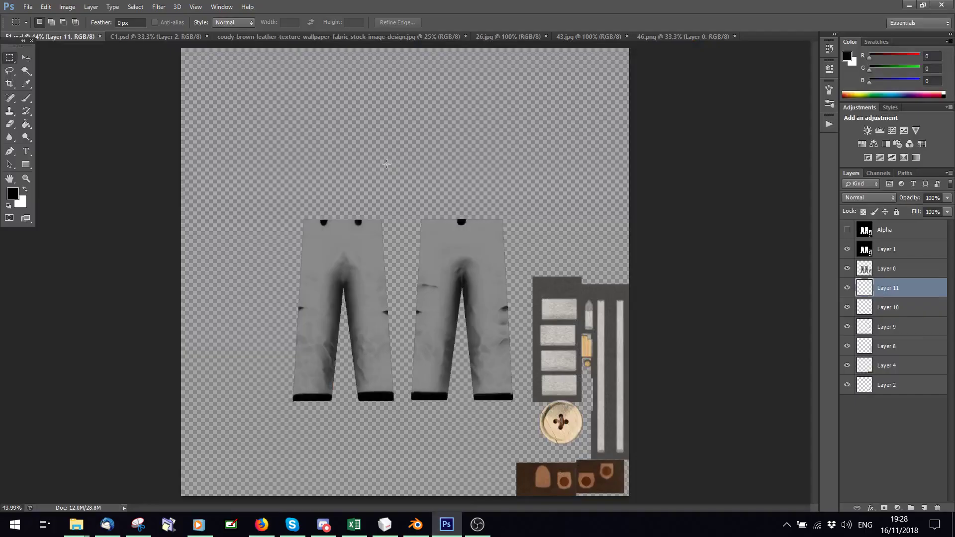
{"action": "key", "text": "ctrl+v"}
{"action": "left_click", "coordinate": [26, 70]}
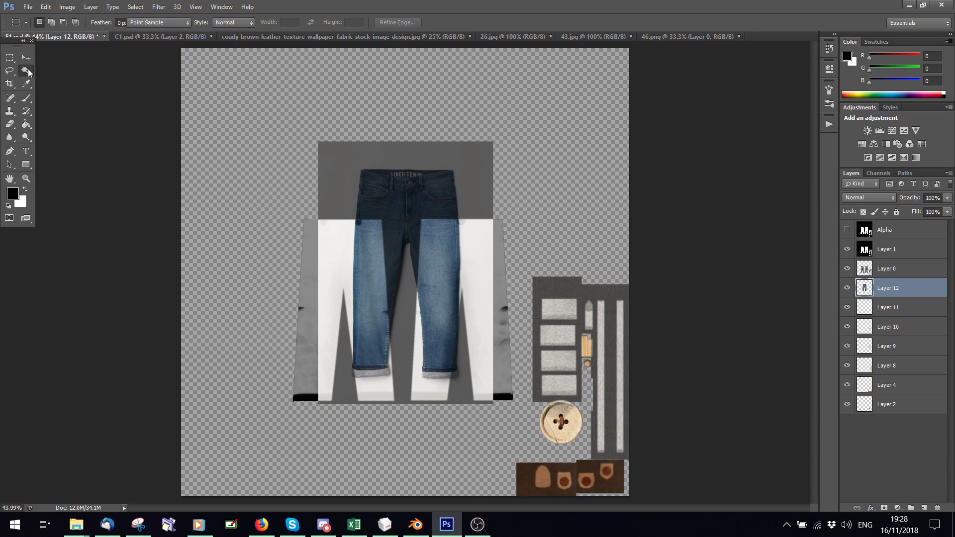
{"action": "left_click", "coordinate": [343, 188]}
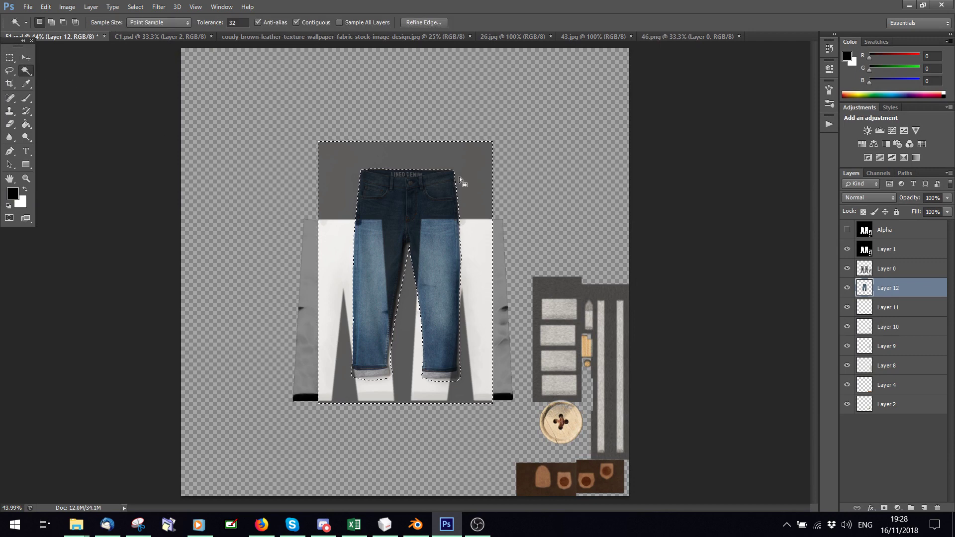
{"action": "key", "text": "Delete"}
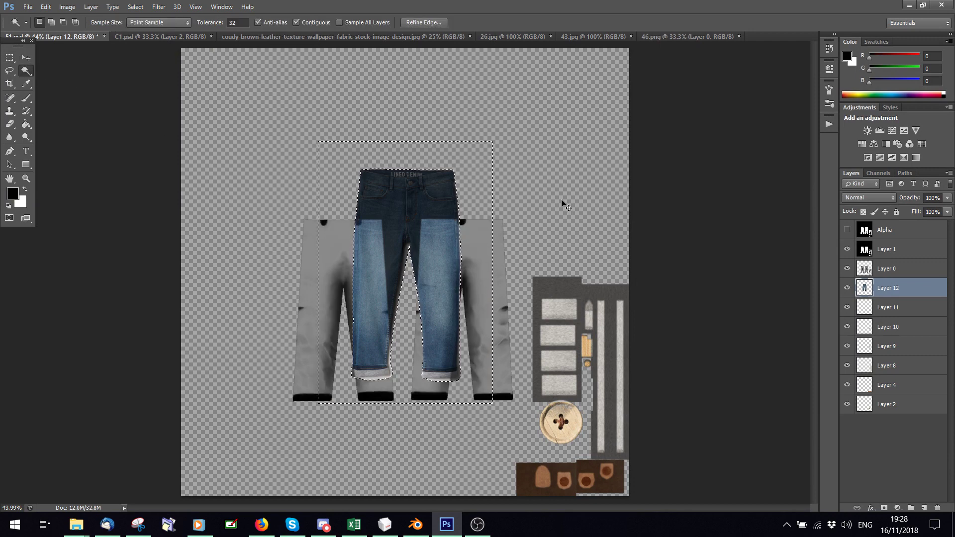
{"action": "key", "text": "ctrl+d"}
Step: Place the jeans over the front trouser piece and scale them to about 93% width and 96% height
{"action": "key", "text": "ctrl+t"}
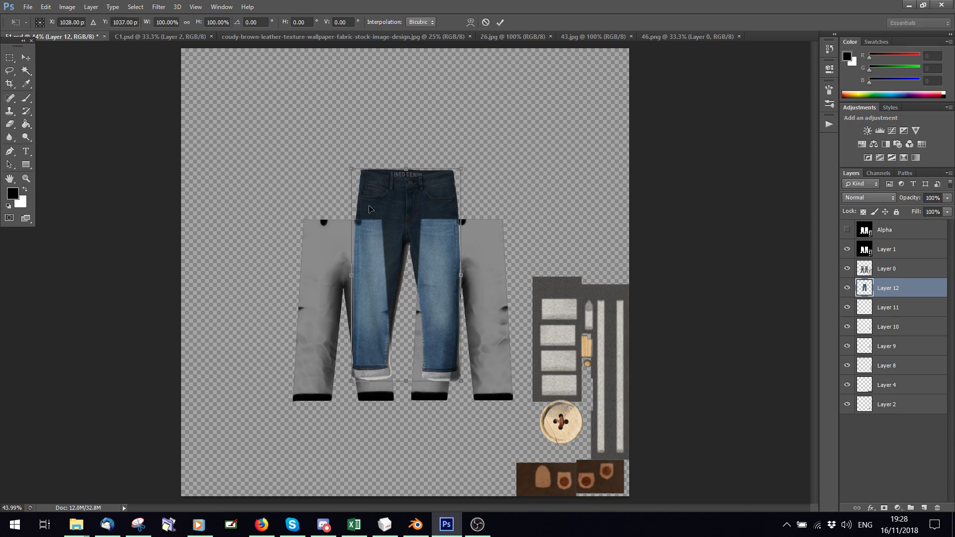
{"action": "left_click_drag", "start_coordinate": [432, 199], "coordinate": [375, 238]}
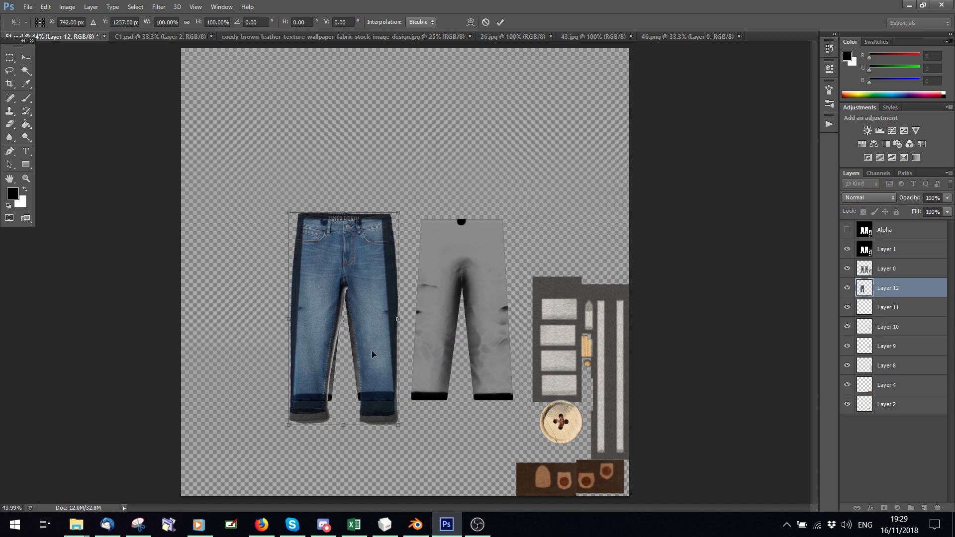
{"action": "left_click_drag", "start_coordinate": [348, 428], "coordinate": [348, 416]}
{"action": "left_click_drag", "start_coordinate": [400, 315], "coordinate": [394, 315]}
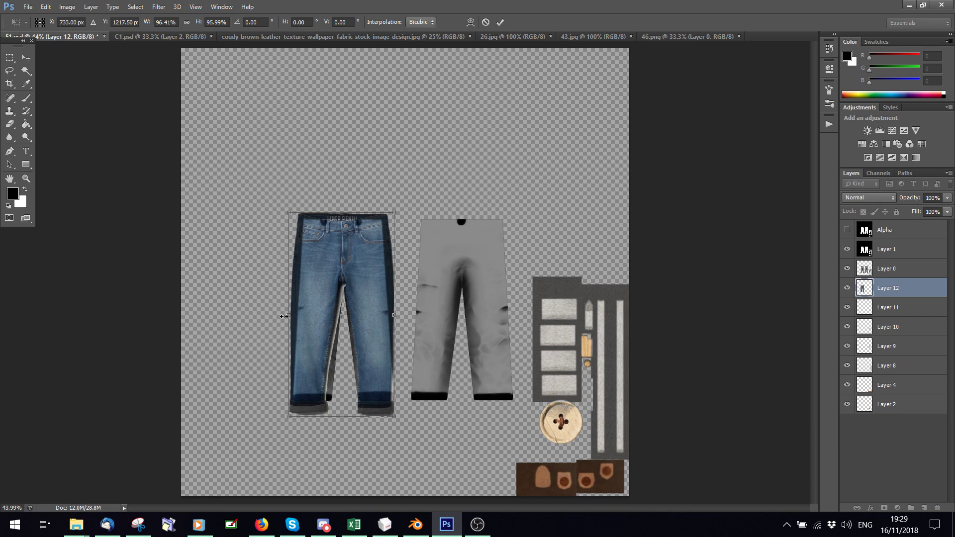
{"action": "left_click_drag", "start_coordinate": [283, 316], "coordinate": [292, 316]}
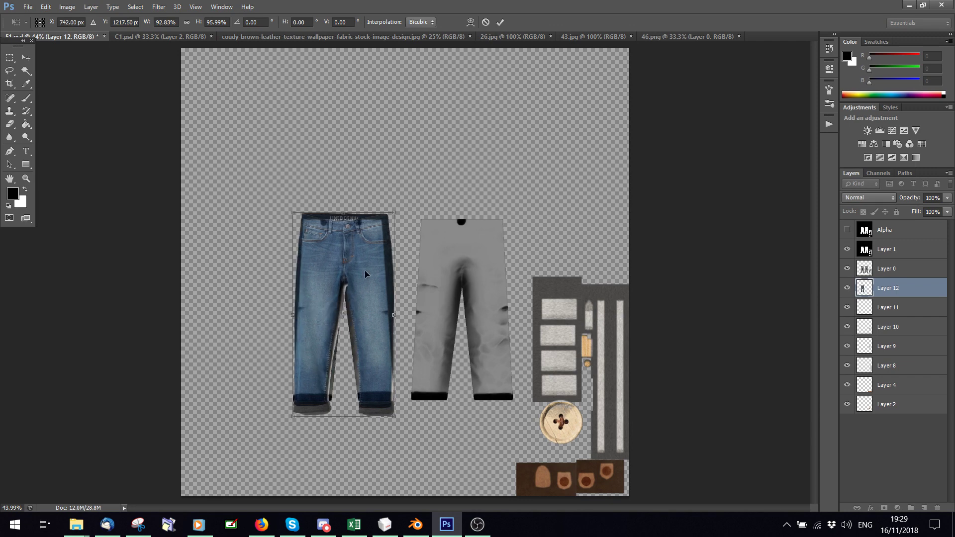
{"action": "left_click", "coordinate": [500, 22]}
Step: Warp the waistband of the front jeans on Layer 12 so its upper edge arches above the trouser piece
{"action": "left_click", "coordinate": [196, 7]}
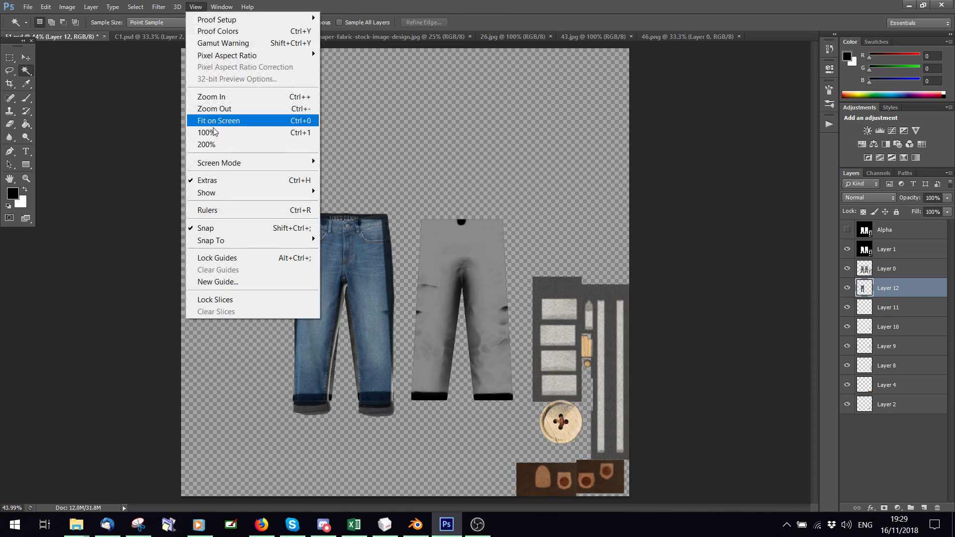
{"action": "left_click", "coordinate": [205, 120]}
{"action": "scroll", "coordinate": [337, 257], "scroll_direction": "down", "scroll_amount": 2}
{"action": "scroll", "coordinate": [336, 257], "scroll_direction": "down", "scroll_amount": 1}
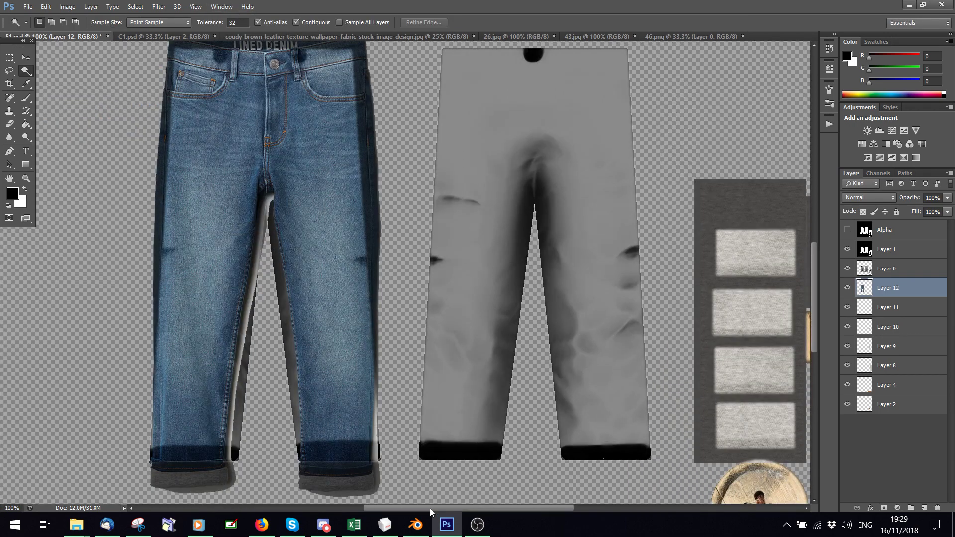
{"action": "scroll", "coordinate": [270, 214], "scroll_direction": "left", "scroll_amount": 3}
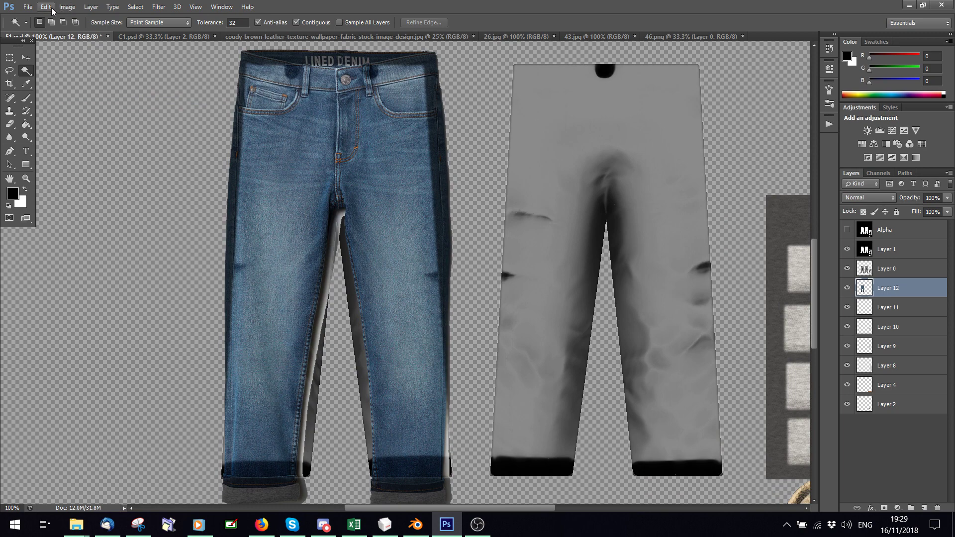
{"action": "left_click", "coordinate": [46, 7]}
{"action": "mouse_move", "coordinate": [149, 253]}
{"action": "left_click", "coordinate": [245, 329]}
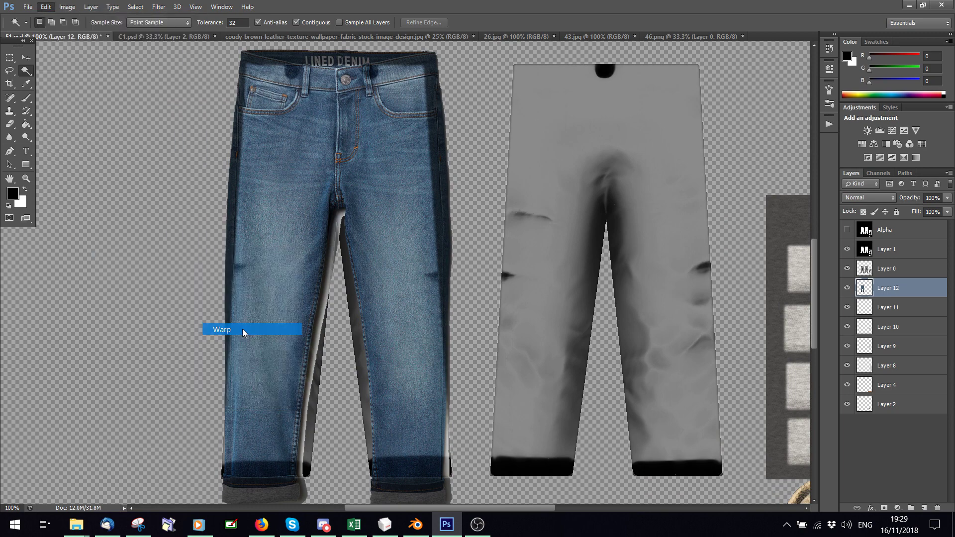
{"action": "scroll", "coordinate": [355, 189], "scroll_direction": "up", "scroll_amount": 2}
{"action": "left_click_drag", "start_coordinate": [343, 127], "coordinate": [339, 114]}
{"action": "left_click_drag", "start_coordinate": [219, 91], "coordinate": [221, 106]}
{"action": "left_click_drag", "start_coordinate": [452, 90], "coordinate": [451, 109]}
{"action": "left_click_drag", "start_coordinate": [296, 77], "coordinate": [297, 80]}
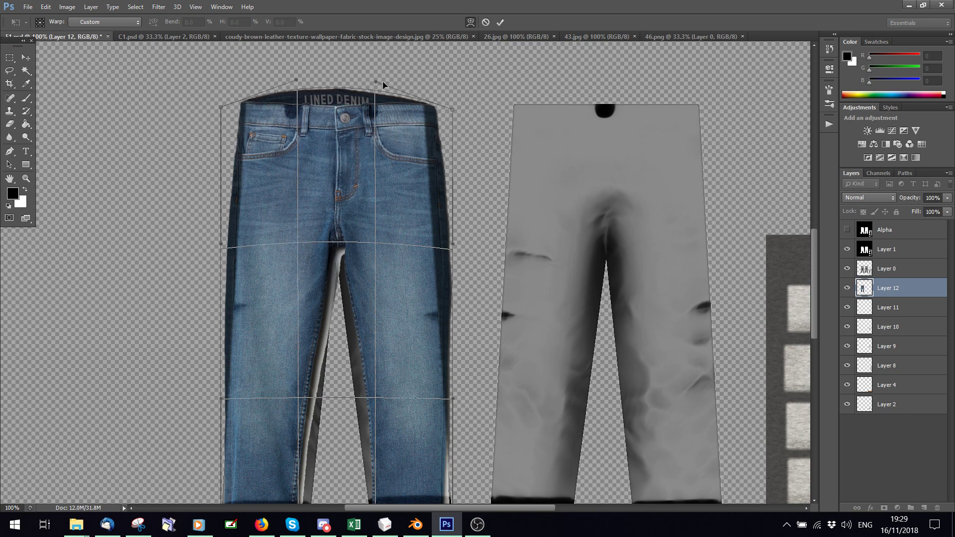
{"action": "left_click_drag", "start_coordinate": [383, 83], "coordinate": [375, 78]}
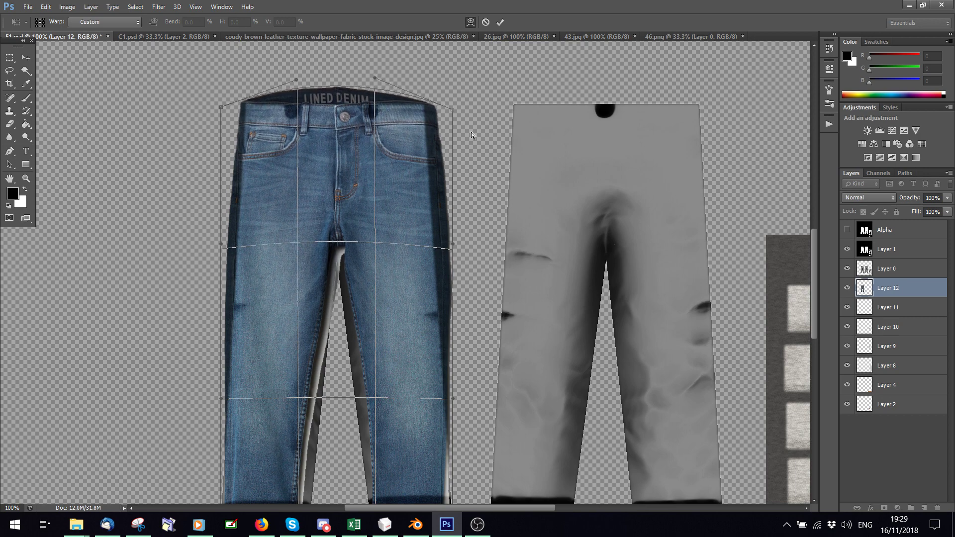
Step: Warp the outer sides of the jeans from waist to knees to follow the outline of the front trouser piece
{"action": "left_click_drag", "start_coordinate": [454, 111], "coordinate": [448, 113]}
{"action": "scroll", "coordinate": [458, 205], "scroll_direction": "down", "scroll_amount": 2}
{"action": "left_click_drag", "start_coordinate": [453, 200], "coordinate": [432, 200]}
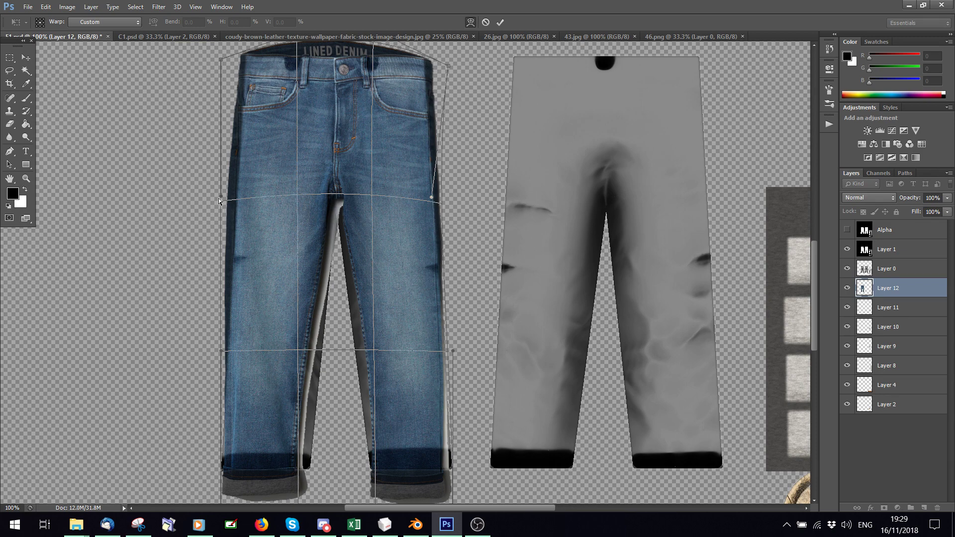
{"action": "left_click_drag", "start_coordinate": [219, 201], "coordinate": [232, 201]}
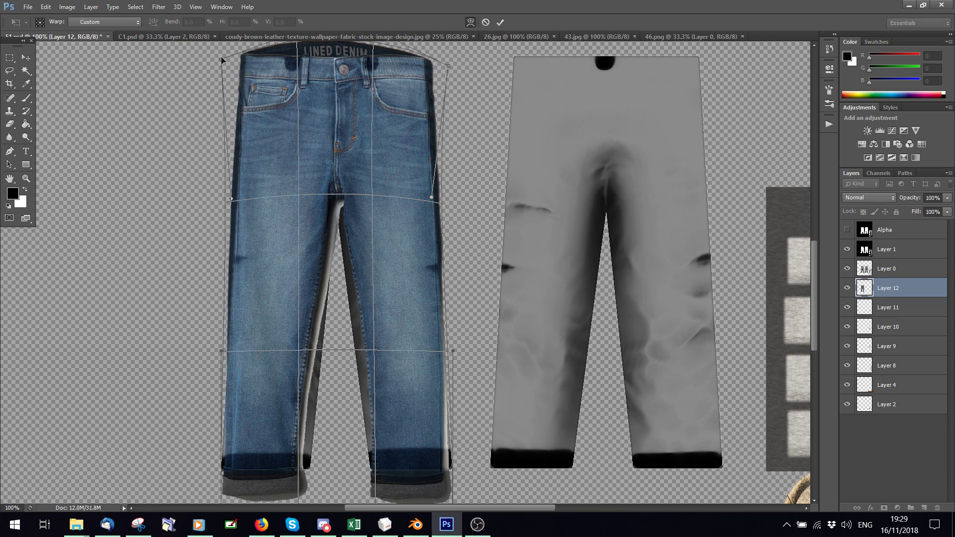
{"action": "left_click_drag", "start_coordinate": [222, 59], "coordinate": [226, 60]}
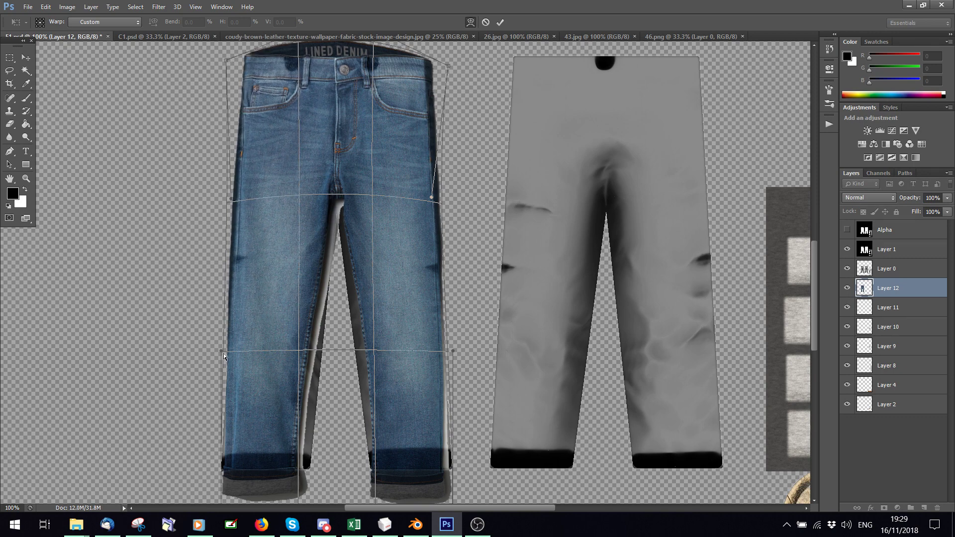
{"action": "left_click_drag", "start_coordinate": [223, 353], "coordinate": [226, 351]}
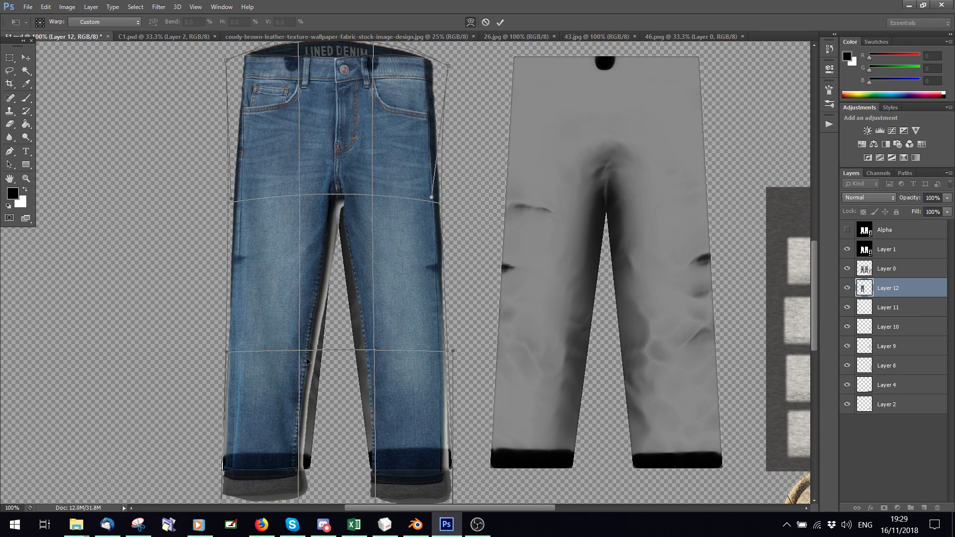
{"action": "left_click_drag", "start_coordinate": [453, 352], "coordinate": [455, 351]}
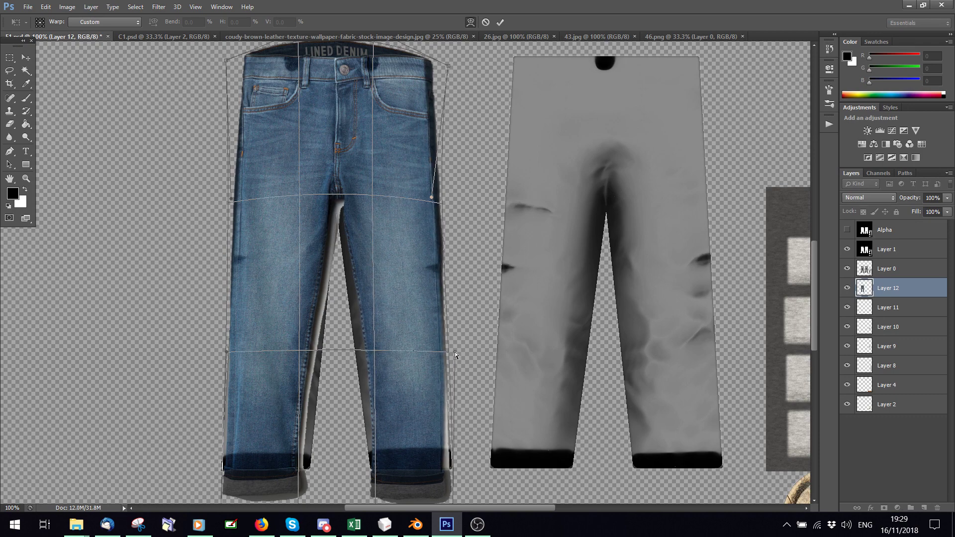
Step: Spread the jeans' hems outward and shift the inner leg area toward the left leg with the warp, then apply it
{"action": "scroll", "coordinate": [462, 423], "scroll_direction": "down", "scroll_amount": 3}
{"action": "left_click_drag", "start_coordinate": [455, 442], "coordinate": [468, 439]}
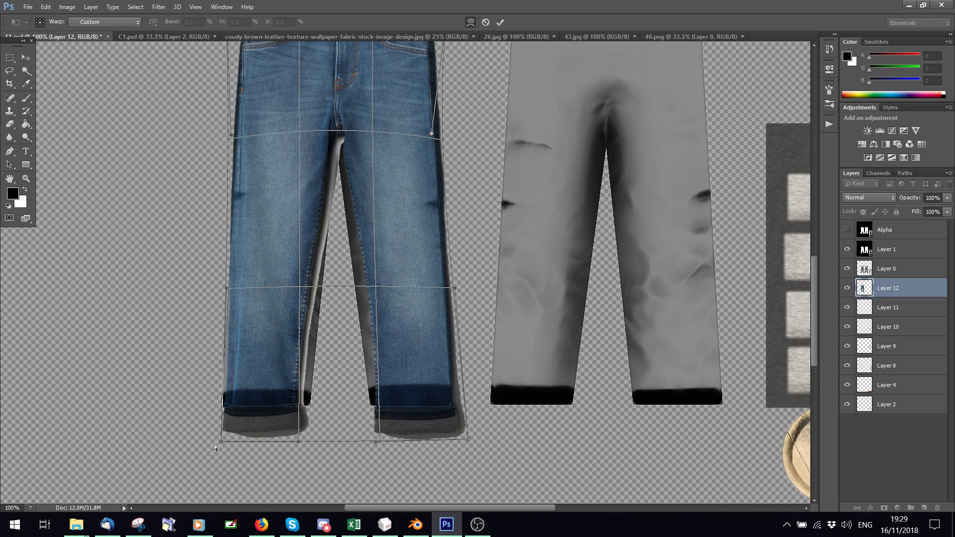
{"action": "left_click_drag", "start_coordinate": [221, 442], "coordinate": [214, 442]}
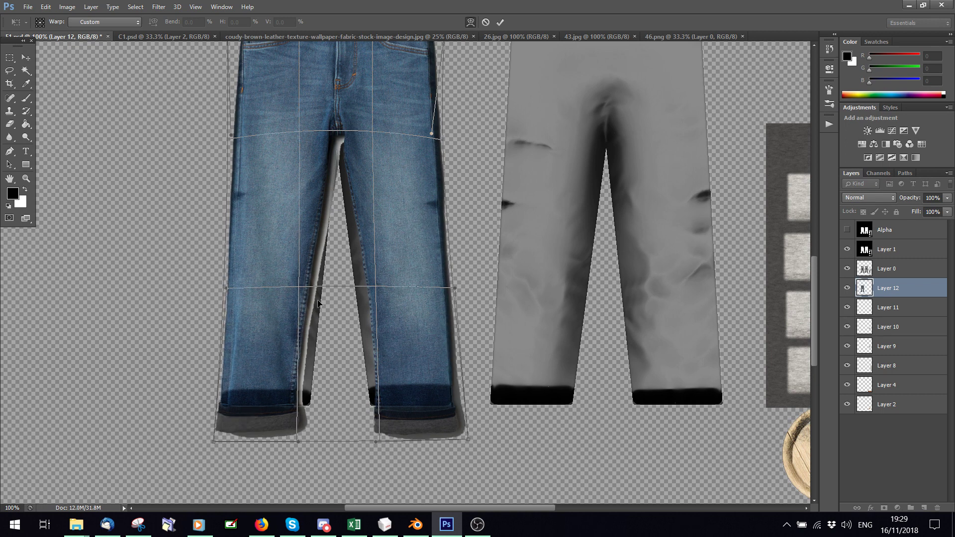
{"action": "left_click_drag", "start_coordinate": [372, 297], "coordinate": [356, 297]}
{"action": "left_click_drag", "start_coordinate": [279, 297], "coordinate": [318, 294]}
{"action": "left_click_drag", "start_coordinate": [308, 292], "coordinate": [297, 295]}
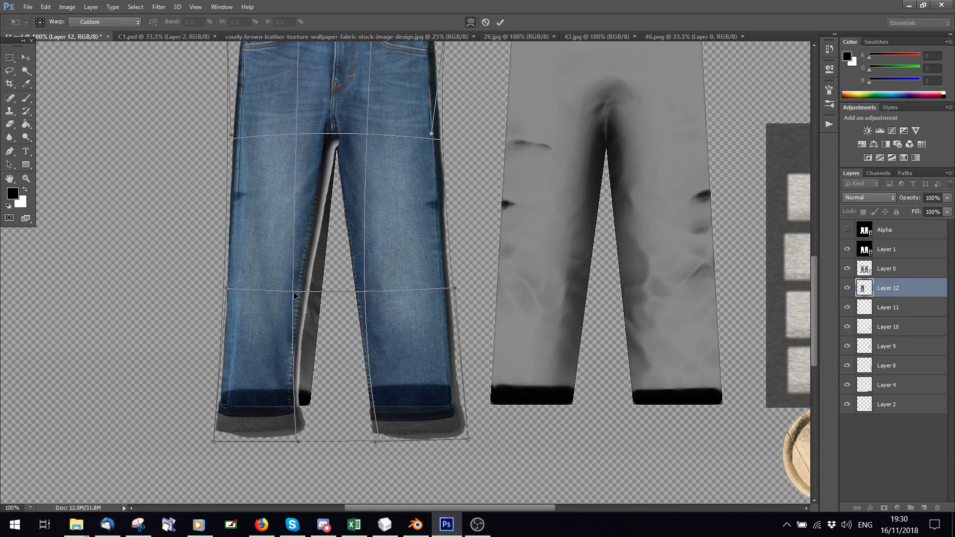
{"action": "scroll", "coordinate": [325, 224], "scroll_direction": "up", "scroll_amount": 3}
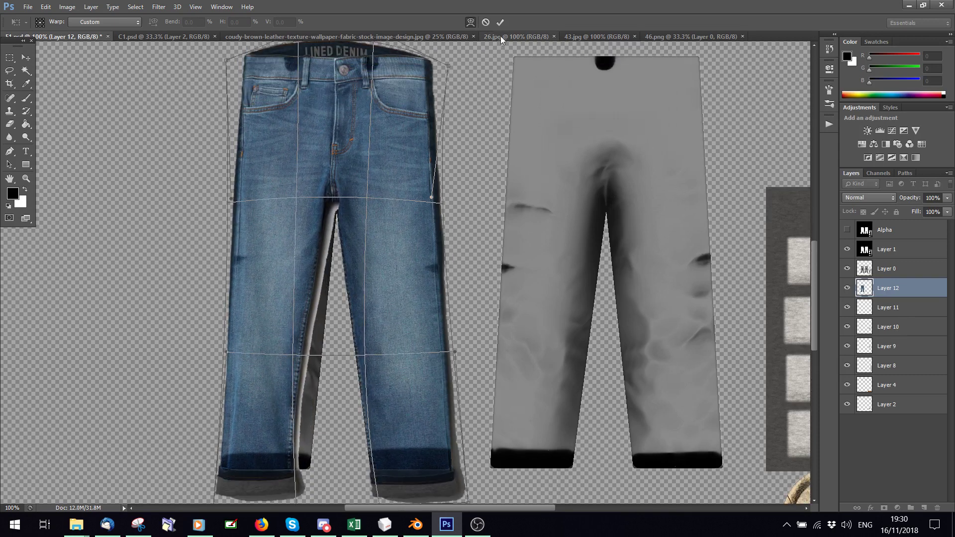
{"action": "left_click", "coordinate": [501, 22]}
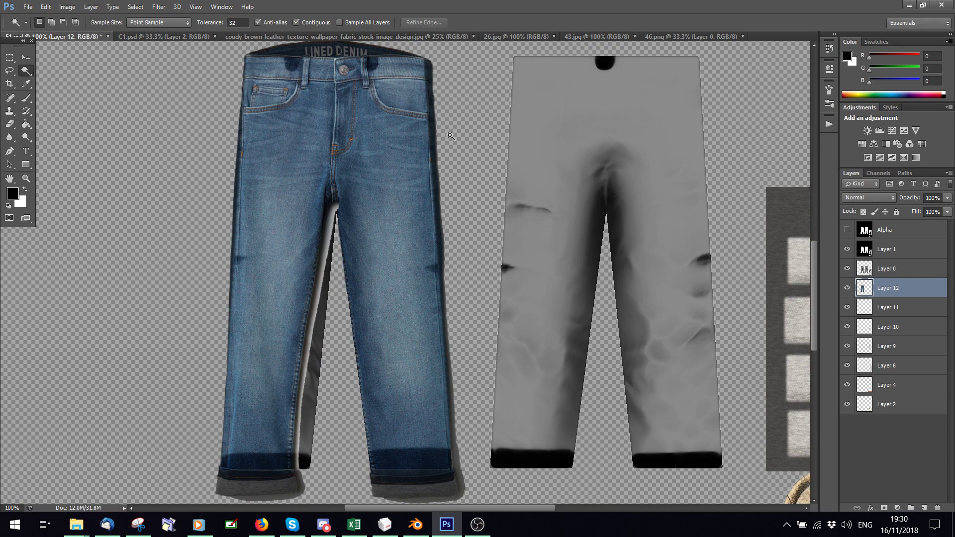
Step: Duplicate Layer 12 as Layer 12 copy within E1.psd
{"action": "right_click", "coordinate": [883, 286]}
{"action": "left_click", "coordinate": [762, 128]}
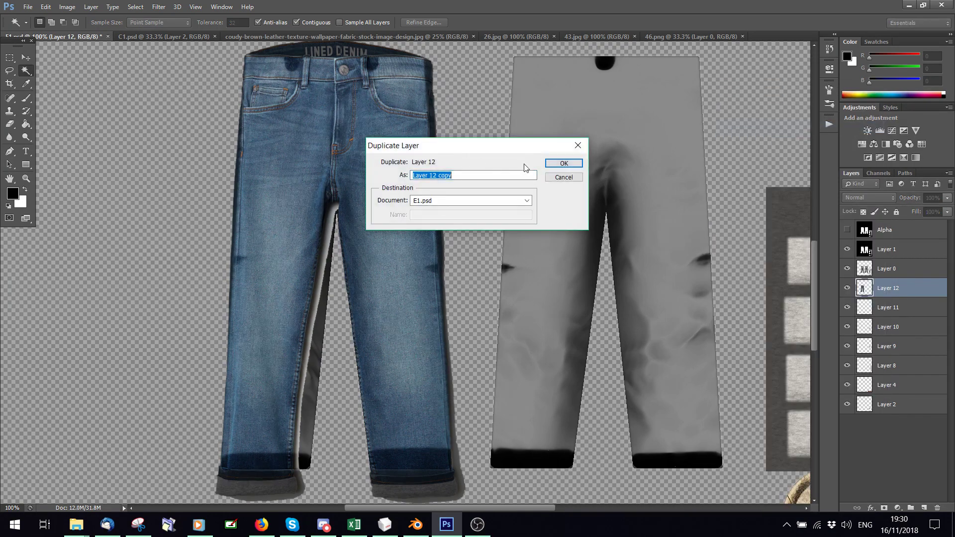
{"action": "left_click", "coordinate": [564, 164]}
Step: Warp the duplicated jeans so the left leg's inner seam and hem cover the gap between the legs
{"action": "left_click", "coordinate": [46, 7]}
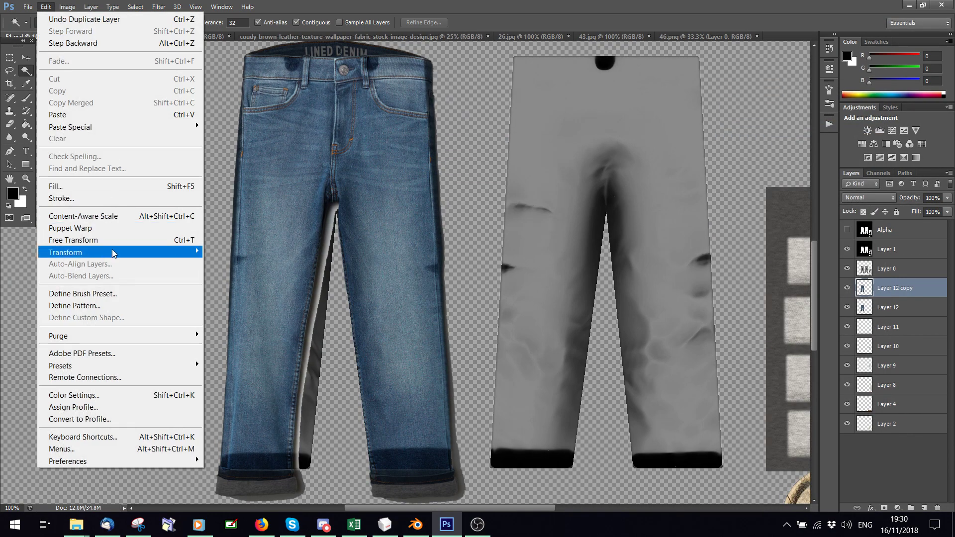
{"action": "mouse_move", "coordinate": [115, 254]}
{"action": "left_click", "coordinate": [215, 331]}
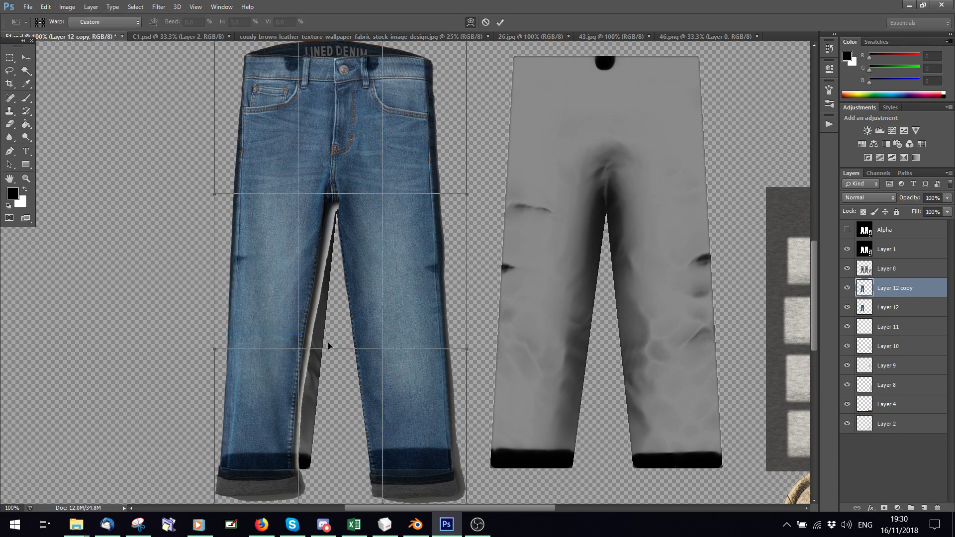
{"action": "left_click_drag", "start_coordinate": [301, 352], "coordinate": [318, 353]}
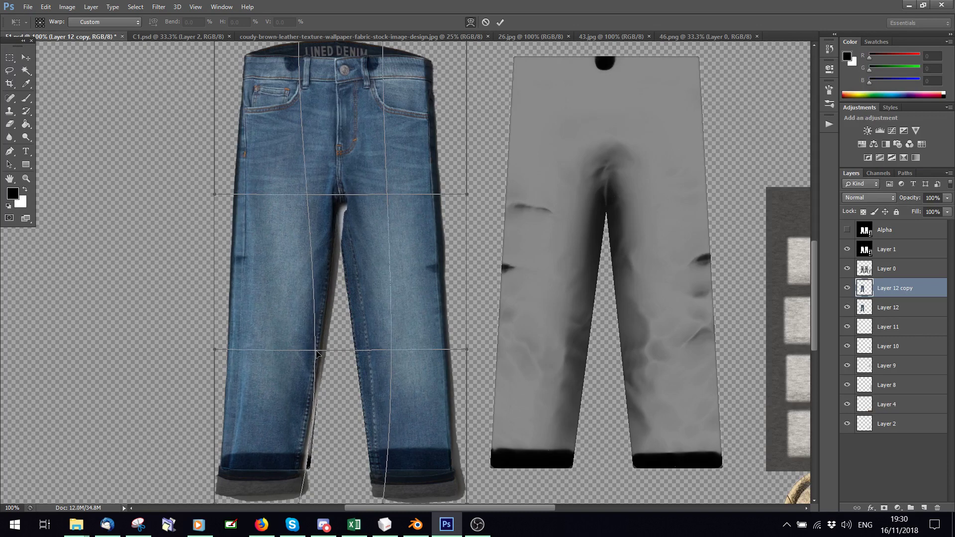
{"action": "scroll", "coordinate": [309, 408], "scroll_direction": "down", "scroll_amount": 2}
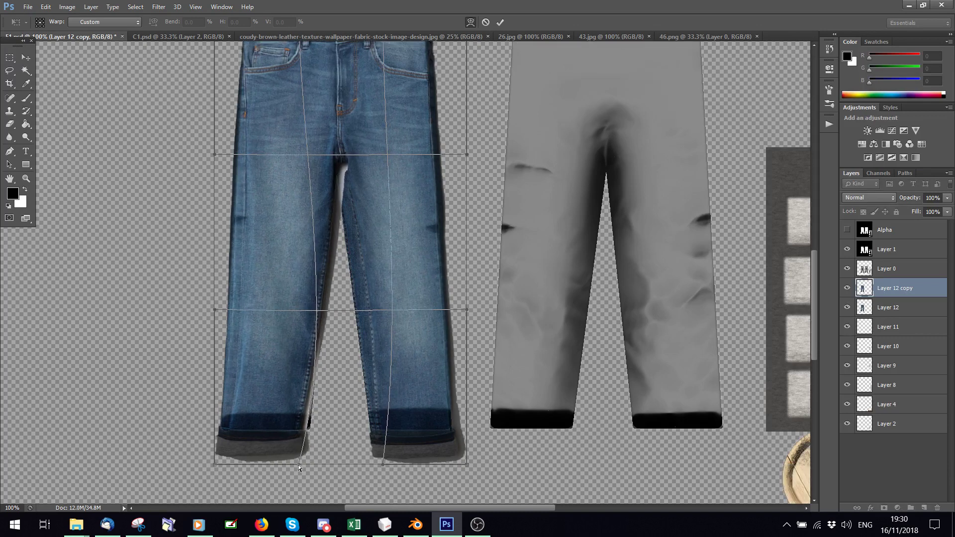
{"action": "left_click_drag", "start_coordinate": [310, 469], "coordinate": [324, 470]}
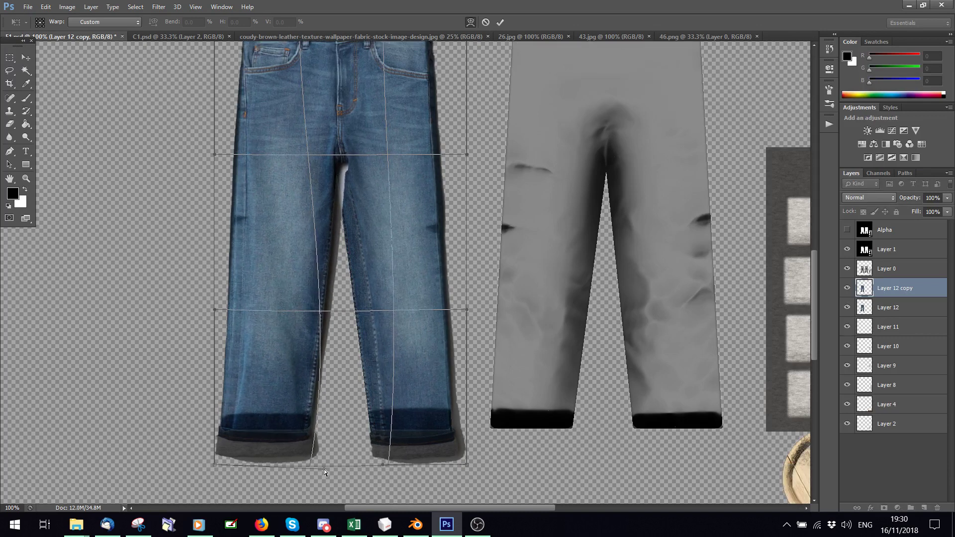
Step: Warp the outer edge of the copy's left leg outward, nudge its inner seam, and apply the warp
{"action": "scroll", "coordinate": [348, 171], "scroll_direction": "up", "scroll_amount": 1}
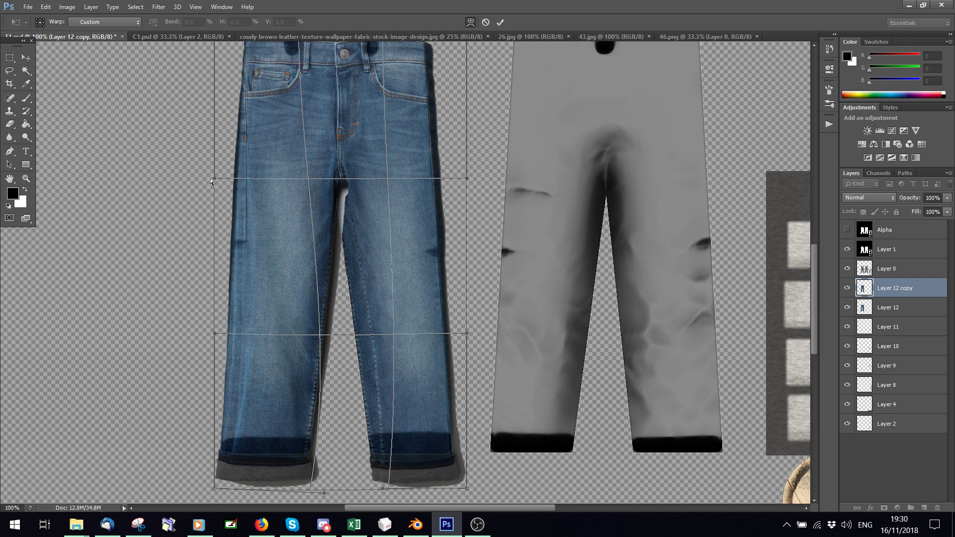
{"action": "left_click_drag", "start_coordinate": [210, 178], "coordinate": [191, 180]}
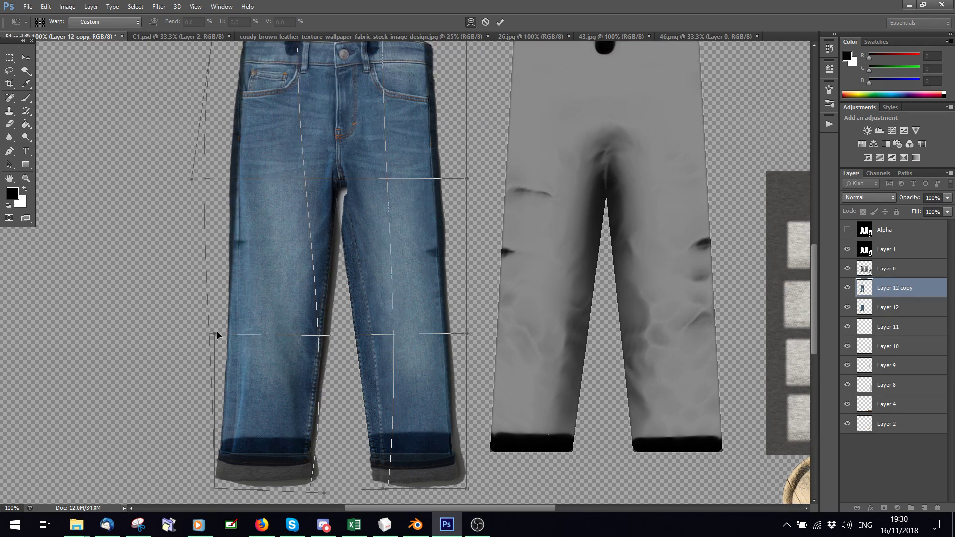
{"action": "left_click_drag", "start_coordinate": [217, 333], "coordinate": [193, 332]}
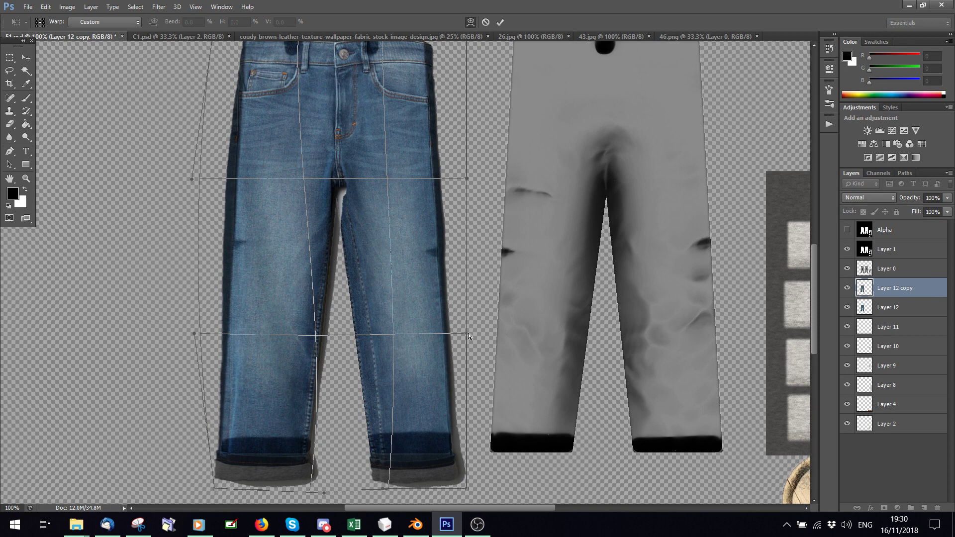
{"action": "left_click_drag", "start_coordinate": [330, 338], "coordinate": [337, 338]}
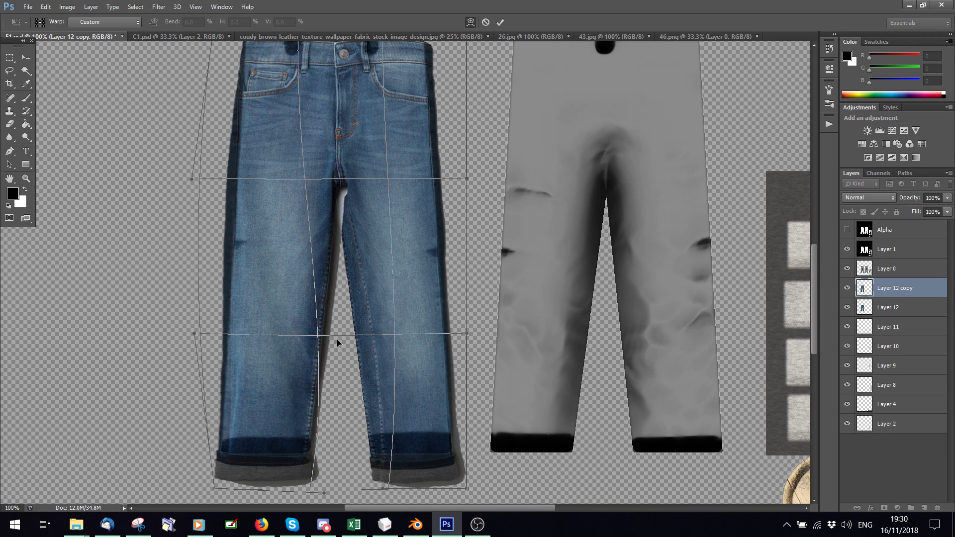
{"action": "left_click", "coordinate": [500, 23]}
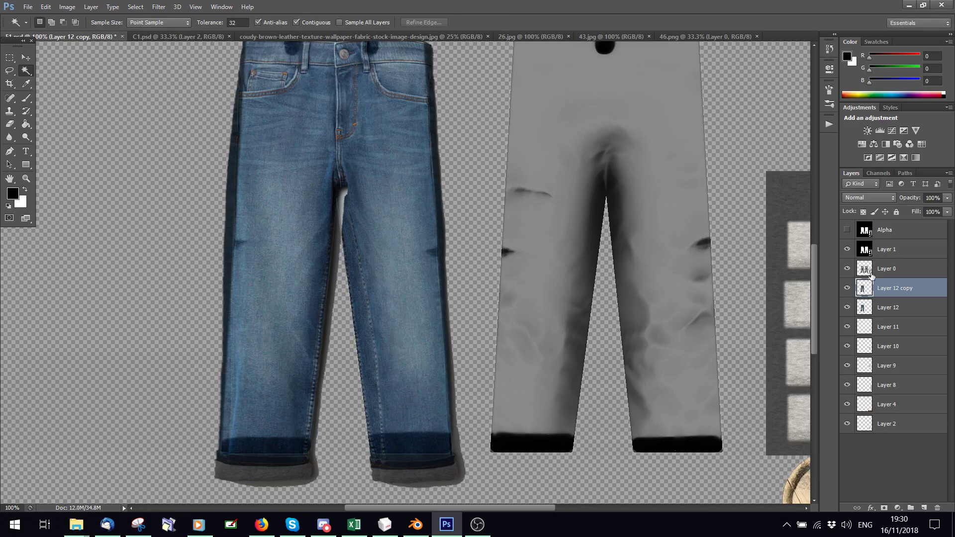
Step: Erase the right leg of Layer 12 copy from hem to fly with a 114 px Eraser at 0% hardness
{"action": "left_click", "coordinate": [10, 124]}
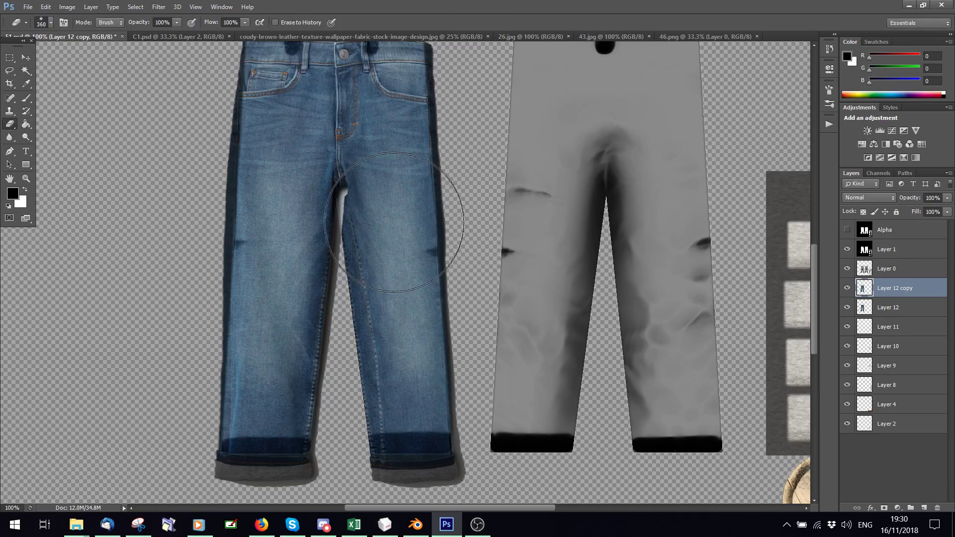
{"action": "left_click", "coordinate": [49, 23]}
{"action": "left_click", "coordinate": [67, 53]}
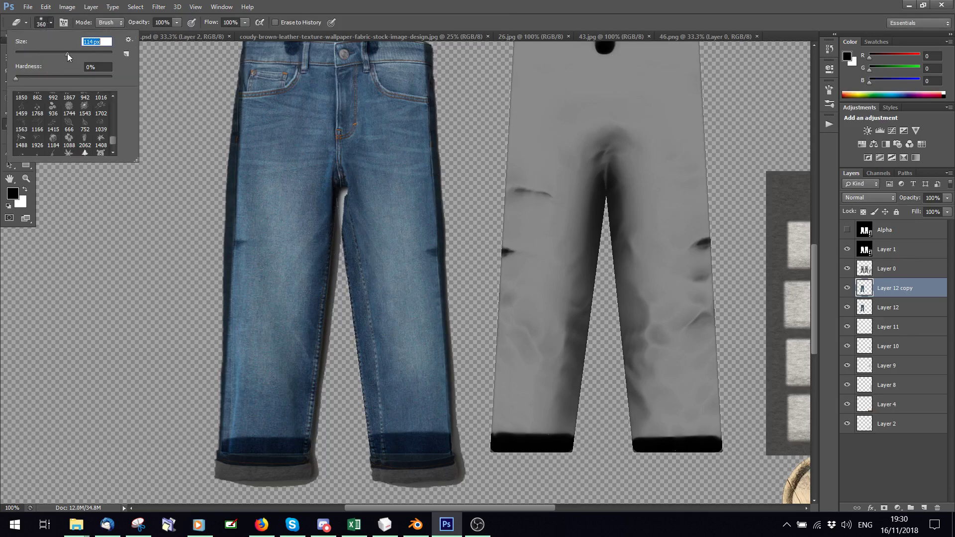
{"action": "left_click", "coordinate": [385, 408]}
{"action": "mouse_move", "coordinate": [385, 406]}
{"action": "left_mouse_down"}
{"action": "mouse_move", "coordinate": [363, 300]}
{"action": "mouse_move", "coordinate": [358, 124]}
{"action": "left_mouse_up"}
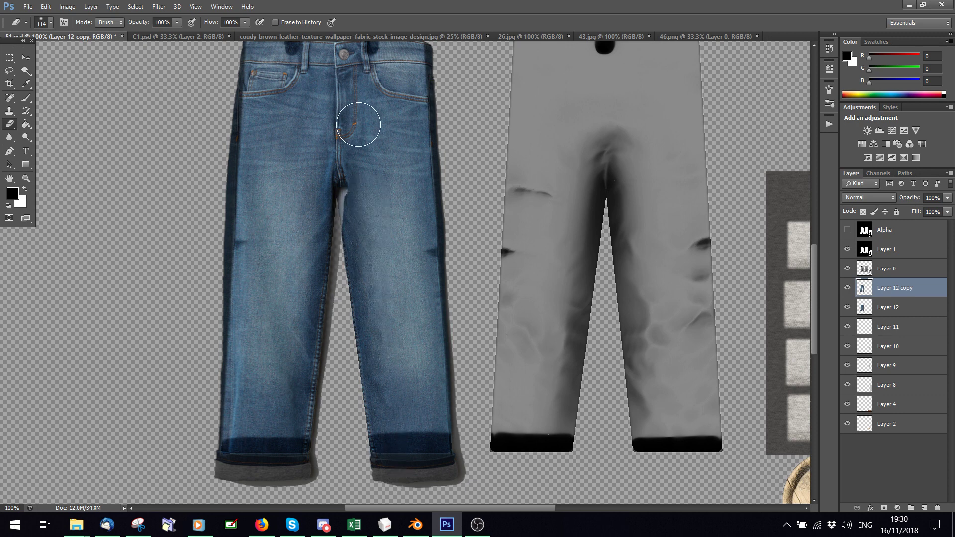
Step: Try to erase the leftover copy edge around the crotch and right leg with a 63 px Eraser
{"action": "left_click", "coordinate": [48, 23]}
{"action": "left_click", "coordinate": [46, 52]}
{"action": "left_click", "coordinate": [427, 214]}
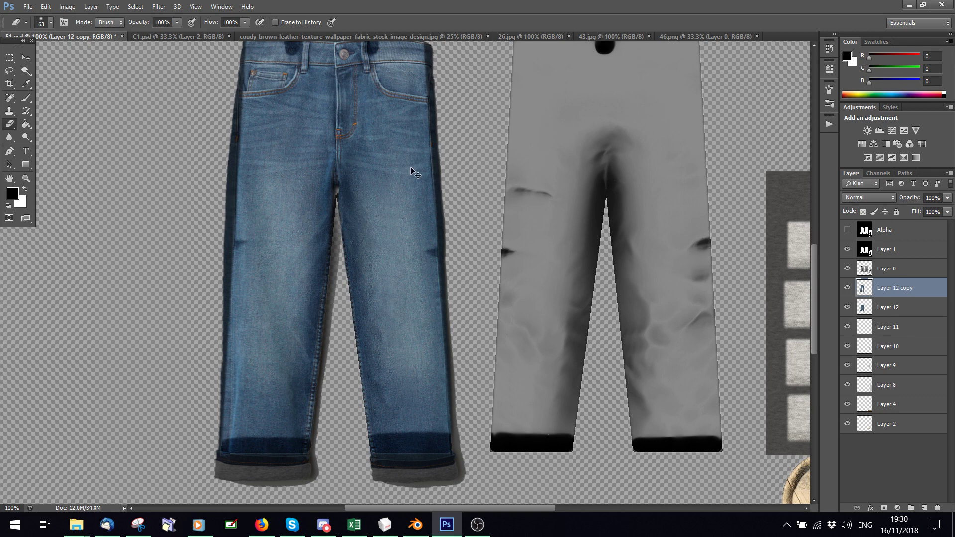
Step: Step back through the last two eraser strokes on Layer 12 copy
{"action": "left_click", "coordinate": [45, 7]}
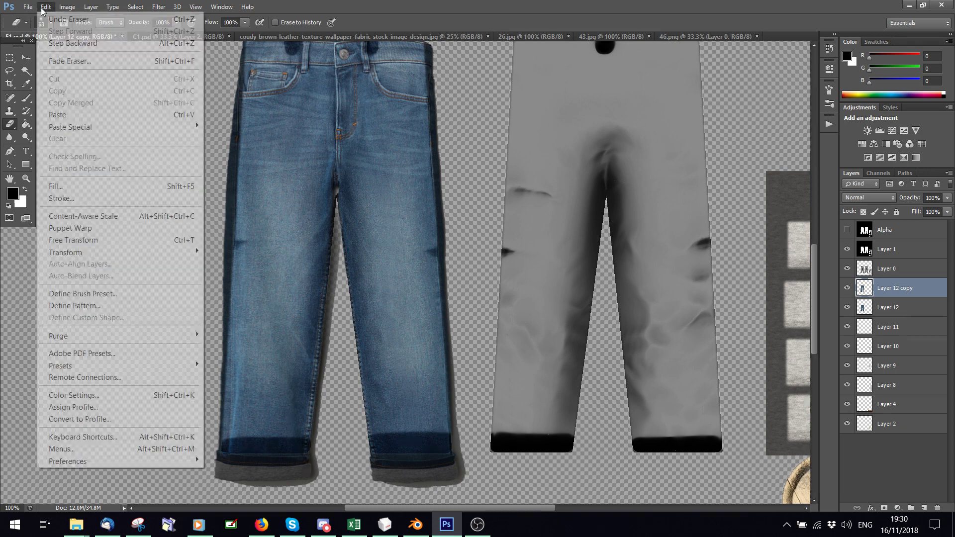
{"action": "left_click", "coordinate": [70, 40]}
{"action": "left_click", "coordinate": [47, 7]}
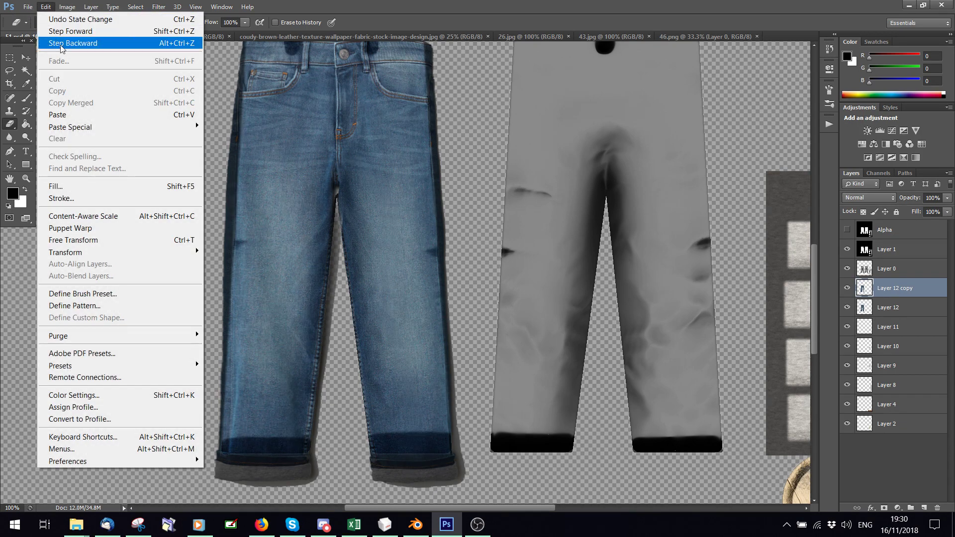
{"action": "left_click", "coordinate": [69, 40]}
Step: Erase the leftover copy edge at the crotch with a 39 px Eraser
{"action": "left_click", "coordinate": [50, 23]}
{"action": "left_click_drag", "start_coordinate": [46, 54], "coordinate": [34, 54]}
{"action": "left_click", "coordinate": [353, 190]}
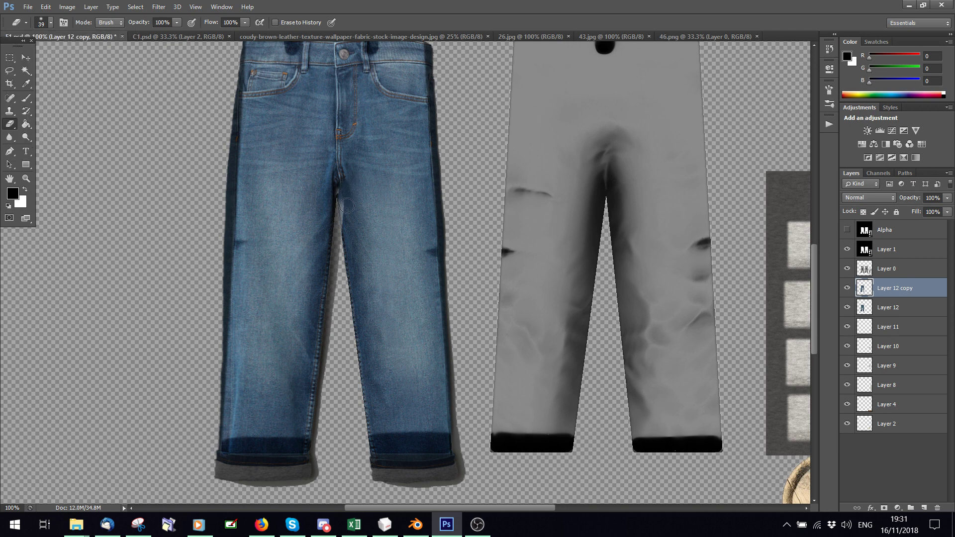
{"action": "scroll", "coordinate": [352, 106], "scroll_direction": "up", "scroll_amount": 2}
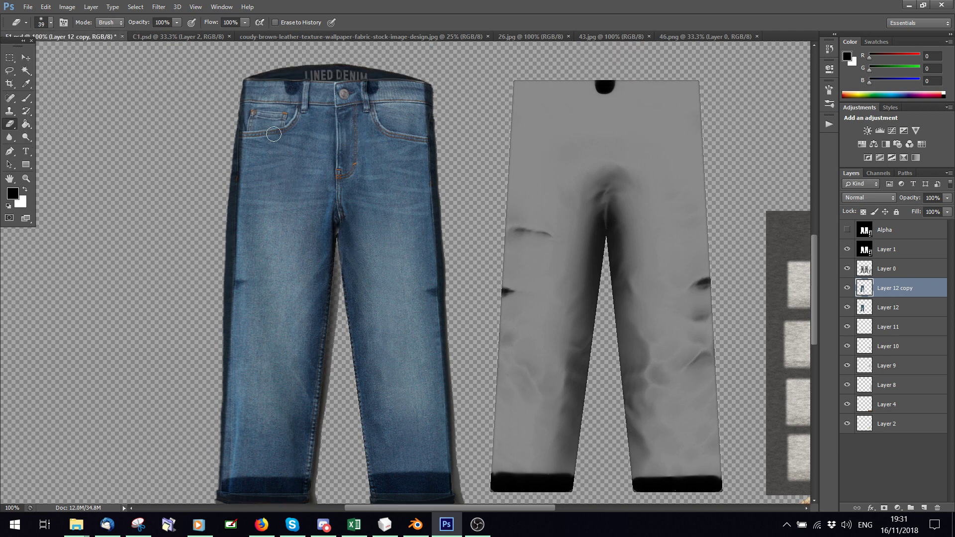
Step: Retouch the leftover edge at the front crotch on Layer 12 copy with a 21 px Content-Aware Spot Healing Brush
{"action": "key", "text": "j"}
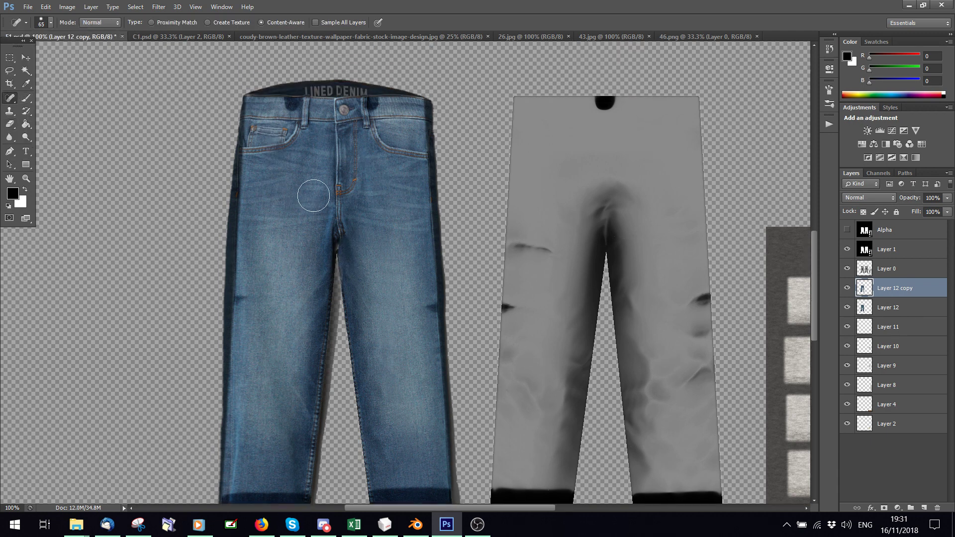
{"action": "left_click", "coordinate": [50, 22]}
{"action": "left_click_drag", "start_coordinate": [45, 50], "coordinate": [29, 50]}
{"action": "left_click", "coordinate": [340, 244]}
{"action": "left_click", "coordinate": [334, 247]}
{"action": "scroll", "coordinate": [145, 185], "scroll_direction": "down", "scroll_amount": 2}
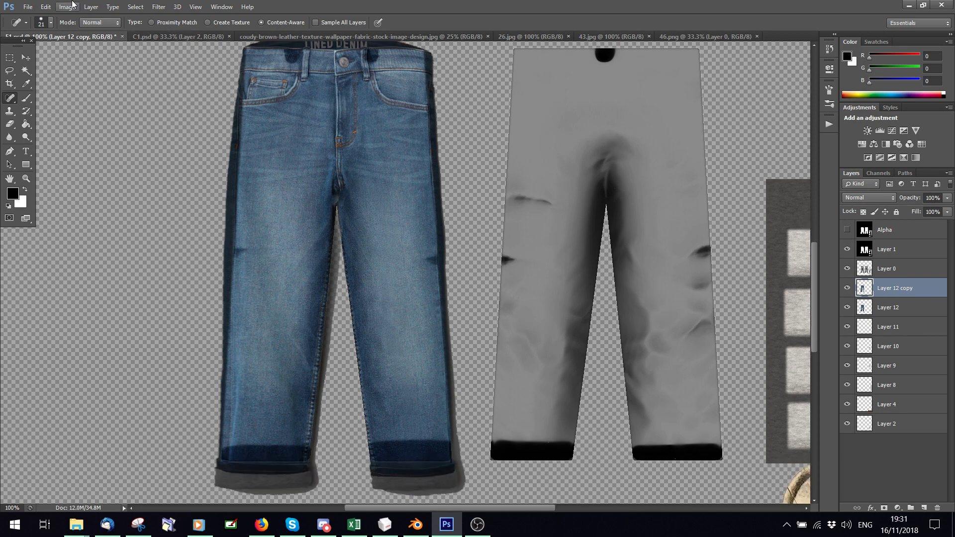
Step: Save the texture file and preview the denim on the Blender model in Rendered viewport shading, ending back in Solid shading
{"action": "left_click", "coordinate": [28, 7]}
{"action": "left_click", "coordinate": [50, 143]}
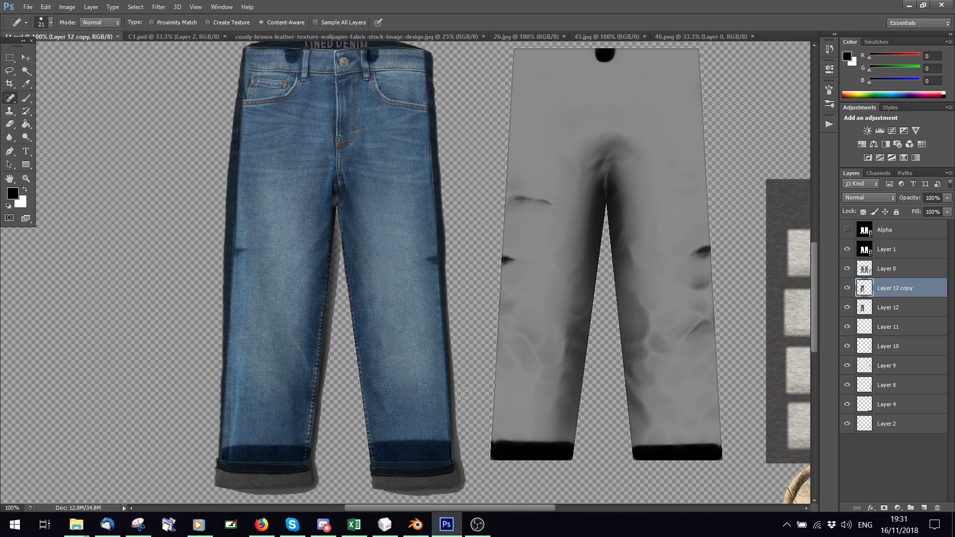
{"action": "left_click", "coordinate": [416, 524]}
{"action": "left_click", "coordinate": [233, 456]}
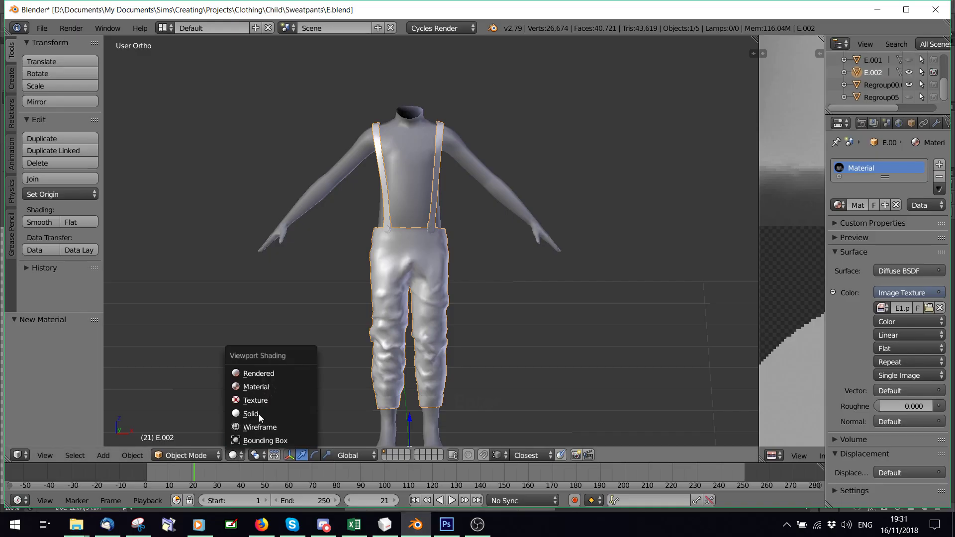
{"action": "left_click", "coordinate": [242, 399]}
{"action": "left_click", "coordinate": [230, 455]}
{"action": "left_click", "coordinate": [257, 386]}
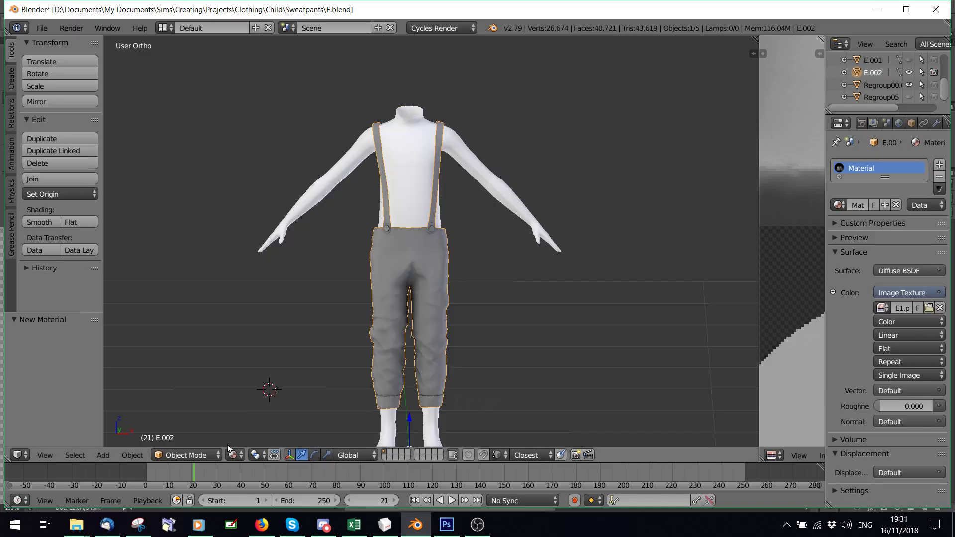
{"action": "left_click", "coordinate": [230, 454]}
{"action": "left_click", "coordinate": [253, 374]}
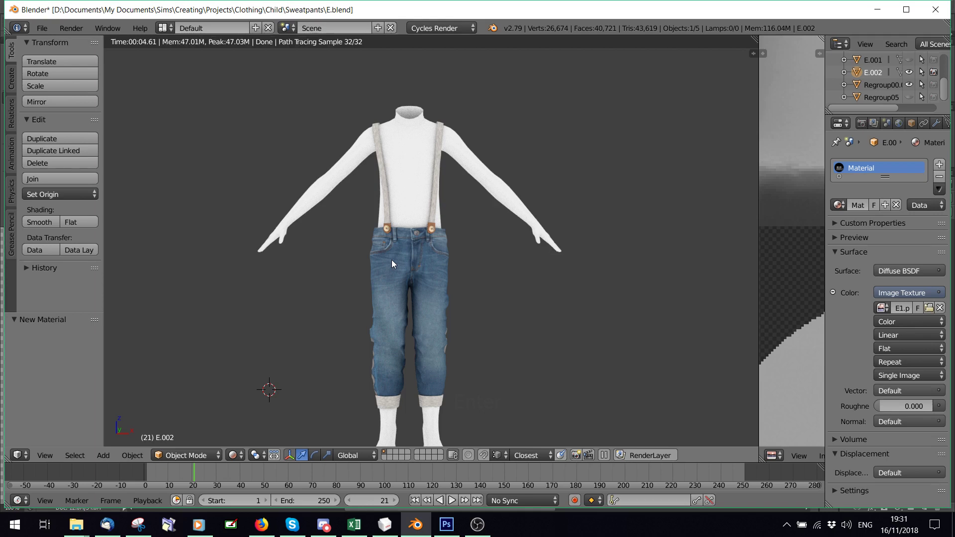
{"action": "left_click", "coordinate": [229, 455]}
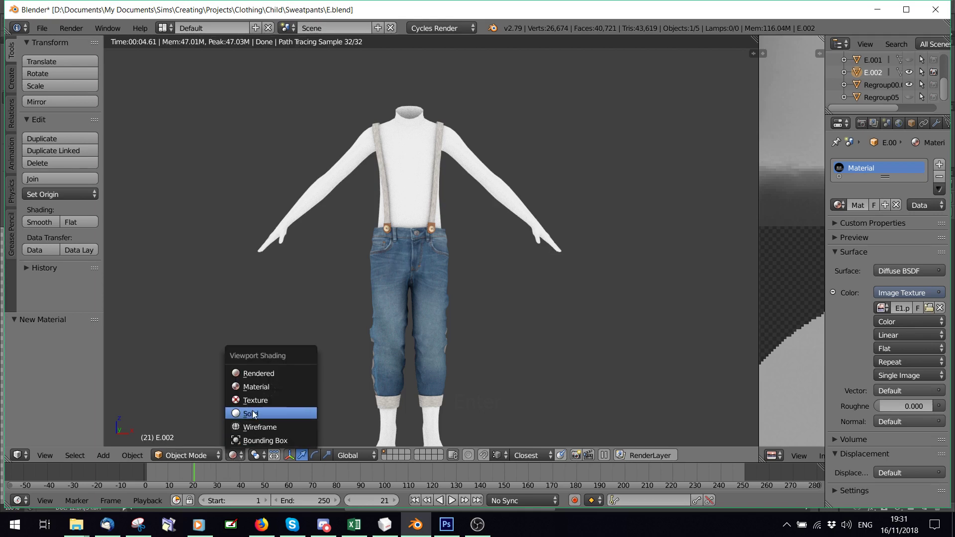
{"action": "left_click", "coordinate": [257, 410]}
Step: Switch to Photoshop and merge Layer 12 copy with Layer 12
{"action": "left_click", "coordinate": [445, 523]}
{"action": "scroll", "coordinate": [632, 398], "scroll_direction": "up", "scroll_amount": 1}
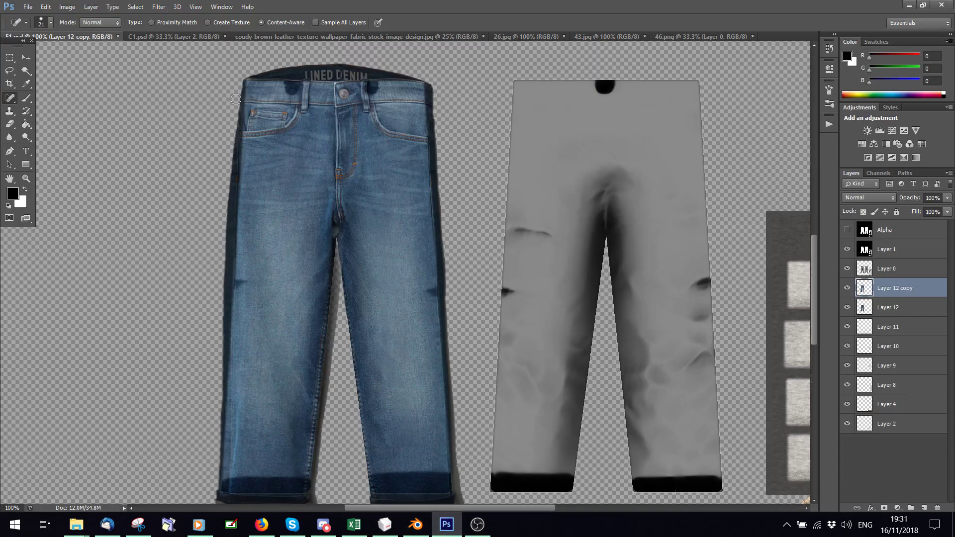
{"action": "left_click", "coordinate": [886, 307], "text": "shift"}
{"action": "right_click", "coordinate": [886, 307]}
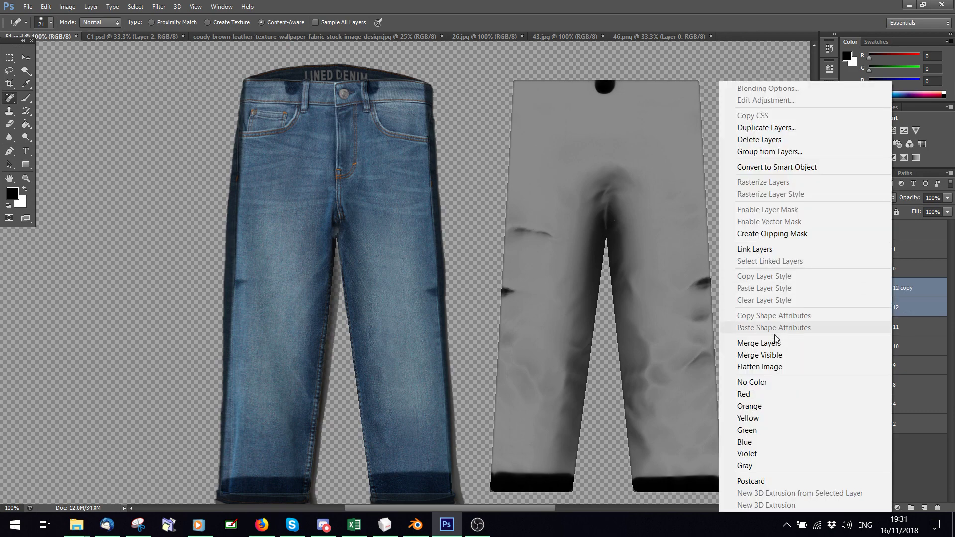
{"action": "left_click", "coordinate": [776, 340]}
Step: Warp the merged front denim layer so the fly and crotch seam shift slightly left
{"action": "left_click", "coordinate": [45, 7]}
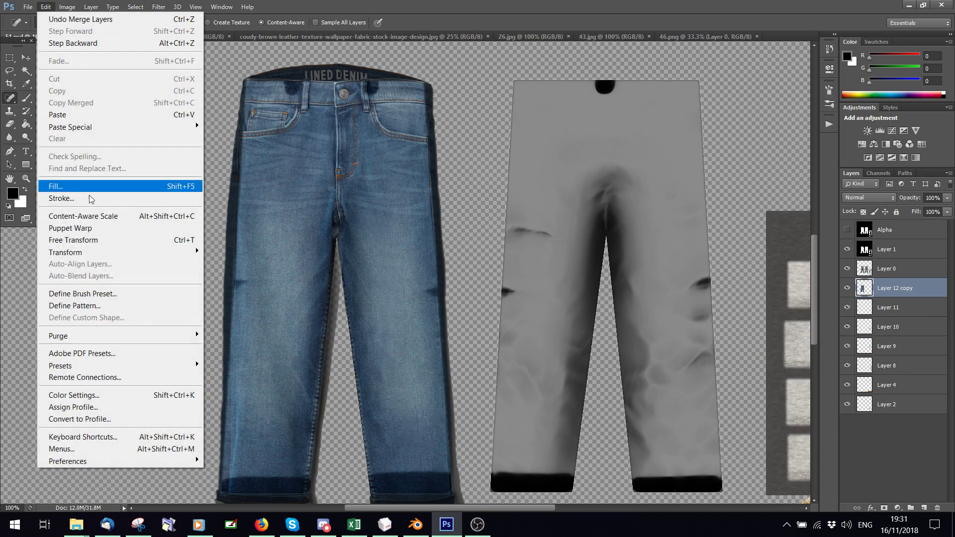
{"action": "mouse_move", "coordinate": [75, 251]}
{"action": "left_click", "coordinate": [238, 329]}
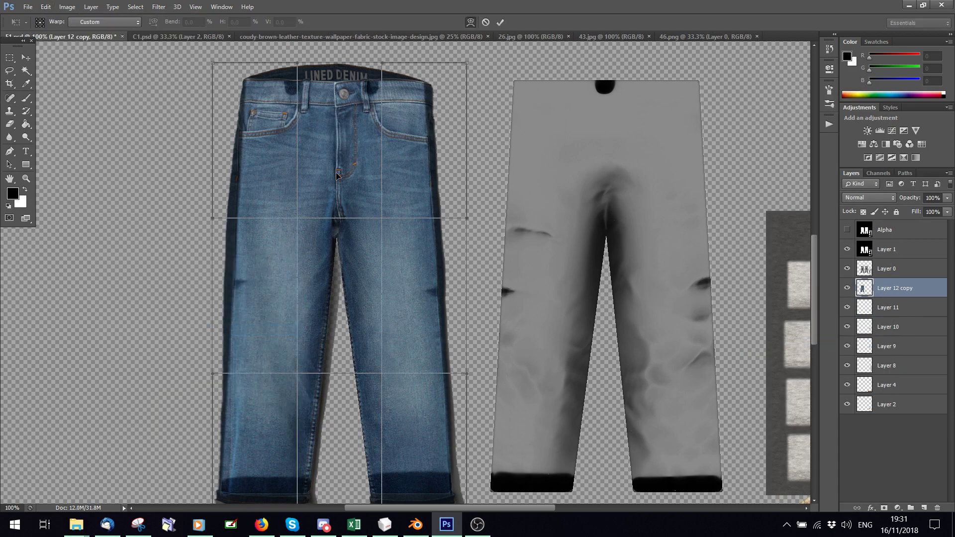
{"action": "left_click_drag", "start_coordinate": [334, 179], "coordinate": [333, 179]}
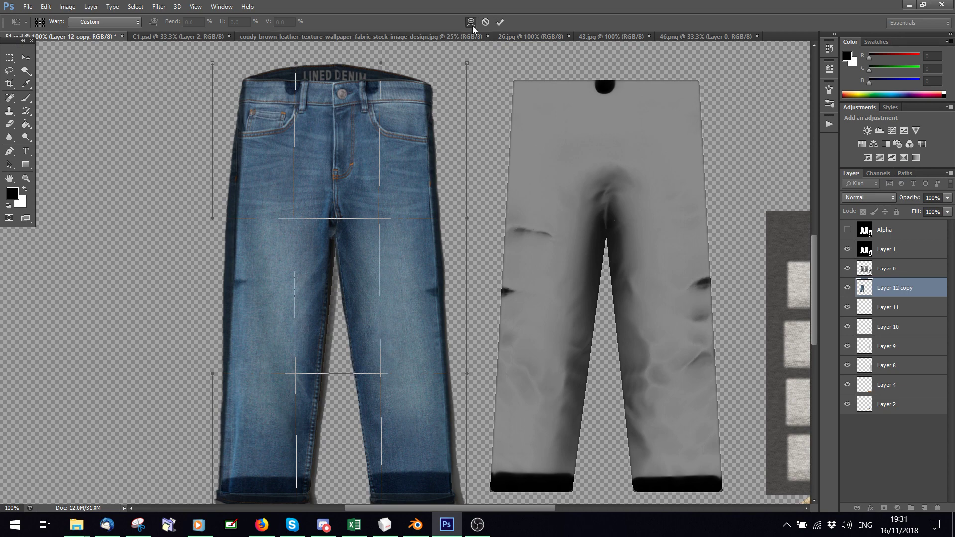
{"action": "left_click", "coordinate": [500, 22]}
Step: Save the warped texture and recheck the fly's alignment on the Blender model in Rendered shading, ending in Solid
{"action": "left_click", "coordinate": [28, 7]}
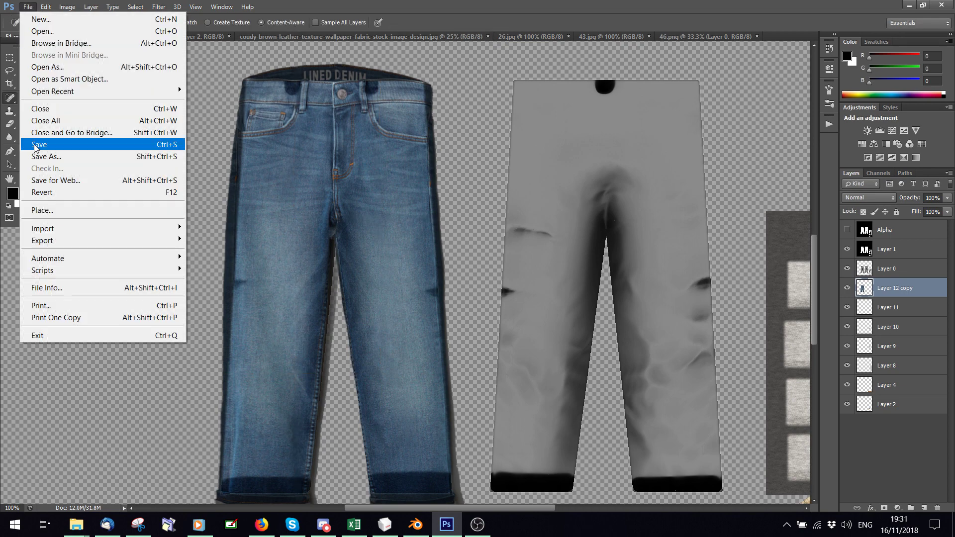
{"action": "left_click", "coordinate": [36, 145]}
{"action": "left_click", "coordinate": [416, 525]}
{"action": "left_click", "coordinate": [232, 456]}
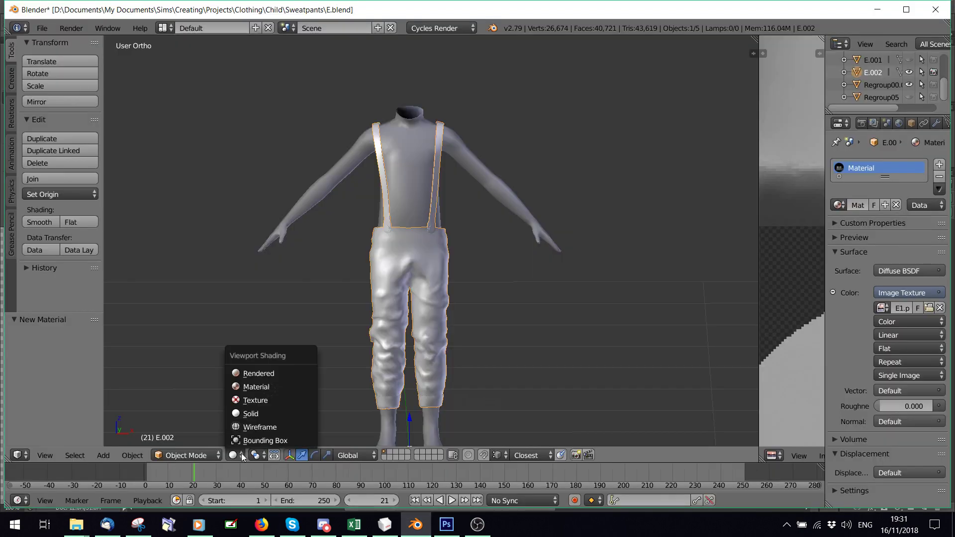
{"action": "left_click", "coordinate": [250, 373]}
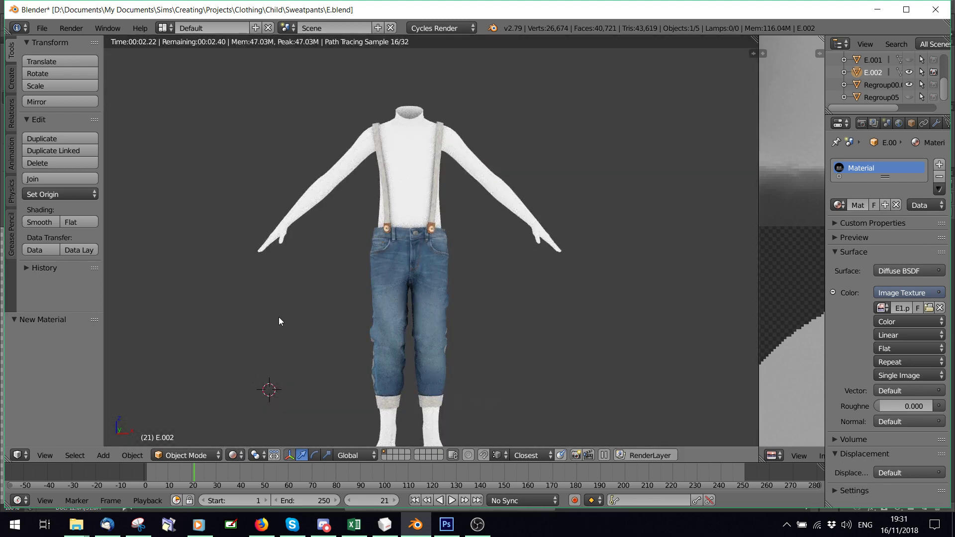
{"action": "left_click", "coordinate": [232, 456]}
{"action": "left_click", "coordinate": [250, 411]}
Step: Switch to Firefox and open the full-size back-view photo of the light blue H&M Skinny Fit Jeans
{"action": "left_click", "coordinate": [447, 525]}
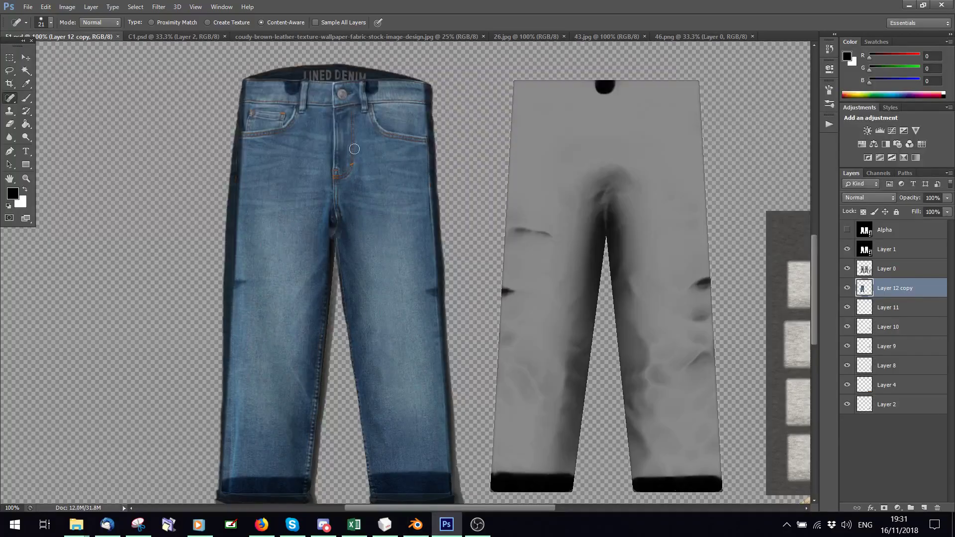
{"action": "left_click", "coordinate": [262, 524]}
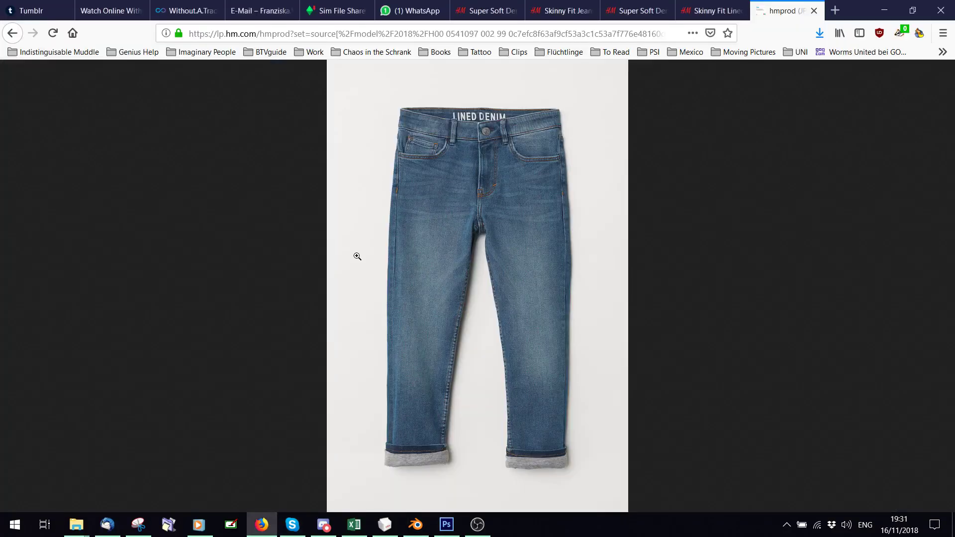
{"action": "left_click", "coordinate": [711, 11]}
{"action": "left_click", "coordinate": [774, 128]}
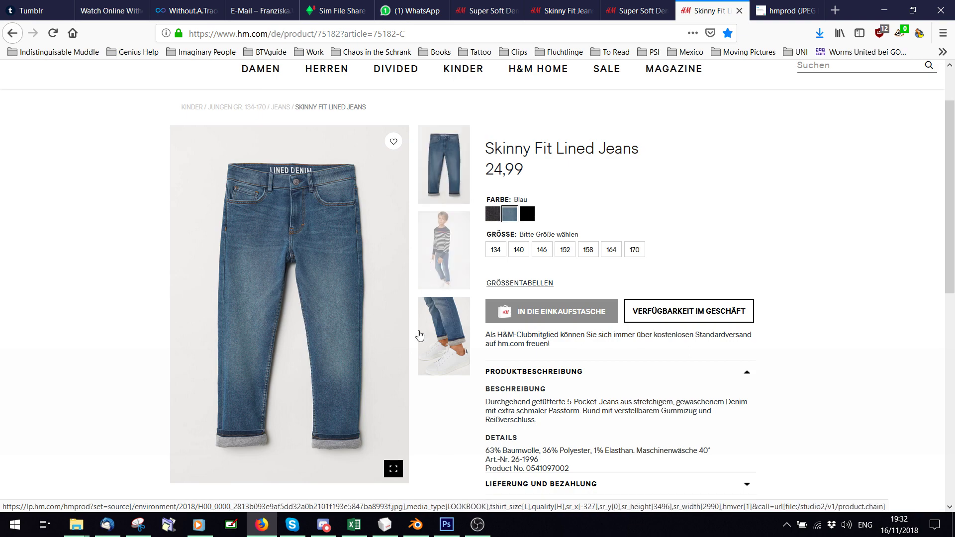
{"action": "left_click", "coordinate": [612, 12]}
{"action": "left_click", "coordinate": [560, 8]}
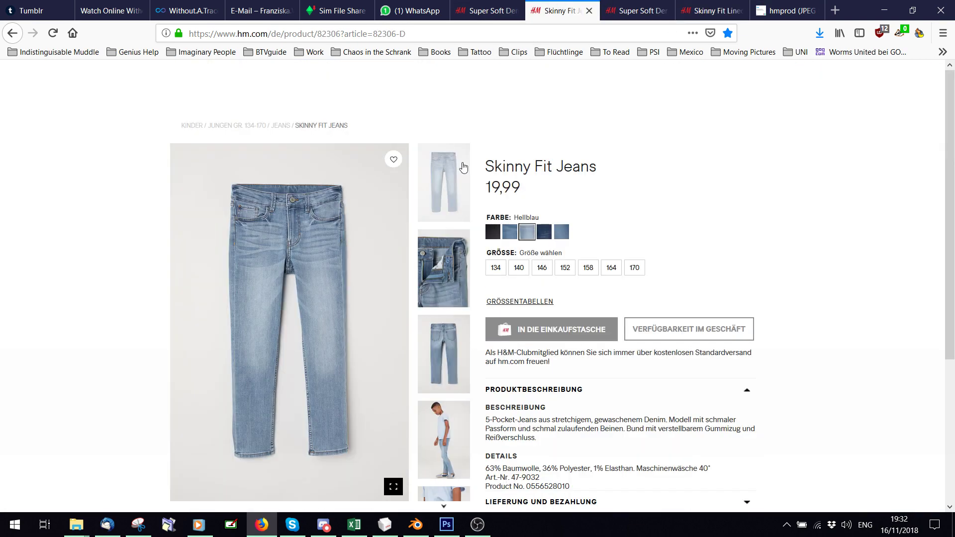
{"action": "right_click", "coordinate": [313, 268]}
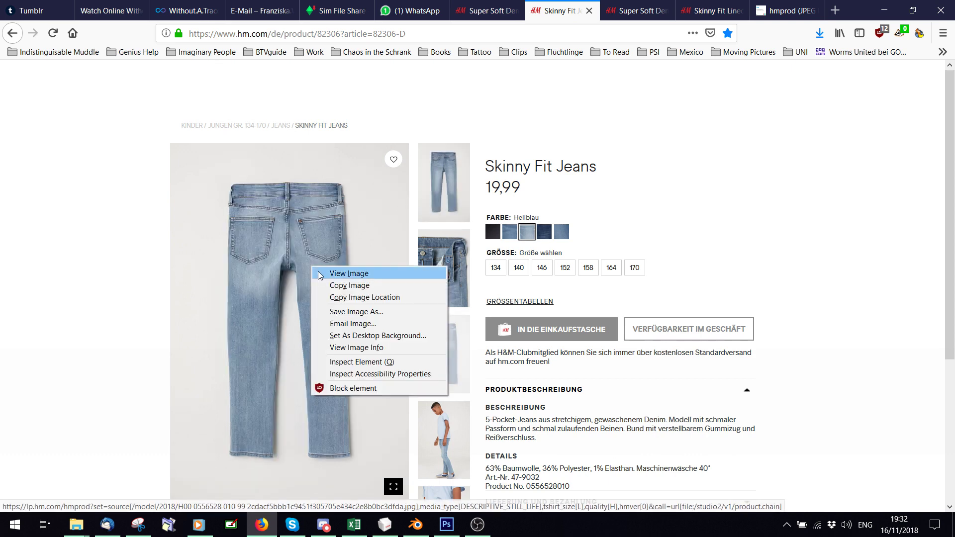
{"action": "left_click", "coordinate": [343, 273]}
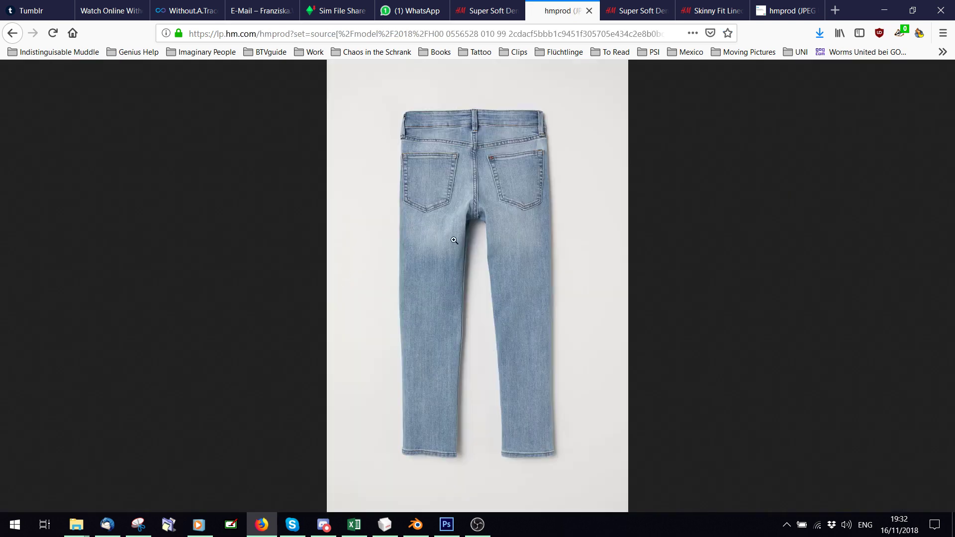
Step: Copy the back-view jeans photo and paste it into the Photoshop texture as a new layer
{"action": "right_click", "coordinate": [477, 212]}
{"action": "left_click", "coordinate": [498, 222]}
{"action": "left_click", "coordinate": [446, 524]}
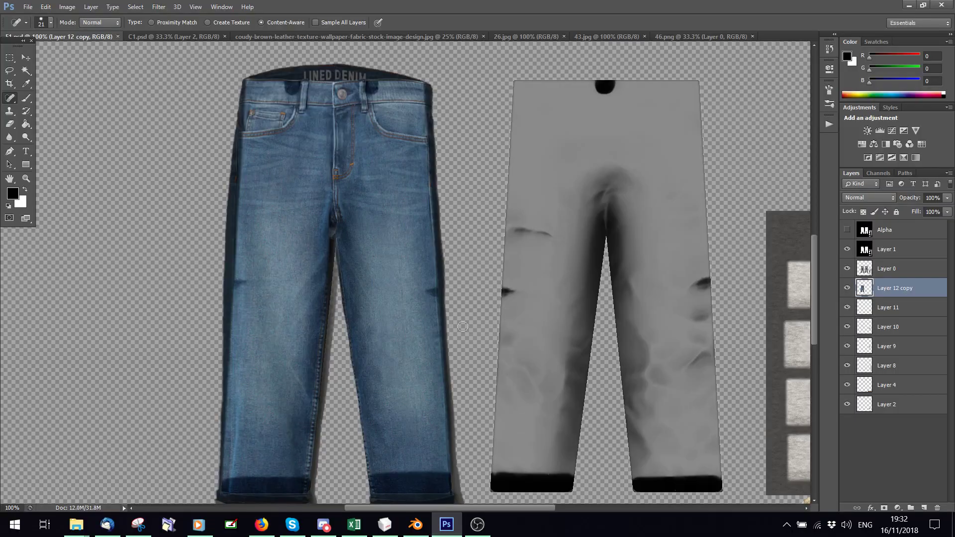
{"action": "key", "text": "ctrl+v"}
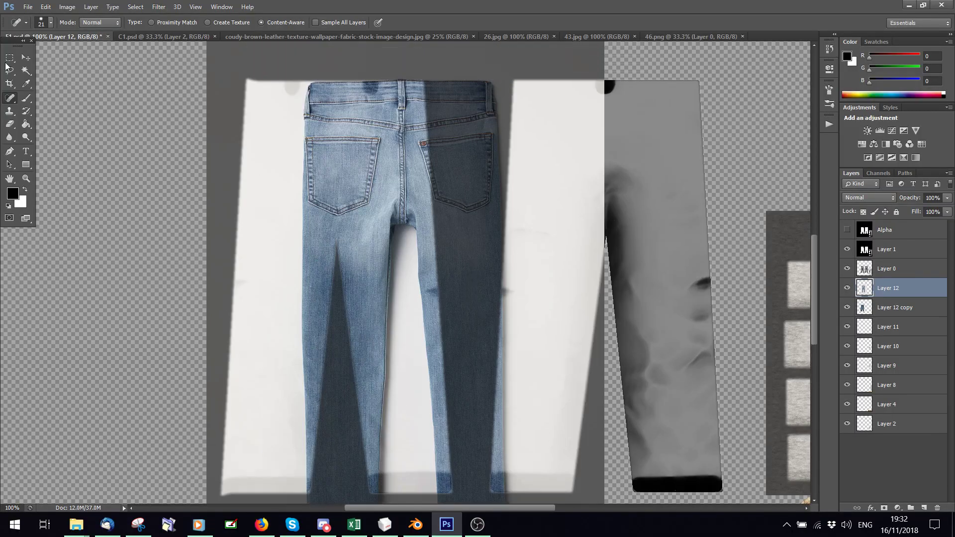
Step: Delete the pale background around the pasted jeans using a Magic Wand selection with tolerance 32, and clear the selection
{"action": "left_click", "coordinate": [26, 70]}
{"action": "left_click", "coordinate": [298, 242]}
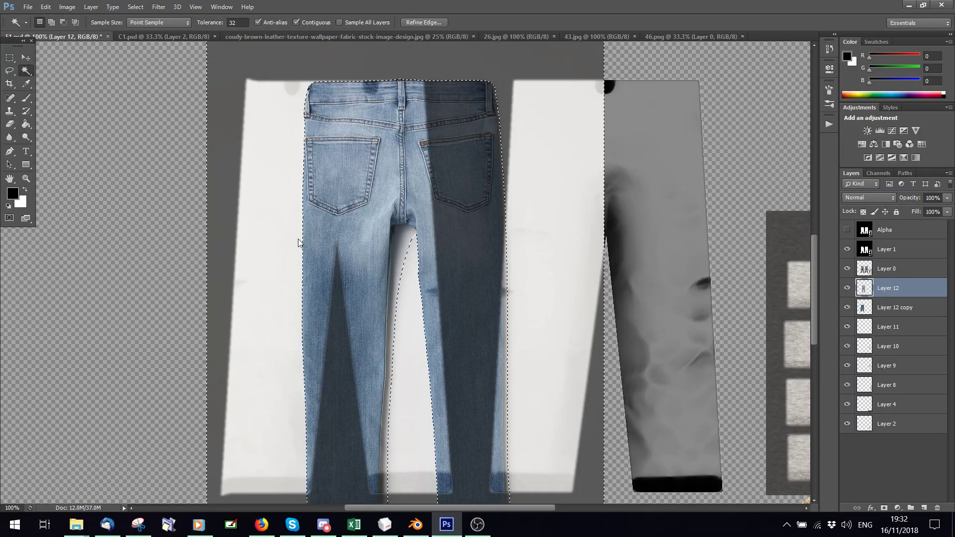
{"action": "key", "text": "Delete"}
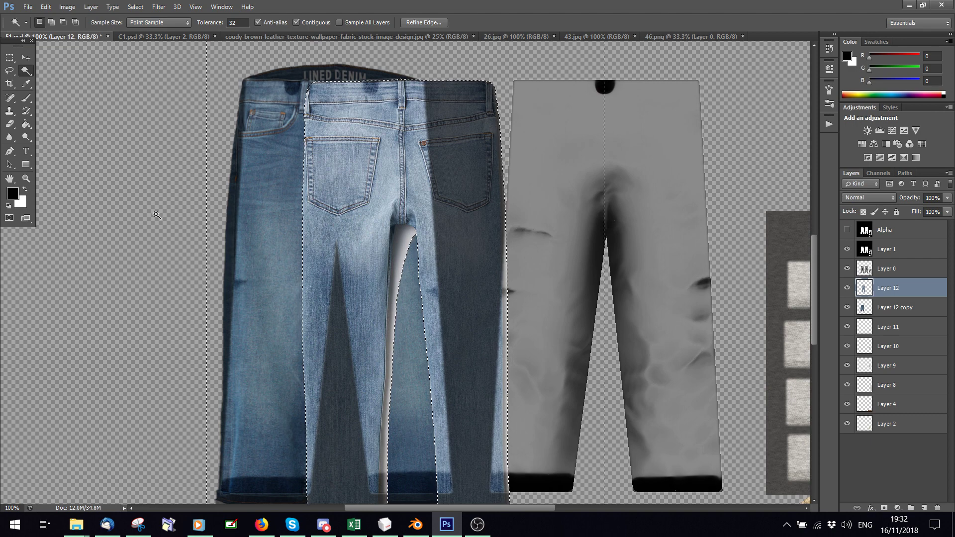
{"action": "left_click", "coordinate": [409, 245]}
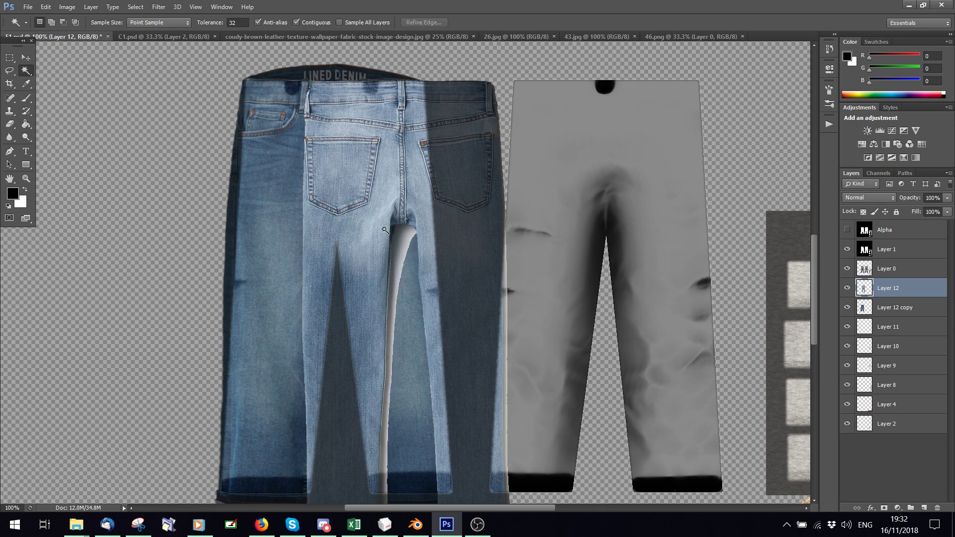
{"action": "left_click", "coordinate": [409, 246], "text": "shift"}
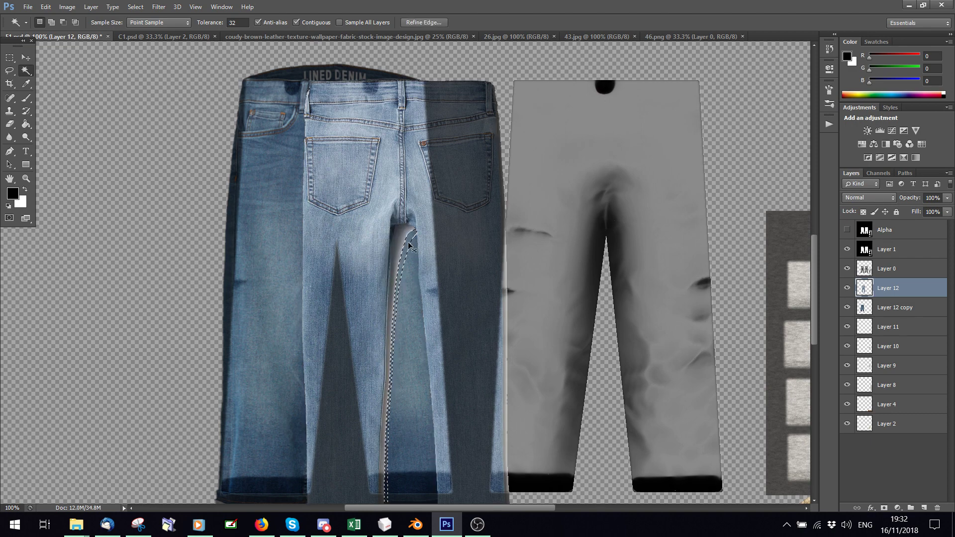
{"action": "key", "text": "ctrl+t"}
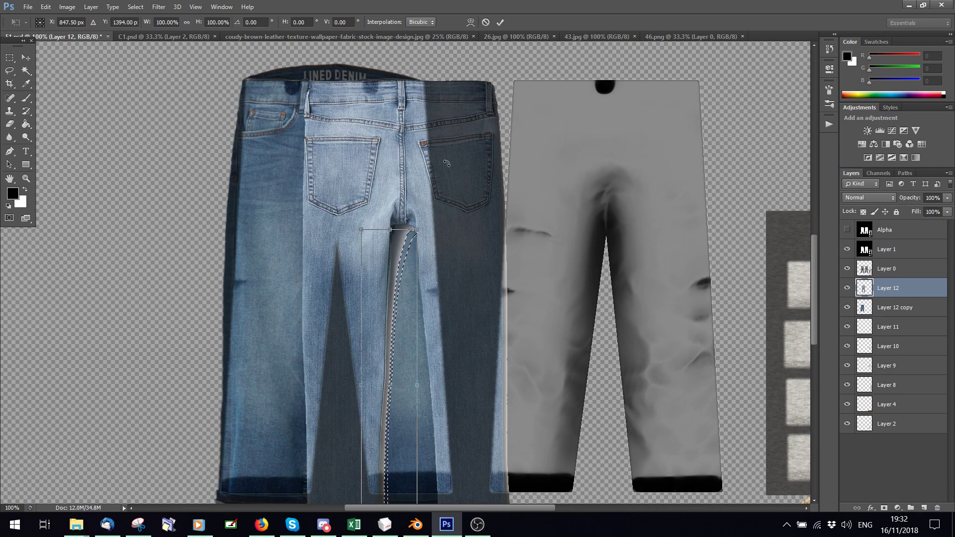
{"action": "left_click", "coordinate": [485, 22]}
{"action": "key", "text": "ctrl+t"}
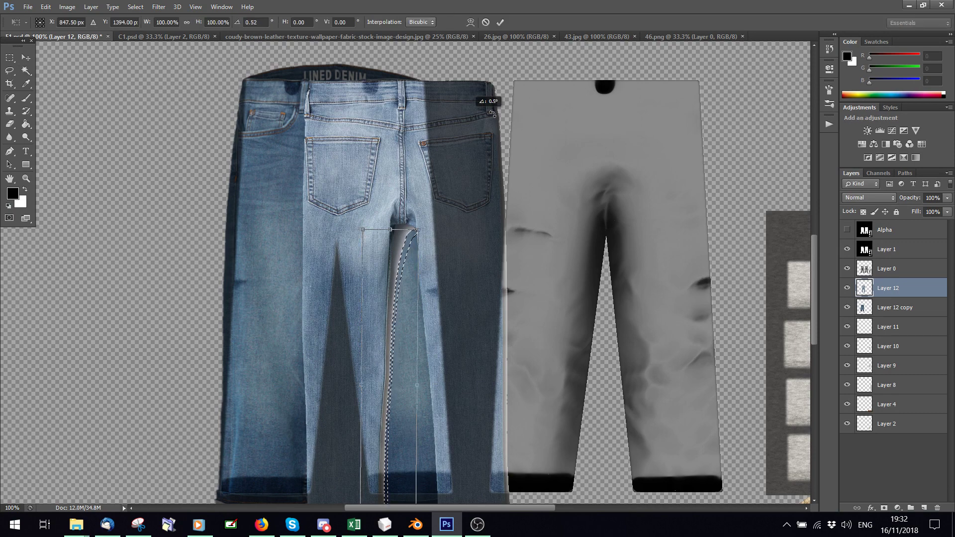
{"action": "left_click_drag", "start_coordinate": [490, 102], "coordinate": [577, 109]}
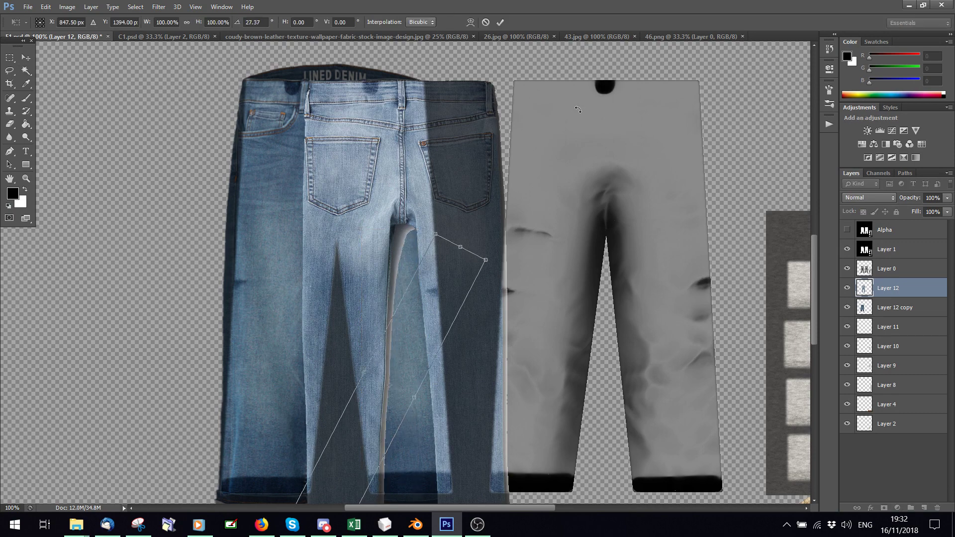
{"action": "left_click", "coordinate": [482, 27]}
{"action": "key", "text": "ctrl+d"}
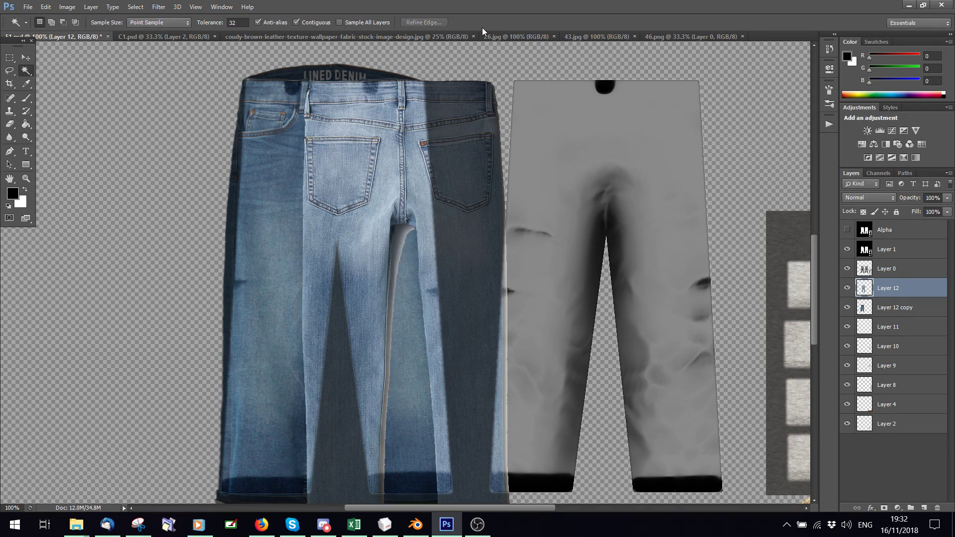
Step: Free-transform the back-view jeans on Layer 12 onto the back trouser panel and reduce their height to about 89.82%
{"action": "key", "text": "ctrl+t"}
{"action": "left_click_drag", "start_coordinate": [402, 128], "coordinate": [610, 123]}
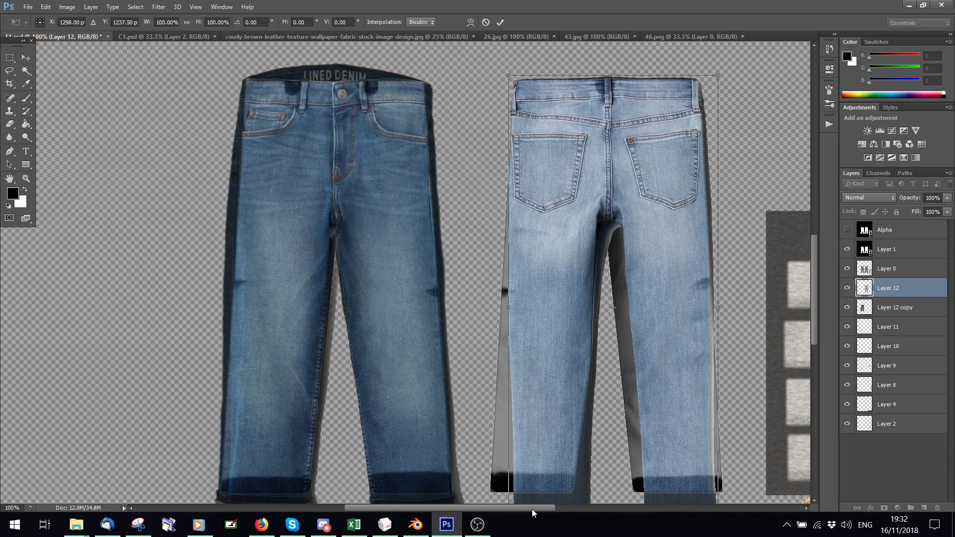
{"action": "left_click_drag", "start_coordinate": [532, 509], "coordinate": [555, 509]}
{"action": "scroll", "coordinate": [499, 451], "scroll_direction": "down", "scroll_amount": 2}
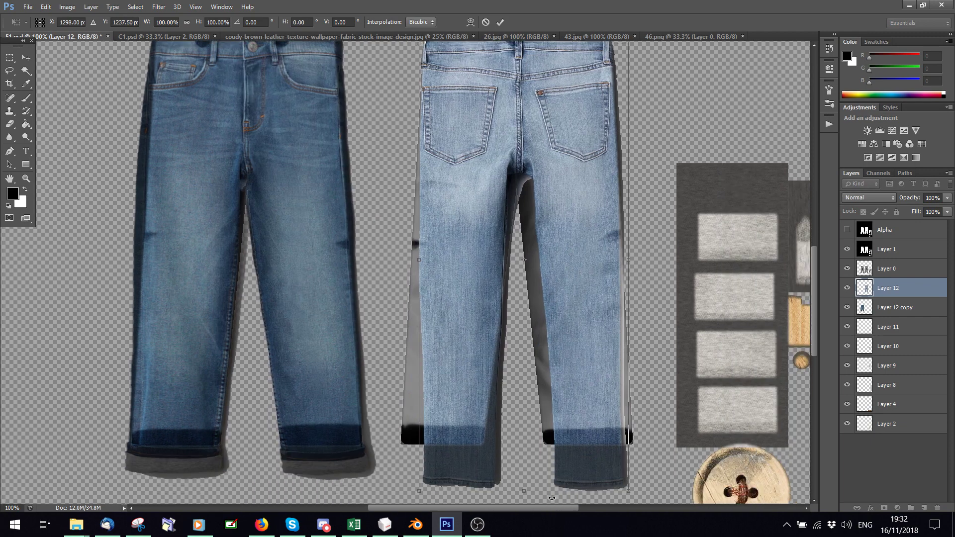
{"action": "left_click_drag", "start_coordinate": [524, 485], "coordinate": [527, 447]}
{"action": "scroll", "coordinate": [532, 83], "scroll_direction": "up", "scroll_amount": 2}
{"action": "left_click_drag", "start_coordinate": [527, 75], "coordinate": [532, 76]}
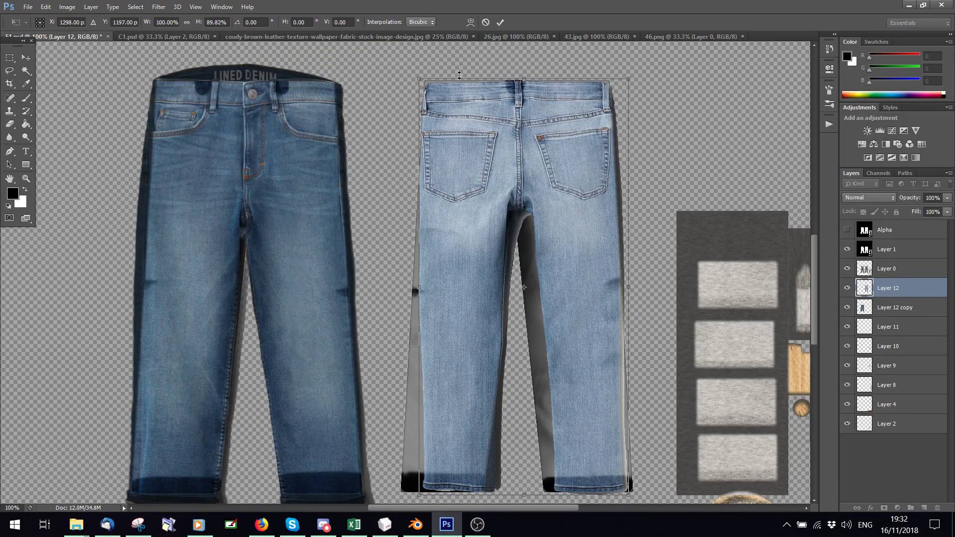
{"action": "left_click", "coordinate": [500, 22]}
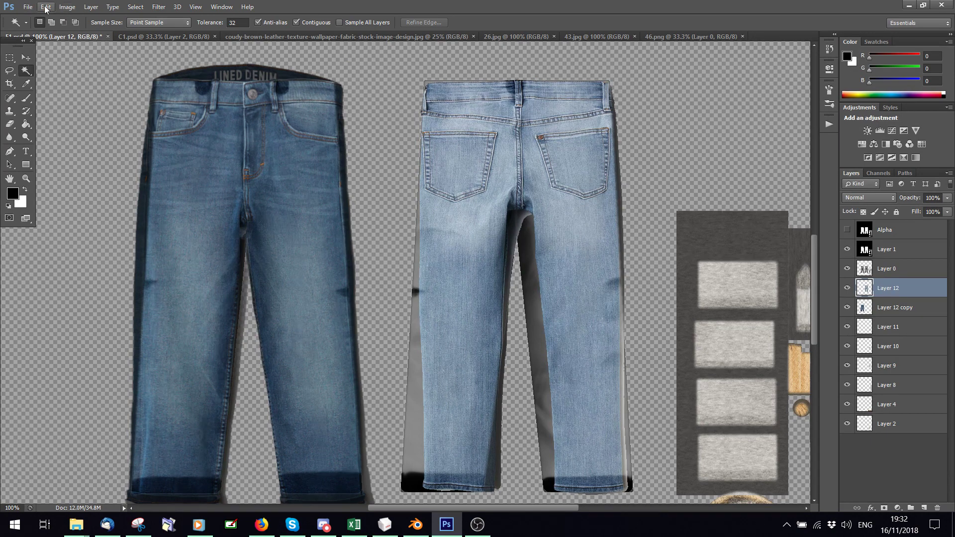
Step: Match the colours of the back-view jeans on Layer 12 to Layer 12 copy in E1.psd
{"action": "left_click", "coordinate": [67, 7]}
{"action": "mouse_move", "coordinate": [87, 34]}
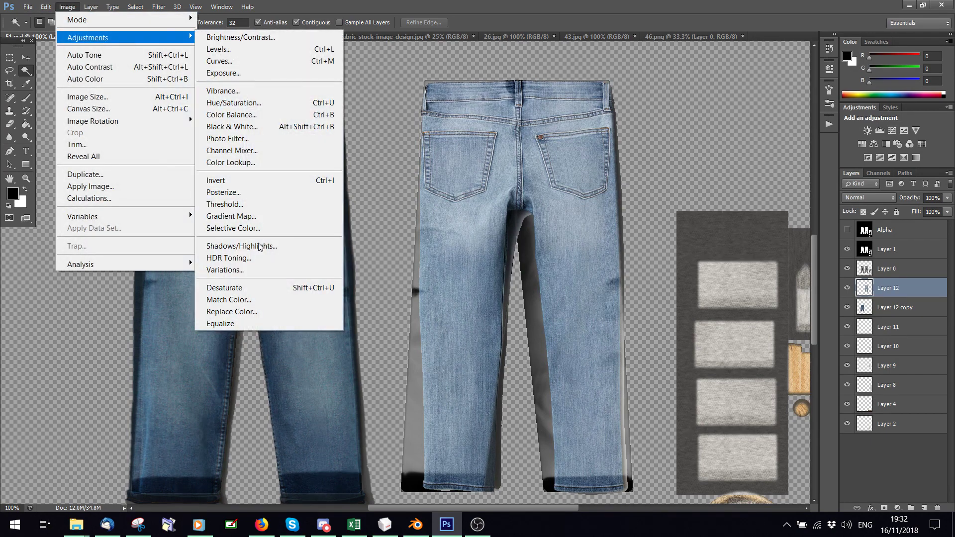
{"action": "left_click", "coordinate": [234, 298]}
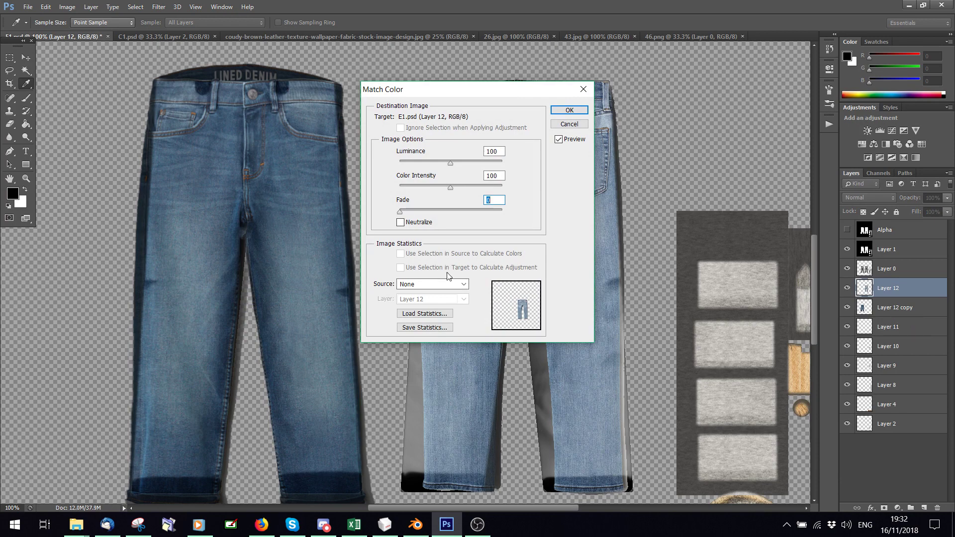
{"action": "left_click", "coordinate": [424, 286]}
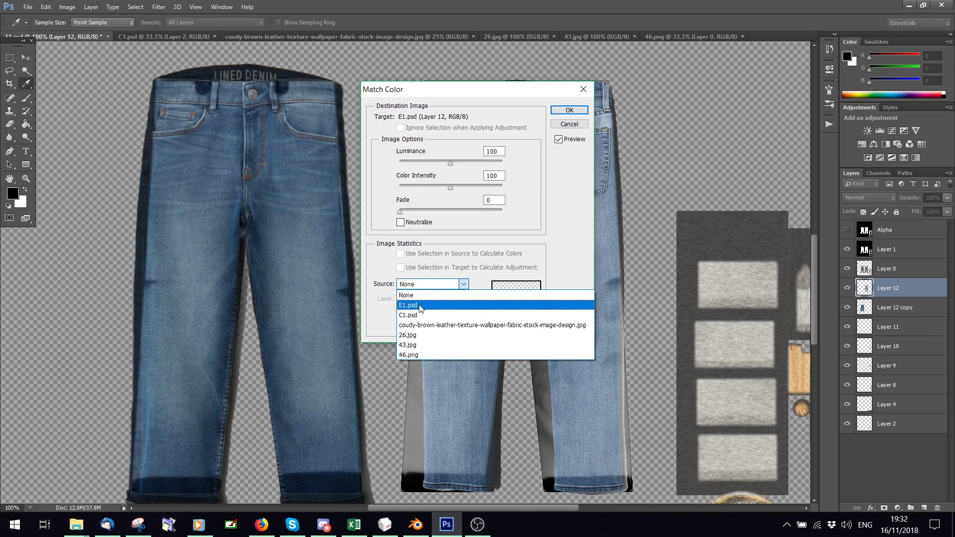
{"action": "left_click", "coordinate": [419, 305]}
{"action": "left_click", "coordinate": [433, 299]}
{"action": "left_click", "coordinate": [426, 368]}
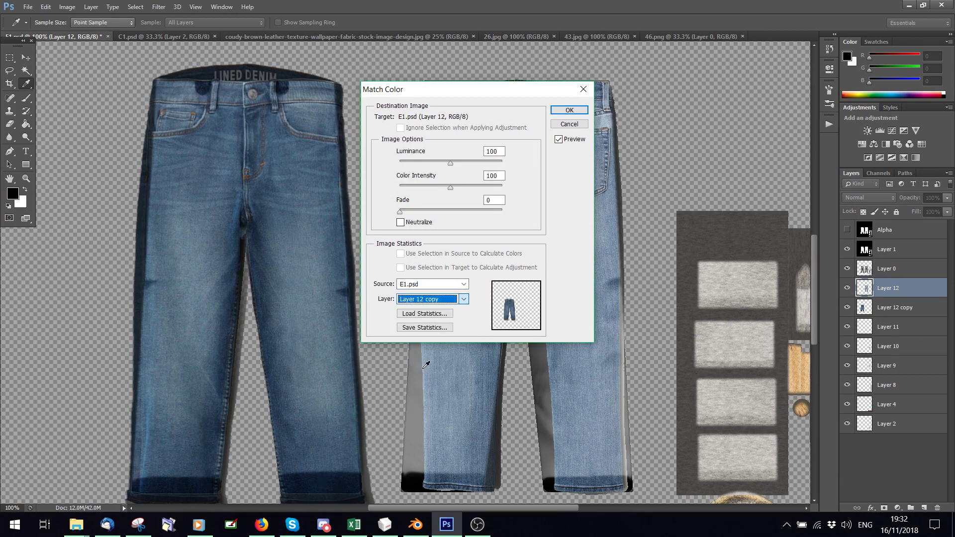
{"action": "left_click_drag", "start_coordinate": [539, 96], "coordinate": [299, 112]}
{"action": "left_click", "coordinate": [331, 127]}
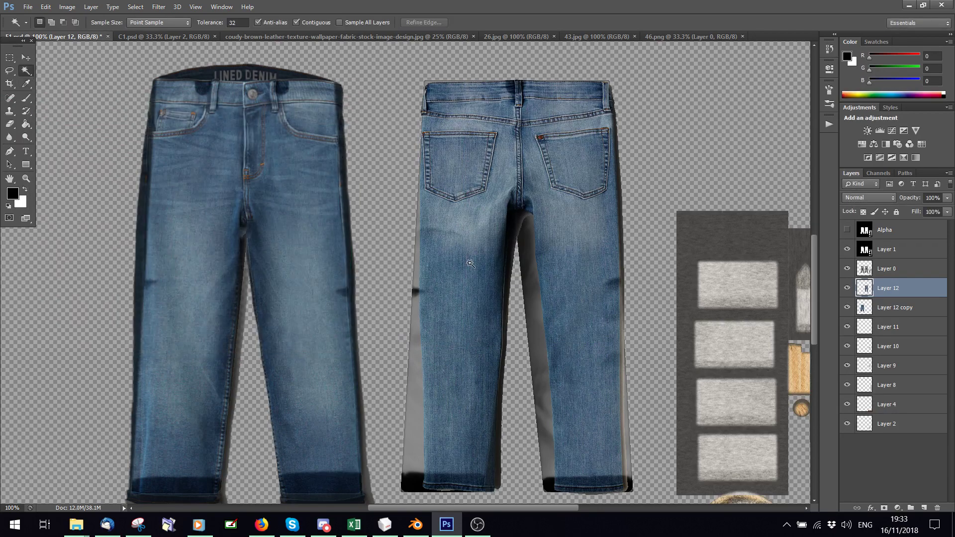
Step: Warp Layer 12, pulling the left leg outward at hem and knee and raising the left waist corner to cover the back panel
{"action": "left_click", "coordinate": [45, 7]}
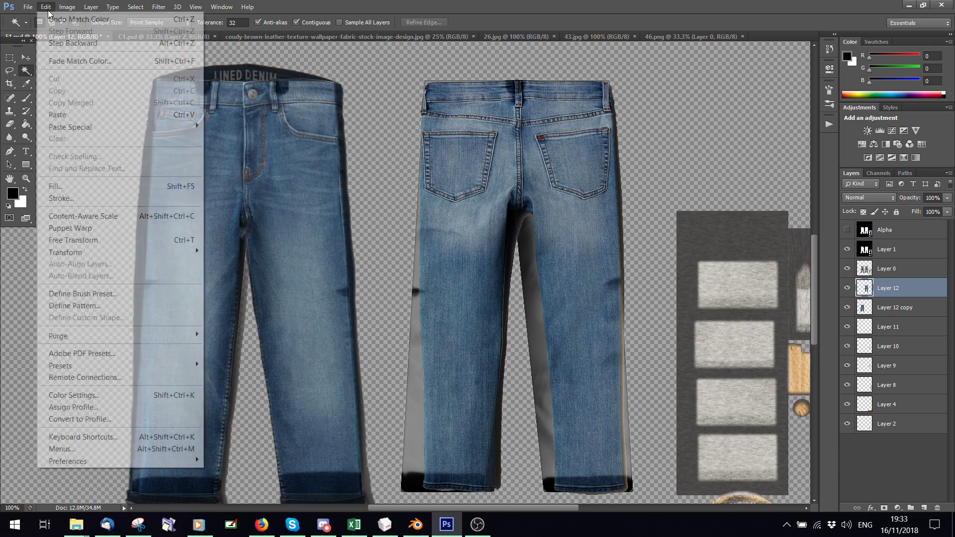
{"action": "mouse_move", "coordinate": [64, 254]}
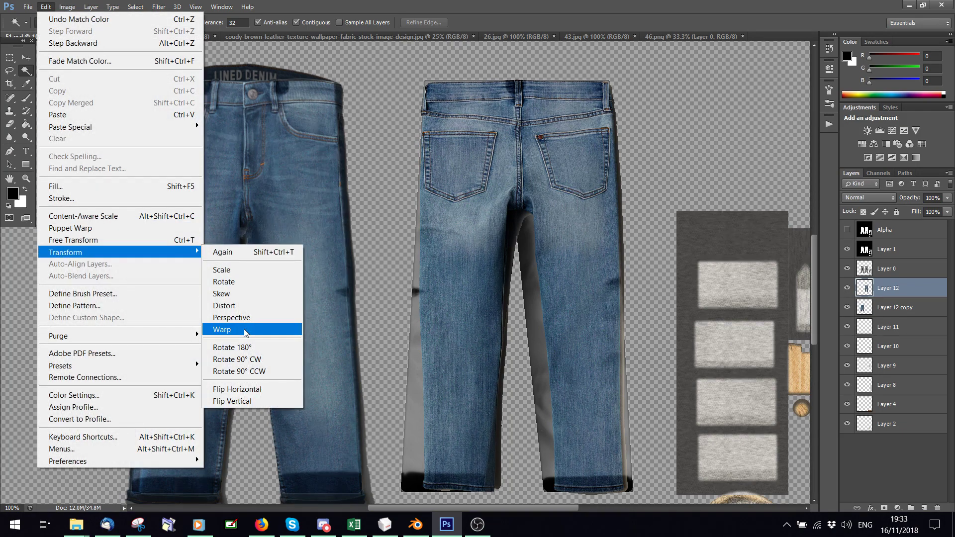
{"action": "left_click", "coordinate": [222, 330]}
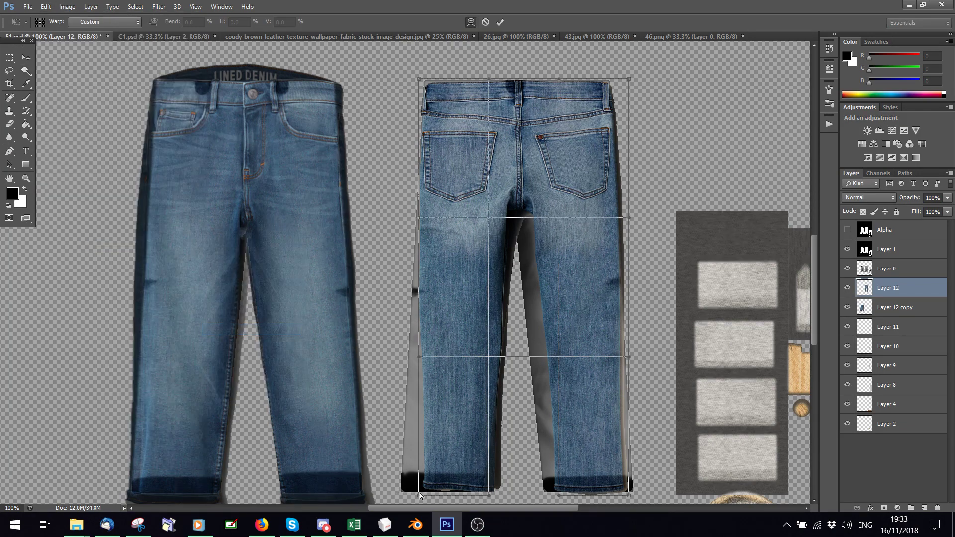
{"action": "left_click_drag", "start_coordinate": [420, 493], "coordinate": [389, 499]}
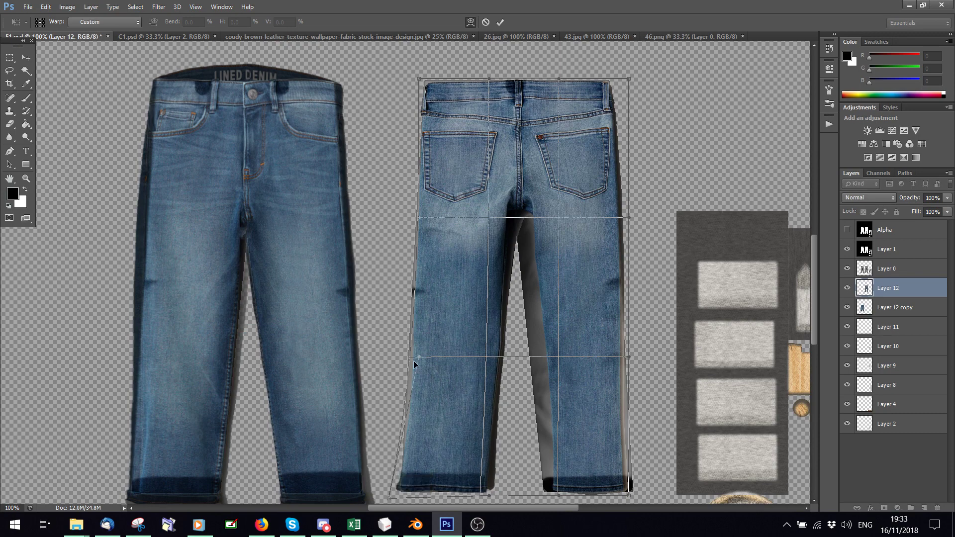
{"action": "left_click_drag", "start_coordinate": [414, 362], "coordinate": [406, 363]}
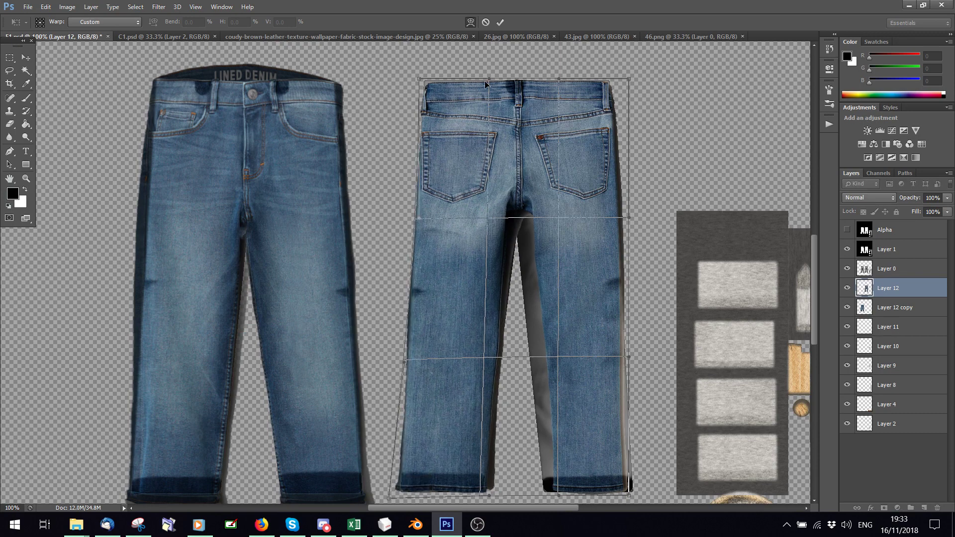
{"action": "left_click_drag", "start_coordinate": [490, 81], "coordinate": [489, 78]}
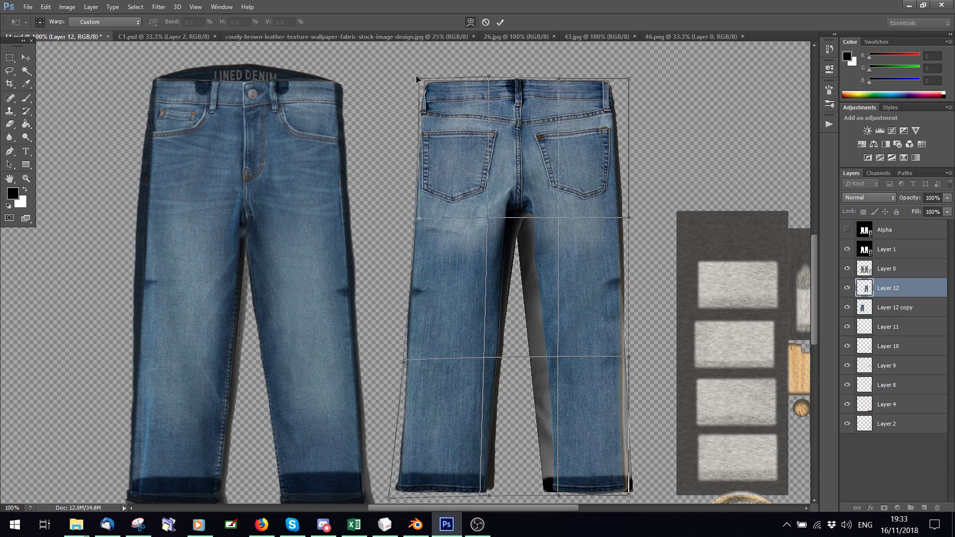
{"action": "left_click_drag", "start_coordinate": [417, 79], "coordinate": [415, 73]}
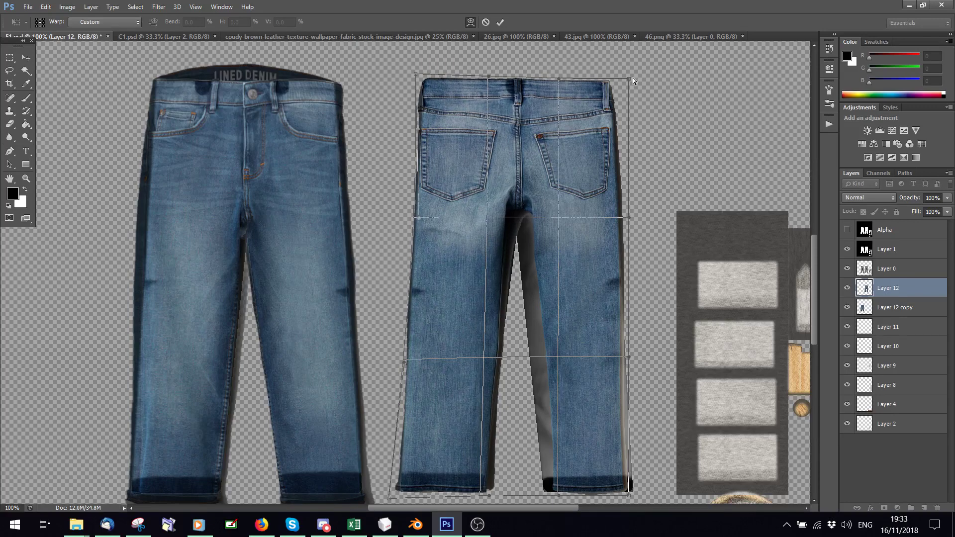
Step: Warp the right waist corner, thigh, knee and hem of the back jeans to the panel's outer edge and apply the warp
{"action": "left_click_drag", "start_coordinate": [633, 78], "coordinate": [631, 76]}
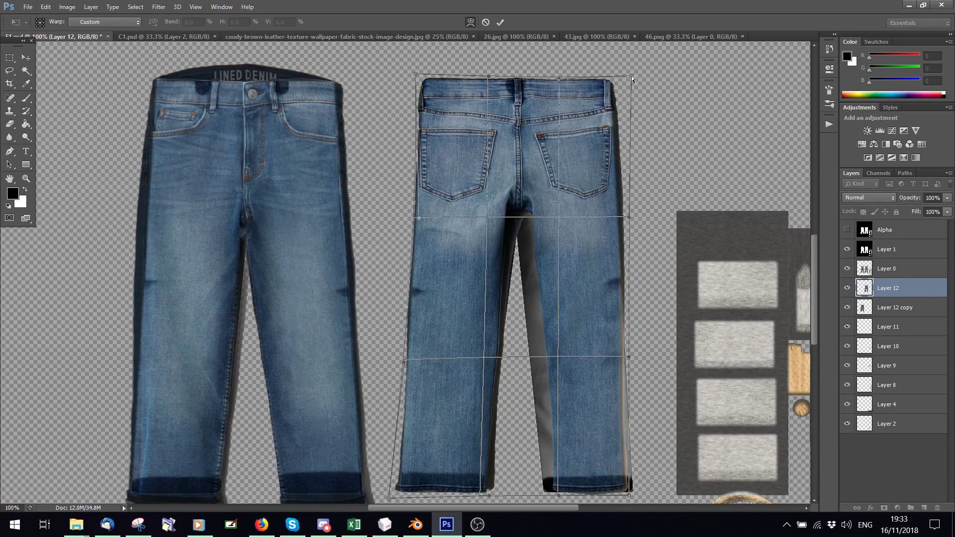
{"action": "left_click_drag", "start_coordinate": [630, 495], "coordinate": [640, 496]}
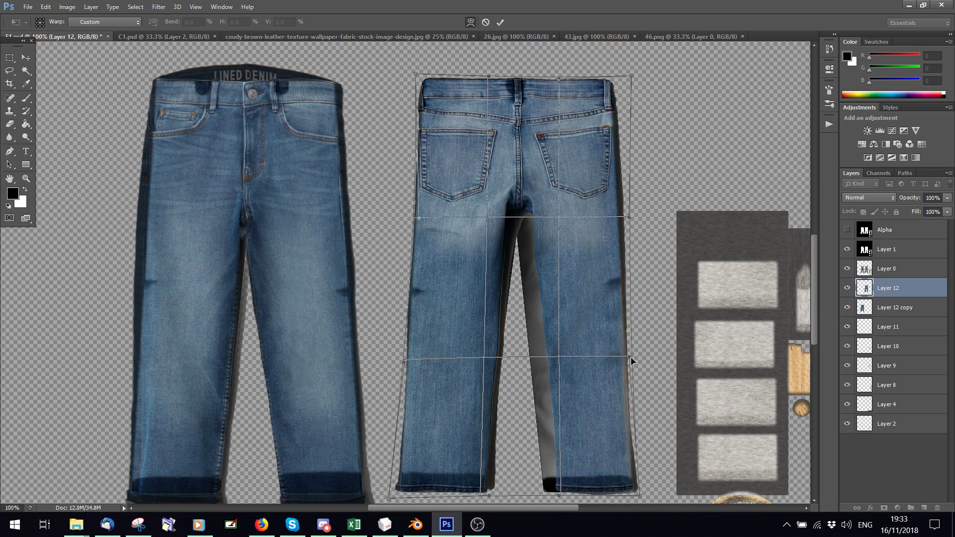
{"action": "left_click_drag", "start_coordinate": [630, 357], "coordinate": [632, 357]}
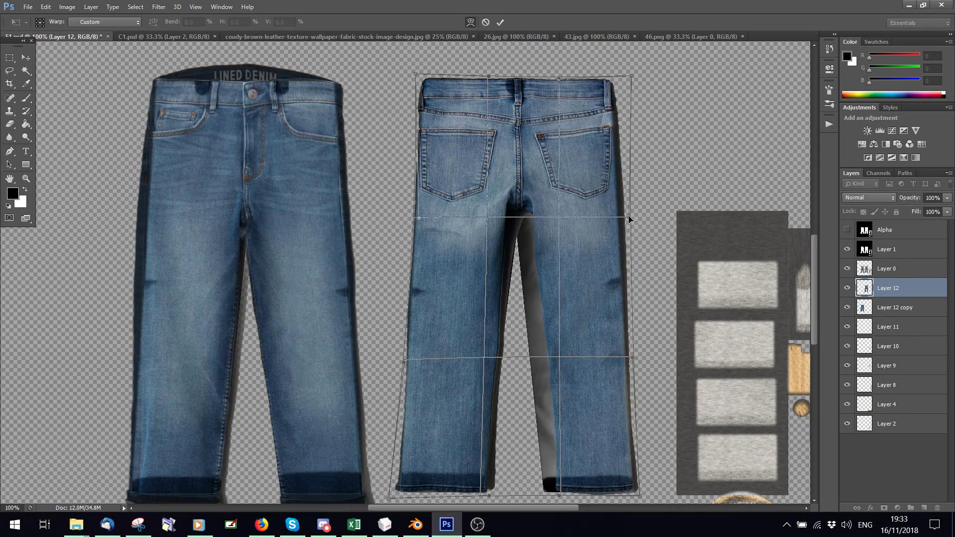
{"action": "left_click_drag", "start_coordinate": [629, 217], "coordinate": [620, 218]}
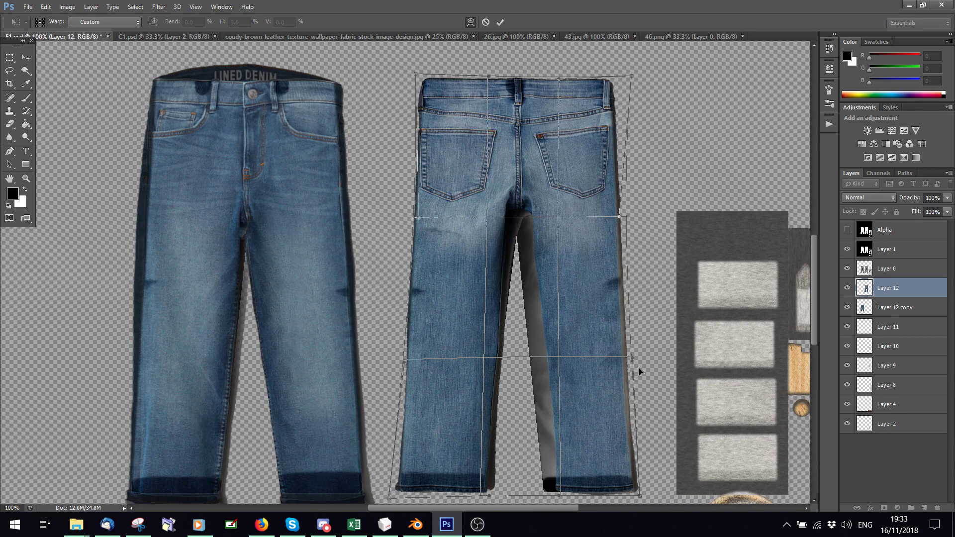
{"action": "left_click_drag", "start_coordinate": [634, 356], "coordinate": [637, 357]}
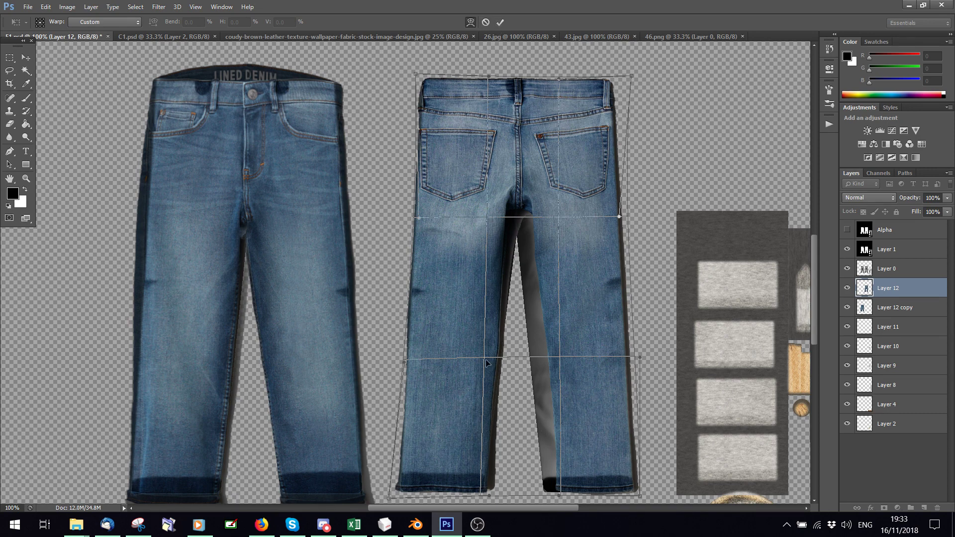
{"action": "left_click", "coordinate": [500, 21]}
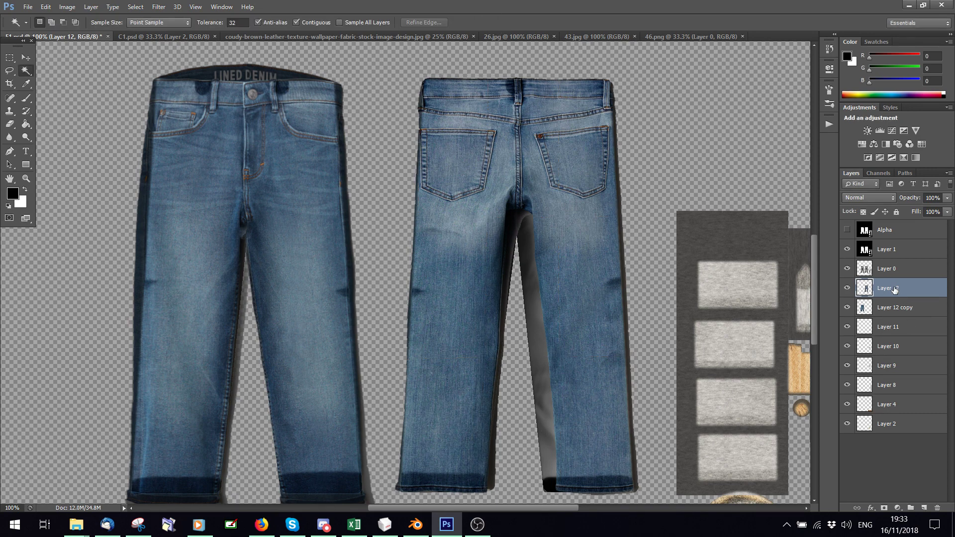
Step: Duplicate Layer 12 within E1.psd
{"action": "right_click", "coordinate": [895, 289]}
{"action": "left_click", "coordinate": [760, 128]}
{"action": "left_click", "coordinate": [564, 166]}
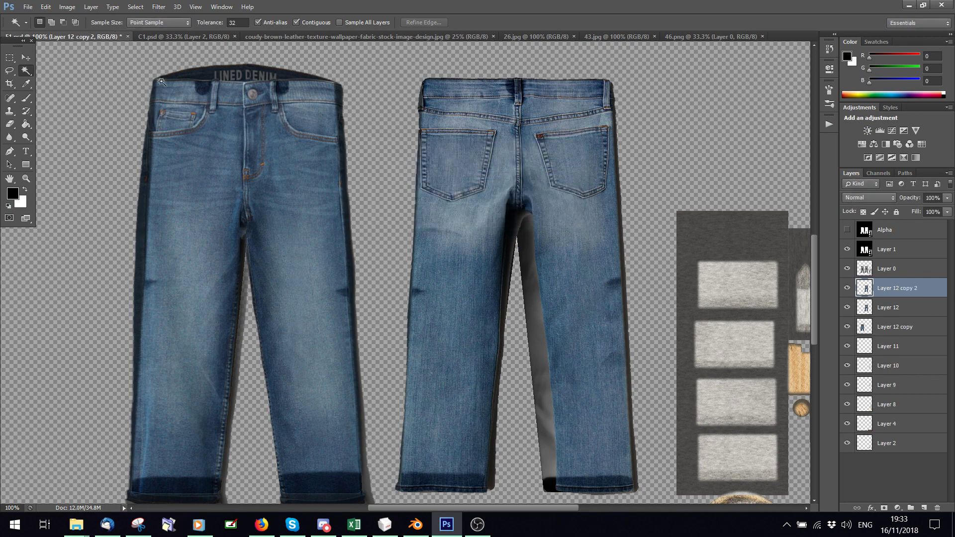
{"action": "left_click", "coordinate": [46, 7]}
{"action": "mouse_move", "coordinate": [119, 253]}
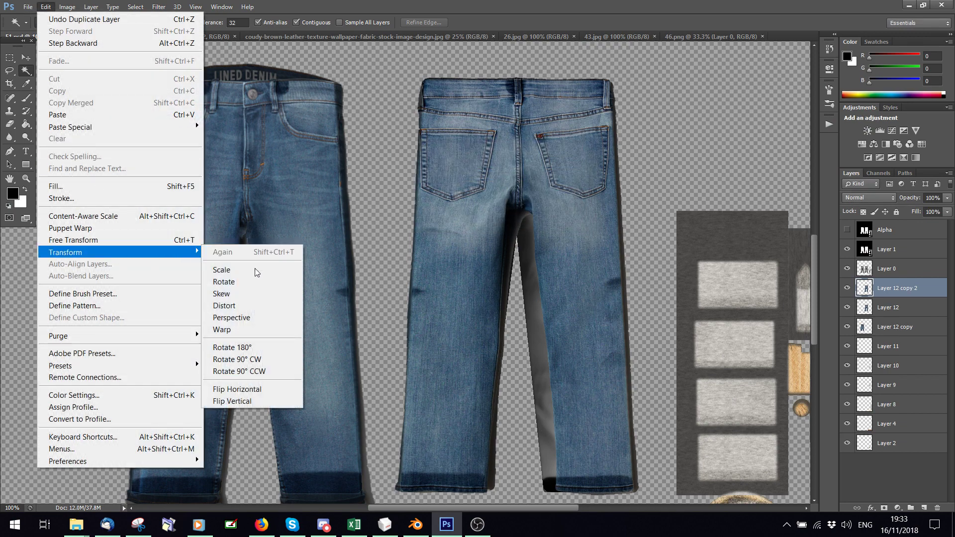
{"action": "left_click", "coordinate": [237, 335]}
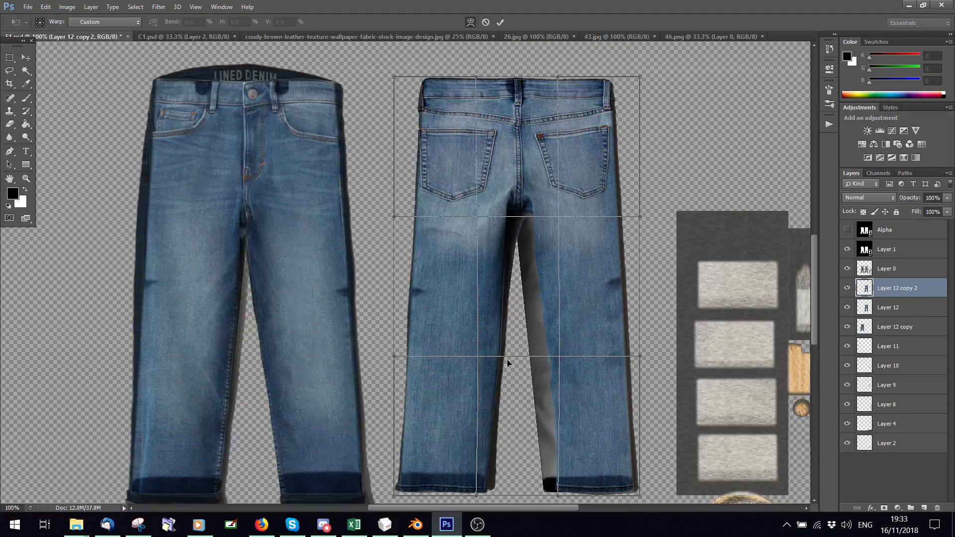
{"action": "mouse_move", "coordinate": [506, 359]}
{"action": "left_mouse_down"}
{"action": "mouse_move", "coordinate": [480, 357]}
{"action": "mouse_move", "coordinate": [505, 357]}
{"action": "left_mouse_up"}
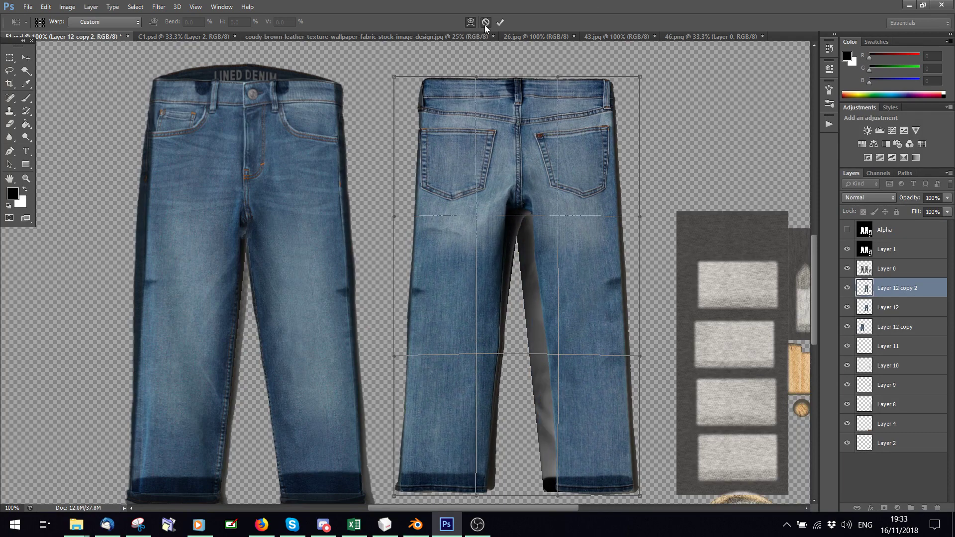
{"action": "left_click", "coordinate": [500, 22]}
Step: Hide Layer 12 and warp its duplicate so the left leg's inner edge and the crotch shift inward over the panel
{"action": "left_click", "coordinate": [848, 308]}
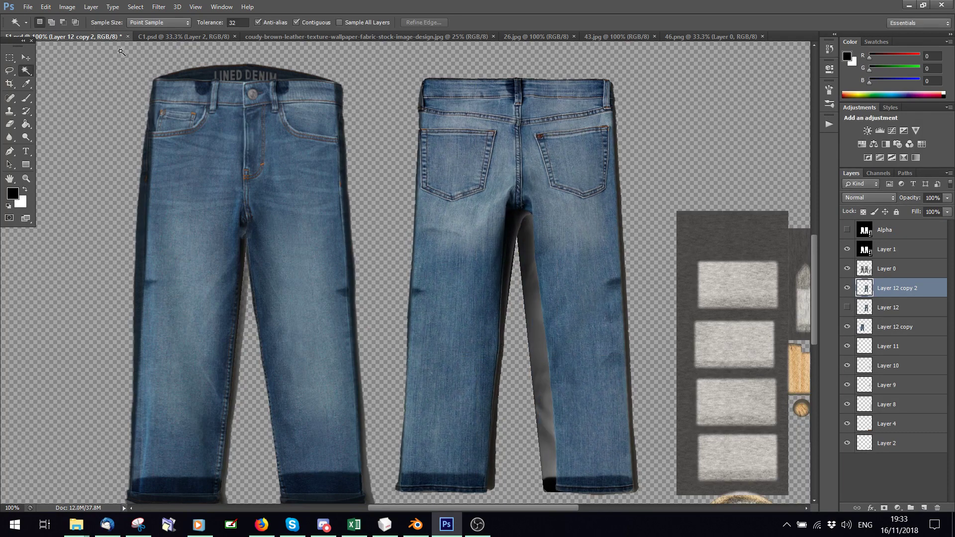
{"action": "left_click", "coordinate": [45, 7]}
{"action": "mouse_move", "coordinate": [102, 254]}
{"action": "left_click", "coordinate": [222, 329]}
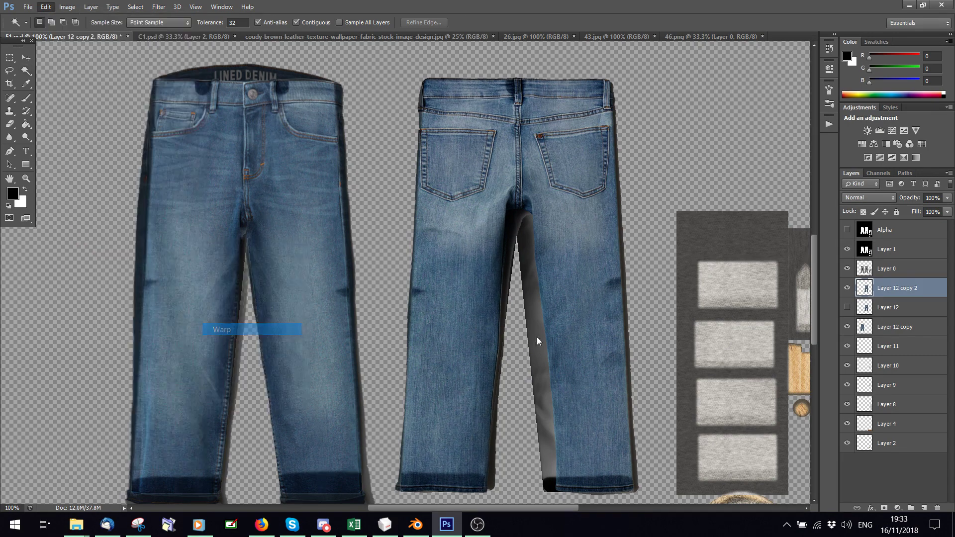
{"action": "mouse_move", "coordinate": [499, 353]}
{"action": "left_mouse_down"}
{"action": "mouse_move", "coordinate": [488, 352]}
{"action": "mouse_move", "coordinate": [506, 354]}
{"action": "left_mouse_up"}
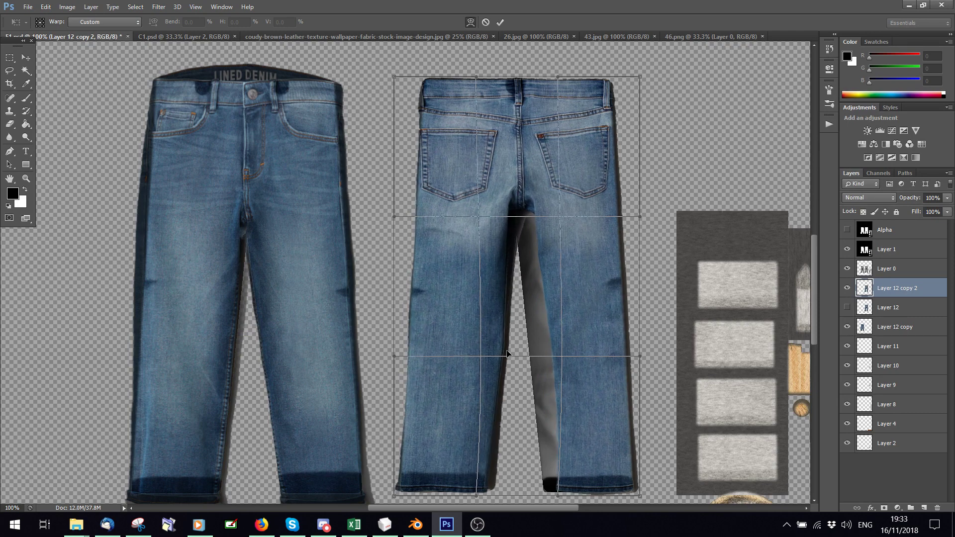
{"action": "left_click_drag", "start_coordinate": [519, 212], "coordinate": [523, 224]}
{"action": "left_click", "coordinate": [500, 22]}
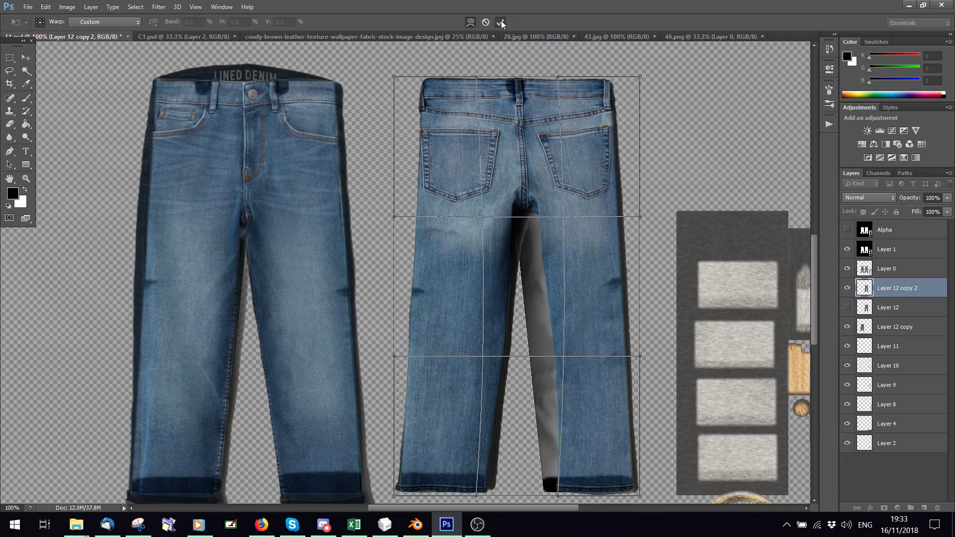
Step: Hide the warped duplicate, duplicate Layer 12 again and make the new copy visible
{"action": "left_click", "coordinate": [881, 309]}
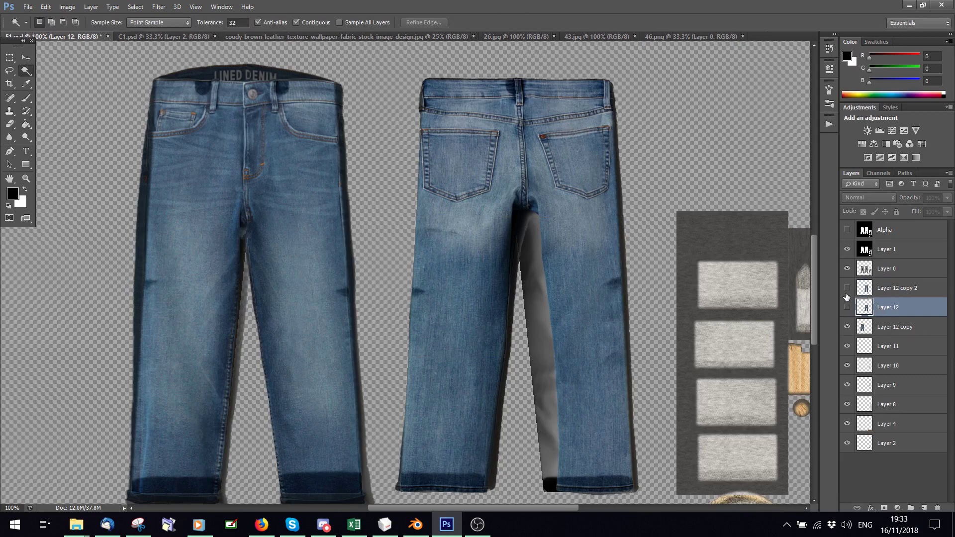
{"action": "right_click", "coordinate": [890, 308]}
{"action": "left_click", "coordinate": [747, 128]}
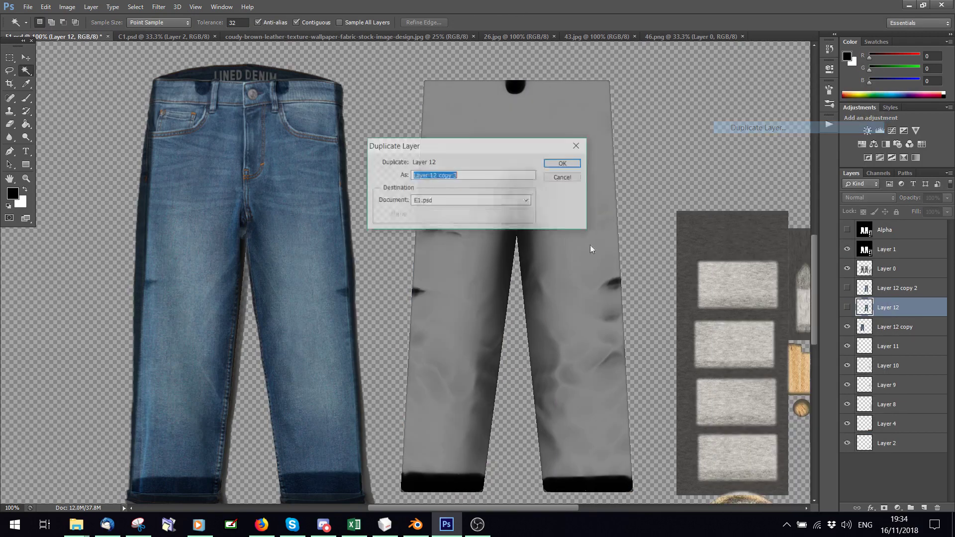
{"action": "left_click", "coordinate": [547, 165]}
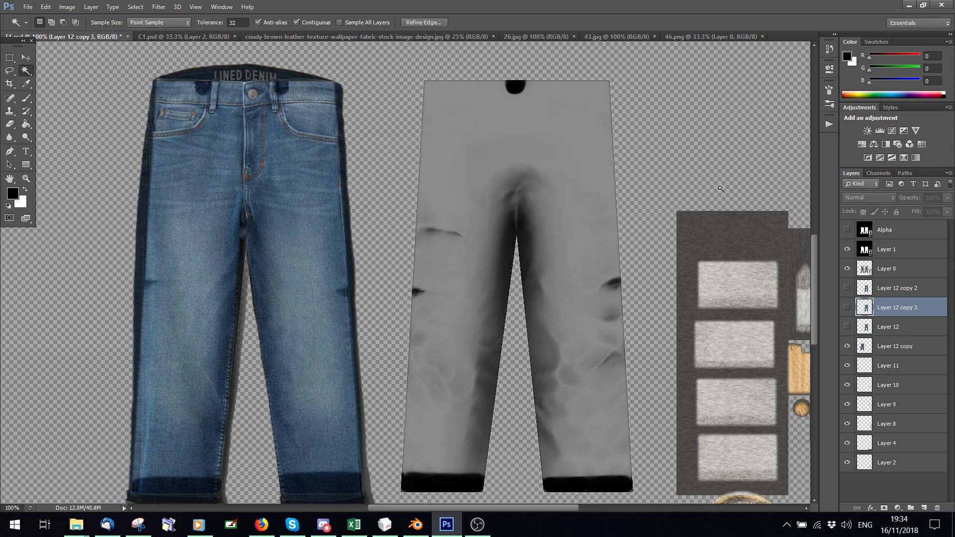
{"action": "left_click", "coordinate": [848, 308]}
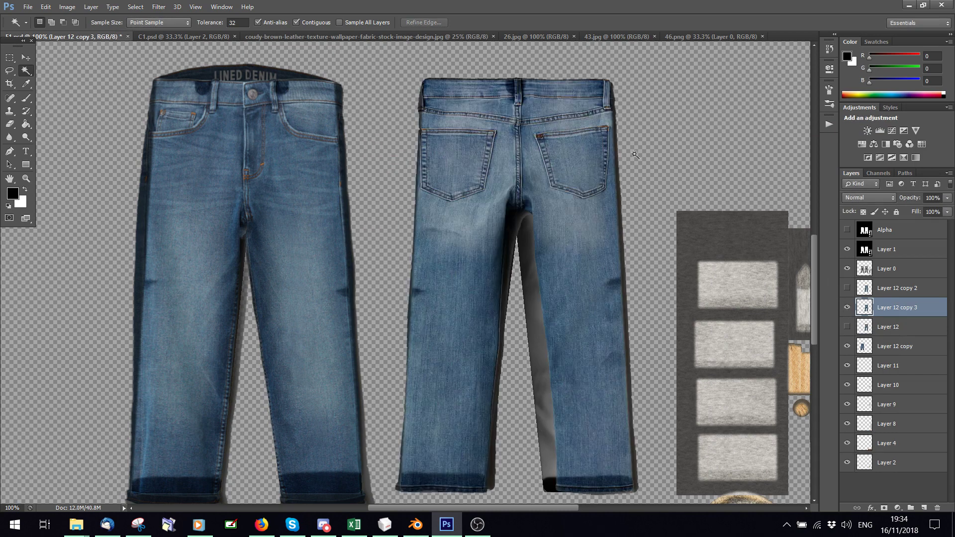
Step: Warp the new copy so the right leg covers the inner gap while its outer edge reaches the panel border, and show both warped copies
{"action": "left_click", "coordinate": [45, 6]}
{"action": "mouse_move", "coordinate": [67, 252]}
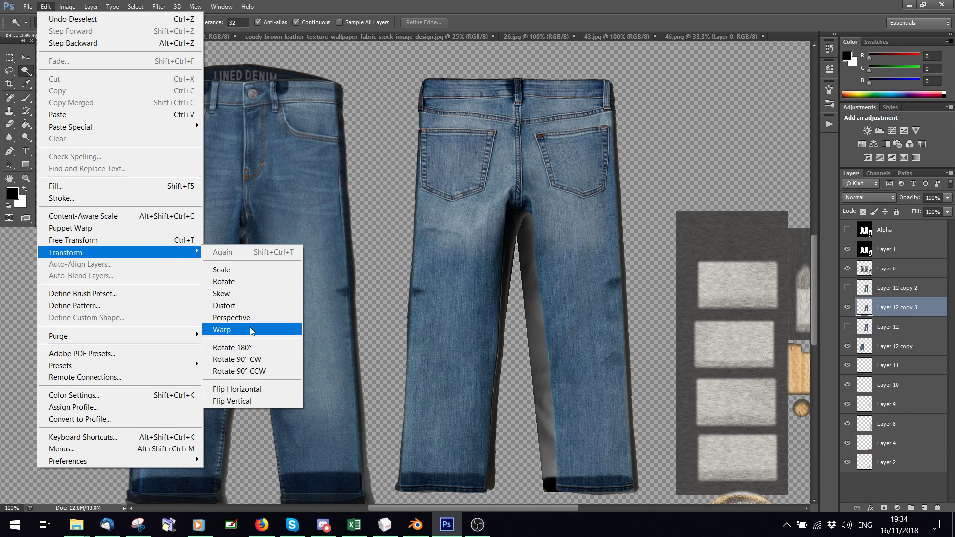
{"action": "left_click", "coordinate": [222, 330]}
{"action": "left_click_drag", "start_coordinate": [525, 313], "coordinate": [511, 313]}
{"action": "mouse_move", "coordinate": [543, 484]}
{"action": "left_mouse_down"}
{"action": "mouse_move", "coordinate": [542, 492]}
{"action": "mouse_move", "coordinate": [534, 477]}
{"action": "left_mouse_up"}
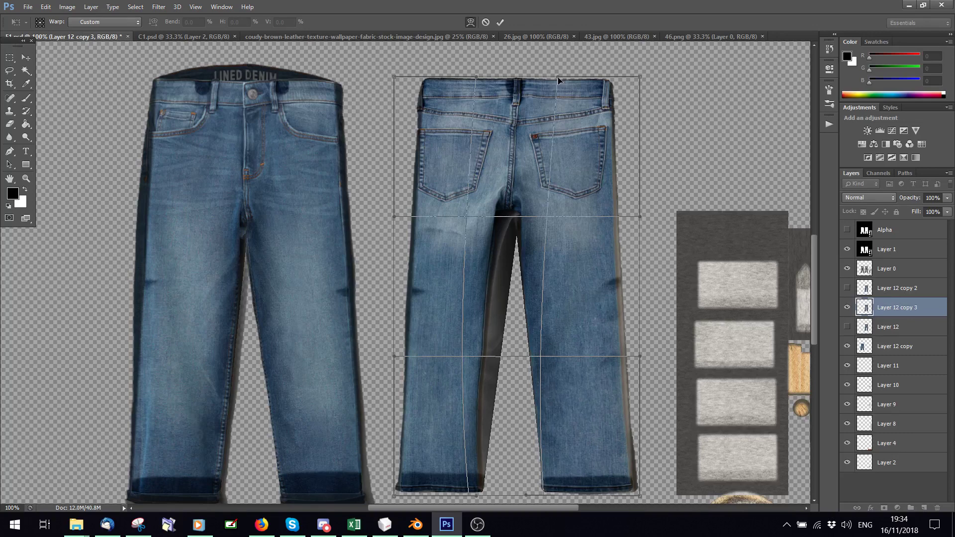
{"action": "left_click_drag", "start_coordinate": [542, 216], "coordinate": [538, 216]}
{"action": "left_click_drag", "start_coordinate": [642, 210], "coordinate": [659, 215]}
{"action": "left_click_drag", "start_coordinate": [643, 357], "coordinate": [652, 356]}
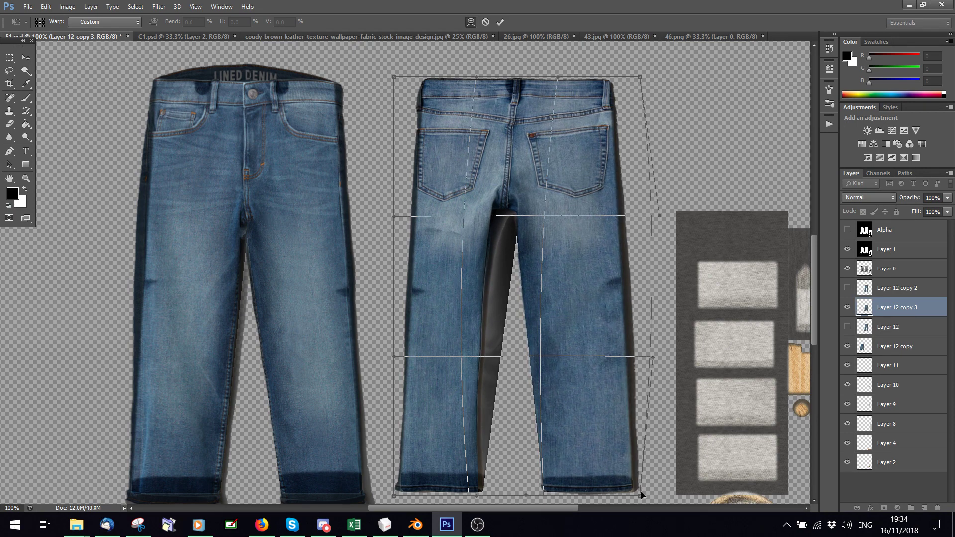
{"action": "left_click_drag", "start_coordinate": [640, 493], "coordinate": [641, 496]}
{"action": "left_click", "coordinate": [500, 22]}
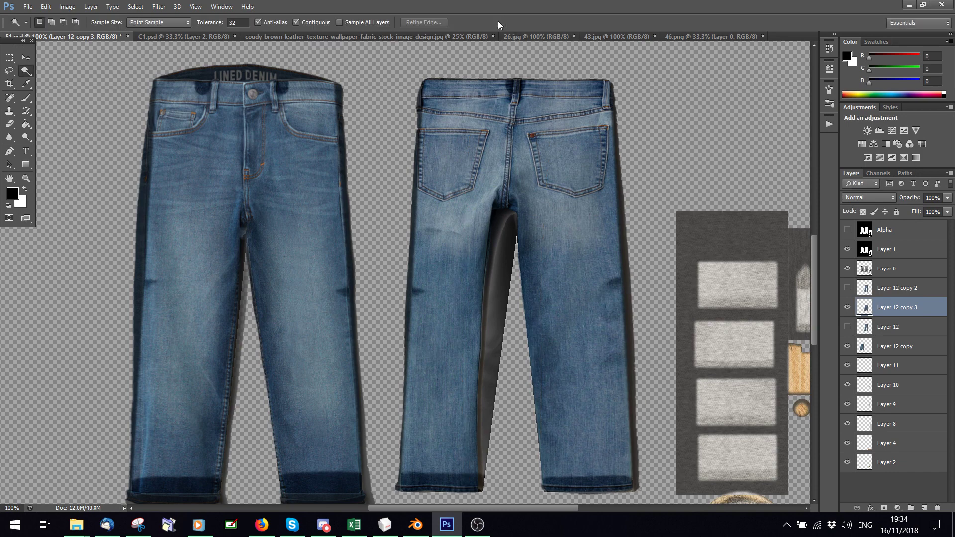
{"action": "left_click", "coordinate": [847, 288]}
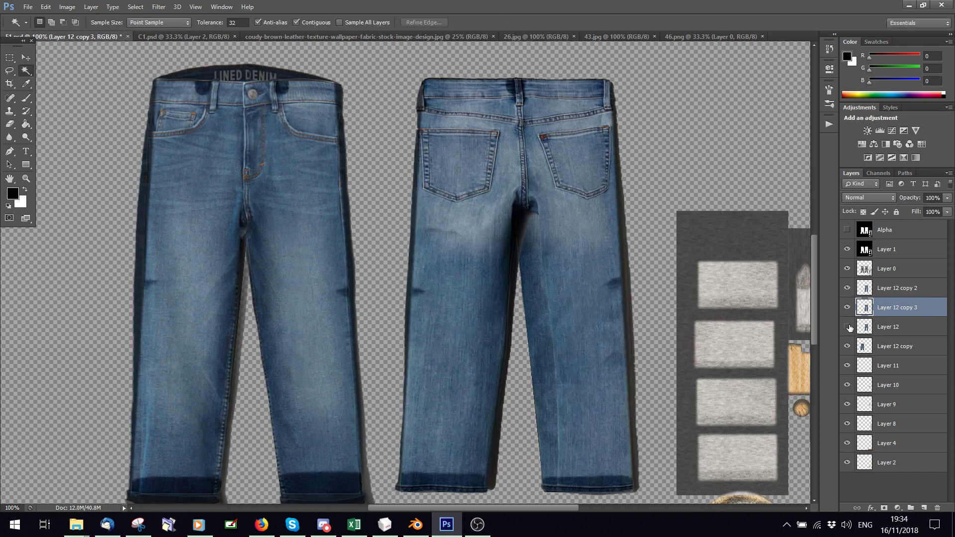
Step: Show Layer 12 above its warped copies and erase its dark inner-leg strip with the 39 px eraser
{"action": "left_click_drag", "start_coordinate": [909, 334], "coordinate": [834, 284]}
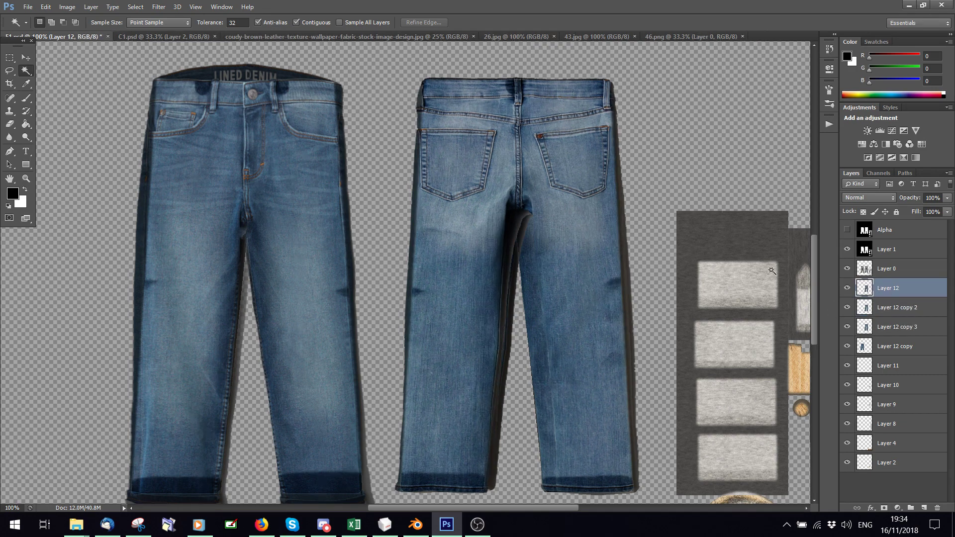
{"action": "left_click", "coordinate": [9, 124]}
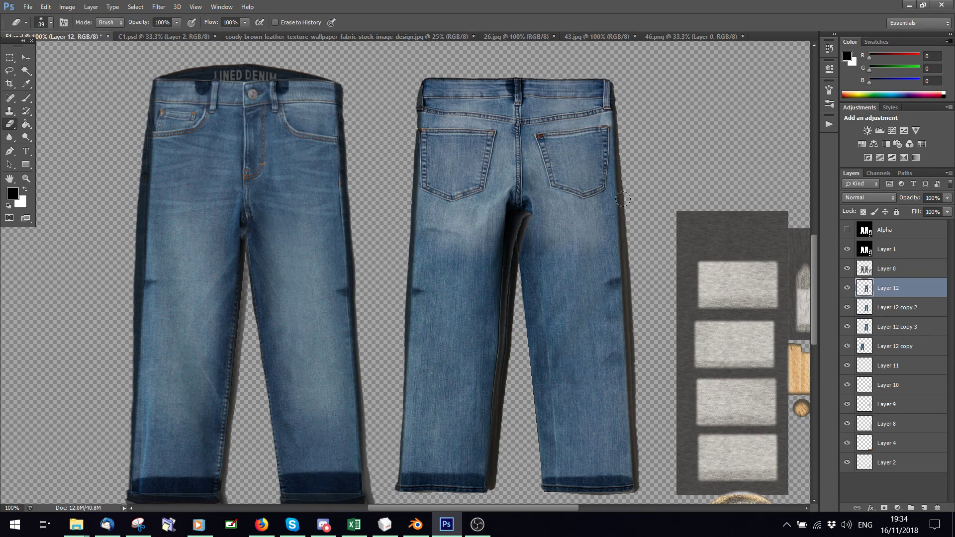
{"action": "mouse_move", "coordinate": [573, 268]}
{"action": "left_mouse_down"}
{"action": "mouse_move", "coordinate": [531, 220]}
{"action": "mouse_move", "coordinate": [533, 255]}
{"action": "mouse_move", "coordinate": [542, 218]}
{"action": "mouse_move", "coordinate": [553, 388]}
{"action": "mouse_move", "coordinate": [545, 280]}
{"action": "mouse_move", "coordinate": [507, 213]}
{"action": "mouse_move", "coordinate": [505, 240]}
{"action": "mouse_move", "coordinate": [508, 210]}
{"action": "mouse_move", "coordinate": [513, 221]}
{"action": "mouse_move", "coordinate": [502, 193]}
{"action": "mouse_move", "coordinate": [502, 238]}
{"action": "mouse_move", "coordinate": [510, 222]}
{"action": "mouse_move", "coordinate": [488, 490]}
{"action": "left_mouse_up"}
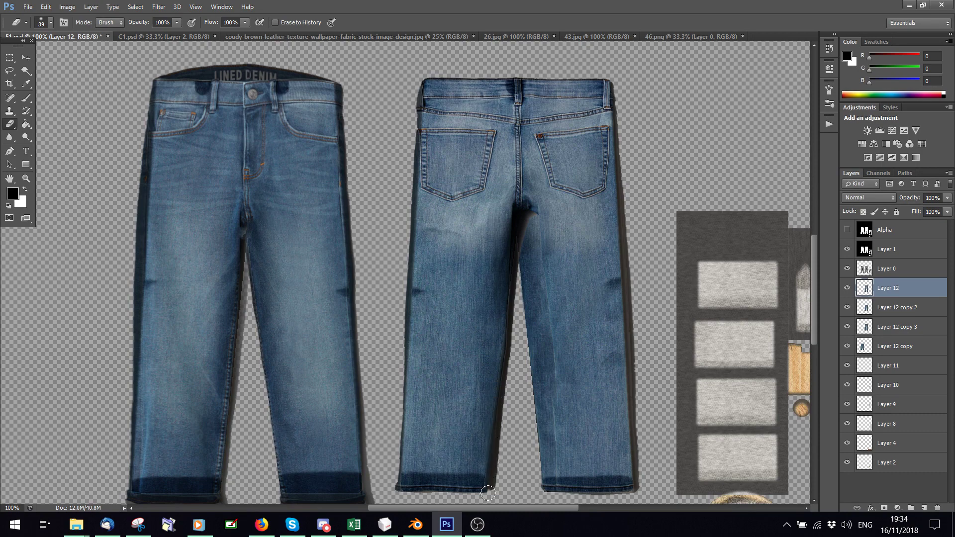
Step: Erase the overlap seams on the right back leg in Layer 12 and the stray inner-gap area below the crotch in Layer 12 copy 2
{"action": "left_click", "coordinate": [882, 314]}
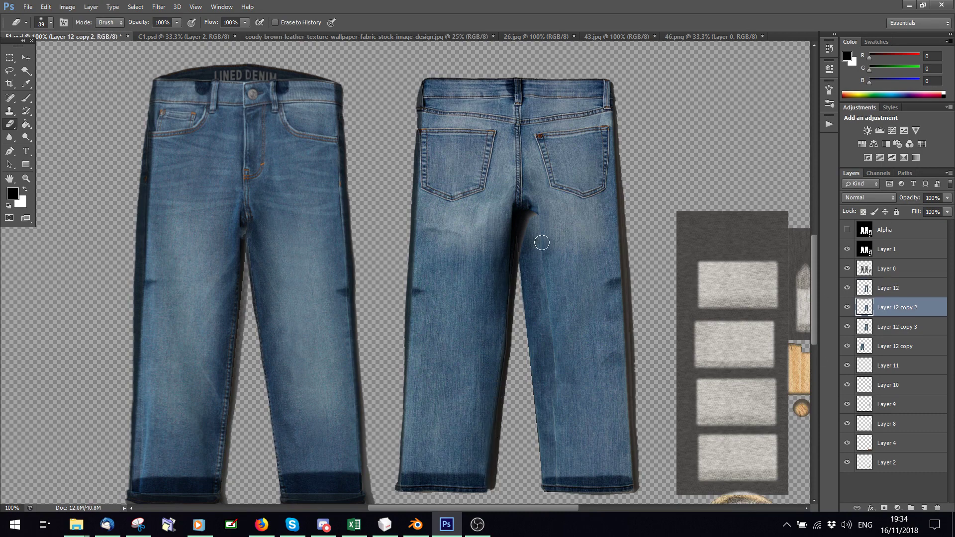
{"action": "left_click", "coordinate": [875, 291]}
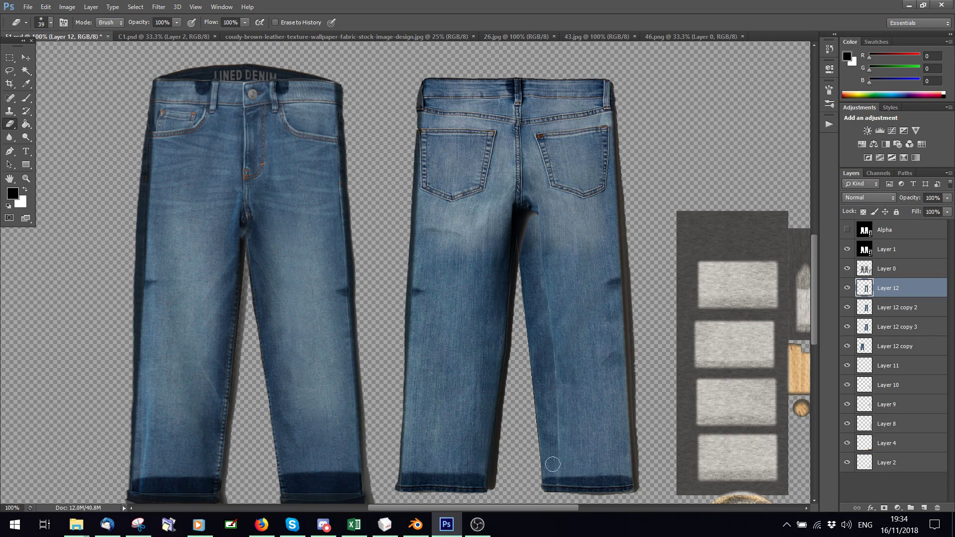
{"action": "left_click", "coordinate": [873, 317]}
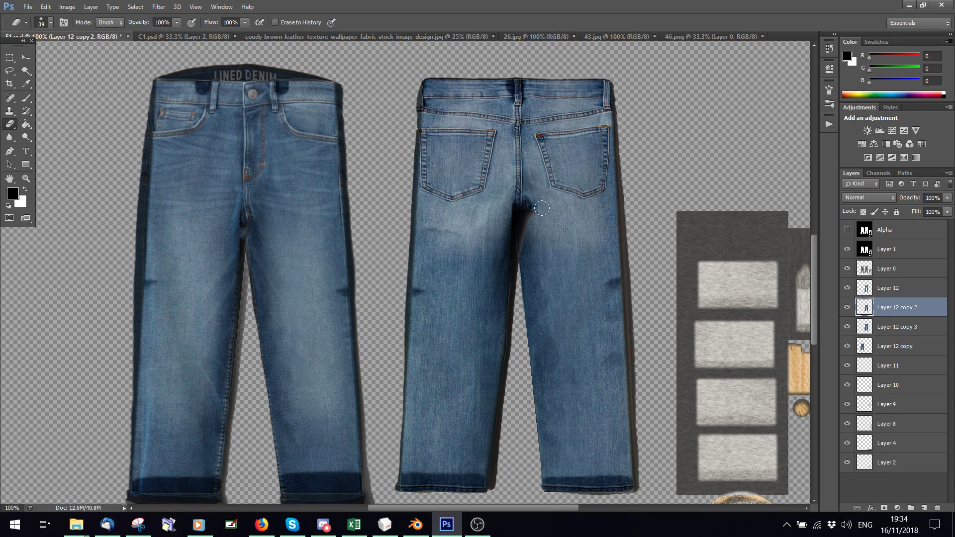
{"action": "left_click_drag", "start_coordinate": [517, 278], "coordinate": [522, 291]}
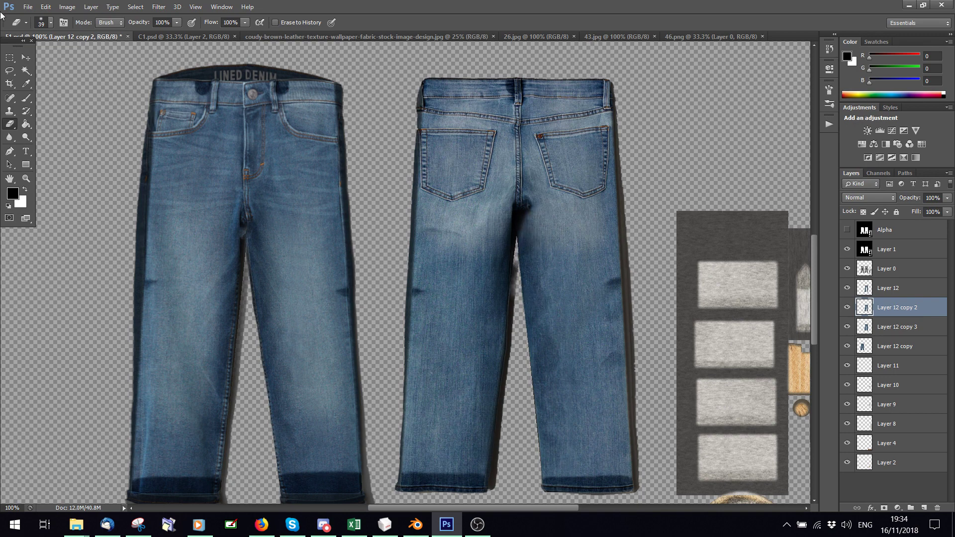
Step: Save E1.psd and switch to Blender to display the textured model in Rendered shading
{"action": "left_click", "coordinate": [28, 7]}
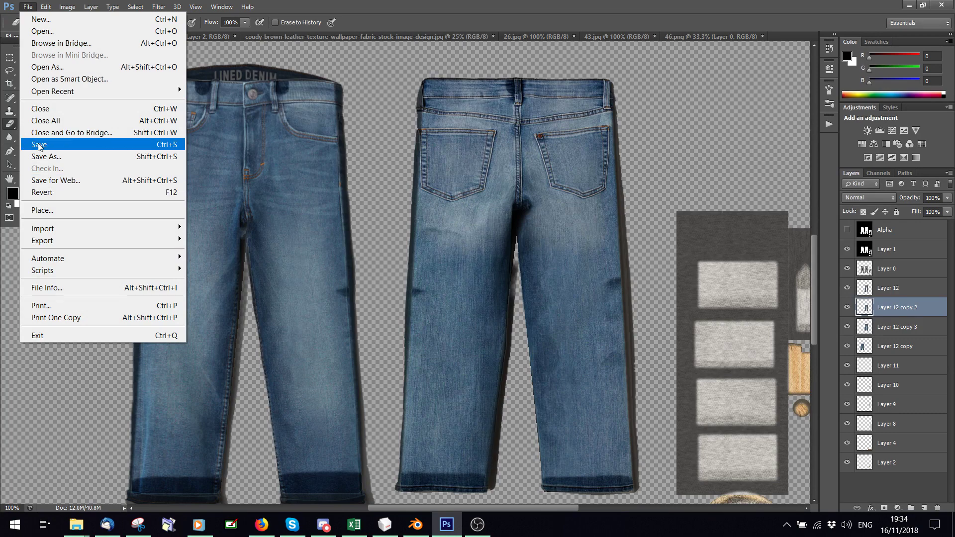
{"action": "left_click", "coordinate": [74, 144]}
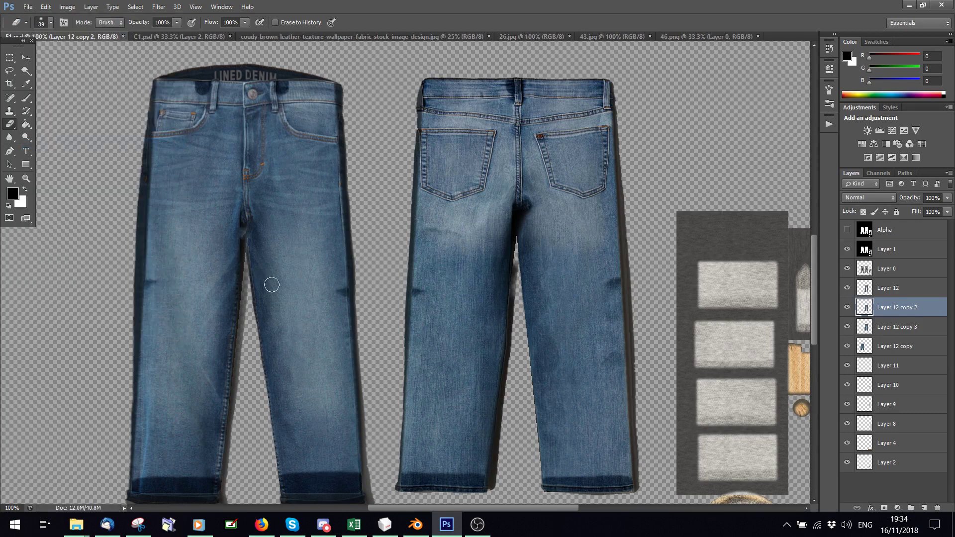
{"action": "left_click", "coordinate": [416, 525]}
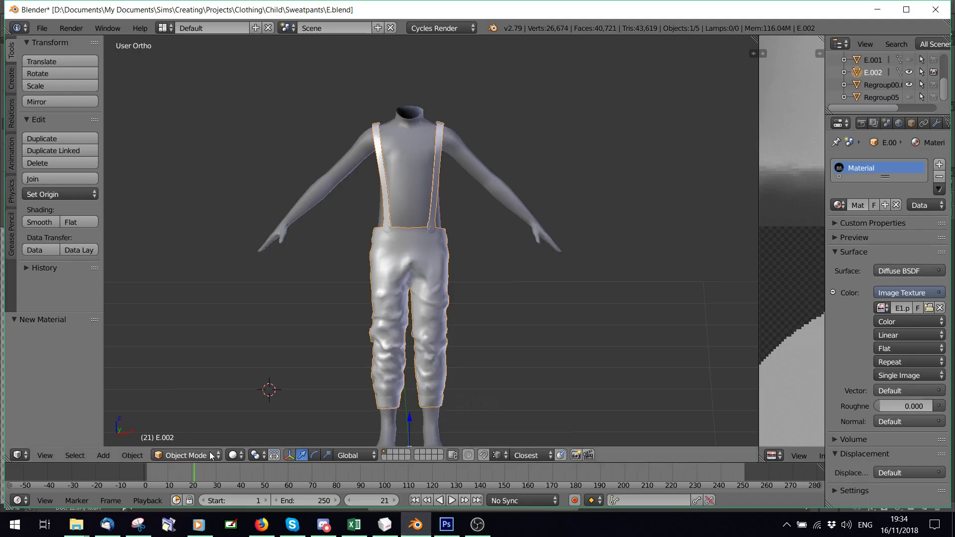
{"action": "left_click", "coordinate": [233, 455]}
{"action": "left_click", "coordinate": [244, 386]}
{"action": "left_click", "coordinate": [238, 456]}
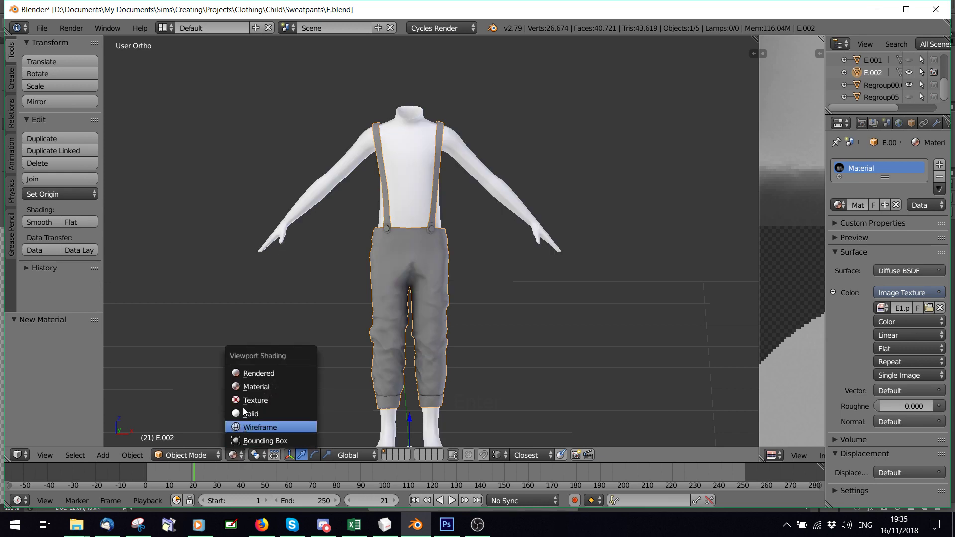
{"action": "left_click", "coordinate": [249, 373]}
{"action": "key", "text": "ctrl+z"}
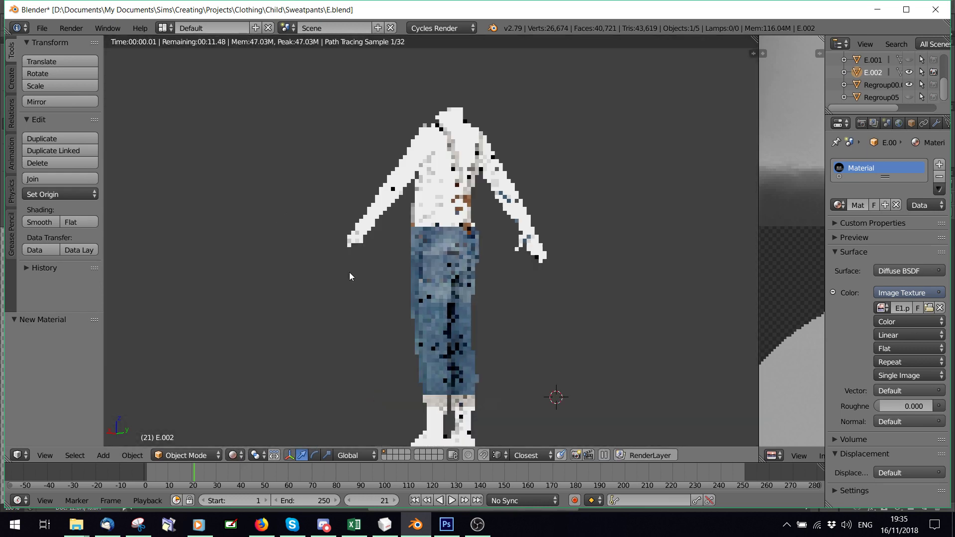
Step: Inspect the rendered jeans from the back and front, and return the viewport to Solid shading
{"action": "middle_click_drag", "start_coordinate": [374, 279], "coordinate": [570, 303]}
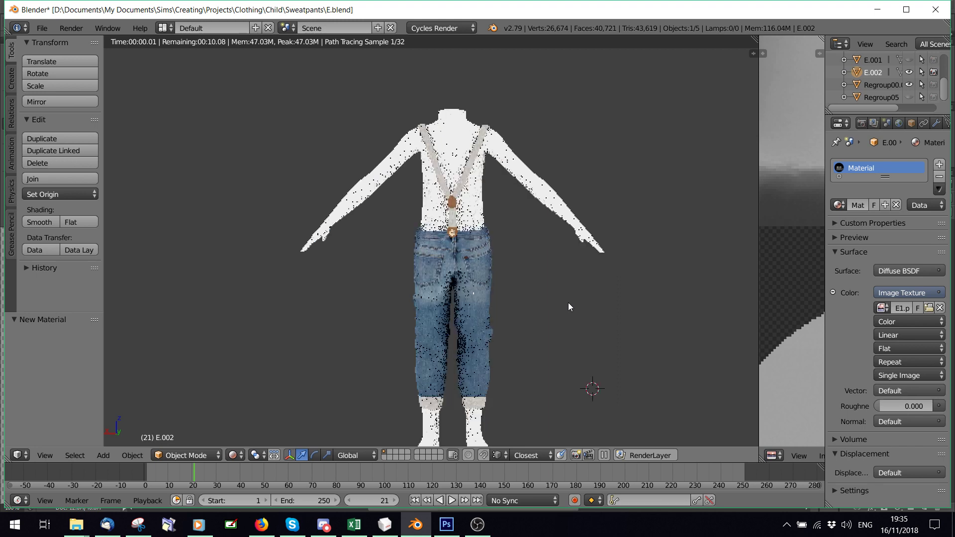
{"action": "middle_click_drag", "start_coordinate": [568, 302], "coordinate": [496, 297]}
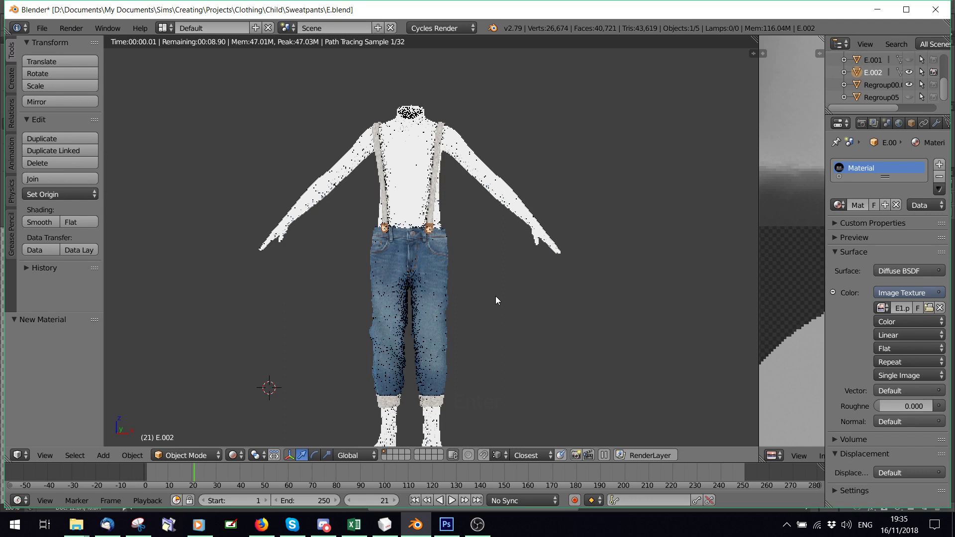
{"action": "scroll", "coordinate": [495, 296], "scroll_direction": "down", "scroll_amount": 1}
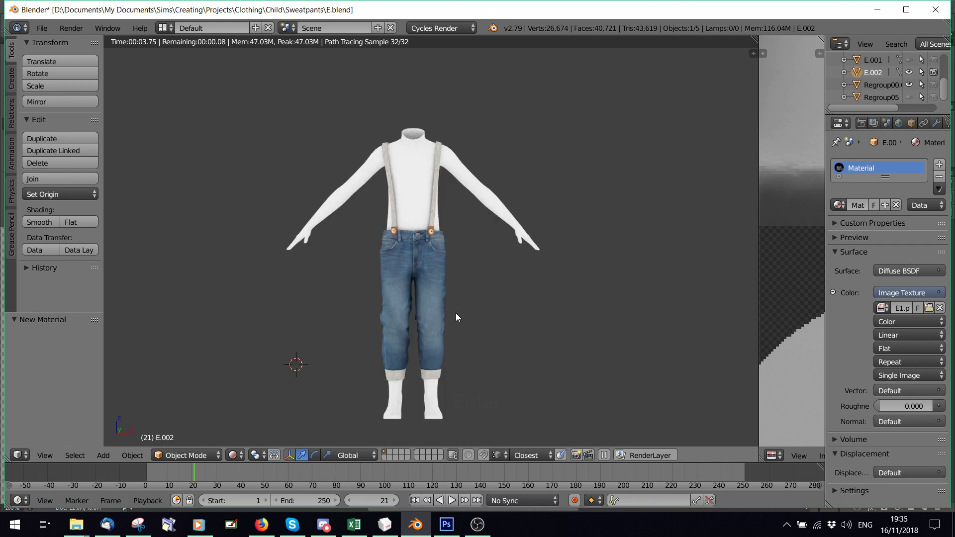
{"action": "left_click", "coordinate": [234, 455]}
{"action": "left_click", "coordinate": [259, 412]}
Step: Switch to E1.psd in Photoshop, identify the front jeans layer by its visibility, and open Color Efex Pro 4 on Layer 12 copy
{"action": "left_click", "coordinate": [452, 525]}
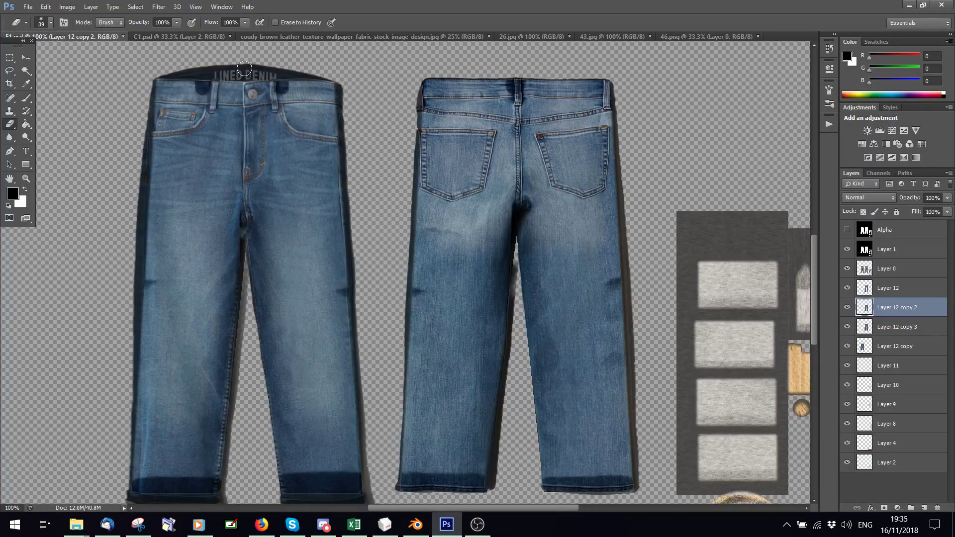
{"action": "left_click", "coordinate": [195, 6]}
{"action": "left_click", "coordinate": [235, 122]}
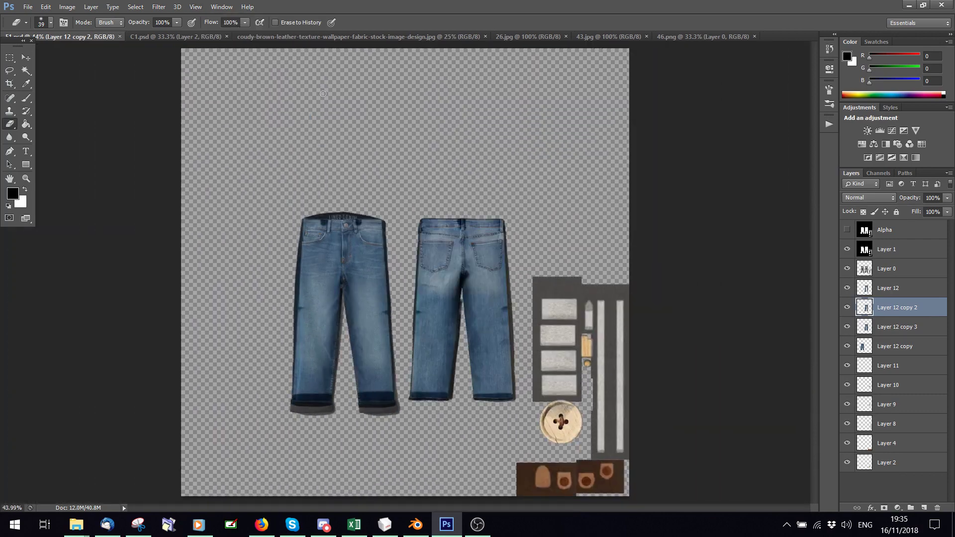
{"action": "left_click", "coordinate": [195, 6]}
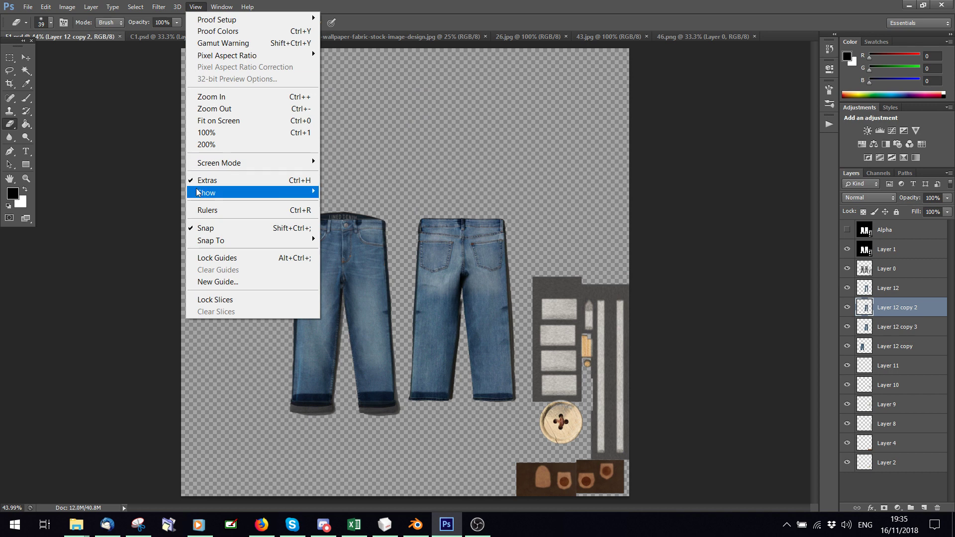
{"action": "left_click", "coordinate": [216, 137]}
{"action": "left_click", "coordinate": [848, 346]}
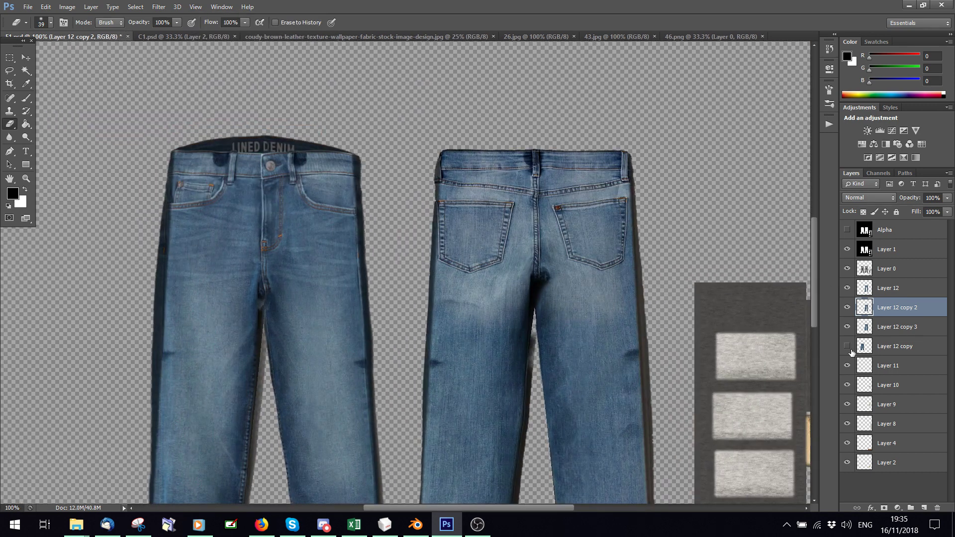
{"action": "left_click", "coordinate": [847, 347]}
{"action": "left_click", "coordinate": [891, 346]}
{"action": "left_click", "coordinate": [158, 6]}
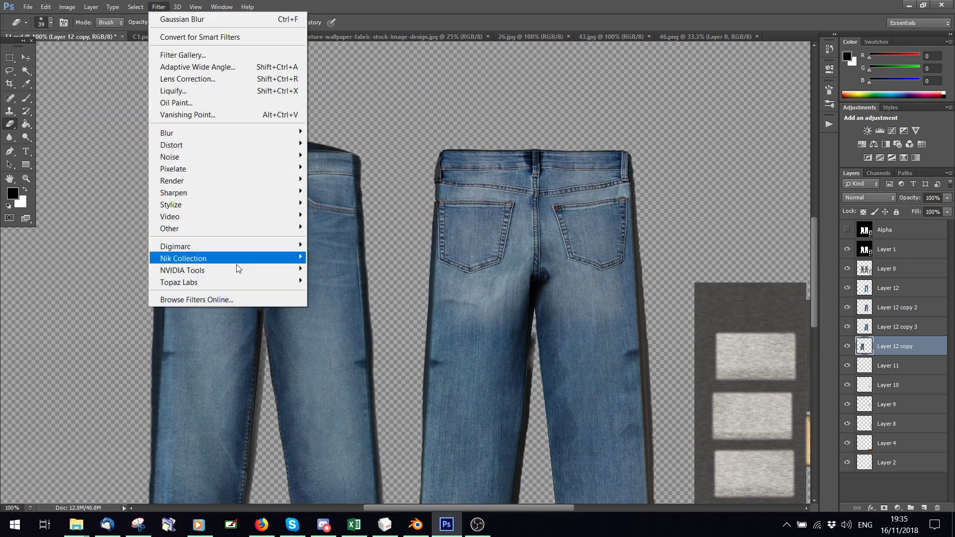
{"action": "mouse_move", "coordinate": [242, 259]}
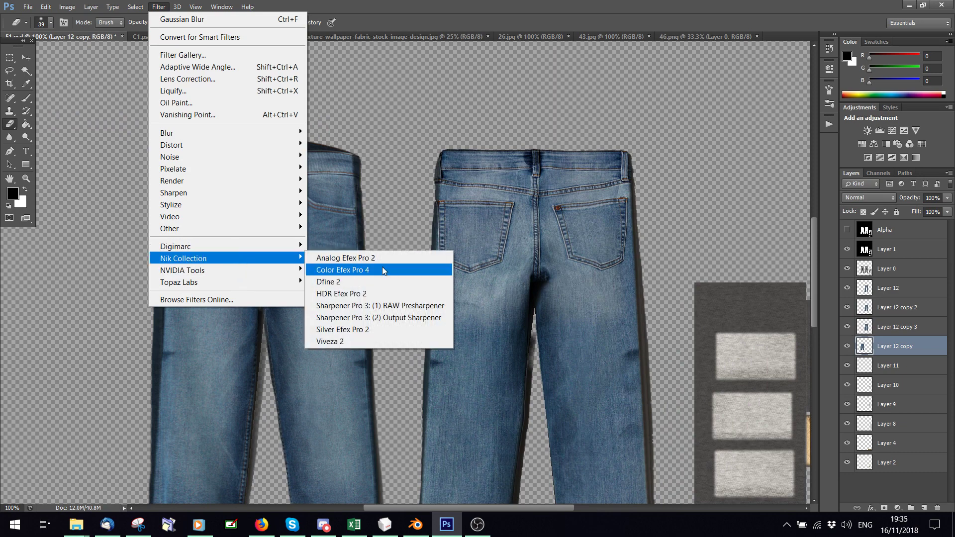
{"action": "left_click", "coordinate": [382, 270]}
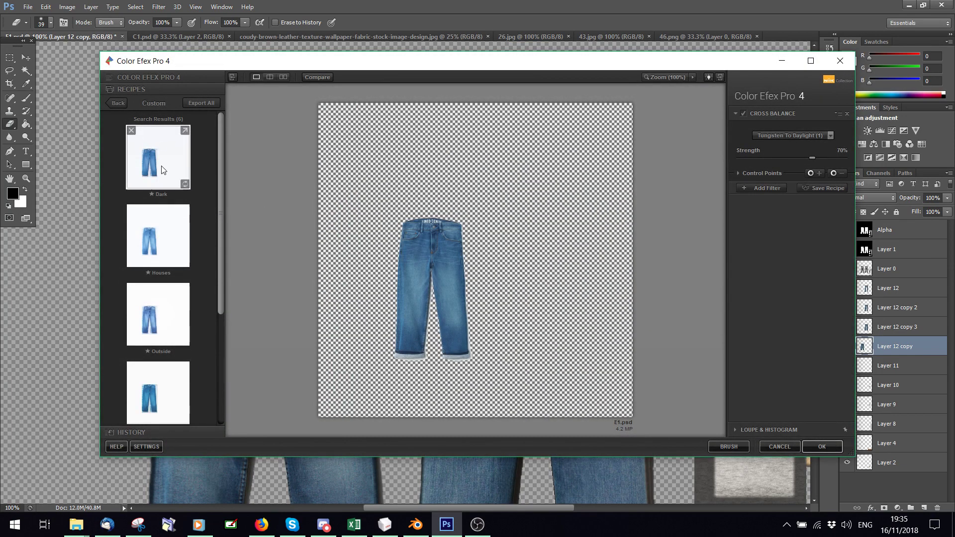
{"action": "left_click", "coordinate": [840, 61]}
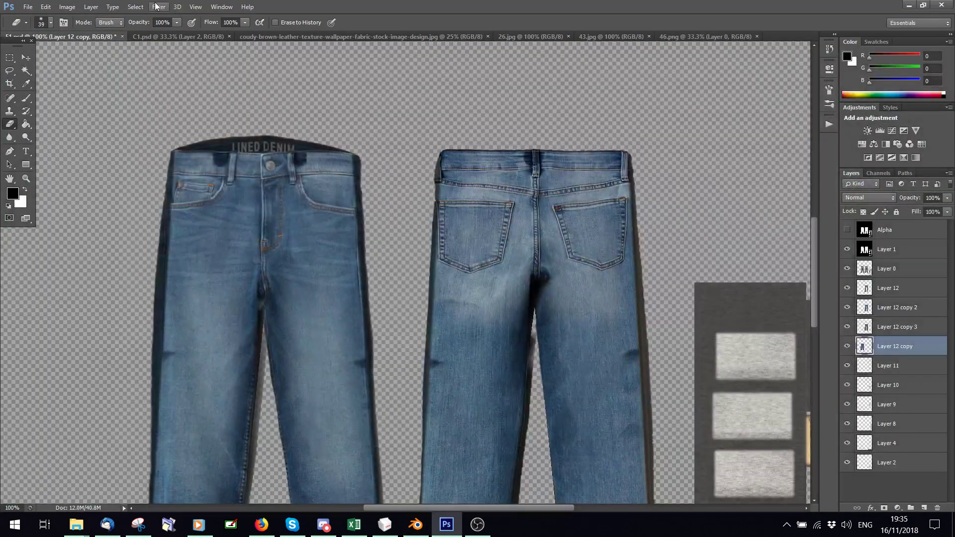
{"action": "left_click", "coordinate": [159, 7]}
{"action": "mouse_move", "coordinate": [240, 259]}
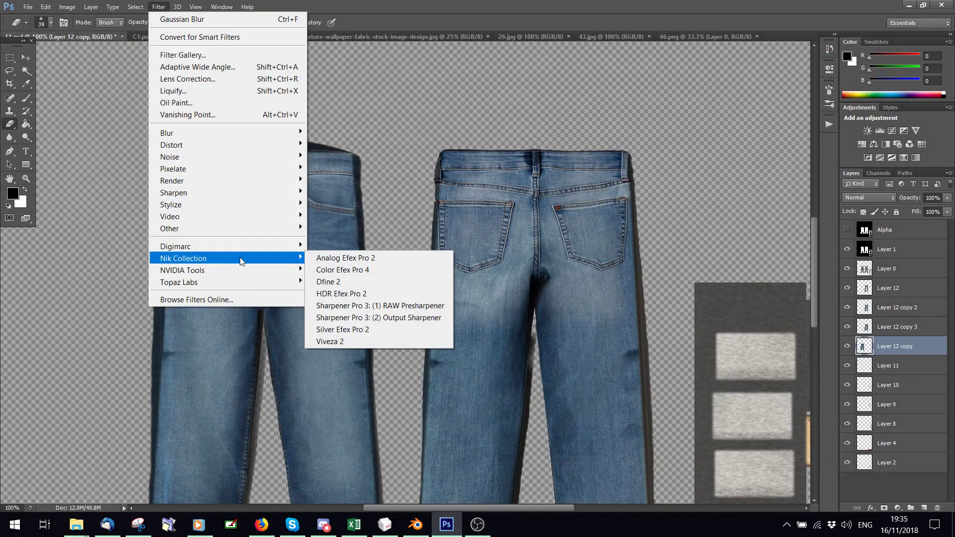
{"action": "left_click", "coordinate": [337, 258]}
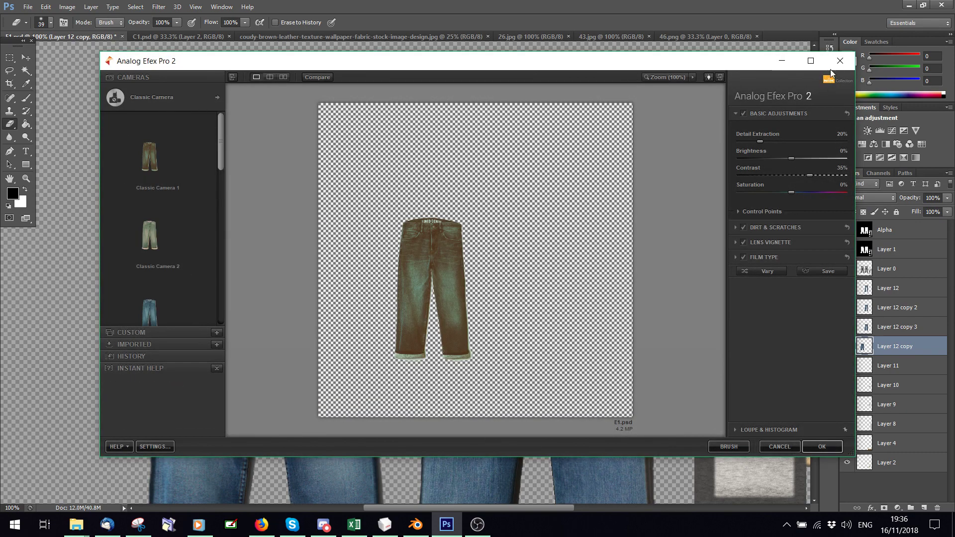
{"action": "key", "text": "Escape"}
Step: Try the Clarity preset from Topaz Adjust 5's Adjust 4 Preset List on the front jeans layer
{"action": "left_click", "coordinate": [158, 7]}
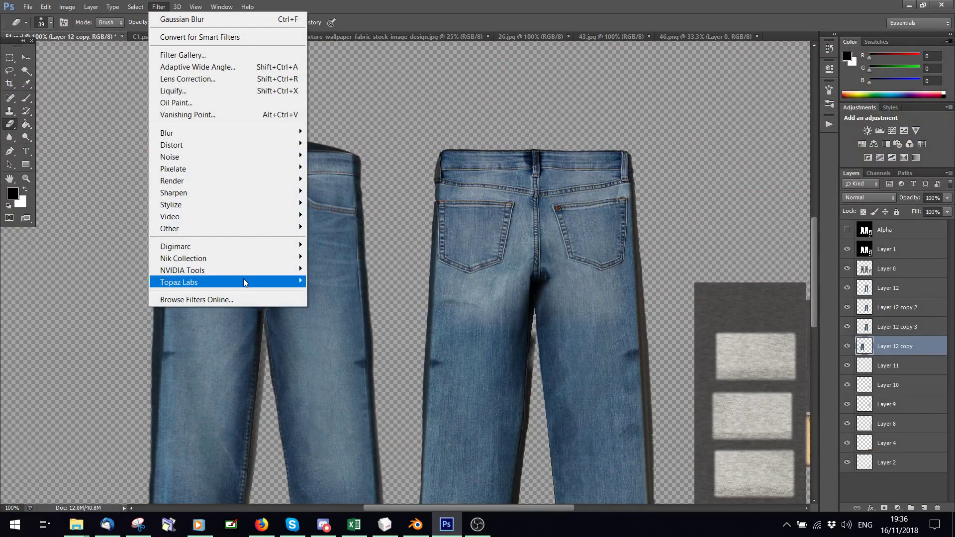
{"action": "mouse_move", "coordinate": [243, 279]}
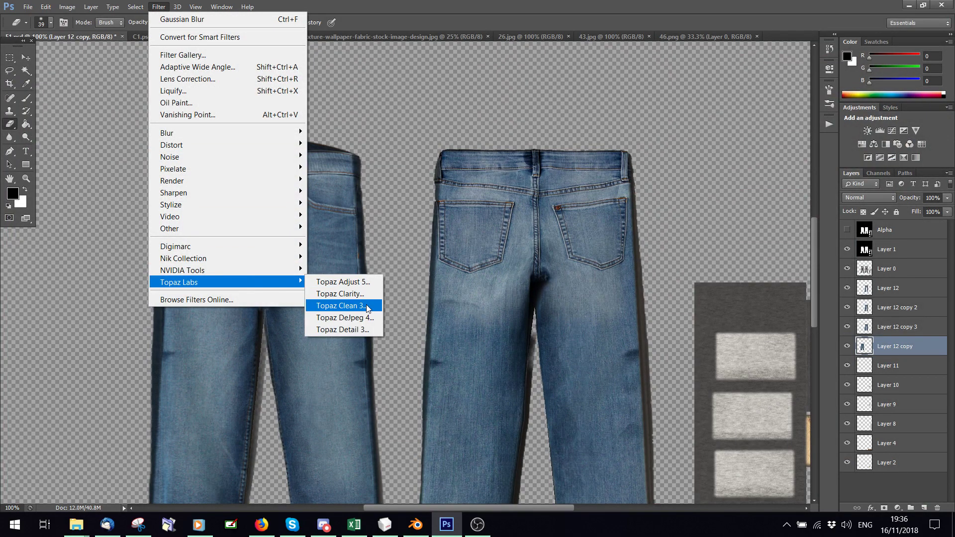
{"action": "left_click", "coordinate": [352, 282]}
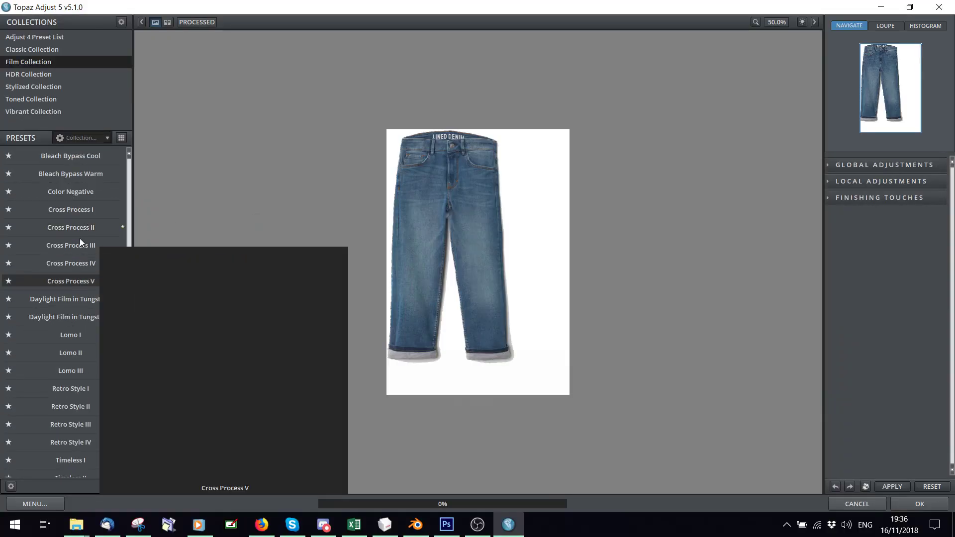
{"action": "left_click", "coordinate": [25, 50]}
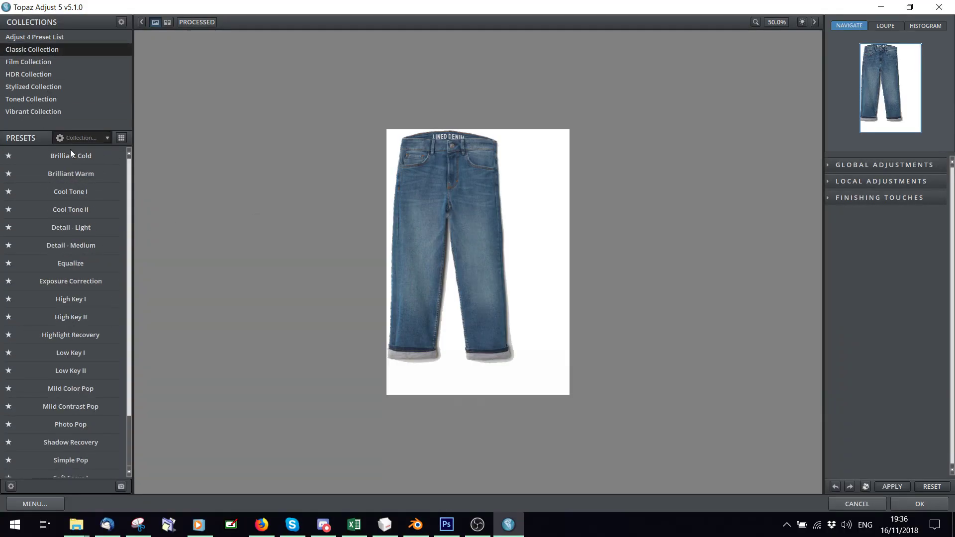
{"action": "left_click", "coordinate": [22, 38]}
{"action": "left_click", "coordinate": [61, 157]}
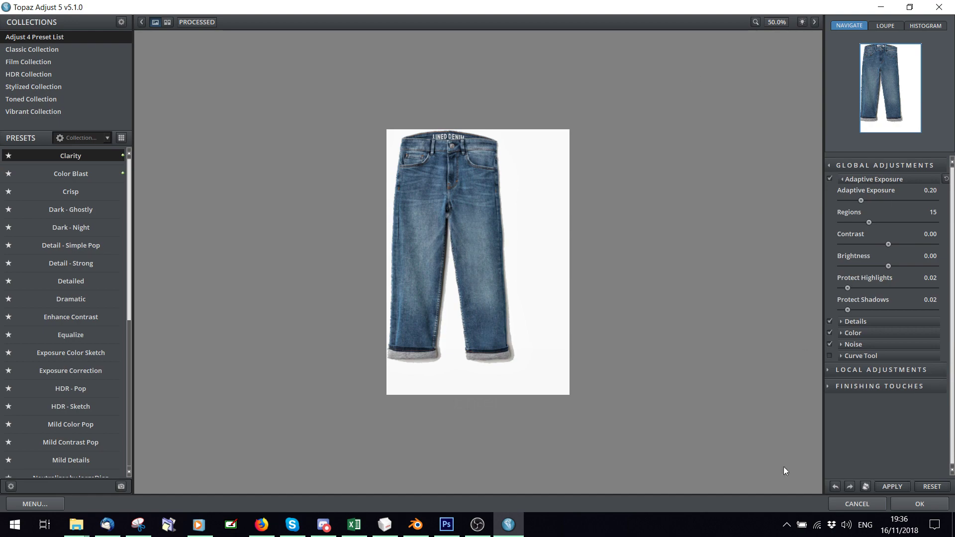
{"action": "left_click", "coordinate": [922, 504]}
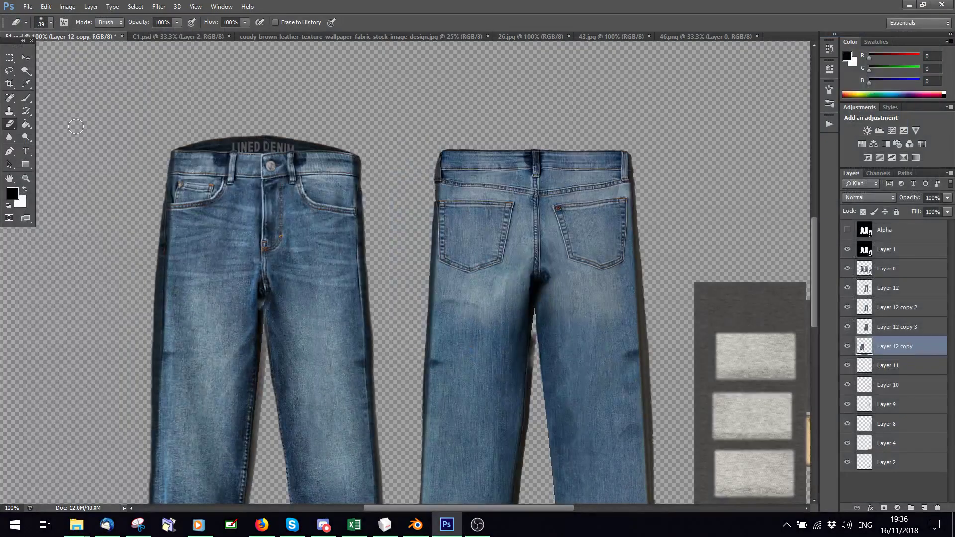
Step: Undo the Topaz Adjust 5 filter on the front jeans layer
{"action": "scroll", "coordinate": [76, 126], "scroll_direction": "down", "scroll_amount": 2}
{"action": "left_click", "coordinate": [45, 7]}
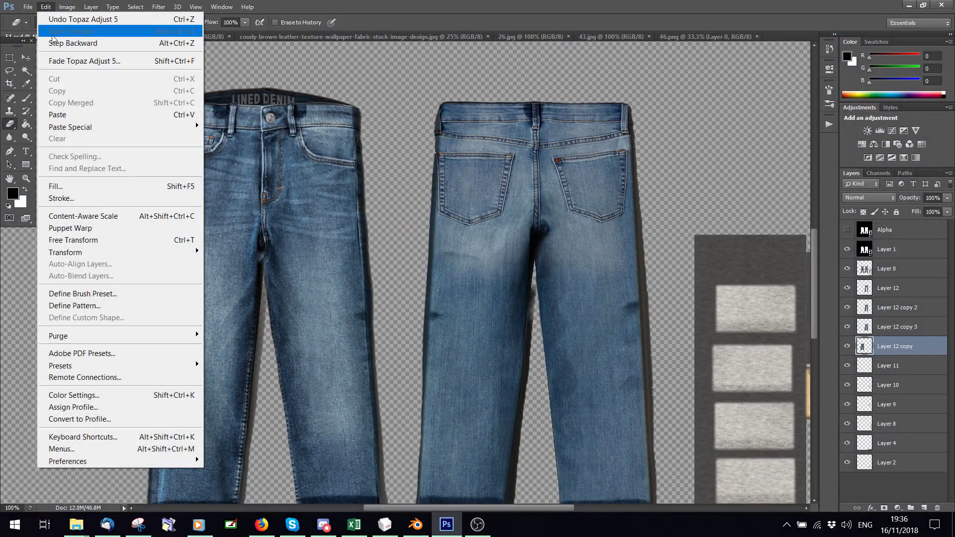
{"action": "left_click", "coordinate": [74, 17]}
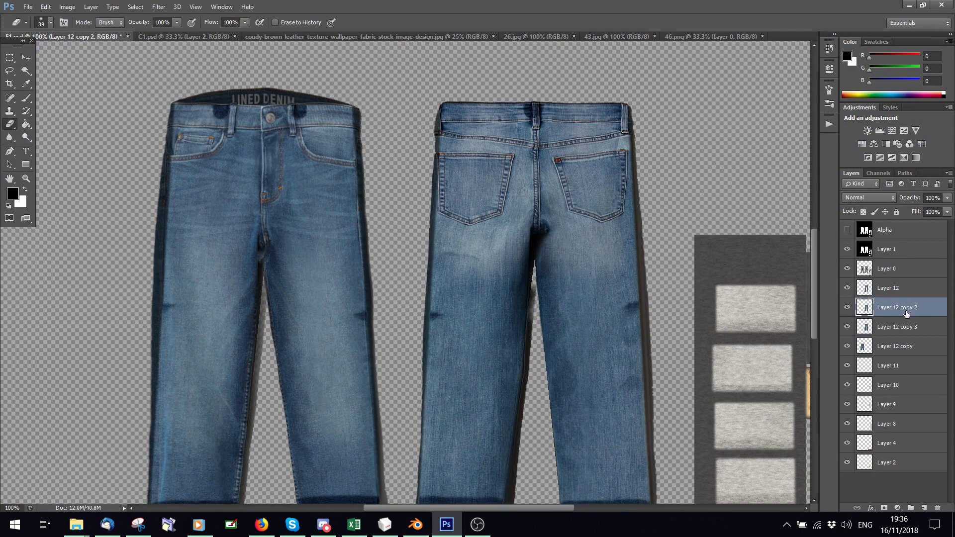
{"action": "scroll", "coordinate": [323, 188], "scroll_direction": "down", "scroll_amount": 2}
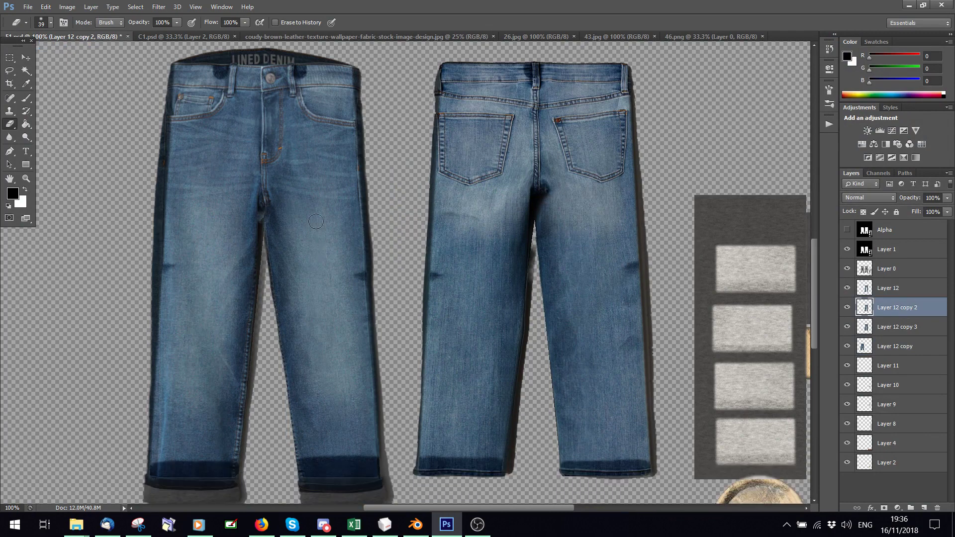
Step: Switch to Blender and examine the jeans texture on the model in rendered shading, from the front and side
{"action": "left_click", "coordinate": [416, 525]}
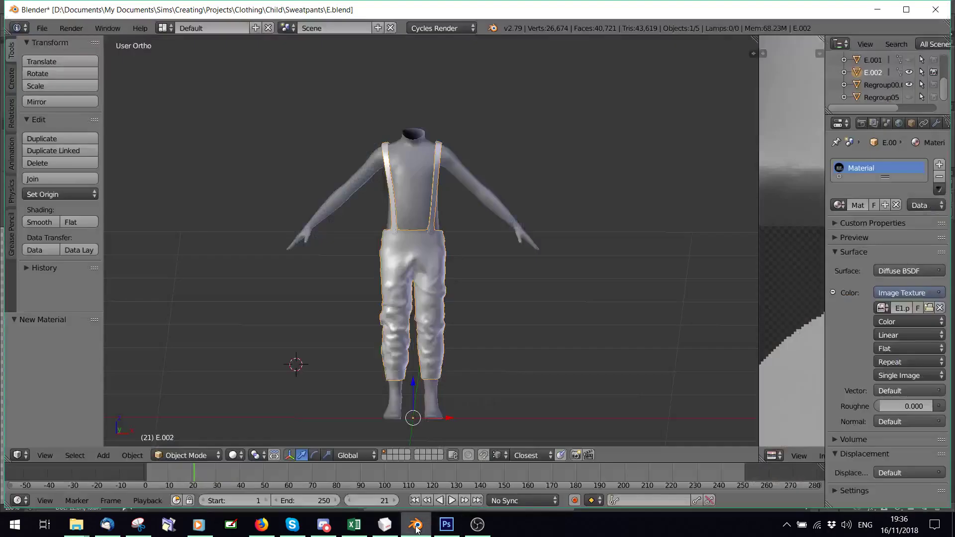
{"action": "left_click", "coordinate": [232, 455]}
{"action": "left_click", "coordinate": [257, 374]}
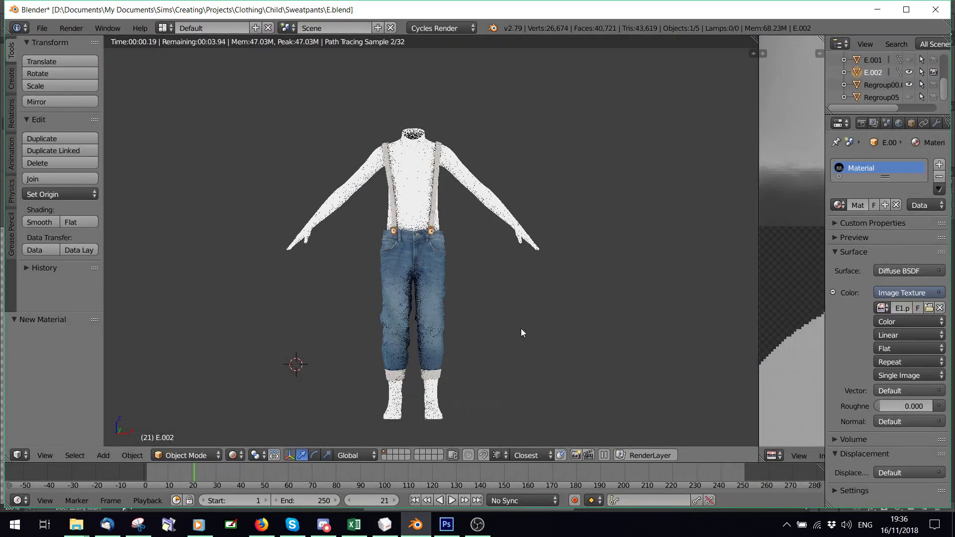
{"action": "middle_click_drag", "start_coordinate": [521, 328], "coordinate": [366, 324]}
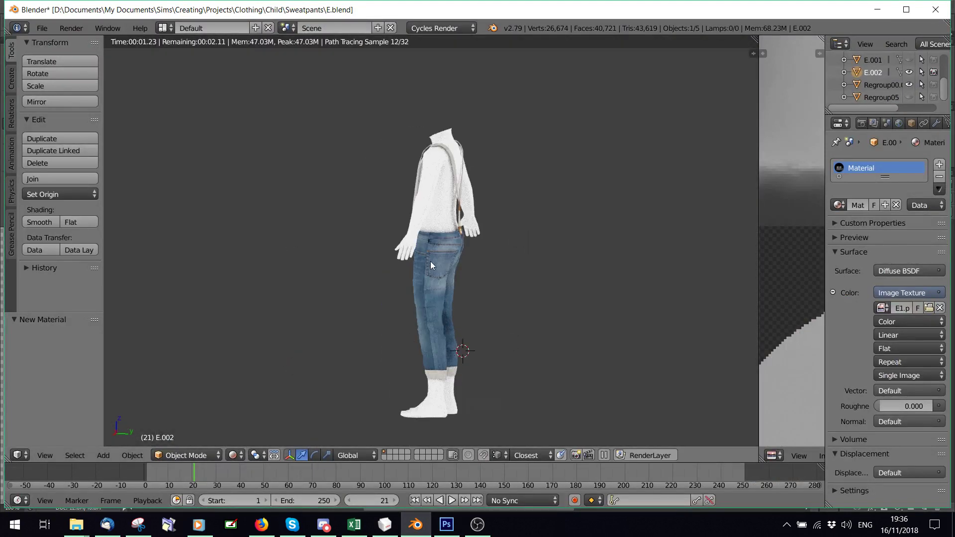
{"action": "scroll", "coordinate": [431, 263], "scroll_direction": "up", "scroll_amount": 4}
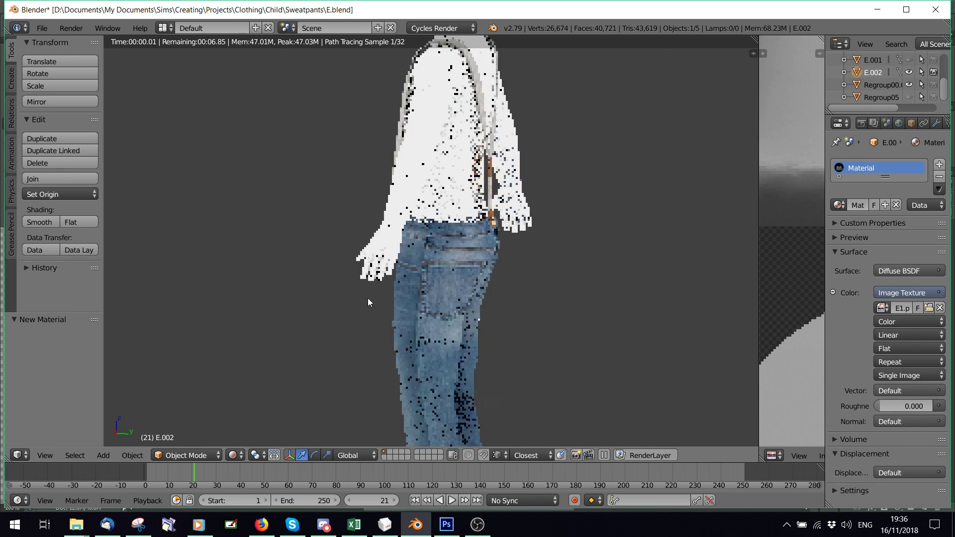
{"action": "key", "text": "shift+z"}
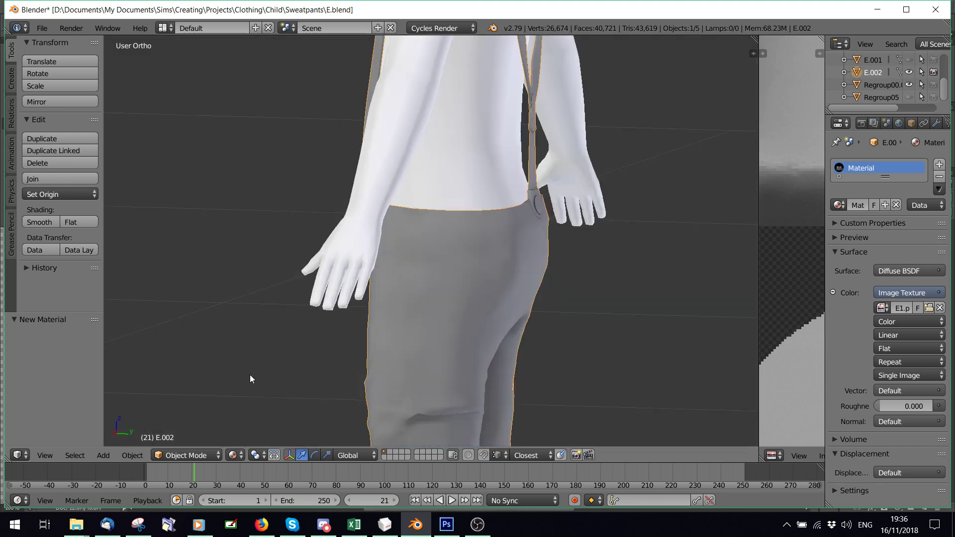
{"action": "scroll", "coordinate": [250, 379], "scroll_direction": "down", "scroll_amount": 4}
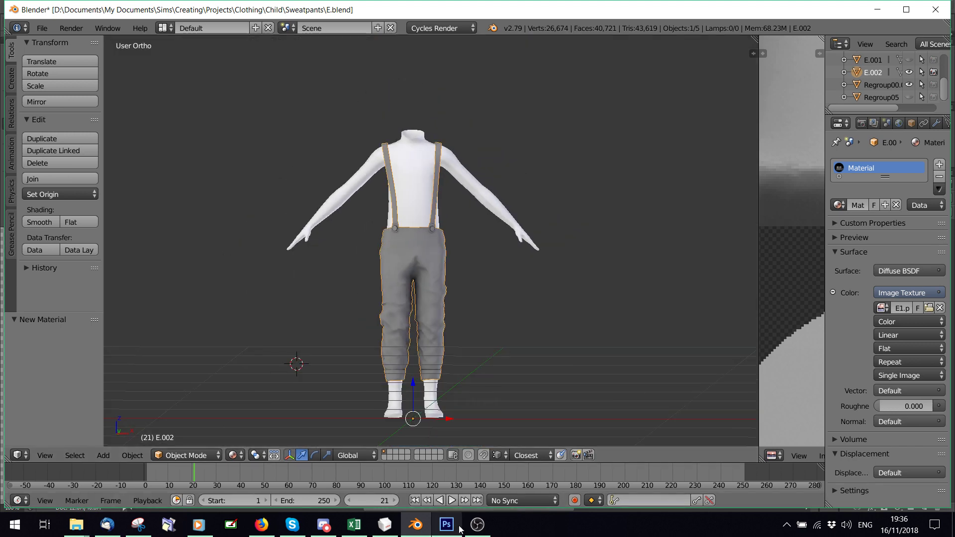
Step: Switch back to Photoshop and select all garment pieces on Layer 0 by picking the empty background with the Magic Wand and inverting the selection
{"action": "key", "text": "alt+Tab"}
{"action": "left_click", "coordinate": [196, 7]}
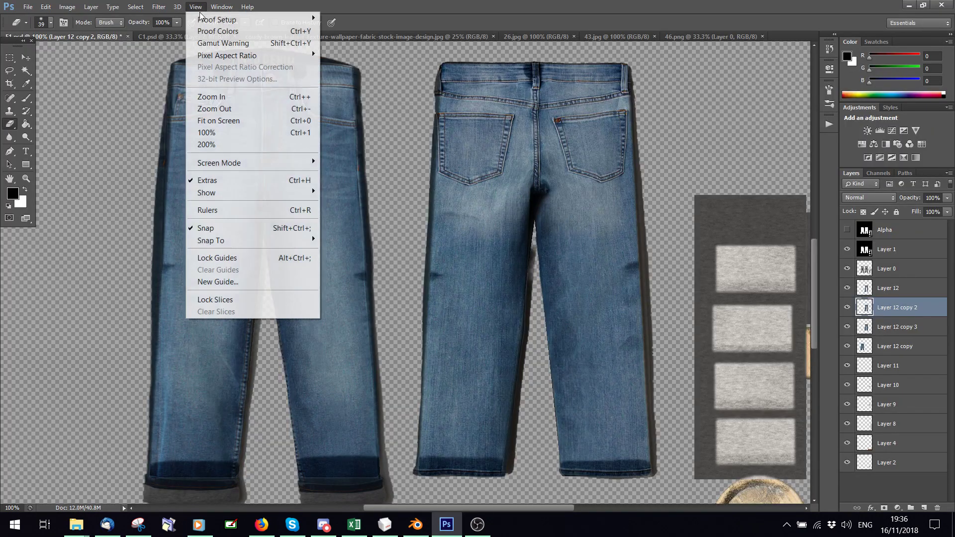
{"action": "left_click", "coordinate": [243, 120]}
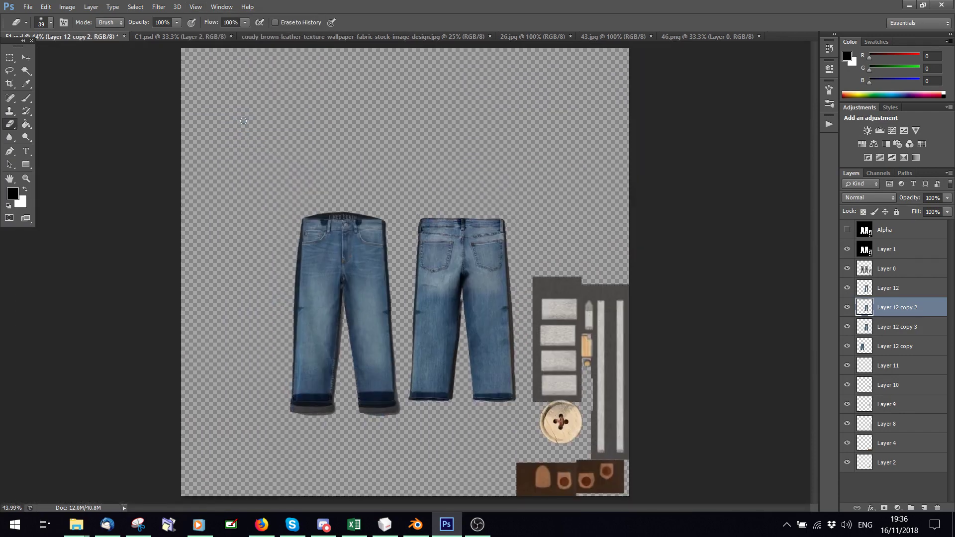
{"action": "left_click", "coordinate": [899, 266]}
{"action": "left_click", "coordinate": [23, 73]}
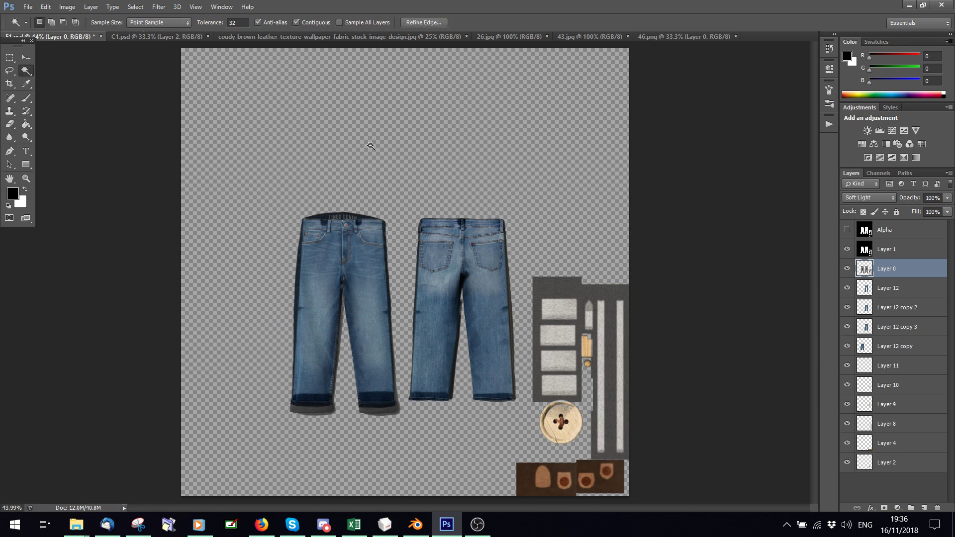
{"action": "left_click", "coordinate": [345, 184]}
{"action": "left_click", "coordinate": [135, 7]}
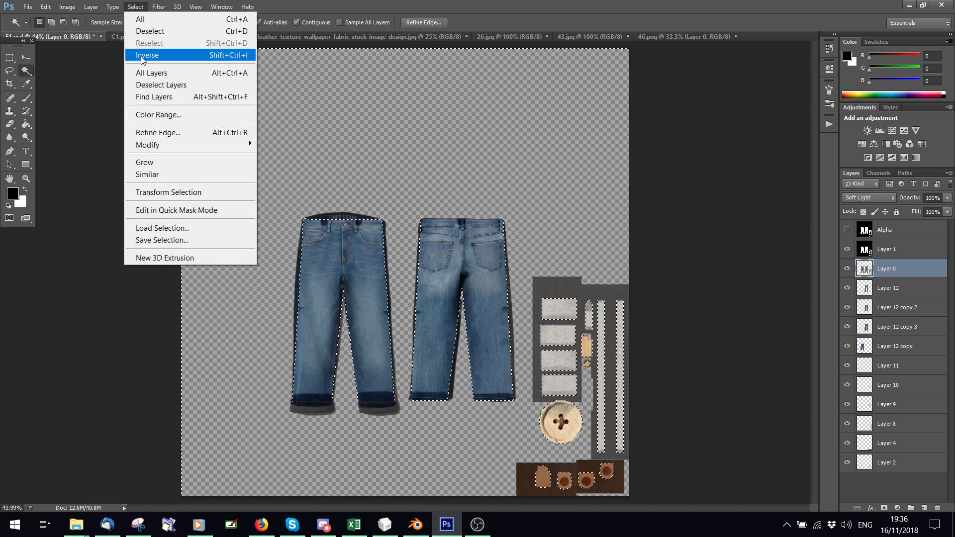
{"action": "left_click", "coordinate": [141, 56]}
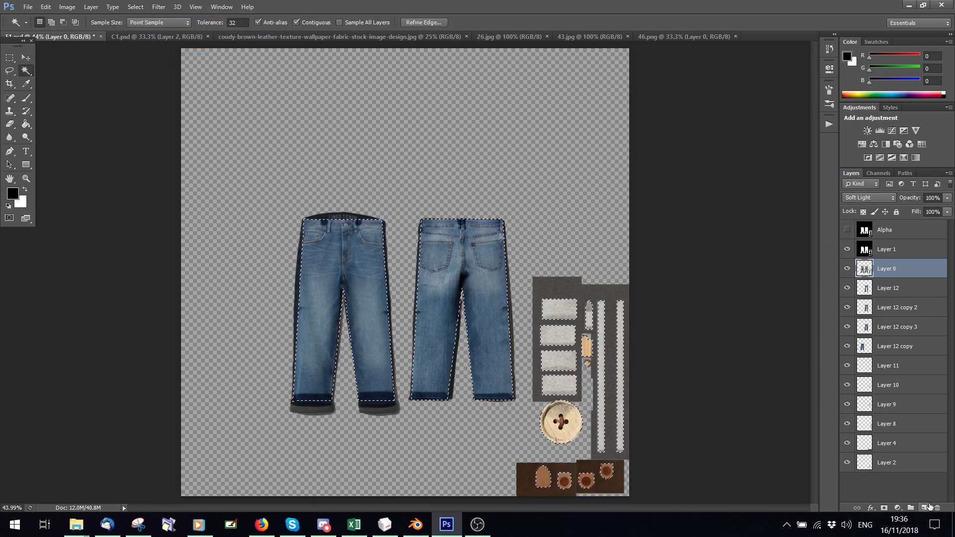
Step: Add a new layer above Layer 0 and contract the garment selection by 3 pixels
{"action": "left_click", "coordinate": [924, 508]}
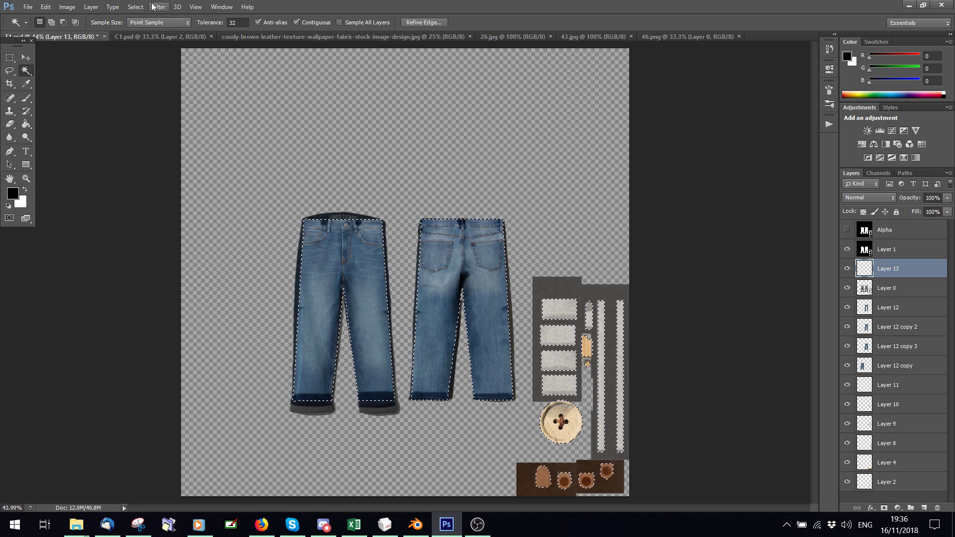
{"action": "left_click", "coordinate": [135, 7]}
{"action": "mouse_move", "coordinate": [193, 144]}
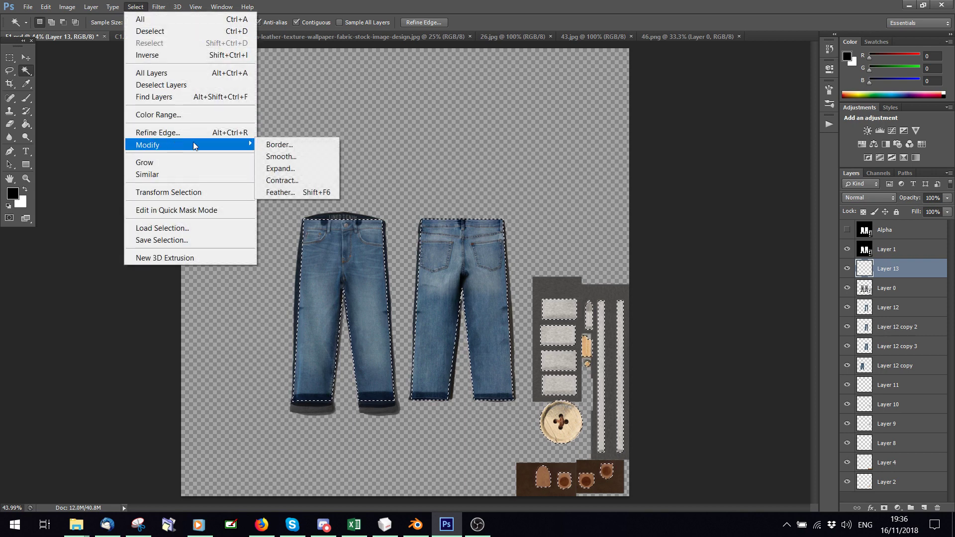
{"action": "left_click", "coordinate": [305, 184]}
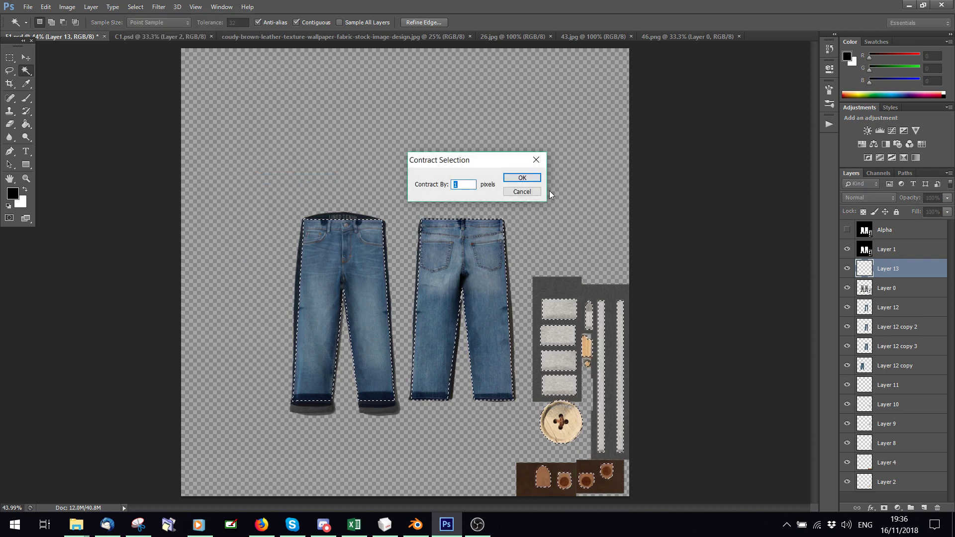
{"action": "key", "text": "Up"}
{"action": "key", "text": "Up"}
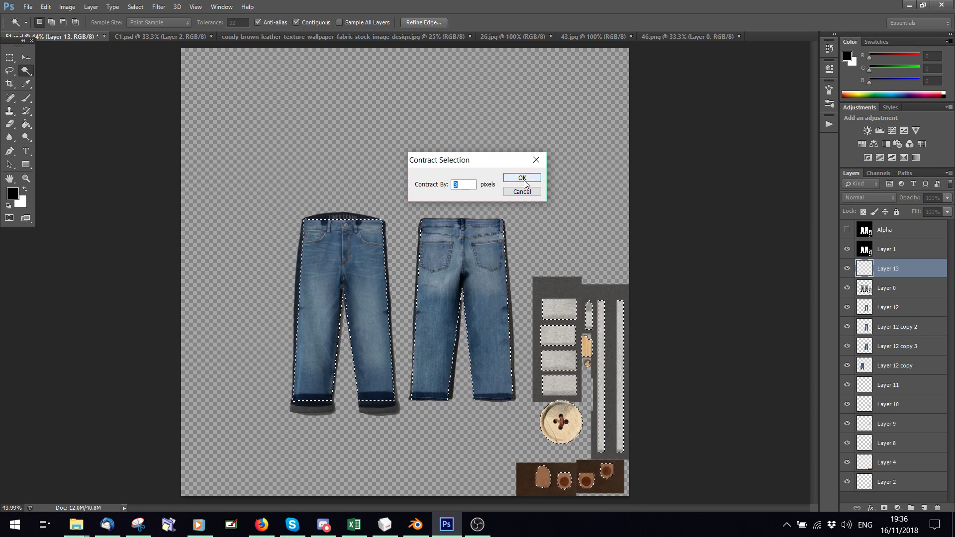
{"action": "left_click", "coordinate": [522, 179]}
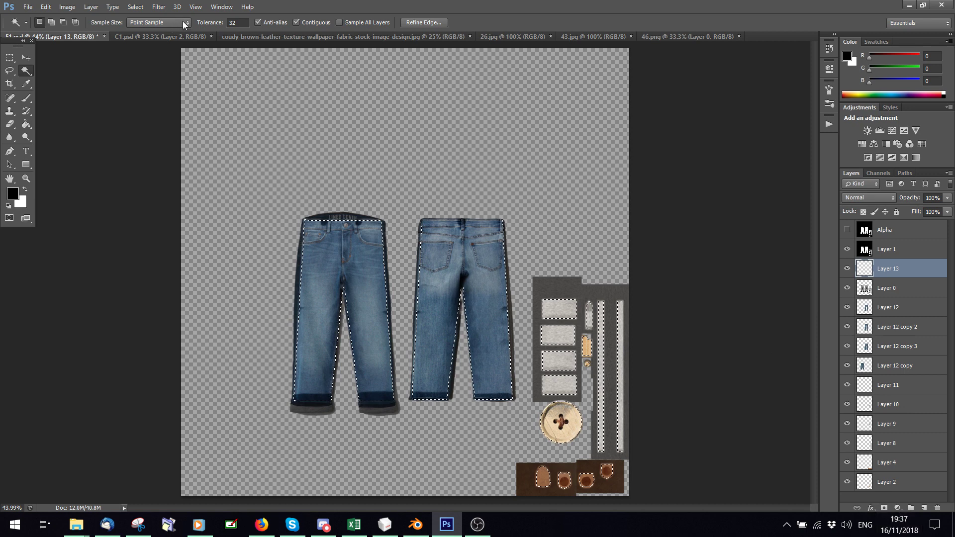
Step: Convert the contracted garment selection into a work path
{"action": "left_click", "coordinate": [222, 7]}
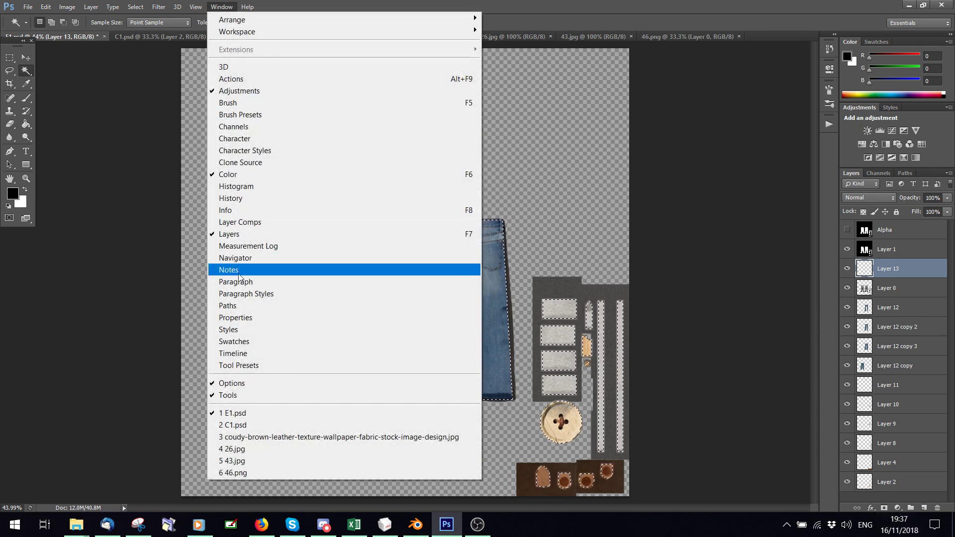
{"action": "left_click", "coordinate": [237, 306]}
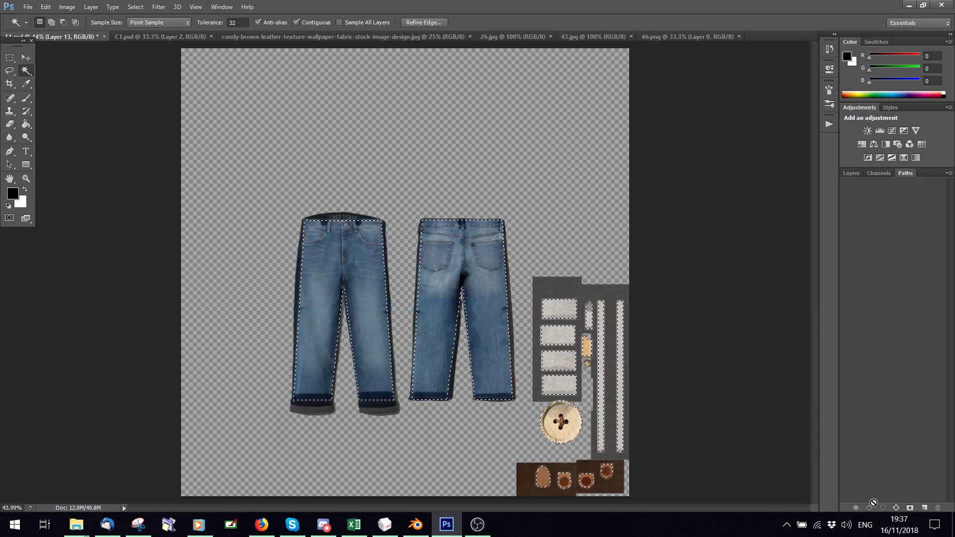
{"action": "left_click", "coordinate": [896, 508]}
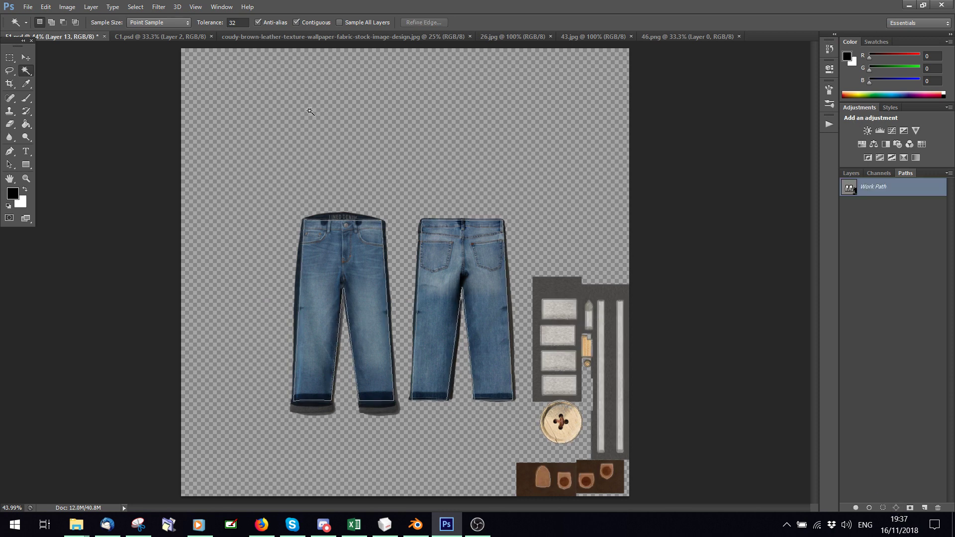
Step: Choose the Brush tool with a 47-pixel dash-shaped tip and reduce its size to 3 px
{"action": "left_click", "coordinate": [196, 7]}
{"action": "left_click", "coordinate": [223, 132]}
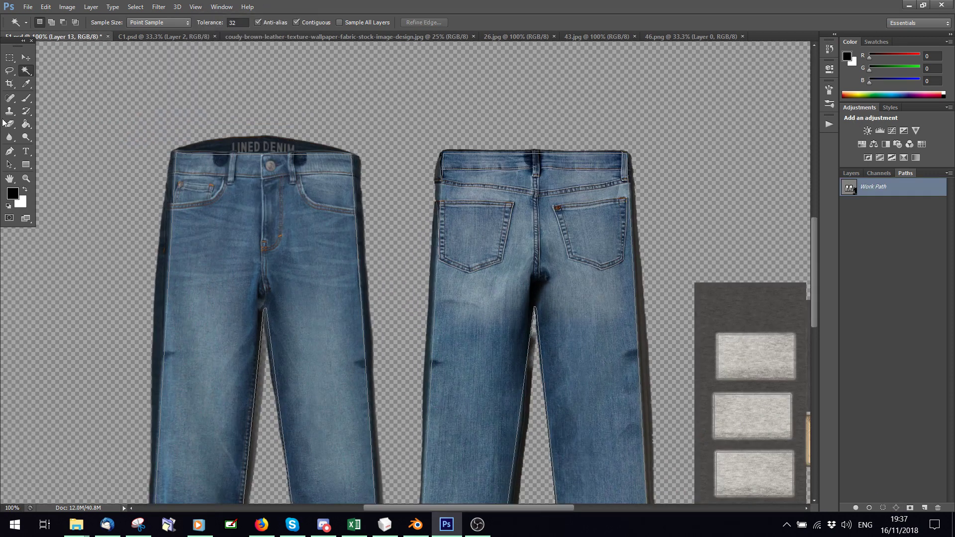
{"action": "left_click", "coordinate": [27, 97]}
{"action": "left_click", "coordinate": [50, 23]}
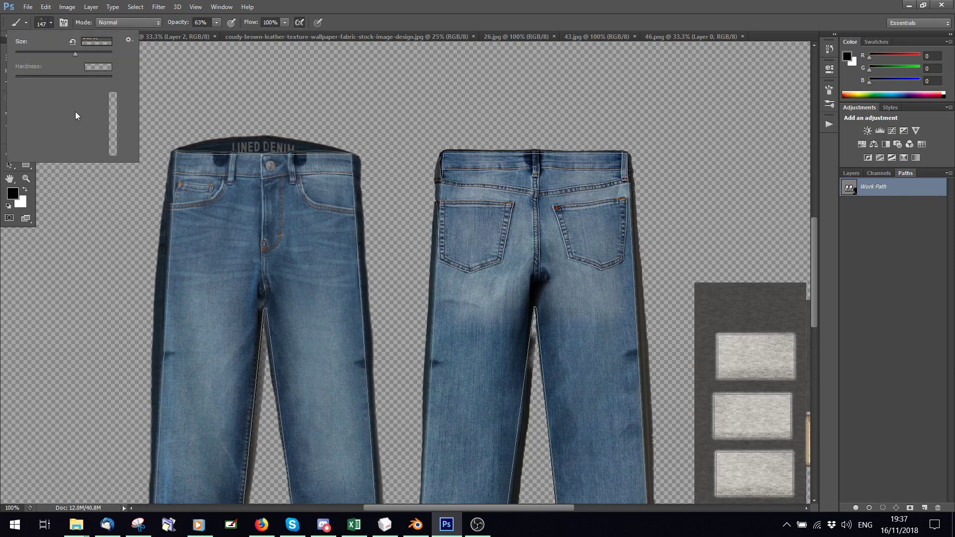
{"action": "left_click_drag", "start_coordinate": [114, 140], "coordinate": [115, 125]}
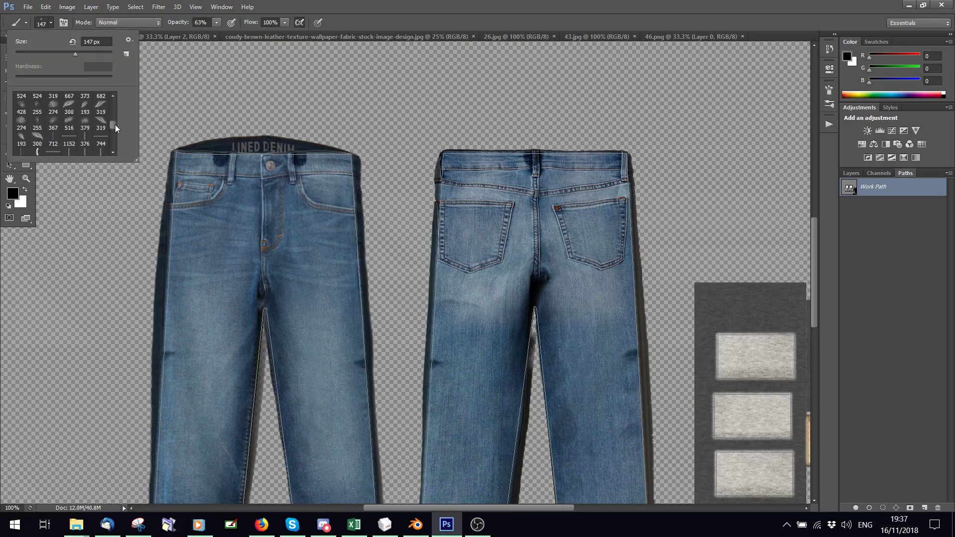
{"action": "scroll", "coordinate": [71, 124], "scroll_direction": "down", "scroll_amount": 5}
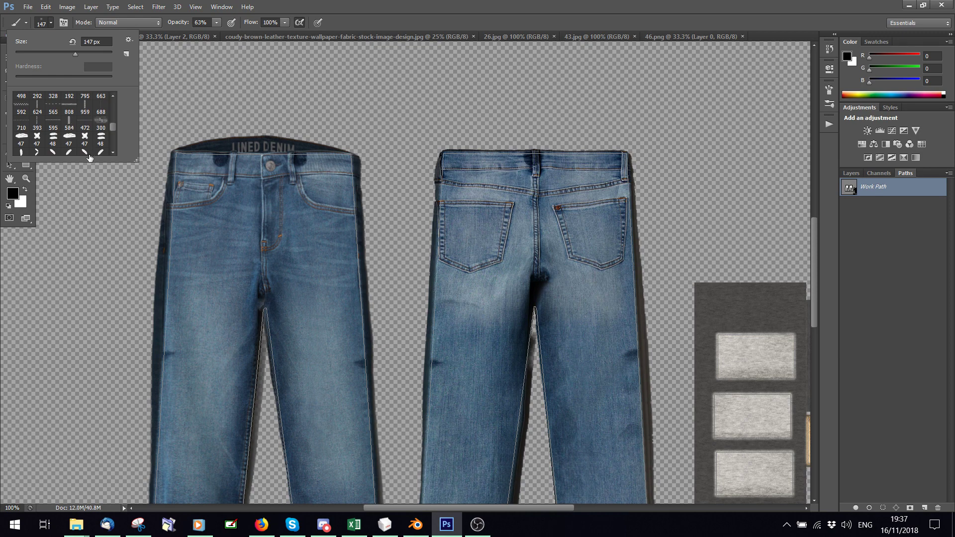
{"action": "left_click", "coordinate": [21, 137]}
{"action": "left_click_drag", "start_coordinate": [38, 53], "coordinate": [17, 52]}
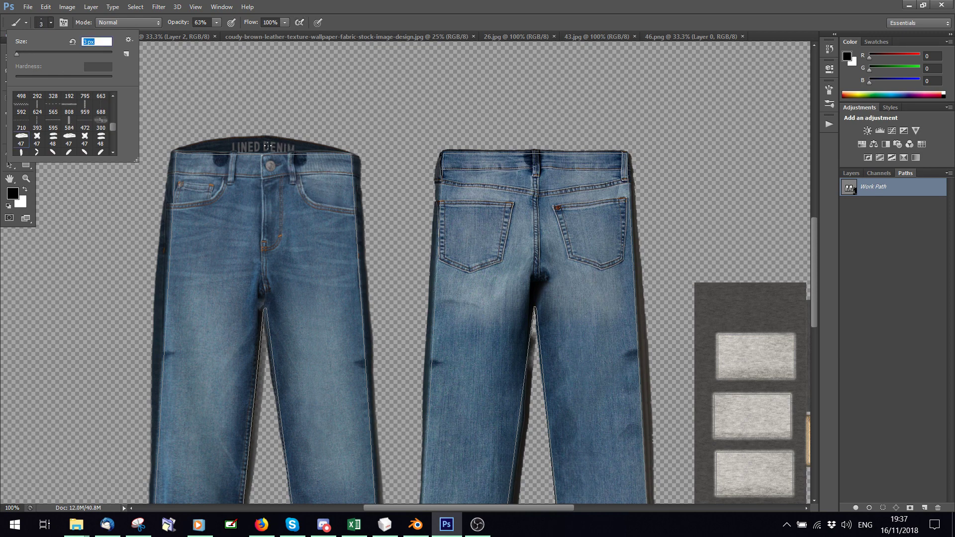
Step: Set the size of the dash-shaped brush to 5 px
{"action": "left_click", "coordinate": [195, 6]}
{"action": "left_click", "coordinate": [195, 6]}
{"action": "left_click", "coordinate": [304, 143]}
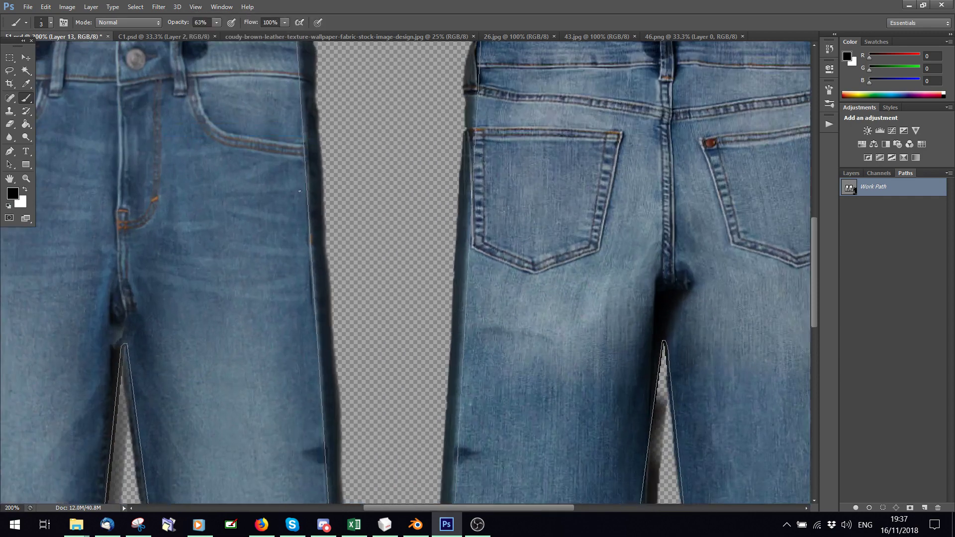
{"action": "left_click", "coordinate": [42, 23]}
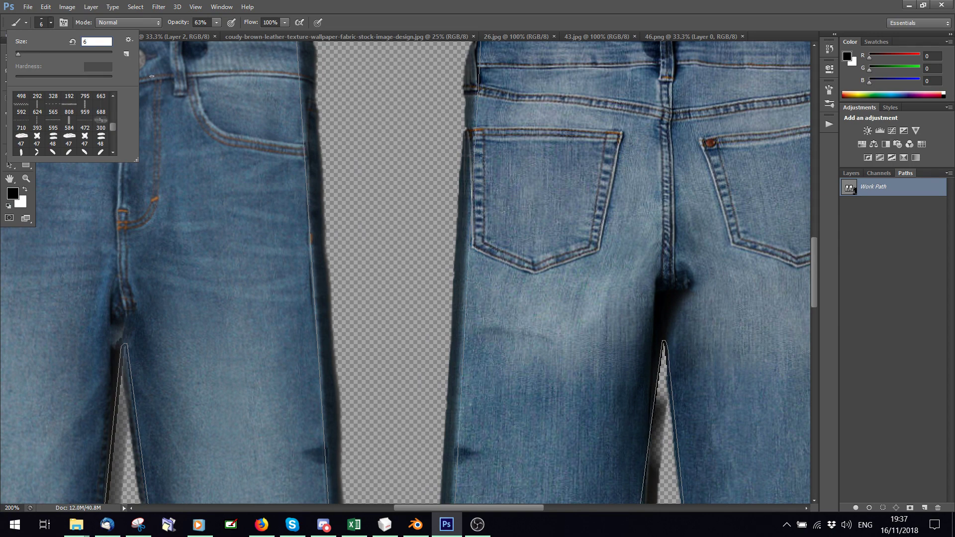
{"action": "key", "text": "BackSpace"}
{"action": "key", "text": "Return"}
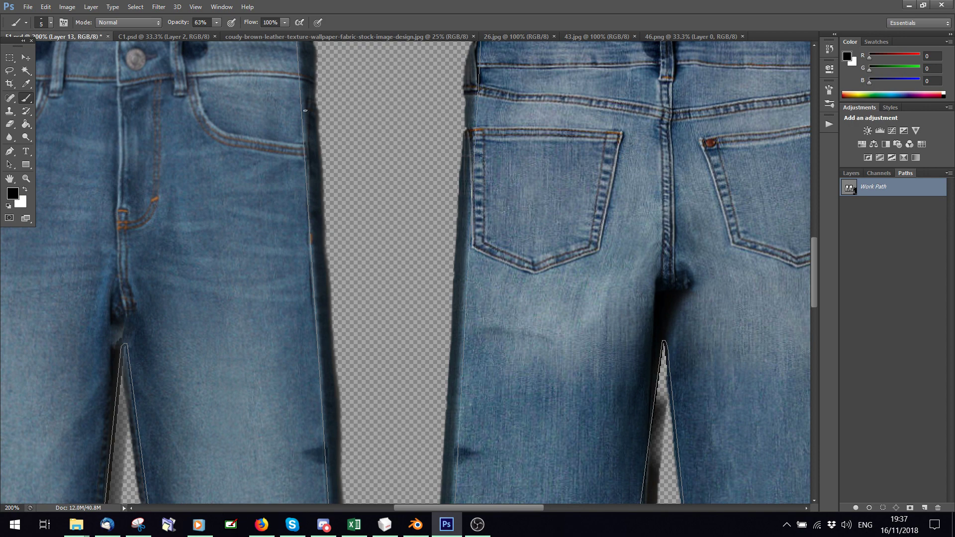
Step: Stroke the work path on Layer 13 with the Brush, without simulated pressure, and deselect the path
{"action": "scroll", "coordinate": [33, 110], "scroll_direction": "up", "scroll_amount": 2}
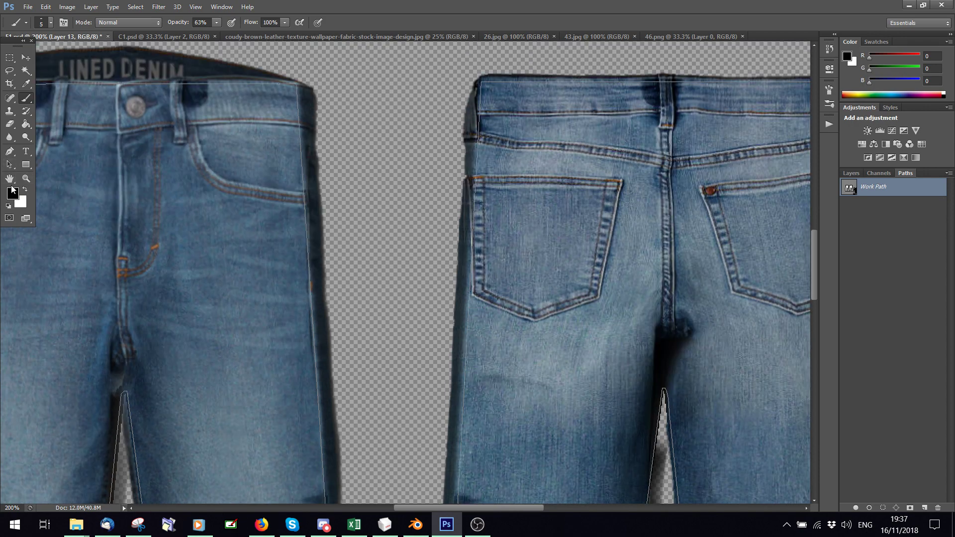
{"action": "left_click", "coordinate": [10, 152]}
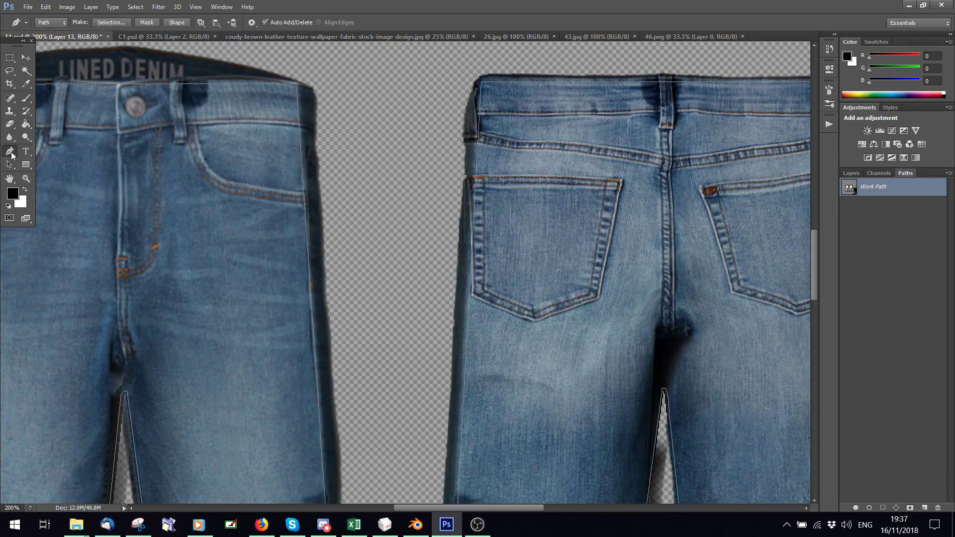
{"action": "right_click", "coordinate": [302, 187]}
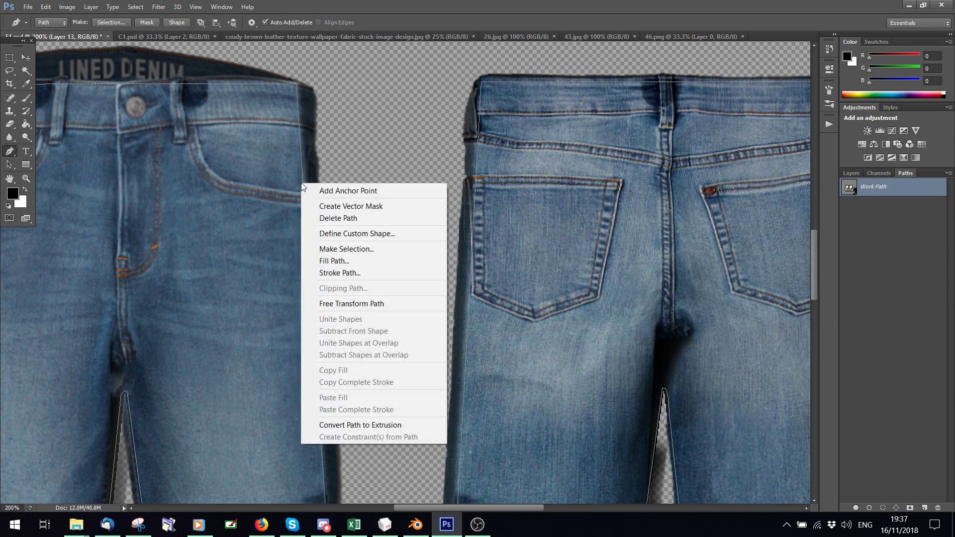
{"action": "left_click", "coordinate": [335, 273]}
{"action": "left_click", "coordinate": [503, 179]}
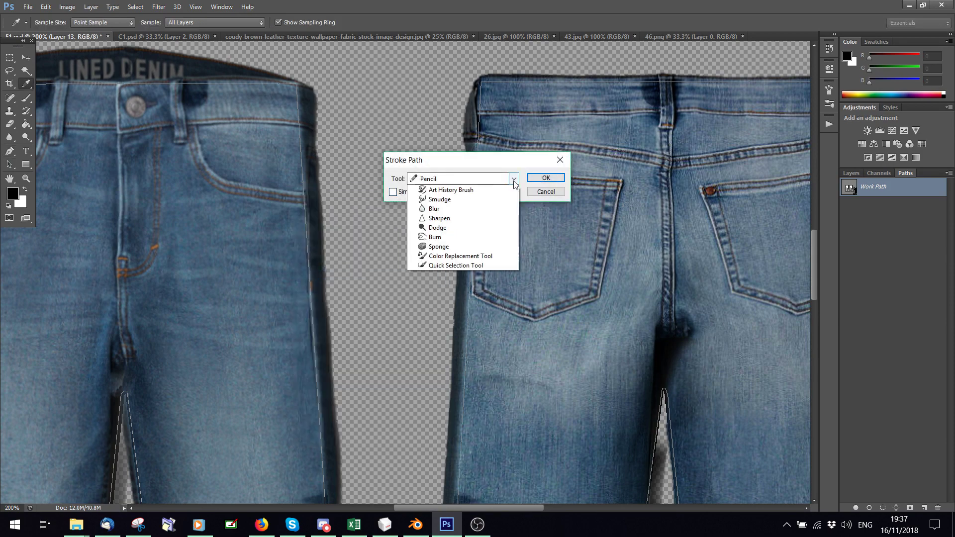
{"action": "left_click", "coordinate": [437, 200]}
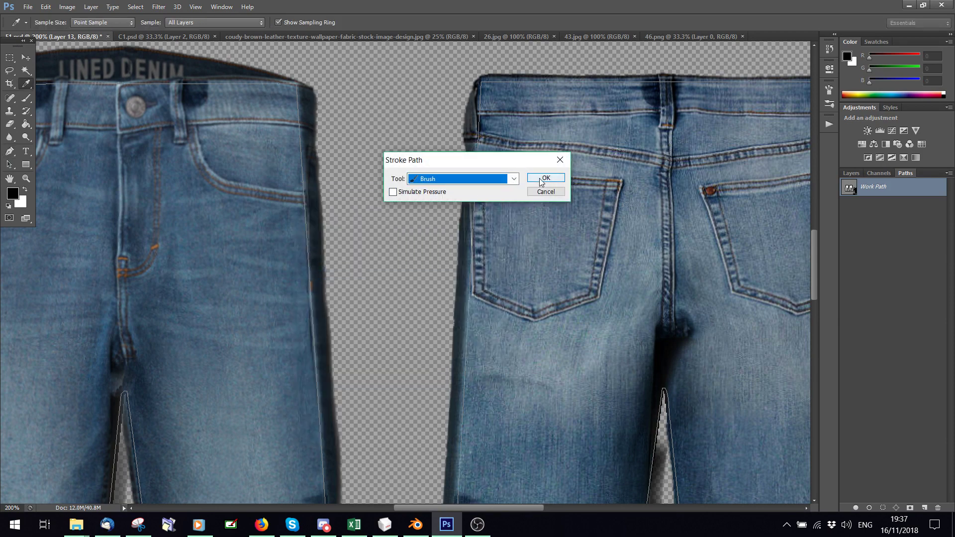
{"action": "left_click", "coordinate": [541, 179]}
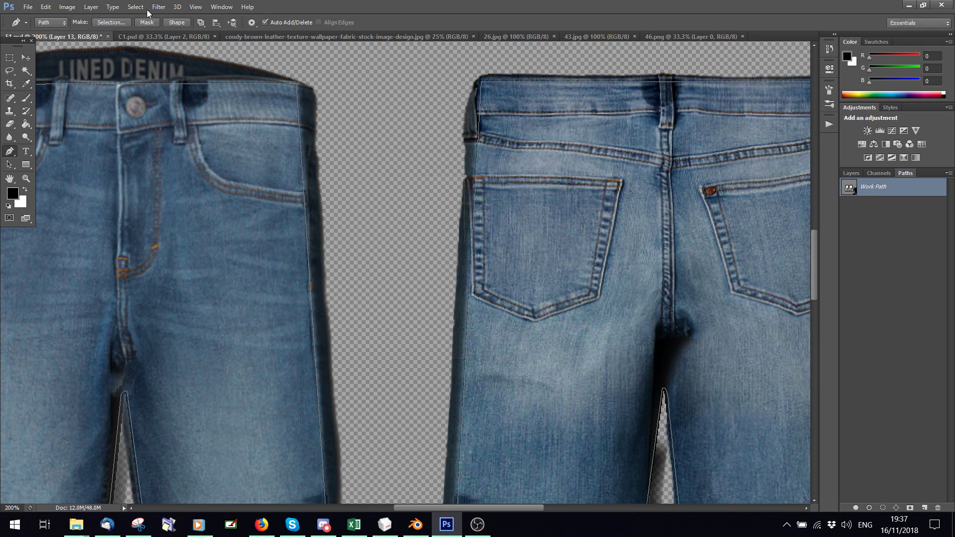
{"action": "left_click", "coordinate": [884, 505]}
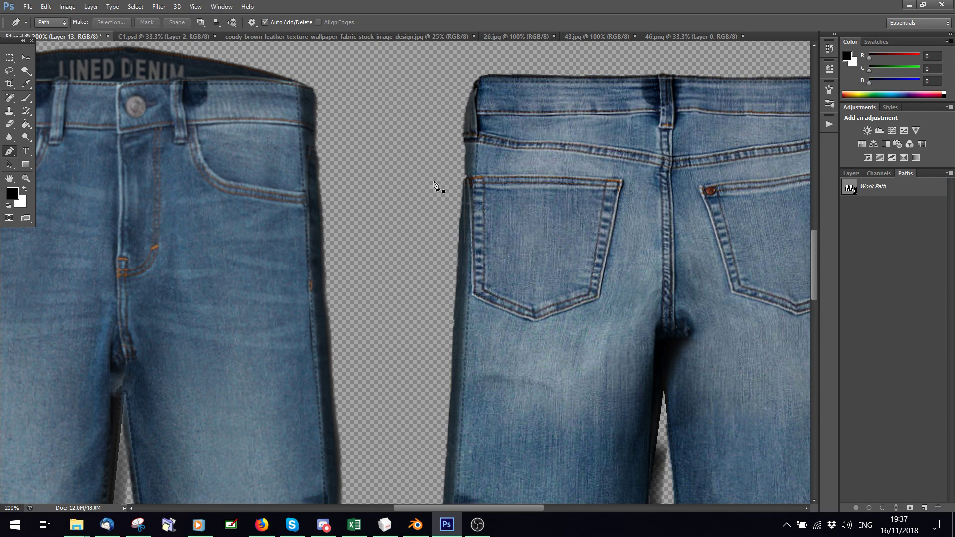
Step: Add a Bevel & Emboss effect to Layer 13, which holds the stitching stroke
{"action": "scroll", "coordinate": [437, 187], "scroll_direction": "up", "scroll_amount": 3}
{"action": "left_click", "coordinate": [196, 7]}
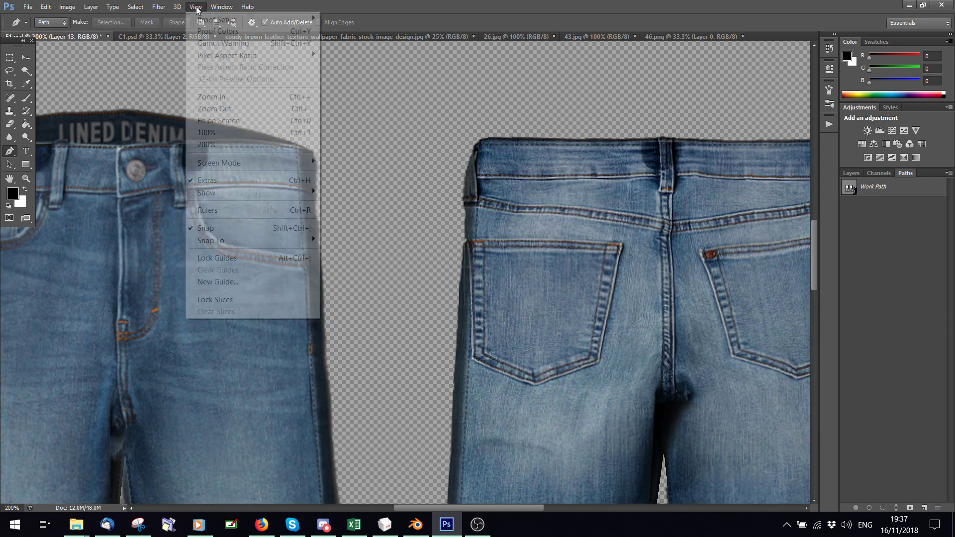
{"action": "key", "text": "Escape"}
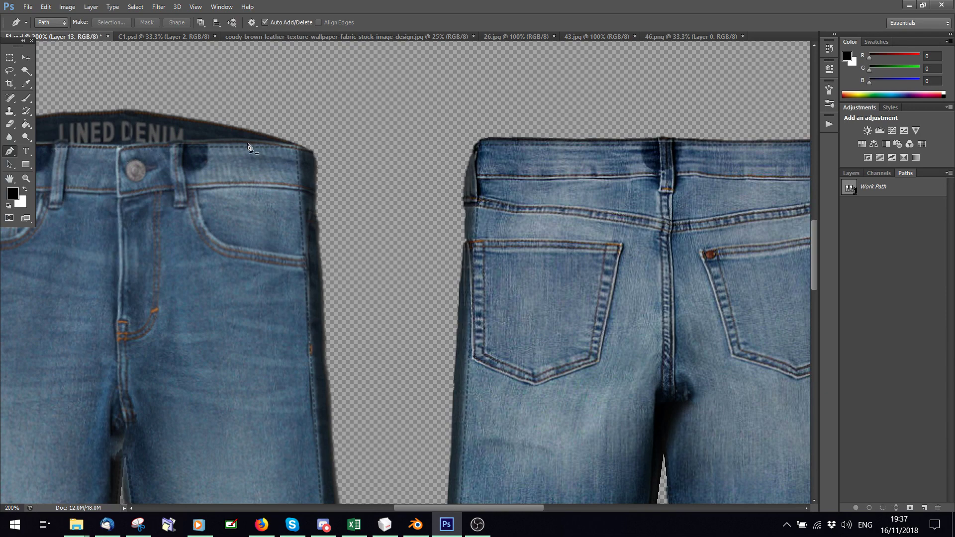
{"action": "scroll", "coordinate": [331, 206], "scroll_direction": "down", "scroll_amount": 12}
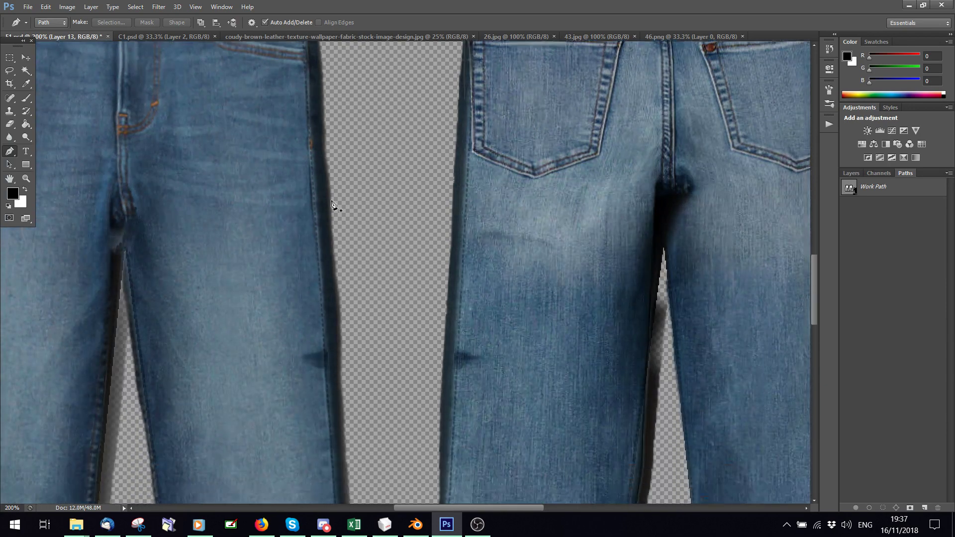
{"action": "scroll", "coordinate": [333, 204], "scroll_direction": "down", "scroll_amount": 2}
{"action": "left_click", "coordinate": [876, 174]}
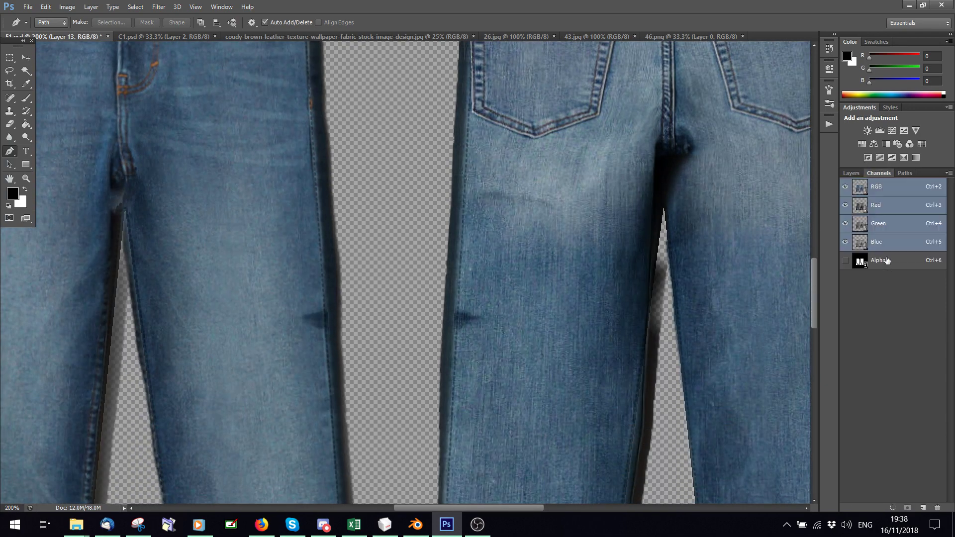
{"action": "left_click", "coordinate": [853, 173]}
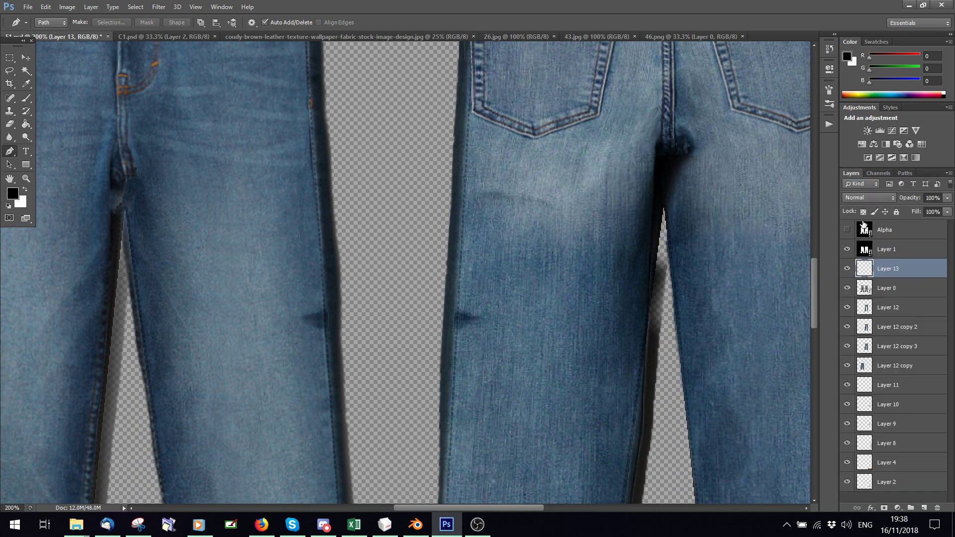
{"action": "left_click", "coordinate": [871, 508]}
{"action": "key", "text": "Escape"}
{"action": "left_click_drag", "start_coordinate": [481, 98], "coordinate": [586, 194]}
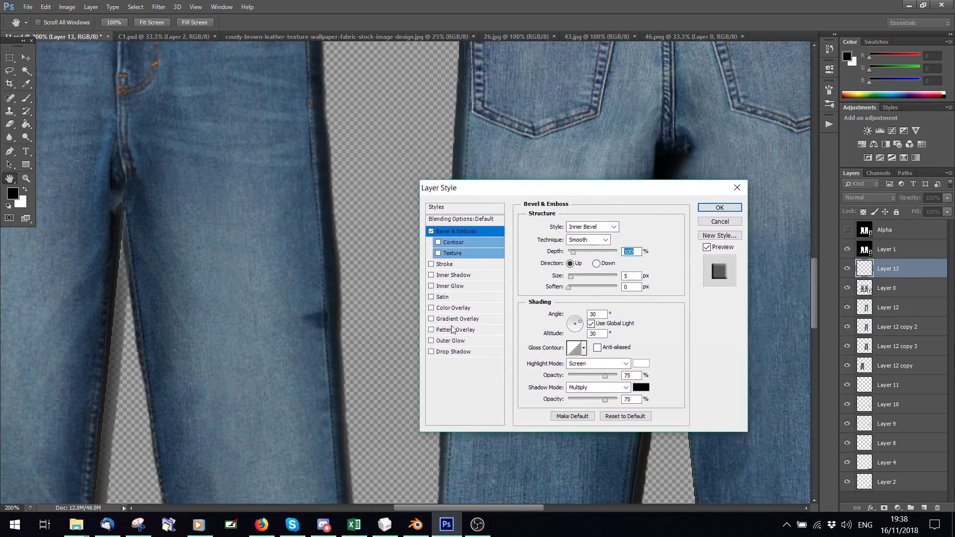
Step: Add a Color Overlay in light gray a6a6a6 to the stitching layer
{"action": "left_click", "coordinate": [446, 312]}
{"action": "left_click", "coordinate": [637, 226]}
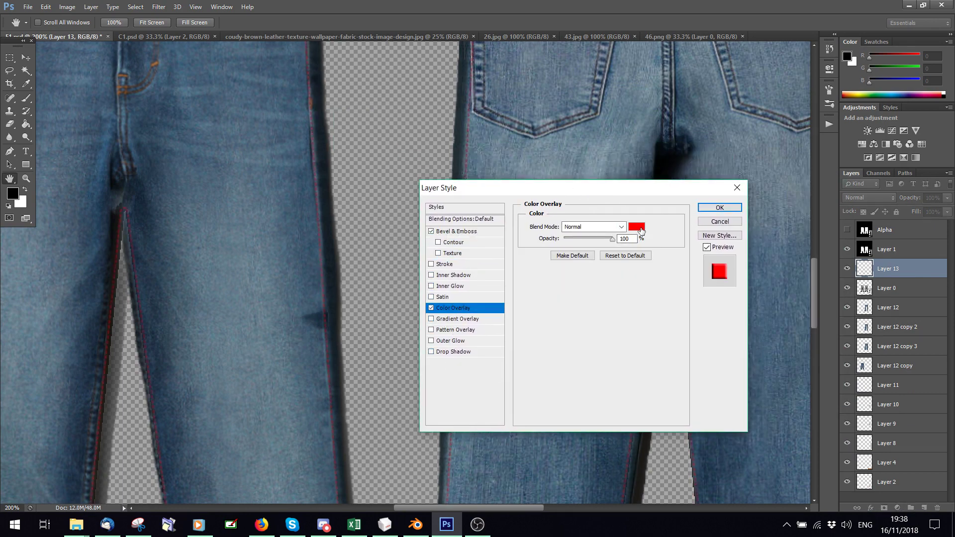
{"action": "left_click_drag", "start_coordinate": [398, 299], "coordinate": [385, 308]}
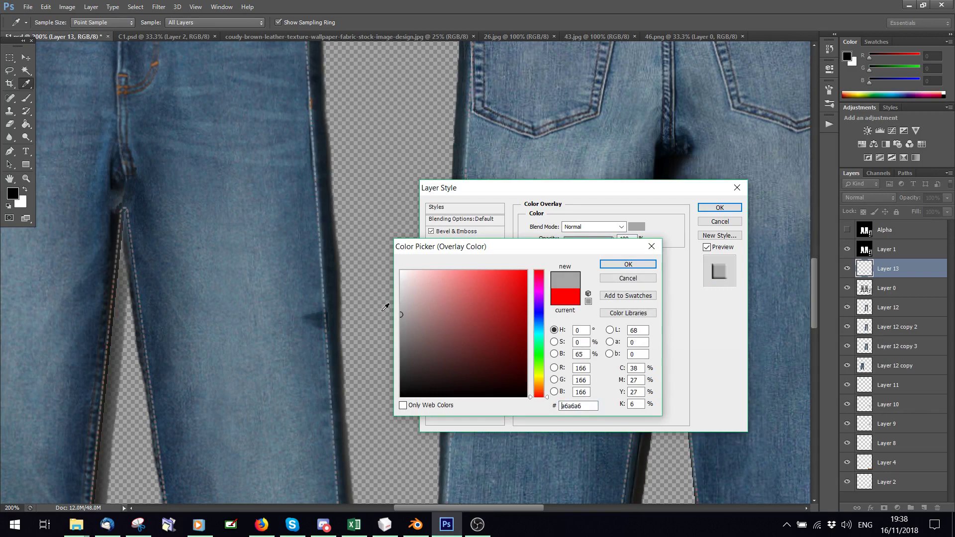
{"action": "left_click", "coordinate": [617, 264]}
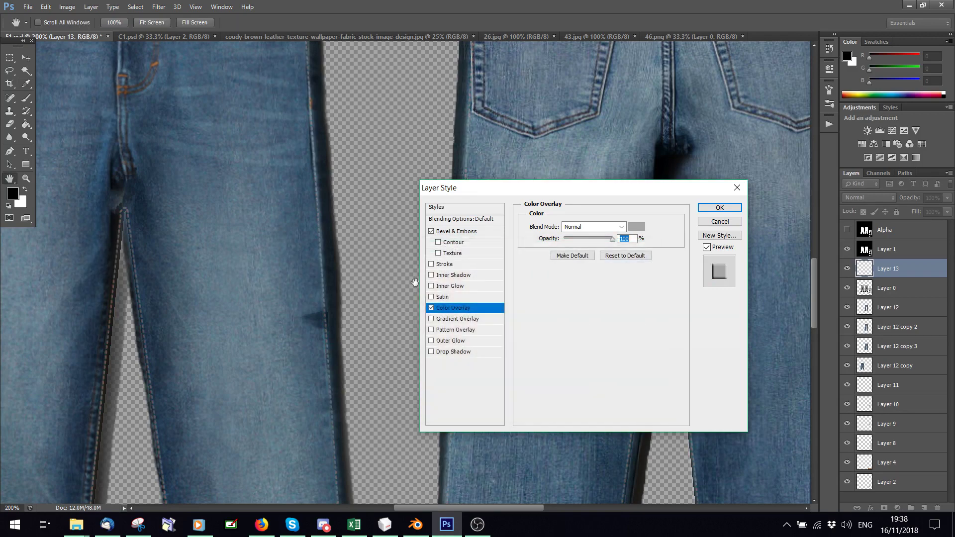
Step: Add a Drop Shadow with 100% opacity, 0 px distance, 6% spread and 1 px size, enable Inner Glow, and apply the layer style
{"action": "left_click", "coordinate": [431, 352]}
{"action": "left_click_drag", "start_coordinate": [612, 244], "coordinate": [654, 245]}
{"action": "left_click", "coordinate": [459, 351]}
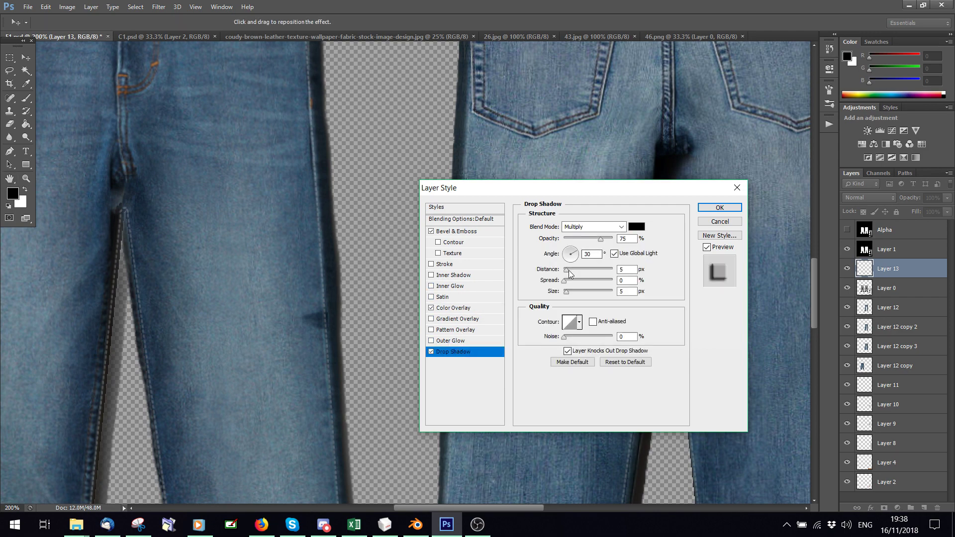
{"action": "mouse_move", "coordinate": [568, 270]}
{"action": "left_mouse_down"}
{"action": "mouse_move", "coordinate": [577, 271]}
{"action": "mouse_move", "coordinate": [537, 270]}
{"action": "mouse_move", "coordinate": [574, 282]}
{"action": "mouse_move", "coordinate": [554, 282]}
{"action": "mouse_move", "coordinate": [566, 283]}
{"action": "left_mouse_up"}
{"action": "left_click_drag", "start_coordinate": [569, 291], "coordinate": [542, 287]}
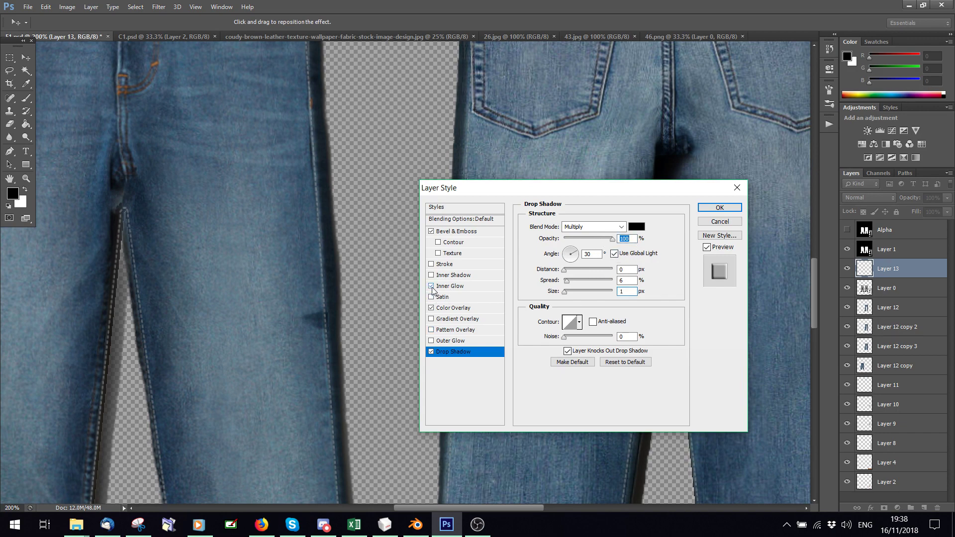
{"action": "left_click", "coordinate": [719, 207]}
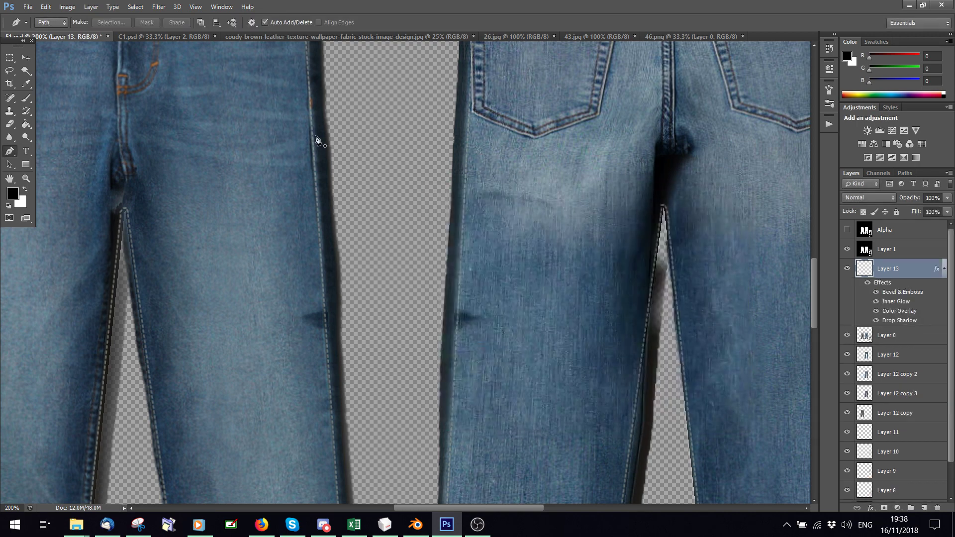
Step: Save the texture document with the styled stitching
{"action": "key", "text": "p"}
{"action": "left_click", "coordinate": [28, 7]}
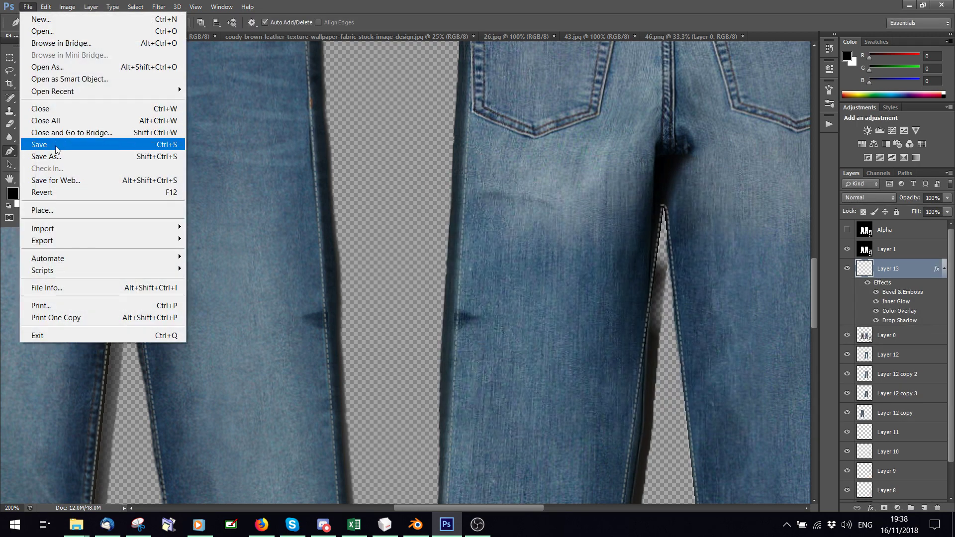
{"action": "left_click", "coordinate": [40, 144]}
Step: Switch to Blender and examine the stitched jeans in rendered shading, up close at the side pocket and from the front and side
{"action": "left_click", "coordinate": [421, 527]}
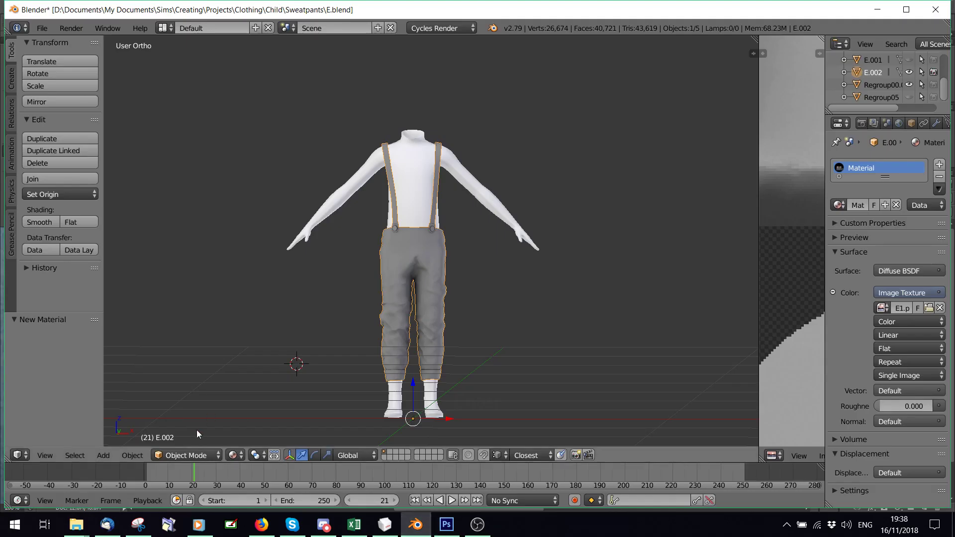
{"action": "left_click", "coordinate": [234, 455]}
{"action": "left_click", "coordinate": [249, 374]}
{"action": "middle_click_drag", "start_coordinate": [532, 328], "coordinate": [386, 312]}
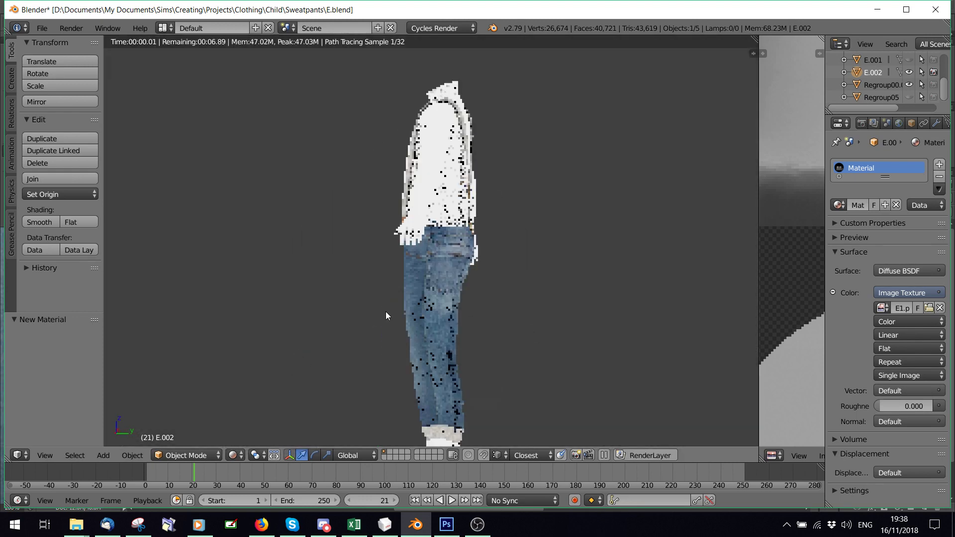
{"action": "scroll", "coordinate": [386, 311], "scroll_direction": "up", "scroll_amount": 6}
{"action": "scroll", "coordinate": [432, 268], "scroll_direction": "up", "scroll_amount": 3}
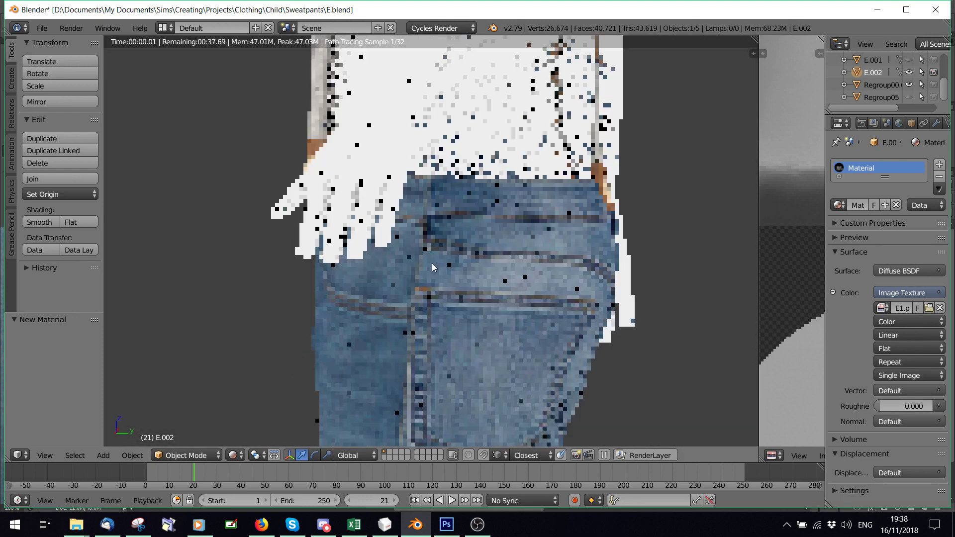
{"action": "scroll", "coordinate": [362, 362], "scroll_direction": "down", "scroll_amount": 5}
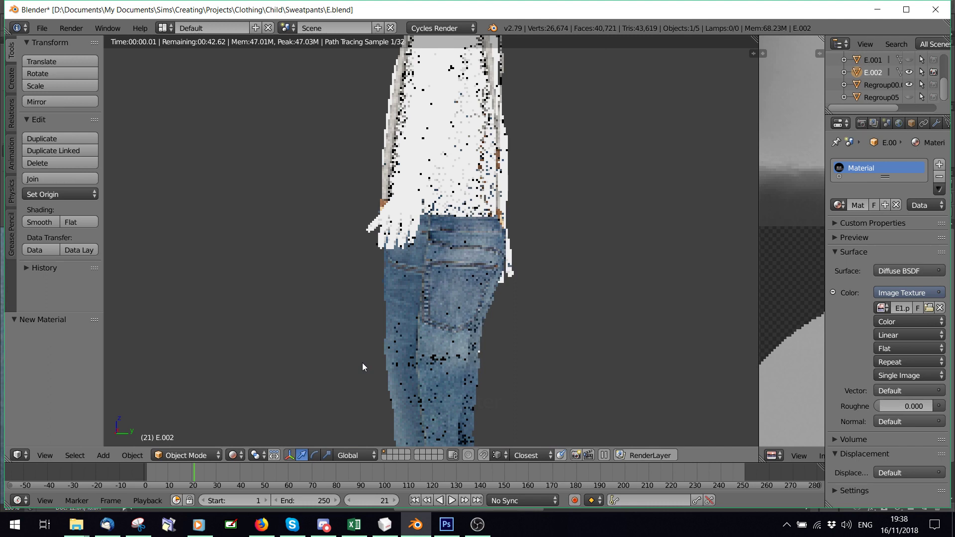
{"action": "middle_click_drag", "start_coordinate": [362, 367], "coordinate": [442, 359]}
{"action": "scroll", "coordinate": [443, 359], "scroll_direction": "down", "scroll_amount": 5}
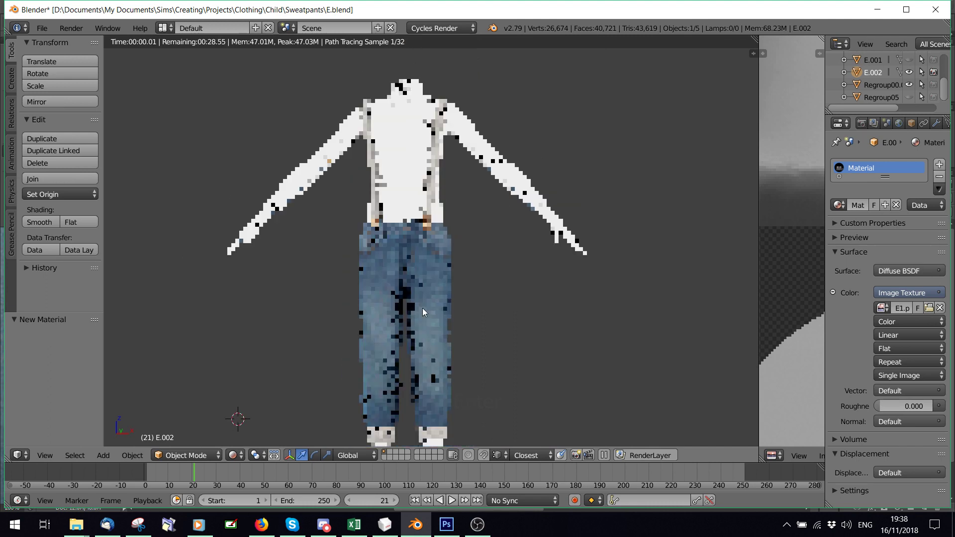
{"action": "scroll", "coordinate": [409, 321], "scroll_direction": "down", "scroll_amount": 1}
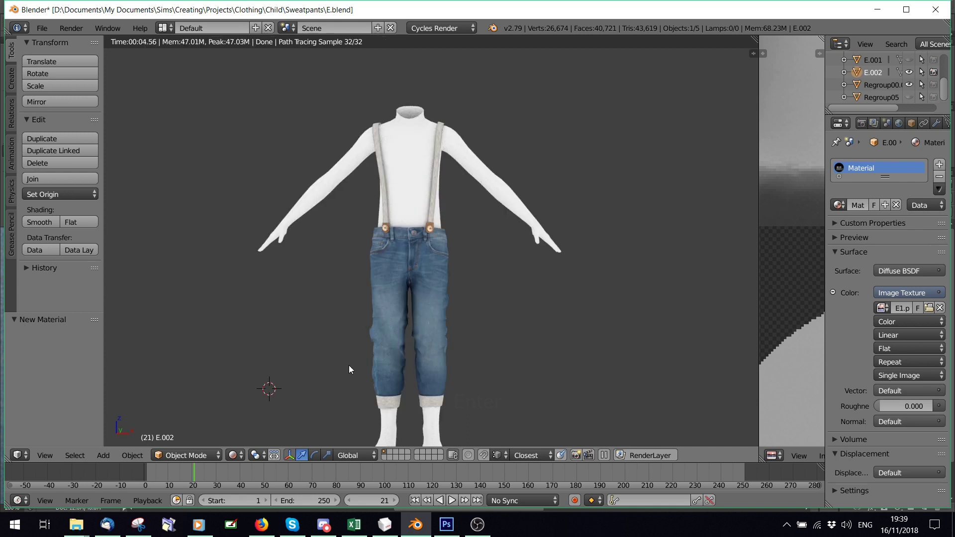
{"action": "key", "text": "KP_3"}
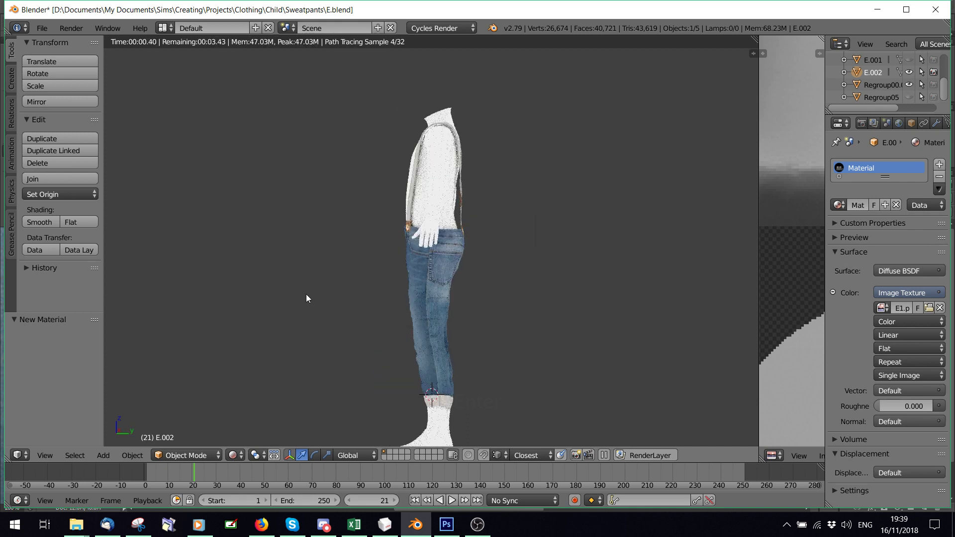
Step: Examine the back pocket area of the jeans in the rendered view, and set the viewport shading to Solid
{"action": "scroll", "coordinate": [391, 306], "scroll_direction": "up", "scroll_amount": 6}
{"action": "key", "text": "ctrl+KP_1"}
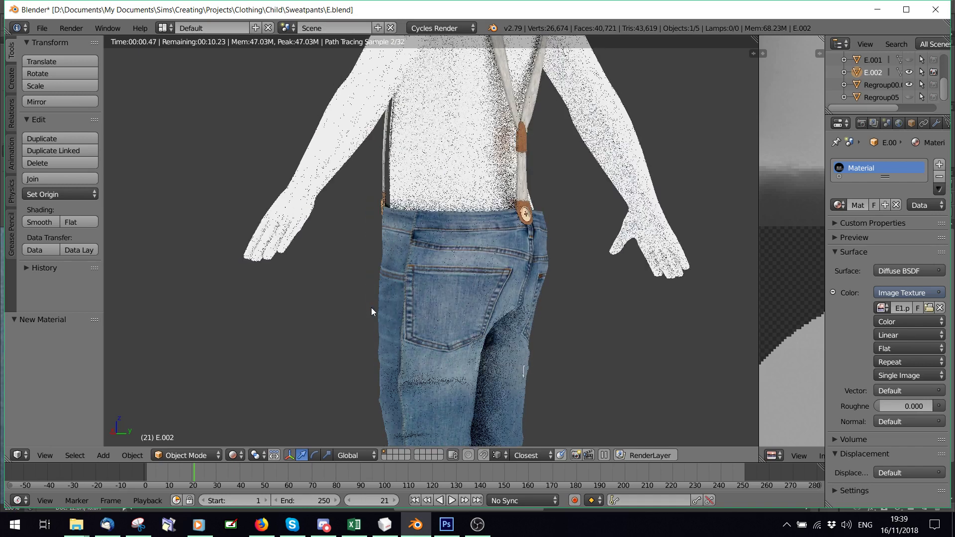
{"action": "left_click", "coordinate": [232, 455]}
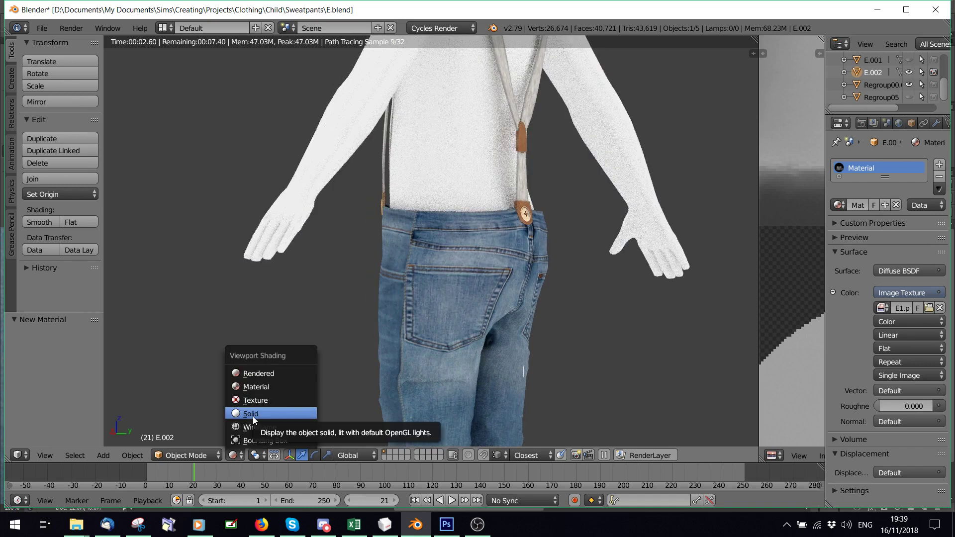
{"action": "left_click", "coordinate": [253, 416]}
Step: Switch to Photoshop and fit the whole texture document on screen
{"action": "left_click", "coordinate": [447, 525]}
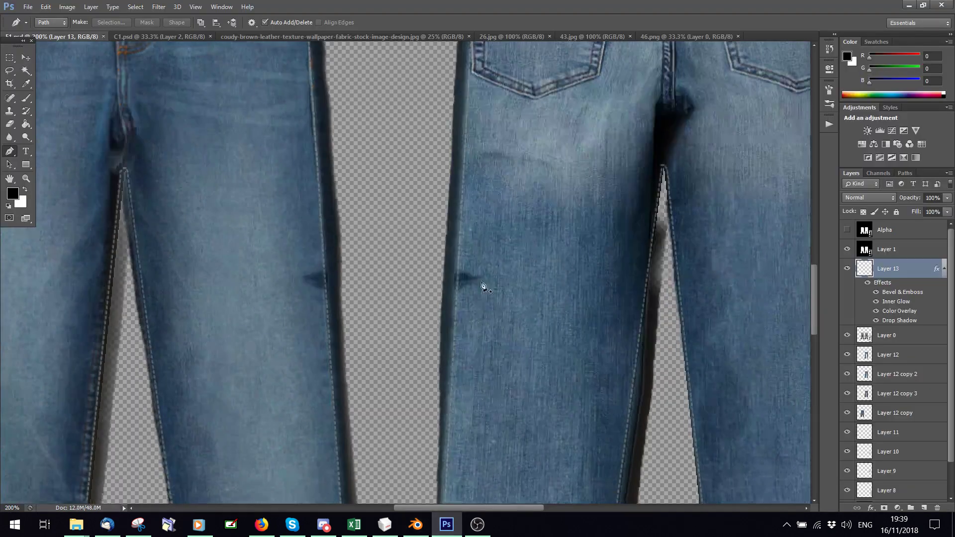
{"action": "left_click", "coordinate": [195, 6]}
{"action": "left_click", "coordinate": [231, 122]}
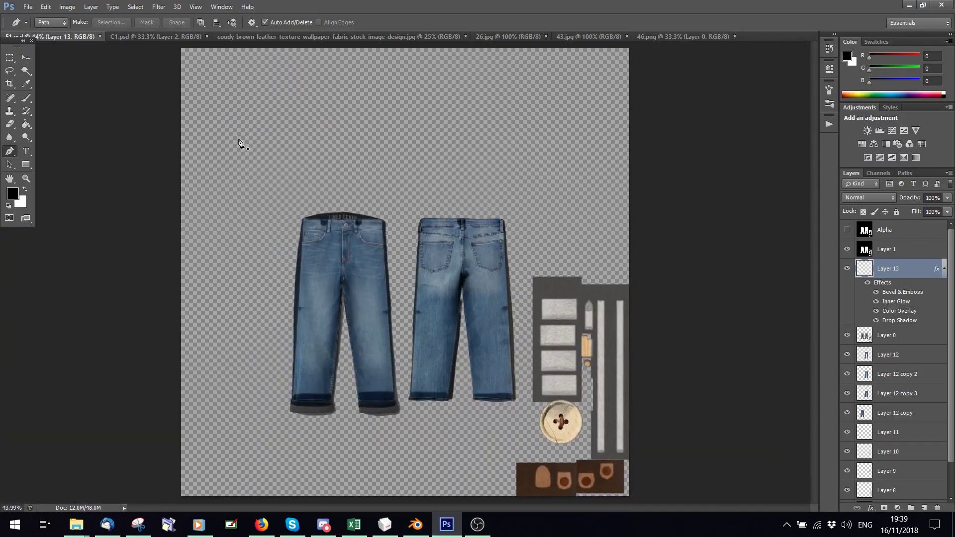
Step: Switch to Firefox and look through the open H&M product pages for the Skinny Fit Lined Jeans
{"action": "left_click", "coordinate": [262, 524]}
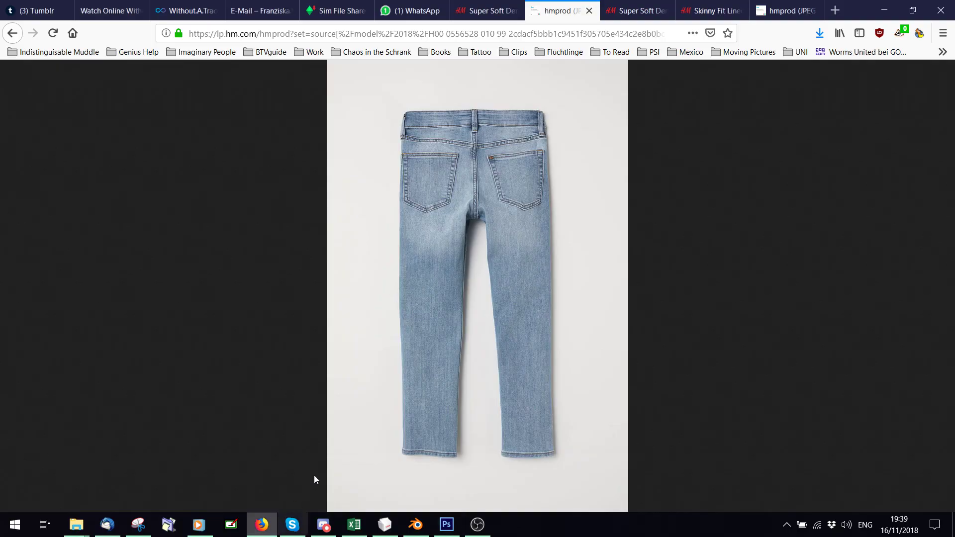
{"action": "left_click", "coordinate": [485, 10]}
{"action": "left_click", "coordinate": [608, 11]}
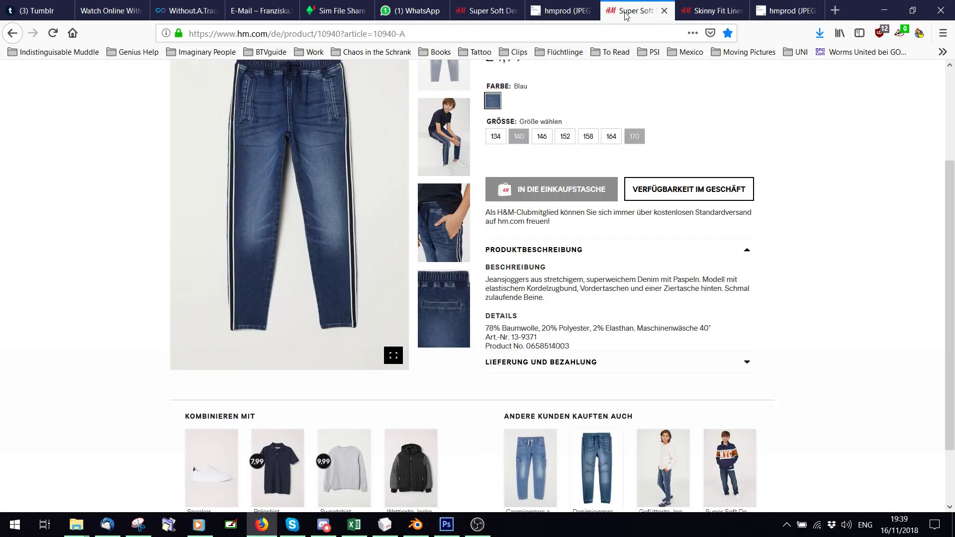
{"action": "left_click", "coordinate": [711, 11]}
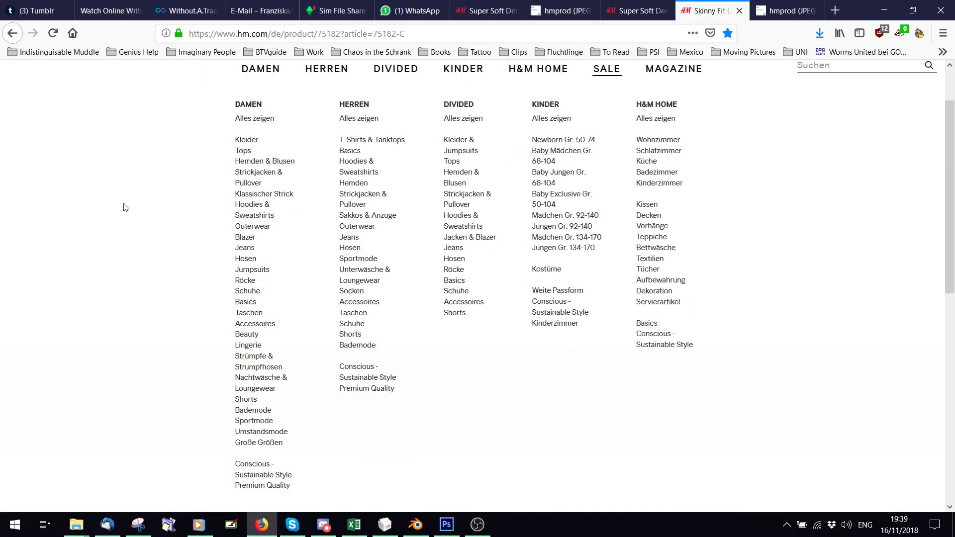
{"action": "scroll", "coordinate": [463, 178], "scroll_direction": "down", "scroll_amount": 10}
{"action": "scroll", "coordinate": [463, 178], "scroll_direction": "up", "scroll_amount": 10}
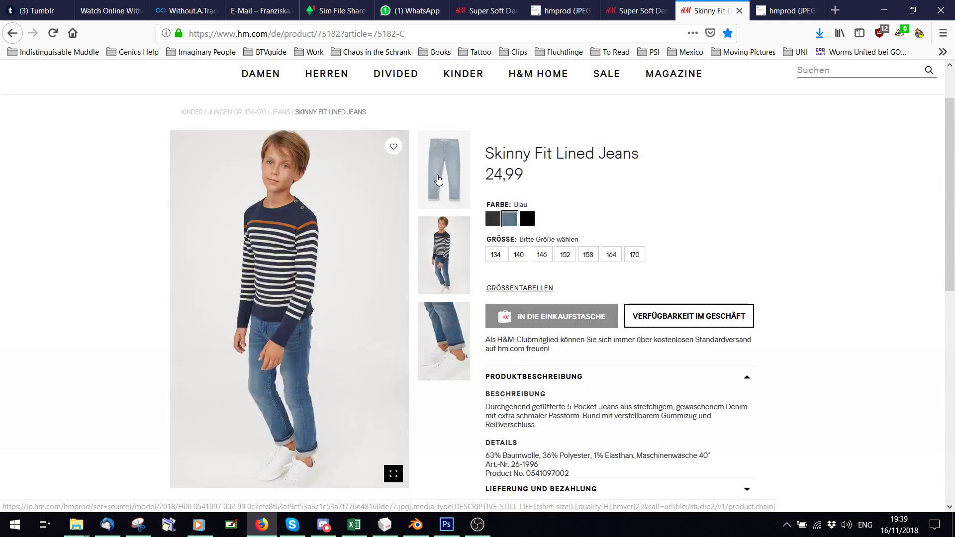
Step: Open the front product photo of the Skinny Fit Lined Jeans as a separate image and copy it
{"action": "left_click", "coordinate": [444, 169]}
{"action": "left_click", "coordinate": [279, 245]}
{"action": "right_click", "coordinate": [315, 248]}
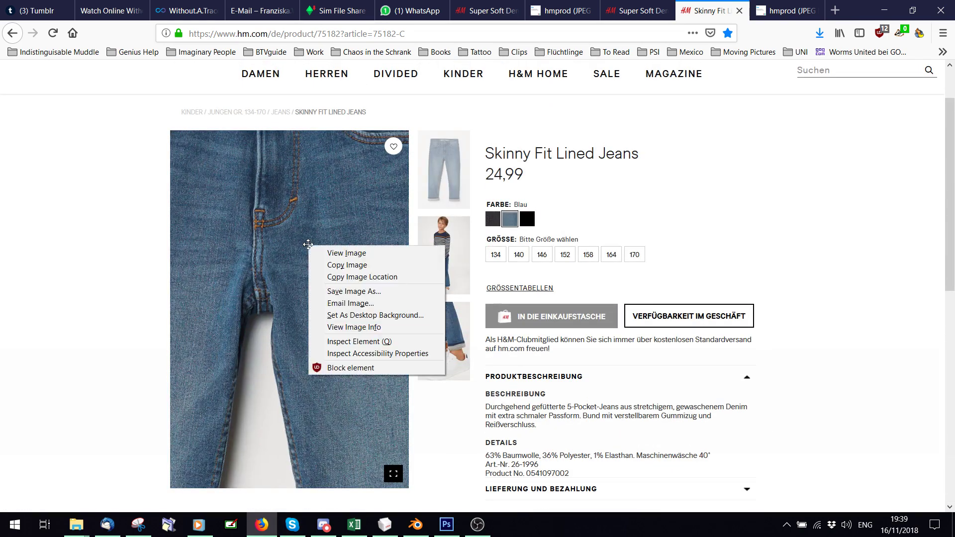
{"action": "left_click", "coordinate": [321, 253]}
{"action": "right_click", "coordinate": [456, 184]}
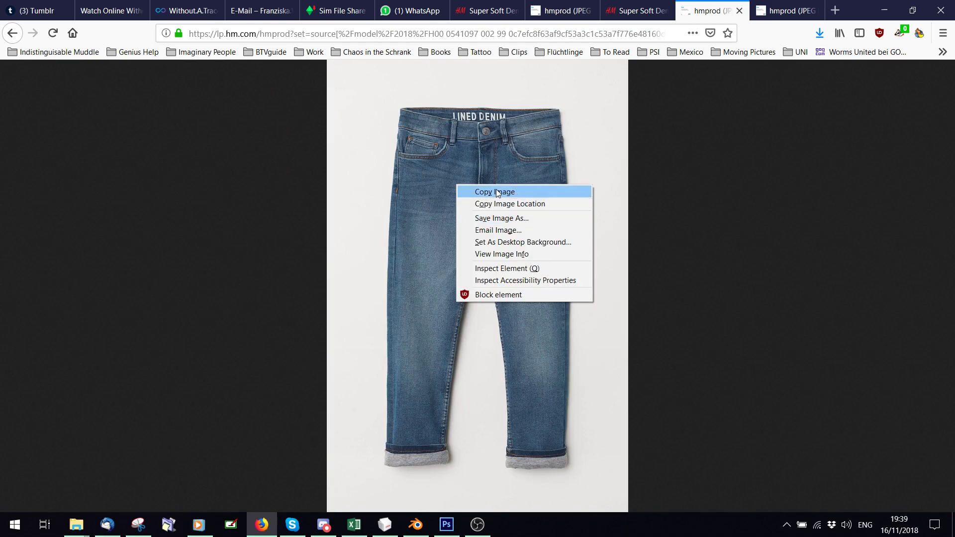
{"action": "left_click", "coordinate": [489, 190]}
Step: Switch to Photoshop, hide Layer 12 copy, and paste the copied jeans photo at 100% view
{"action": "left_click", "coordinate": [446, 524]}
{"action": "left_click", "coordinate": [847, 412]}
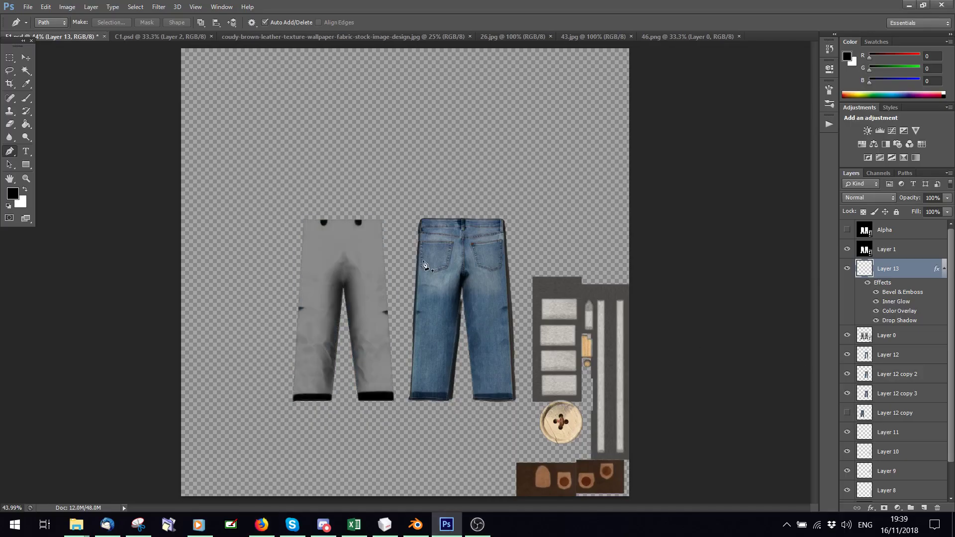
{"action": "left_click", "coordinate": [183, 7]}
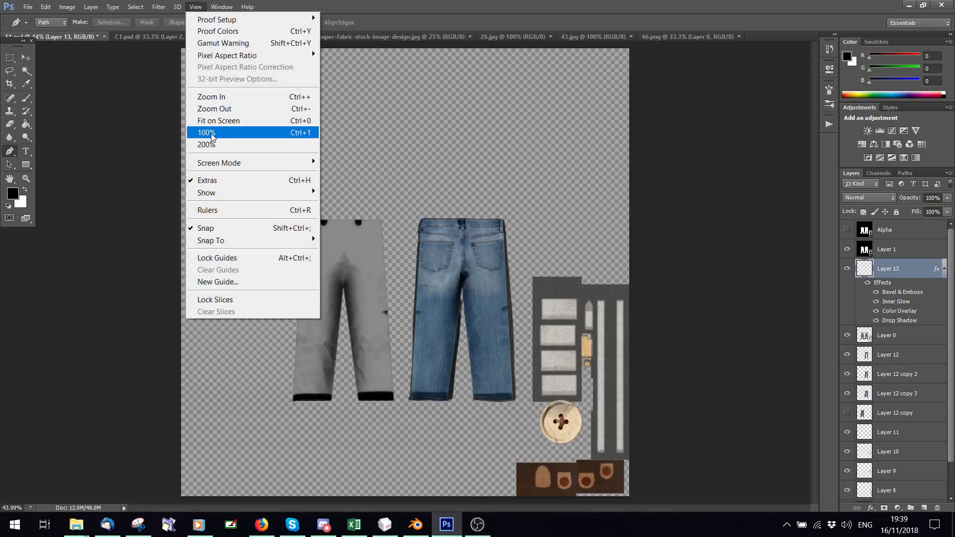
{"action": "left_click", "coordinate": [205, 132]}
{"action": "key", "text": "ctrl+v"}
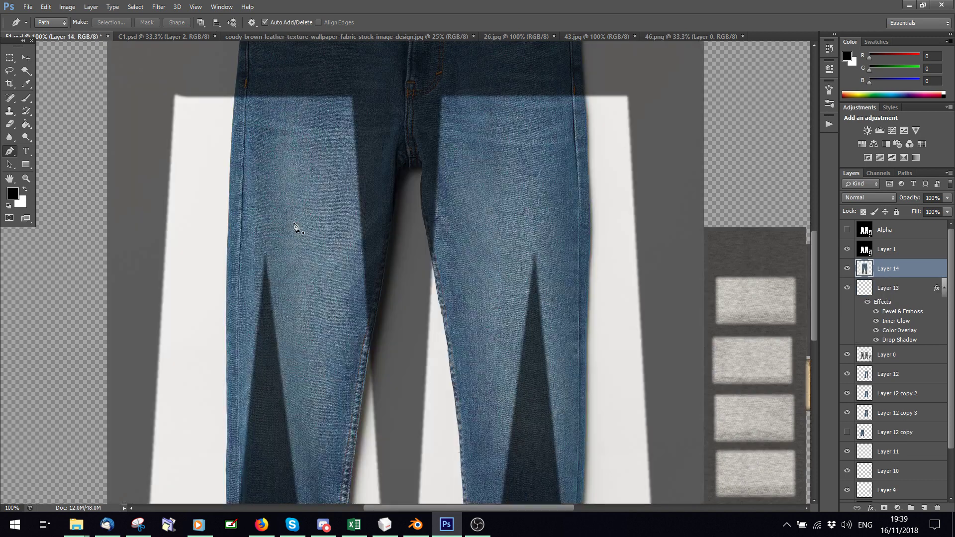
Step: Select the pasted photo's light background with the Magic Wand, delete it, and clear the selection
{"action": "key", "text": "w"}
{"action": "left_click", "coordinate": [195, 159]}
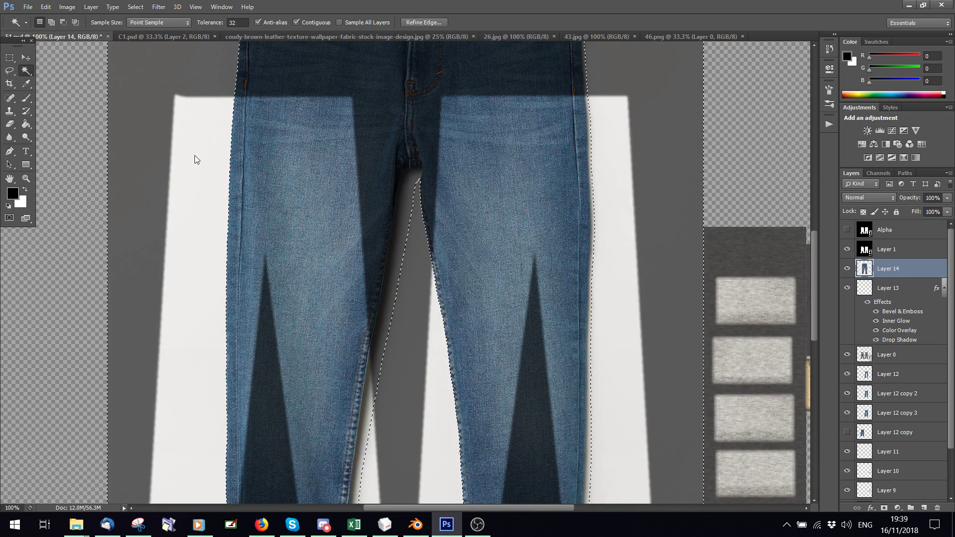
{"action": "key", "text": "Delete"}
{"action": "key", "text": "ctrl+d"}
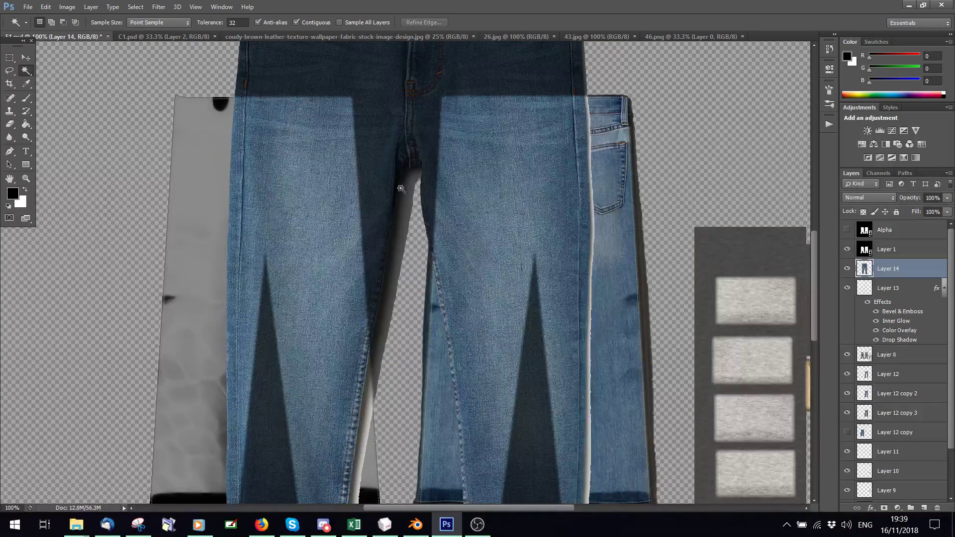
Step: Free-transform the pasted jeans to about 69% scale, over the front trouser template
{"action": "scroll", "coordinate": [413, 186], "scroll_direction": "up", "scroll_amount": 3}
{"action": "scroll", "coordinate": [414, 186], "scroll_direction": "up", "scroll_amount": 2}
{"action": "key", "text": "ctrl+t"}
{"action": "left_click_drag", "start_coordinate": [580, 88], "coordinate": [321, 206]}
{"action": "scroll", "coordinate": [326, 216], "scroll_direction": "down", "scroll_amount": 3}
{"action": "scroll", "coordinate": [326, 216], "scroll_direction": "down", "scroll_amount": 4}
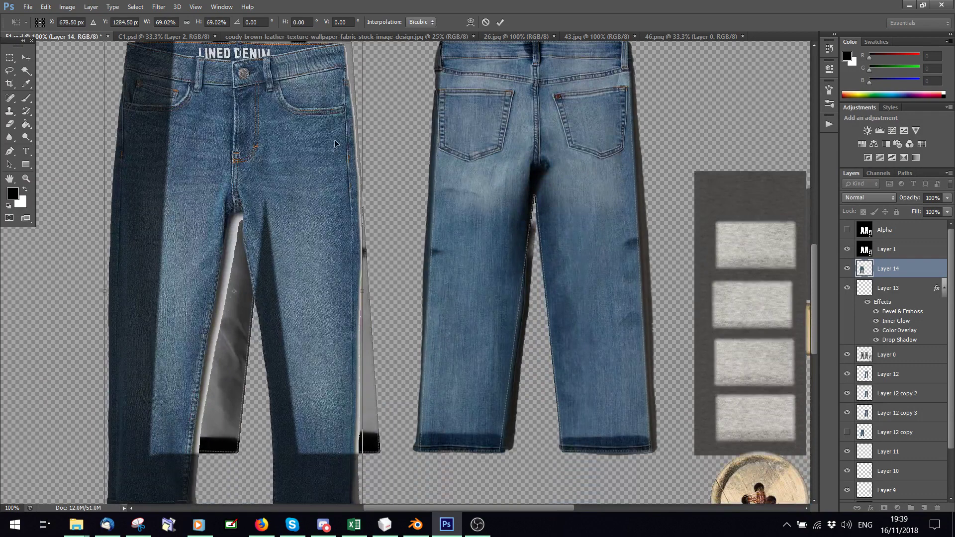
Step: Fit the pasted jeans to the front template's waist and hems at about 60.5% scale, and apply the transform
{"action": "scroll", "coordinate": [334, 139], "scroll_direction": "up", "scroll_amount": 2}
{"action": "left_click_drag", "start_coordinate": [359, 84], "coordinate": [304, 192]}
{"action": "left_click_drag", "start_coordinate": [288, 226], "coordinate": [343, 114]}
{"action": "scroll", "coordinate": [391, 412], "scroll_direction": "down", "scroll_amount": 2}
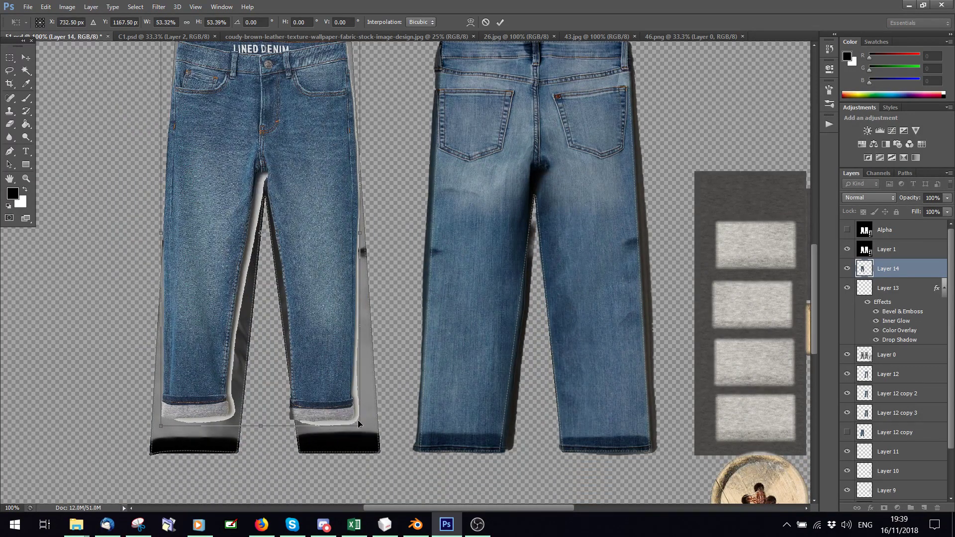
{"action": "left_click_drag", "start_coordinate": [361, 428], "coordinate": [379, 463]}
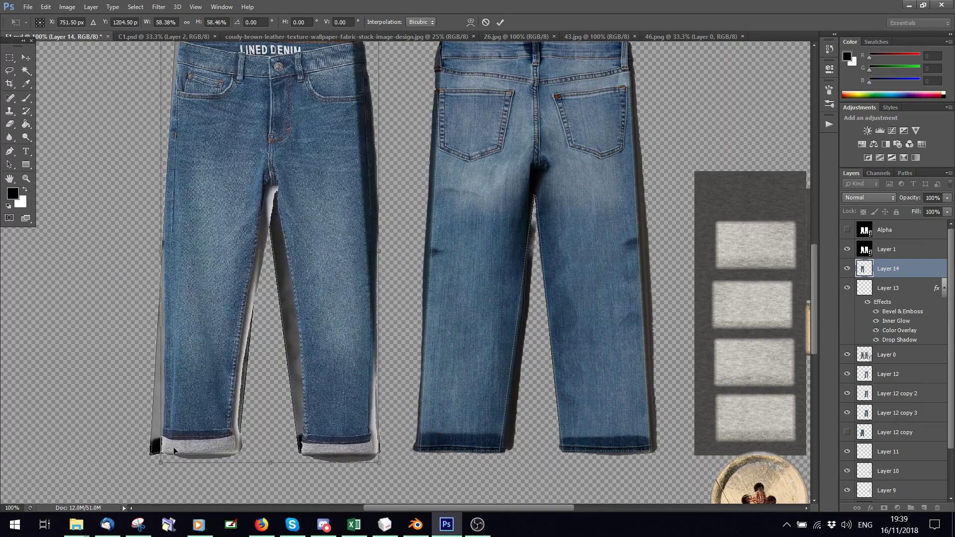
{"action": "left_click_drag", "start_coordinate": [160, 468], "coordinate": [152, 476]}
{"action": "scroll", "coordinate": [211, 279], "scroll_direction": "up", "scroll_amount": 3}
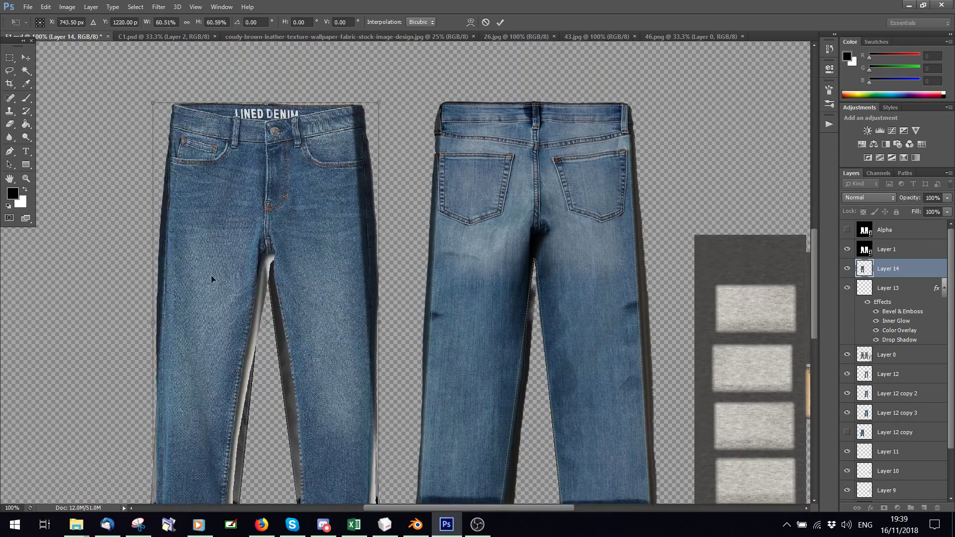
{"action": "scroll", "coordinate": [288, 273], "scroll_direction": "down", "scroll_amount": 2}
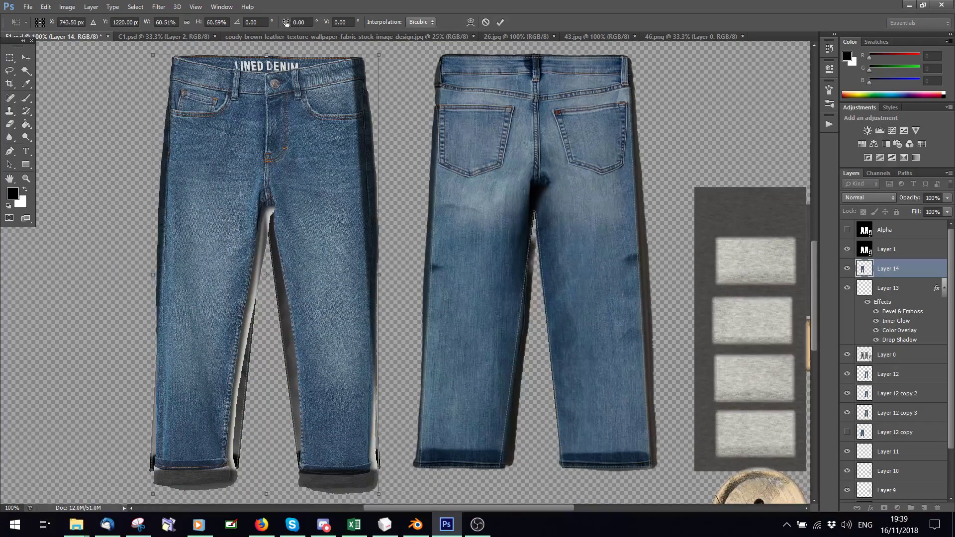
{"action": "left_click", "coordinate": [500, 21]}
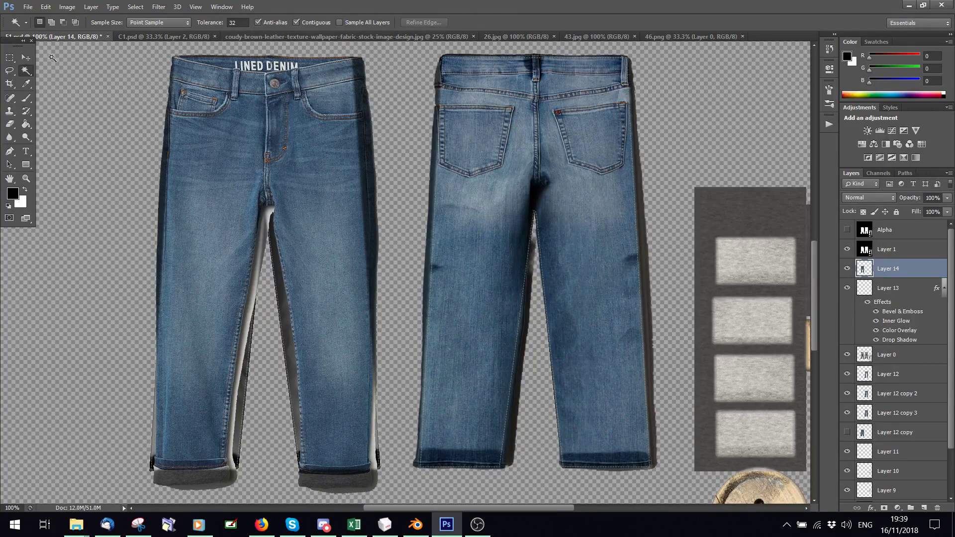
Step: Warp the pasted jeans so the waistband curves upward in the middle, and adjust both upper corners to the template
{"action": "left_click", "coordinate": [67, 7]}
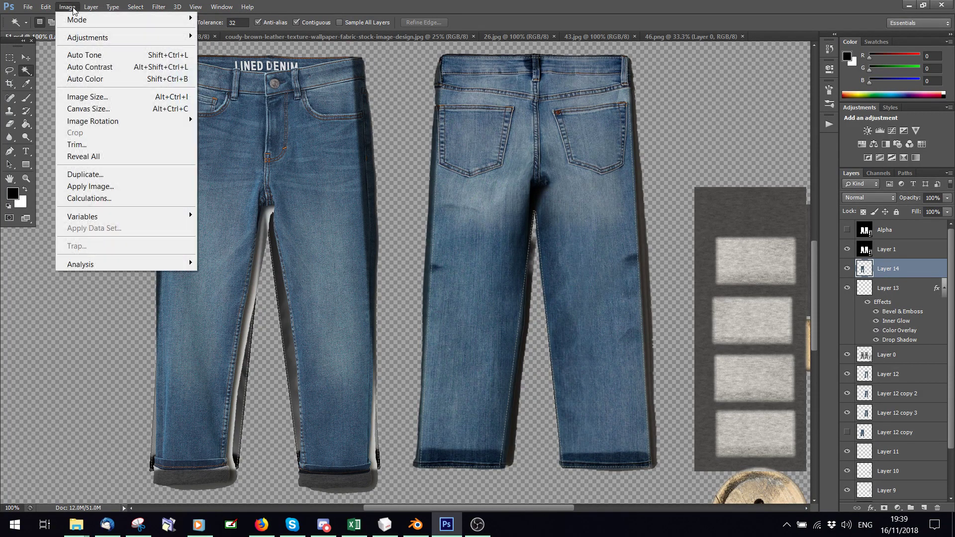
{"action": "mouse_move", "coordinate": [51, 9]}
{"action": "mouse_move", "coordinate": [65, 252]}
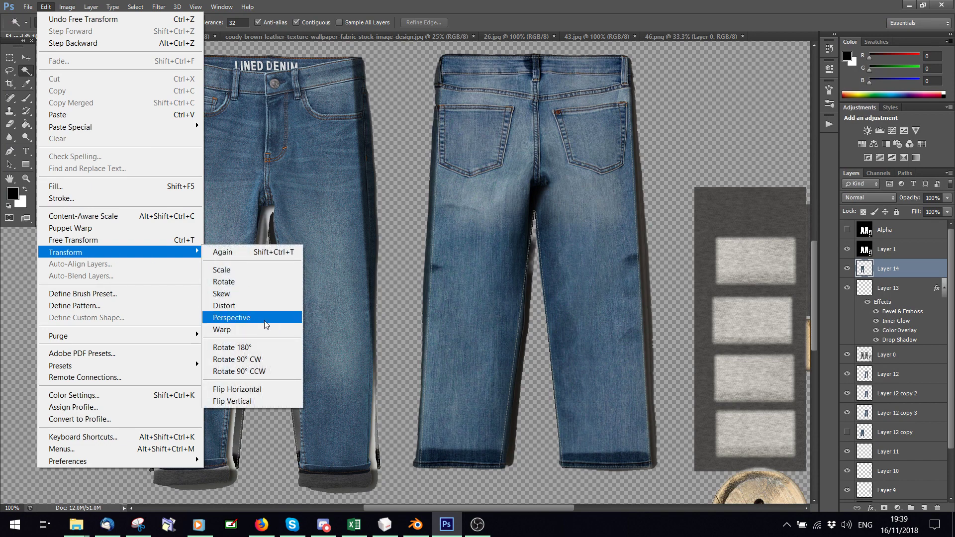
{"action": "left_click", "coordinate": [234, 329]}
{"action": "scroll", "coordinate": [269, 189], "scroll_direction": "up", "scroll_amount": 2}
{"action": "left_click_drag", "start_coordinate": [266, 176], "coordinate": [263, 160]}
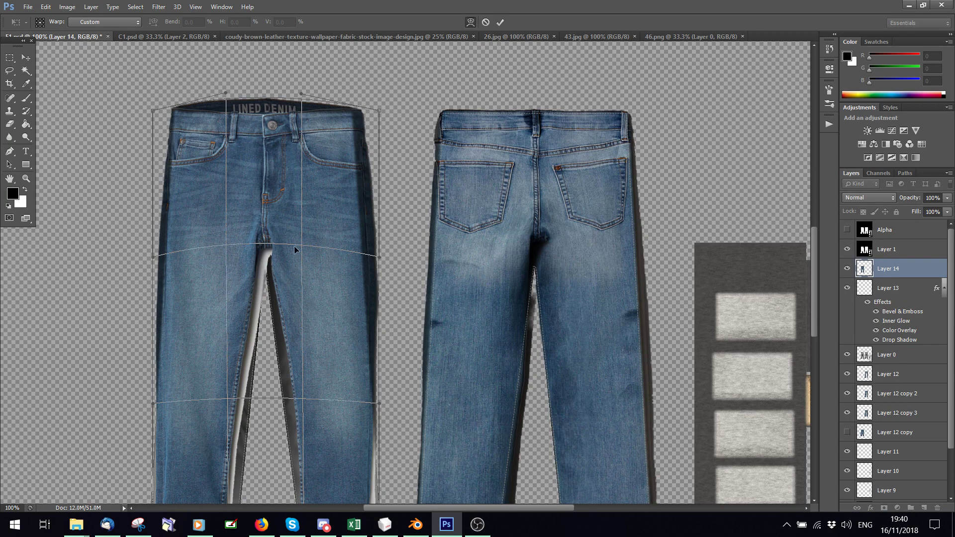
{"action": "left_click_drag", "start_coordinate": [379, 111], "coordinate": [378, 115]}
{"action": "left_click_drag", "start_coordinate": [379, 114], "coordinate": [376, 111]}
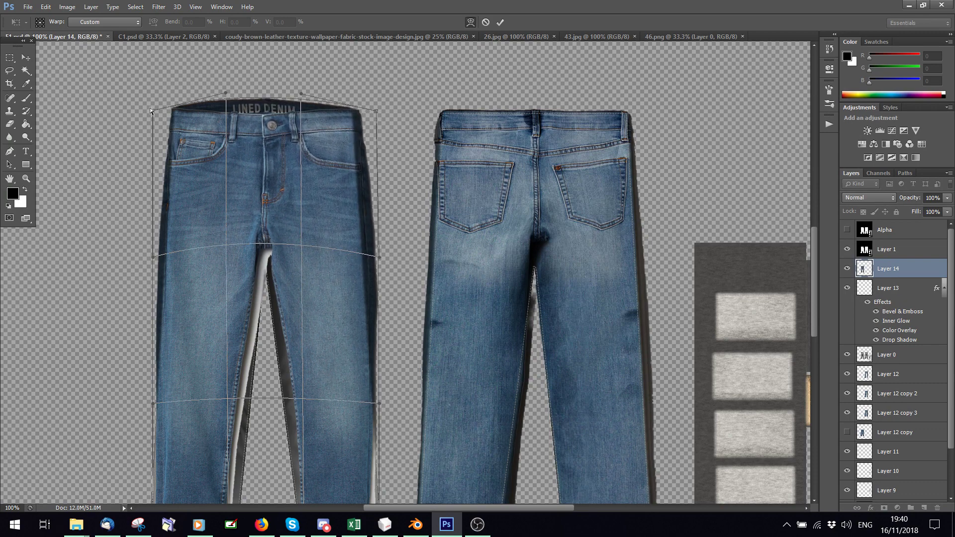
{"action": "left_click_drag", "start_coordinate": [150, 108], "coordinate": [153, 107]}
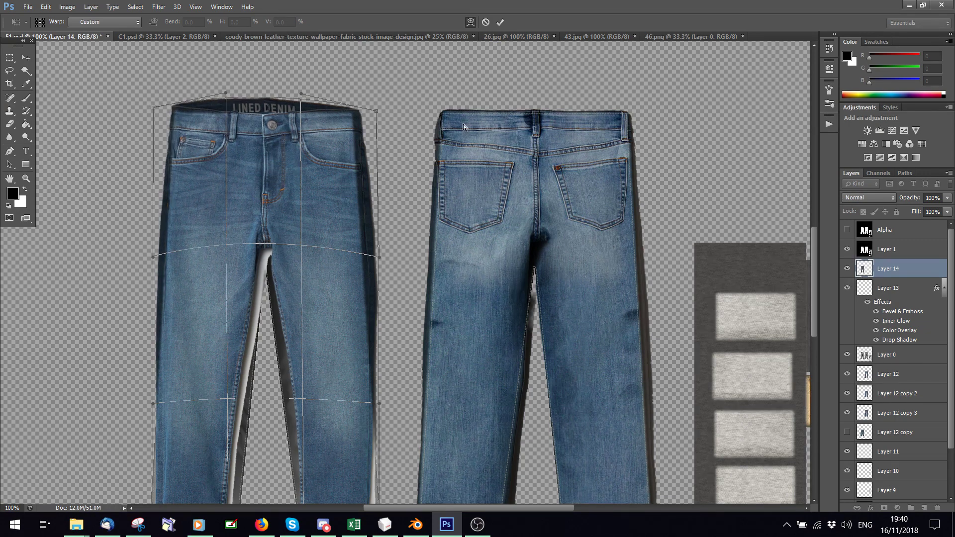
Step: Warp the lower legs of the front jeans outward, pulling both hem corners past the template's edges
{"action": "scroll", "coordinate": [325, 171], "scroll_direction": "down", "scroll_amount": 3}
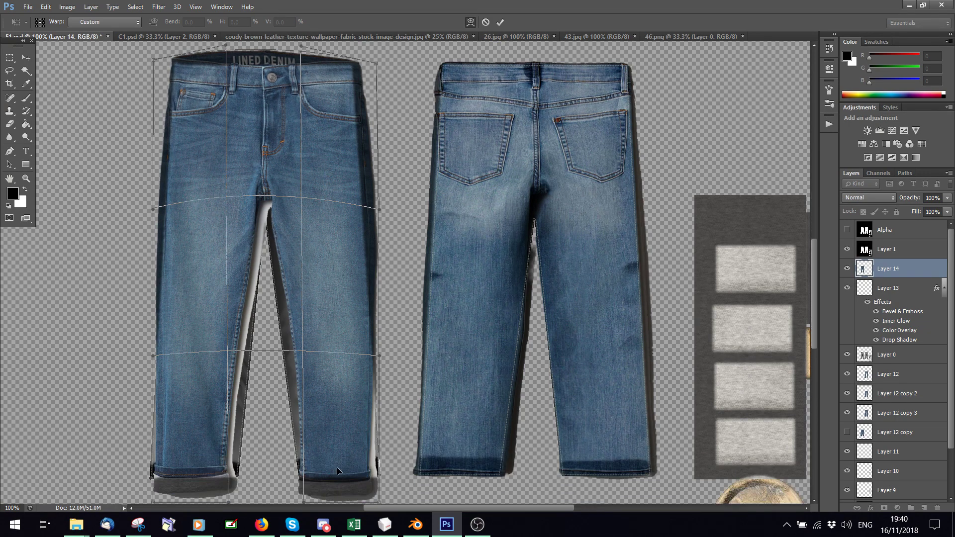
{"action": "left_click_drag", "start_coordinate": [380, 333], "coordinate": [383, 333]}
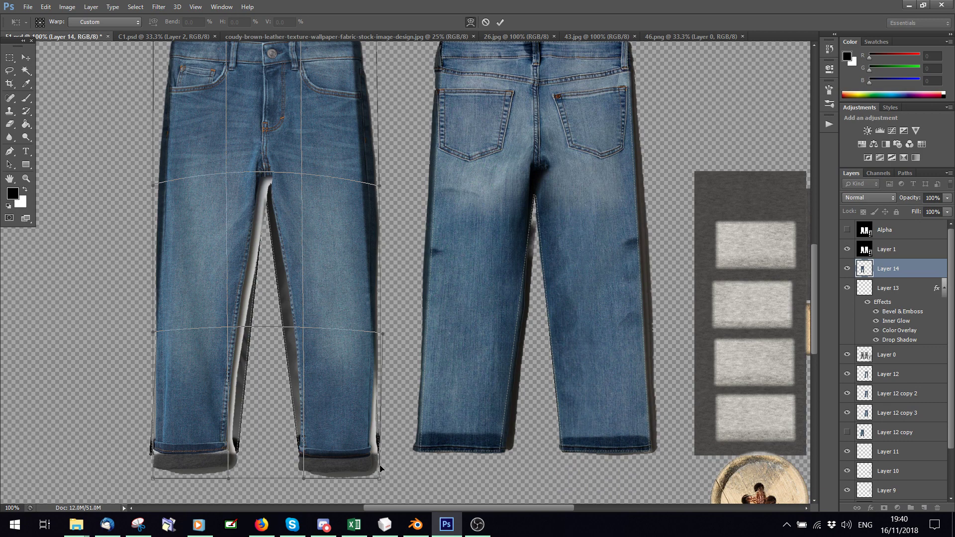
{"action": "left_click_drag", "start_coordinate": [380, 477], "coordinate": [392, 474]}
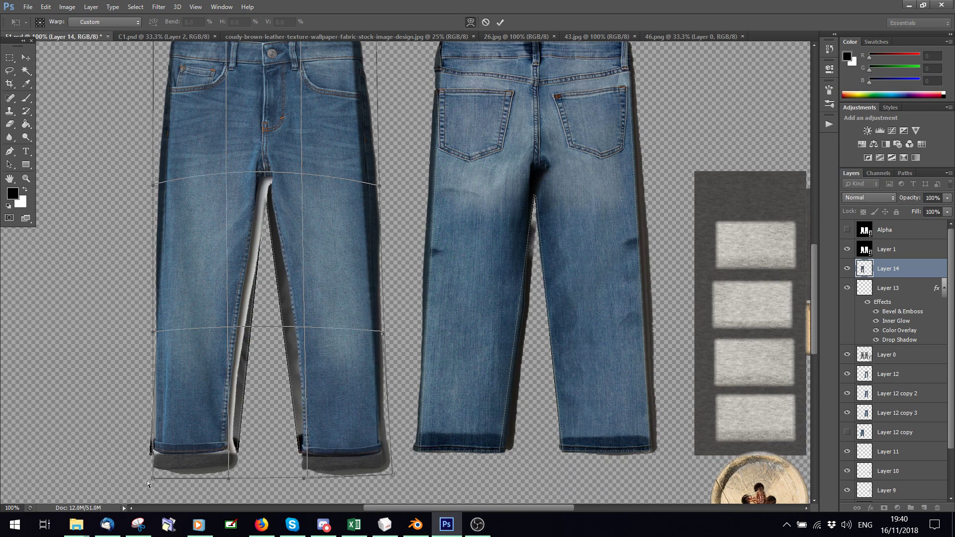
{"action": "left_click_drag", "start_coordinate": [148, 480], "coordinate": [145, 488]}
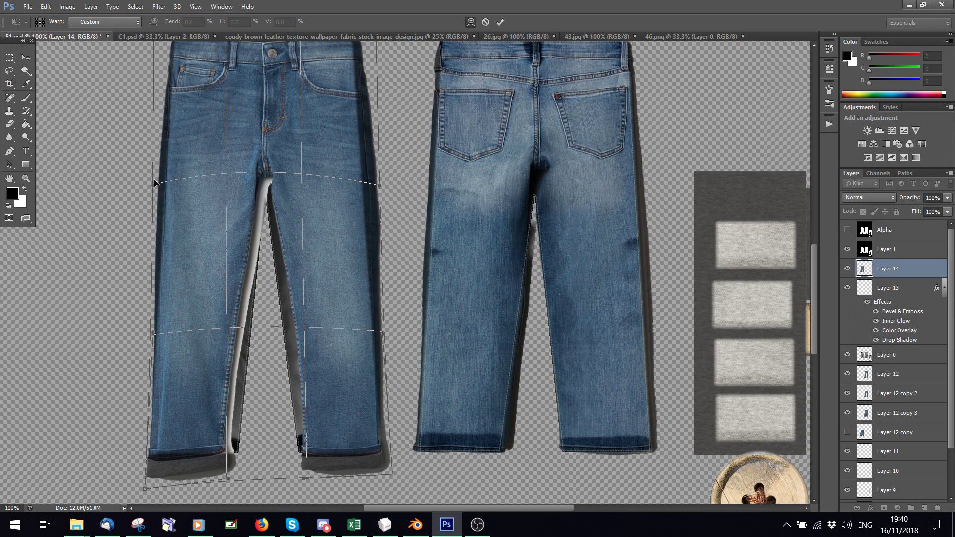
{"action": "left_click_drag", "start_coordinate": [155, 183], "coordinate": [155, 186]}
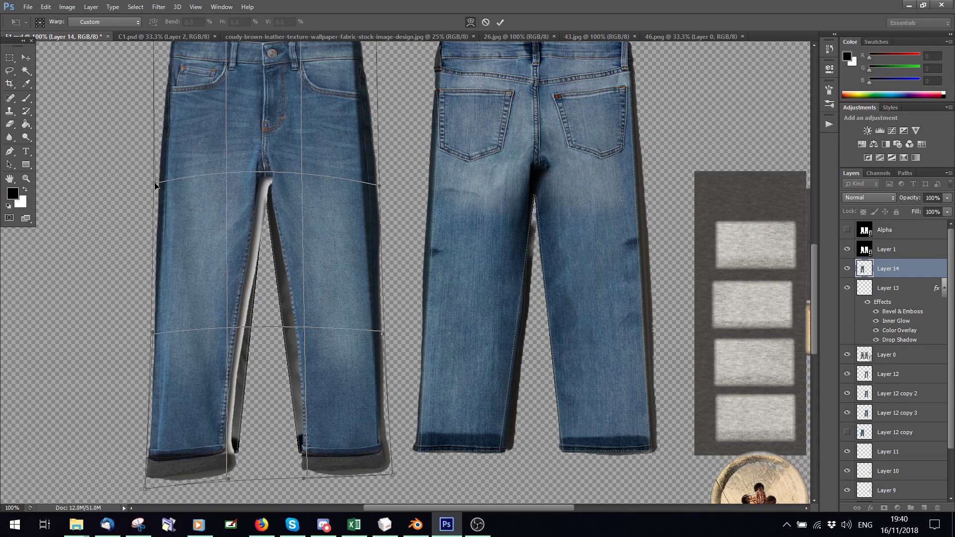
Step: Pull the hip edge on the right side of the front jeans inward, fine-tune that leg's hem corner, and apply the warp
{"action": "scroll", "coordinate": [393, 228], "scroll_direction": "up", "scroll_amount": 2}
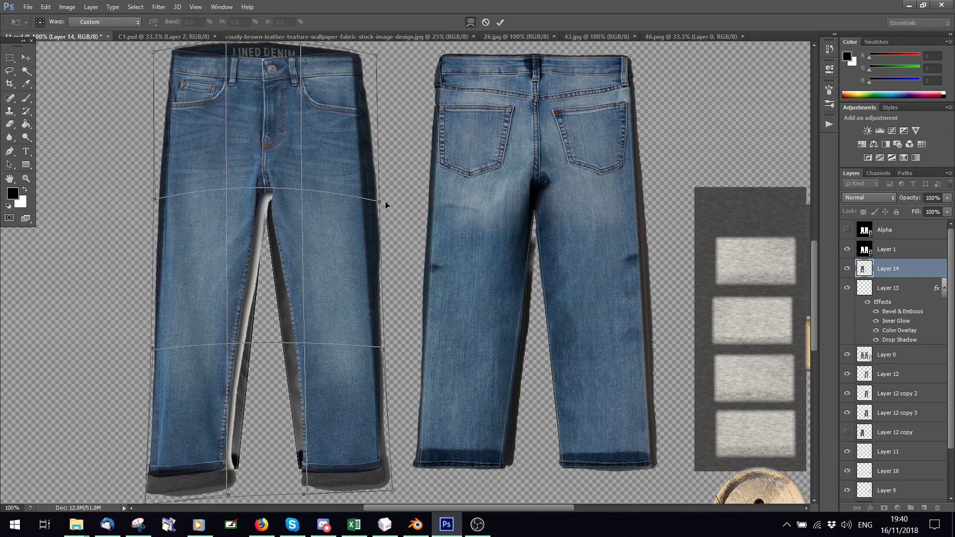
{"action": "left_click_drag", "start_coordinate": [380, 202], "coordinate": [359, 205]}
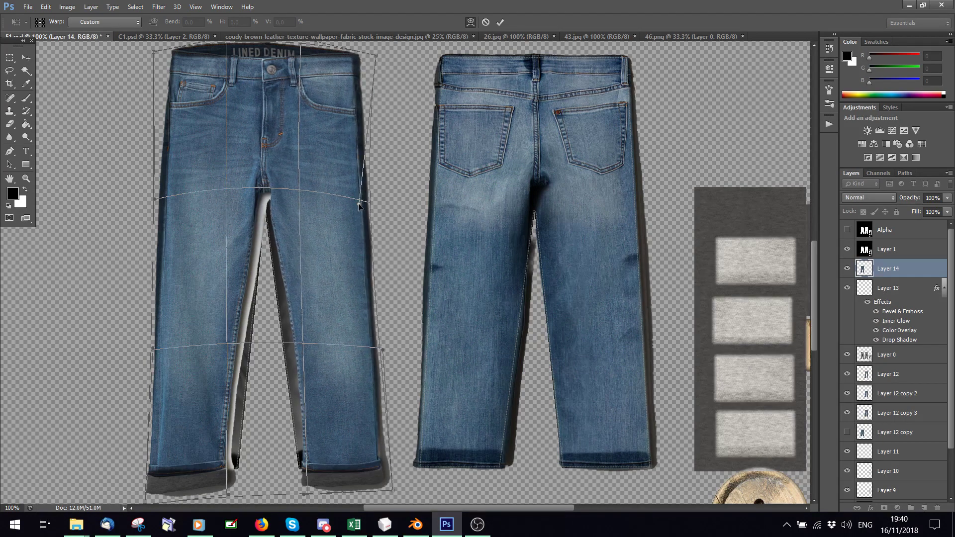
{"action": "left_click_drag", "start_coordinate": [398, 490], "coordinate": [397, 489]}
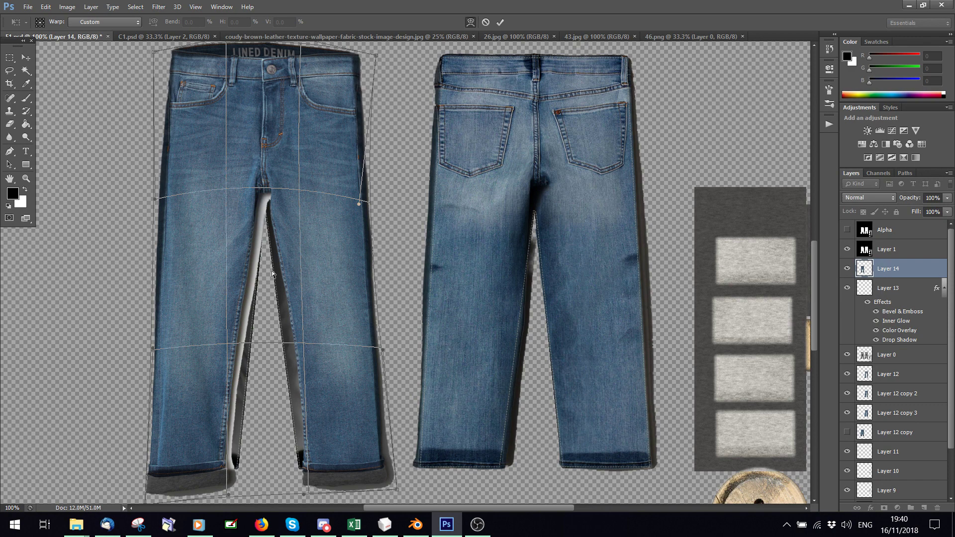
{"action": "left_click", "coordinate": [500, 22]}
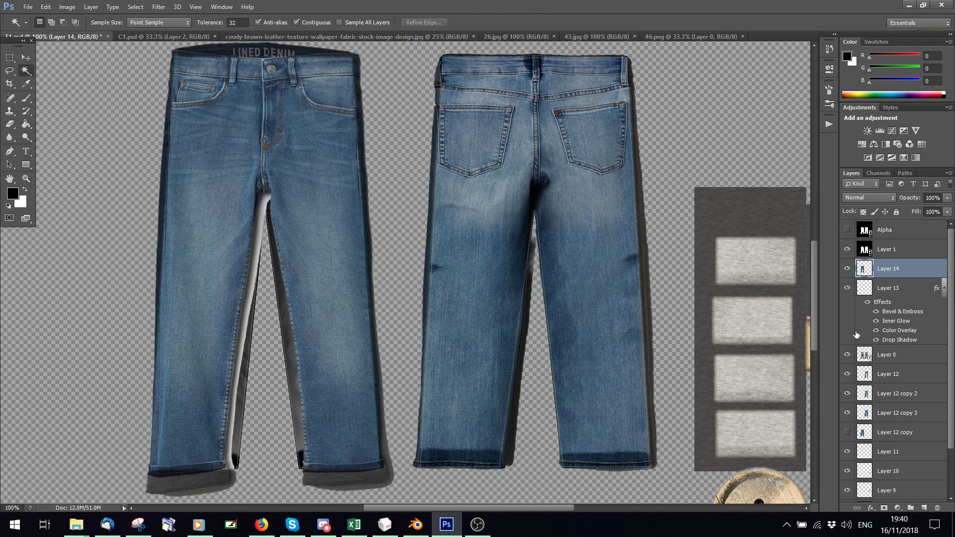
Step: Move the front jeans layer, Layer 14, directly below Layer 12 copy and duplicate it
{"action": "left_click_drag", "start_coordinate": [890, 270], "coordinate": [888, 442]}
{"action": "right_click", "coordinate": [886, 379]}
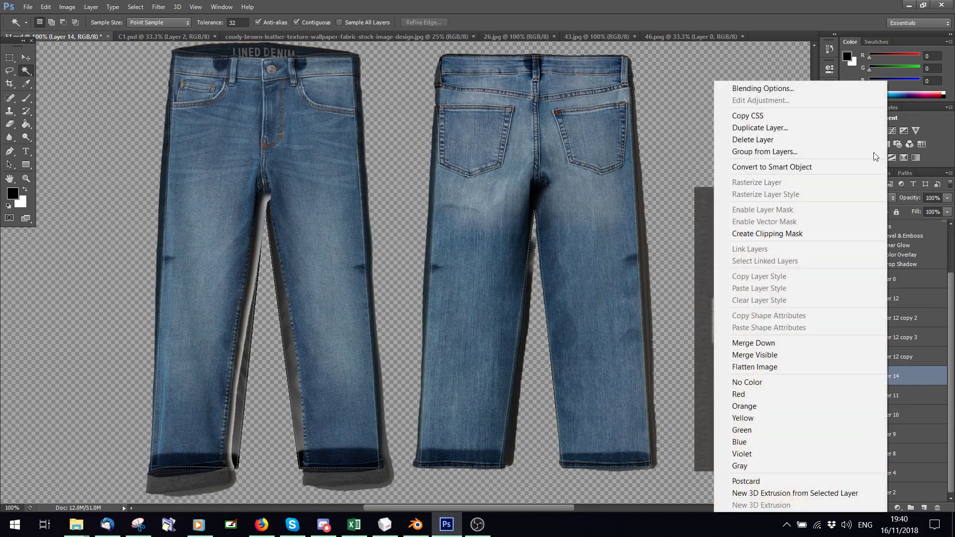
{"action": "left_click", "coordinate": [769, 127]}
{"action": "left_click", "coordinate": [564, 163]}
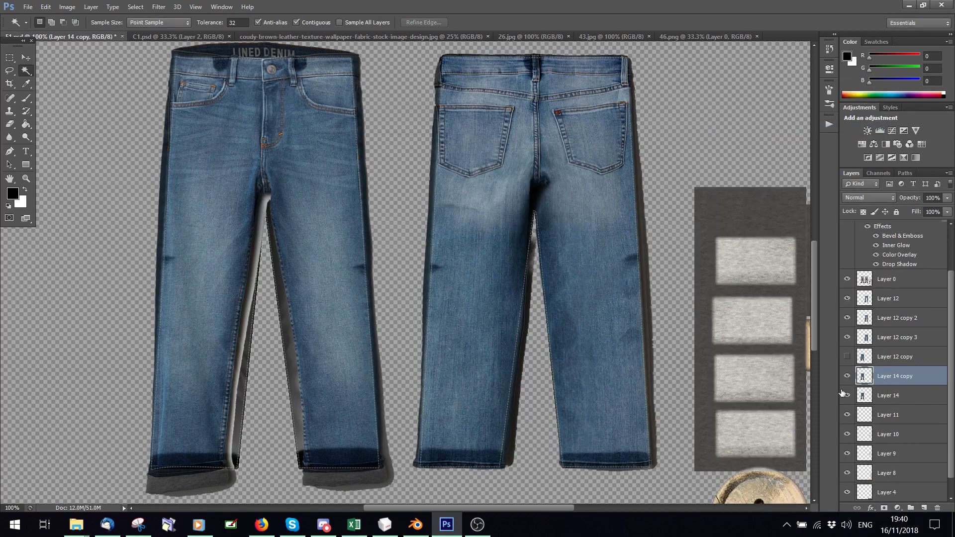
Step: Hide Layer 14 and warp its copy, fitting the left-side leg's inner seam and hem to the template, lowering the crotch, and apply
{"action": "left_click", "coordinate": [45, 7]}
{"action": "mouse_move", "coordinate": [87, 254]}
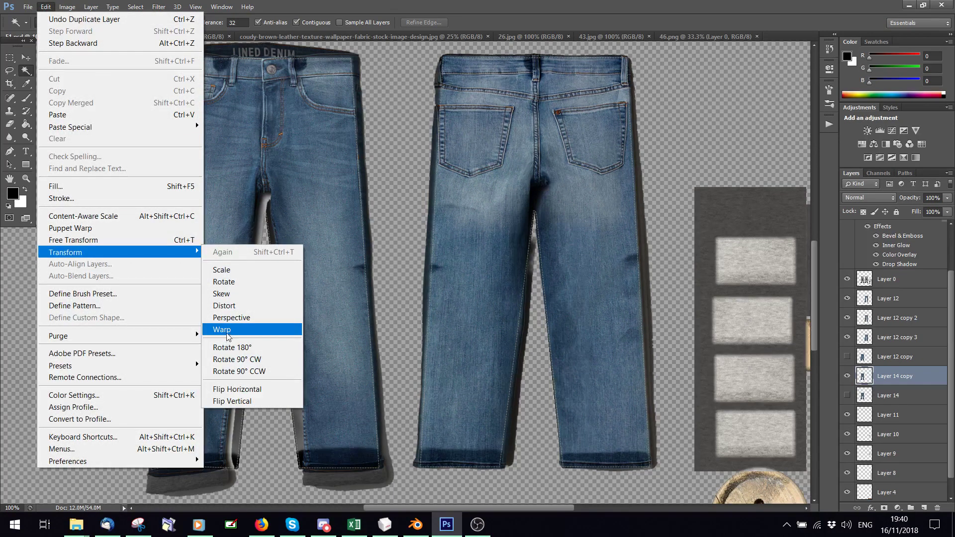
{"action": "left_click", "coordinate": [222, 330]}
{"action": "left_click_drag", "start_coordinate": [261, 352], "coordinate": [243, 425]}
{"action": "left_click_drag", "start_coordinate": [236, 500], "coordinate": [250, 500]}
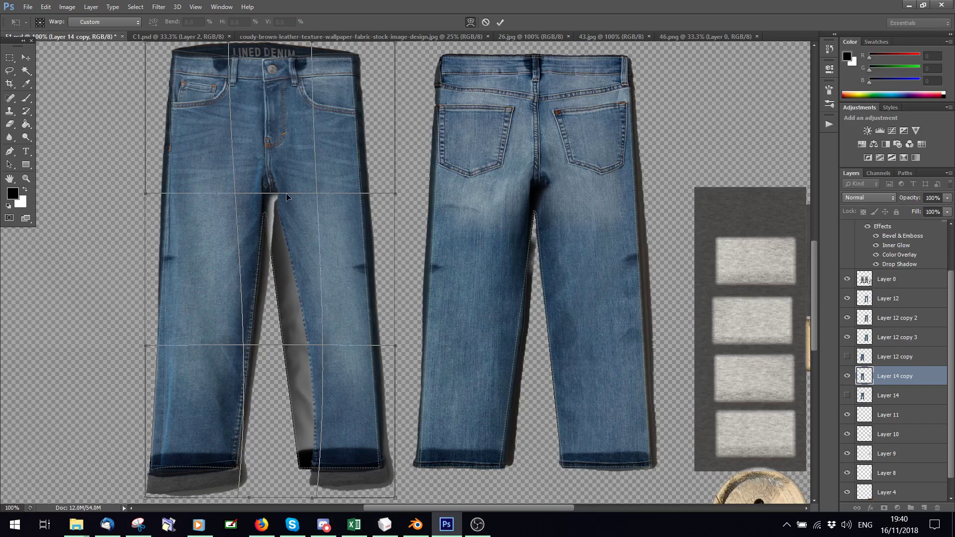
{"action": "left_click_drag", "start_coordinate": [276, 199], "coordinate": [274, 215]}
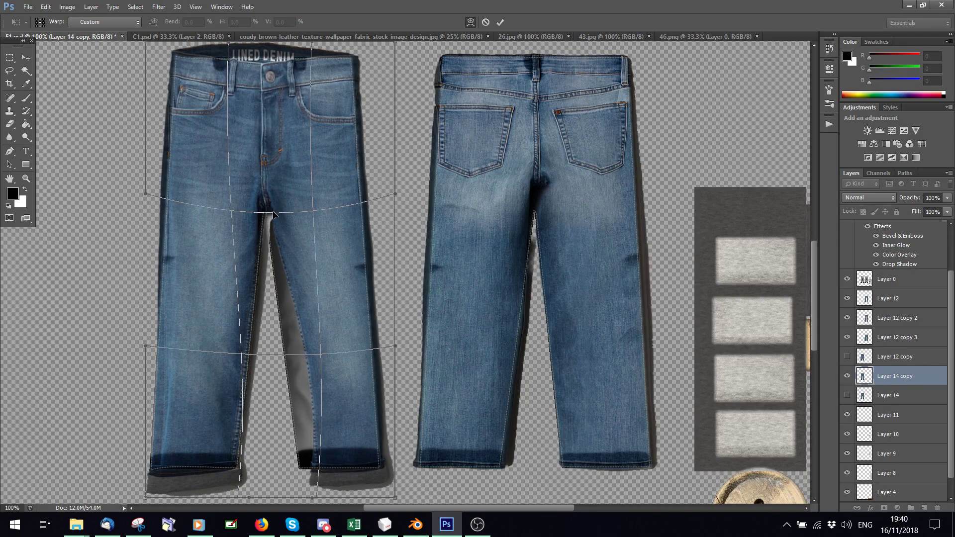
{"action": "left_click", "coordinate": [500, 22]}
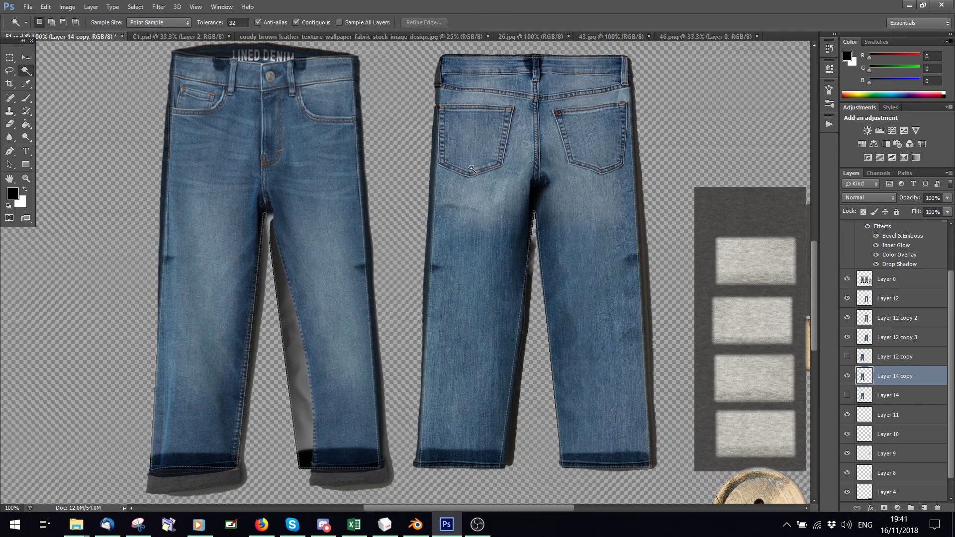
Step: Hide the warped Layer 14 copy, show the original Layer 14, and duplicate it a second time
{"action": "left_click", "coordinate": [847, 376]}
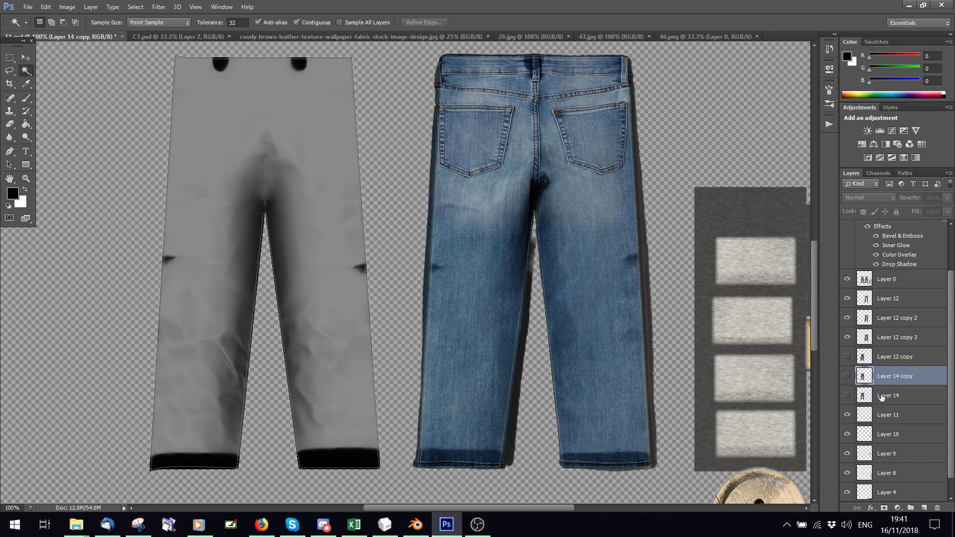
{"action": "left_click", "coordinate": [881, 396]}
{"action": "left_click", "coordinate": [847, 395]}
{"action": "right_click", "coordinate": [888, 396]}
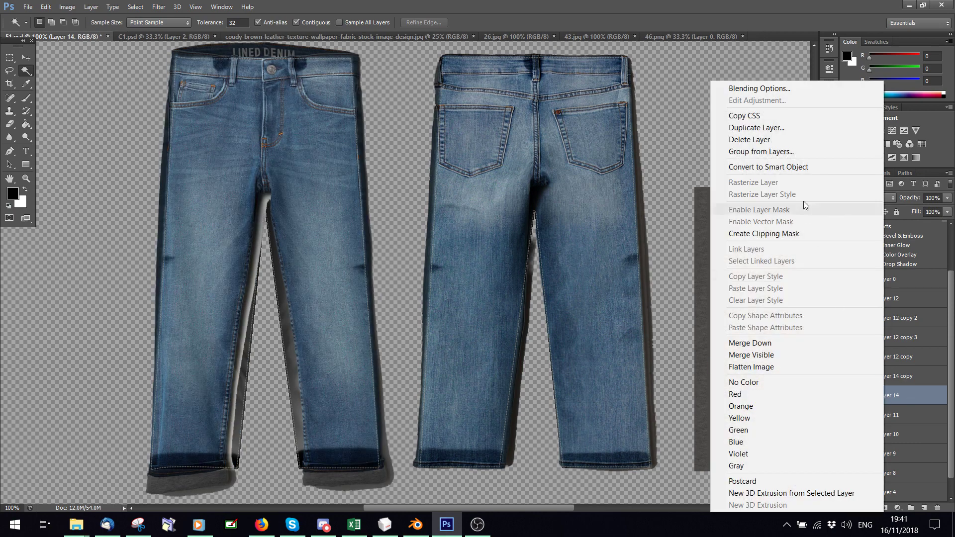
{"action": "left_click", "coordinate": [777, 128]}
{"action": "left_click", "coordinate": [561, 160]}
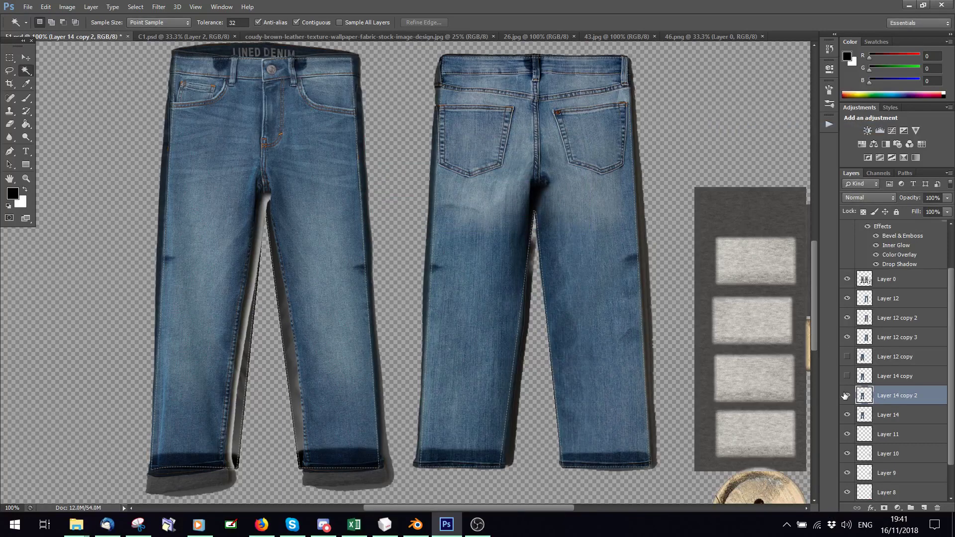
Step: With Layer 14 hidden, warp Layer 14 copy 2 so the right-side leg's inner seam moves inward and the crotch sits lower, and apply
{"action": "left_click", "coordinate": [45, 7]}
{"action": "mouse_move", "coordinate": [100, 254]}
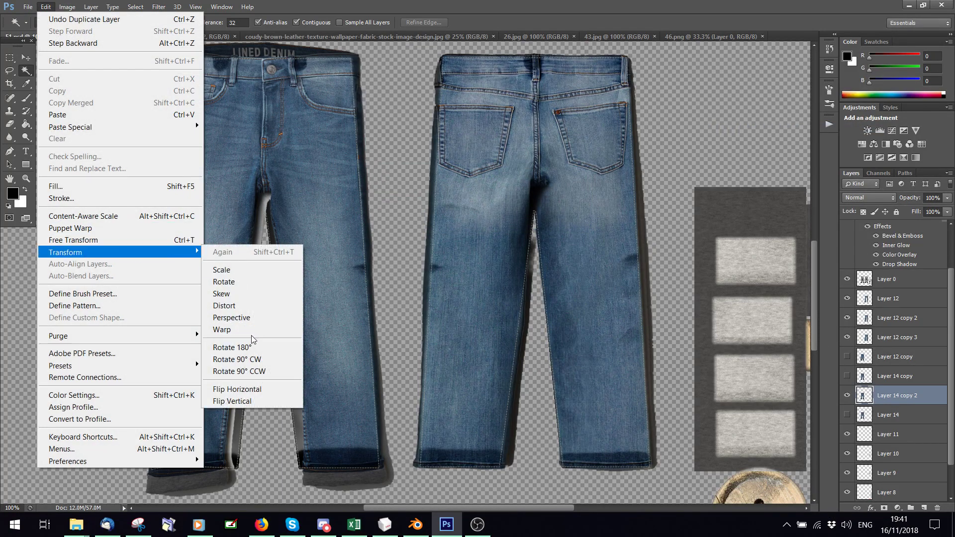
{"action": "left_click", "coordinate": [249, 329]}
{"action": "left_click_drag", "start_coordinate": [286, 352], "coordinate": [274, 353]}
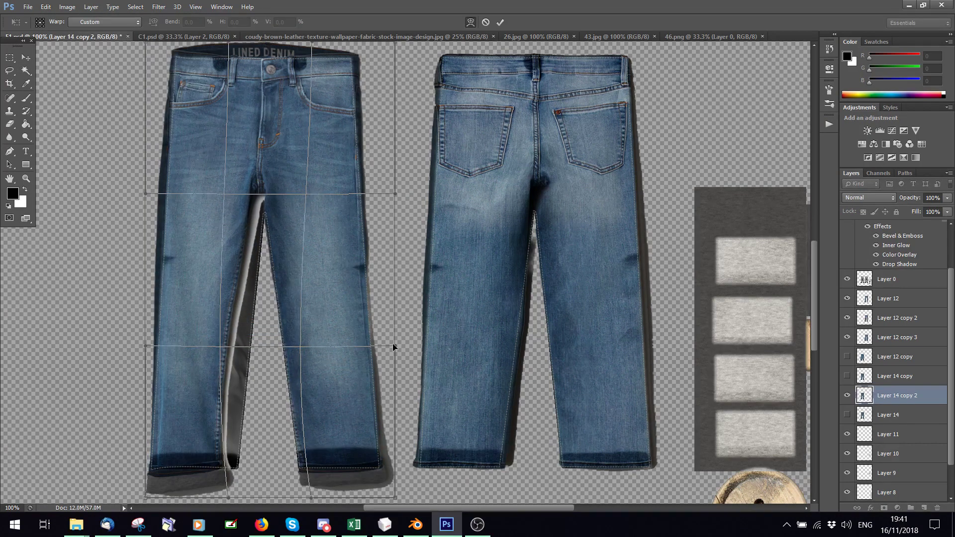
{"action": "left_click_drag", "start_coordinate": [393, 347], "coordinate": [398, 344]}
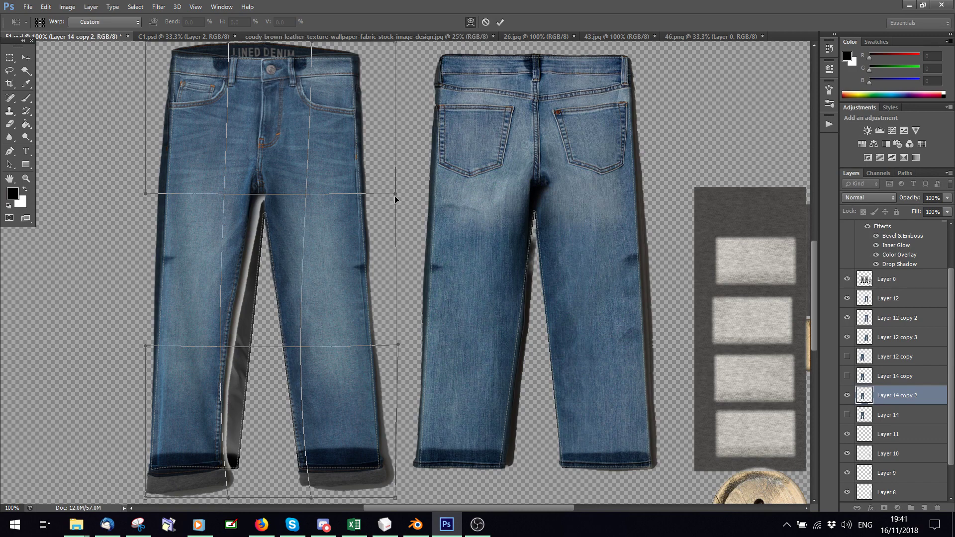
{"action": "left_click_drag", "start_coordinate": [395, 195], "coordinate": [402, 191]}
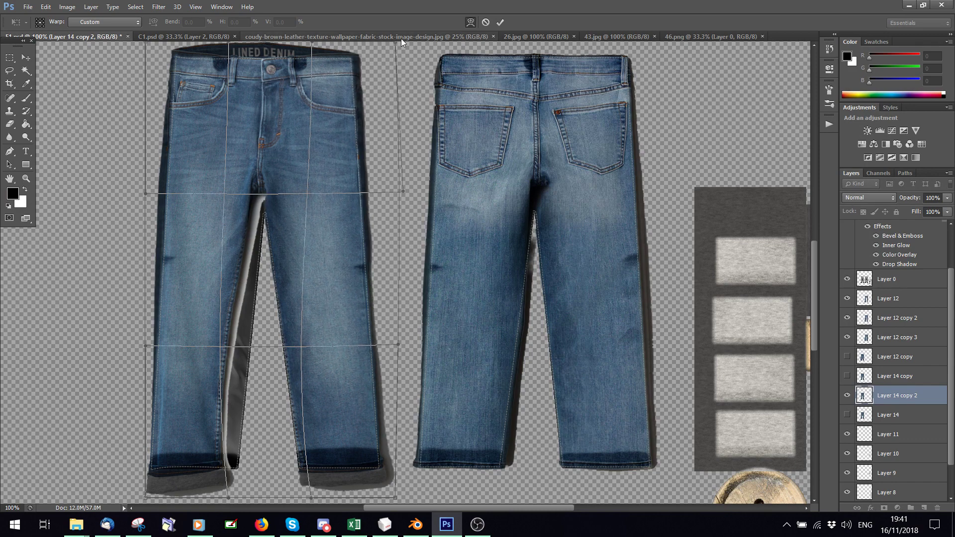
{"action": "left_click_drag", "start_coordinate": [264, 204], "coordinate": [264, 215]}
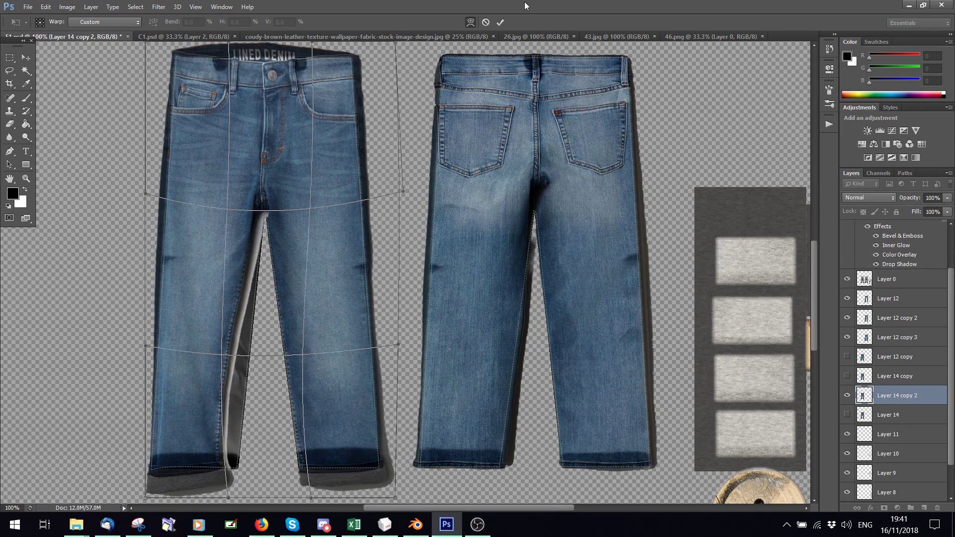
{"action": "left_click", "coordinate": [501, 22]}
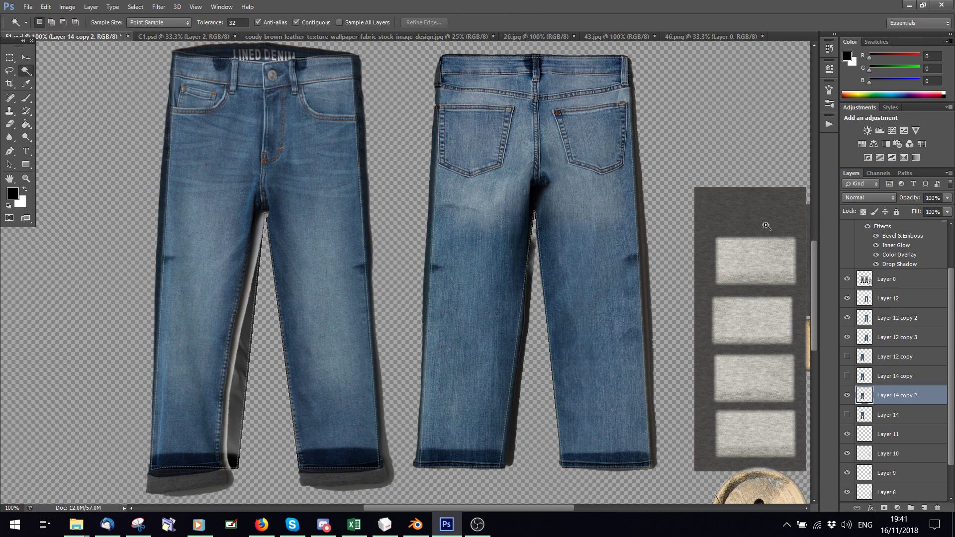
Step: Place Layer 14 visibly above its two warped copies and erase its crotch gap and both inner leg edges with the size 39 Eraser
{"action": "left_click_drag", "start_coordinate": [868, 415], "coordinate": [856, 385]}
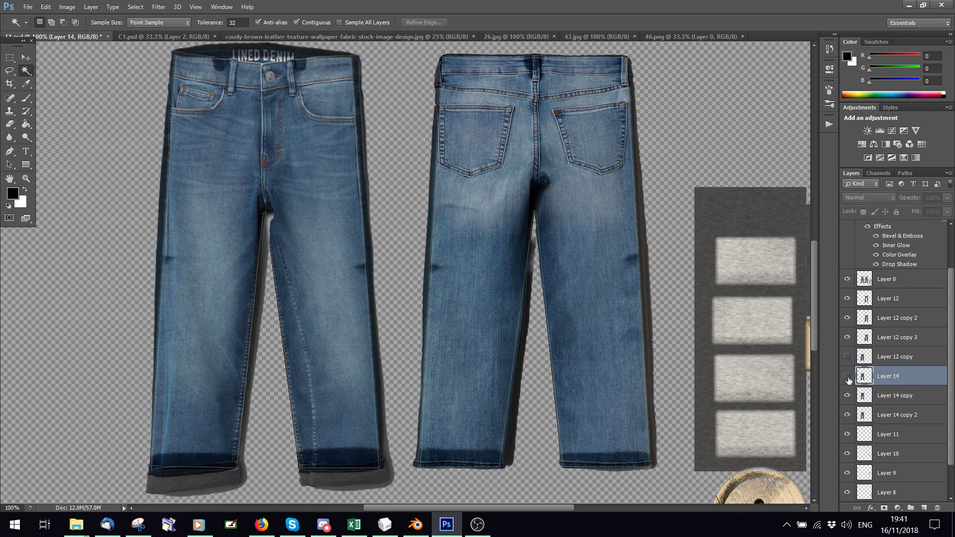
{"action": "left_click", "coordinate": [848, 376]}
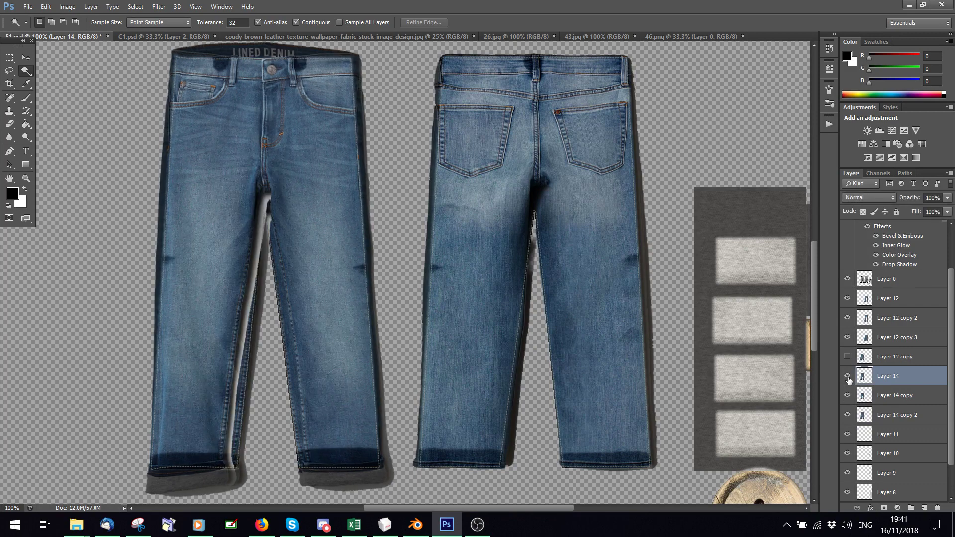
{"action": "left_click", "coordinate": [9, 111]}
{"action": "left_click", "coordinate": [11, 124]}
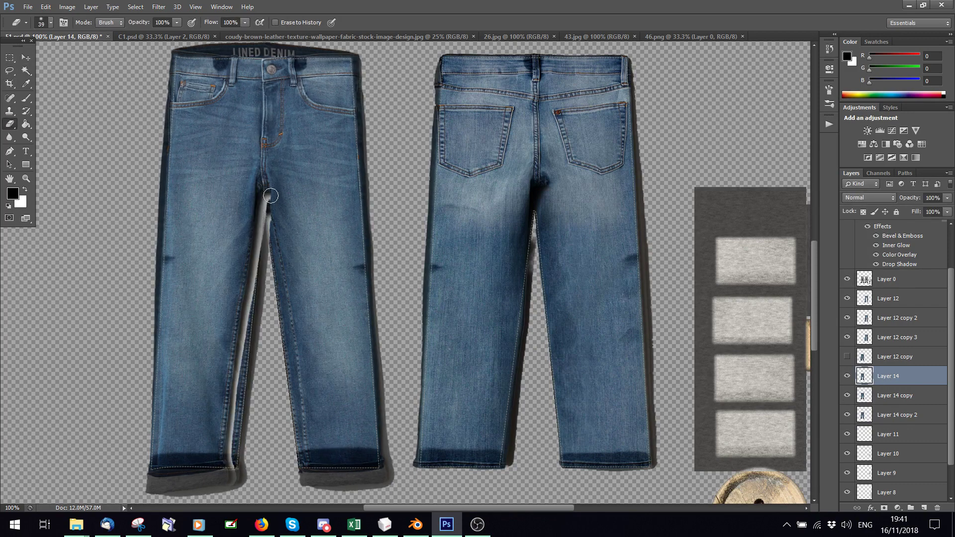
{"action": "mouse_move", "coordinate": [270, 196]}
{"action": "left_mouse_down"}
{"action": "mouse_move", "coordinate": [265, 211]}
{"action": "mouse_move", "coordinate": [265, 182]}
{"action": "left_mouse_up"}
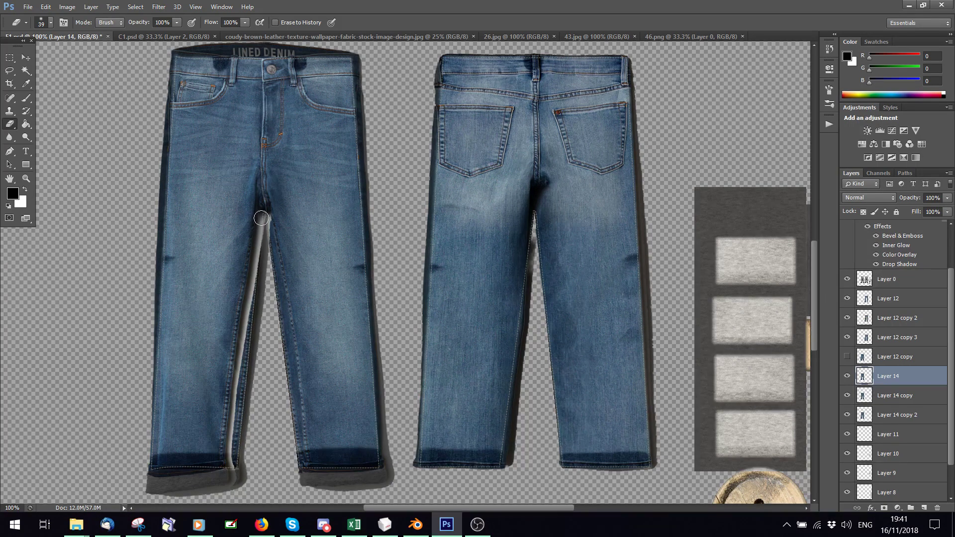
{"action": "left_click_drag", "start_coordinate": [261, 222], "coordinate": [246, 332]}
{"action": "mouse_move", "coordinate": [255, 254]}
{"action": "left_mouse_down"}
{"action": "mouse_move", "coordinate": [224, 349]}
{"action": "mouse_move", "coordinate": [238, 292]}
{"action": "mouse_move", "coordinate": [245, 335]}
{"action": "mouse_move", "coordinate": [226, 456]}
{"action": "mouse_move", "coordinate": [243, 401]}
{"action": "left_mouse_up"}
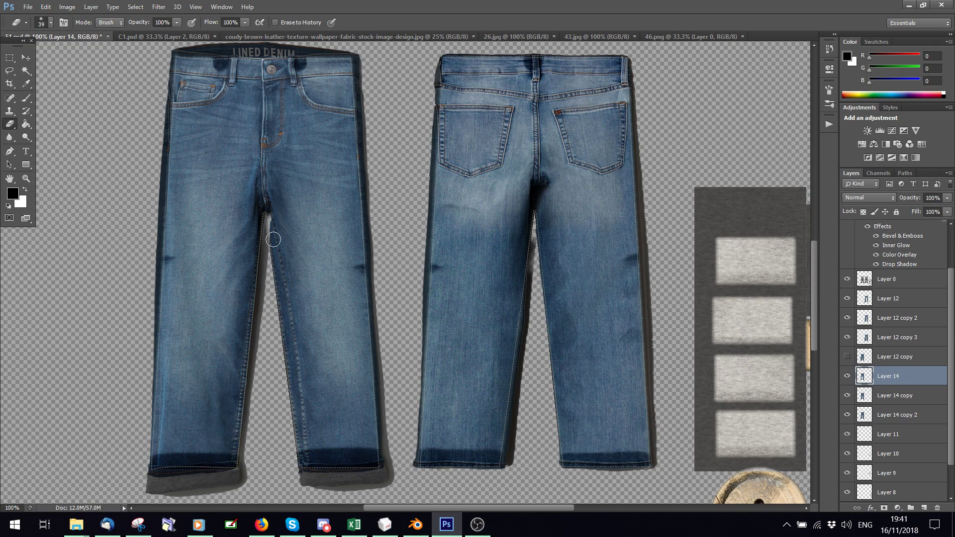
{"action": "mouse_move", "coordinate": [301, 452]}
{"action": "left_mouse_down"}
{"action": "mouse_move", "coordinate": [299, 310]}
{"action": "mouse_move", "coordinate": [321, 438]}
{"action": "mouse_move", "coordinate": [307, 394]}
{"action": "mouse_move", "coordinate": [313, 470]}
{"action": "mouse_move", "coordinate": [285, 267]}
{"action": "left_mouse_up"}
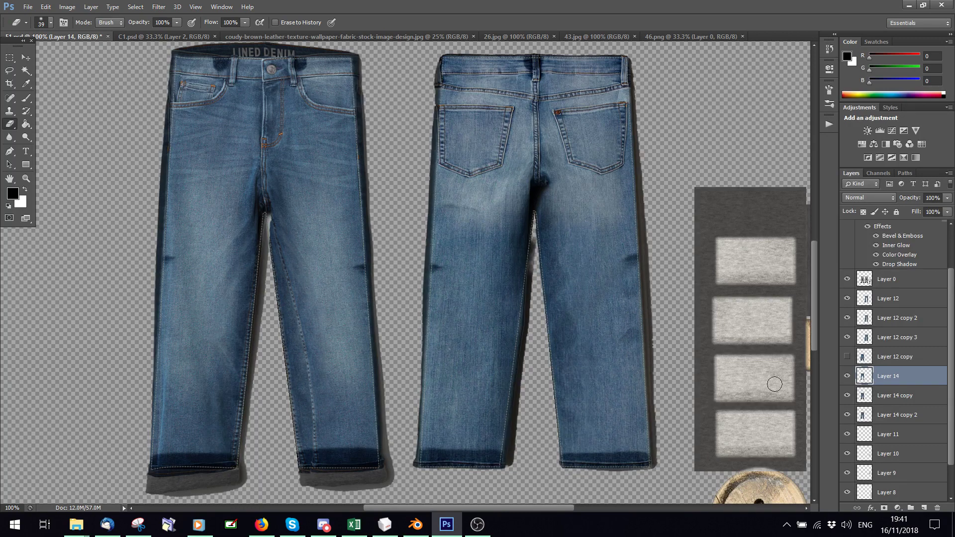
Step: Erase the right-side leg's inner edge on Layer 14 copy, and clean up the crotch edge on Layer 14
{"action": "left_click", "coordinate": [886, 396]}
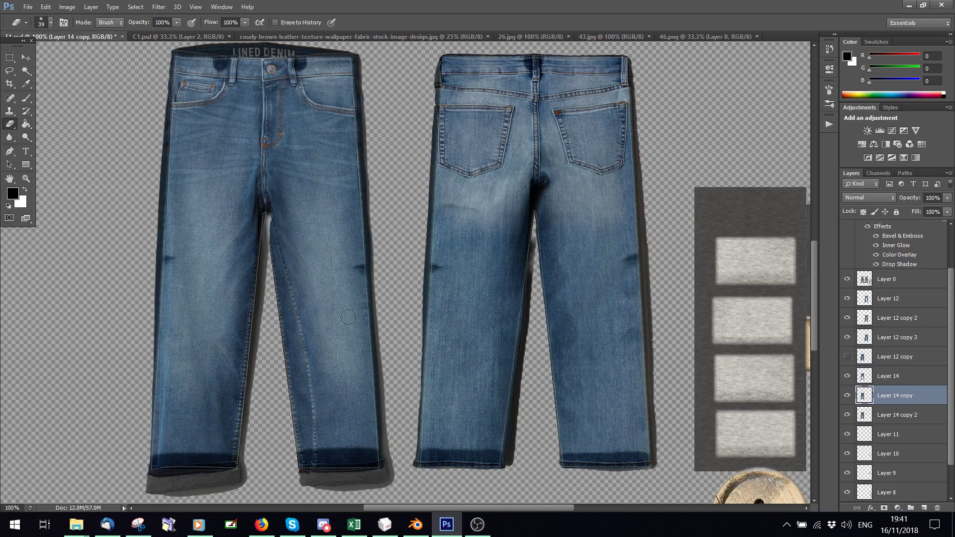
{"action": "mouse_move", "coordinate": [298, 297]}
{"action": "left_mouse_down"}
{"action": "mouse_move", "coordinate": [335, 455]}
{"action": "mouse_move", "coordinate": [315, 330]}
{"action": "mouse_move", "coordinate": [311, 461]}
{"action": "mouse_move", "coordinate": [302, 307]}
{"action": "mouse_move", "coordinate": [283, 301]}
{"action": "mouse_move", "coordinate": [276, 227]}
{"action": "left_mouse_up"}
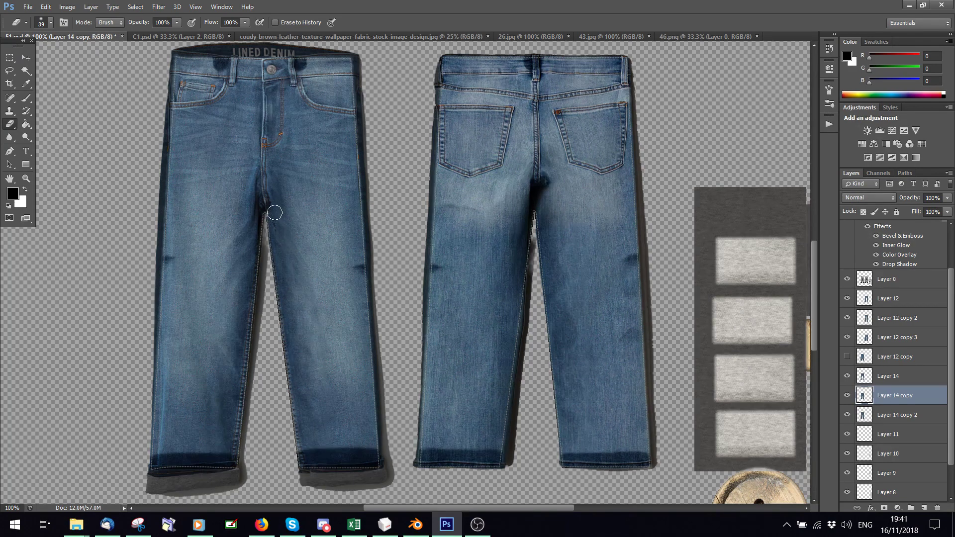
{"action": "left_click", "coordinate": [868, 380]}
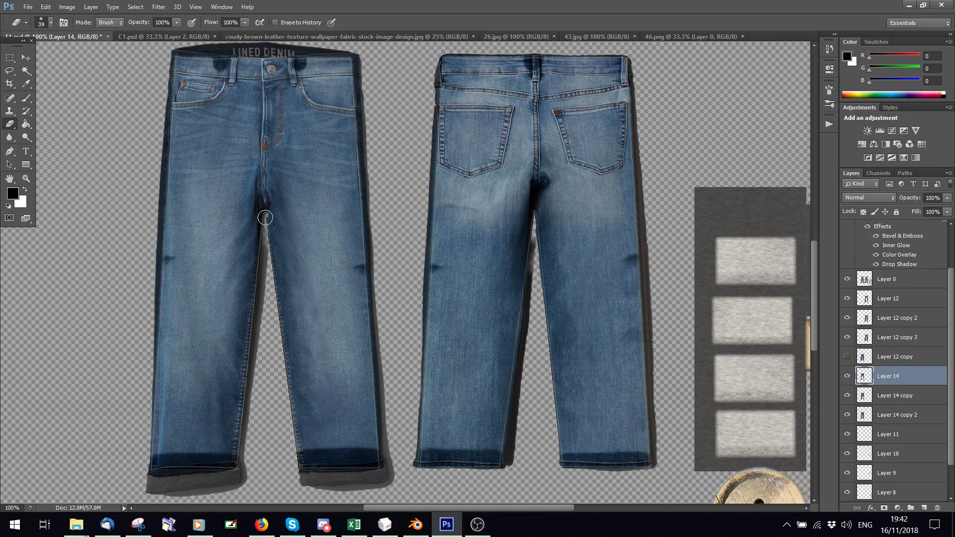
{"action": "left_click_drag", "start_coordinate": [270, 216], "coordinate": [277, 232]}
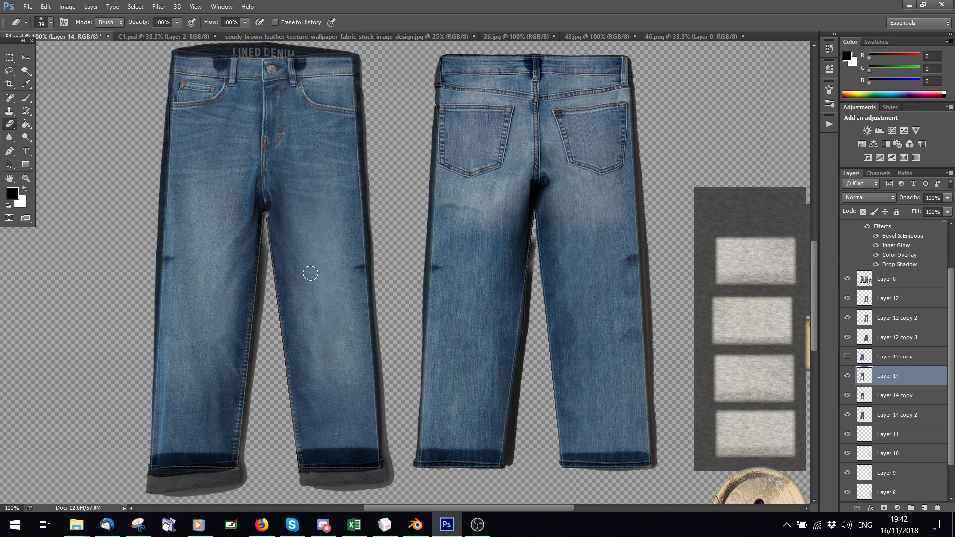
{"action": "left_click_drag", "start_coordinate": [271, 143], "coordinate": [286, 159]}
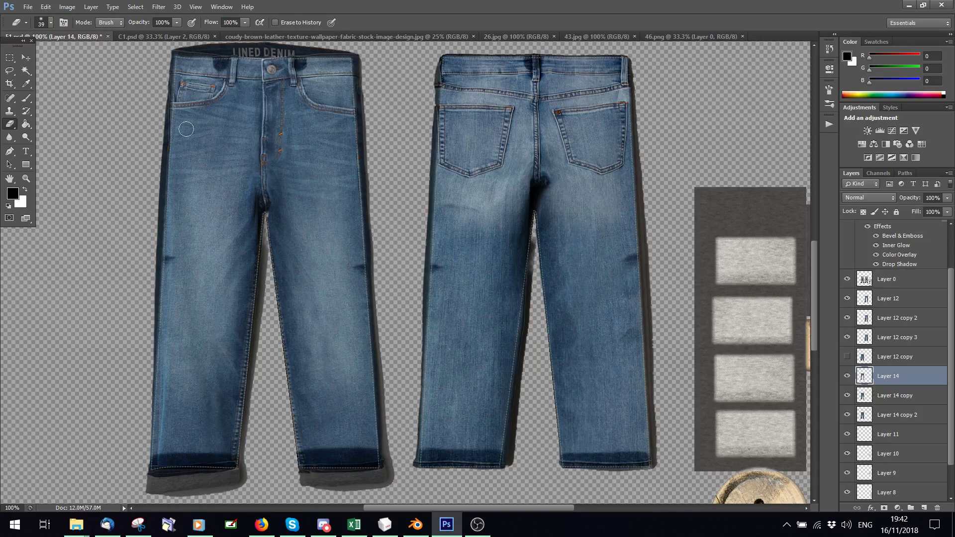
{"action": "left_click", "coordinate": [45, 7]}
{"action": "left_click", "coordinate": [75, 40]}
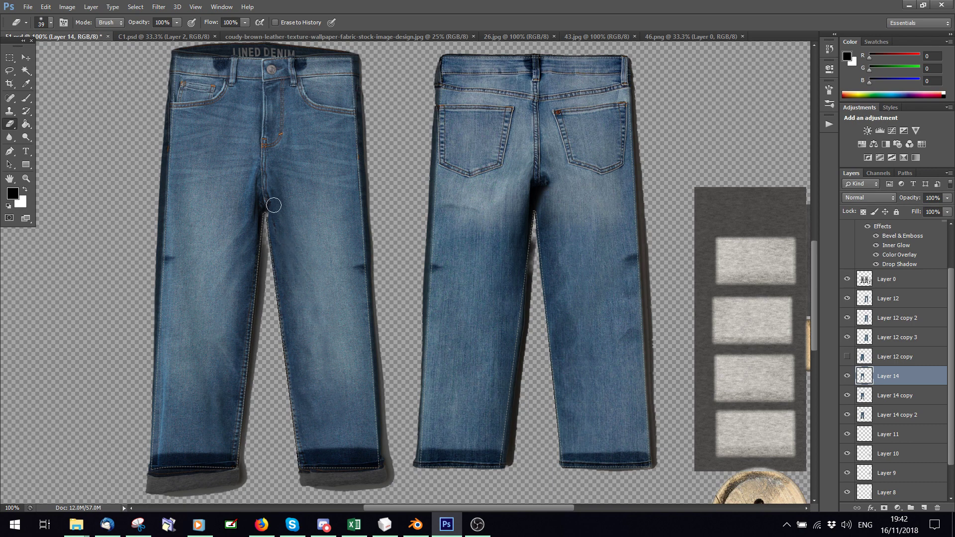
Step: Toggle the visibility of both Layer 14 copies to check the blend, select Layer 14 copy 2, and save the document
{"action": "left_click", "coordinate": [847, 396]}
{"action": "left_click", "coordinate": [848, 396]}
{"action": "left_click", "coordinate": [847, 416]}
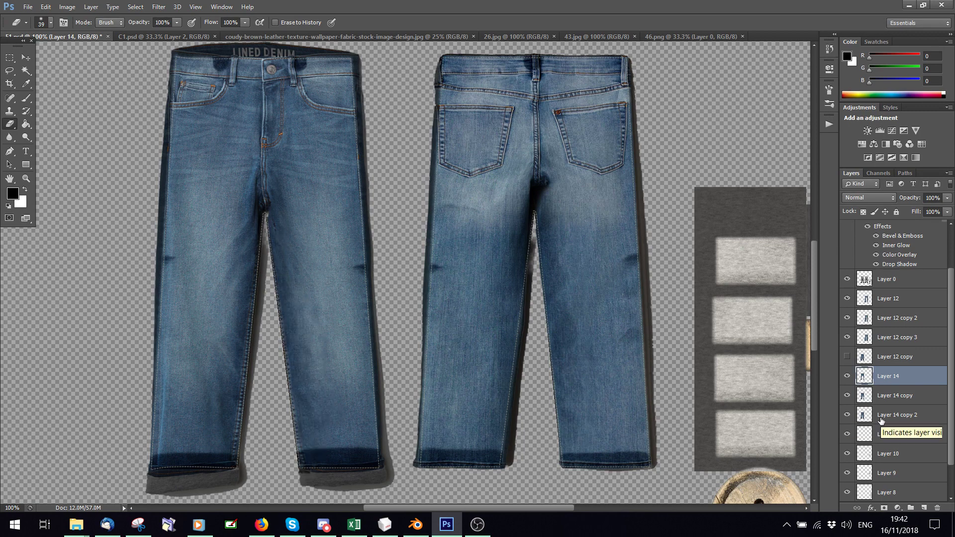
{"action": "left_click", "coordinate": [886, 415]}
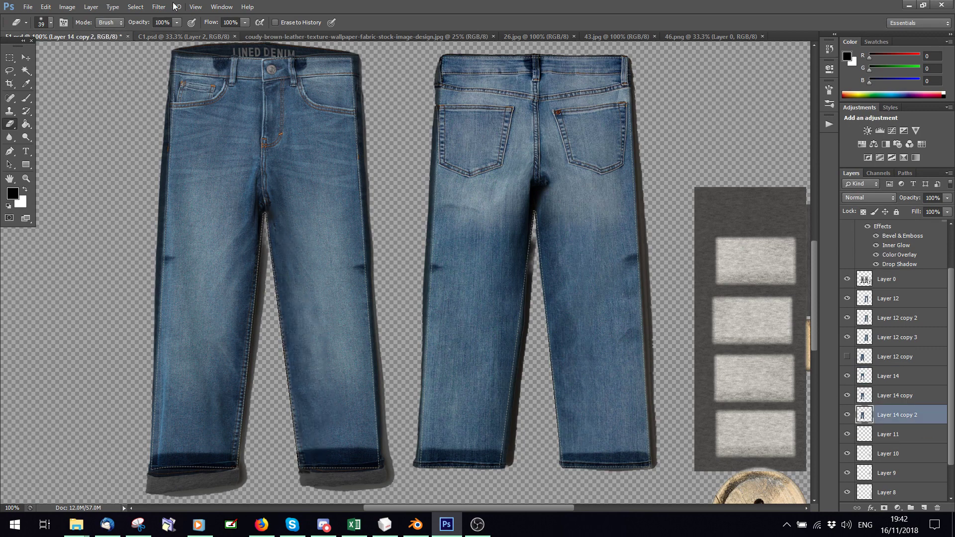
{"action": "left_click", "coordinate": [26, 8]}
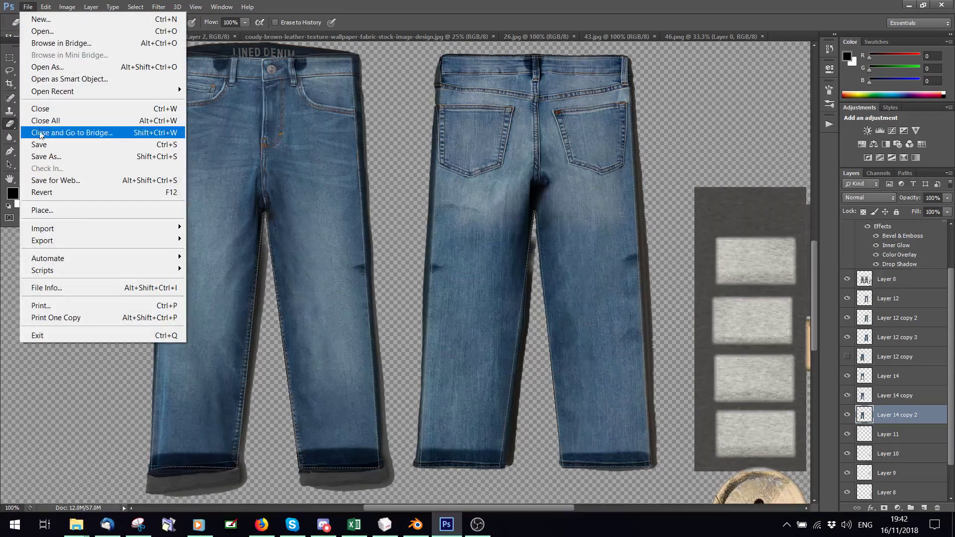
{"action": "left_click", "coordinate": [40, 145]}
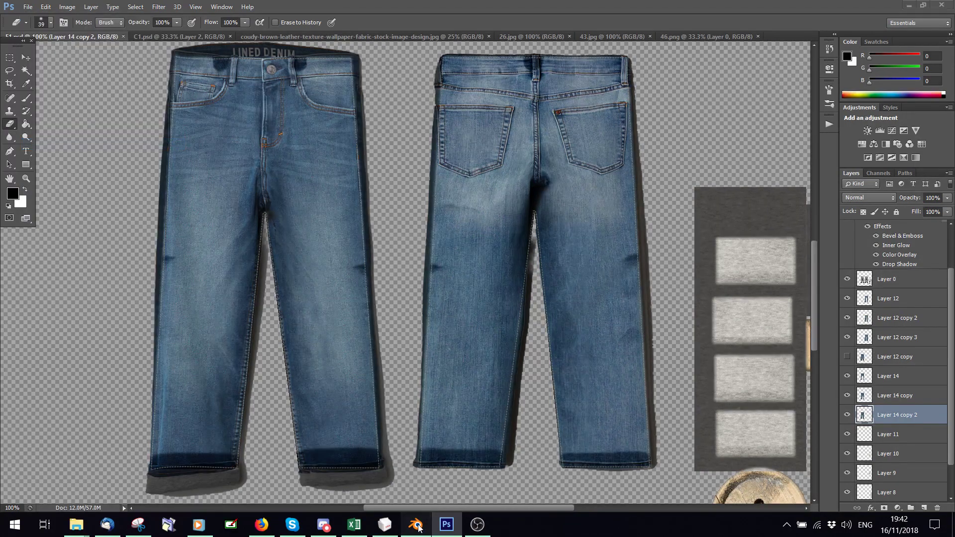
Step: Switch to Blender, refresh the viewport's Rendered shading, and inspect the textured pants from the back and front
{"action": "left_click", "coordinate": [415, 522]}
{"action": "left_click", "coordinate": [233, 455]}
{"action": "left_click", "coordinate": [255, 386]}
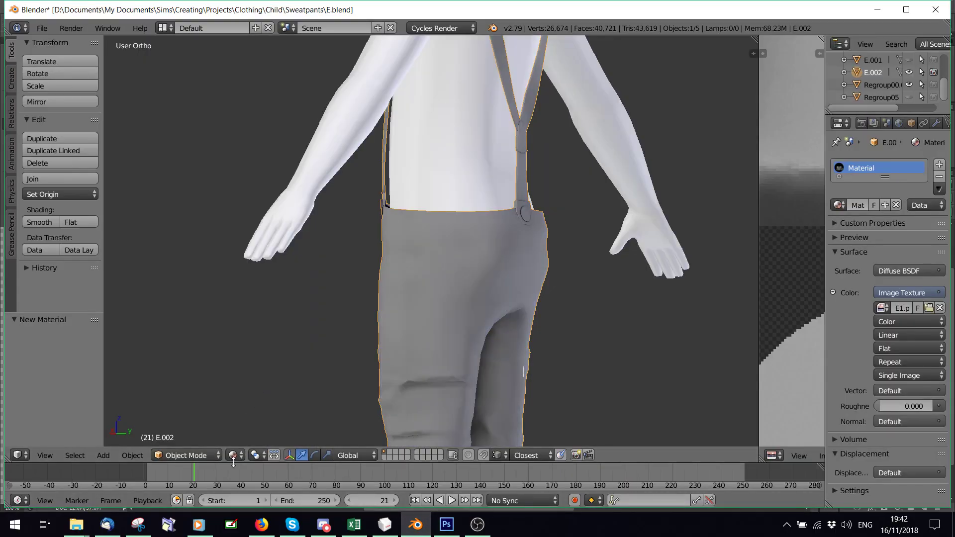
{"action": "left_click", "coordinate": [233, 455]}
{"action": "left_click", "coordinate": [256, 374]}
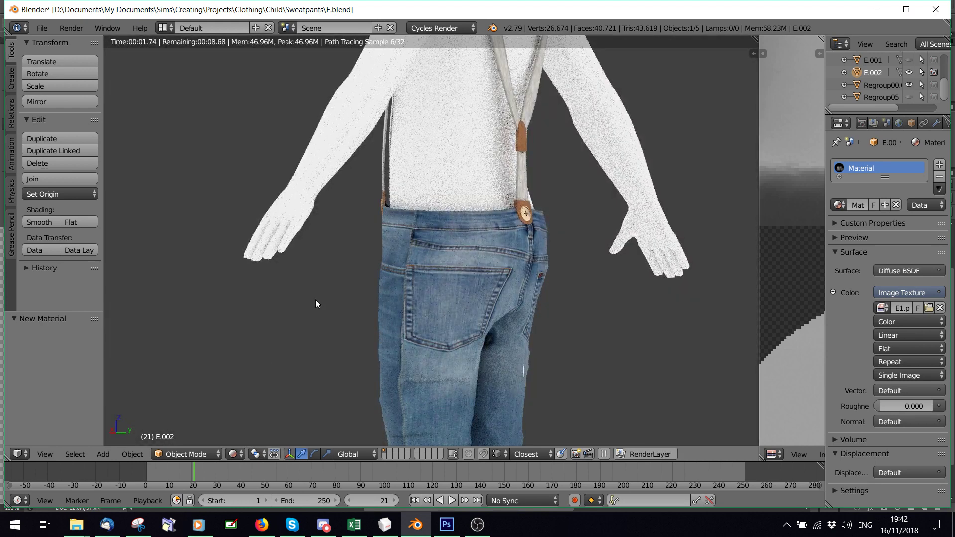
{"action": "middle_click_drag", "start_coordinate": [329, 295], "coordinate": [533, 283]}
{"action": "key", "text": "KP_1"}
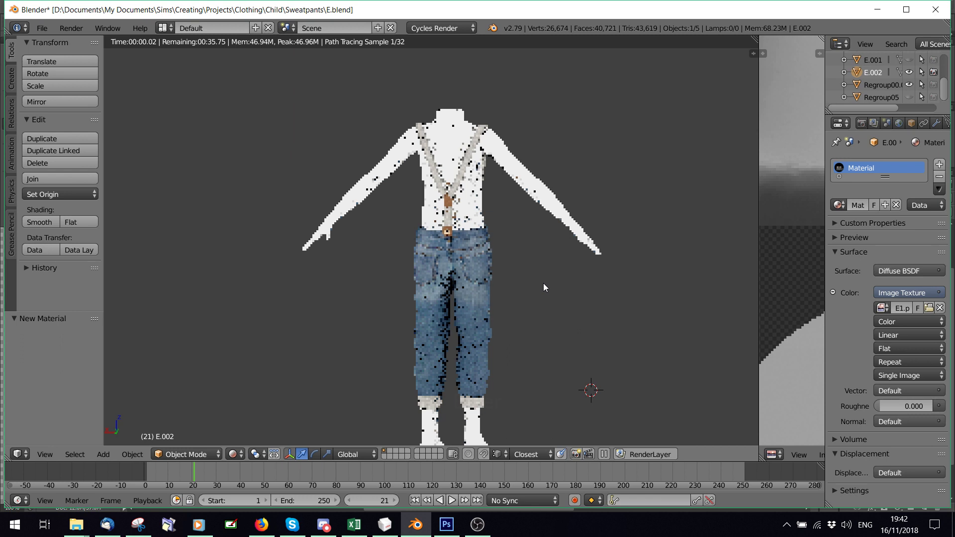
{"action": "middle_click_drag", "start_coordinate": [544, 283], "coordinate": [343, 309]}
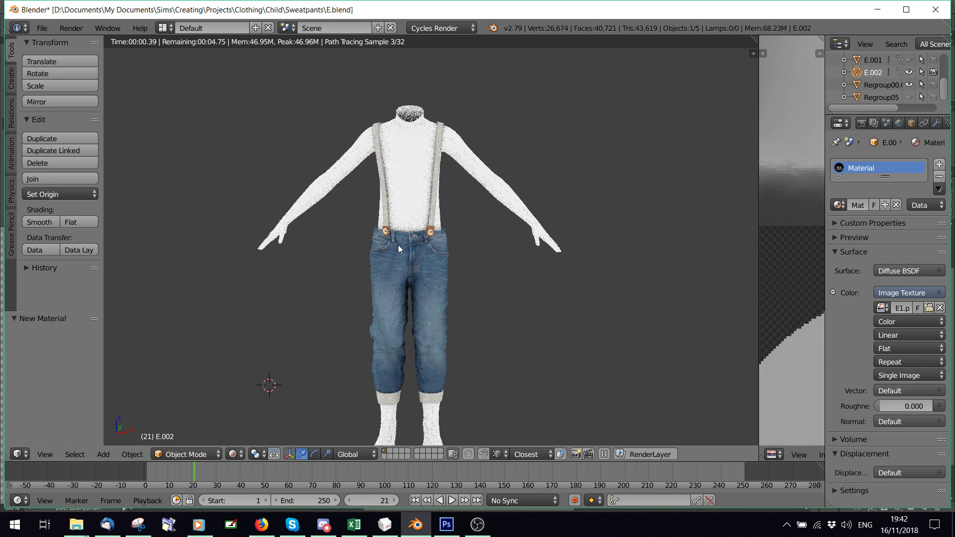
Step: Switch to Photoshop and warp Layer 14 to shift the front jeans' waistband and fly slightly to the left
{"action": "key", "text": "alt+Tab"}
{"action": "left_click", "coordinate": [879, 378]}
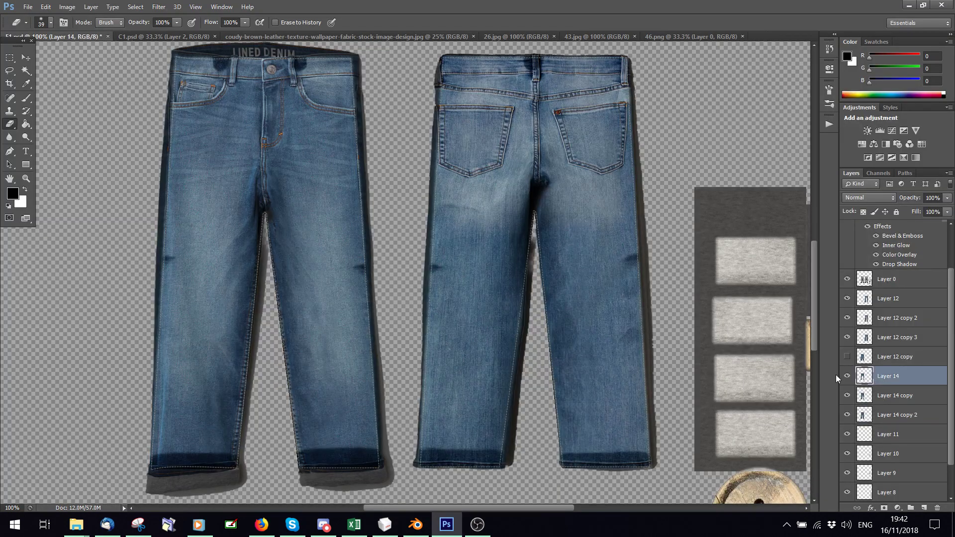
{"action": "left_click", "coordinate": [848, 376]}
{"action": "left_click", "coordinate": [847, 377]}
{"action": "left_click", "coordinate": [45, 6]}
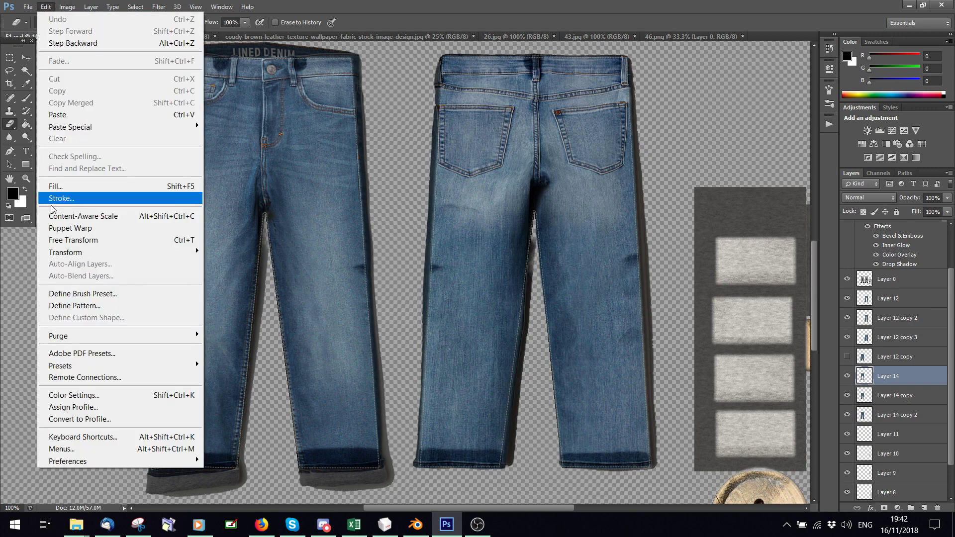
{"action": "mouse_move", "coordinate": [53, 255]}
{"action": "left_click", "coordinate": [247, 332]}
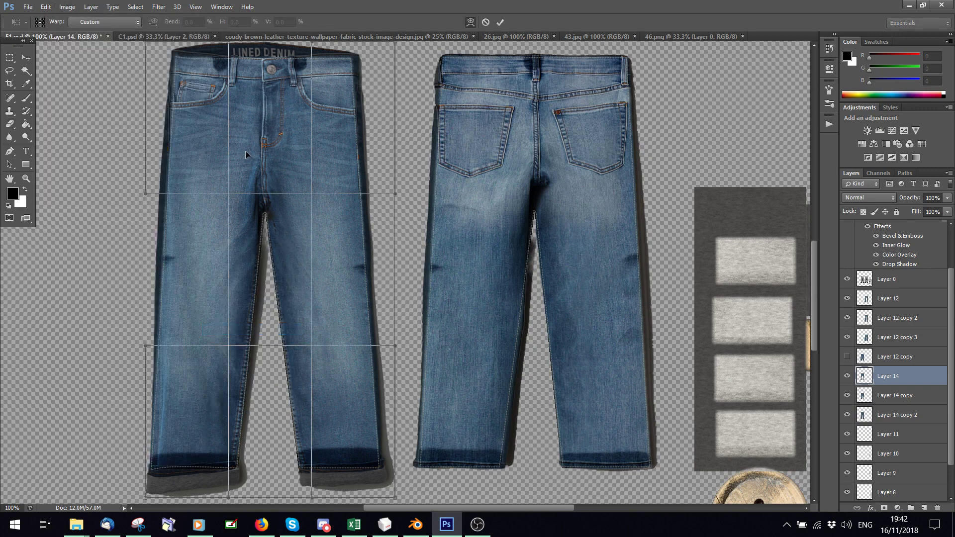
{"action": "mouse_move", "coordinate": [246, 151]}
{"action": "left_mouse_down"}
{"action": "mouse_move", "coordinate": [237, 151]}
{"action": "mouse_move", "coordinate": [244, 154]}
{"action": "left_mouse_up"}
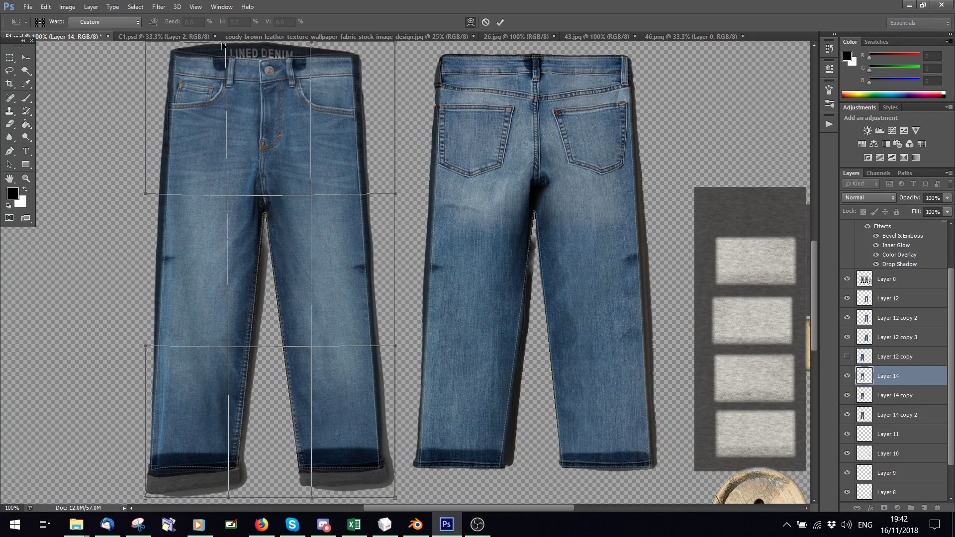
{"action": "left_click_drag", "start_coordinate": [315, 48], "coordinate": [302, 45]}
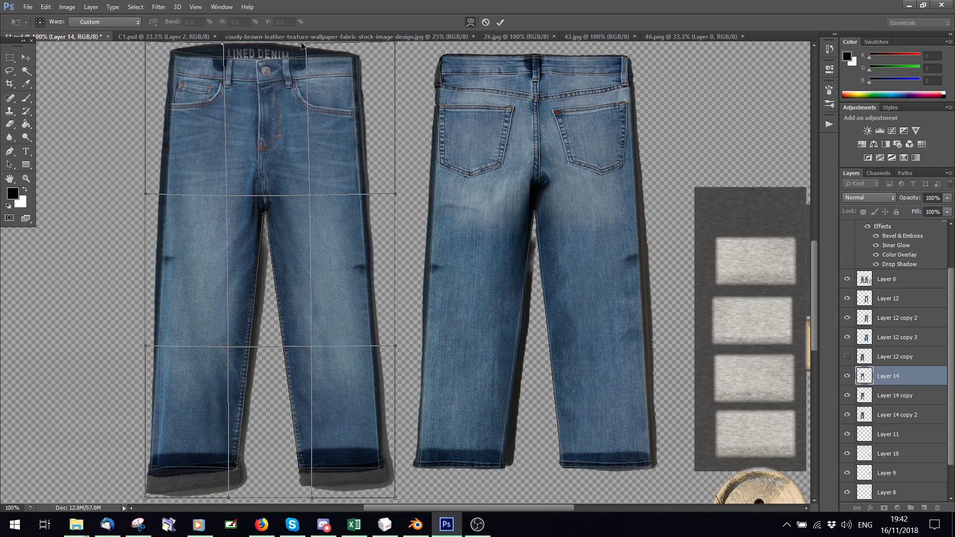
{"action": "left_click", "coordinate": [499, 22]}
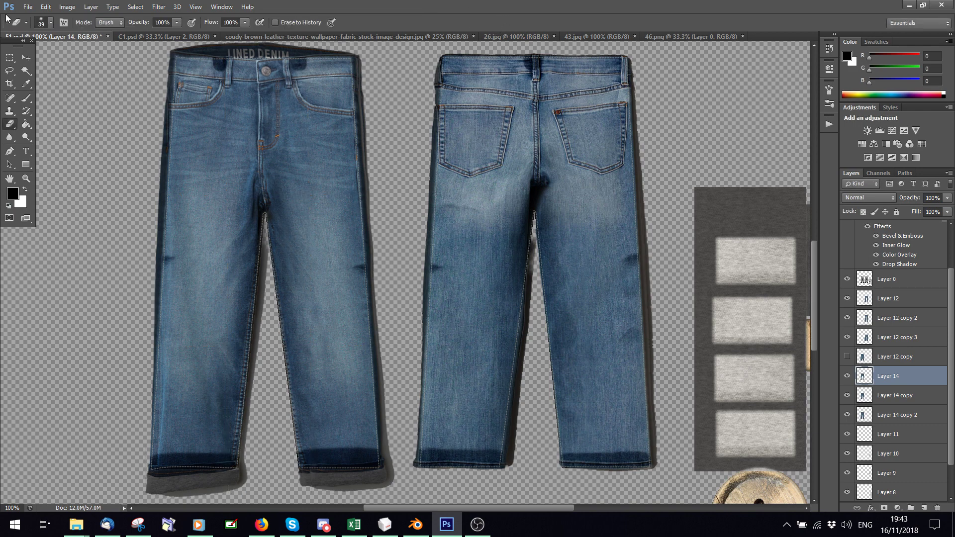
Step: Save the document, switch to Blender, and refresh the viewport by changing its shading to Material and back to Rendered
{"action": "left_click", "coordinate": [28, 7]}
{"action": "left_click", "coordinate": [35, 145]}
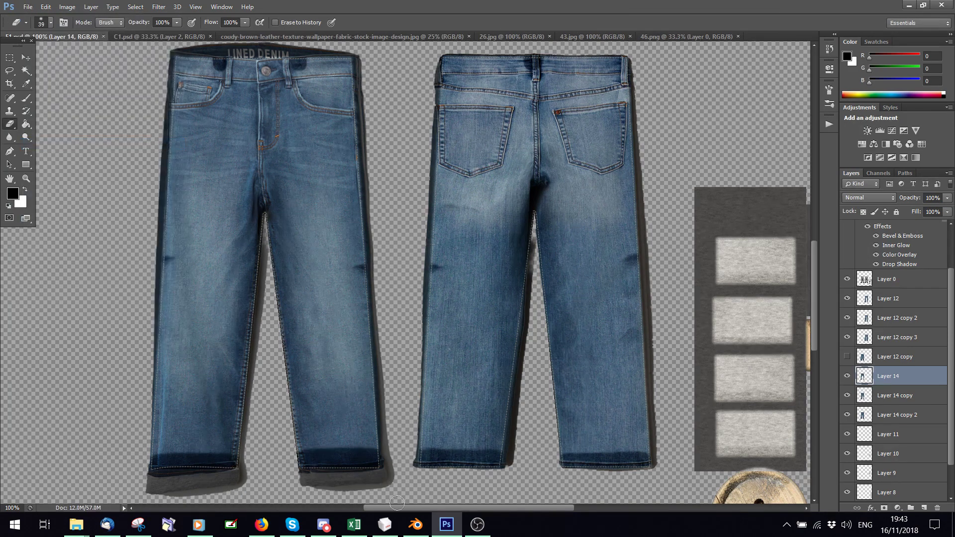
{"action": "left_click", "coordinate": [416, 524]}
{"action": "left_click", "coordinate": [232, 454]}
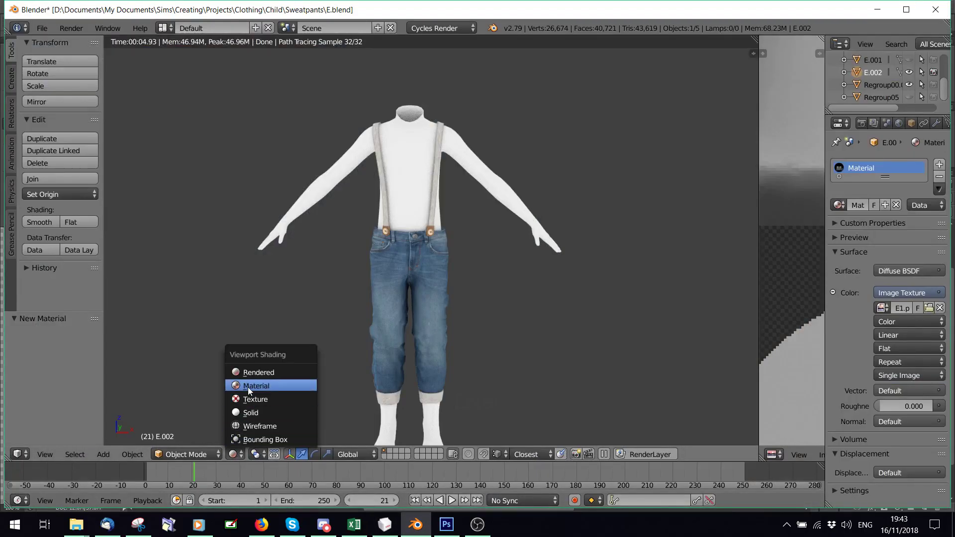
{"action": "left_click", "coordinate": [249, 386]}
{"action": "left_click", "coordinate": [232, 454]}
{"action": "left_click", "coordinate": [256, 372]}
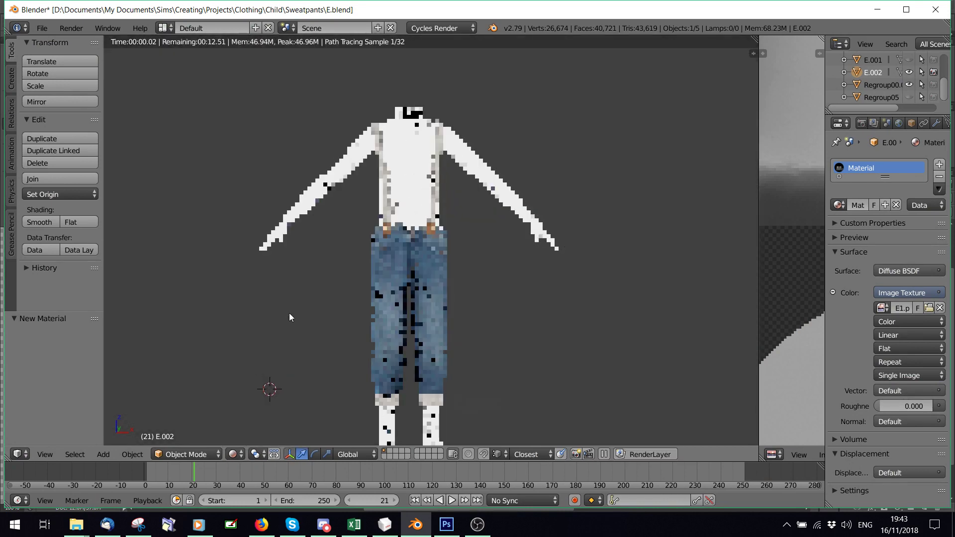
Step: Switch back to Photoshop, toggle the visibility of Layer 14 and Layer 14 copy 2 to compare the hems, and select Layer 14 copy 2
{"action": "left_click", "coordinate": [448, 525]}
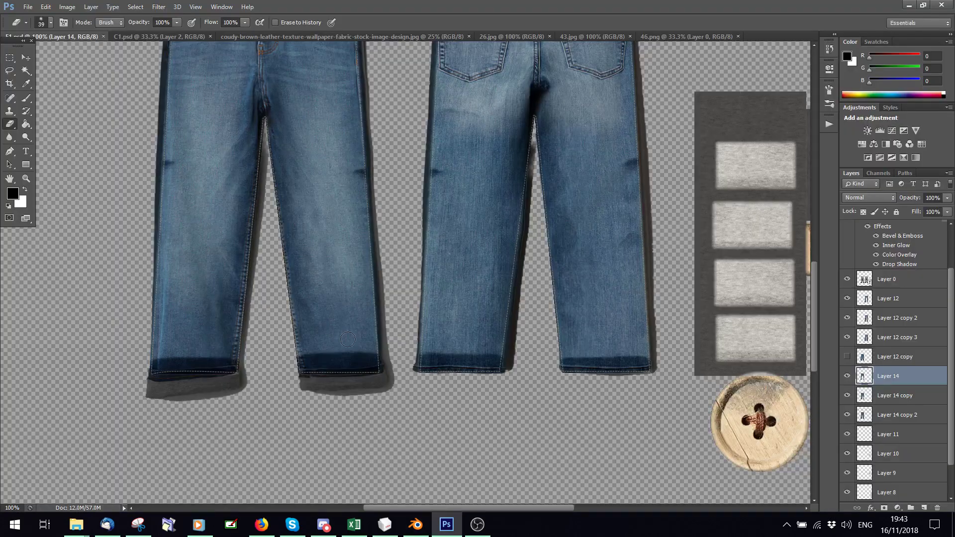
{"action": "scroll", "coordinate": [347, 339], "scroll_direction": "down", "scroll_amount": 1}
{"action": "key", "text": "m"}
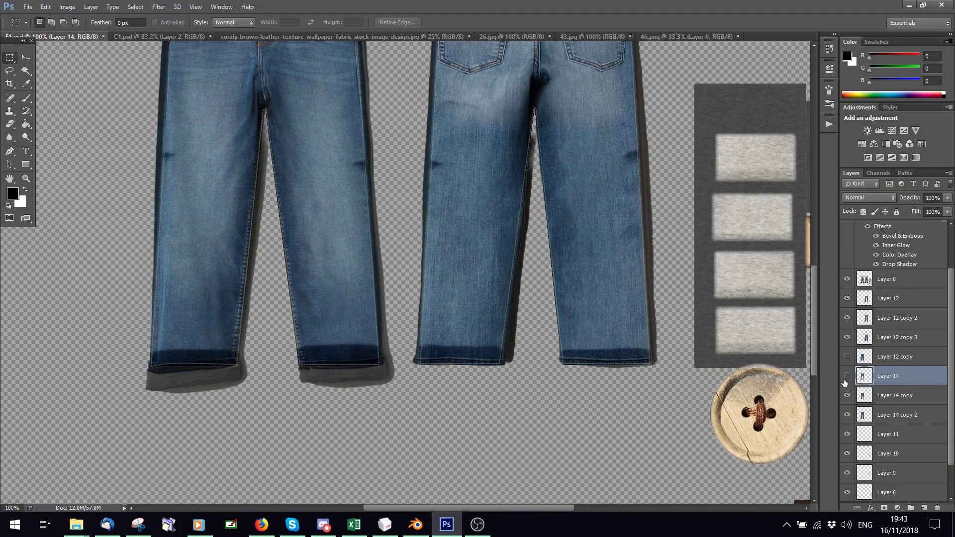
{"action": "left_click", "coordinate": [847, 377]}
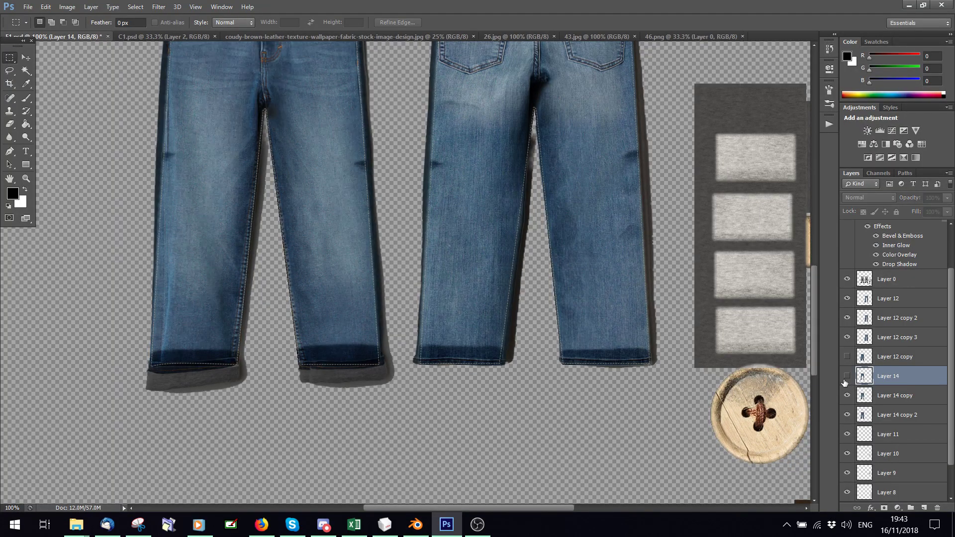
{"action": "left_click", "coordinate": [871, 418]}
{"action": "left_click", "coordinate": [848, 415]}
{"action": "left_click", "coordinate": [848, 415]}
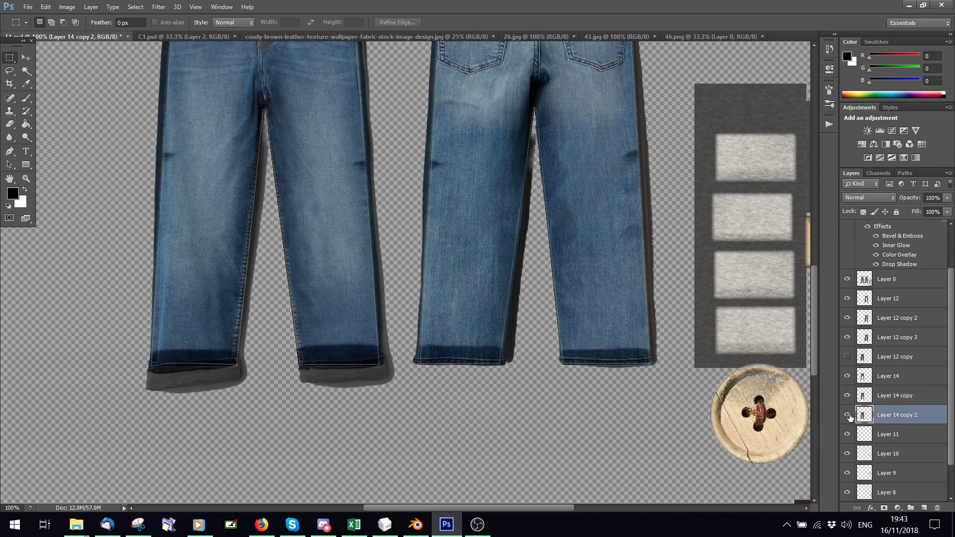
Step: Copy the right-side front leg's hem from Layer 14 copy 2 to a new layer and place it over the lowest gray cuff panel
{"action": "left_click_drag", "start_coordinate": [289, 345], "coordinate": [758, 326]}
{"action": "key", "text": "ctrl+shift+alt+n"}
{"action": "key", "text": "ctrl+t"}
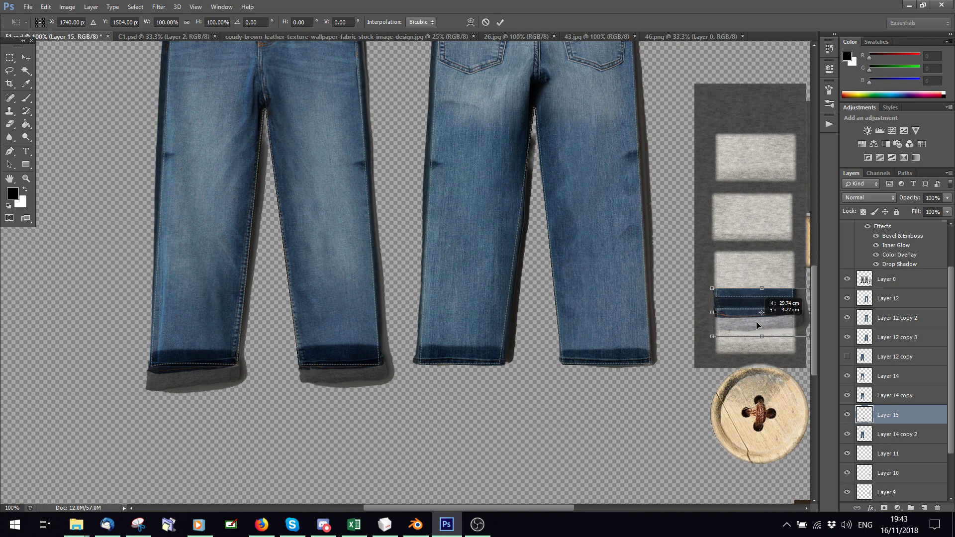
{"action": "left_click_drag", "start_coordinate": [757, 325], "coordinate": [752, 337]}
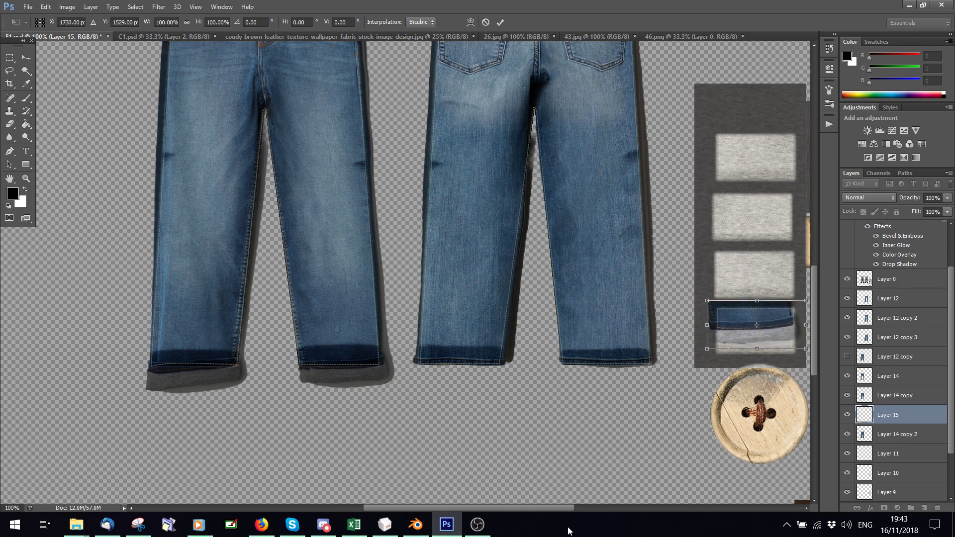
{"action": "left_click_drag", "start_coordinate": [559, 505], "coordinate": [624, 505]}
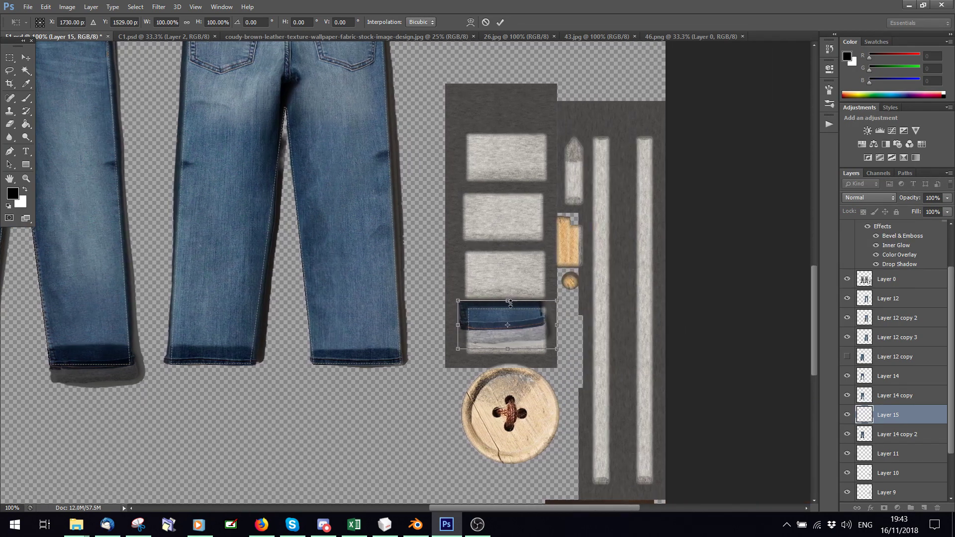
{"action": "left_click_drag", "start_coordinate": [512, 321], "coordinate": [512, 315]}
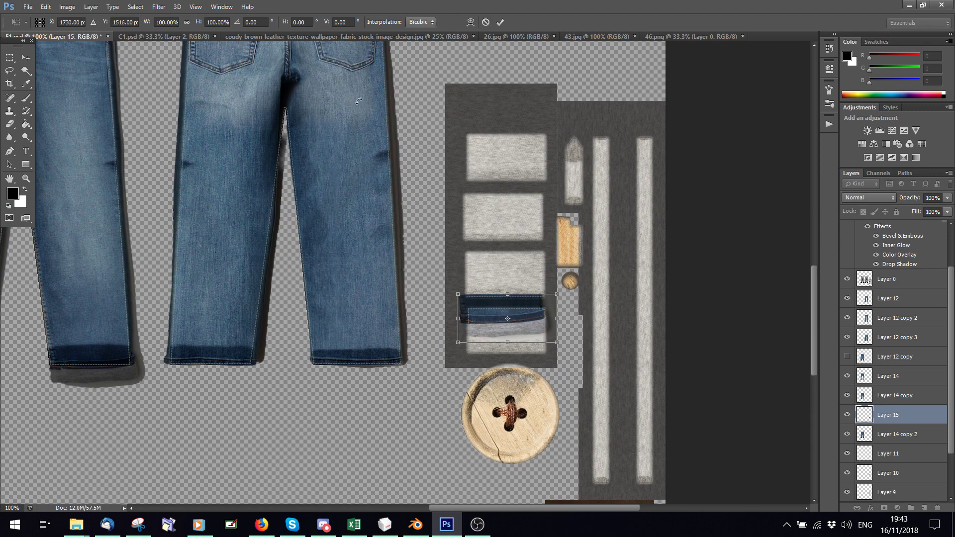
Step: Warp the hem strip on Layer 15 by raising its left corners to straighten the seam, and fit it to the panel's width
{"action": "left_click", "coordinate": [46, 6]}
{"action": "mouse_move", "coordinate": [70, 254]}
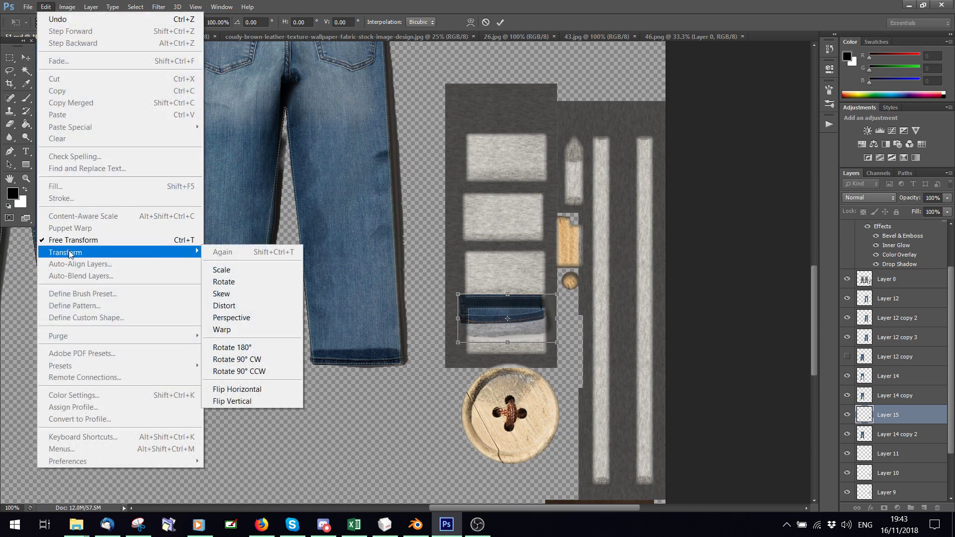
{"action": "left_click", "coordinate": [231, 329]}
{"action": "mouse_move", "coordinate": [460, 298]}
{"action": "left_mouse_down"}
{"action": "mouse_move", "coordinate": [458, 262]}
{"action": "mouse_move", "coordinate": [456, 291]}
{"action": "left_mouse_up"}
{"action": "left_click_drag", "start_coordinate": [458, 343], "coordinate": [504, 319]}
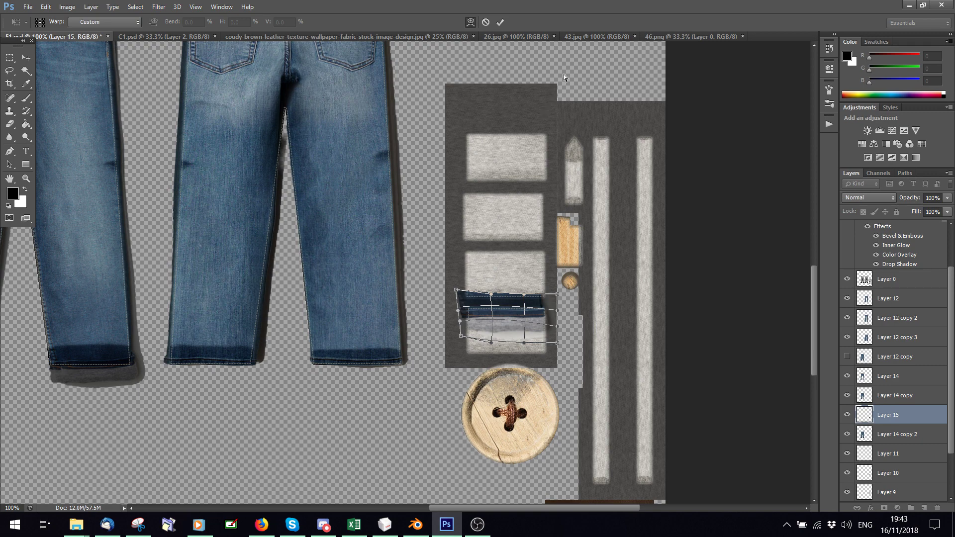
{"action": "left_click", "coordinate": [501, 22]}
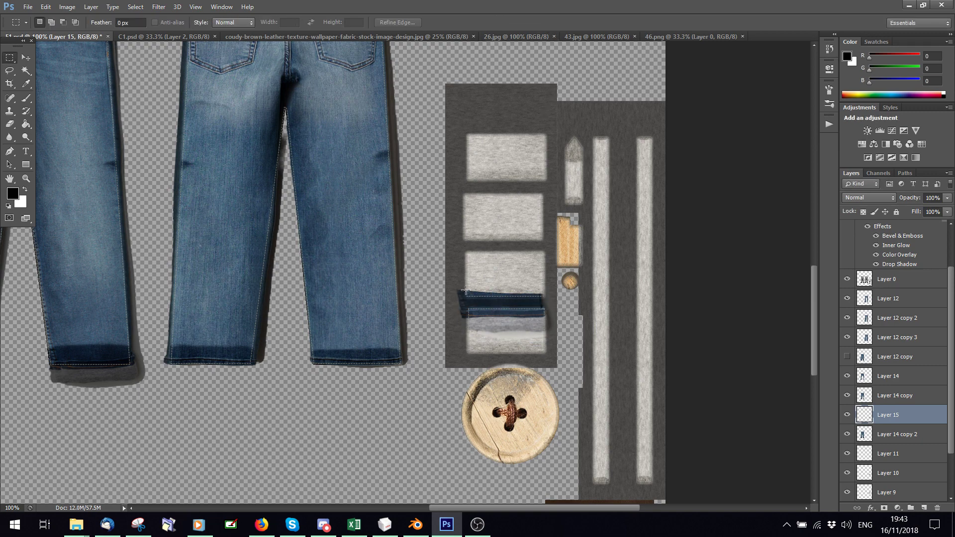
{"action": "key", "text": "ctrl+t"}
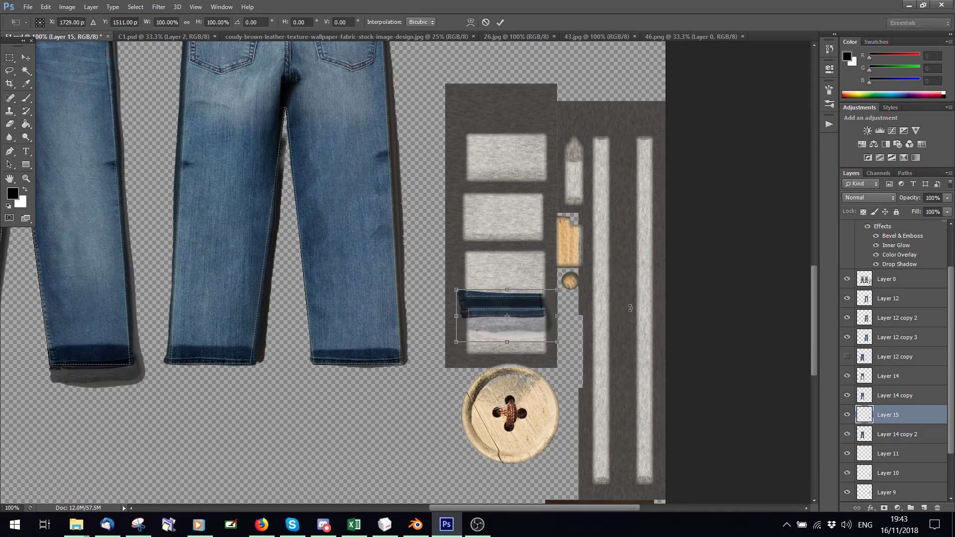
{"action": "left_click", "coordinate": [500, 22]}
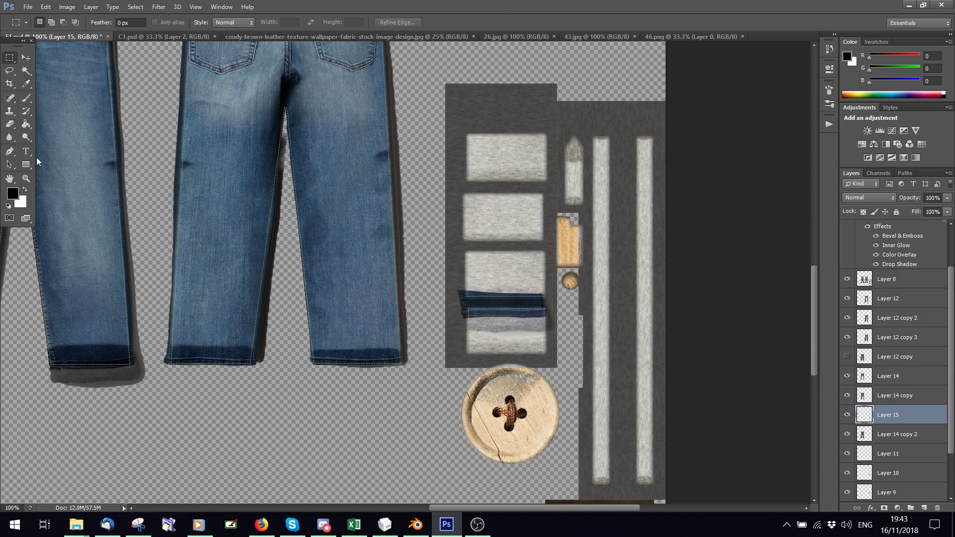
Step: Erase the gray lining below the hem on Layer 15 with the size 39 Eraser, and delete the excess denim above the stitching
{"action": "left_click", "coordinate": [16, 124]}
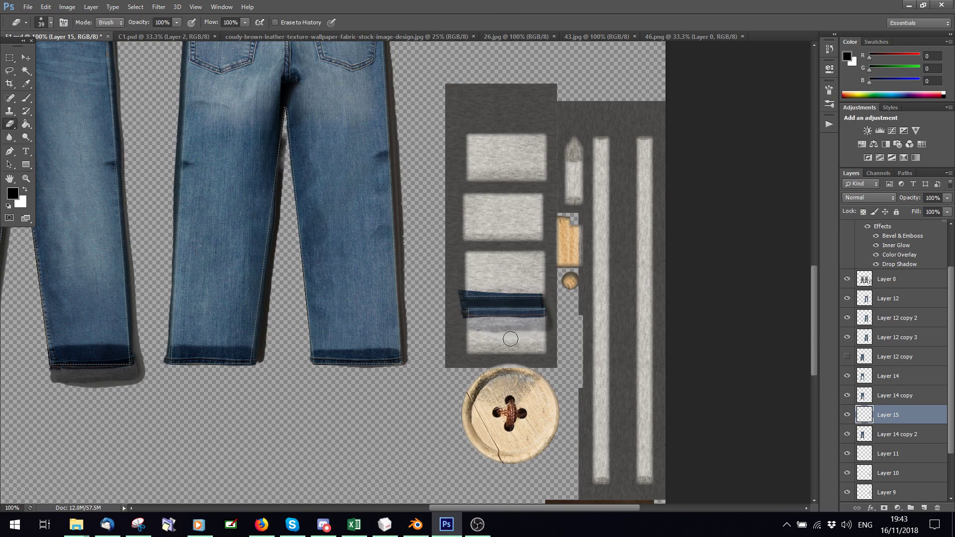
{"action": "mouse_move", "coordinate": [544, 334]}
{"action": "left_mouse_down"}
{"action": "mouse_move", "coordinate": [472, 339]}
{"action": "mouse_move", "coordinate": [546, 336]}
{"action": "mouse_move", "coordinate": [470, 333]}
{"action": "left_mouse_up"}
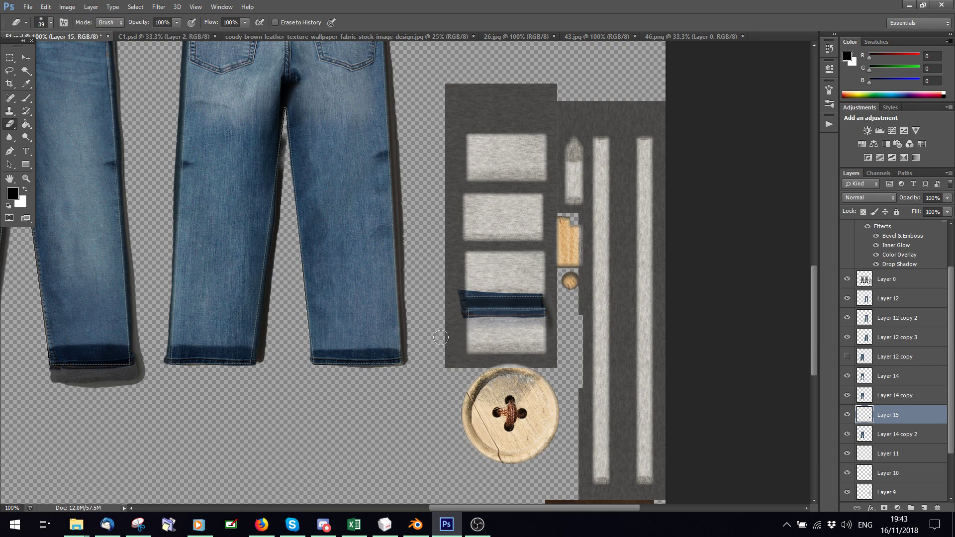
{"action": "right_click", "coordinate": [892, 422]}
{"action": "left_click", "coordinate": [499, 173]}
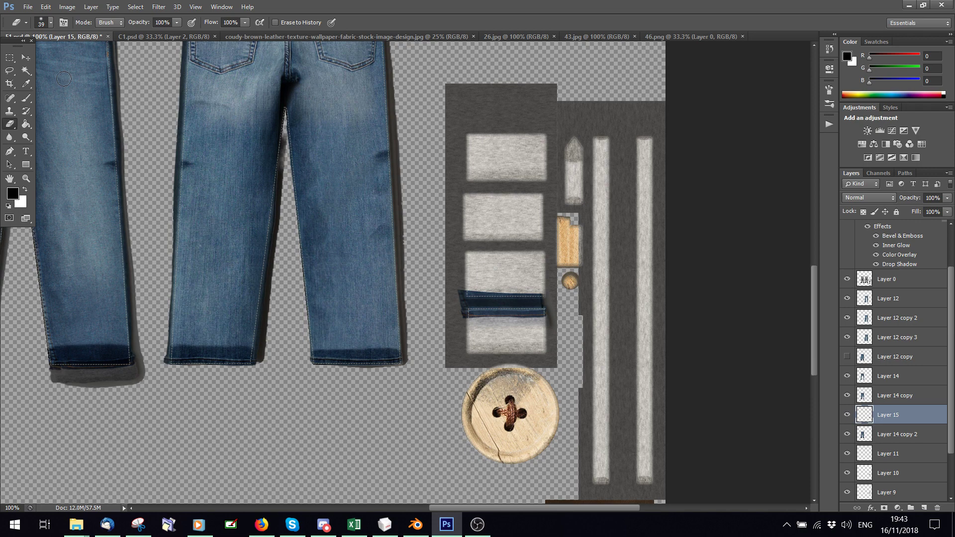
{"action": "left_click", "coordinate": [9, 57]}
{"action": "left_click_drag", "start_coordinate": [450, 275], "coordinate": [556, 302]}
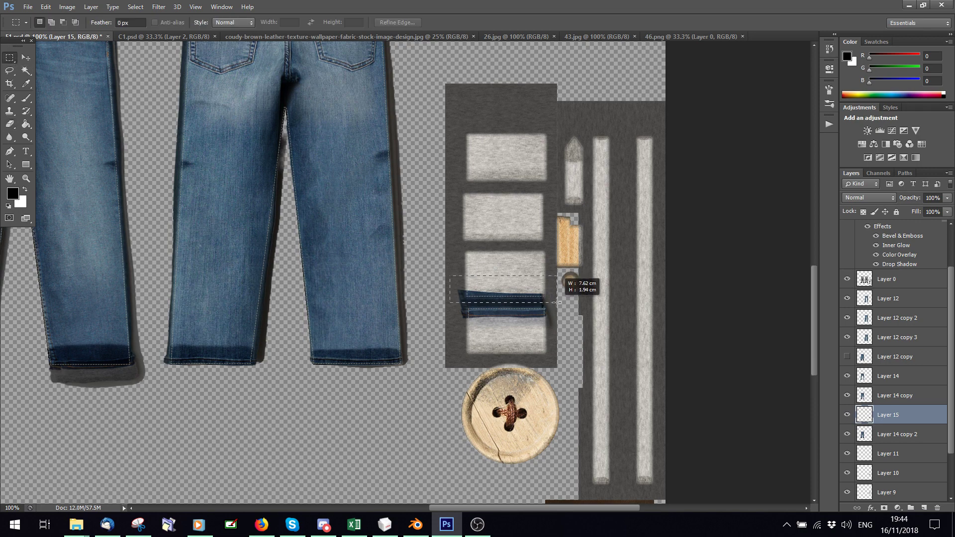
{"action": "key", "text": "Delete"}
{"action": "key", "text": "ctrl+d"}
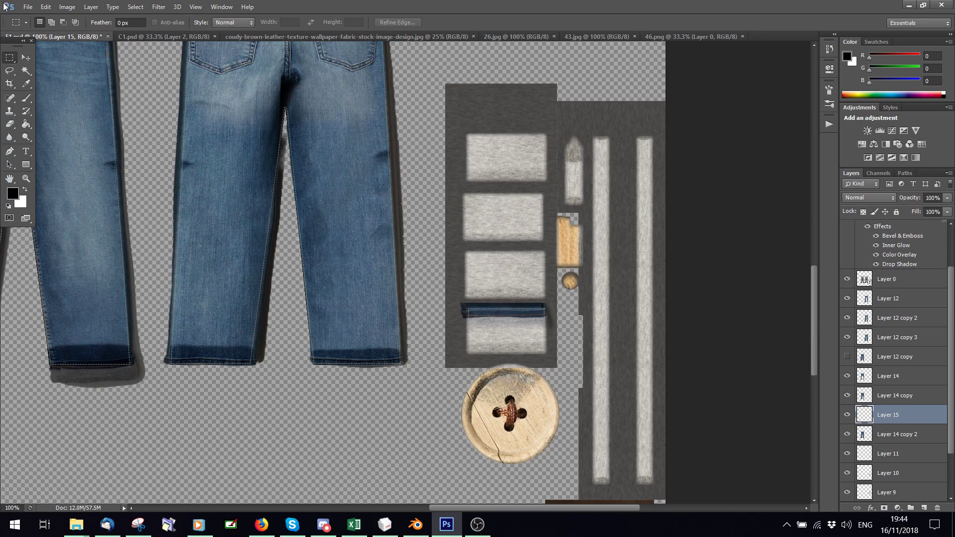
Step: Duplicate Layer 15 and move the copy straight up to Y 1407 px, over the top edge of the third gray cuff panel
{"action": "right_click", "coordinate": [897, 416]}
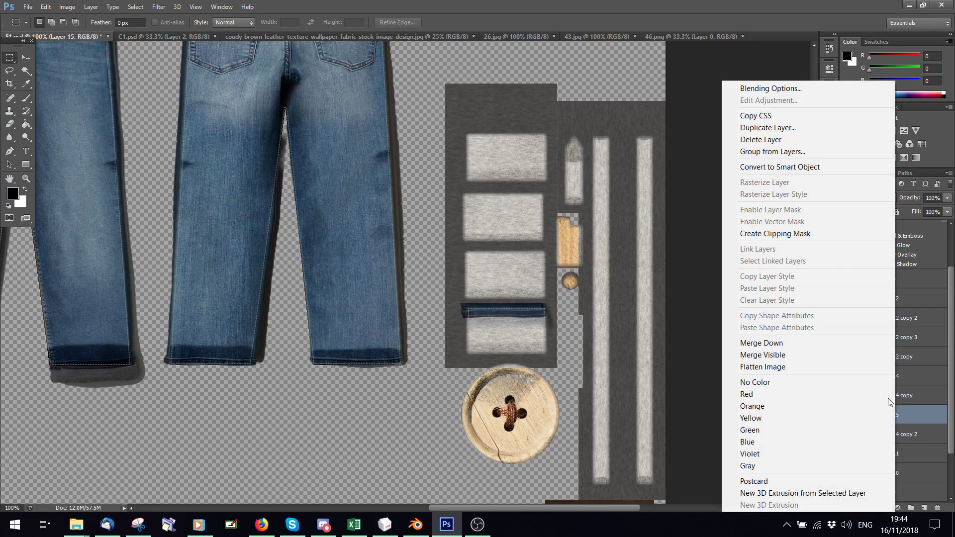
{"action": "left_click", "coordinate": [891, 127]}
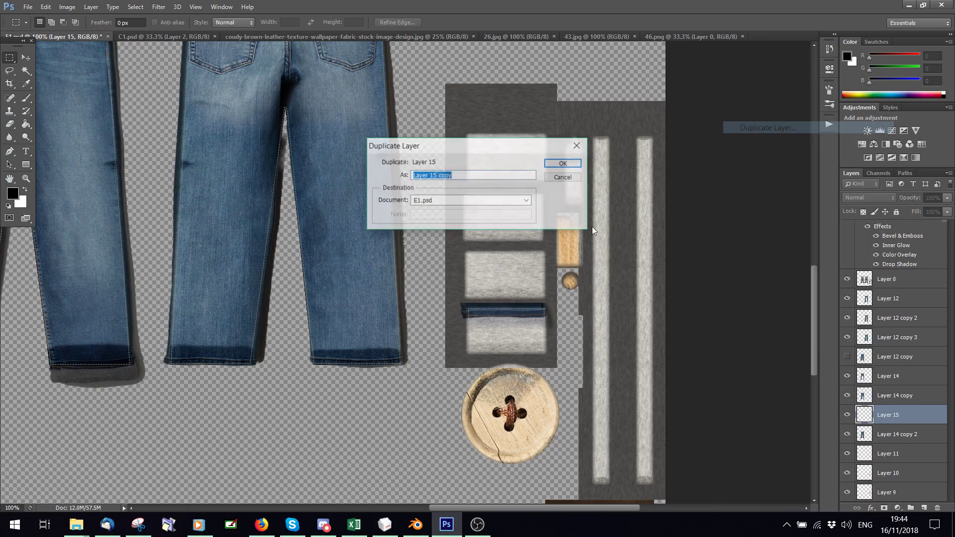
{"action": "left_click", "coordinate": [563, 164]}
{"action": "key", "text": "ctrl+t"}
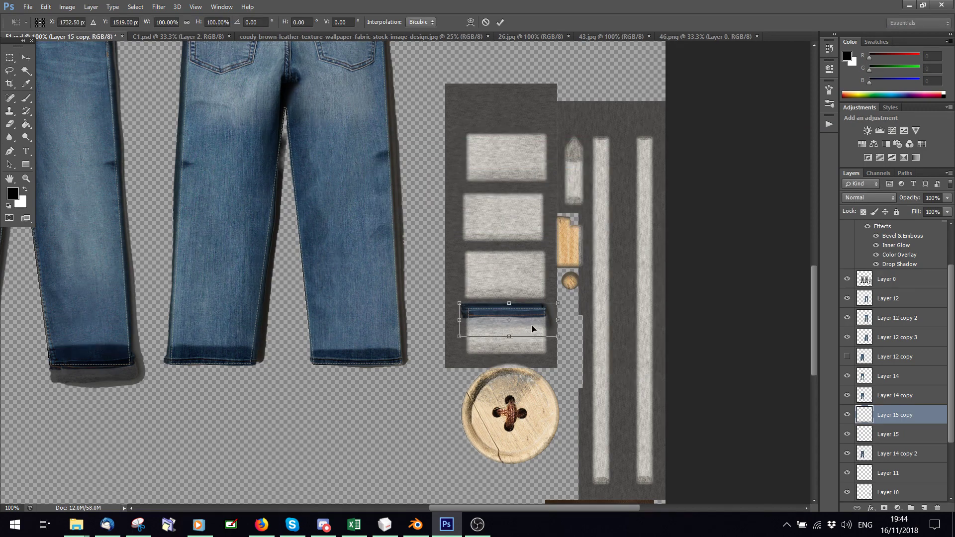
{"action": "left_click_drag", "start_coordinate": [532, 329], "coordinate": [535, 269]}
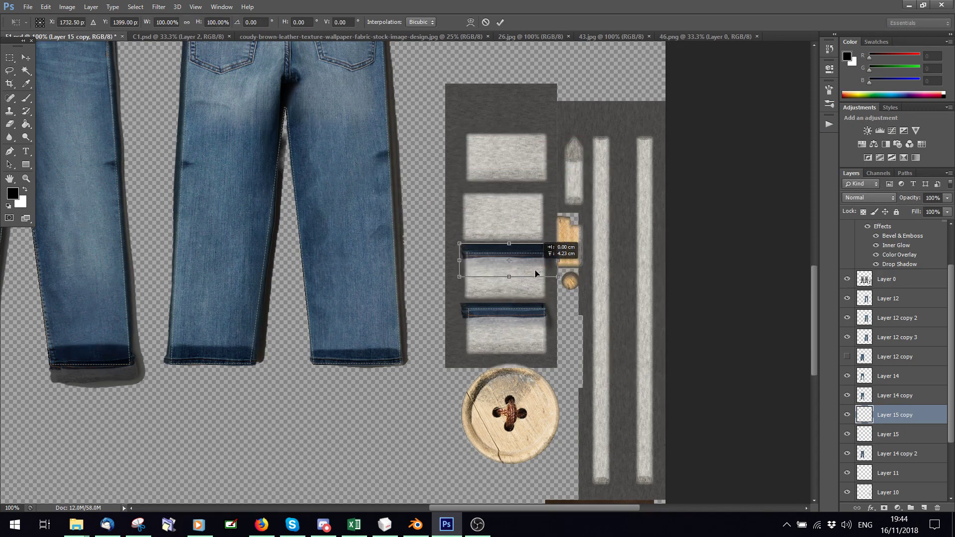
{"action": "key", "text": "Down"}
{"action": "key", "text": "Down"}
{"action": "key", "text": "Down"}
{"action": "key", "text": "Down"}
{"action": "key", "text": "Down"}
{"action": "key", "text": "Down"}
{"action": "key", "text": "Down"}
{"action": "key", "text": "Down"}
{"action": "key", "text": "Down"}
{"action": "key", "text": "Down"}
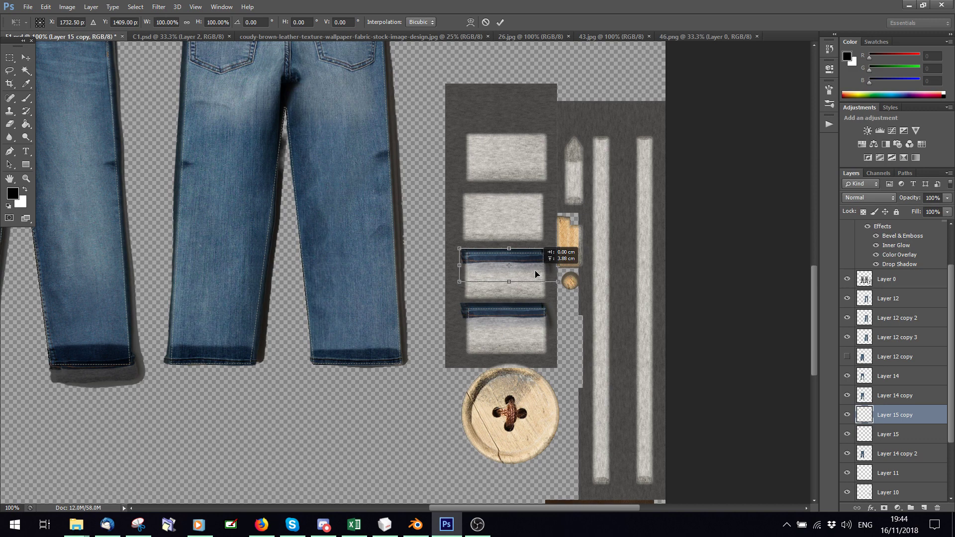
{"action": "key", "text": "Up"}
{"action": "key", "text": "Up"}
{"action": "key", "text": "Up"}
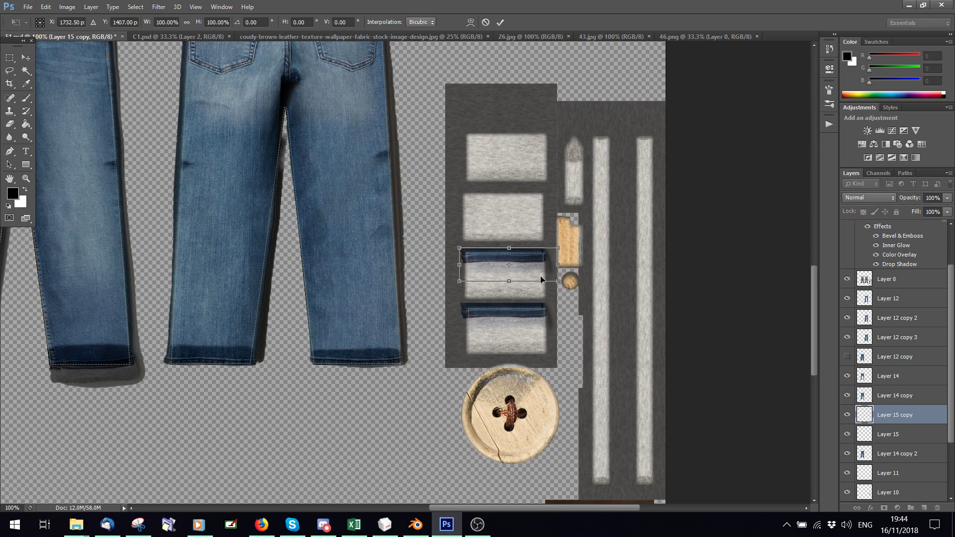
{"action": "left_click", "coordinate": [500, 22]}
{"action": "key", "text": "ctrl+v"}
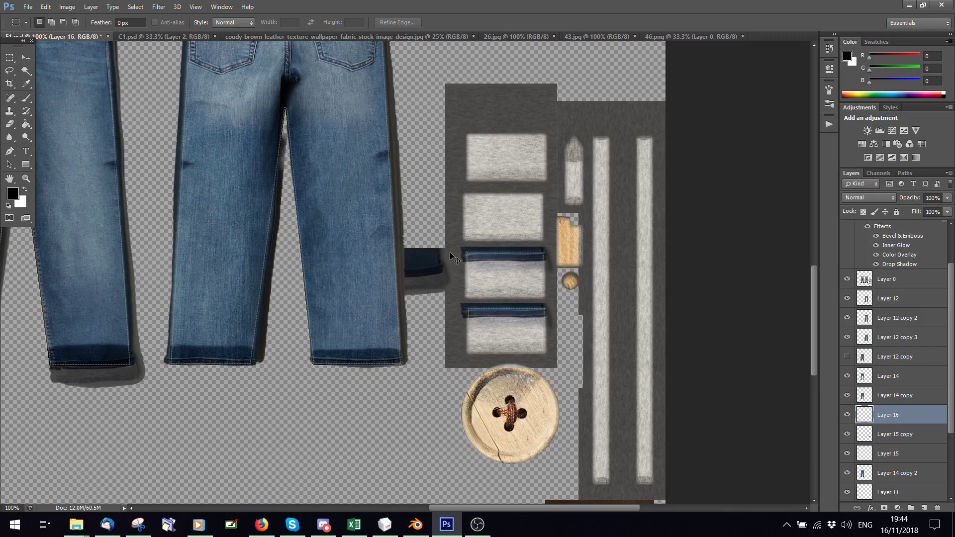
{"action": "key", "text": "ctrl+t"}
{"action": "left_click_drag", "start_coordinate": [431, 272], "coordinate": [536, 199]}
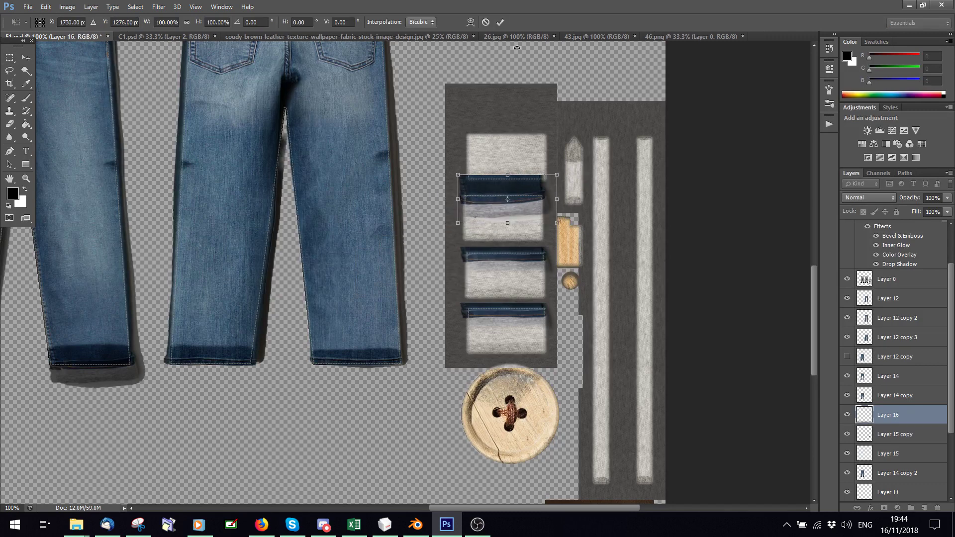
{"action": "left_click", "coordinate": [486, 23]}
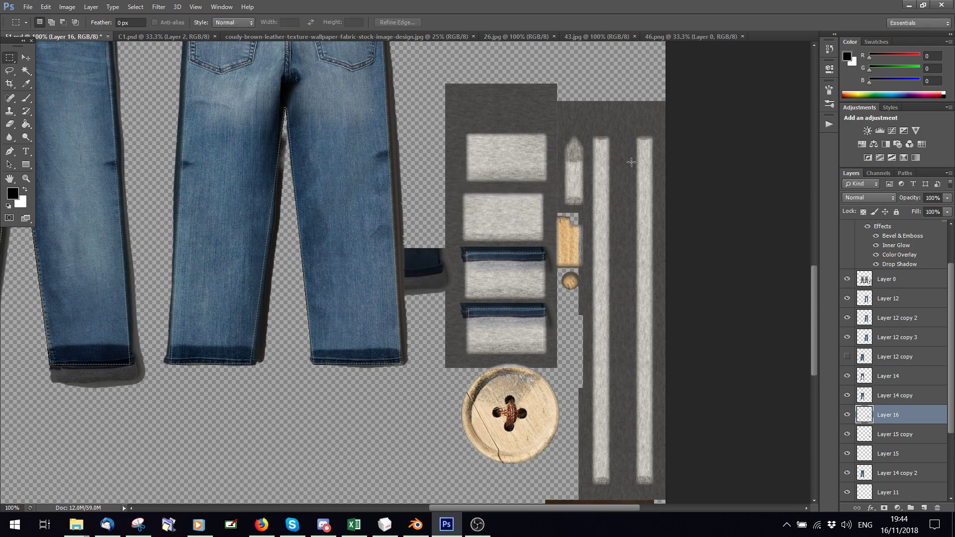
{"action": "left_click", "coordinate": [938, 508]}
{"action": "left_click", "coordinate": [447, 198]}
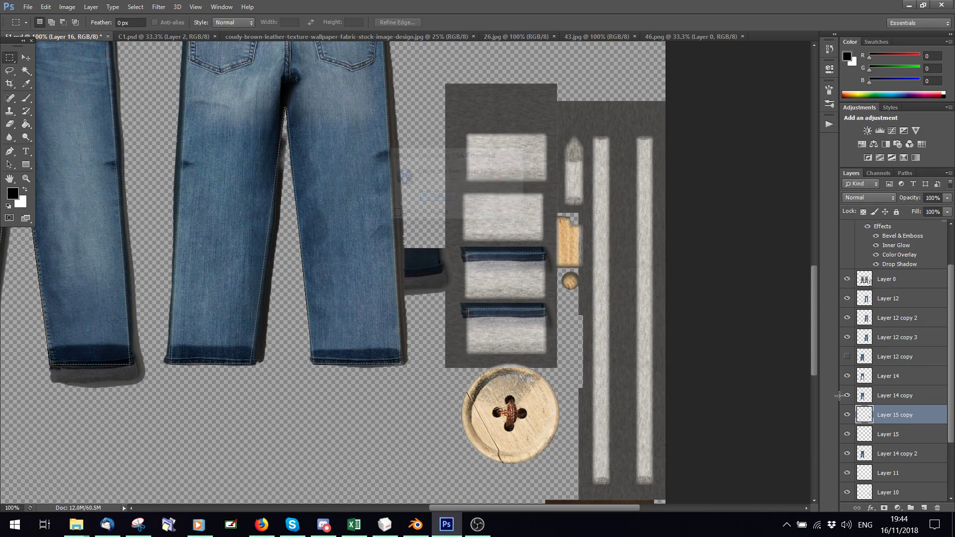
Step: Duplicate Layer 15 copy and move the duplicate up to Y 1287 px, over the top edge of the second gray cuff panel
{"action": "right_click", "coordinate": [894, 421]}
{"action": "left_click", "coordinate": [777, 126]}
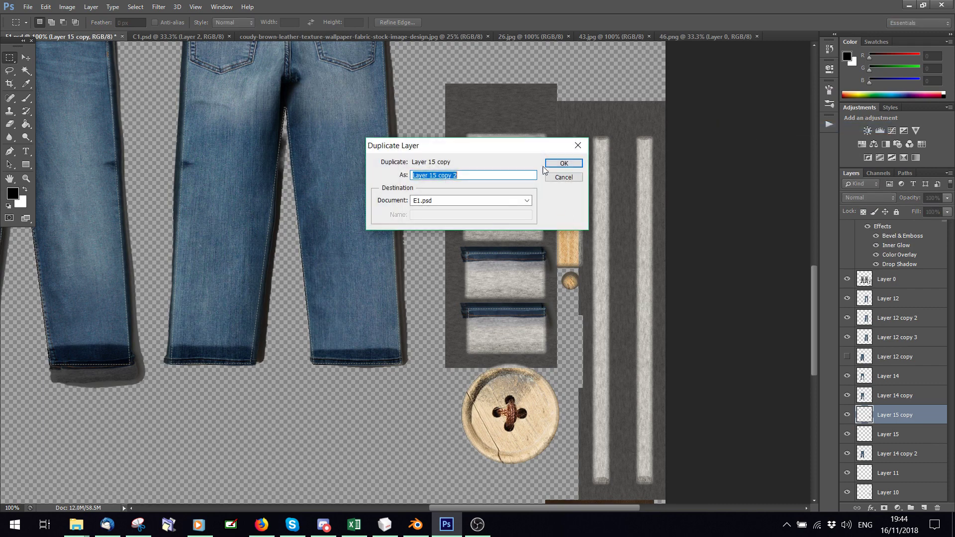
{"action": "key", "text": "Return"}
{"action": "key", "text": "ctrl+t"}
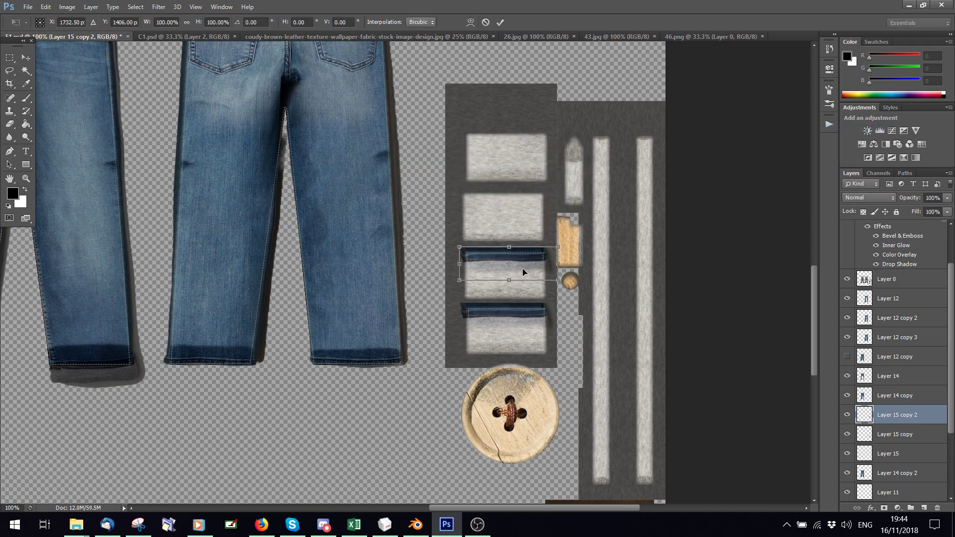
{"action": "left_click_drag", "start_coordinate": [523, 273], "coordinate": [528, 222]}
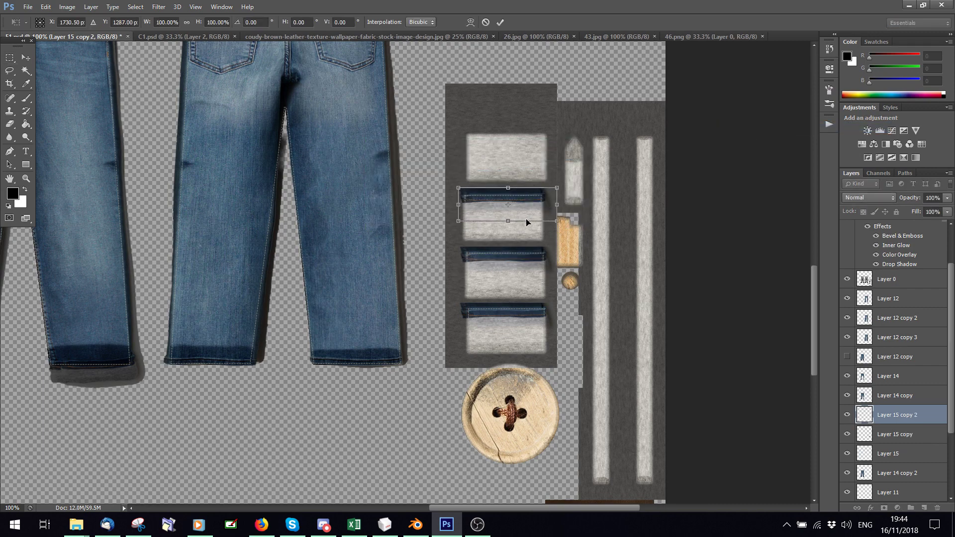
{"action": "left_click", "coordinate": [500, 22]}
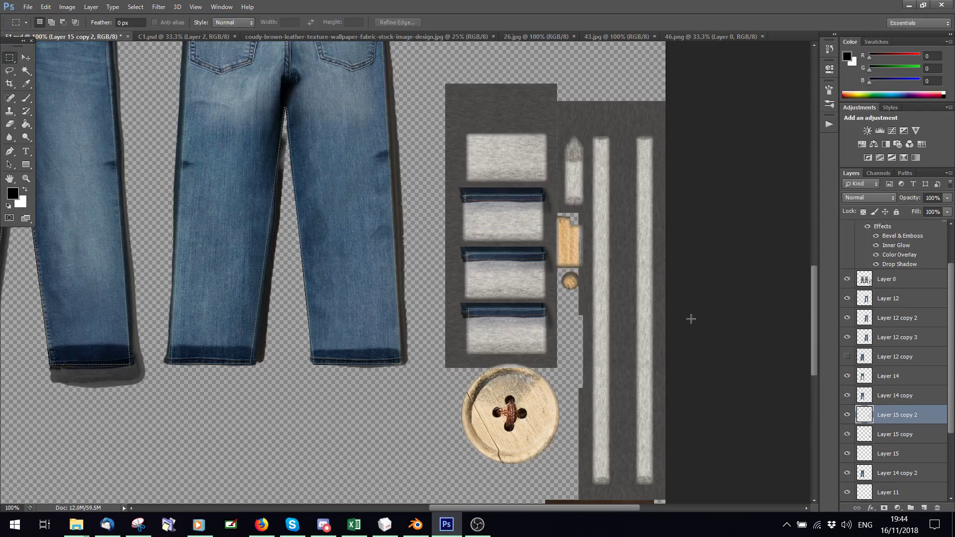
Step: Duplicate Layer 15 copy 2, place the duplicate at X 1732.50, Y 1170 px over the topmost cuff panel's upper edge, and save the document
{"action": "right_click", "coordinate": [885, 417]}
{"action": "left_click", "coordinate": [780, 128]}
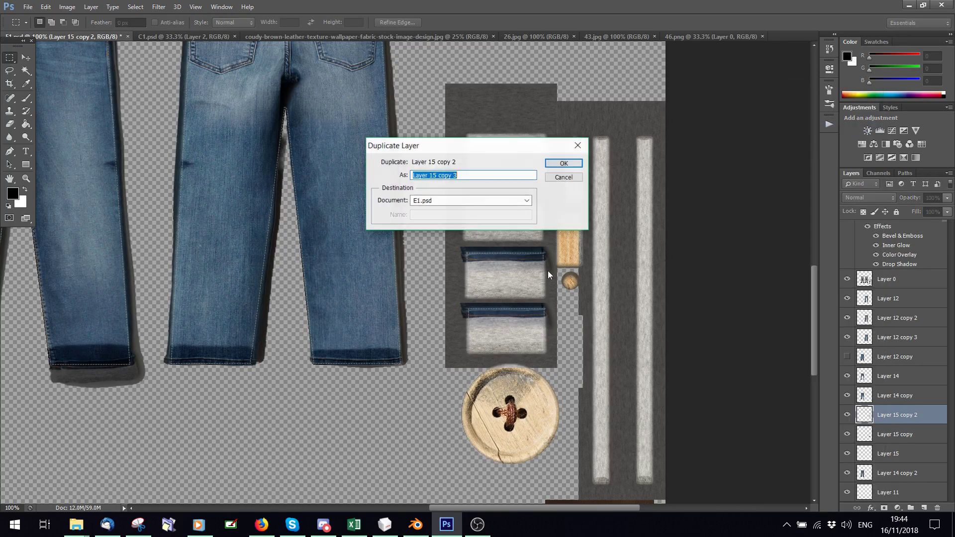
{"action": "left_click", "coordinate": [563, 163]}
{"action": "key", "text": "ctrl+t"}
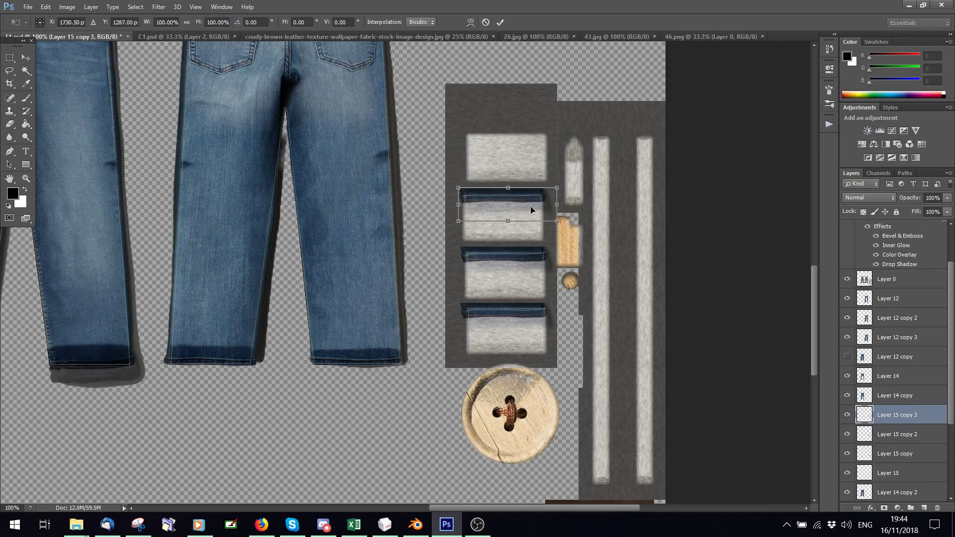
{"action": "left_click_drag", "start_coordinate": [530, 210], "coordinate": [536, 151]}
{"action": "key", "text": "Up"}
{"action": "key", "text": "Up"}
{"action": "key", "text": "Up"}
{"action": "key", "text": "Up"}
{"action": "key", "text": "Up"}
{"action": "key", "text": "Up"}
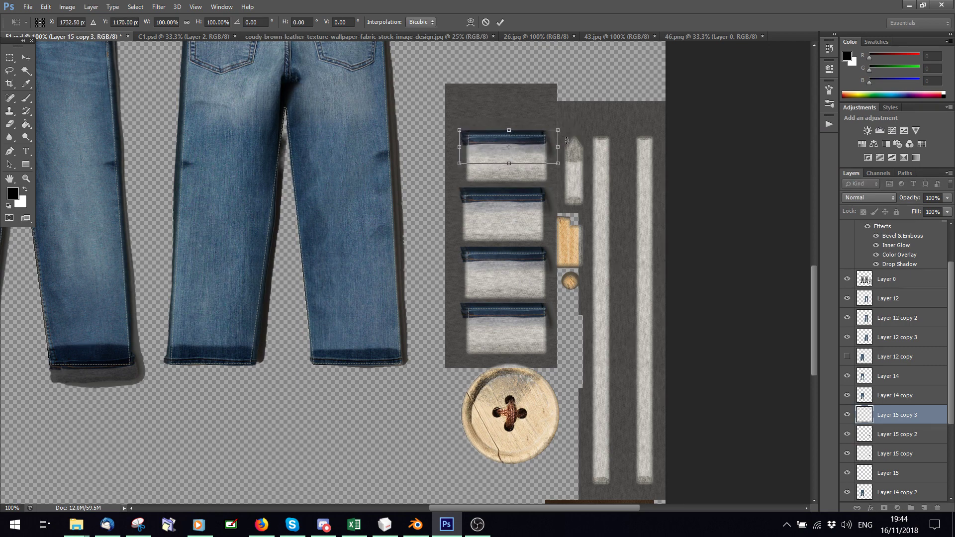
{"action": "left_click", "coordinate": [500, 22]}
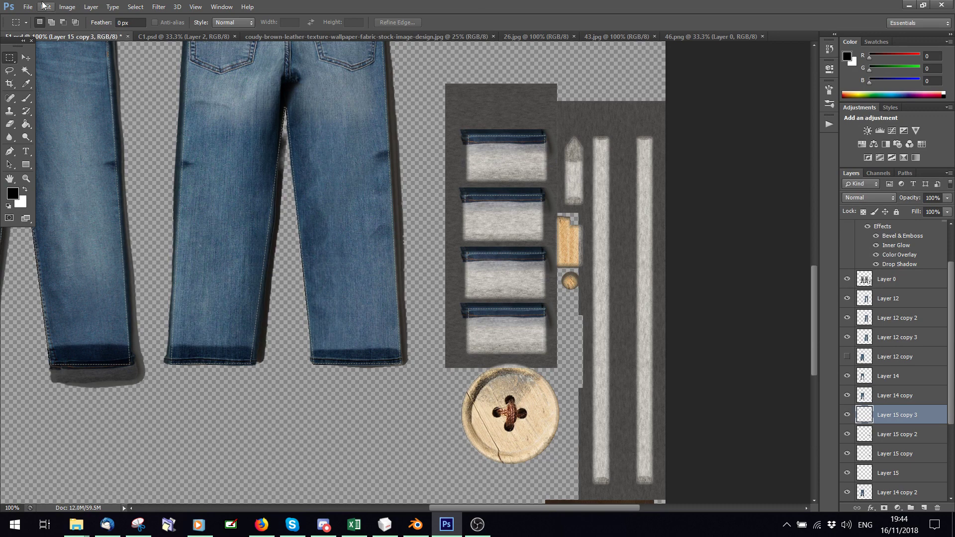
{"action": "left_click", "coordinate": [27, 7]}
{"action": "left_click", "coordinate": [42, 144]}
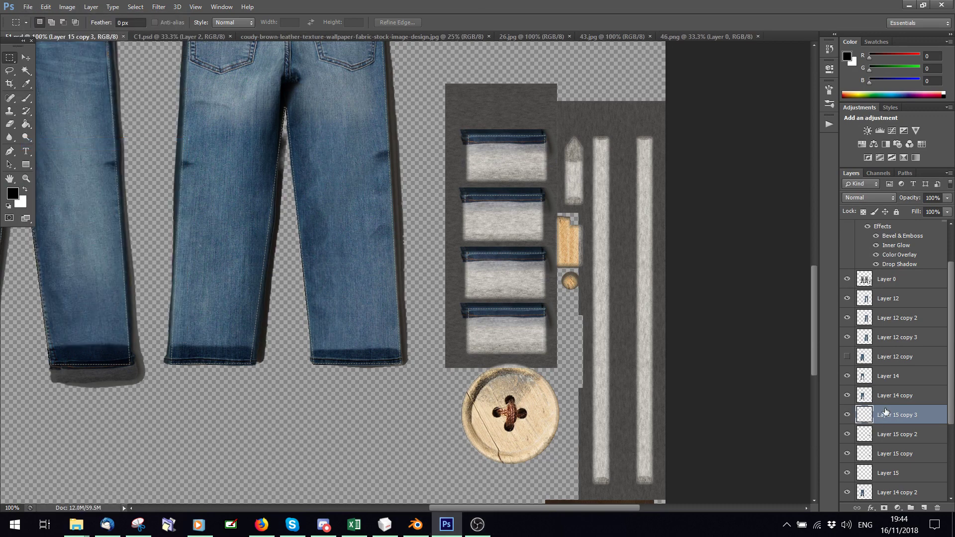
Step: Identify the gray cuff panel layers by toggling their visibility, and merge Layers 9, 10 and 11 into one layer
{"action": "scroll", "coordinate": [891, 425], "scroll_direction": "down", "scroll_amount": 3}
{"action": "left_click", "coordinate": [847, 396]}
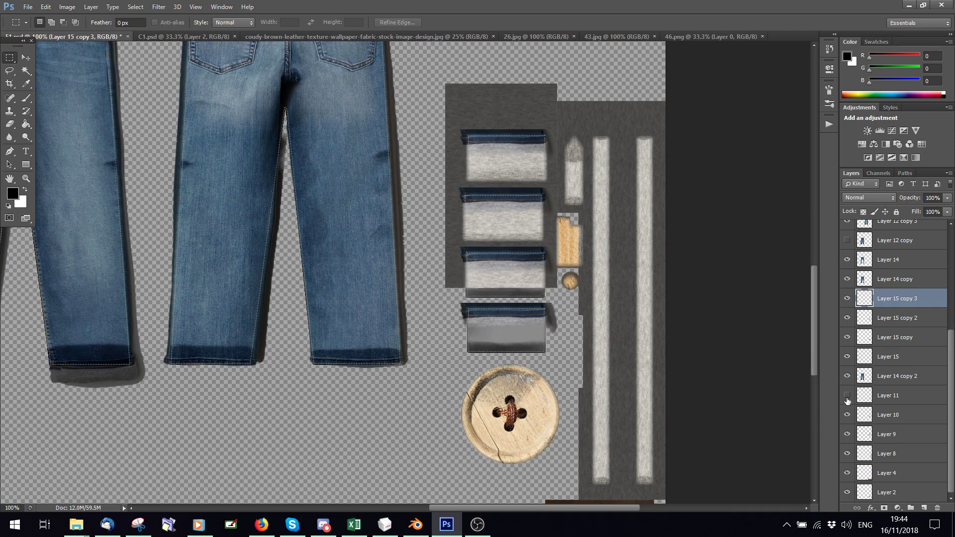
{"action": "left_click", "coordinate": [847, 396]}
{"action": "left_click", "coordinate": [886, 401]}
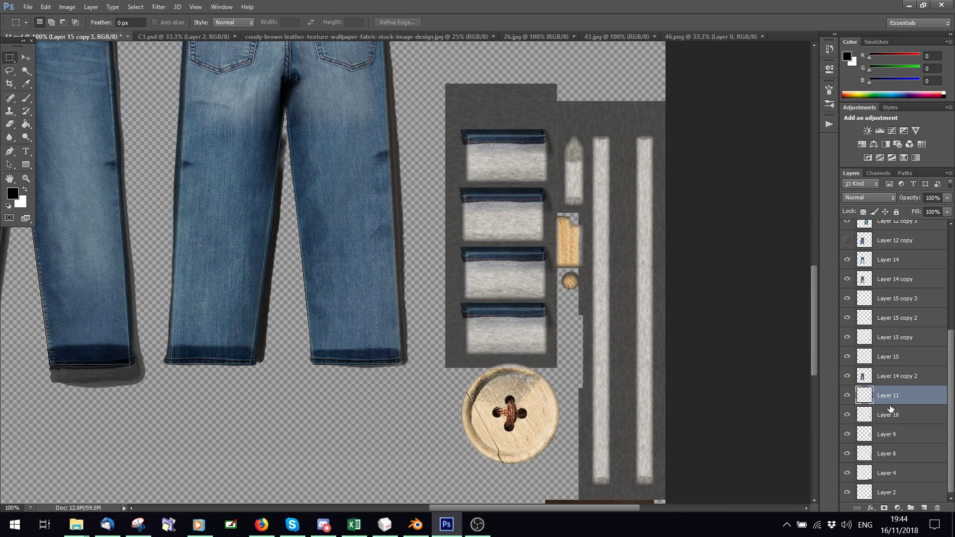
{"action": "left_click", "coordinate": [846, 415]}
{"action": "left_click", "coordinate": [846, 415]}
{"action": "left_click", "coordinate": [847, 435]}
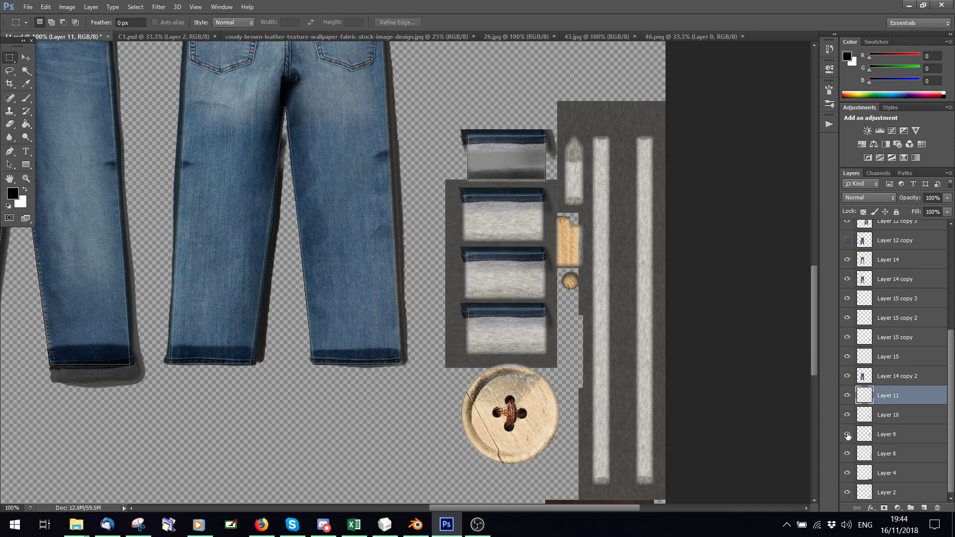
{"action": "left_click", "coordinate": [847, 435]}
{"action": "left_click", "coordinate": [890, 434], "text": "shift"}
{"action": "right_click", "coordinate": [889, 434]}
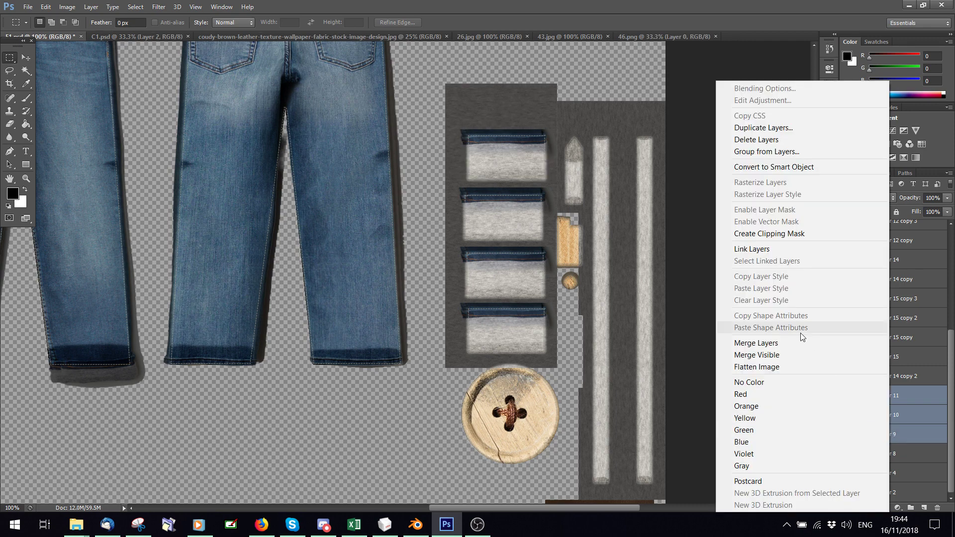
{"action": "left_click", "coordinate": [776, 342]}
Step: Desaturate and darken the merged cuff panels using Hue/Saturation with Saturation -100 and Lightness -22, and save the document
{"action": "left_click", "coordinate": [67, 6]}
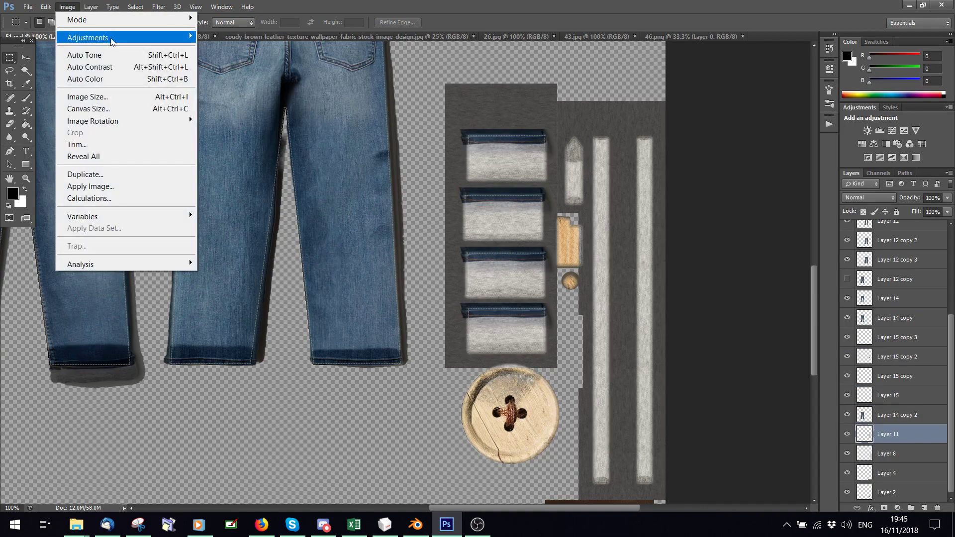
{"action": "mouse_move", "coordinate": [184, 37]}
{"action": "left_click", "coordinate": [270, 106]}
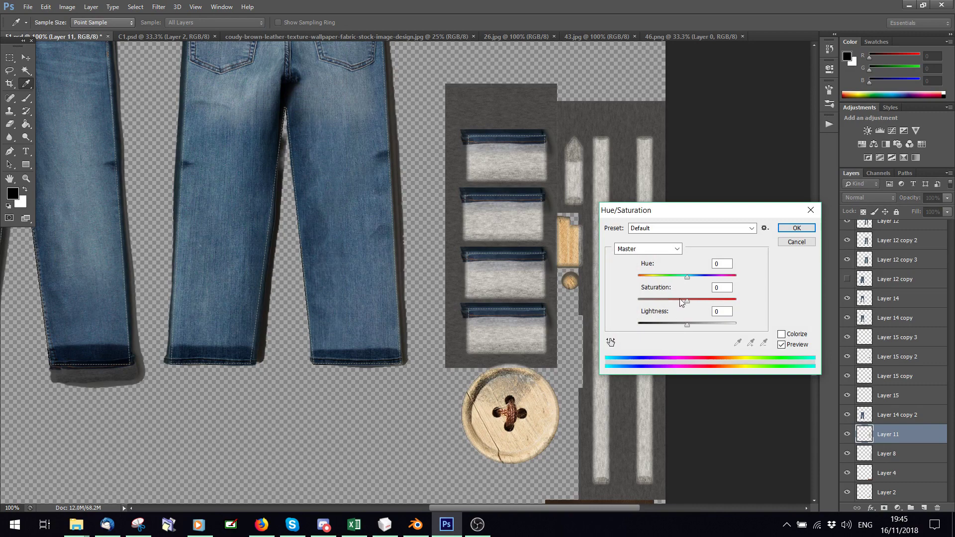
{"action": "left_click_drag", "start_coordinate": [688, 301], "coordinate": [615, 296]}
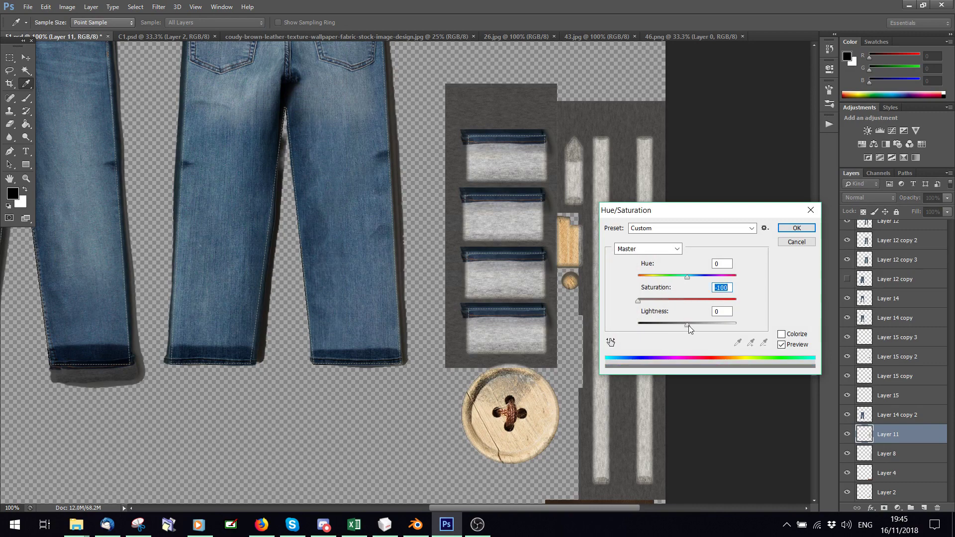
{"action": "left_click_drag", "start_coordinate": [688, 325], "coordinate": [676, 323]}
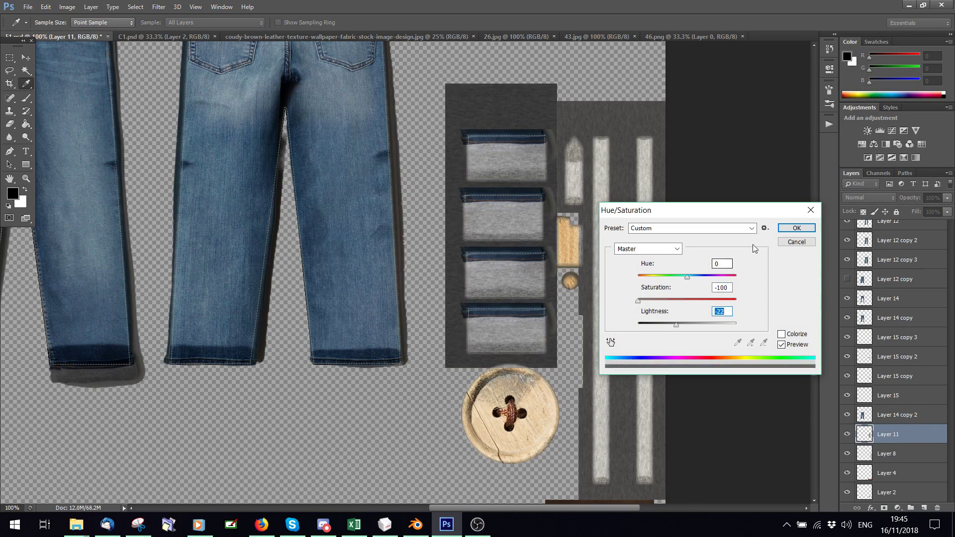
{"action": "left_click", "coordinate": [794, 228]}
{"action": "left_click", "coordinate": [28, 7]}
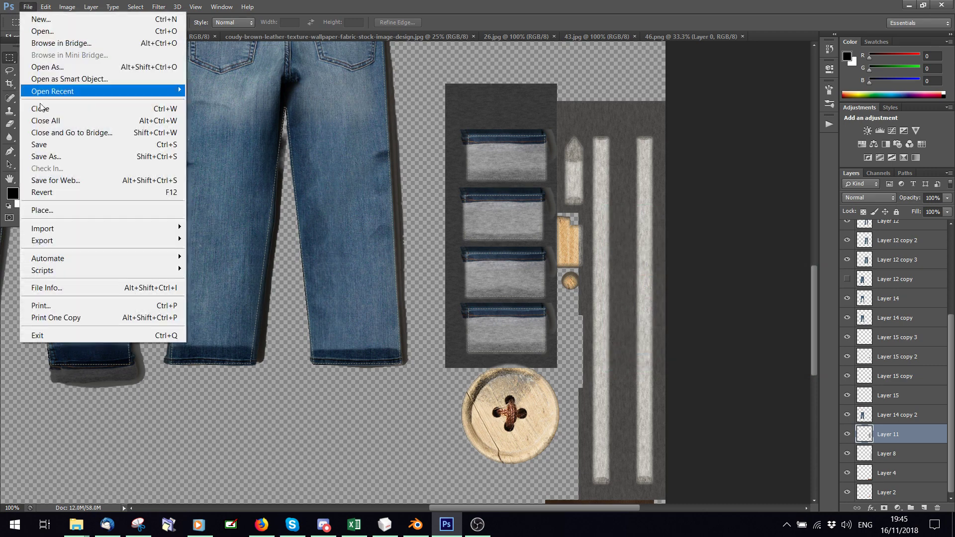
{"action": "left_click", "coordinate": [48, 145]}
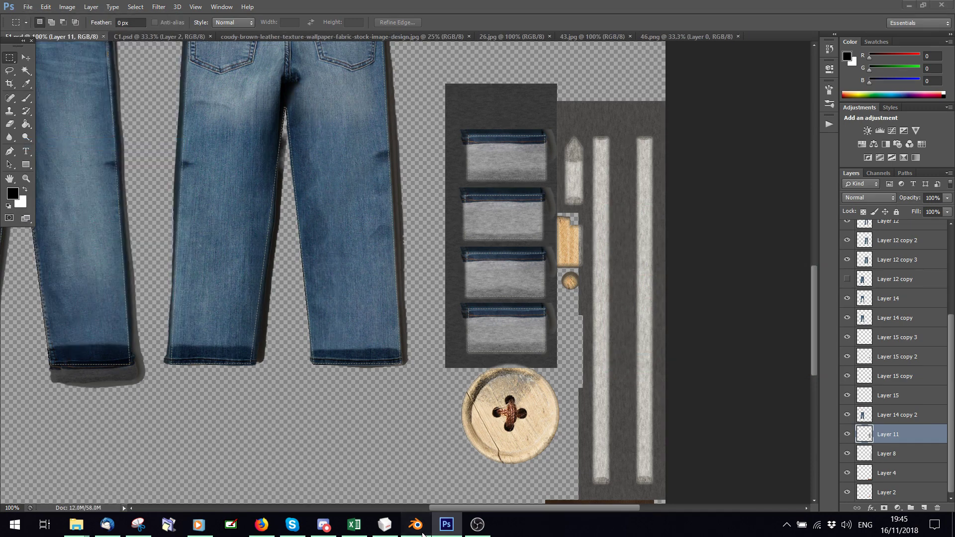
Step: Switch to Blender, refresh the textured model in Rendered viewport shading, and examine the denim hems and gray cuffs from front and back
{"action": "left_click", "coordinate": [416, 525]}
{"action": "left_click", "coordinate": [240, 455]}
{"action": "left_click", "coordinate": [255, 386]}
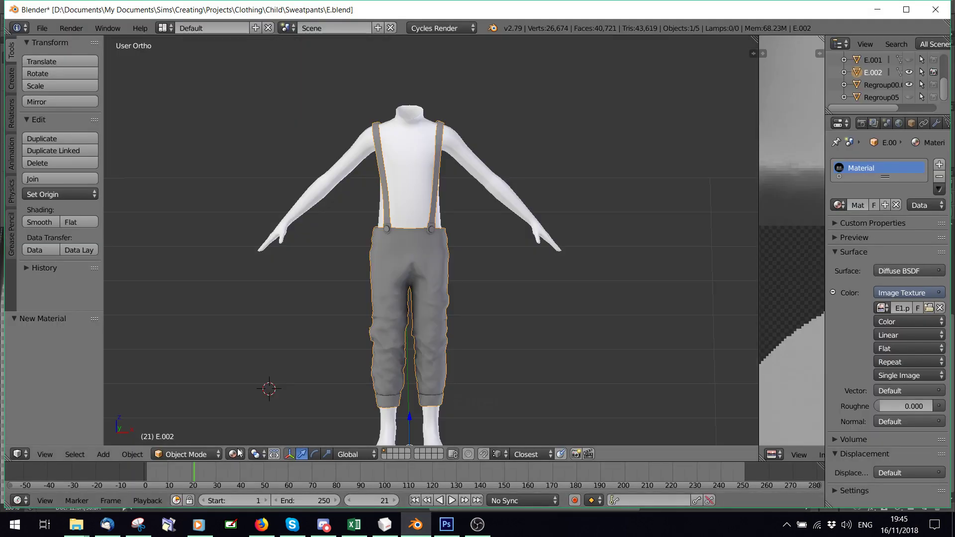
{"action": "left_click", "coordinate": [239, 454]}
{"action": "left_click", "coordinate": [246, 373]}
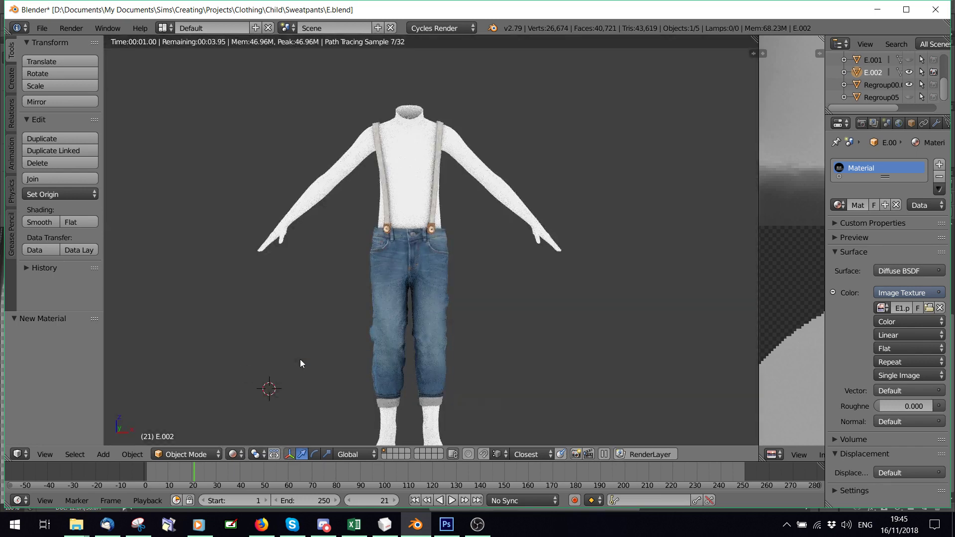
{"action": "middle_click_drag", "start_coordinate": [305, 356], "coordinate": [284, 240], "text": "shift"}
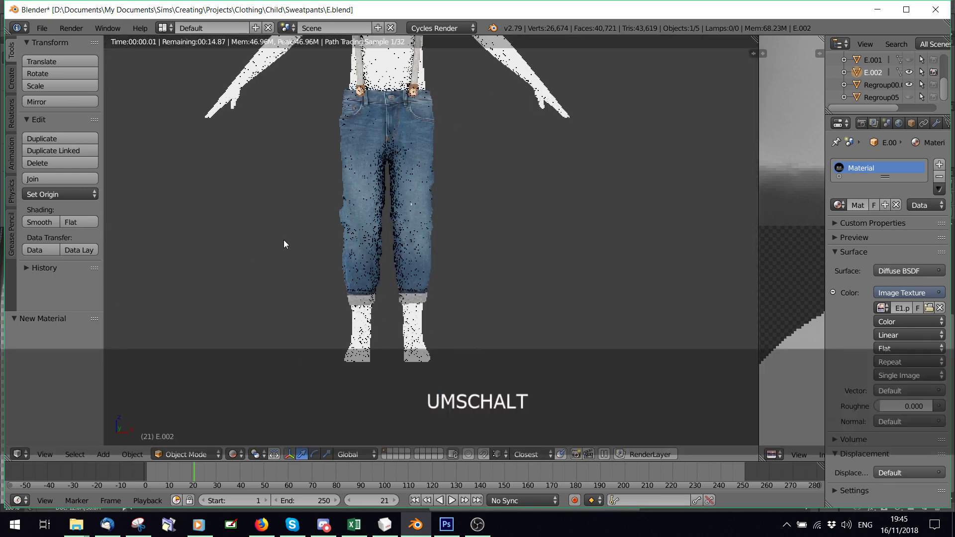
{"action": "scroll", "coordinate": [287, 294], "scroll_direction": "up", "scroll_amount": 7}
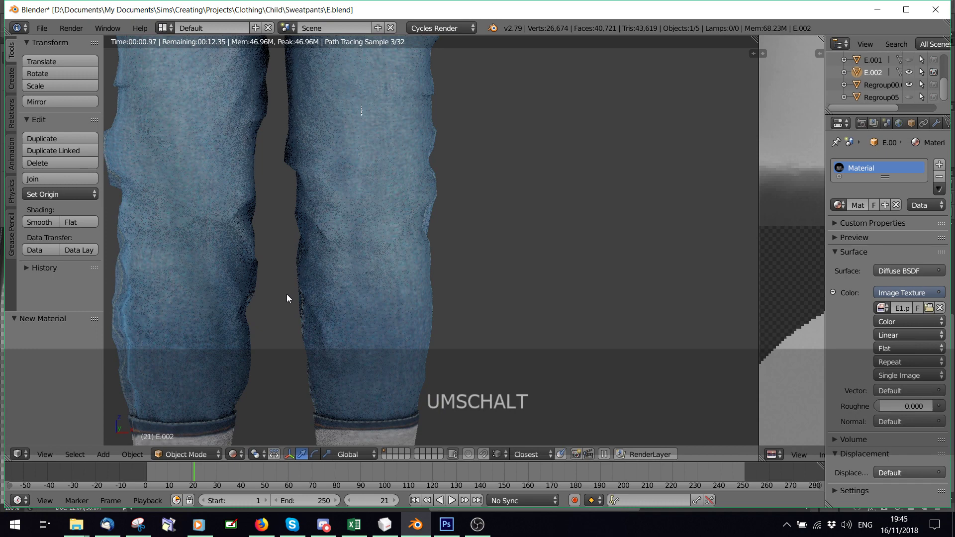
{"action": "scroll", "coordinate": [287, 294], "scroll_direction": "down", "scroll_amount": 7}
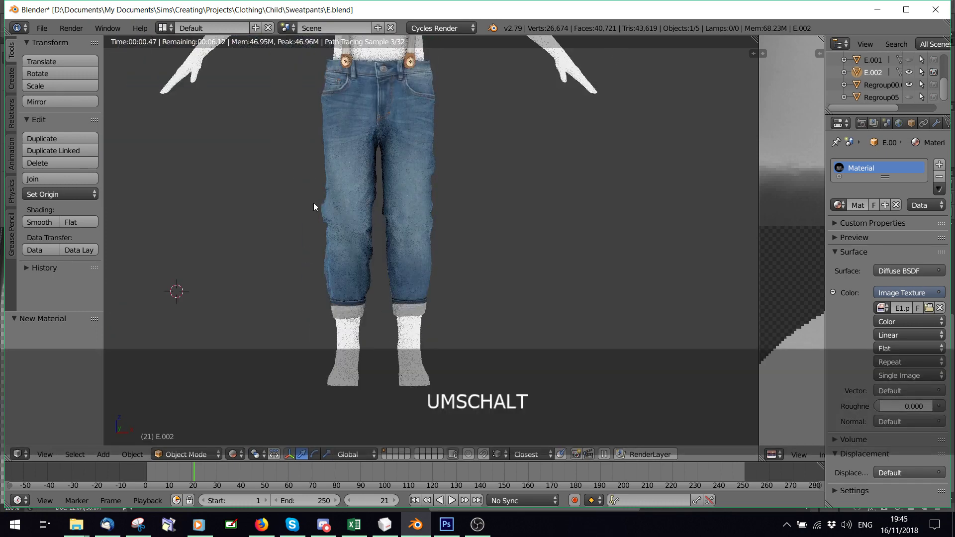
{"action": "middle_click_drag", "start_coordinate": [313, 202], "coordinate": [376, 321], "text": "shift"}
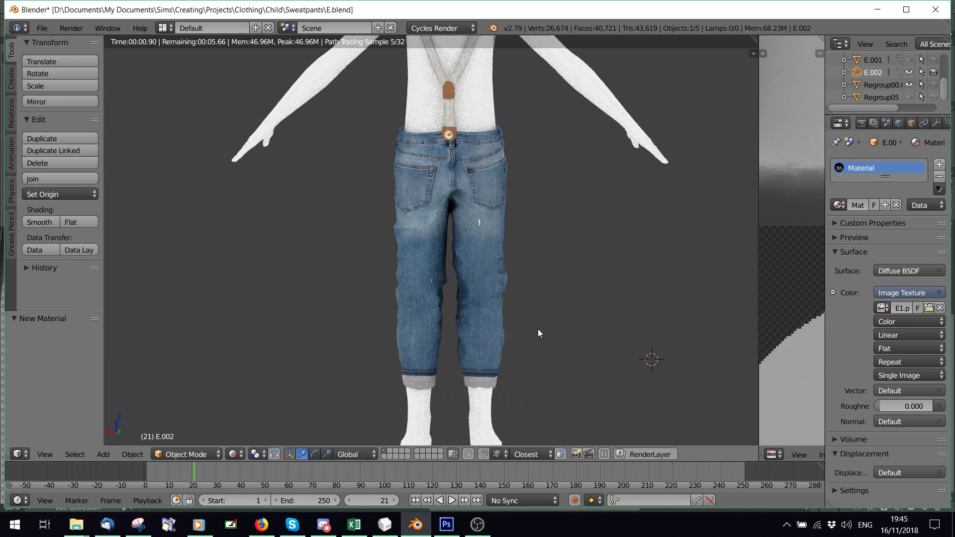
{"action": "scroll", "coordinate": [525, 375], "scroll_direction": "up", "scroll_amount": 1}
{"action": "middle_click_drag", "start_coordinate": [526, 380], "coordinate": [423, 395]}
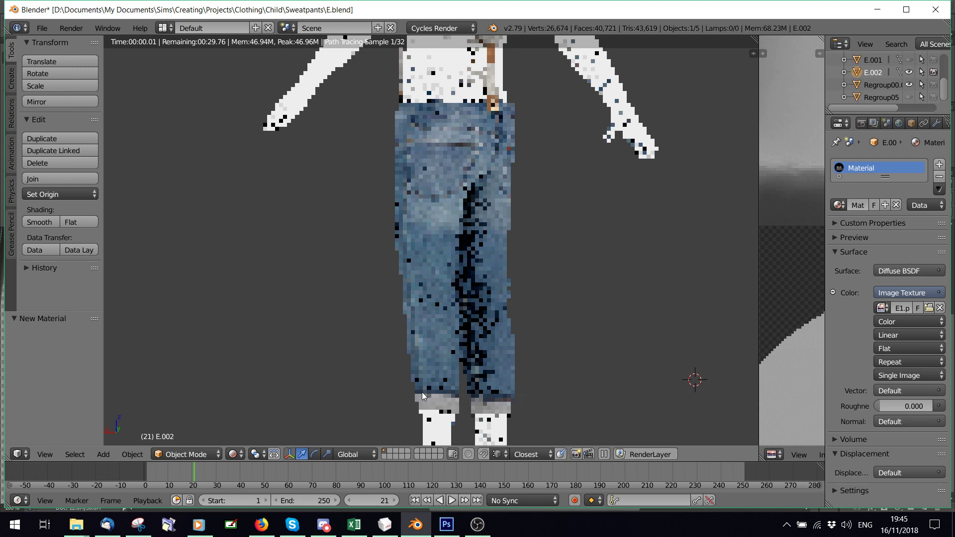
Step: Switch back to Photoshop and merge Layer 15 and its three copies into one hem strip layer
{"action": "key", "text": "alt+Tab"}
{"action": "right_click", "coordinate": [883, 348]}
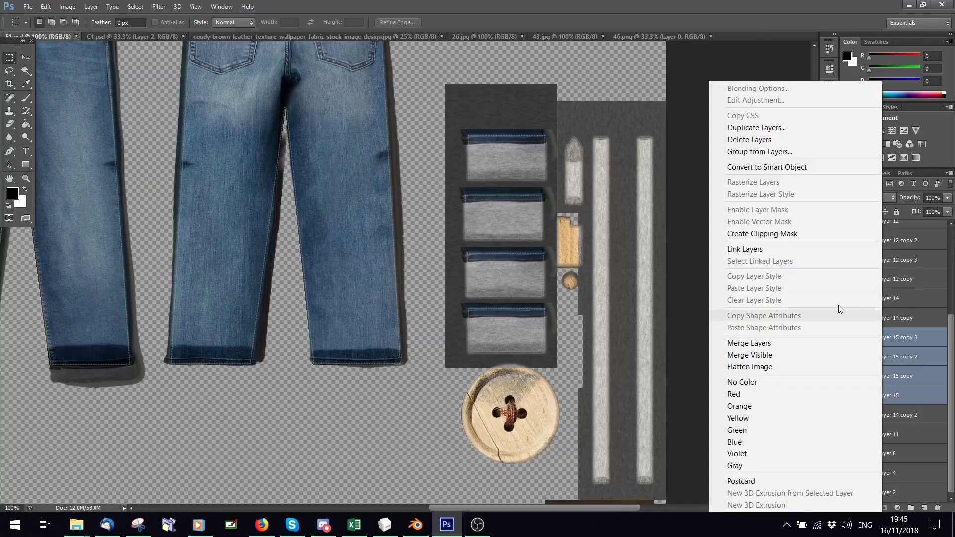
{"action": "left_click", "coordinate": [776, 343]}
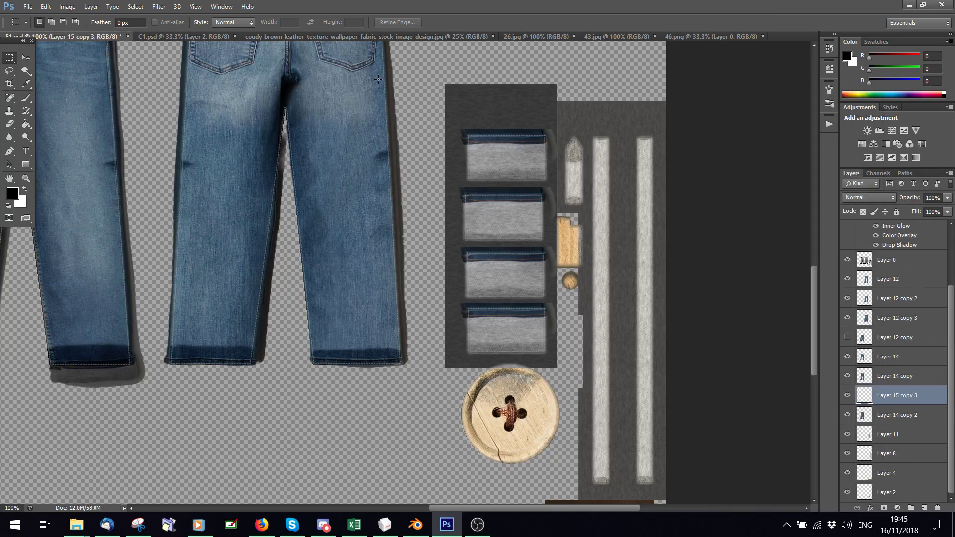
Step: Brighten the merged hem strips with a Curves point at input 125, output 144, and save the document
{"action": "key", "text": "ctrl+m"}
{"action": "left_click_drag", "start_coordinate": [644, 245], "coordinate": [642, 239]}
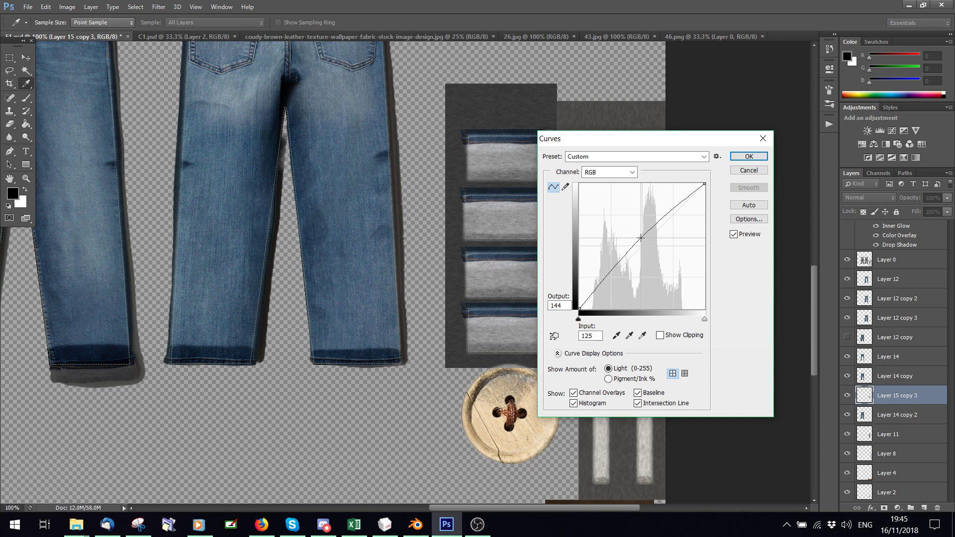
{"action": "left_click", "coordinate": [748, 156]}
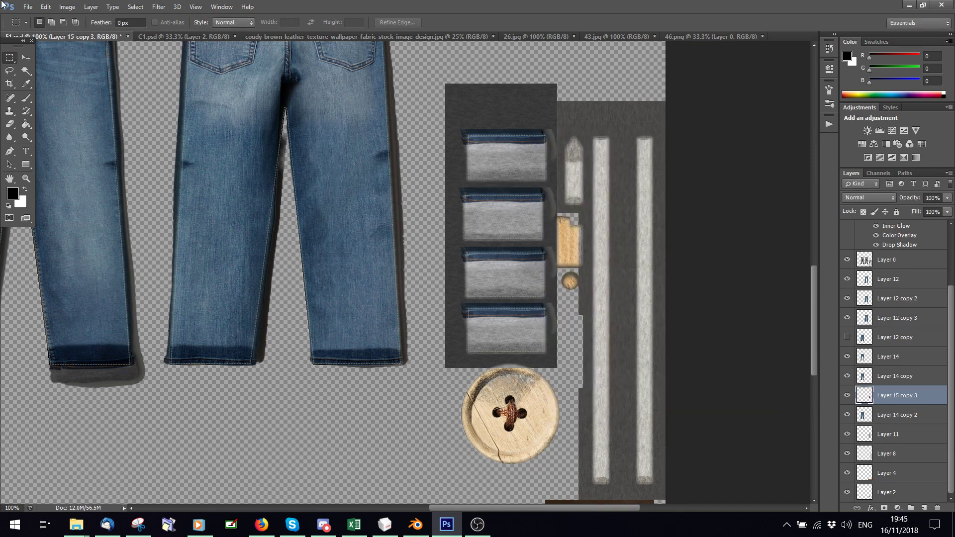
{"action": "left_click", "coordinate": [27, 7]}
{"action": "left_click", "coordinate": [39, 144]}
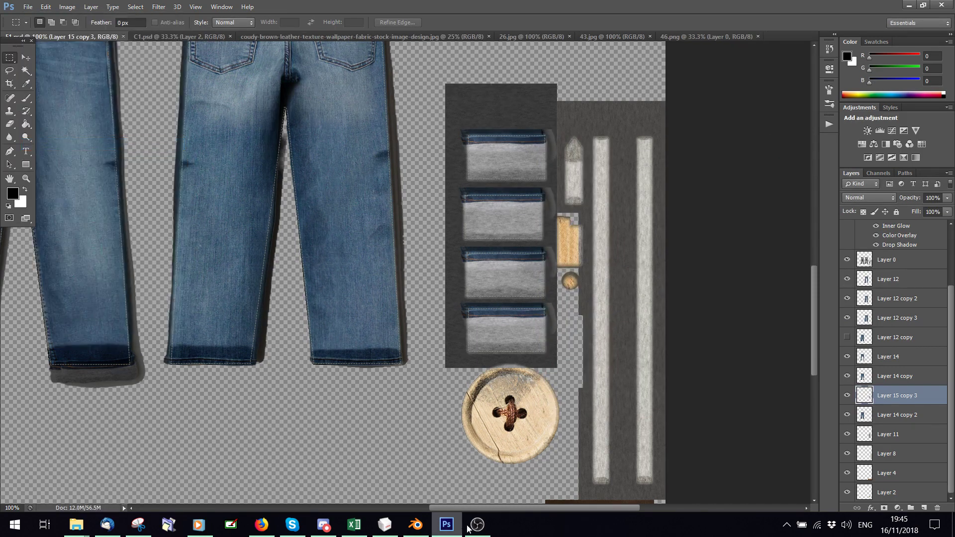
Step: Switch to Blender, refresh the model in Rendered viewport shading to examine the brightened hems, and return to Solid shading
{"action": "left_click", "coordinate": [415, 524]}
{"action": "left_click", "coordinate": [233, 454]}
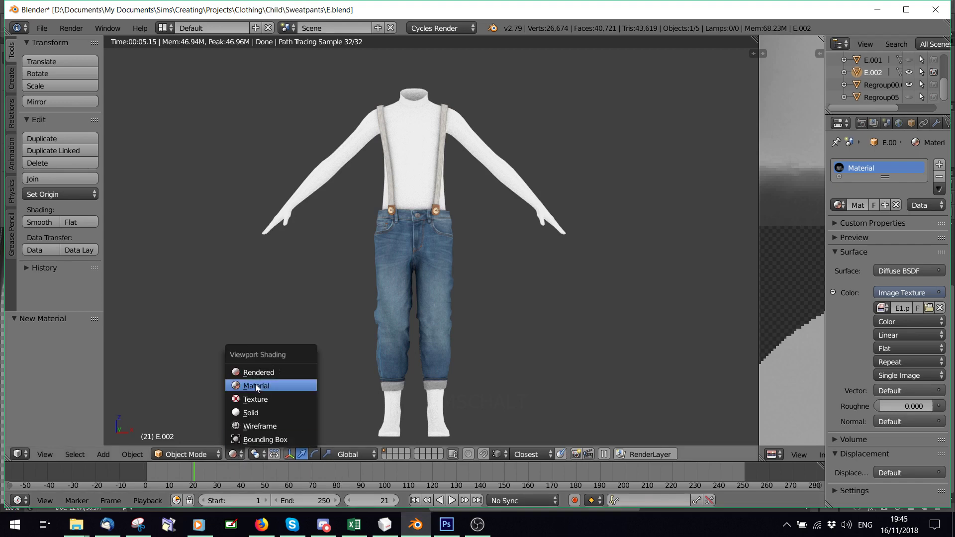
{"action": "left_click", "coordinate": [255, 413]}
{"action": "left_click", "coordinate": [233, 454]}
{"action": "left_click", "coordinate": [254, 376]}
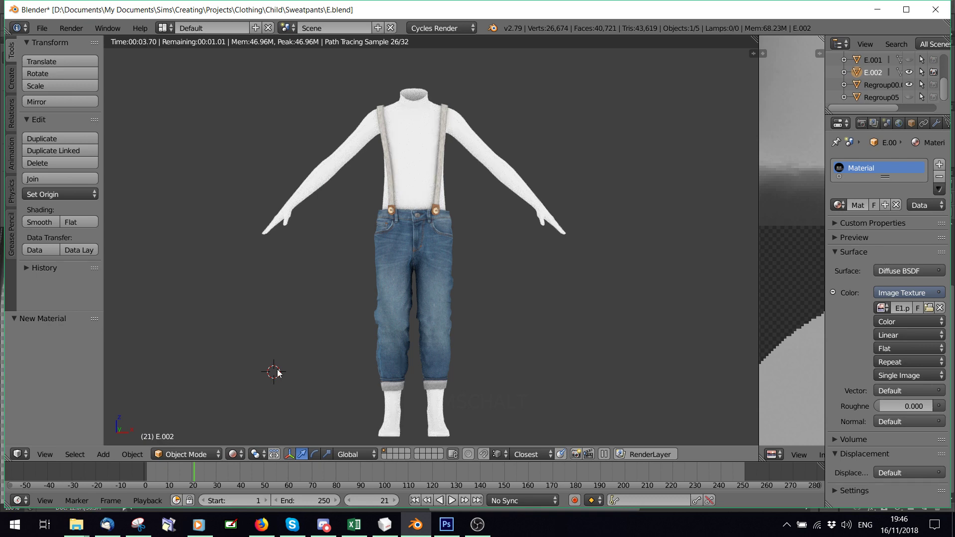
{"action": "left_click", "coordinate": [232, 454]}
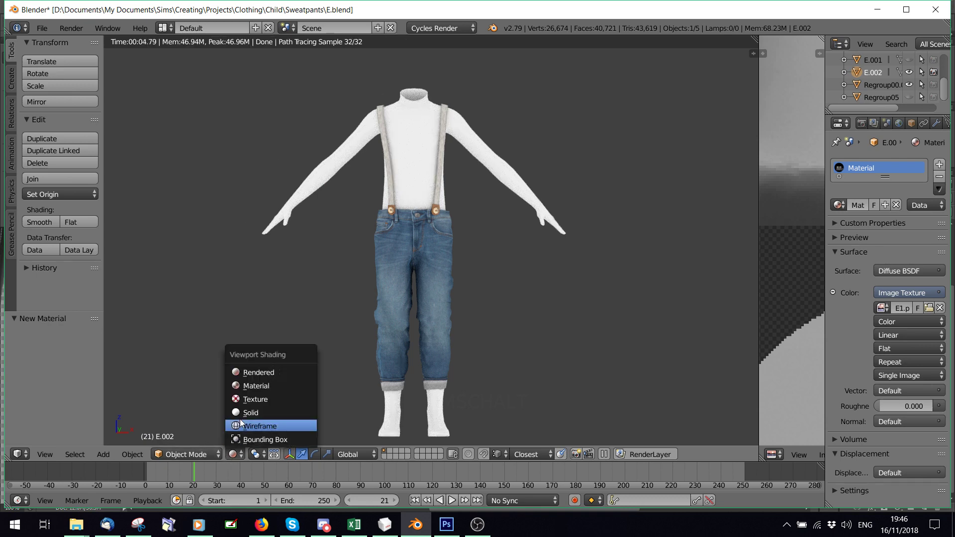
{"action": "left_click", "coordinate": [244, 413]}
Step: Switch back to Photoshop and paint dashed black stitching around the right suspender strap using the Brush at 63% opacity
{"action": "left_click", "coordinate": [446, 524]}
{"action": "scroll", "coordinate": [448, 81], "scroll_direction": "up", "scroll_amount": 1}
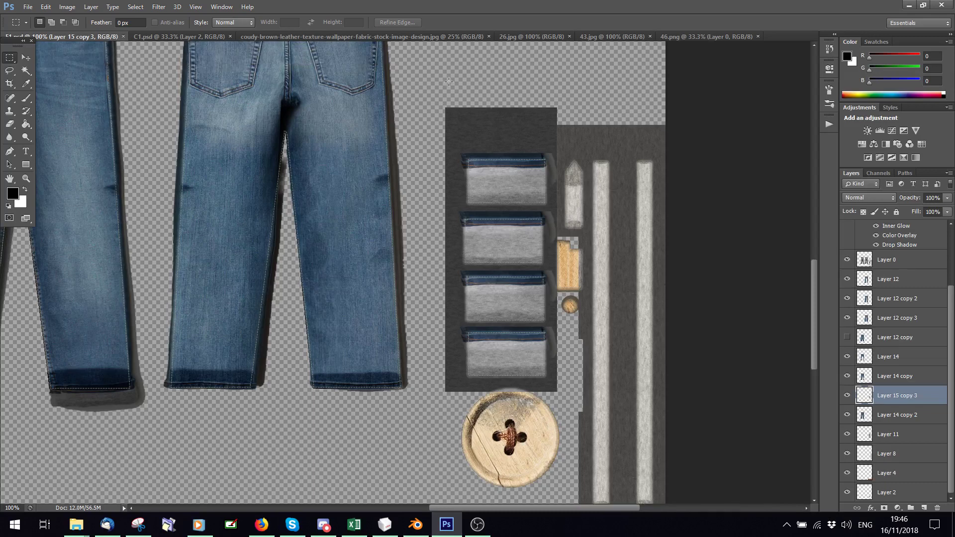
{"action": "scroll", "coordinate": [448, 81], "scroll_direction": "down", "scroll_amount": 1}
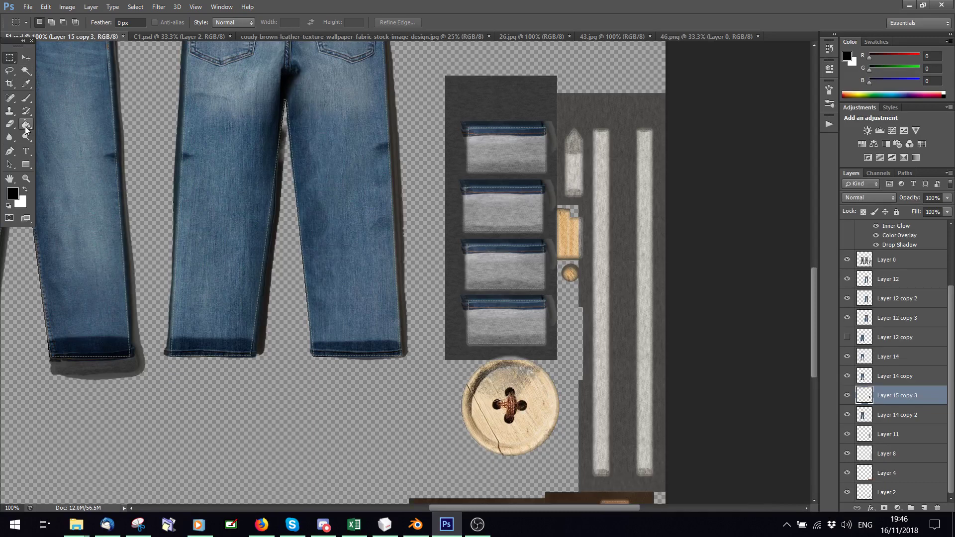
{"action": "left_click", "coordinate": [27, 98]}
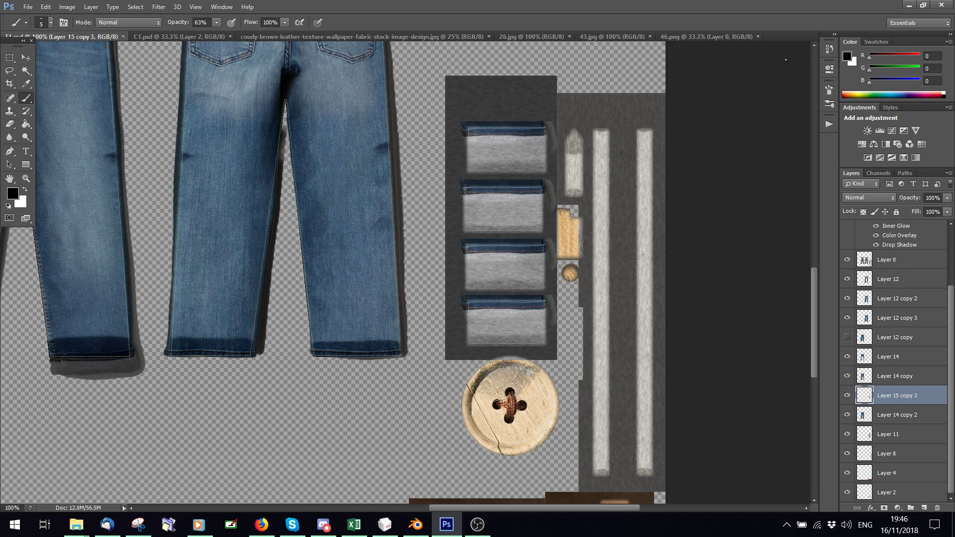
{"action": "left_click_drag", "start_coordinate": [622, 509], "coordinate": [638, 509]}
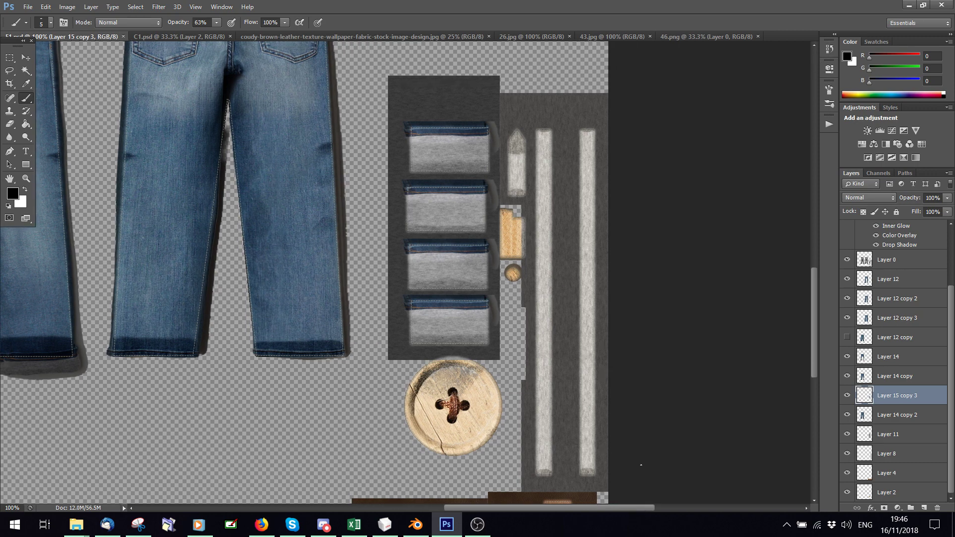
{"action": "scroll", "coordinate": [433, 264], "scroll_direction": "down", "scroll_amount": 1}
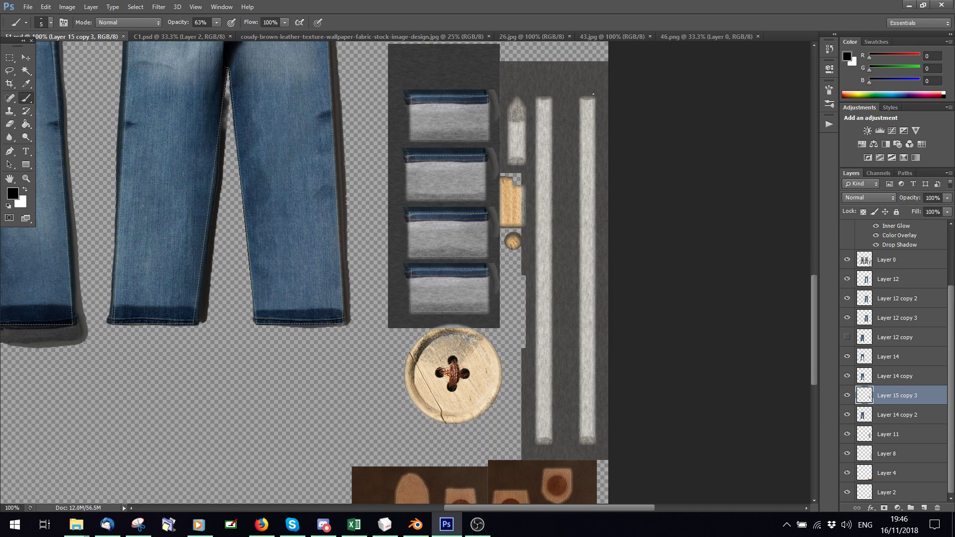
{"action": "left_click_drag", "start_coordinate": [593, 93], "coordinate": [597, 407]}
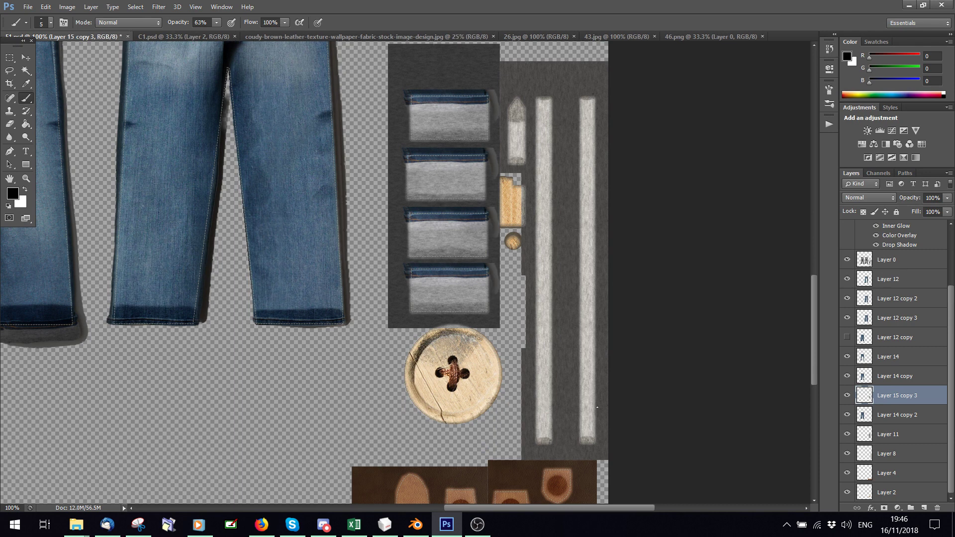
{"action": "left_click", "coordinate": [594, 446], "text": "shift"}
{"action": "left_click", "coordinate": [582, 447], "text": "shift"}
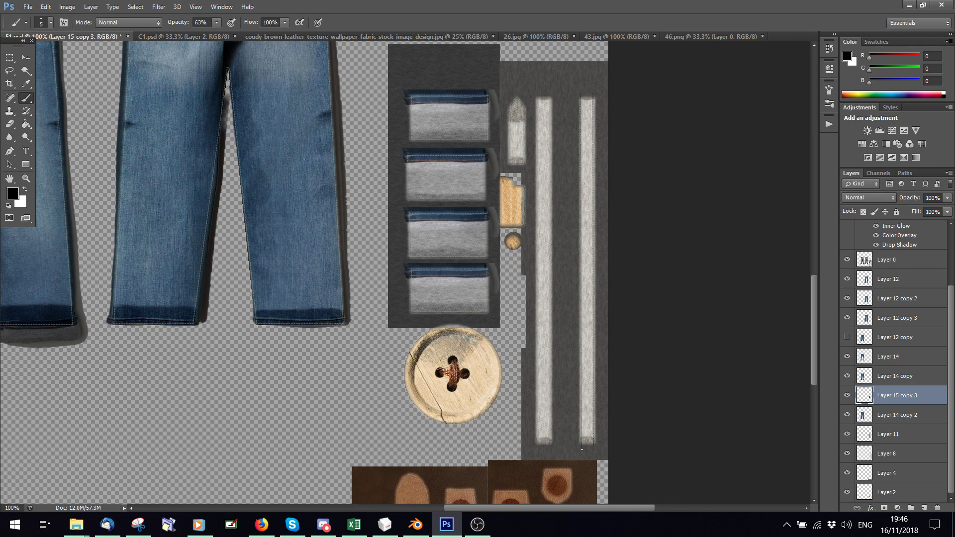
Step: Paint matching dashed stitching around the left suspender strap, stepping back once and repainting the stroke at its lower end
{"action": "left_click", "coordinate": [551, 448], "text": "shift"}
{"action": "left_click", "coordinate": [536, 447], "text": "shift"}
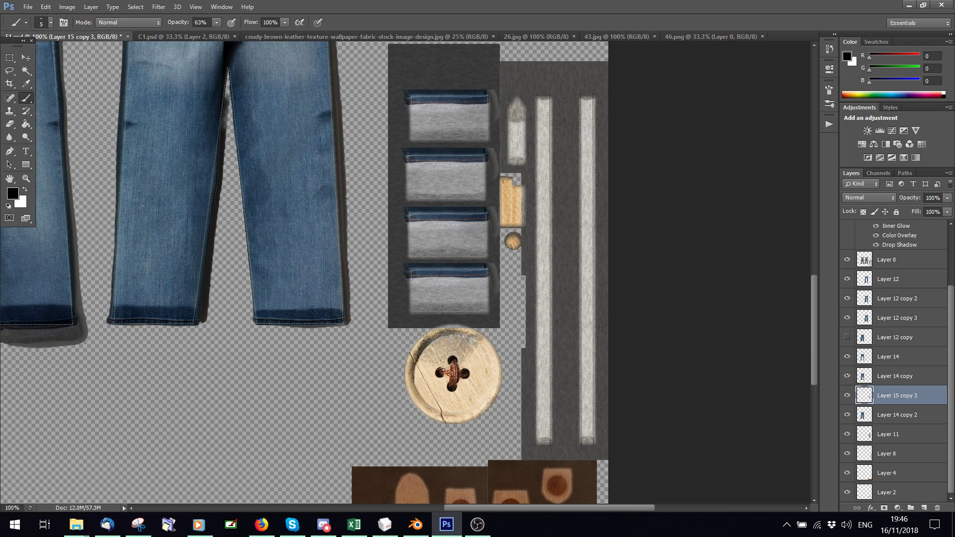
{"action": "left_click", "coordinate": [46, 7]}
{"action": "left_click", "coordinate": [75, 43]}
{"action": "left_click", "coordinate": [45, 7]}
{"action": "left_click", "coordinate": [347, 73]}
{"action": "left_click", "coordinate": [537, 444], "text": "shift"}
Step: Paint dashed black stitching around the edges of the small pointed suspender tab
{"action": "left_click", "coordinate": [196, 7]}
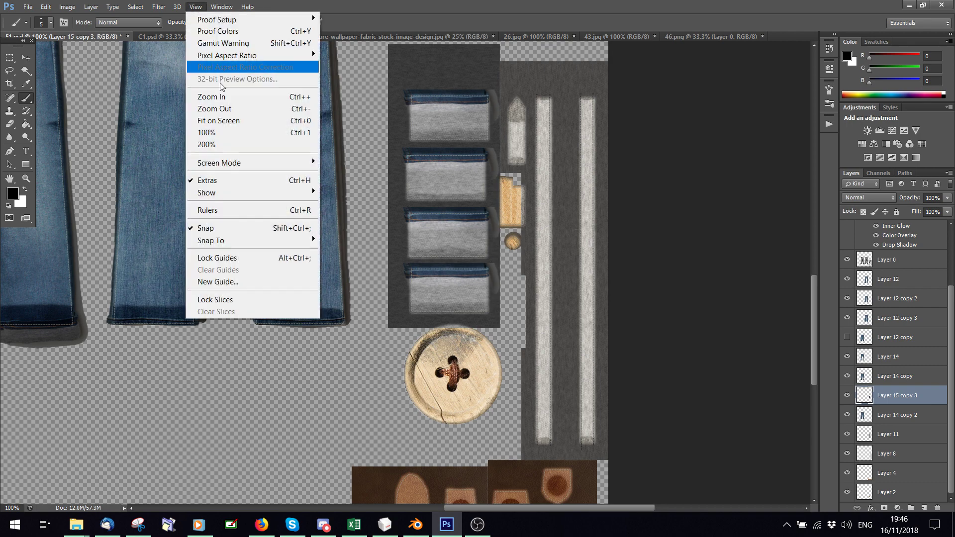
{"action": "left_click", "coordinate": [234, 144]}
{"action": "scroll", "coordinate": [667, 164], "scroll_direction": "up", "scroll_amount": 5}
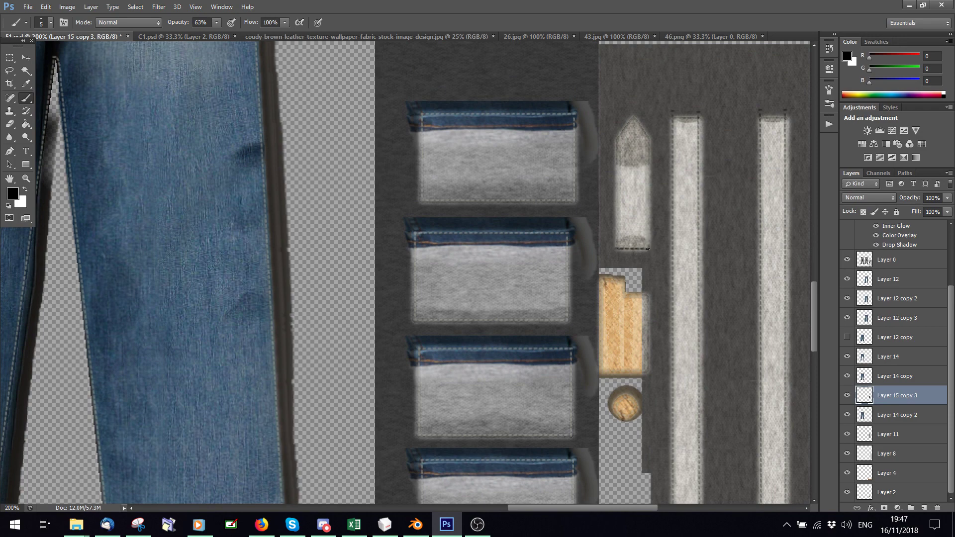
{"action": "left_click_drag", "start_coordinate": [649, 138], "coordinate": [649, 243]}
{"action": "left_click", "coordinate": [616, 247], "text": "shift"}
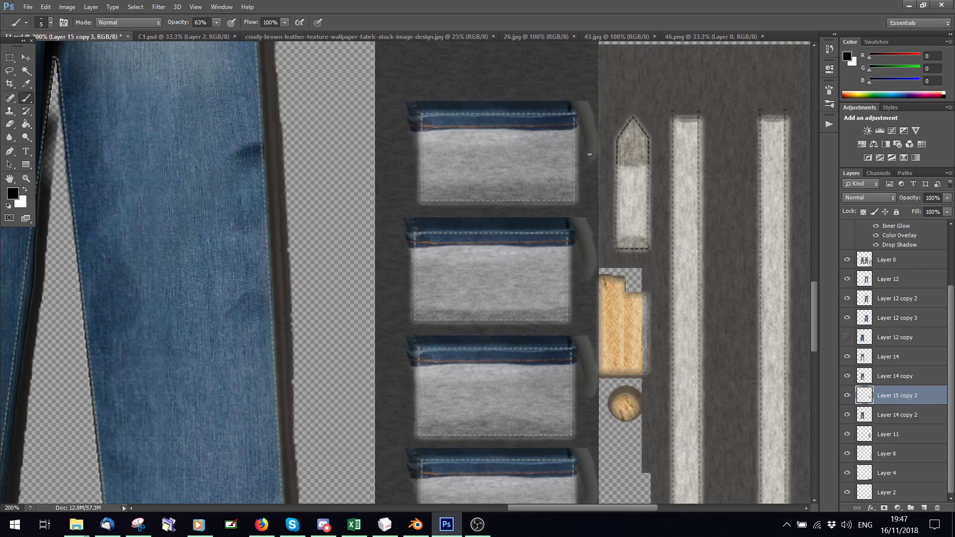
{"action": "scroll", "coordinate": [605, 134], "scroll_direction": "down", "scroll_amount": 2}
{"action": "scroll", "coordinate": [625, 102], "scroll_direction": "down", "scroll_amount": 3}
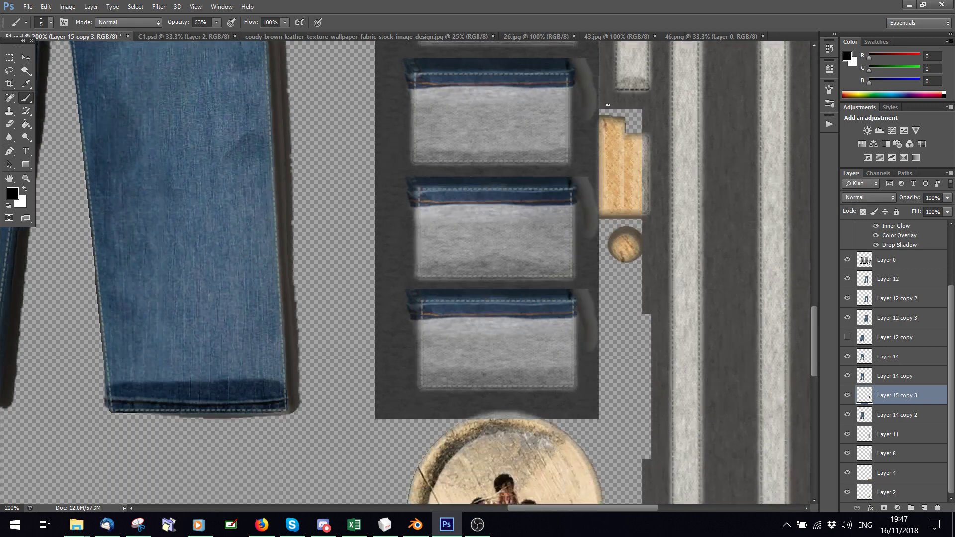
Step: Create a new empty layer above Layer 15 copy 3
{"action": "left_click", "coordinate": [195, 6]}
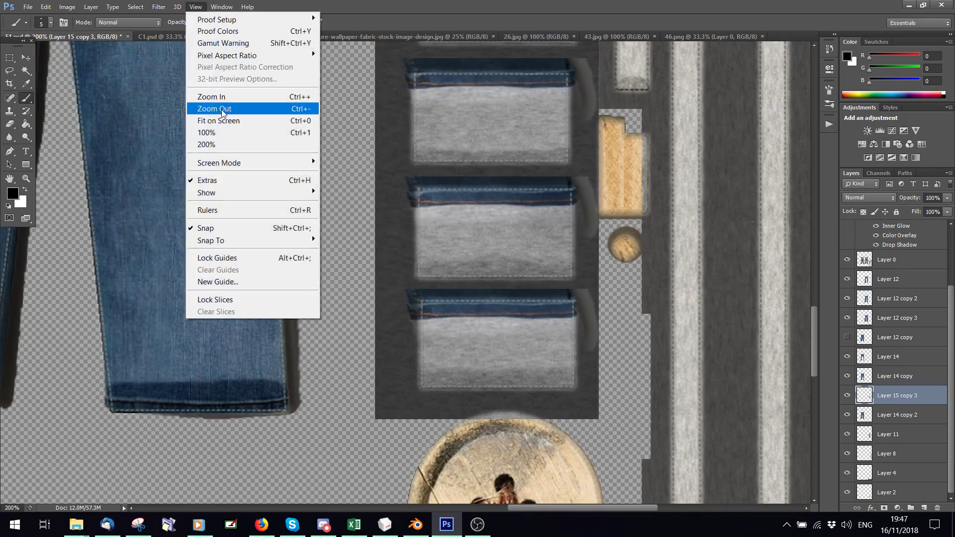
{"action": "left_click", "coordinate": [224, 122]}
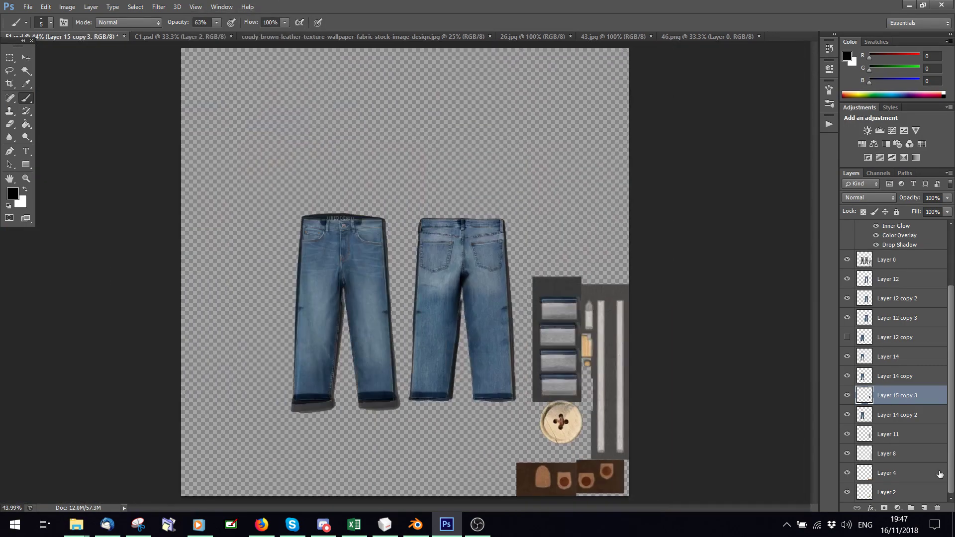
{"action": "left_click", "coordinate": [923, 508]}
Step: Add the horizontal text "Gruekids Hideout" in 53 pt Times New Roman across the suspender straps
{"action": "left_click", "coordinate": [195, 6]}
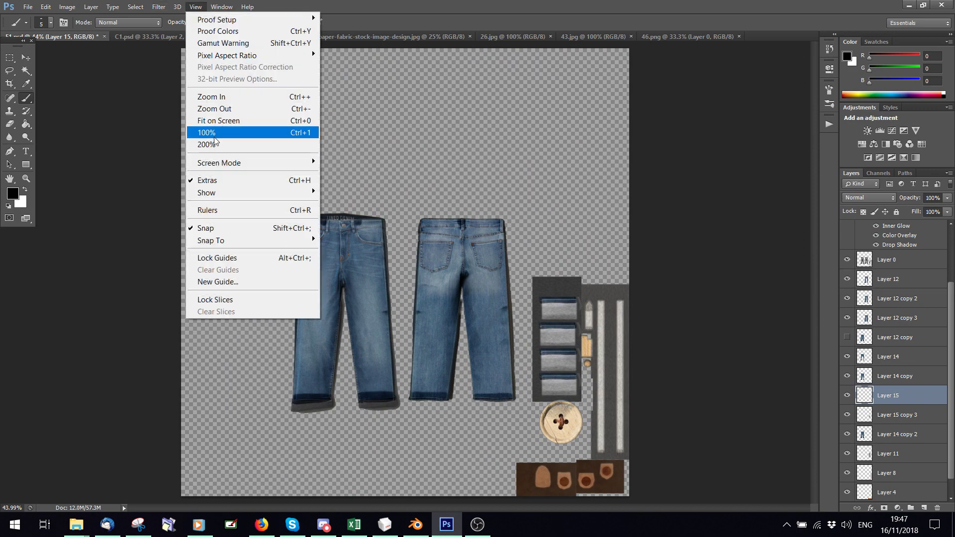
{"action": "left_click", "coordinate": [224, 132]}
{"action": "left_click_drag", "start_coordinate": [519, 509], "coordinate": [624, 508]}
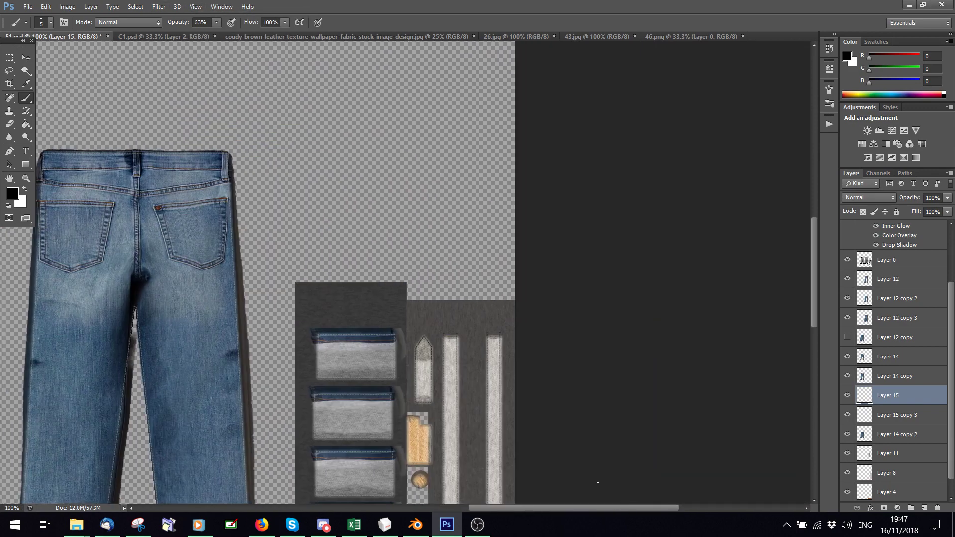
{"action": "scroll", "coordinate": [624, 509], "scroll_direction": "down", "scroll_amount": 5}
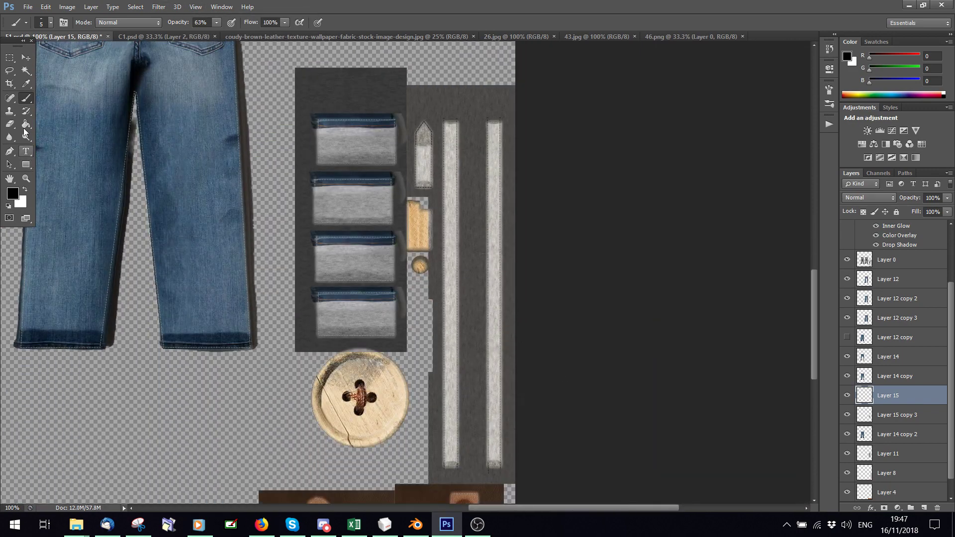
{"action": "left_click", "coordinate": [26, 151]}
{"action": "left_click", "coordinate": [447, 229]}
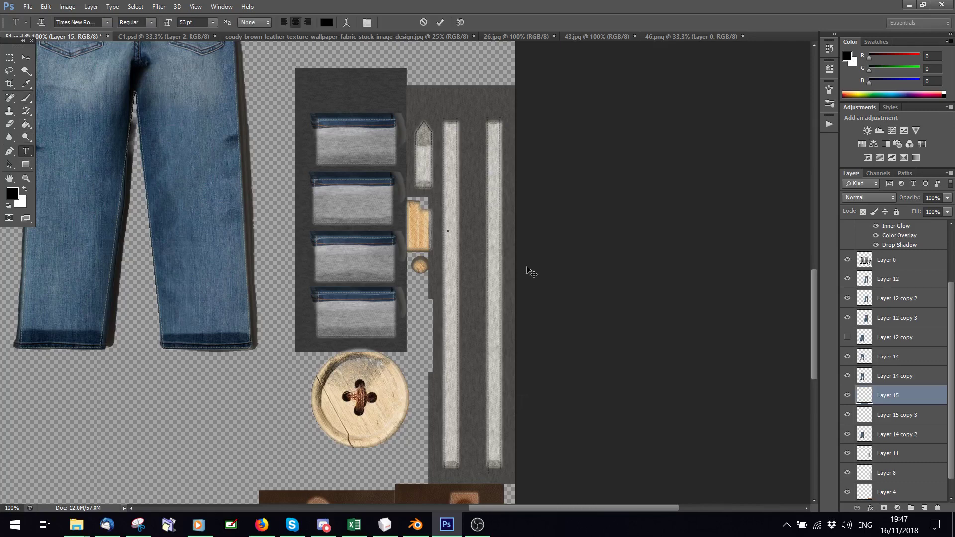
{"action": "type", "text": "Gr"}
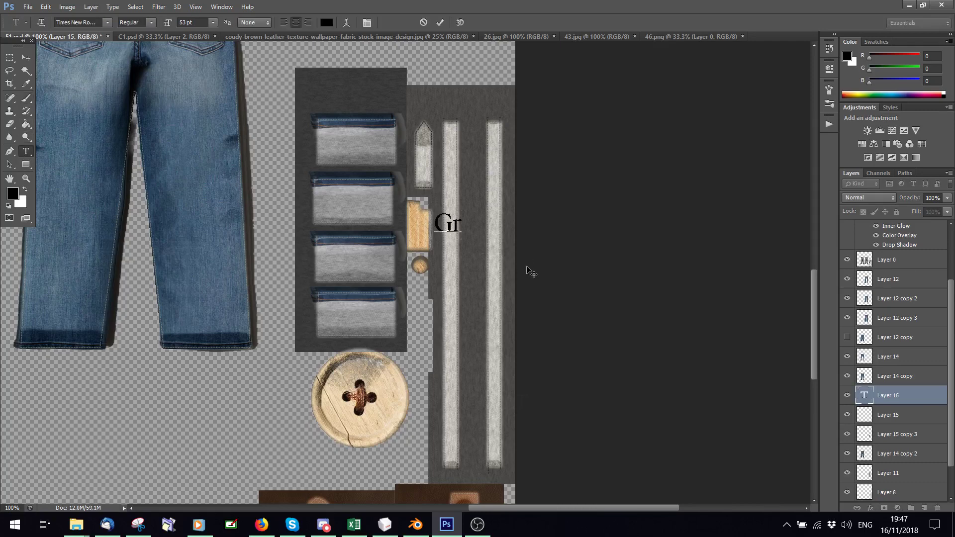
{"action": "type", "text": "ue"}
{"action": "type", "text": "kids Hideout"}
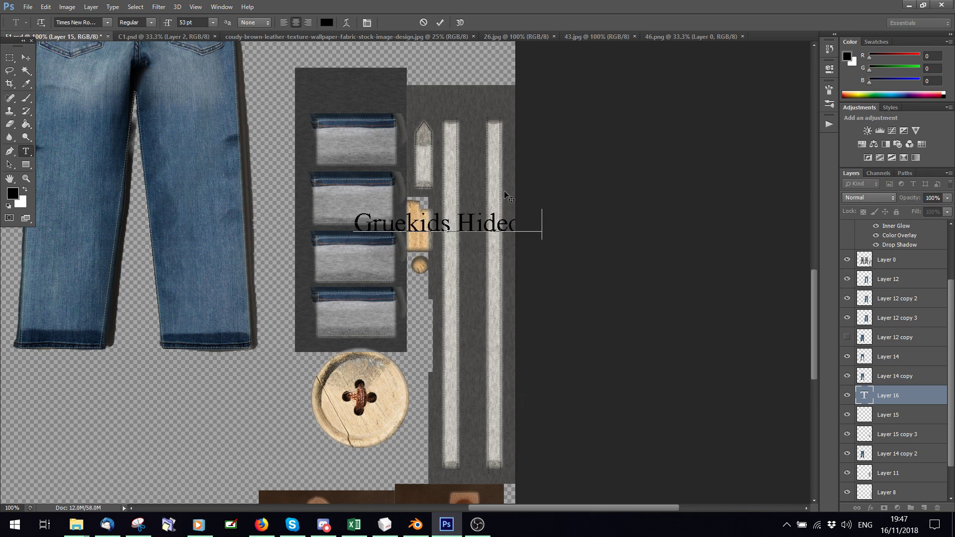
Step: Change the font of the "Gruekids Hideout" text to Foxhole and commit the text
{"action": "left_click_drag", "start_coordinate": [537, 219], "coordinate": [325, 214]}
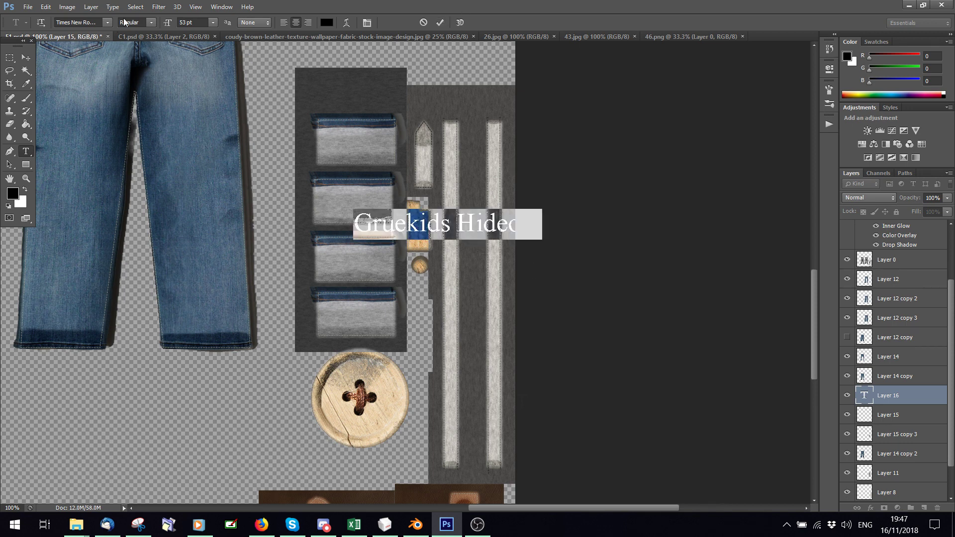
{"action": "left_click", "coordinate": [107, 22]}
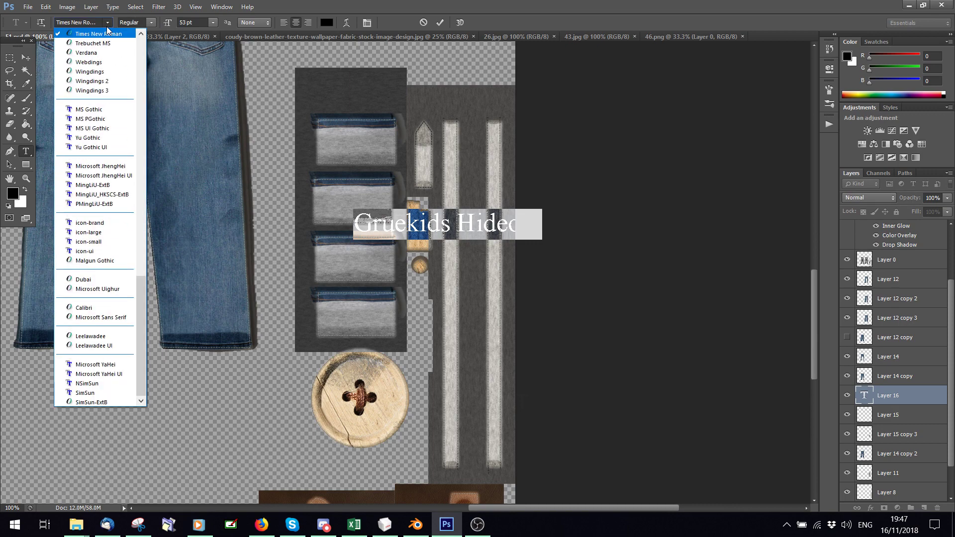
{"action": "left_click_drag", "start_coordinate": [145, 318], "coordinate": [145, 88]}
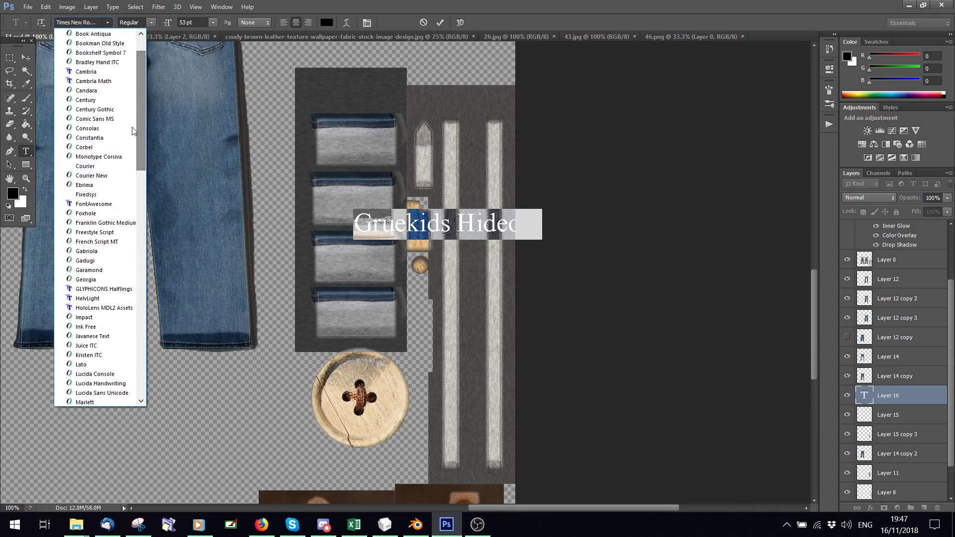
{"action": "left_click", "coordinate": [87, 212]}
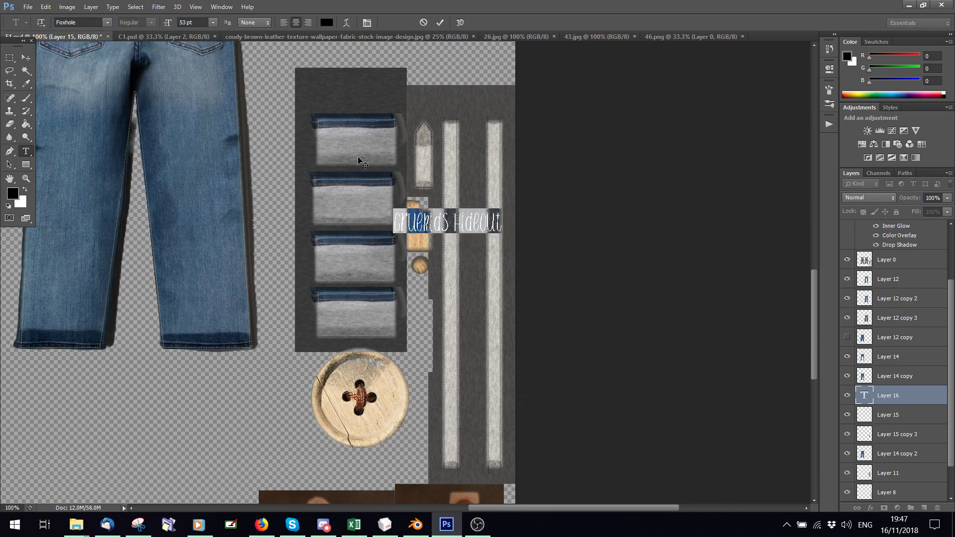
{"action": "left_click", "coordinate": [439, 23]}
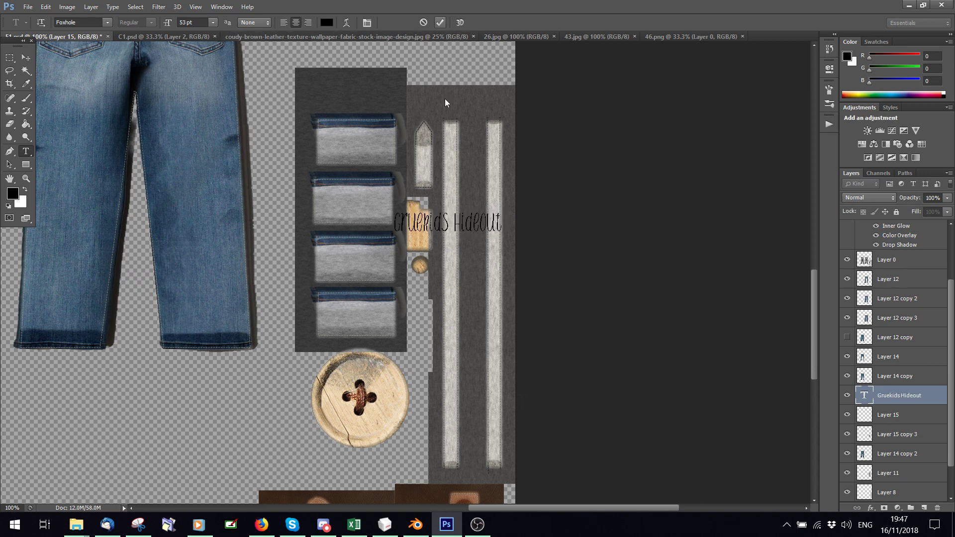
Step: Rotate the "Gruekids Hideout" text to -90° with Free Transform so it runs along the left strap
{"action": "key", "text": "ctrl+t"}
{"action": "left_click_drag", "start_coordinate": [435, 201], "coordinate": [401, 212], "text": "shift"}
{"action": "left_click", "coordinate": [266, 23]}
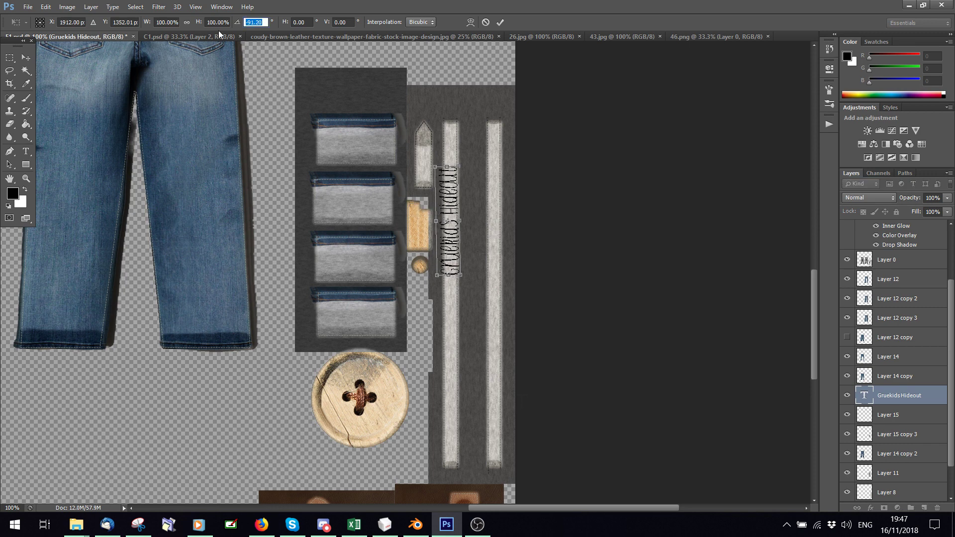
{"action": "type", "text": "-80"}
{"action": "key", "text": "BackSpace"}
{"action": "key", "text": "BackSpace"}
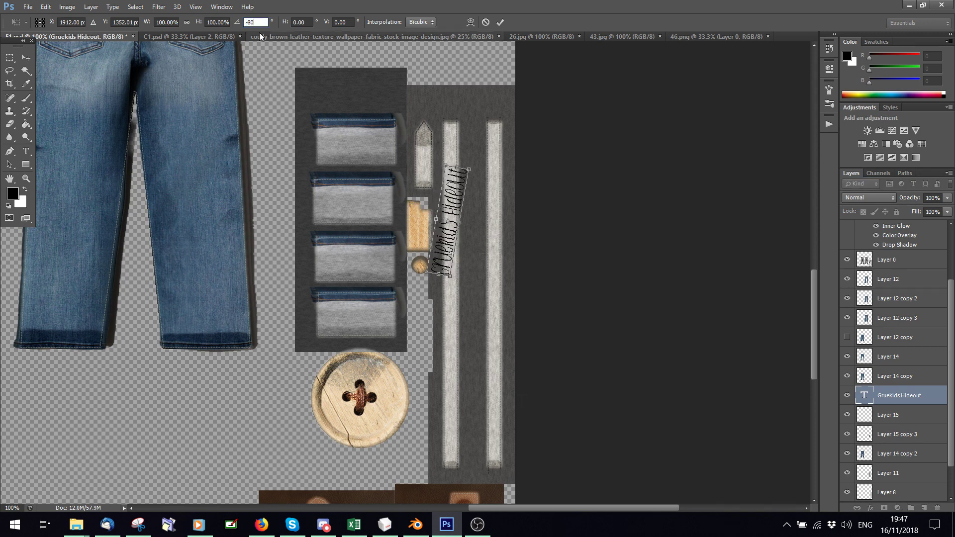
{"action": "type", "text": "90"}
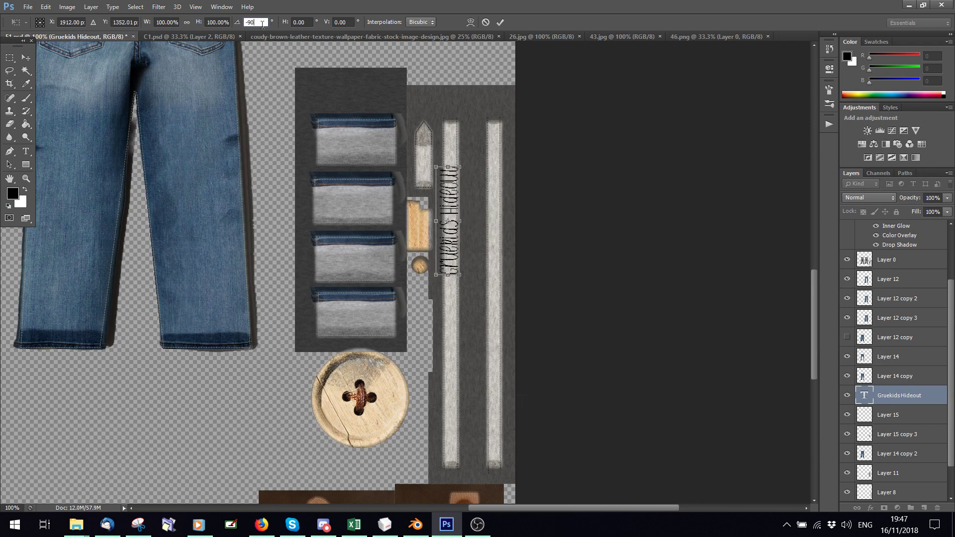
{"action": "left_click", "coordinate": [500, 22]}
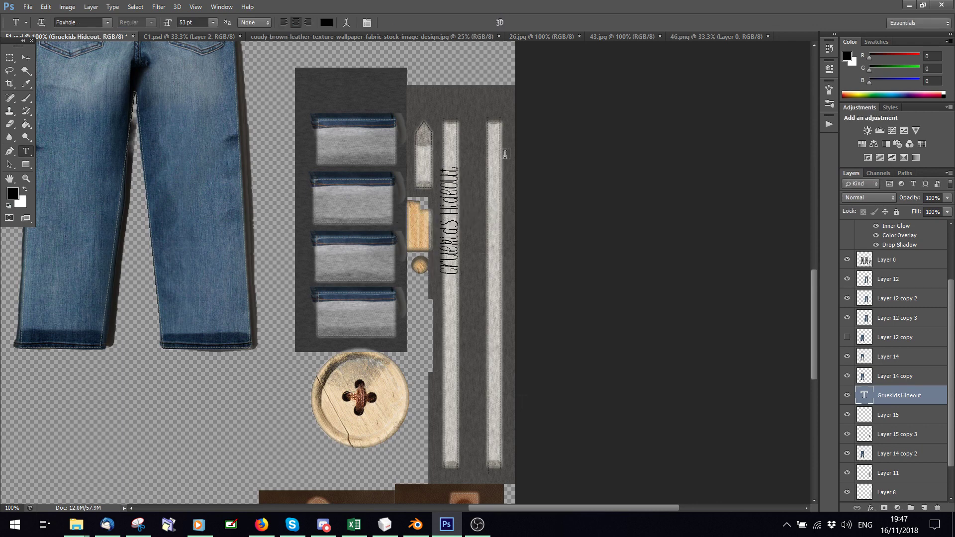
Step: Narrow the text to 37.40% width and place it at the lower end of the left suspender strap
{"action": "key", "text": "ctrl+t"}
{"action": "left_click_drag", "start_coordinate": [436, 222], "coordinate": [452, 442]}
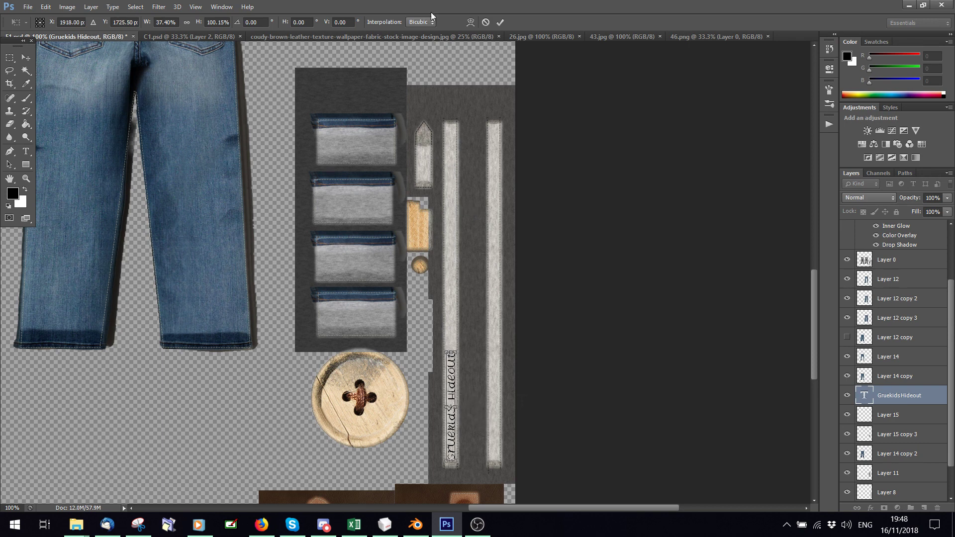
{"action": "left_click", "coordinate": [499, 22]}
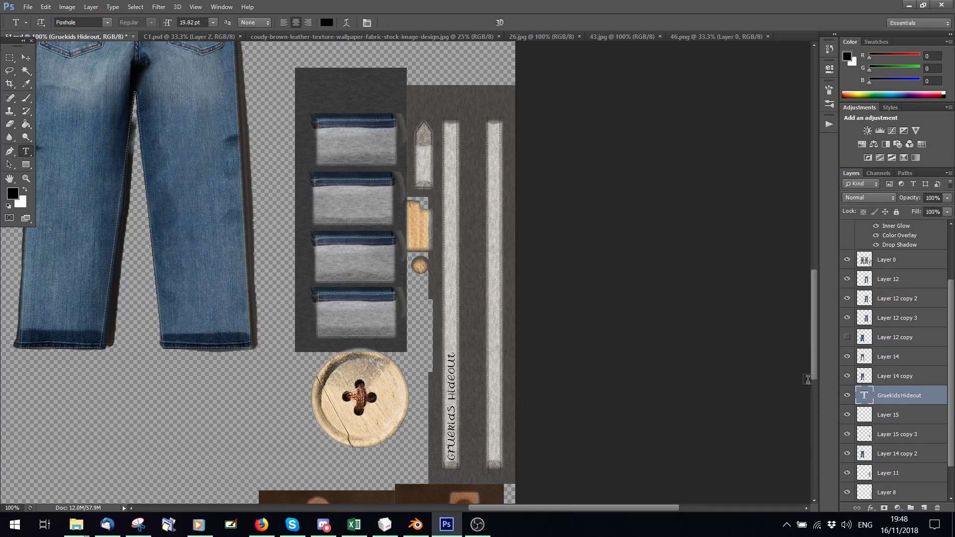
Step: Add a drop shadow to the "Gruekids Hideout" text with 0 px distance and a reduced shadow size
{"action": "left_click", "coordinate": [871, 507]}
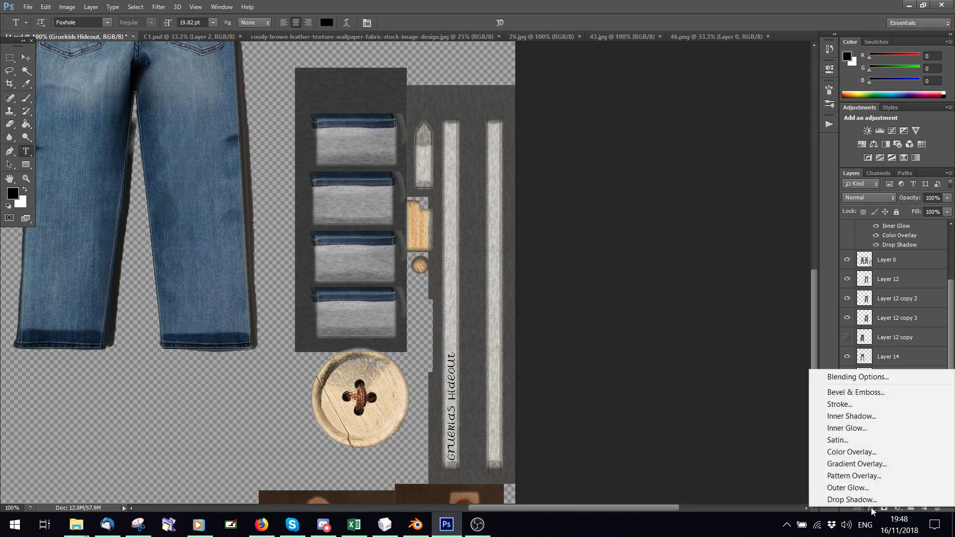
{"action": "left_click", "coordinate": [875, 500]}
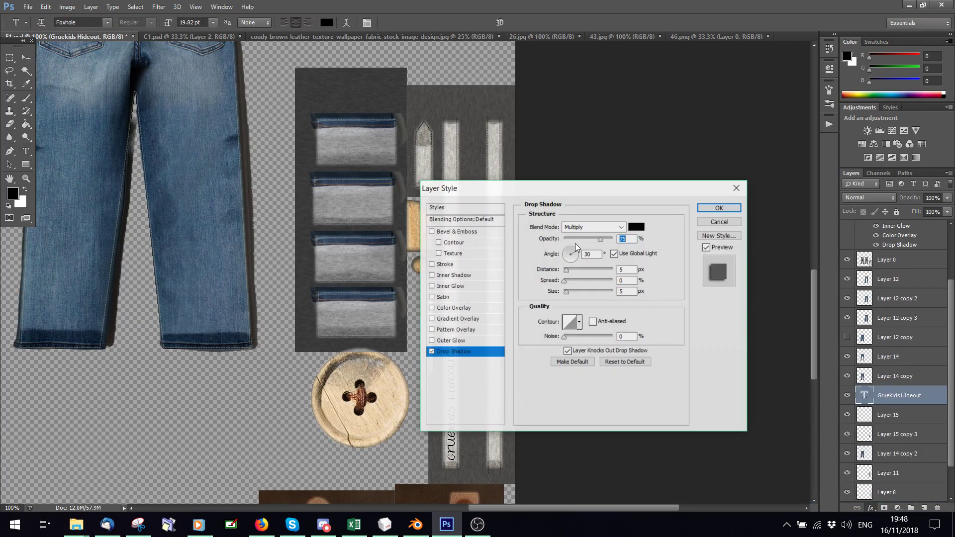
{"action": "left_click_drag", "start_coordinate": [527, 185], "coordinate": [413, 43]}
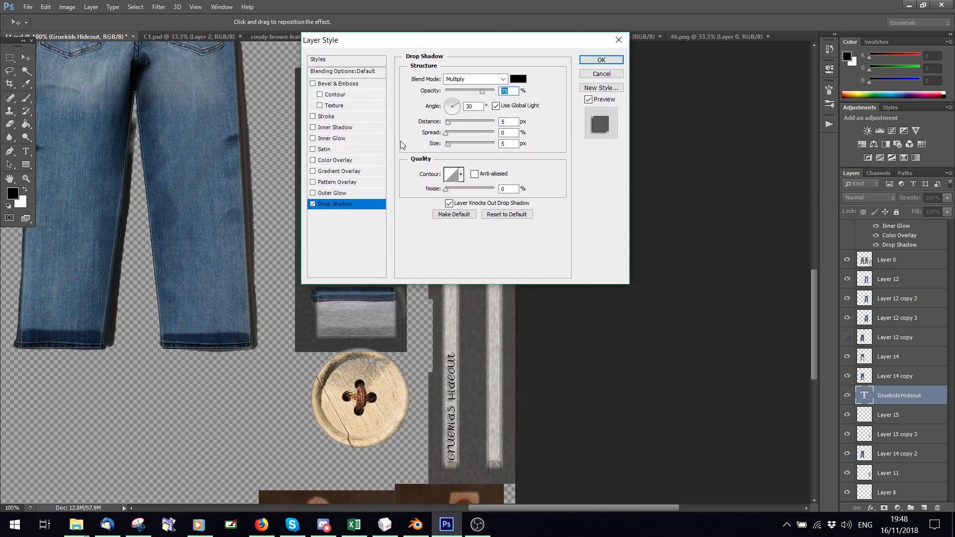
{"action": "left_click_drag", "start_coordinate": [447, 124], "coordinate": [448, 144]}
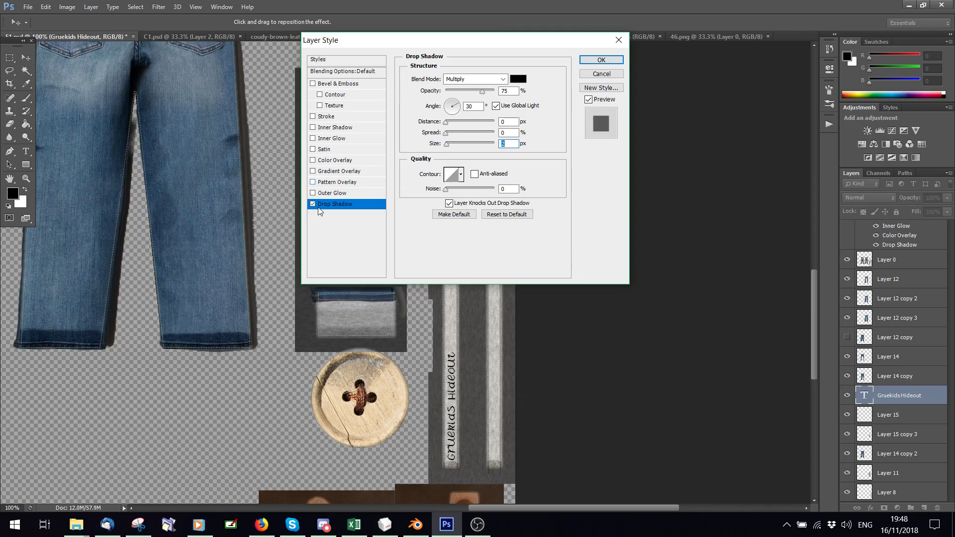
Step: Try the Outer Glow, Pattern Overlay, Gradient Overlay, Inner Shadow and Bevel & Emboss effects on the text one at a time
{"action": "left_click", "coordinate": [313, 193]}
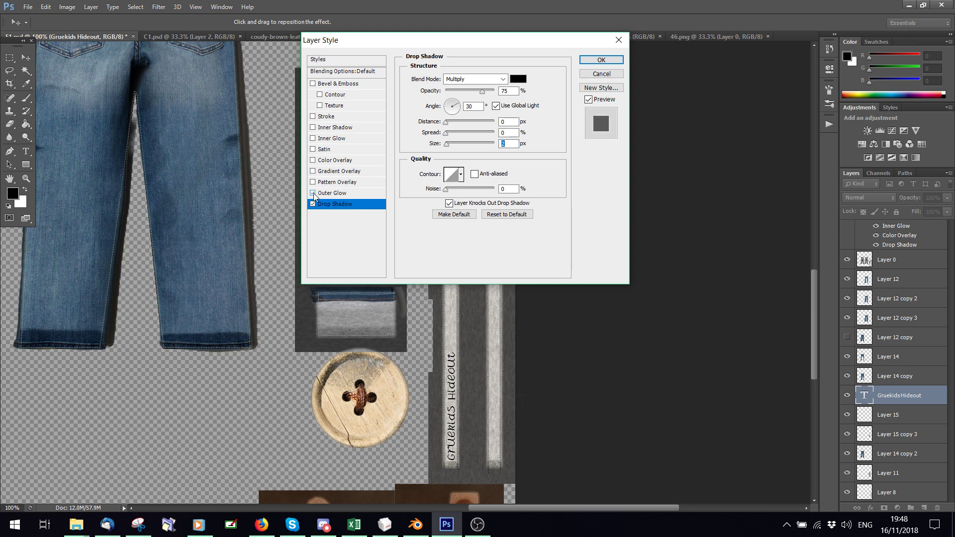
{"action": "left_click", "coordinate": [313, 193]}
{"action": "left_click", "coordinate": [313, 182]}
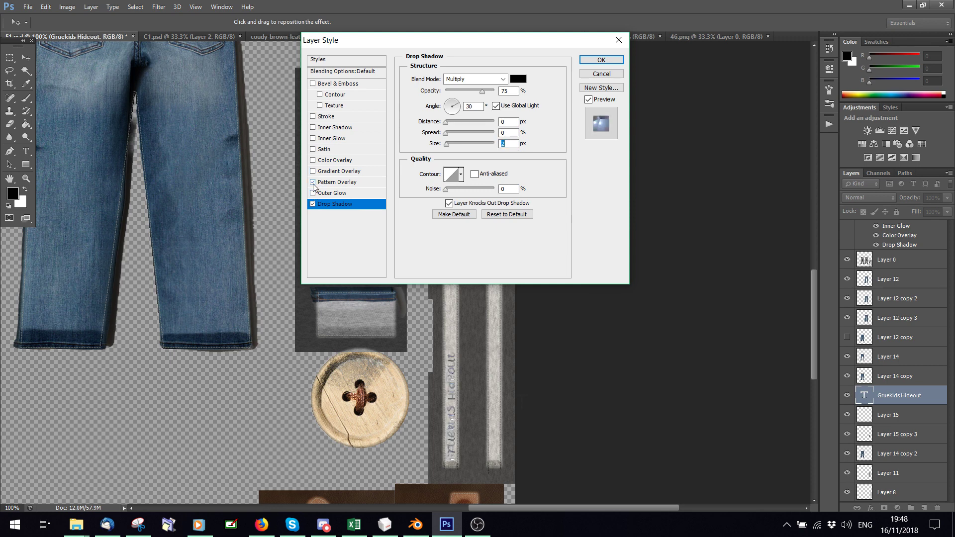
{"action": "left_click", "coordinate": [313, 182]}
{"action": "left_click", "coordinate": [313, 171]}
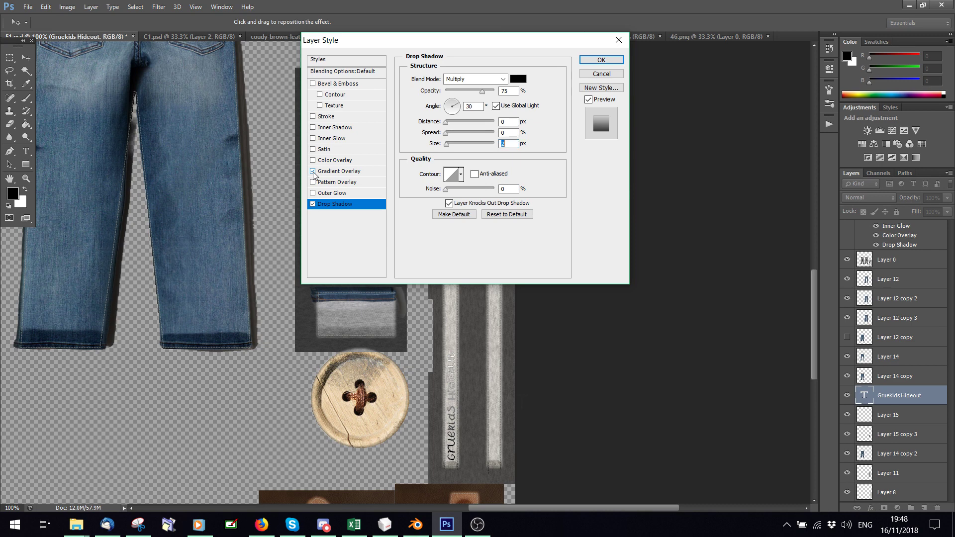
{"action": "left_click", "coordinate": [313, 171]}
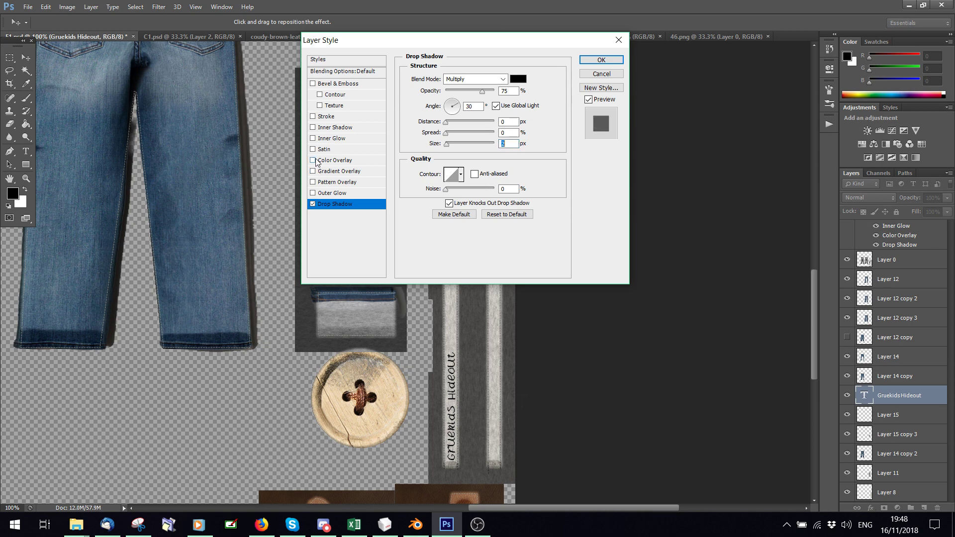
{"action": "left_click", "coordinate": [313, 128]}
{"action": "left_click", "coordinate": [312, 128]}
{"action": "left_click", "coordinate": [313, 84]}
{"action": "left_click", "coordinate": [313, 84]}
Step: Apply the drop shadow style and lower the text layer's fill to 66%
{"action": "left_click", "coordinate": [601, 60]}
{"action": "left_click", "coordinate": [947, 211]}
{"action": "left_click_drag", "start_coordinate": [947, 223], "coordinate": [933, 225]}
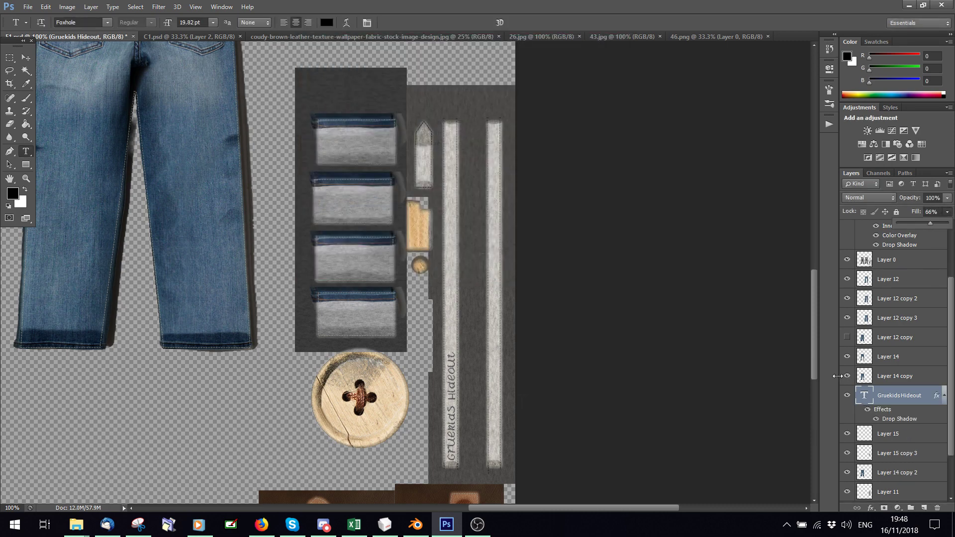
{"action": "right_click", "coordinate": [898, 397]}
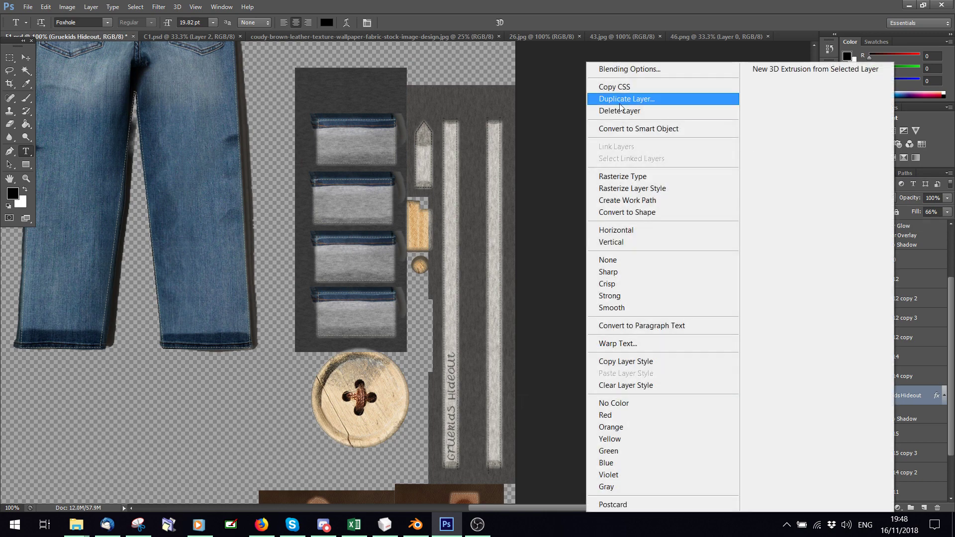
{"action": "left_click", "coordinate": [619, 99]}
{"action": "left_click", "coordinate": [564, 163]}
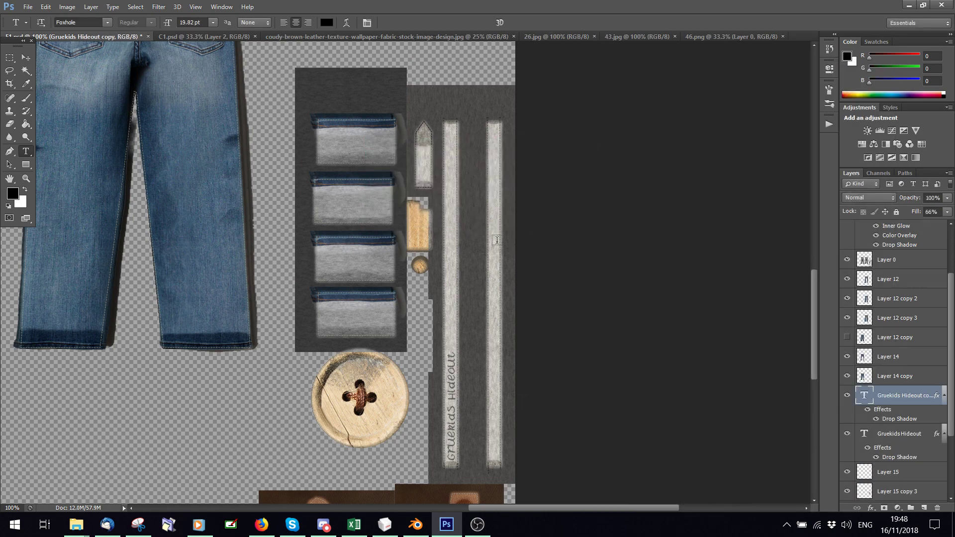
{"action": "key", "text": "ctrl+z"}
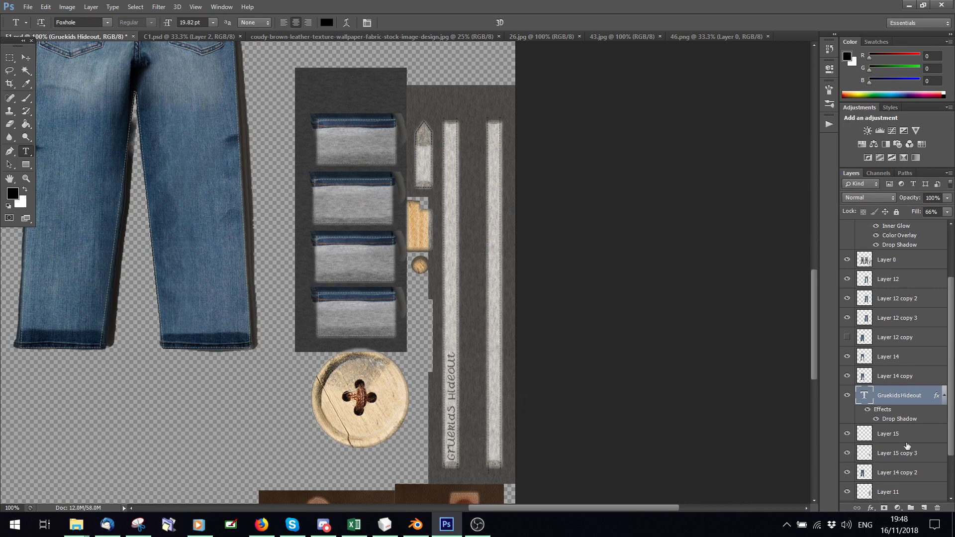
Step: Extend the strap text to "Gruekids Hideout" repeated three times, separated by spaces, and commit the edit
{"action": "left_click", "coordinate": [449, 358]}
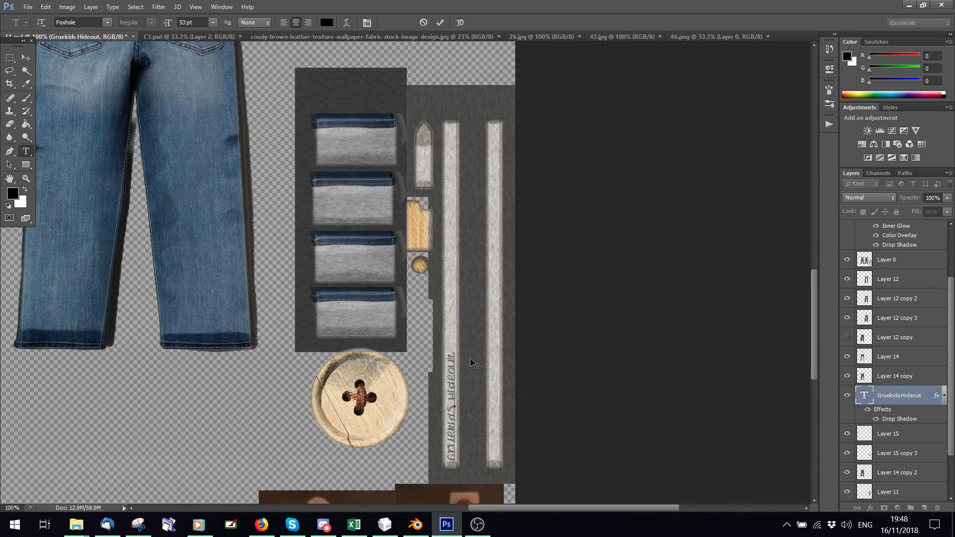
{"action": "key", "text": "ctrl+Down"}
{"action": "key", "text": "ctrl+Down"}
{"action": "key", "text": "ctrl+Down"}
{"action": "key", "text": "ctrl+Down"}
{"action": "key", "text": "ctrl+Down"}
{"action": "key", "text": "ctrl+Down"}
{"action": "key", "text": "ctrl+Down"}
{"action": "key", "text": "ctrl+Down"}
{"action": "key", "text": "ctrl+Down"}
{"action": "key", "text": "ctrl+Down"}
{"action": "key", "text": "ctrl+Down"}
{"action": "key", "text": "ctrl+Down"}
{"action": "key", "text": "ctrl+Down"}
{"action": "key", "text": "ctrl+Down"}
{"action": "key", "text": "ctrl+Down"}
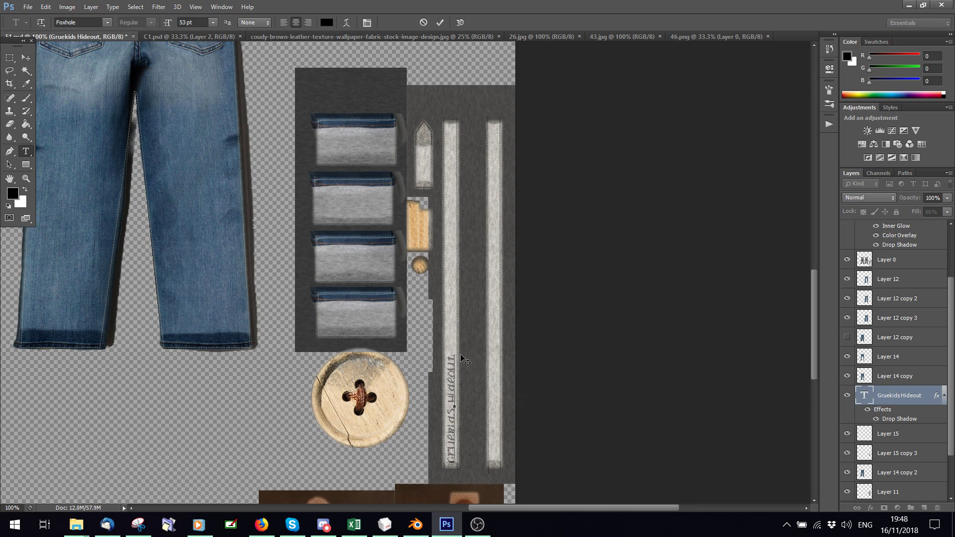
{"action": "key", "text": "ctrl+Down"}
{"action": "key", "text": "ctrl+Down"}
{"action": "key", "text": "ctrl+Down"}
{"action": "key", "text": "ctrl+Down"}
{"action": "key", "text": "ctrl+Down"}
{"action": "key", "text": "ctrl+Down"}
{"action": "key", "text": "ctrl+Down"}
{"action": "key", "text": "ctrl+Down"}
{"action": "key", "text": "ctrl+Down"}
{"action": "key", "text": "ctrl+Down"}
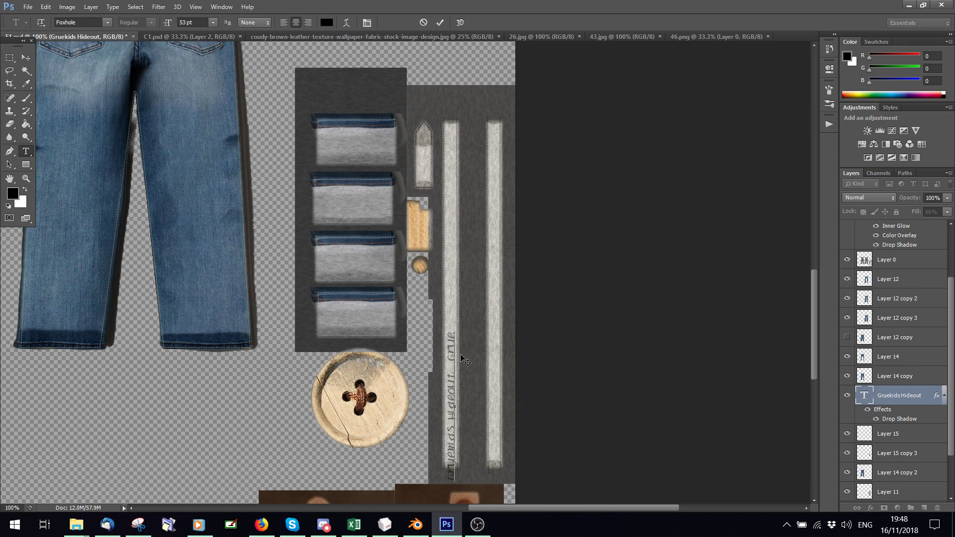
{"action": "key", "text": "ctrl+Down"}
{"action": "key", "text": "ctrl+Down"}
{"action": "key", "text": "ctrl+Down"}
{"action": "key", "text": "ctrl+Down"}
{"action": "key", "text": "ctrl+Down"}
{"action": "key", "text": "ctrl+Down"}
{"action": "key", "text": "ctrl+Down"}
{"action": "key", "text": "ctrl+Down"}
{"action": "key", "text": "ctrl+Down"}
{"action": "key", "text": "ctrl+Down"}
{"action": "key", "text": "ctrl+Down"}
{"action": "key", "text": "ctrl+Down"}
{"action": "key", "text": "ctrl+Down"}
{"action": "key", "text": "ctrl+Down"}
{"action": "key", "text": "ctrl+Down"}
{"action": "key", "text": "ctrl+Down"}
{"action": "key", "text": "ctrl+Down"}
{"action": "key", "text": "ctrl+Down"}
{"action": "key", "text": "ctrl+Down"}
{"action": "key", "text": "ctrl+Down"}
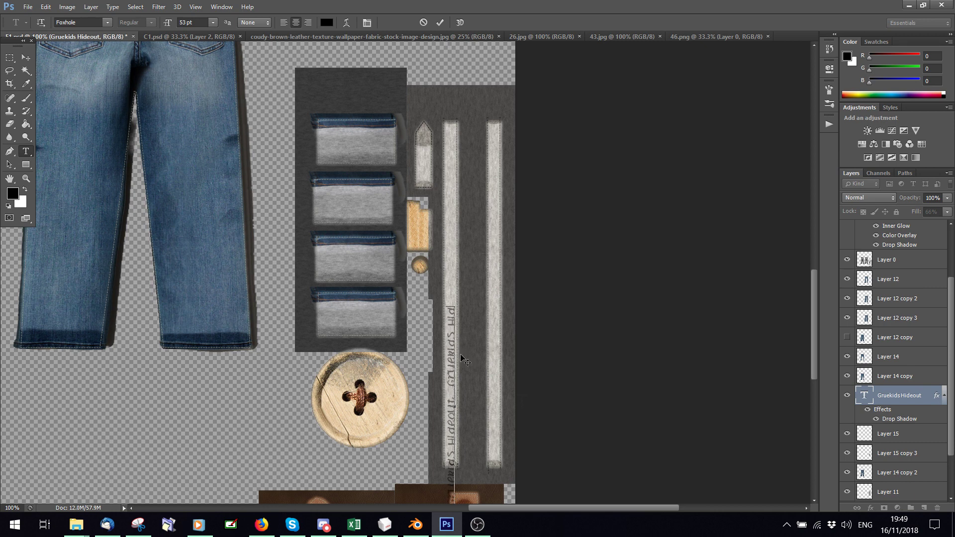
{"action": "key", "text": "ctrl+Down"}
{"action": "key", "text": "ctrl+Down"}
{"action": "key", "text": "ctrl+Down"}
{"action": "key", "text": "ctrl+Down"}
{"action": "key", "text": "ctrl+Down"}
{"action": "key", "text": "ctrl+Down"}
{"action": "key", "text": "ctrl+Down"}
{"action": "key", "text": "ctrl+Down"}
{"action": "key", "text": "ctrl+Down"}
{"action": "key", "text": "ctrl+Down"}
{"action": "key", "text": "ctrl+Down"}
{"action": "key", "text": "ctrl+Down"}
{"action": "key", "text": "ctrl+Down"}
{"action": "key", "text": "ctrl+Down"}
{"action": "key", "text": "ctrl+Down"}
{"action": "key", "text": "ctrl+Down"}
{"action": "key", "text": "ctrl+Down"}
{"action": "key", "text": "ctrl+Down"}
{"action": "key", "text": "ctrl+Down"}
{"action": "key", "text": "ctrl+Down"}
{"action": "key", "text": "ctrl+Down"}
{"action": "key", "text": "ctrl+Down"}
{"action": "key", "text": "ctrl+Down"}
{"action": "key", "text": "ctrl+Down"}
{"action": "key", "text": "ctrl+Down"}
{"action": "key", "text": "ctrl+Down"}
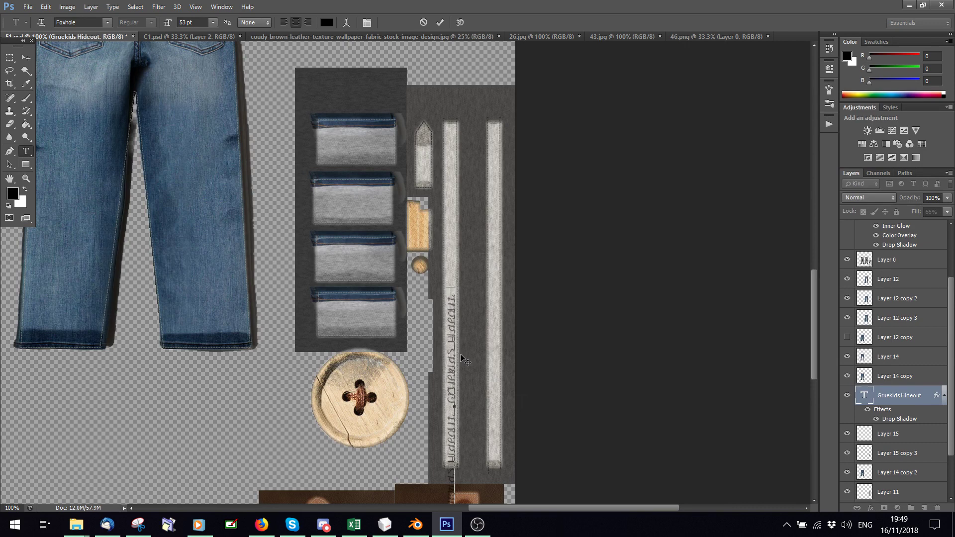
{"action": "key", "text": "ctrl+Down"}
{"action": "key", "text": "ctrl+Down"}
{"action": "key", "text": "ctrl+Down"}
{"action": "key", "text": "ctrl+Down"}
{"action": "key", "text": "ctrl+Down"}
{"action": "key", "text": "ctrl+Down"}
{"action": "key", "text": "ctrl+Down"}
{"action": "key", "text": "ctrl+Down"}
{"action": "key", "text": "ctrl+Down"}
{"action": "key", "text": "ctrl+Down"}
{"action": "key", "text": "ctrl+Down"}
{"action": "key", "text": "ctrl+Down"}
{"action": "key", "text": "ctrl+Down"}
{"action": "key", "text": "ctrl+Down"}
{"action": "key", "text": "ctrl+Down"}
{"action": "key", "text": "ctrl+Down"}
{"action": "key", "text": "ctrl+Down"}
{"action": "key", "text": "ctrl+Down"}
{"action": "key", "text": "ctrl+Down"}
{"action": "key", "text": "ctrl+Down"}
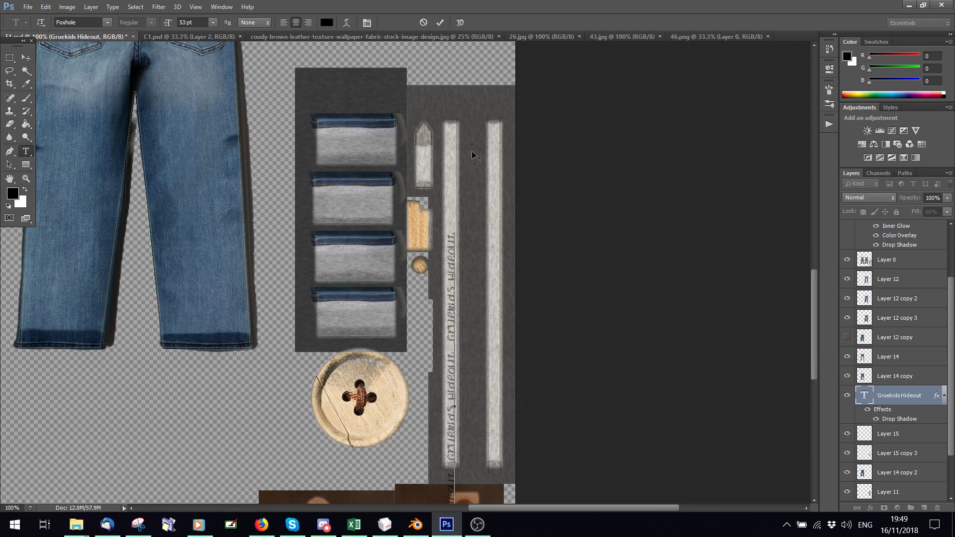
{"action": "left_click", "coordinate": [440, 22]}
Step: Move the repeated lettering upward with Free Transform so it runs the full length of the left suspender strap
{"action": "key", "text": "ctrl+t"}
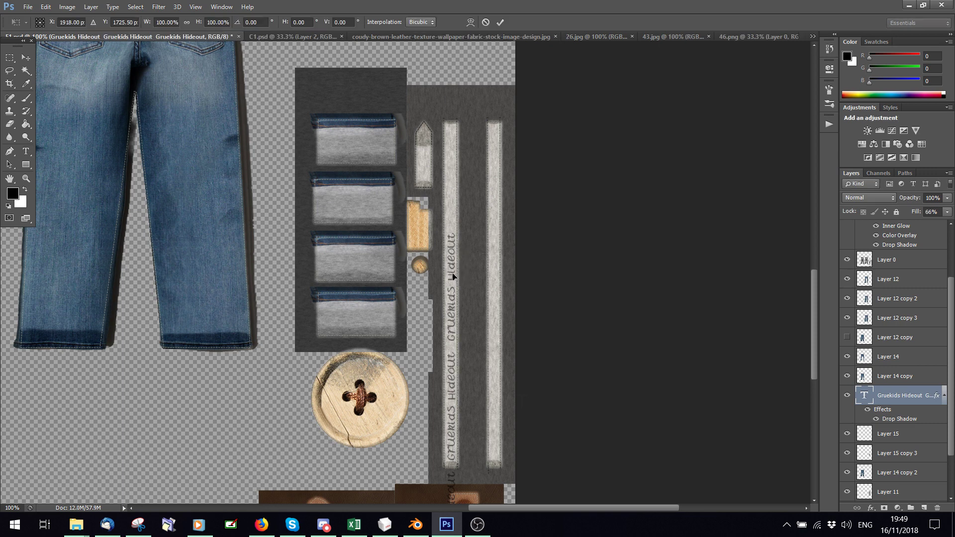
{"action": "left_click_drag", "start_coordinate": [458, 269], "coordinate": [452, 157]}
{"action": "left_click", "coordinate": [500, 22]}
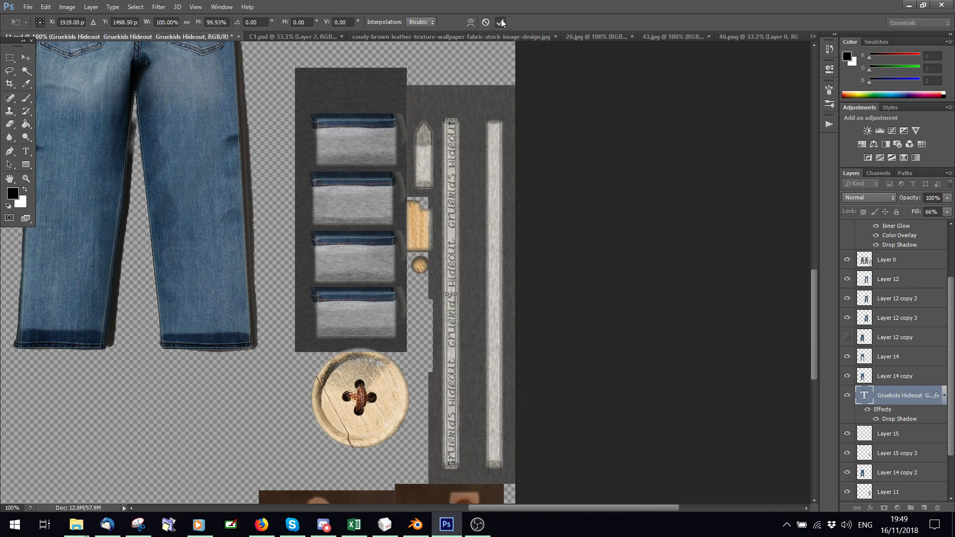
Step: Duplicate the repeated lettering layer and center the copy along the right suspender strap with Free Transform
{"action": "left_click", "coordinate": [27, 60]}
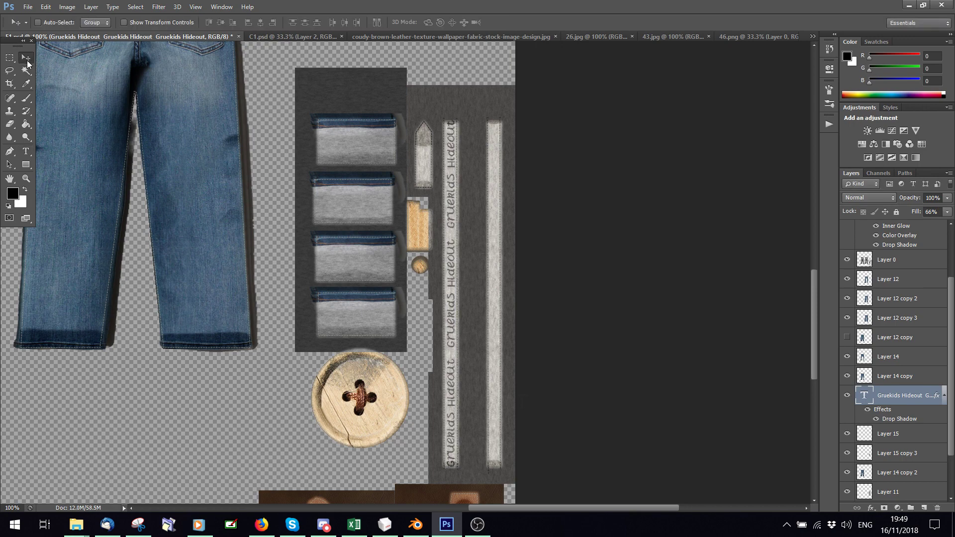
{"action": "right_click", "coordinate": [904, 395]}
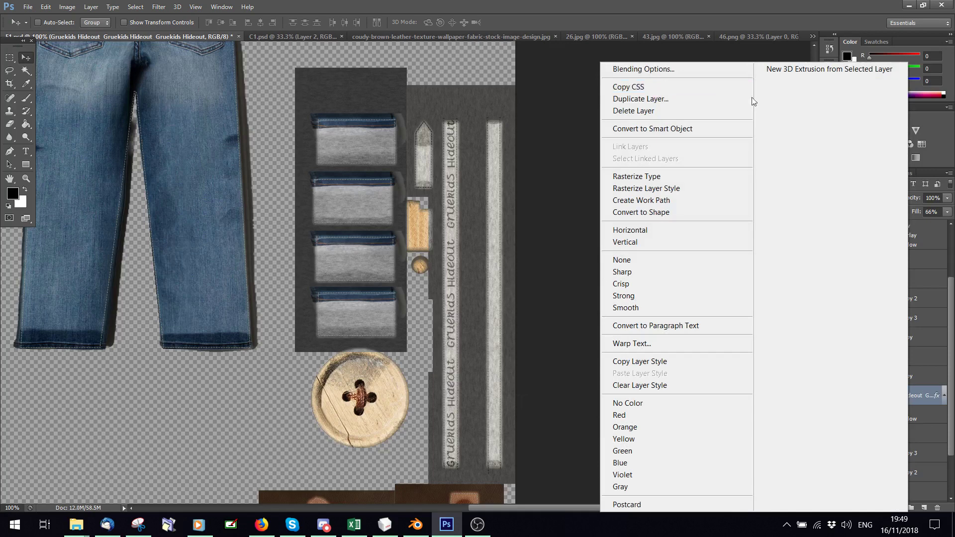
{"action": "left_click", "coordinate": [661, 99]}
{"action": "left_click", "coordinate": [563, 165]}
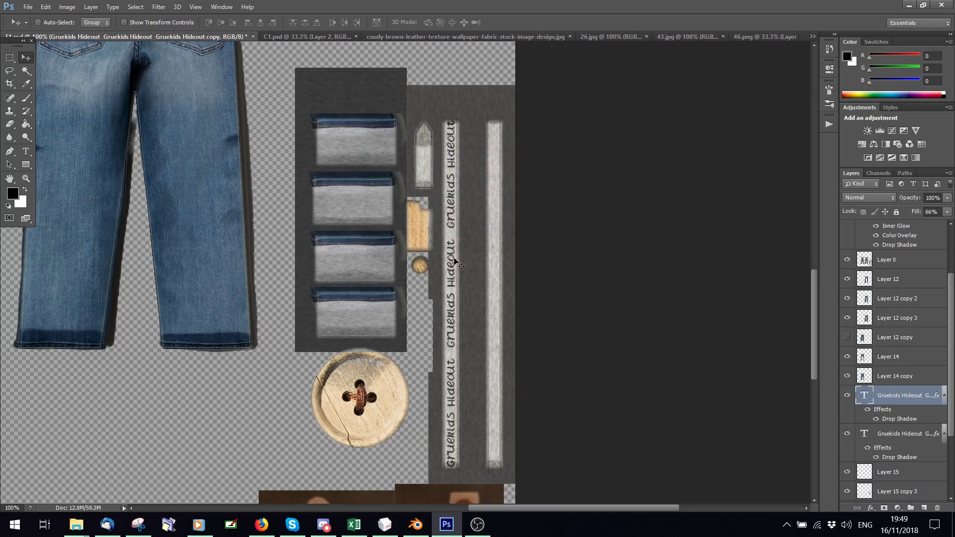
{"action": "key", "text": "ctrl+t"}
{"action": "left_click_drag", "start_coordinate": [453, 267], "coordinate": [497, 267]}
{"action": "key", "text": "Left"}
{"action": "key", "text": "Left"}
{"action": "key", "text": "Left"}
{"action": "key", "text": "Left"}
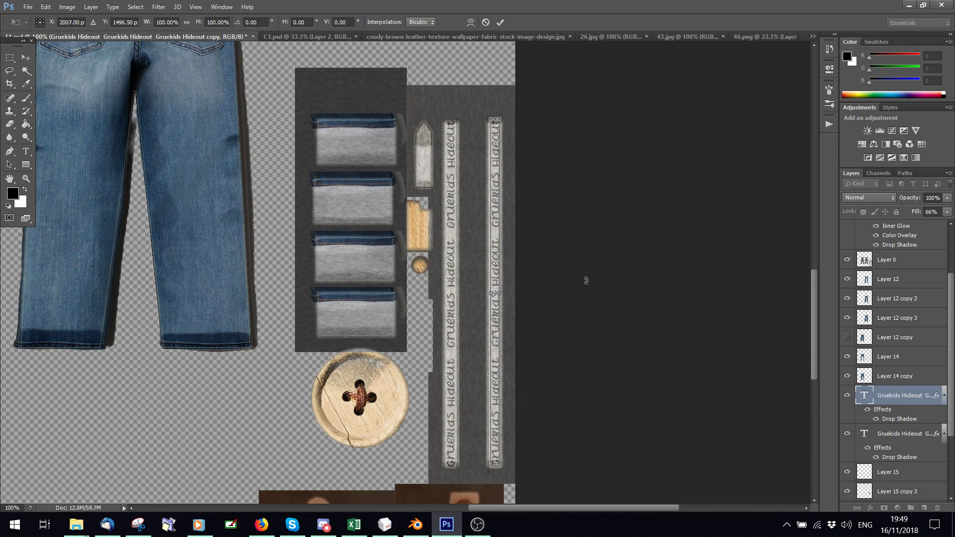
{"action": "left_click", "coordinate": [500, 22]}
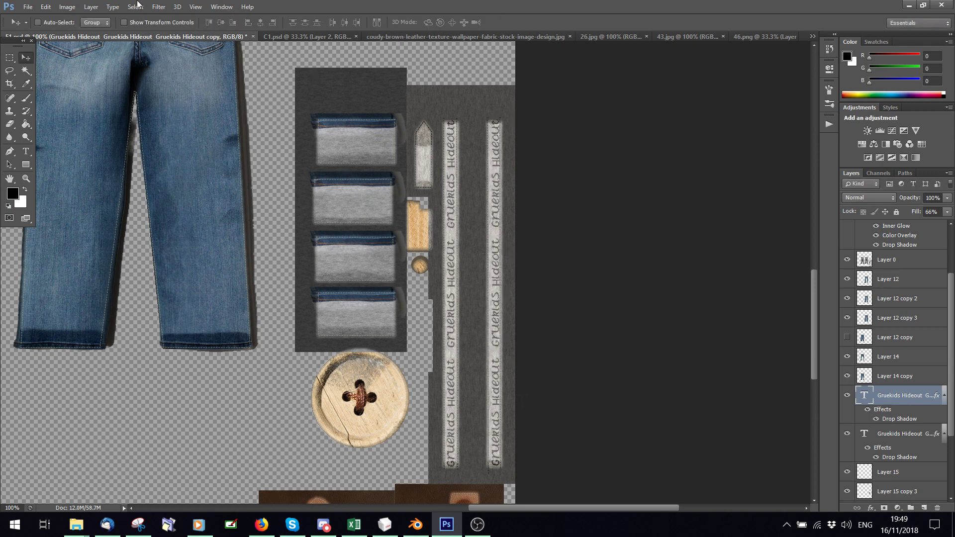
Step: Save the pants texture document with the new strap lettering
{"action": "left_click", "coordinate": [27, 7]}
{"action": "left_click", "coordinate": [40, 143]}
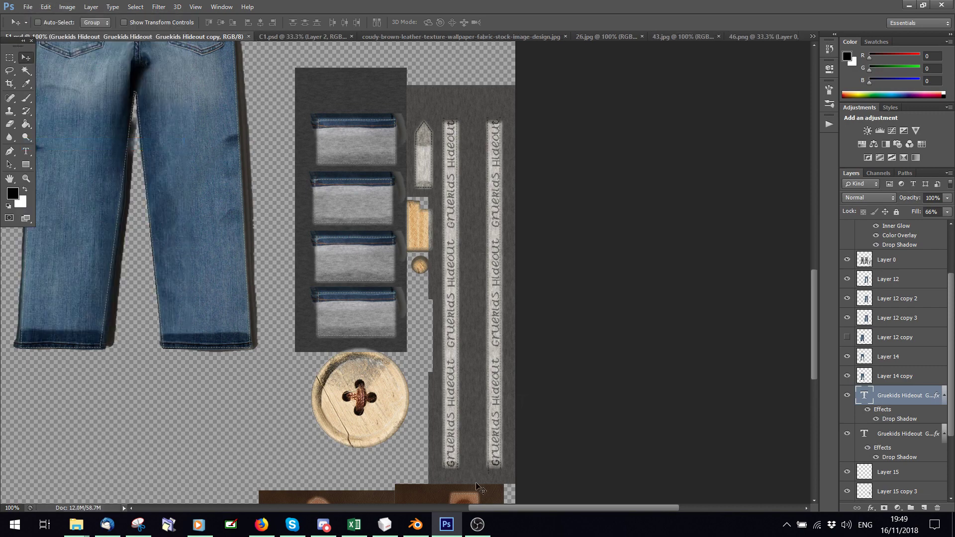
Step: Switch to Blender and examine the textured pants and suspenders from the front, back and side in Rendered viewport shading
{"action": "left_click", "coordinate": [418, 523]}
{"action": "left_click", "coordinate": [232, 454]}
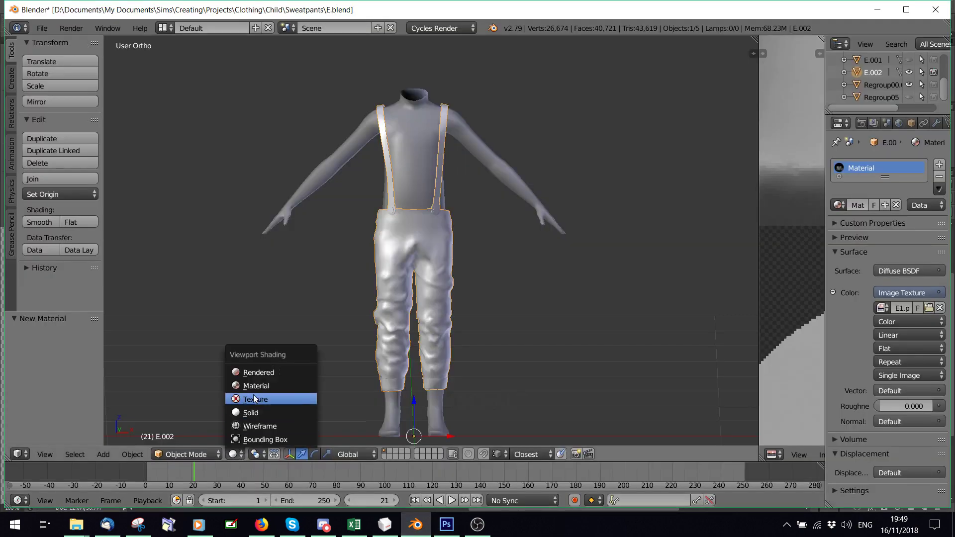
{"action": "left_click", "coordinate": [246, 398]}
{"action": "left_click", "coordinate": [232, 454]}
{"action": "left_click", "coordinate": [246, 370]}
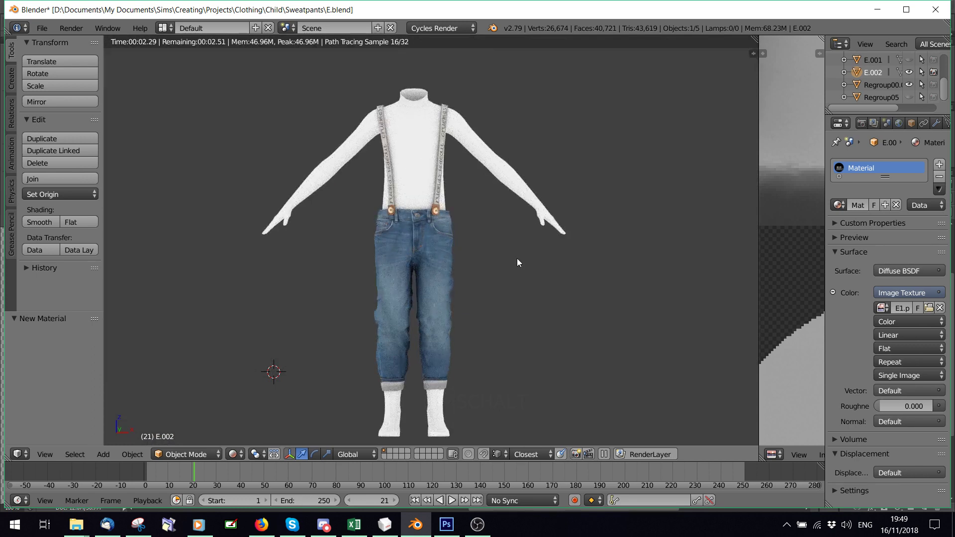
{"action": "middle_click_drag", "start_coordinate": [517, 263], "coordinate": [318, 245]}
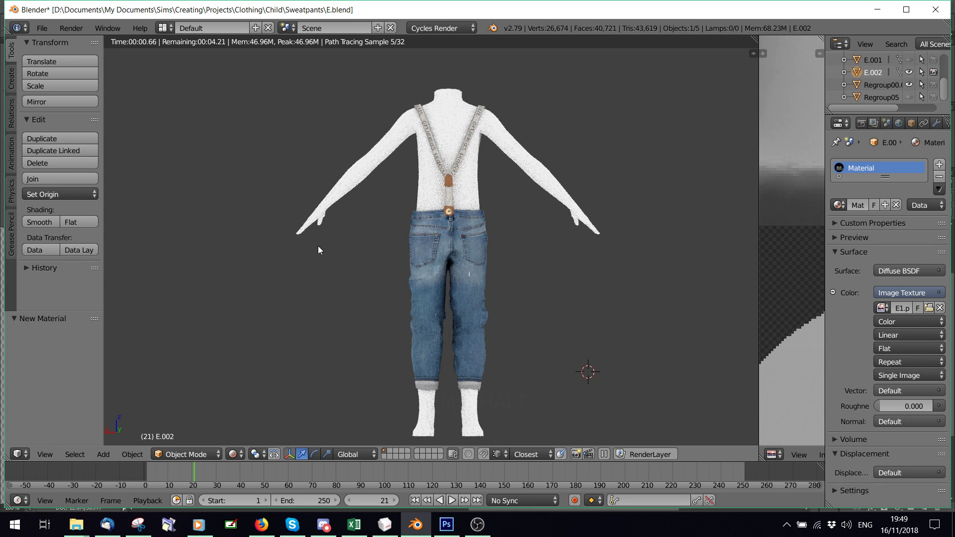
{"action": "middle_click_drag", "start_coordinate": [318, 246], "coordinate": [462, 330]}
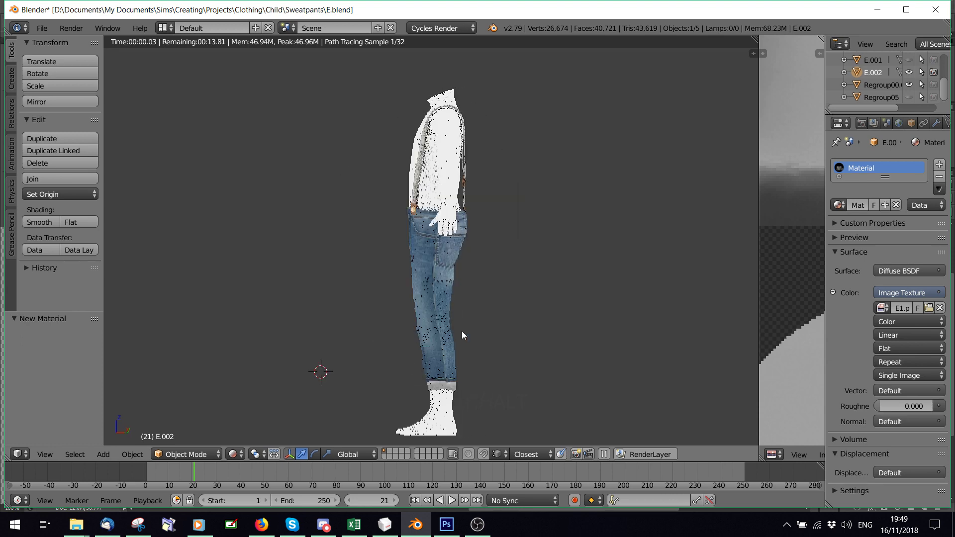
{"action": "key", "text": "KP_1"}
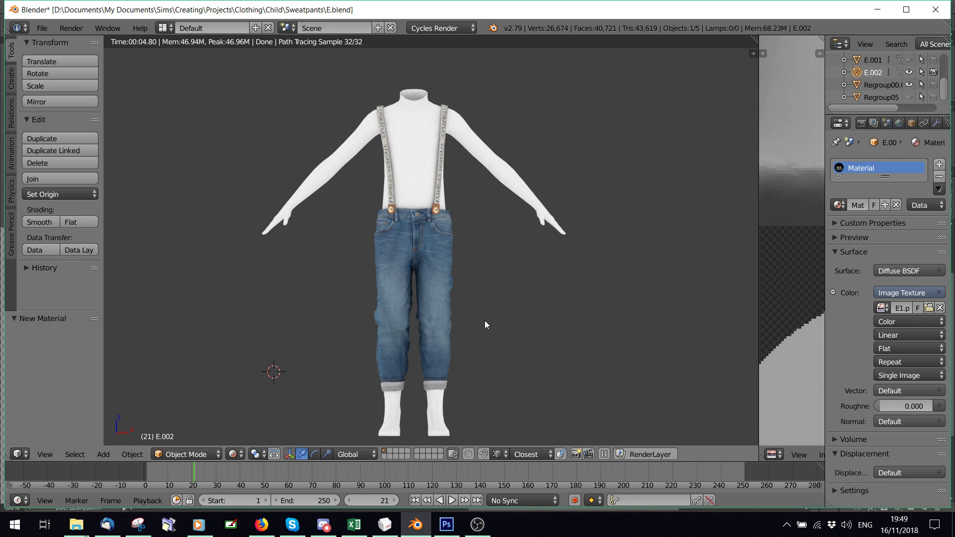
Step: Switch to Photoshop and toggle the lower layers' visibility to identify which one holds the gray suspender strap fabric
{"action": "left_click", "coordinate": [447, 524]}
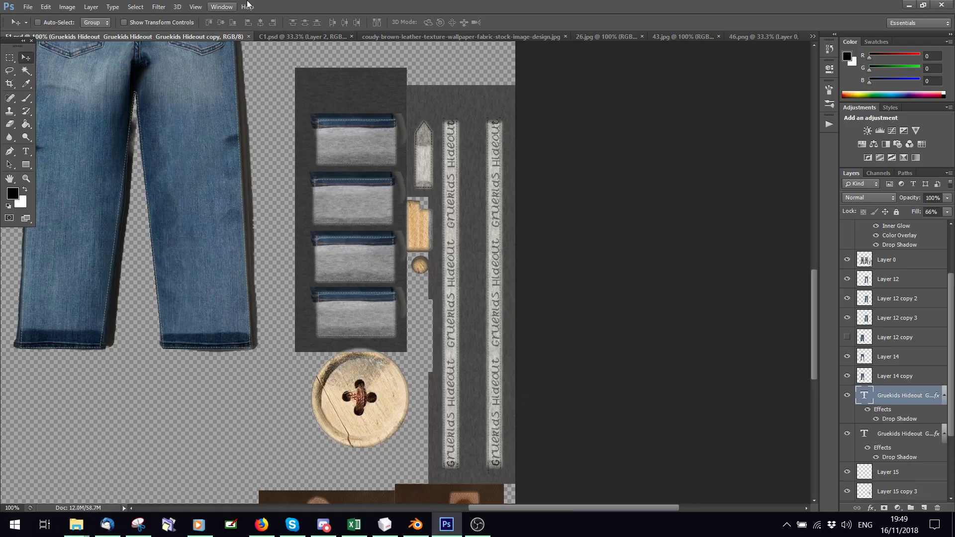
{"action": "scroll", "coordinate": [352, 258], "scroll_direction": "down", "scroll_amount": 1}
{"action": "left_click_drag", "start_coordinate": [500, 508], "coordinate": [425, 508]}
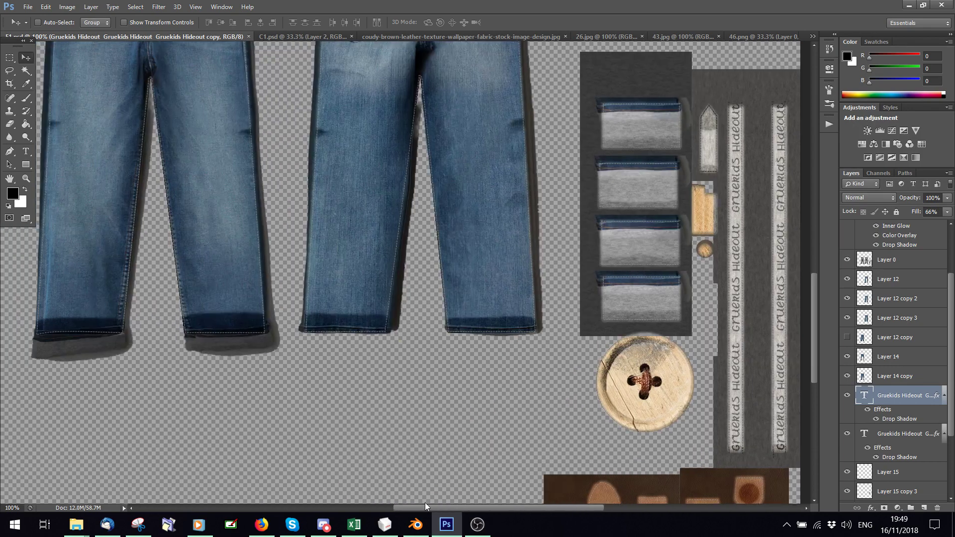
{"action": "scroll", "coordinate": [848, 394], "scroll_direction": "down", "scroll_amount": 5}
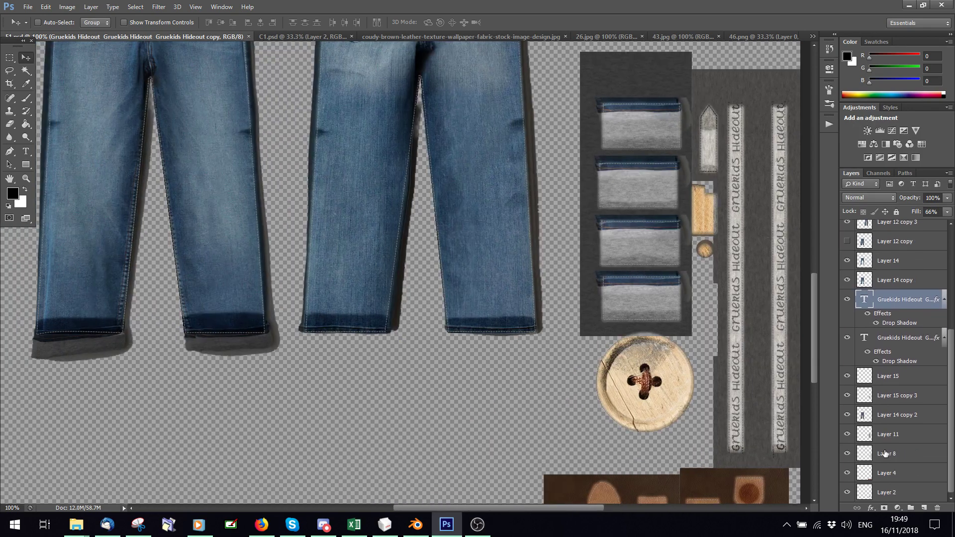
{"action": "left_click", "coordinate": [846, 396]}
{"action": "left_click", "coordinate": [846, 397]}
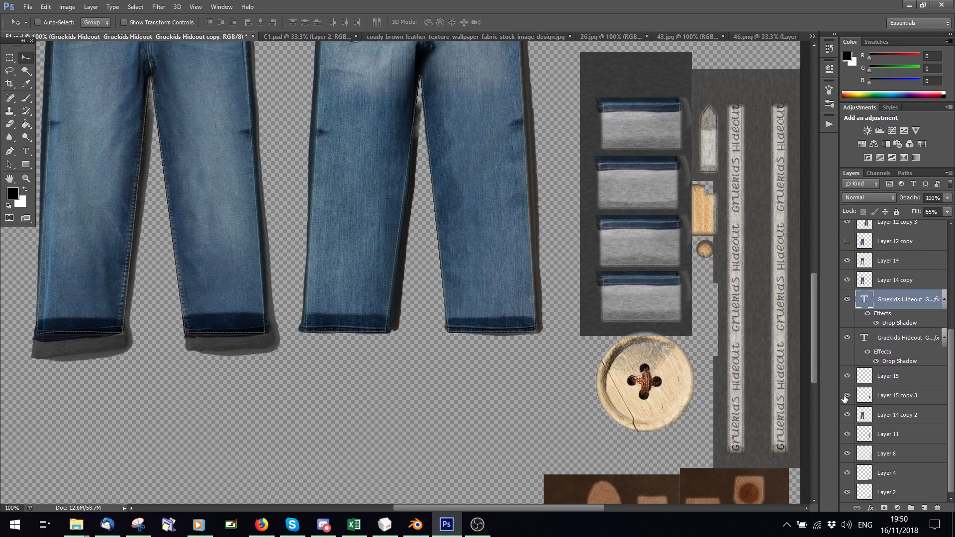
{"action": "left_click", "coordinate": [847, 377]}
{"action": "left_click", "coordinate": [847, 435]}
{"action": "left_click", "coordinate": [848, 434]}
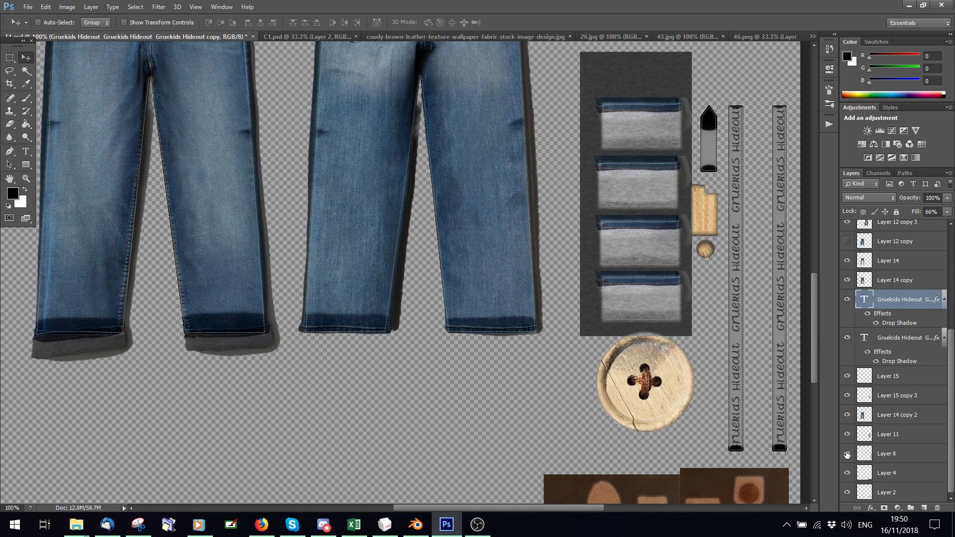
{"action": "left_click", "coordinate": [847, 454]}
Step: On Layer 8, delete the gray fabric within a rectangular marquee around the tan leather tabs and small round button, and clear the selection
{"action": "left_click", "coordinate": [887, 454]}
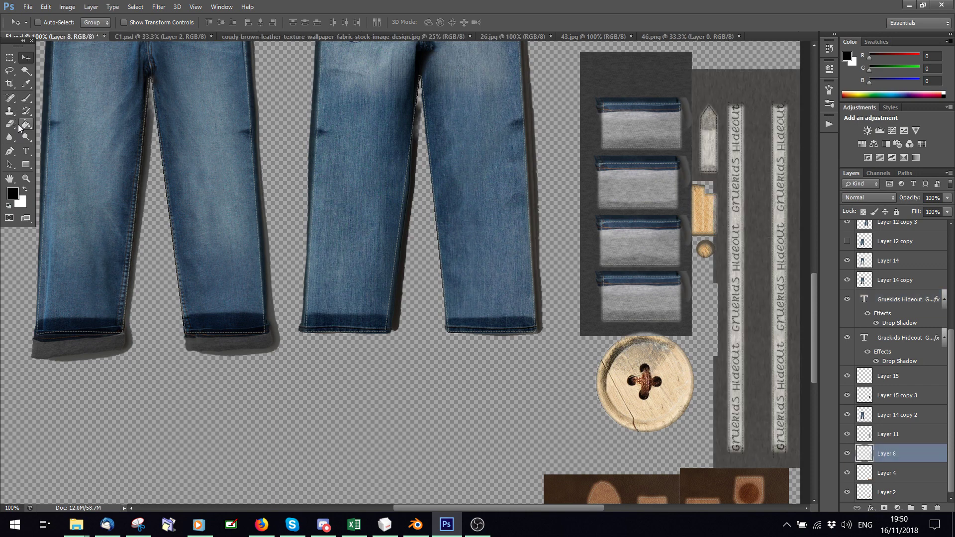
{"action": "left_click", "coordinate": [10, 58]}
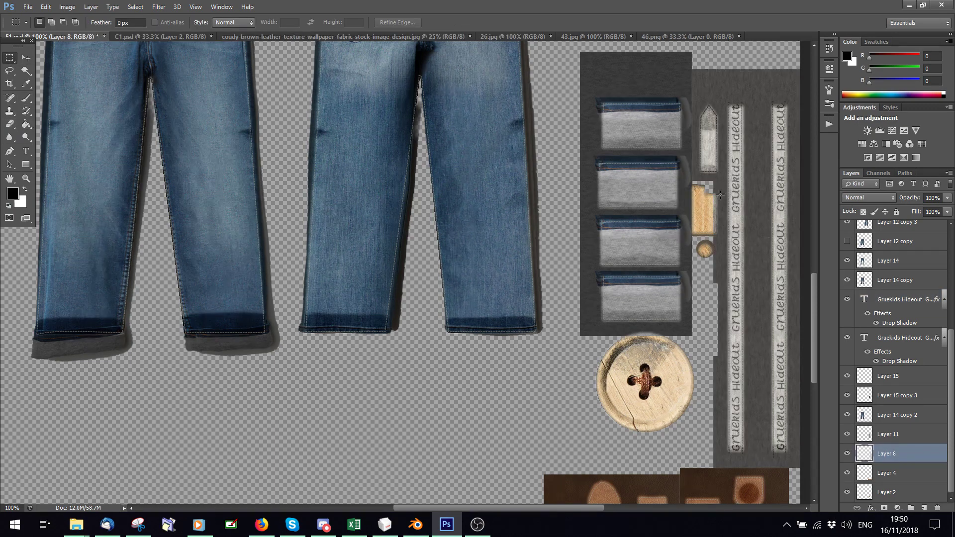
{"action": "left_click_drag", "start_coordinate": [722, 188], "coordinate": [699, 275]}
{"action": "key", "text": "Delete"}
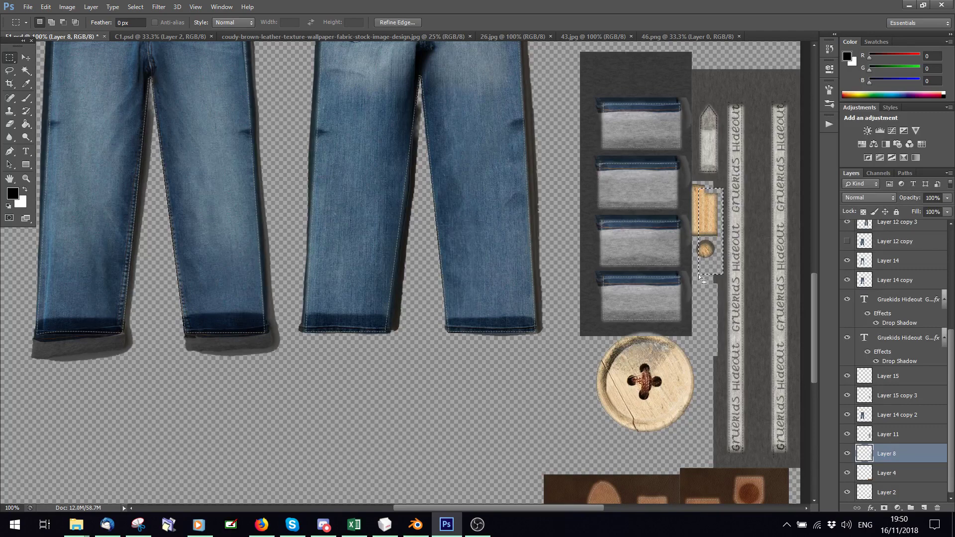
{"action": "key", "text": "ctrl+d"}
Step: Hide the fabric, lettering and lower denim layers, and delete the unused Layer 12 copy
{"action": "left_click_drag", "start_coordinate": [852, 489], "coordinate": [848, 260]}
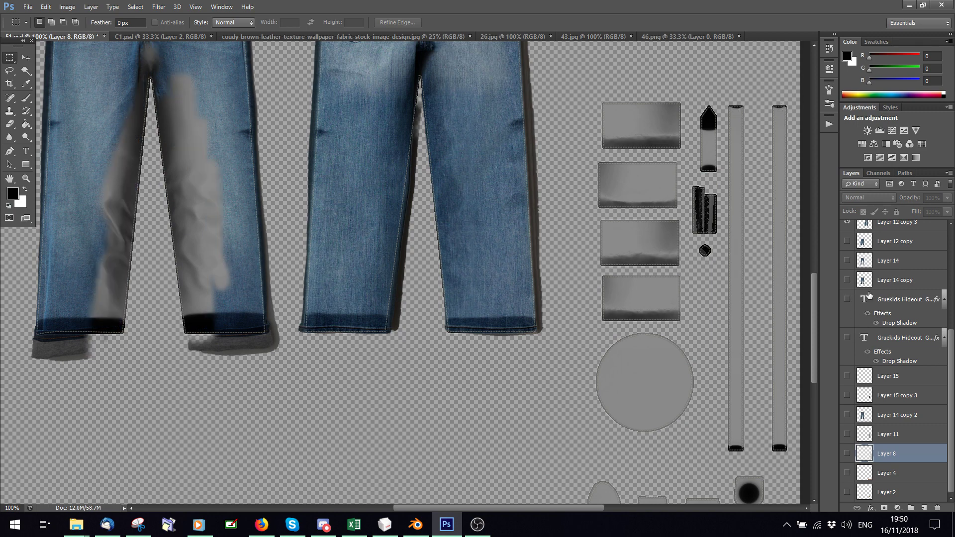
{"action": "left_click", "coordinate": [896, 241]}
{"action": "left_click", "coordinate": [938, 510]}
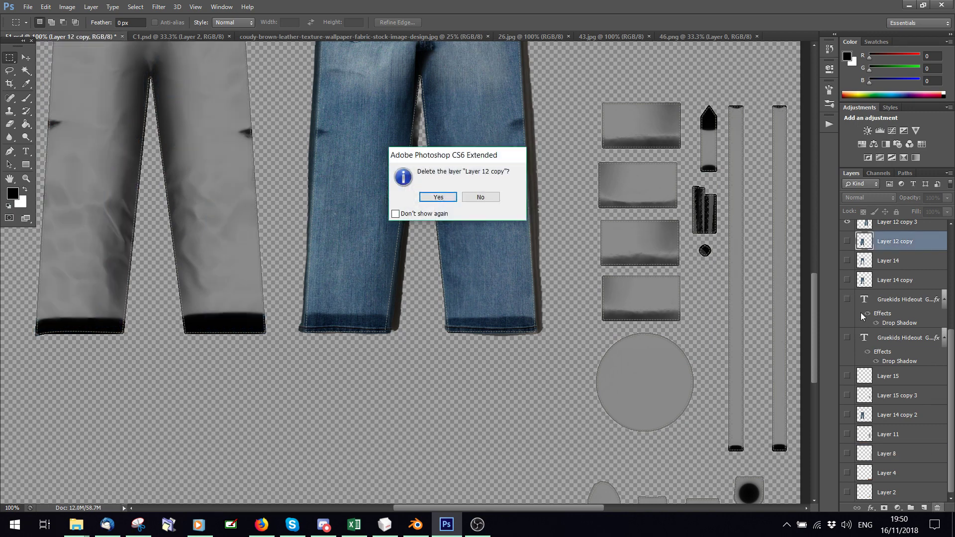
{"action": "left_click", "coordinate": [432, 197]}
Step: Hide the remaining denim texture layers and the stitching layer, Layer 13, leaving only the gray pants shading displayed
{"action": "left_click_drag", "start_coordinate": [848, 359], "coordinate": [848, 338]}
{"action": "left_click", "coordinate": [847, 252]}
{"action": "scroll", "coordinate": [814, 278], "scroll_direction": "up", "scroll_amount": 3}
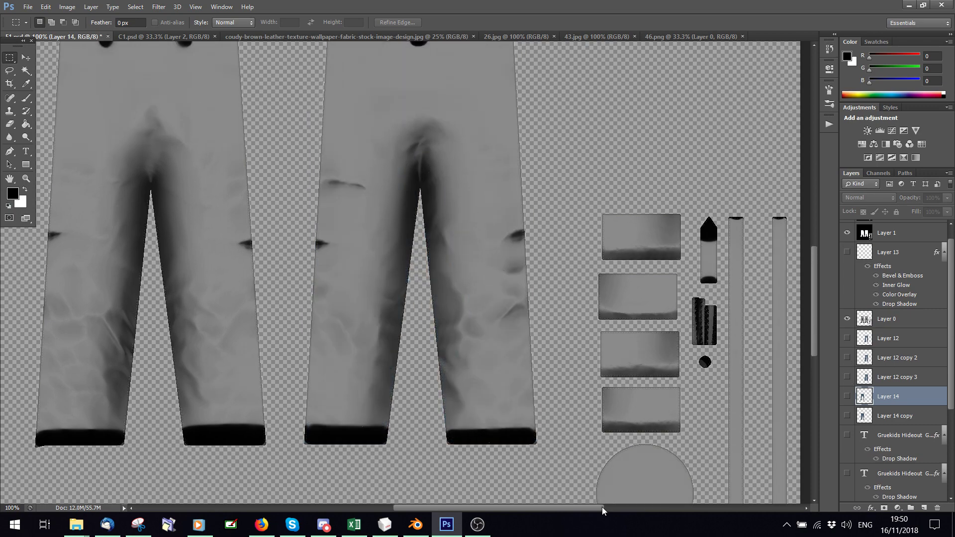
Step: Add a new layer directly above the gray pants shading layer and set its blend mode to Soft Light
{"action": "left_click_drag", "start_coordinate": [603, 511], "coordinate": [532, 509]}
{"action": "scroll", "coordinate": [696, 398], "scroll_direction": "up", "scroll_amount": 2}
{"action": "left_click", "coordinate": [886, 321]}
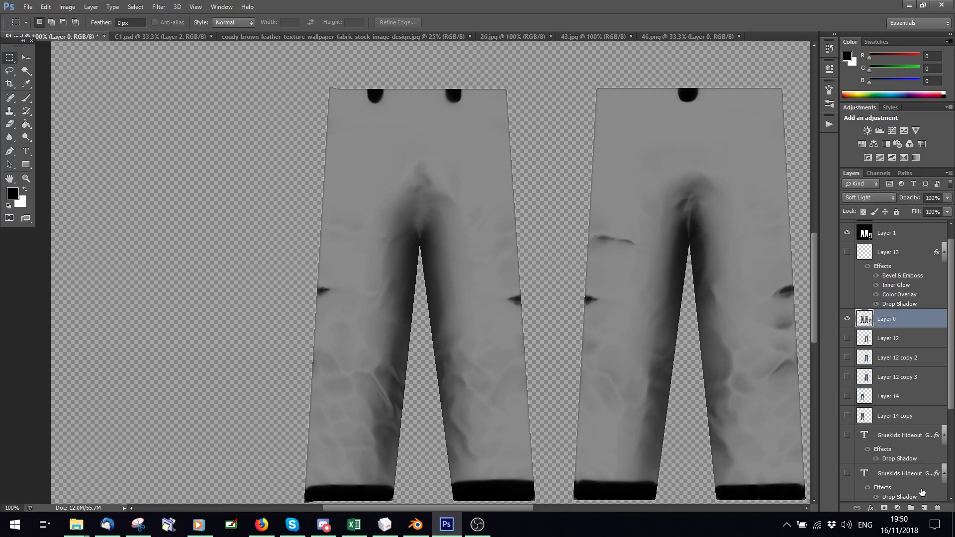
{"action": "left_click", "coordinate": [924, 508]}
{"action": "left_click", "coordinate": [868, 198]}
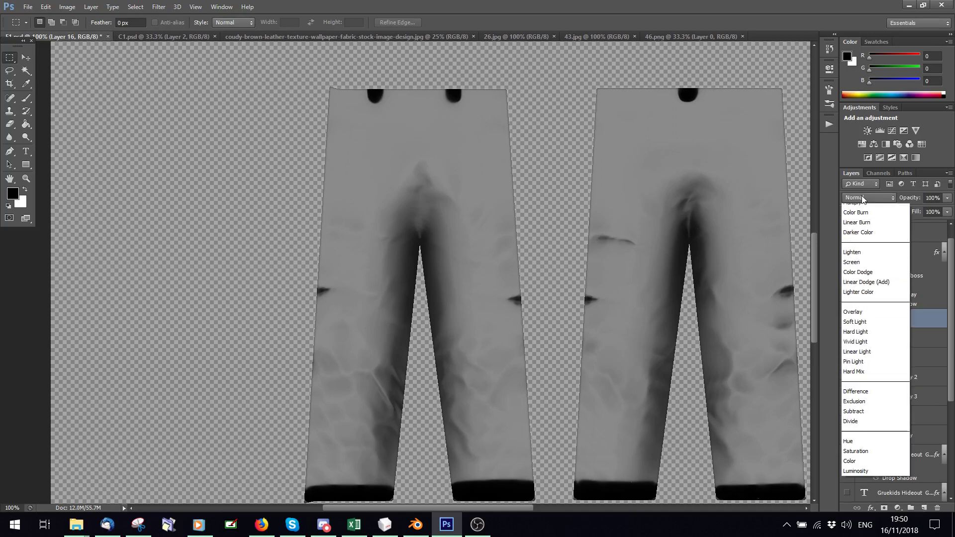
{"action": "left_click", "coordinate": [842, 363]}
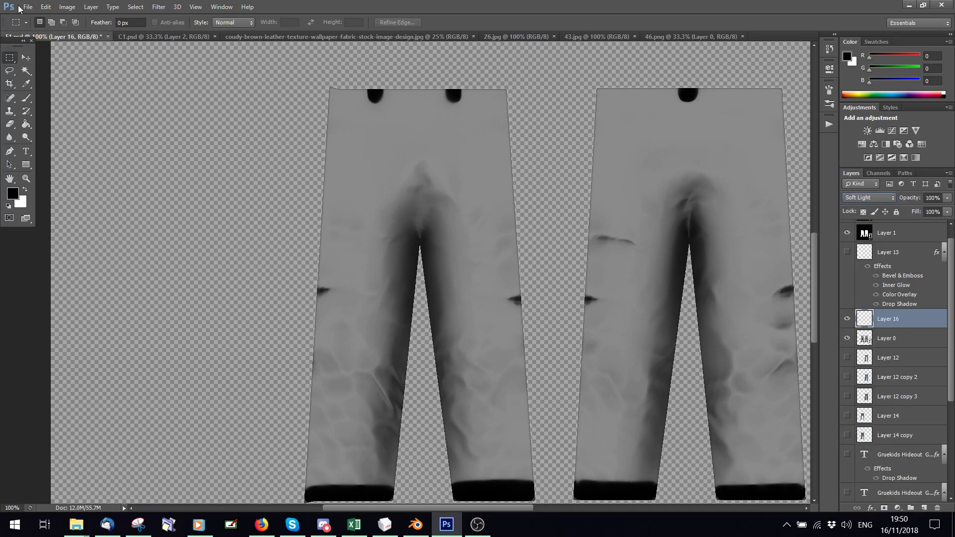
Step: Choose the soft textured 300 px brush preset for the Brush tool and set its size to 63 px
{"action": "left_click", "coordinate": [26, 98]}
{"action": "left_click", "coordinate": [50, 23]}
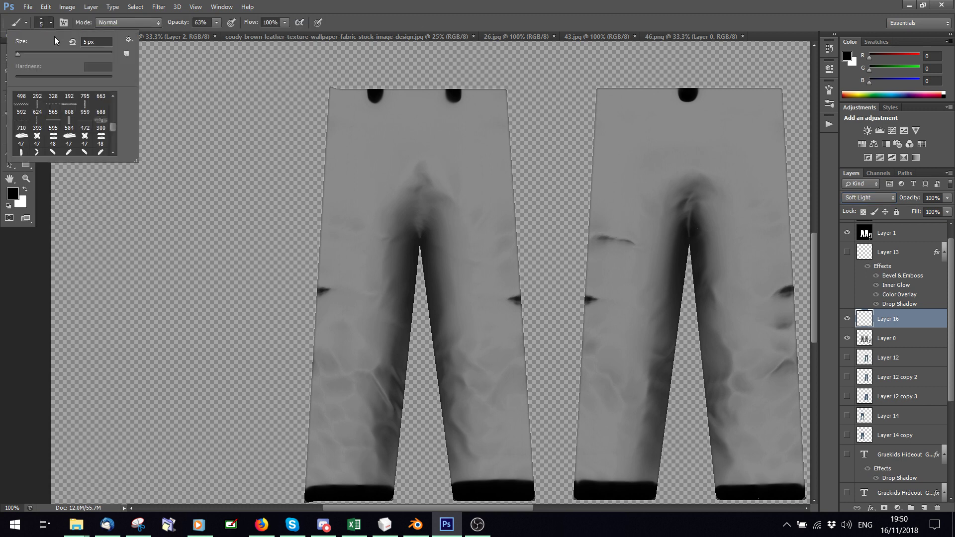
{"action": "left_click_drag", "start_coordinate": [113, 127], "coordinate": [106, 147]}
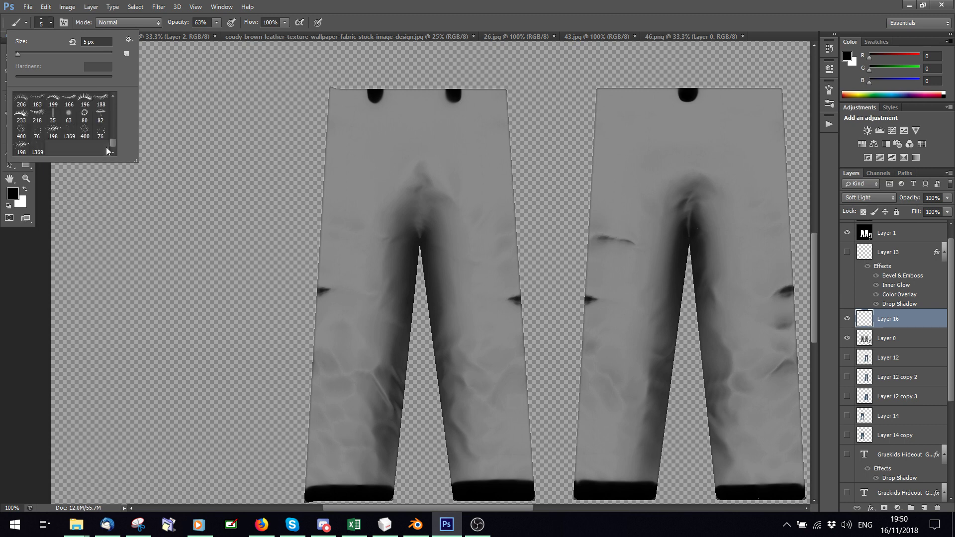
{"action": "scroll", "coordinate": [79, 139], "scroll_direction": "down", "scroll_amount": 2}
{"action": "scroll", "coordinate": [79, 139], "scroll_direction": "up", "scroll_amount": 3}
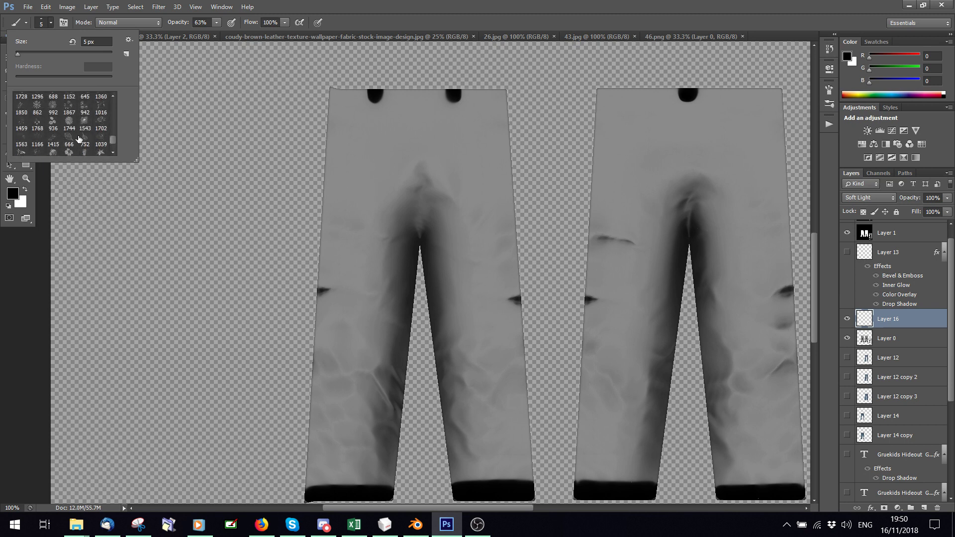
{"action": "scroll", "coordinate": [79, 140], "scroll_direction": "up", "scroll_amount": 3}
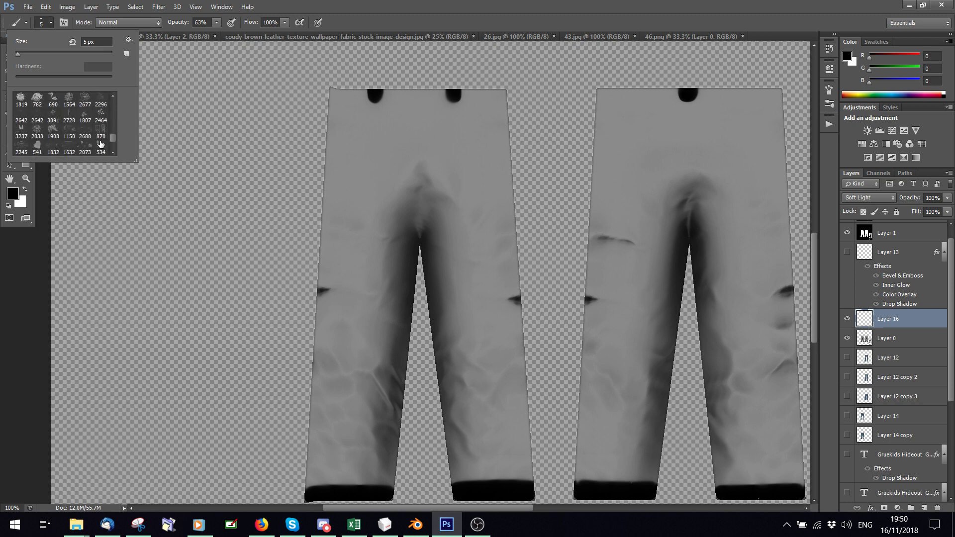
{"action": "scroll", "coordinate": [100, 144], "scroll_direction": "up", "scroll_amount": 3}
{"action": "scroll", "coordinate": [100, 144], "scroll_direction": "up", "scroll_amount": 8}
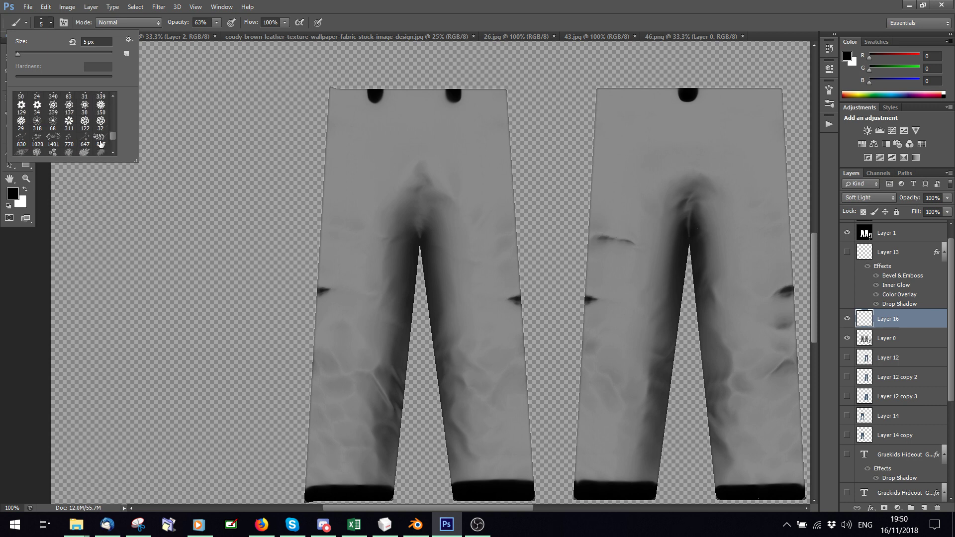
{"action": "scroll", "coordinate": [101, 144], "scroll_direction": "up", "scroll_amount": 8}
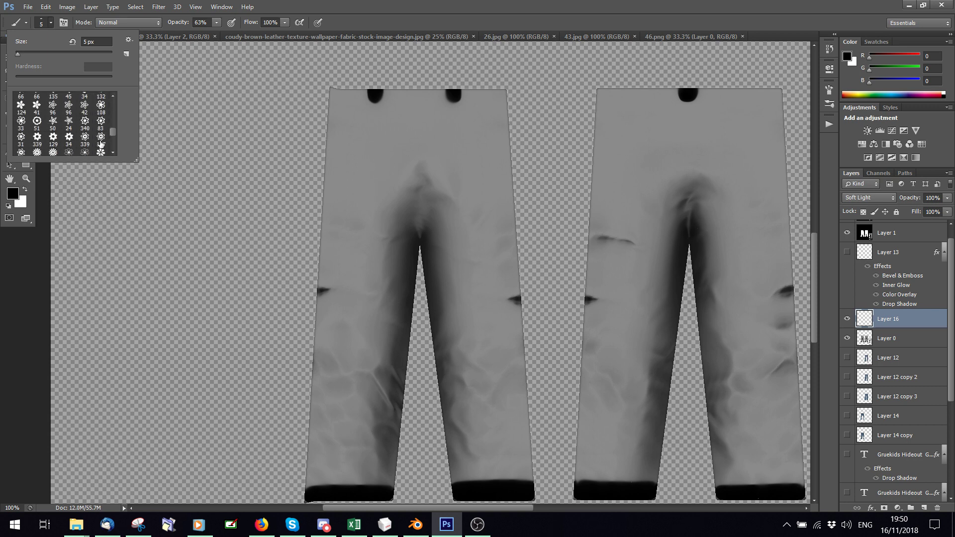
{"action": "scroll", "coordinate": [100, 145], "scroll_direction": "up", "scroll_amount": 2}
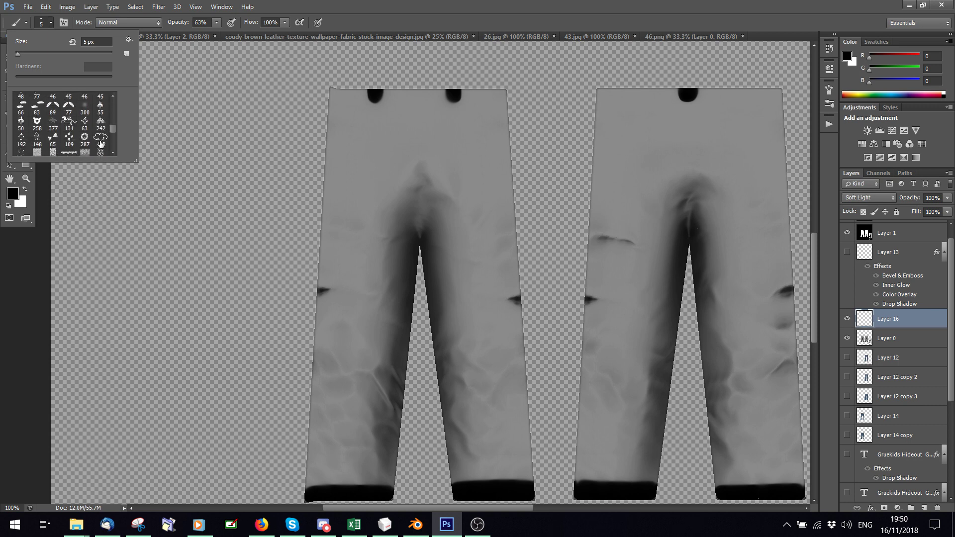
{"action": "left_click", "coordinate": [84, 107]}
{"action": "left_click", "coordinate": [30, 53]}
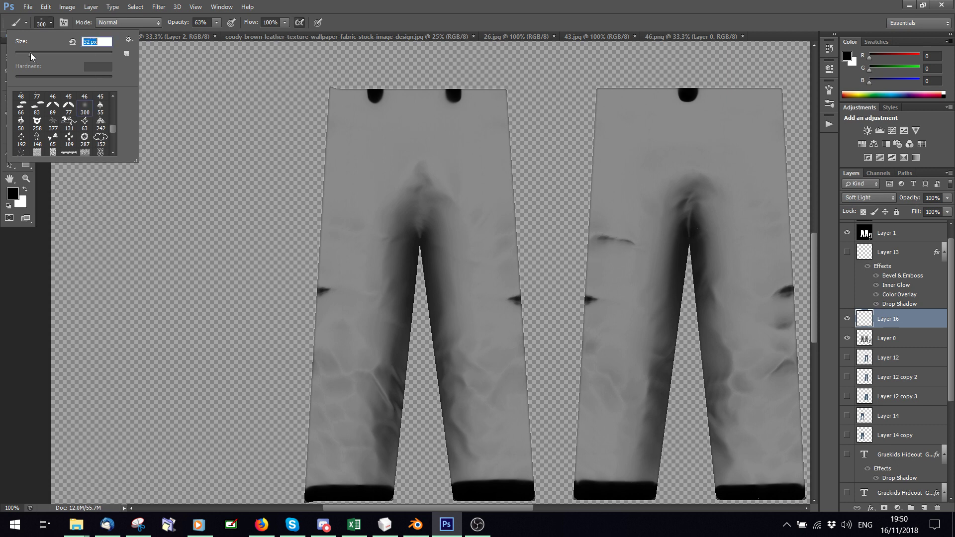
{"action": "left_click_drag", "start_coordinate": [31, 53], "coordinate": [43, 55]}
{"action": "key", "text": "Return"}
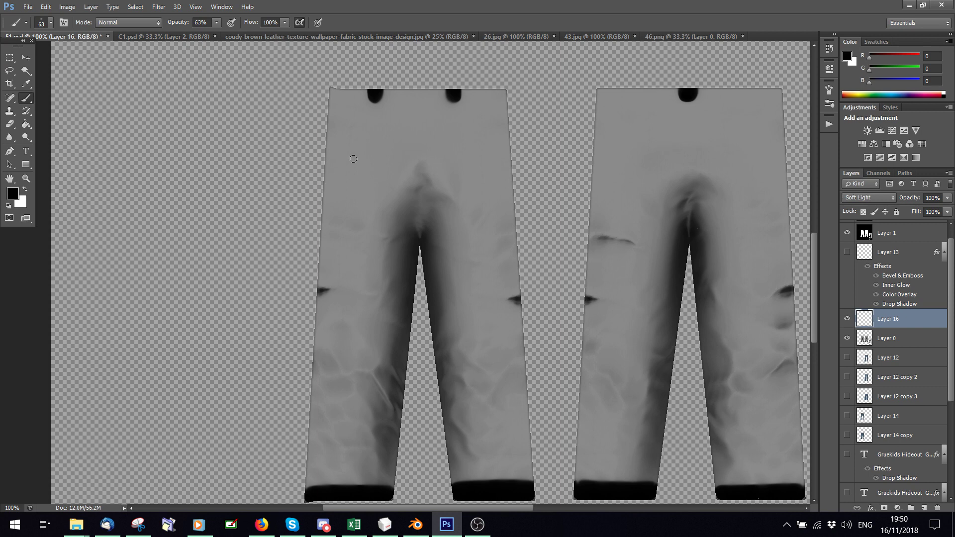
Step: Enable Transfer in the brush settings with opacity controlled by Pen Pressure
{"action": "scroll", "coordinate": [445, 146], "scroll_direction": "down", "scroll_amount": 1}
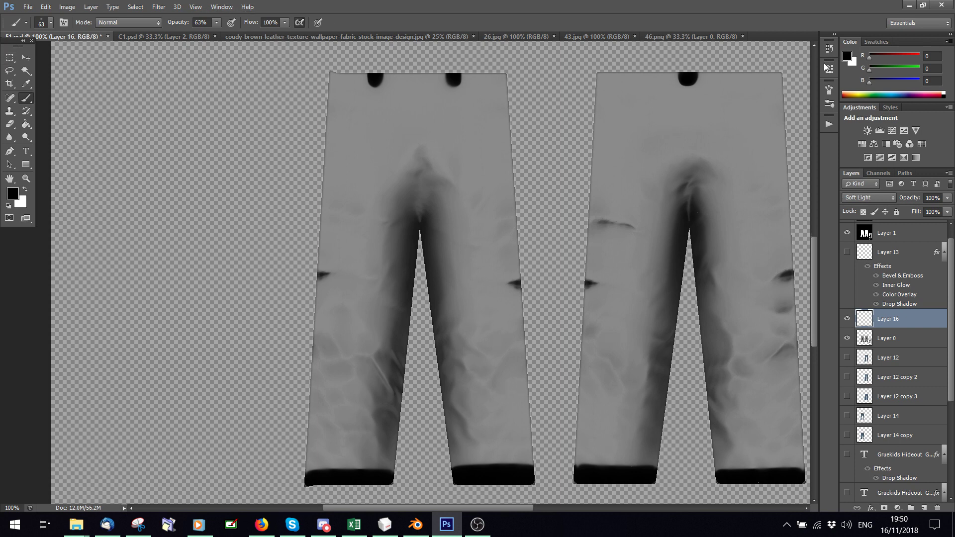
{"action": "left_click", "coordinate": [829, 90]}
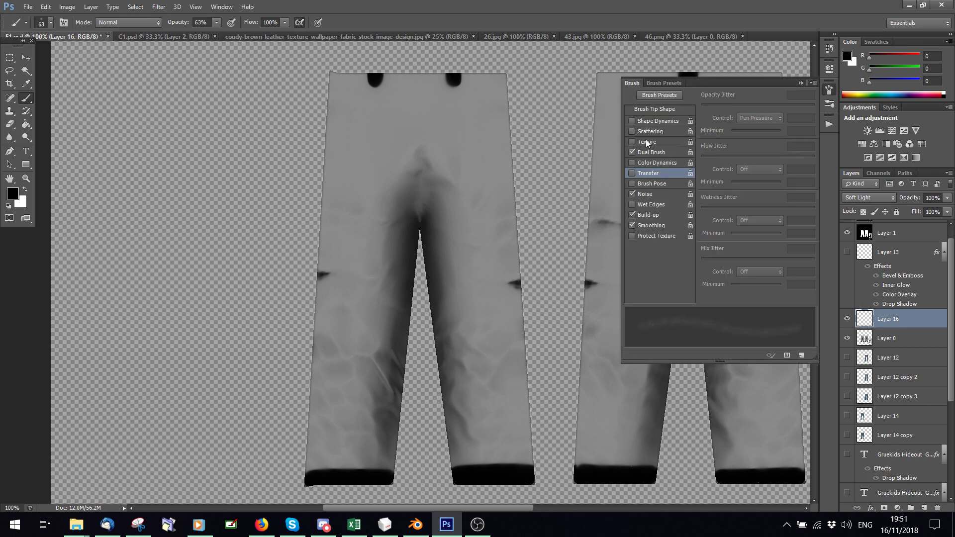
{"action": "left_click", "coordinate": [632, 173]}
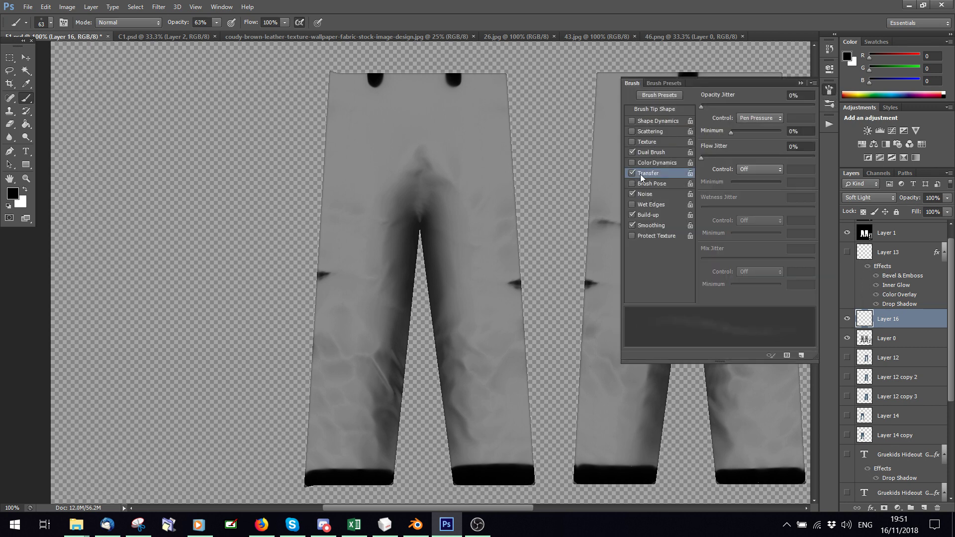
{"action": "left_click", "coordinate": [754, 118]}
{"action": "left_click", "coordinate": [756, 149]}
{"action": "left_click", "coordinate": [800, 83]}
Step: Sample dark gray (RGB 59, 59, 59) from the crotch shading of the front pants as the brush color
{"action": "scroll", "coordinate": [234, 47], "scroll_direction": "up", "scroll_amount": 3}
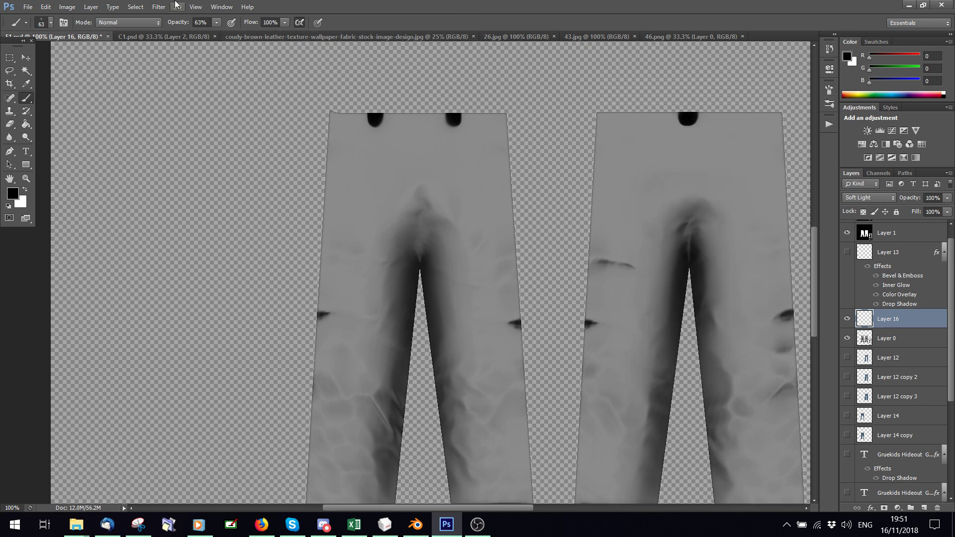
{"action": "left_click", "coordinate": [195, 6]}
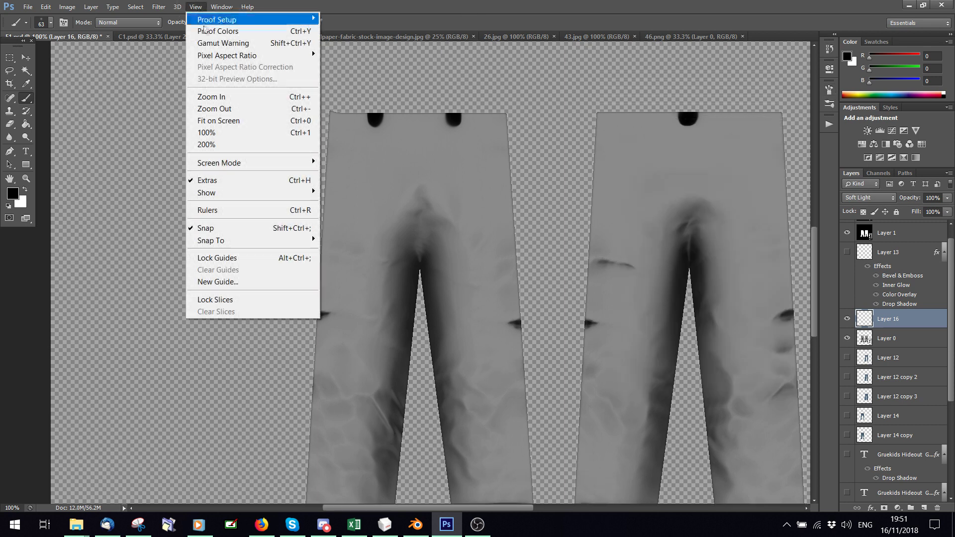
{"action": "left_click", "coordinate": [226, 133]}
{"action": "left_click", "coordinate": [196, 7]}
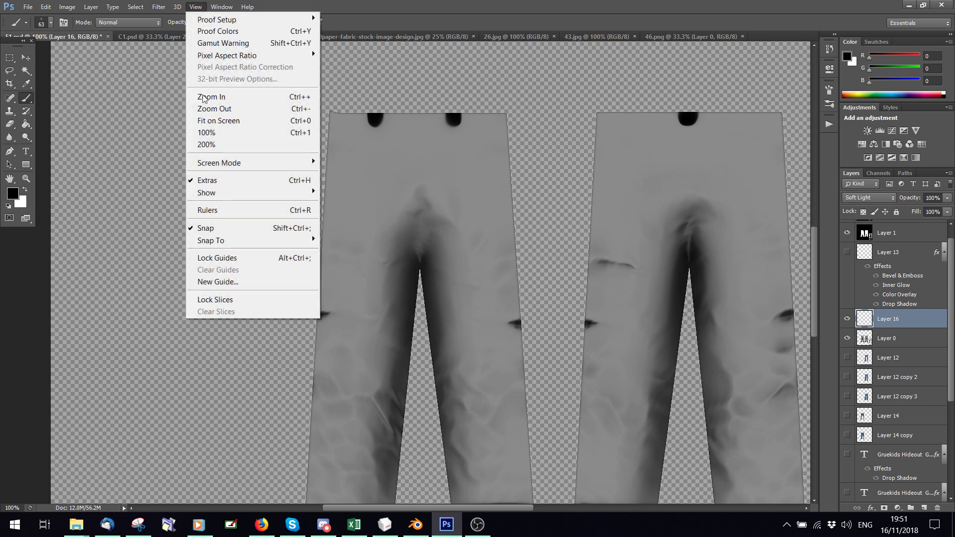
{"action": "left_click", "coordinate": [216, 97]}
{"action": "scroll", "coordinate": [438, 184], "scroll_direction": "up", "scroll_amount": 5}
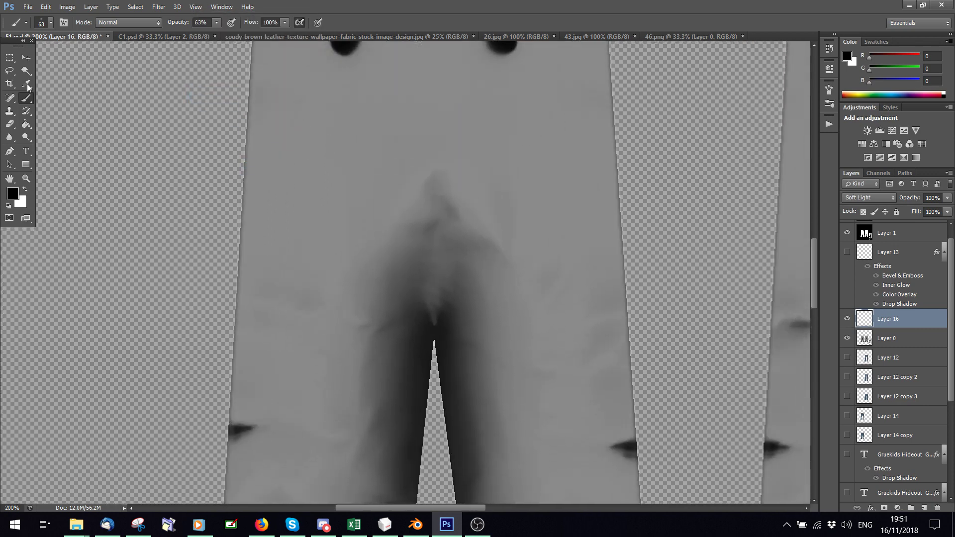
{"action": "key", "text": "i"}
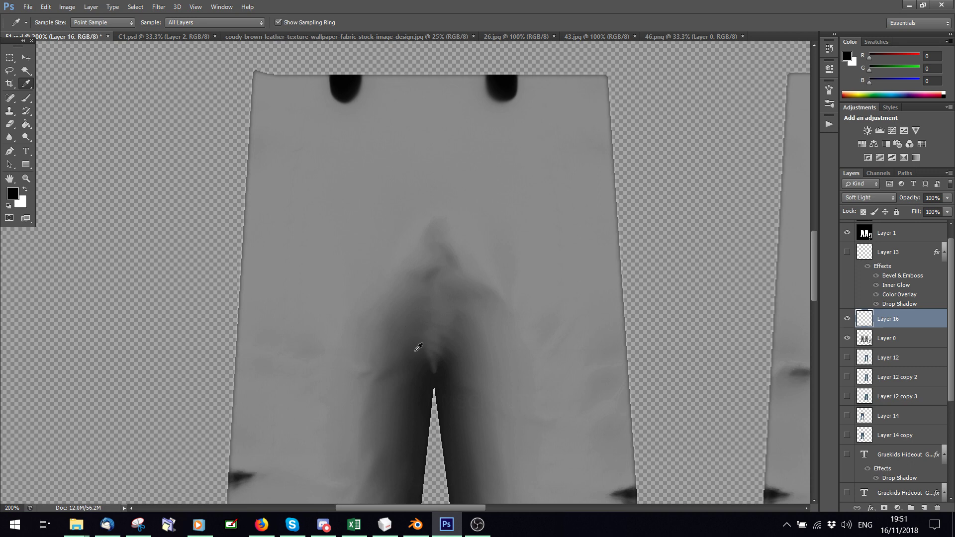
{"action": "left_click", "coordinate": [413, 348]}
{"action": "key", "text": "b"}
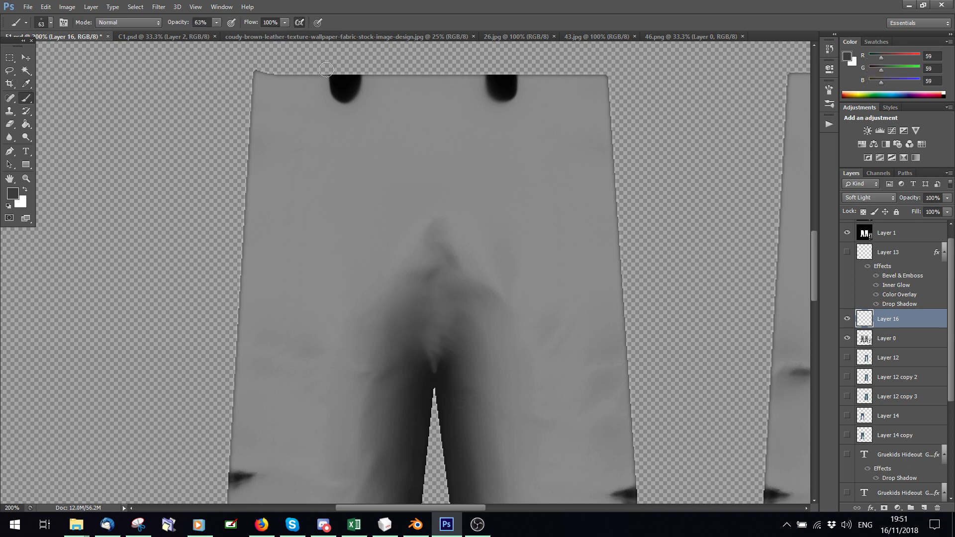
Step: Set the Brush tool's size to 42 px
{"action": "left_click", "coordinate": [51, 23]}
{"action": "left_click_drag", "start_coordinate": [37, 52], "coordinate": [35, 52]}
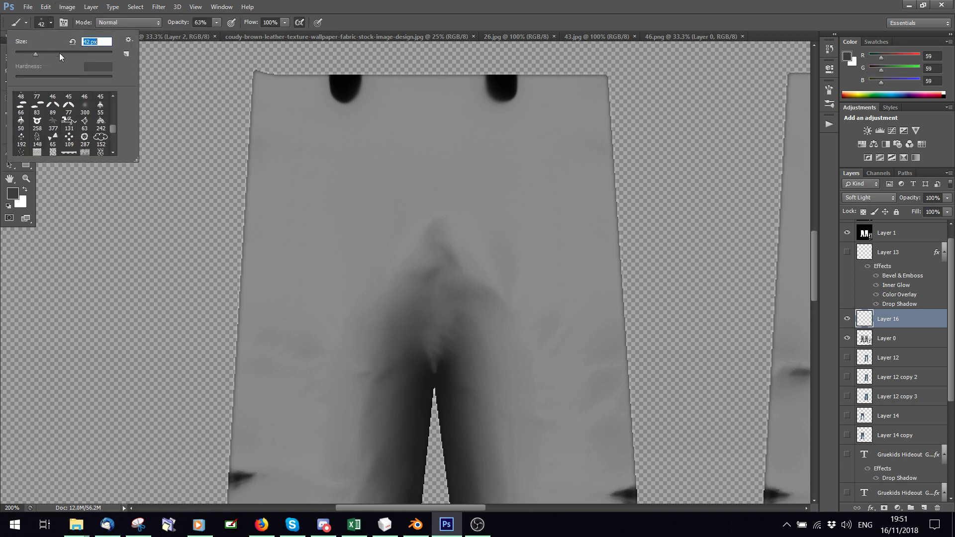
{"action": "left_click", "coordinate": [352, 16]}
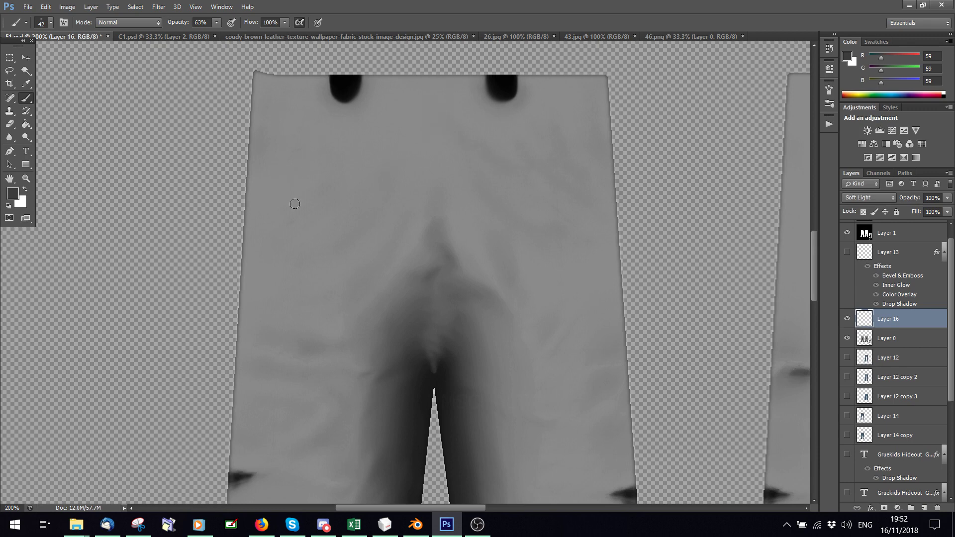
Step: Paint soft dark fabric folds across the hips and thighs of the front pants on the Soft Light layer
{"action": "scroll", "coordinate": [506, 169], "scroll_direction": "down", "scroll_amount": 5}
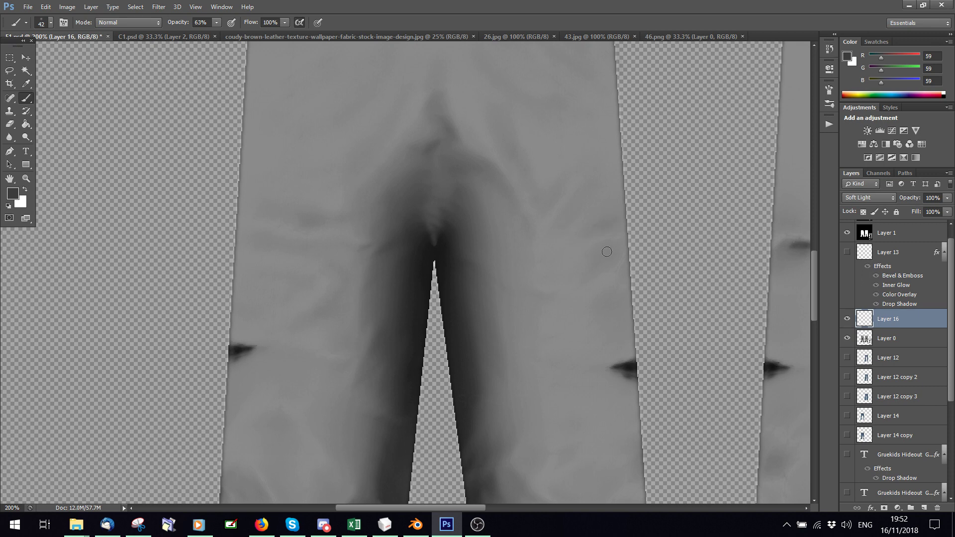
{"action": "mouse_move", "coordinate": [607, 252]}
{"action": "left_mouse_down"}
{"action": "mouse_move", "coordinate": [588, 254]}
{"action": "mouse_move", "coordinate": [591, 273]}
{"action": "left_mouse_up"}
{"action": "scroll", "coordinate": [559, 239], "scroll_direction": "down", "scroll_amount": 3}
{"action": "scroll", "coordinate": [559, 238], "scroll_direction": "down", "scroll_amount": 2}
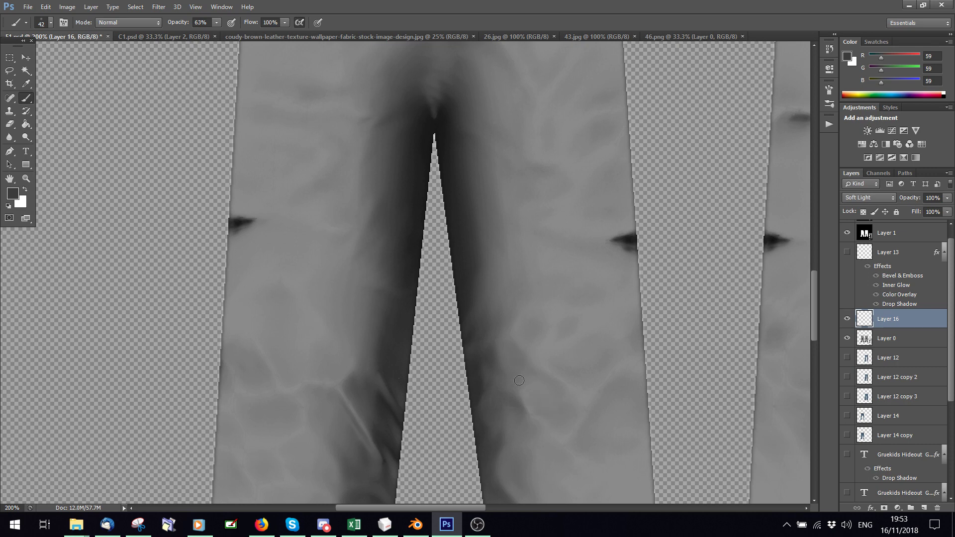
Step: Paint soft folds on the front pants' right-hand leg from the knee down to the cuff
{"action": "scroll", "coordinate": [518, 224], "scroll_direction": "down", "scroll_amount": 5}
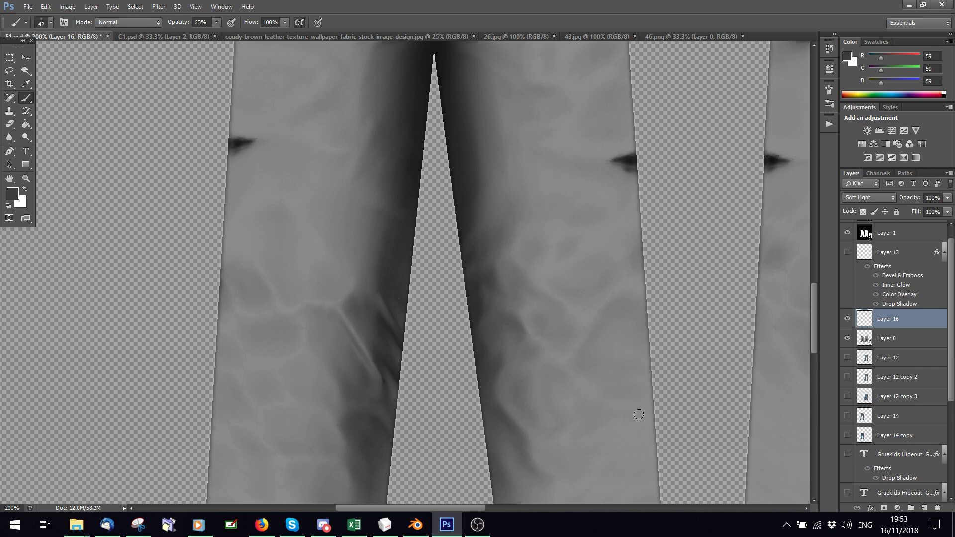
{"action": "scroll", "coordinate": [581, 254], "scroll_direction": "down", "scroll_amount": 3}
{"action": "scroll", "coordinate": [503, 314], "scroll_direction": "down", "scroll_amount": 1}
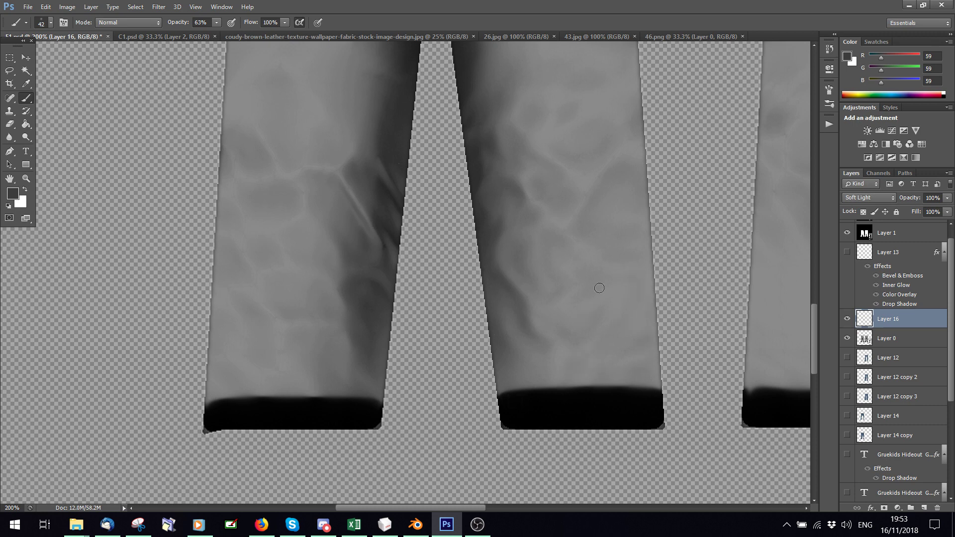
{"action": "scroll", "coordinate": [549, 274], "scroll_direction": "up", "scroll_amount": 1}
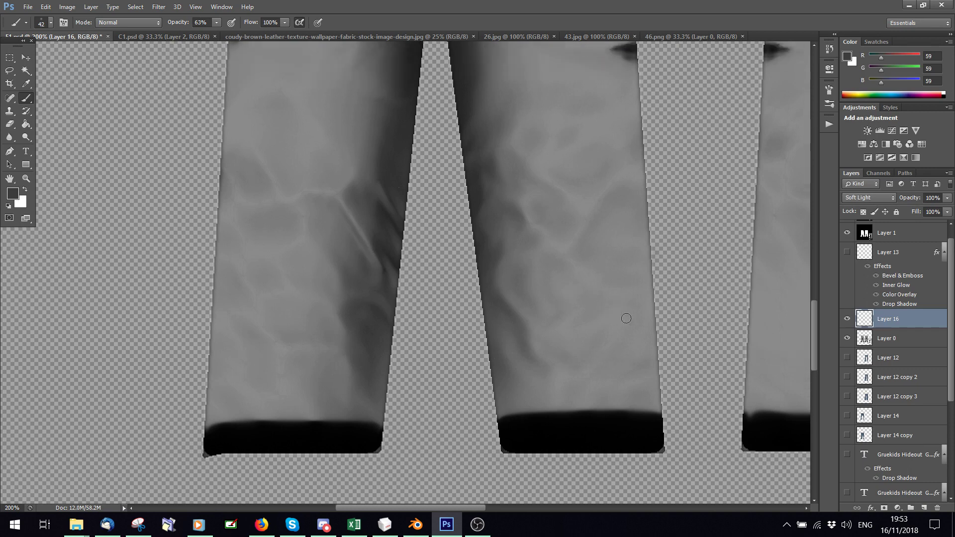
{"action": "scroll", "coordinate": [568, 109], "scroll_direction": "up", "scroll_amount": 1}
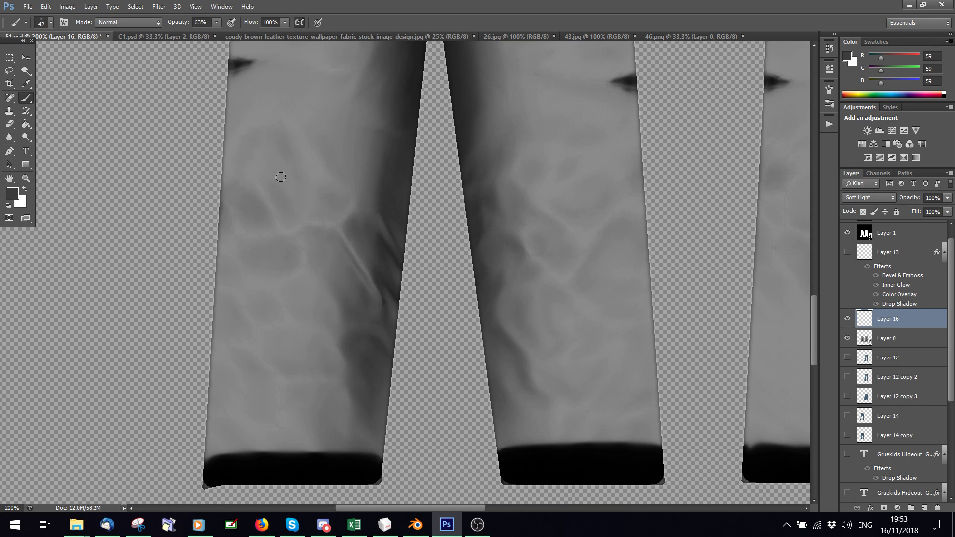
Step: Paint and deepen soft folds on the front pants' left-hand leg around the knee and above the cuff
{"action": "scroll", "coordinate": [241, 154], "scroll_direction": "up", "scroll_amount": 2}
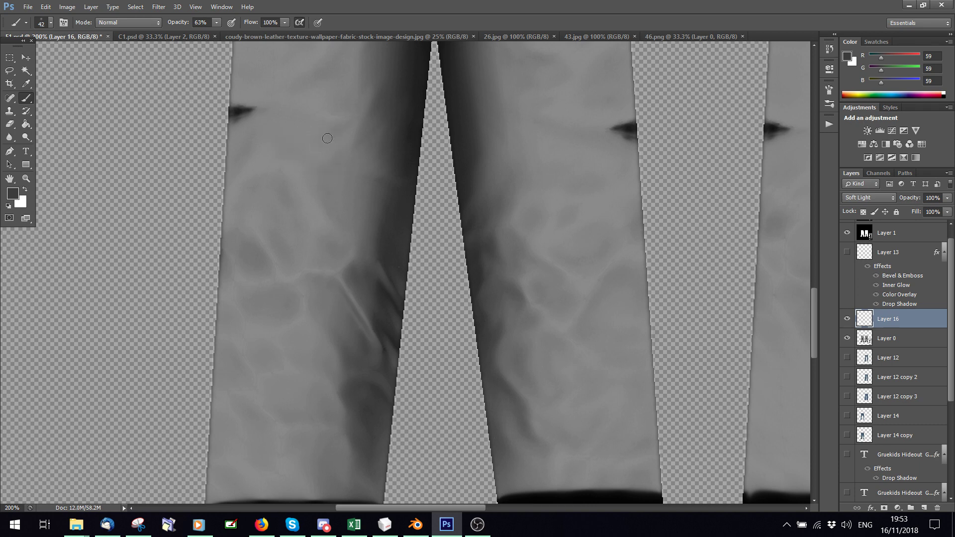
{"action": "scroll", "coordinate": [298, 115], "scroll_direction": "up", "scroll_amount": 4}
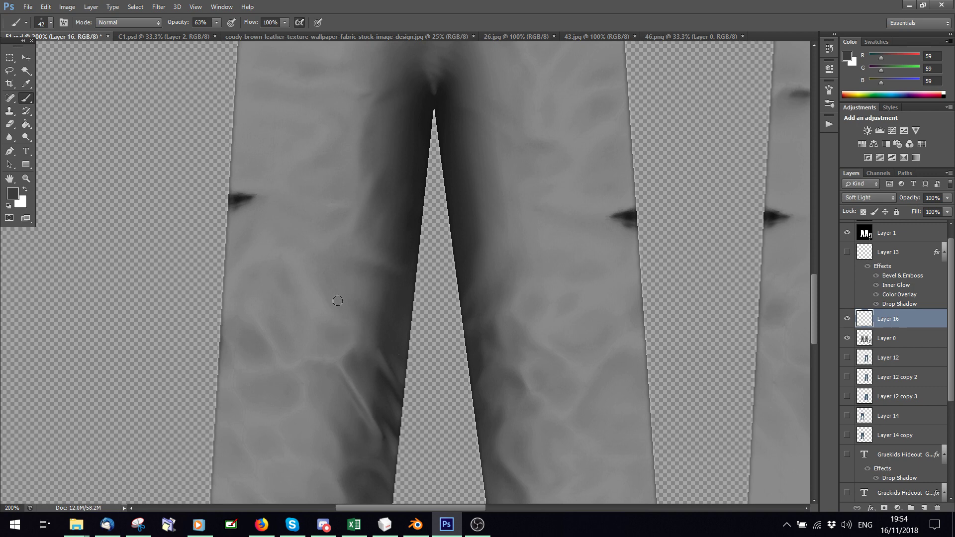
{"action": "scroll", "coordinate": [331, 321], "scroll_direction": "down", "scroll_amount": 4}
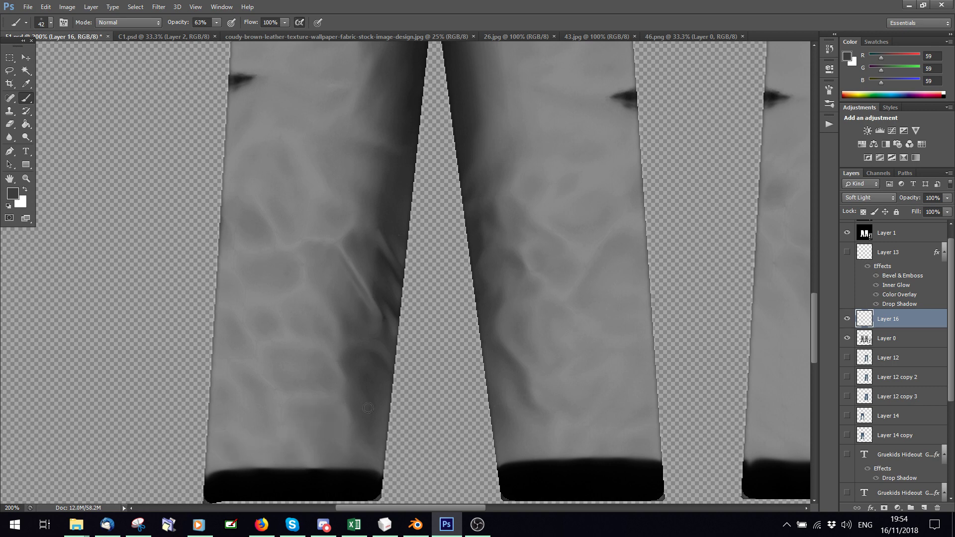
{"action": "scroll", "coordinate": [280, 222], "scroll_direction": "up", "scroll_amount": 5}
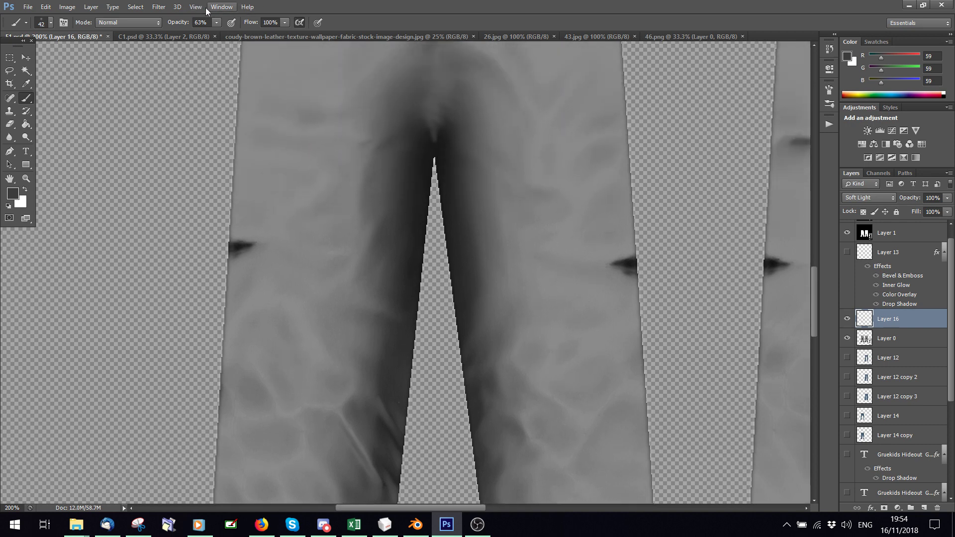
Step: Paint further soft folds below the front waist at 100% zoom and check the front and back pants
{"action": "left_click", "coordinate": [196, 6]}
{"action": "left_click", "coordinate": [224, 111]}
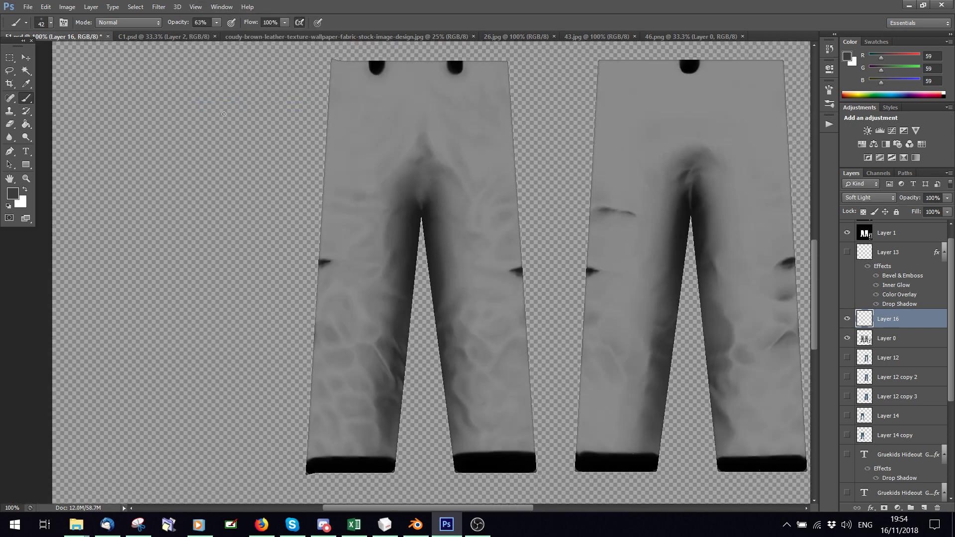
{"action": "scroll", "coordinate": [396, 189], "scroll_direction": "up", "scroll_amount": 1}
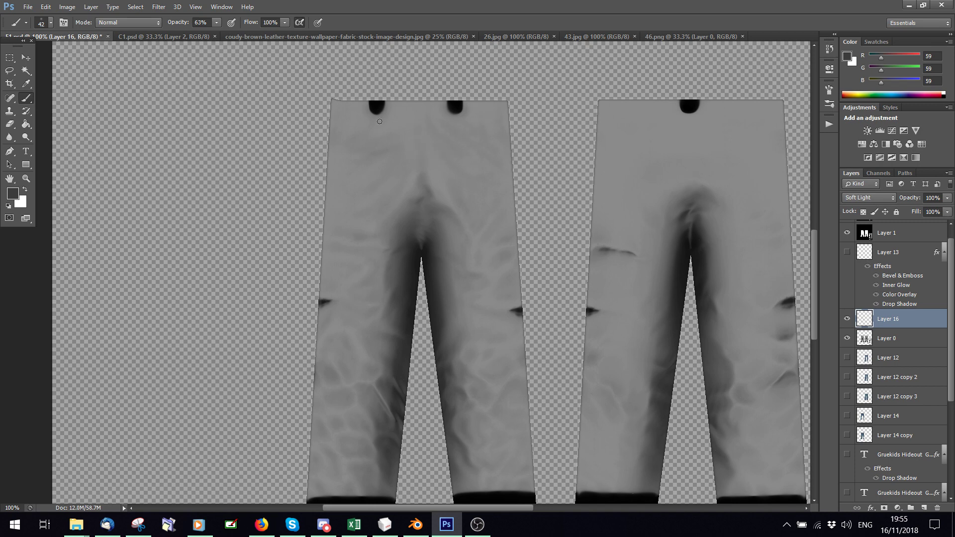
{"action": "scroll", "coordinate": [296, 94], "scroll_direction": "down", "scroll_amount": 3}
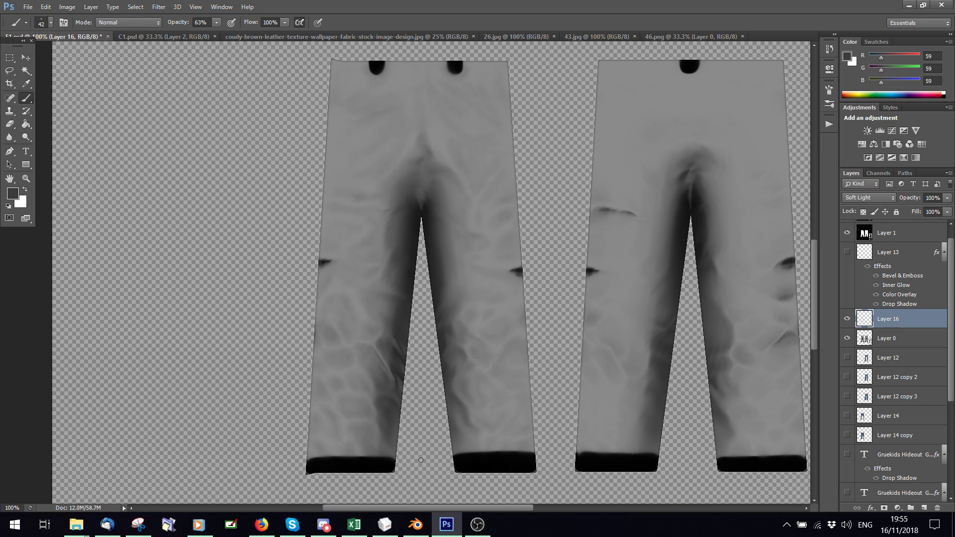
{"action": "left_click_drag", "start_coordinate": [420, 510], "coordinate": [479, 509]}
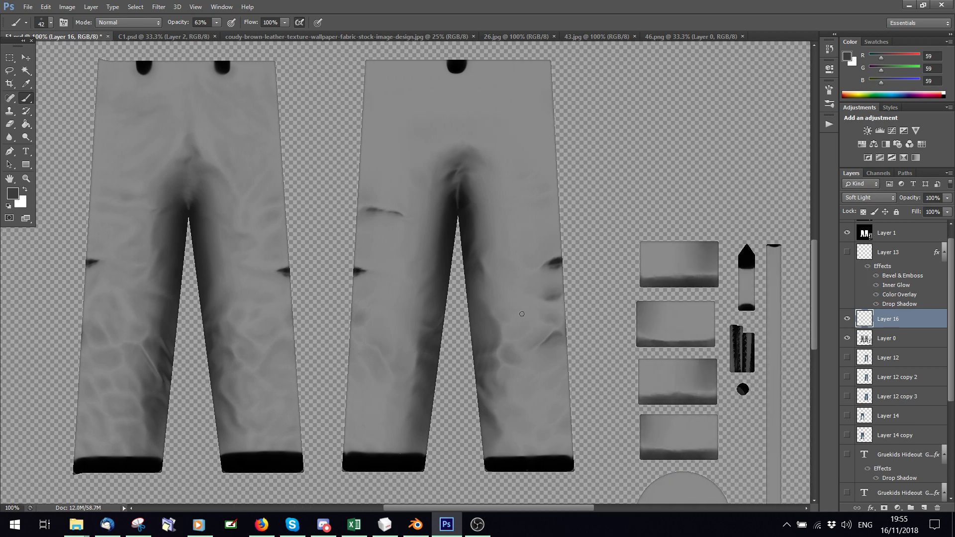
{"action": "scroll", "coordinate": [351, 236], "scroll_direction": "down", "scroll_amount": 3}
{"action": "scroll", "coordinate": [351, 236], "scroll_direction": "up", "scroll_amount": 3}
{"action": "left_click_drag", "start_coordinate": [494, 508], "coordinate": [435, 507]}
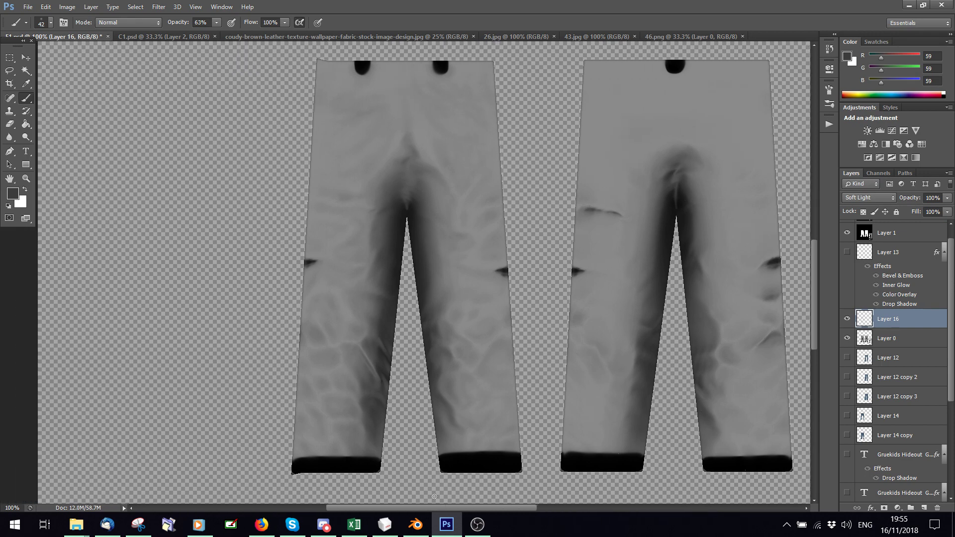
Step: Compare the shading with and without the Soft Light fold layer, leave that layer hidden, and save the document
{"action": "left_click", "coordinate": [847, 319]}
{"action": "left_click", "coordinate": [847, 318]}
{"action": "left_click", "coordinate": [847, 319]}
{"action": "left_click", "coordinate": [847, 319]}
{"action": "left_click", "coordinate": [28, 6]}
{"action": "left_click", "coordinate": [847, 319]}
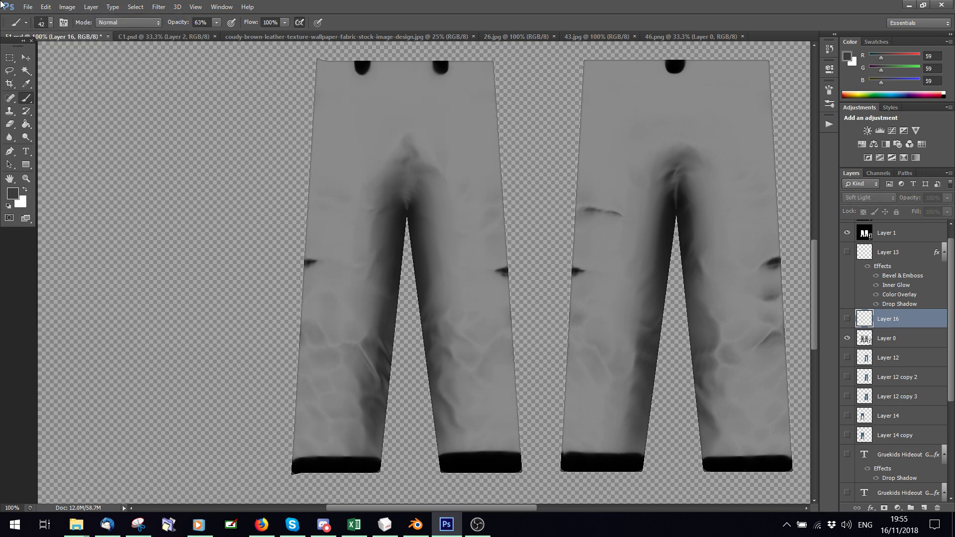
{"action": "left_click", "coordinate": [28, 7]}
{"action": "left_click", "coordinate": [49, 145]}
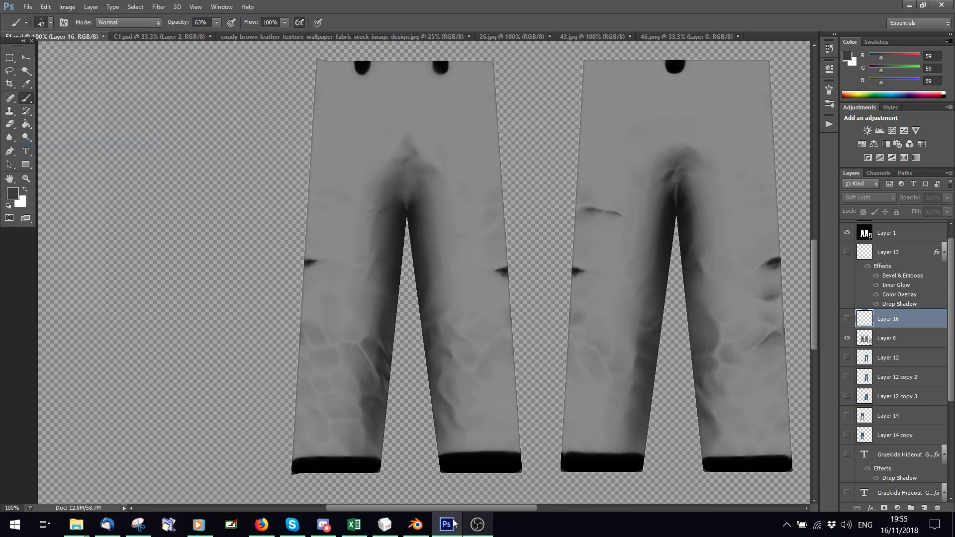
Step: Switch to Blender, re-render the pants without the painted folds, and capture the preview with Snipping Tool
{"action": "left_click", "coordinate": [415, 524]}
{"action": "left_click", "coordinate": [234, 455]}
{"action": "left_click", "coordinate": [252, 370]}
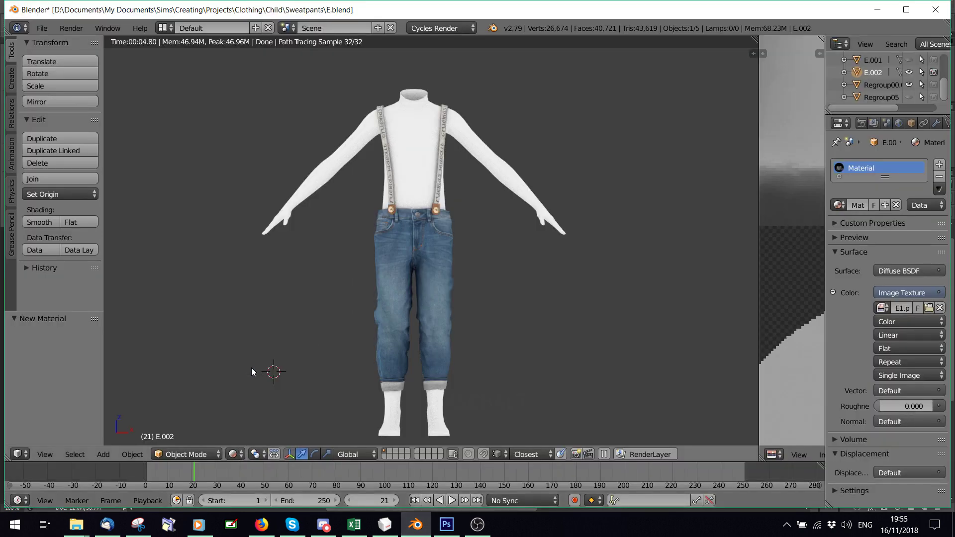
{"action": "left_click", "coordinate": [234, 455]}
{"action": "left_click", "coordinate": [252, 386]}
{"action": "left_click", "coordinate": [236, 454]}
{"action": "left_click", "coordinate": [246, 367]}
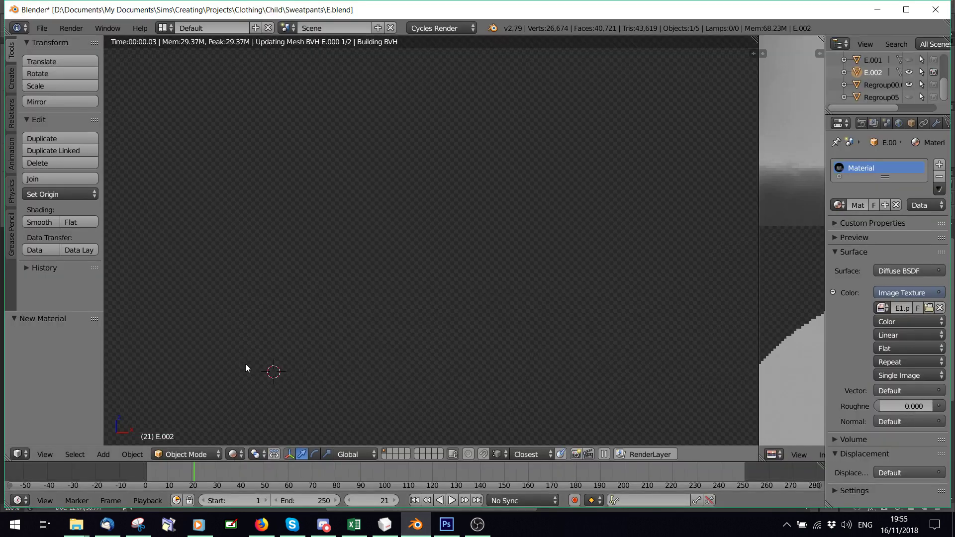
{"action": "left_click", "coordinate": [138, 525]}
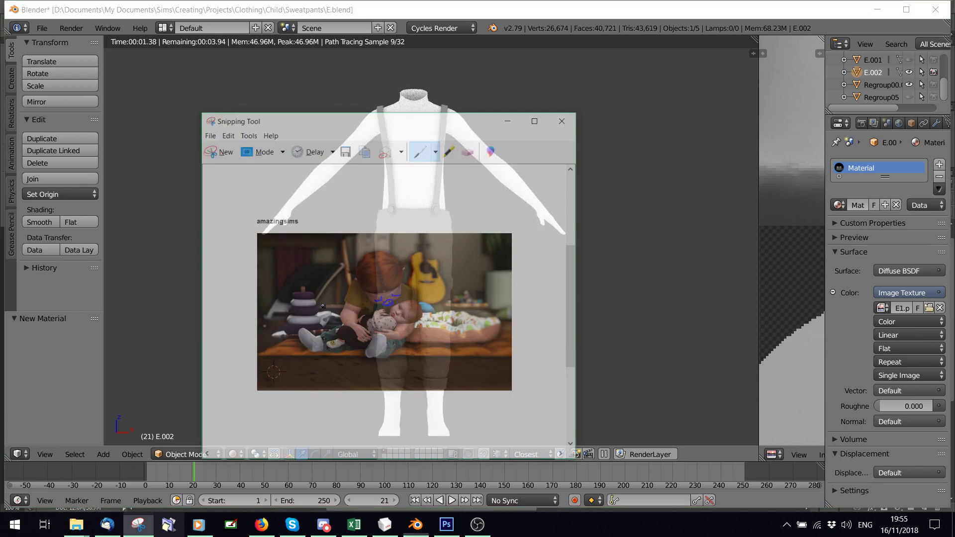
Step: Switch to Photoshop, show the Soft Light fold layer, and save the document
{"action": "left_click", "coordinate": [447, 524]}
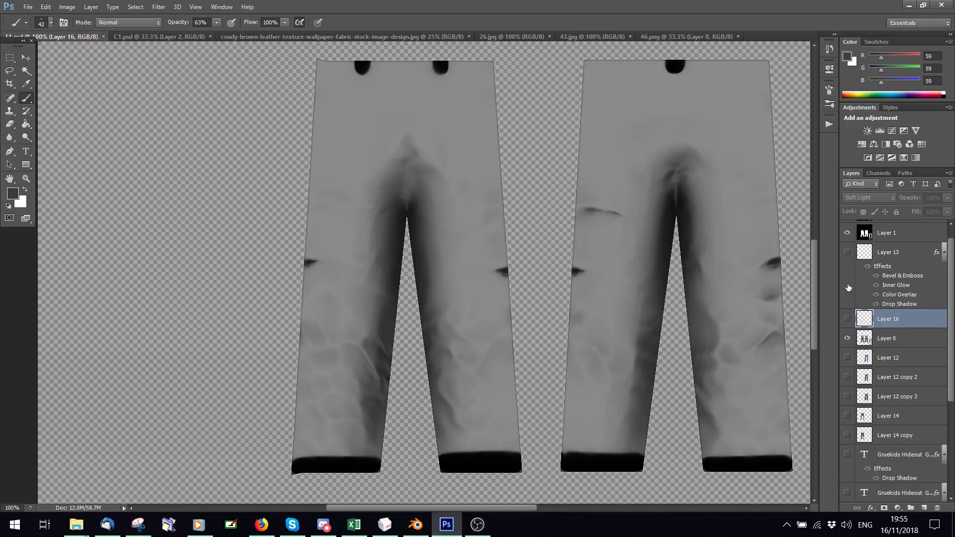
{"action": "left_click", "coordinate": [26, 7]}
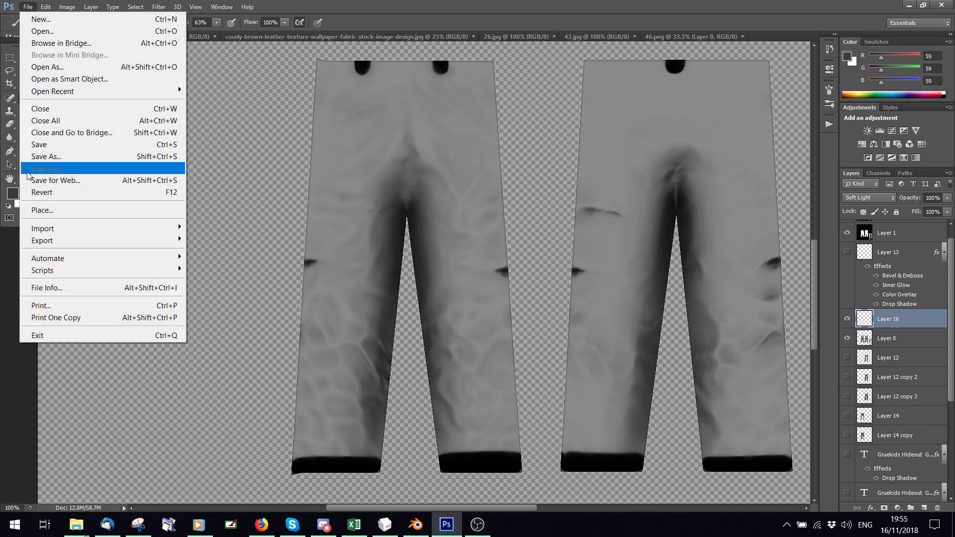
{"action": "left_click", "coordinate": [44, 144]}
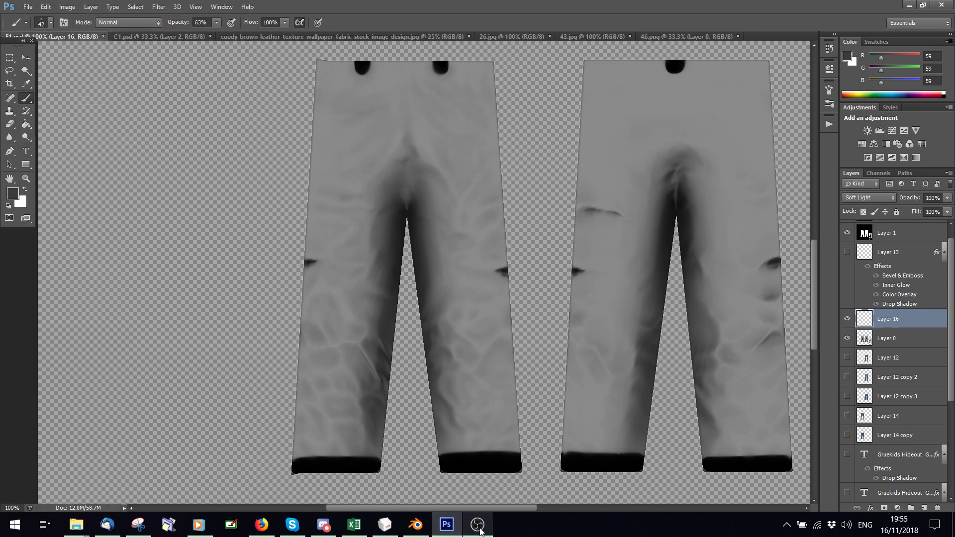
Step: Switch to Blender, re-render the pants with the painted folds, and place the captured snip beside the preview for comparison
{"action": "left_click", "coordinate": [416, 524]}
{"action": "left_click", "coordinate": [232, 454]}
{"action": "left_click", "coordinate": [238, 385]}
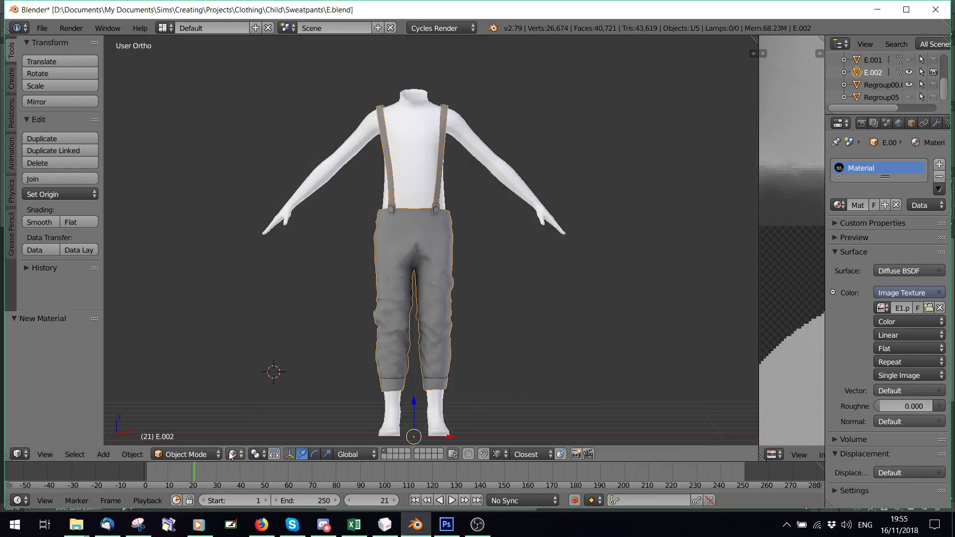
{"action": "left_click", "coordinate": [233, 454]}
{"action": "left_click", "coordinate": [238, 375]}
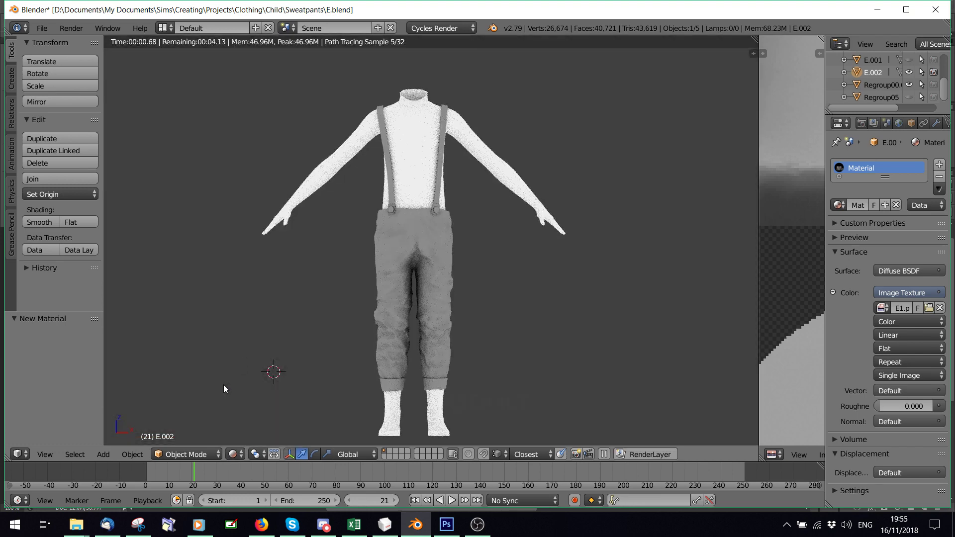
{"action": "key", "text": "alt+Tab"}
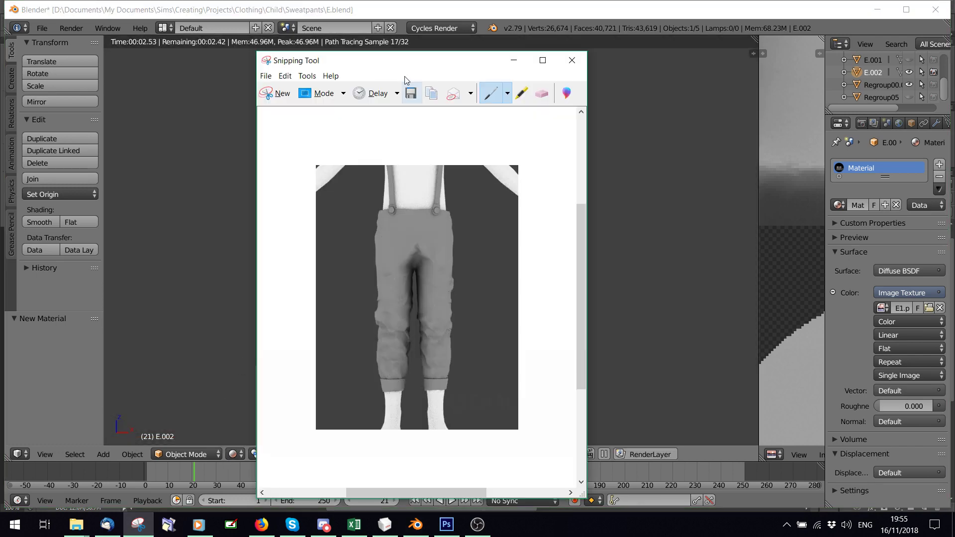
{"action": "left_click_drag", "start_coordinate": [408, 69], "coordinate": [649, 57]}
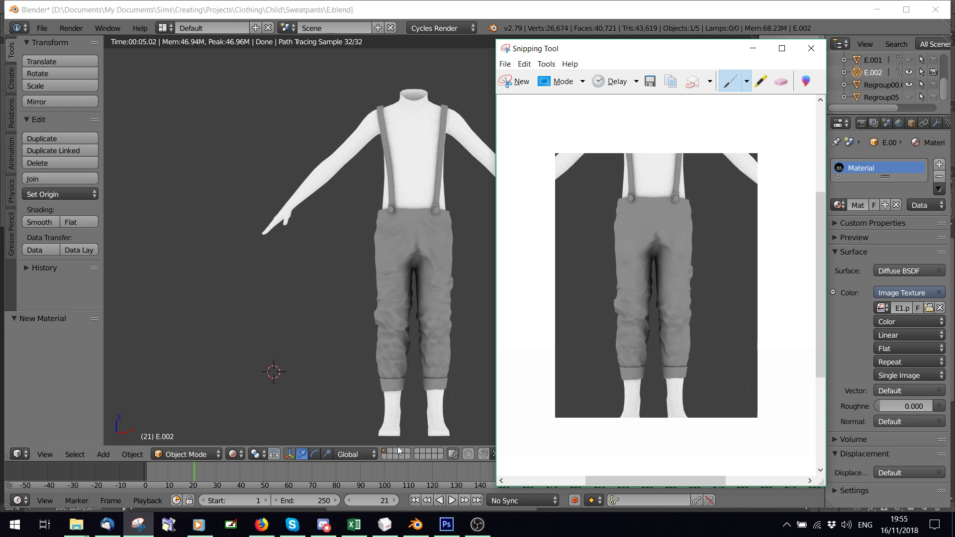
Step: Switch to Photoshop and show all the hidden denim, lettering and detail layers from Layer 12 down to Layer 2
{"action": "left_click", "coordinate": [446, 525]}
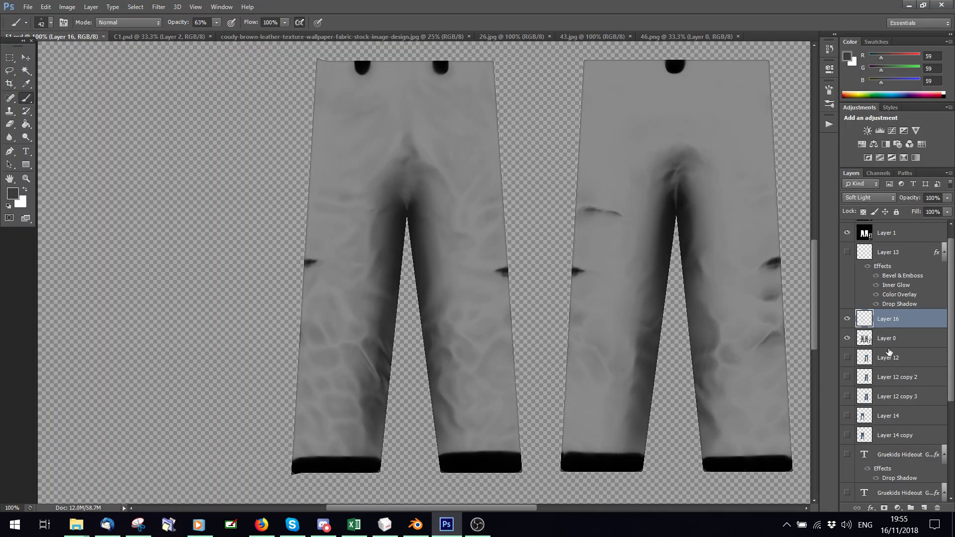
{"action": "scroll", "coordinate": [890, 352], "scroll_direction": "down", "scroll_amount": 3}
{"action": "scroll", "coordinate": [876, 328], "scroll_direction": "up", "scroll_amount": 5}
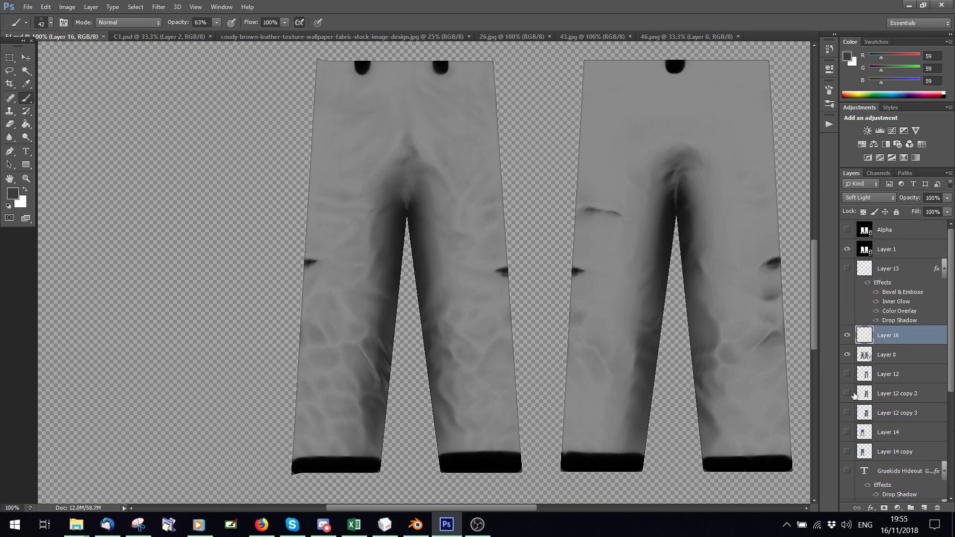
{"action": "left_click_drag", "start_coordinate": [847, 373], "coordinate": [847, 473]}
{"action": "scroll", "coordinate": [847, 448], "scroll_direction": "down", "scroll_amount": 5}
{"action": "left_click", "coordinate": [848, 412]}
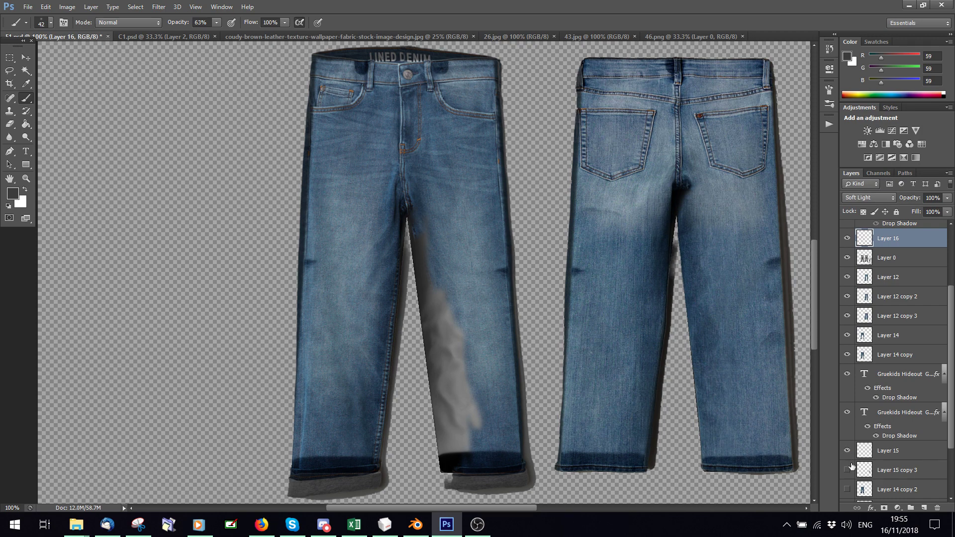
{"action": "left_click_drag", "start_coordinate": [847, 470], "coordinate": [847, 489]}
{"action": "scroll", "coordinate": [863, 435], "scroll_direction": "down", "scroll_amount": 3}
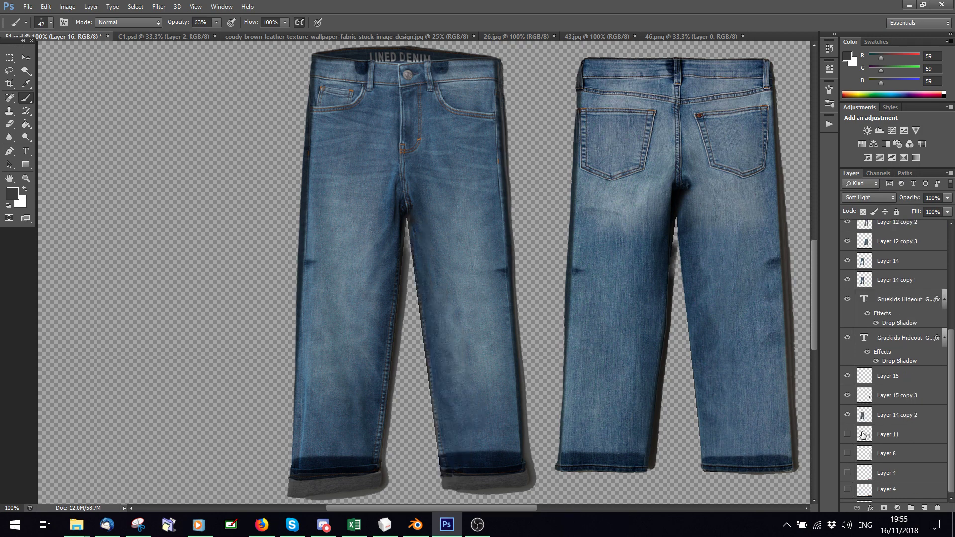
{"action": "left_click_drag", "start_coordinate": [846, 434], "coordinate": [846, 492]}
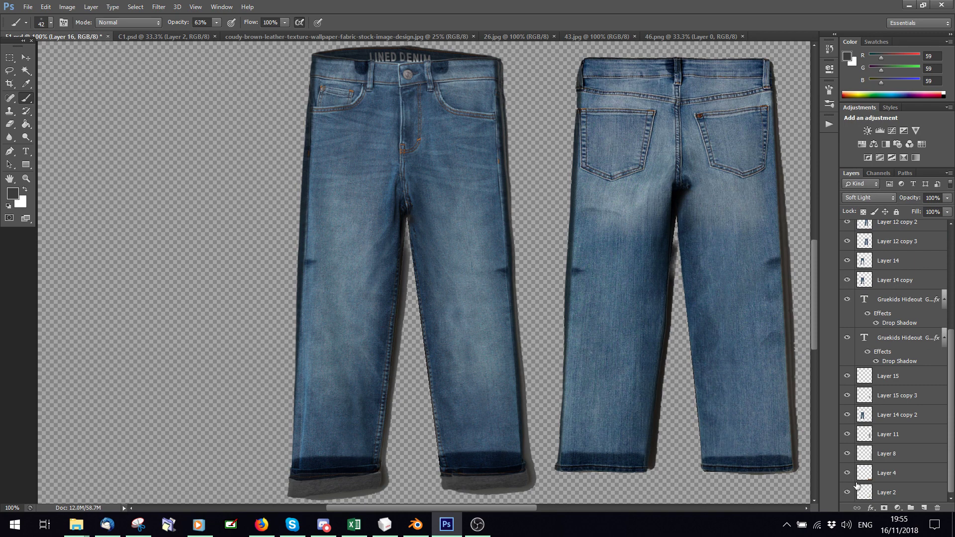
{"action": "scroll", "coordinate": [885, 348], "scroll_direction": "up", "scroll_amount": 5}
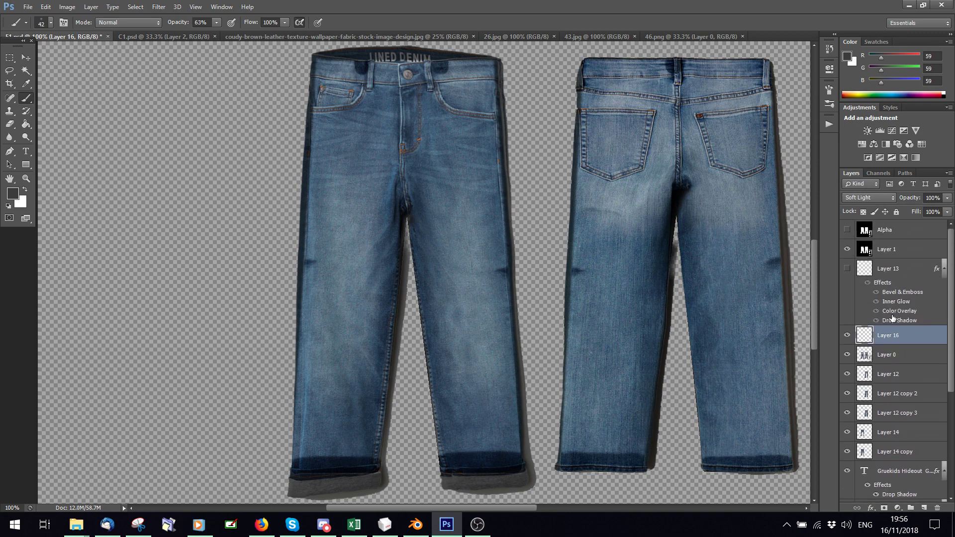
Step: Duplicate Layer 16, the Soft Light fold layer, and save the document
{"action": "left_click", "coordinate": [847, 335]}
{"action": "left_click", "coordinate": [847, 335]}
{"action": "right_click", "coordinate": [889, 341]}
{"action": "left_click", "coordinate": [764, 127]}
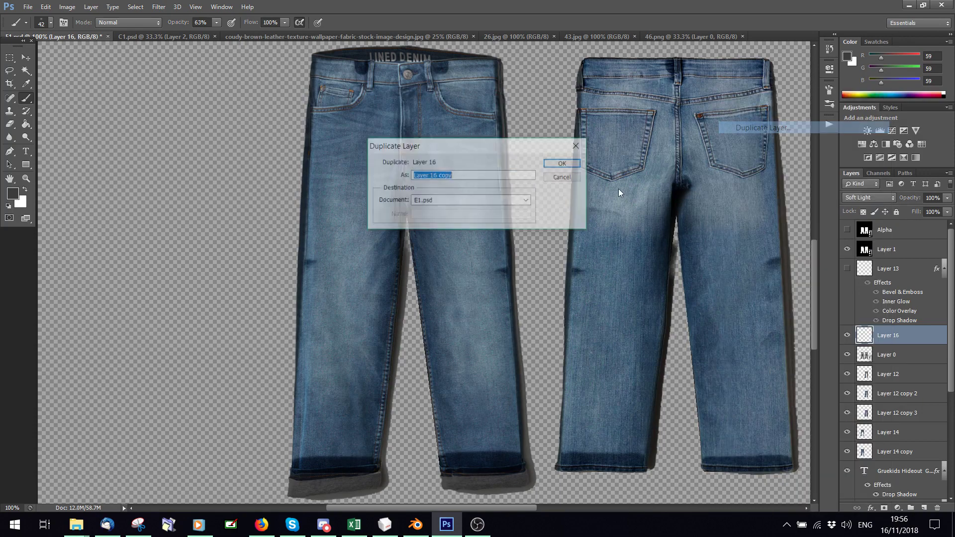
{"action": "left_click", "coordinate": [571, 164]}
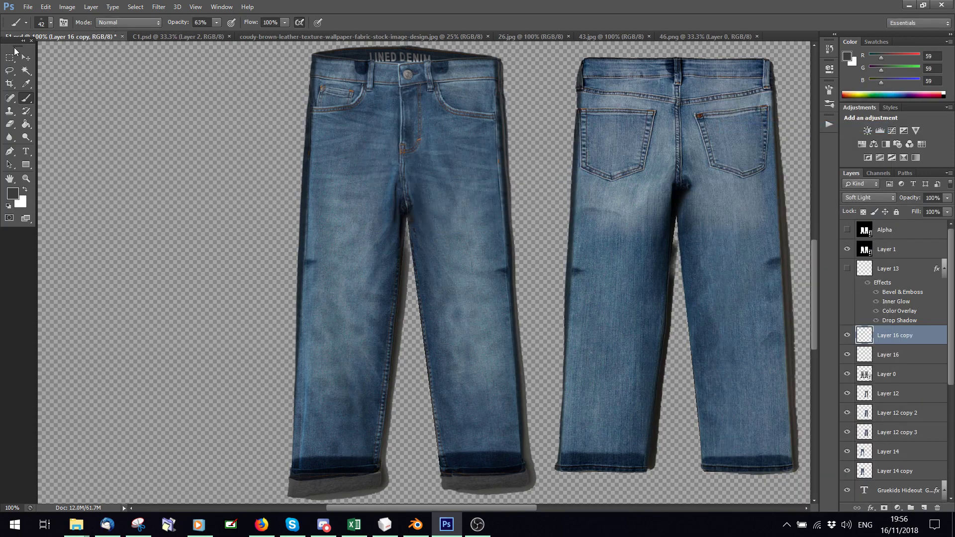
{"action": "left_click", "coordinate": [28, 7]}
{"action": "left_click", "coordinate": [50, 143]}
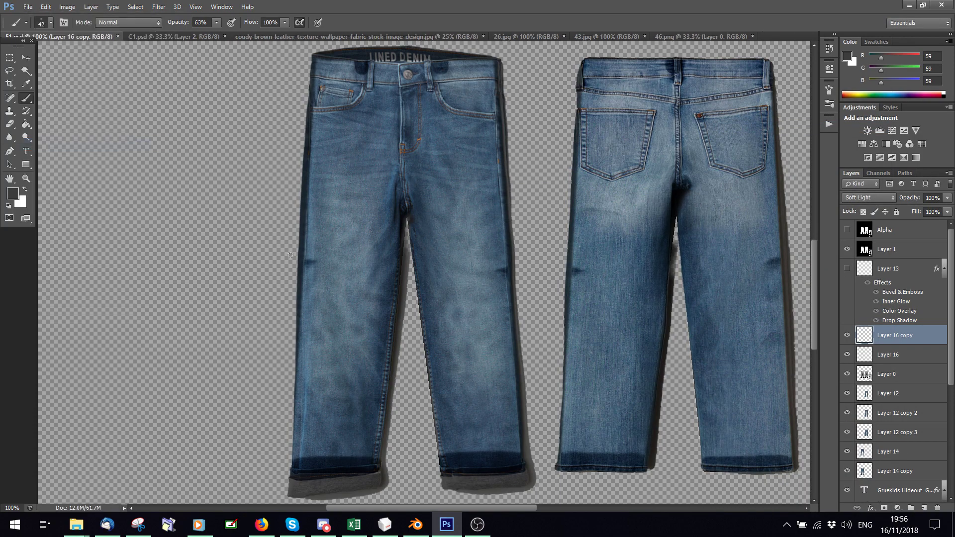
Step: Switch to Blender and re-render the pants in the viewport with the doubled fold shading
{"action": "left_click", "coordinate": [422, 526]}
{"action": "left_click", "coordinate": [236, 454]}
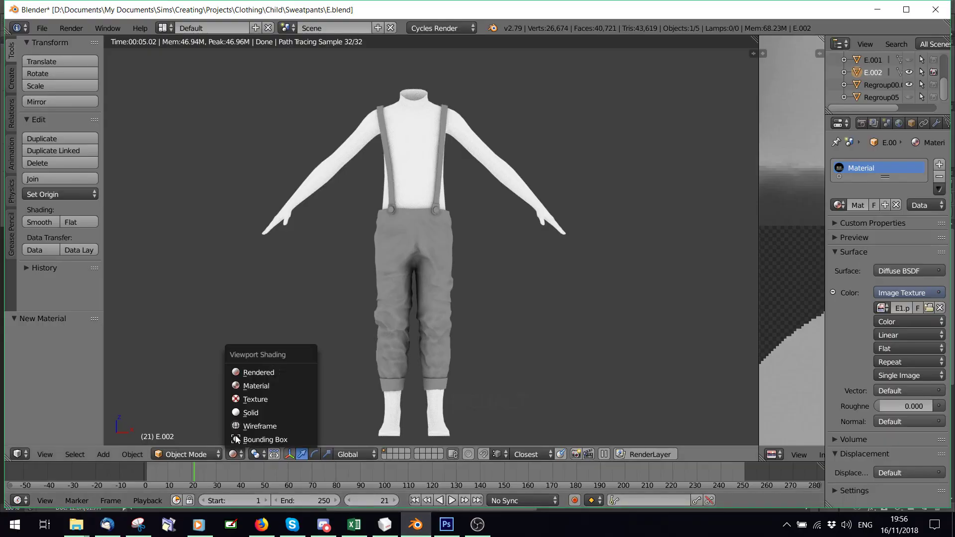
{"action": "left_click", "coordinate": [240, 369]}
{"action": "left_click", "coordinate": [236, 454]}
{"action": "left_click", "coordinate": [243, 400]}
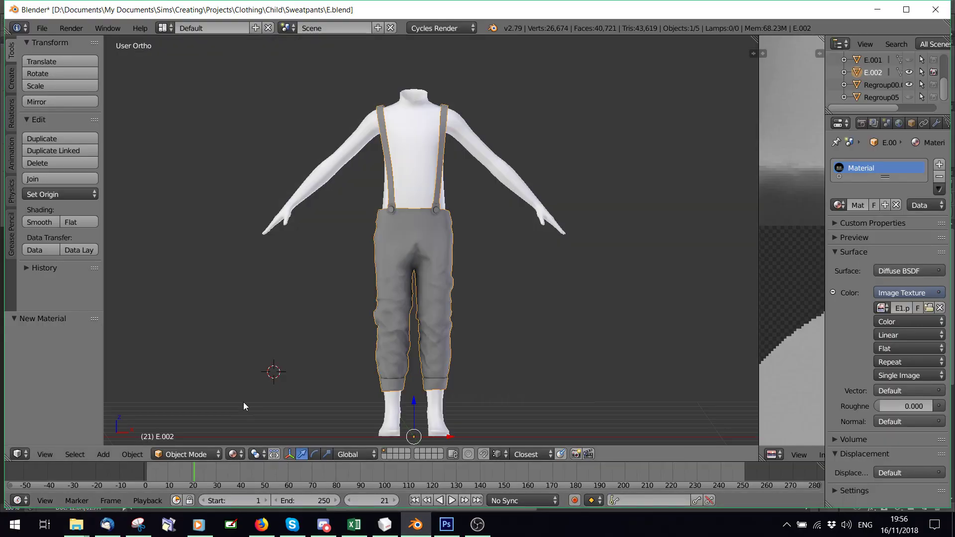
{"action": "left_click", "coordinate": [241, 454]}
{"action": "left_click", "coordinate": [246, 371]}
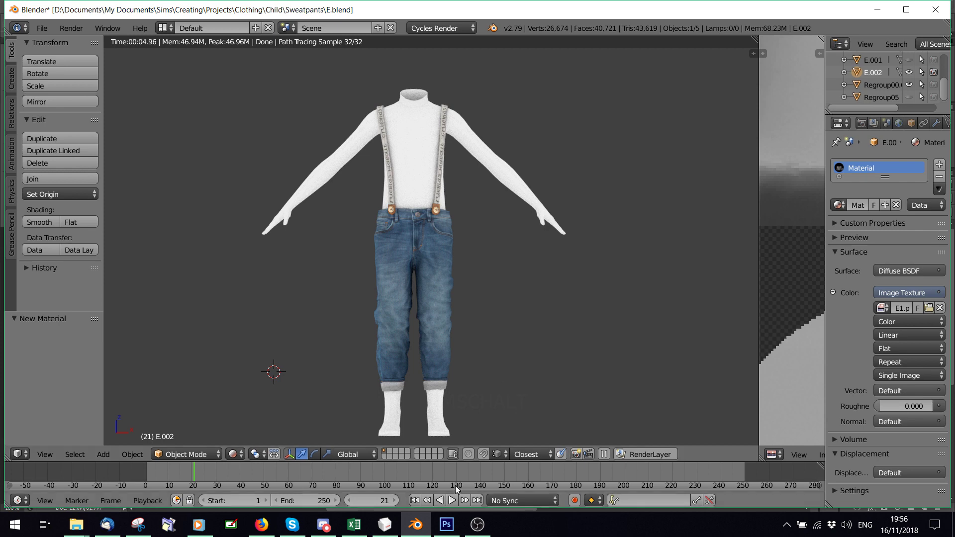
Step: Switch to Photoshop, set the brush size to 64 px, and paint soft shading over the cuff pieces on Layer 16 copy
{"action": "left_click", "coordinate": [446, 525]}
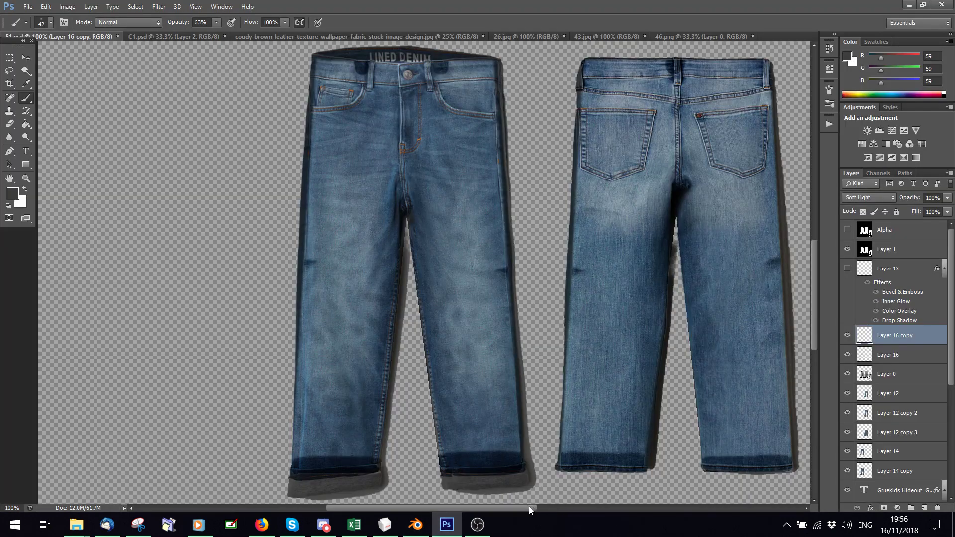
{"action": "left_click_drag", "start_coordinate": [530, 506], "coordinate": [642, 506]}
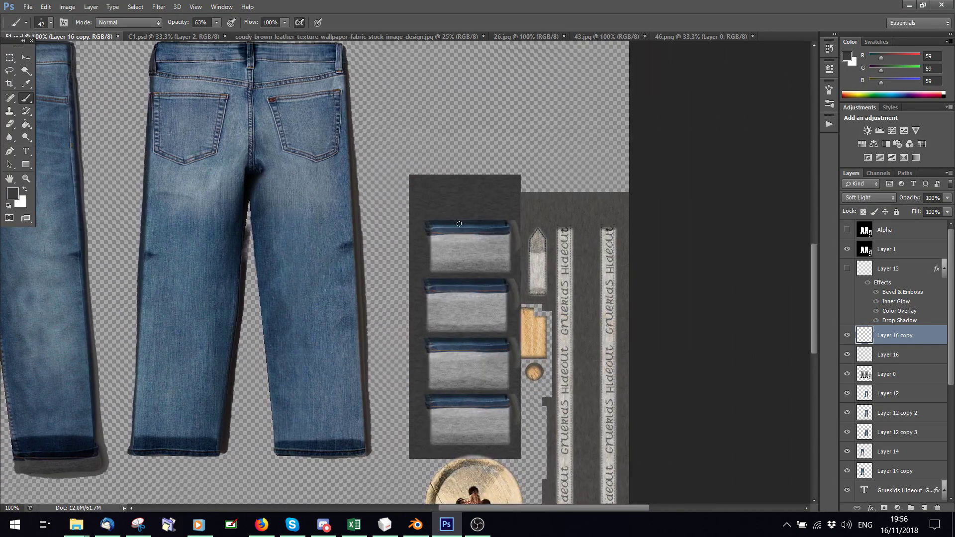
{"action": "left_click", "coordinate": [51, 22]}
{"action": "type", "text": "64"}
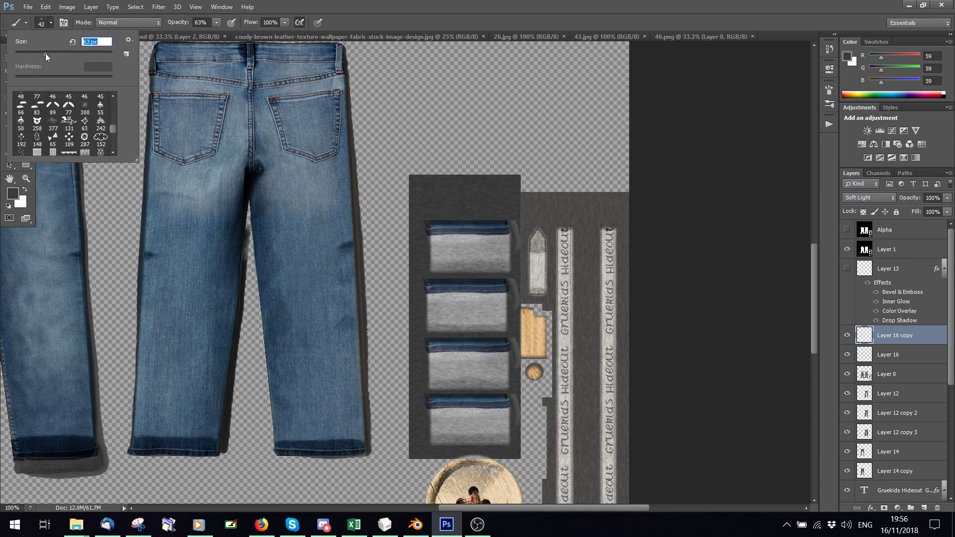
{"action": "key", "text": "Return"}
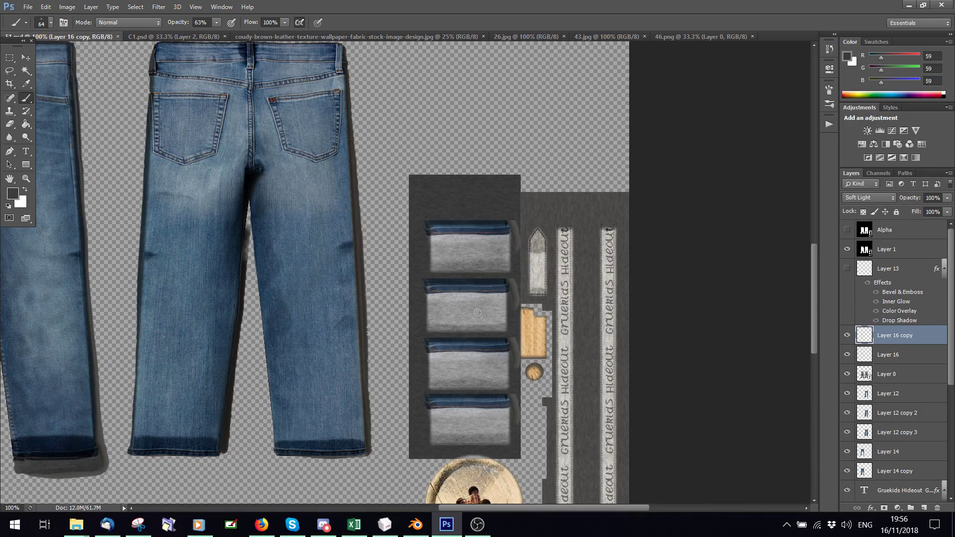
{"action": "left_click", "coordinate": [438, 310]}
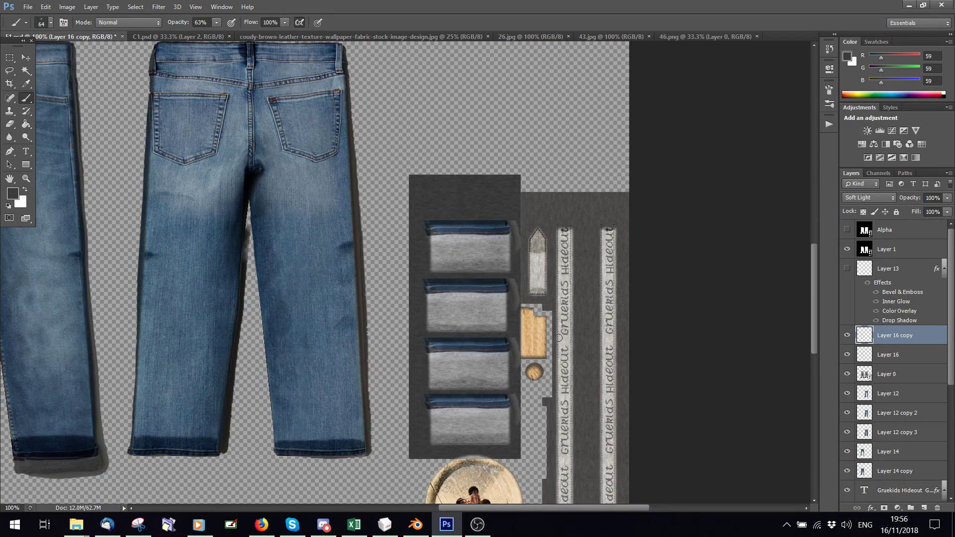
{"action": "scroll", "coordinate": [559, 338], "scroll_direction": "down", "scroll_amount": 3}
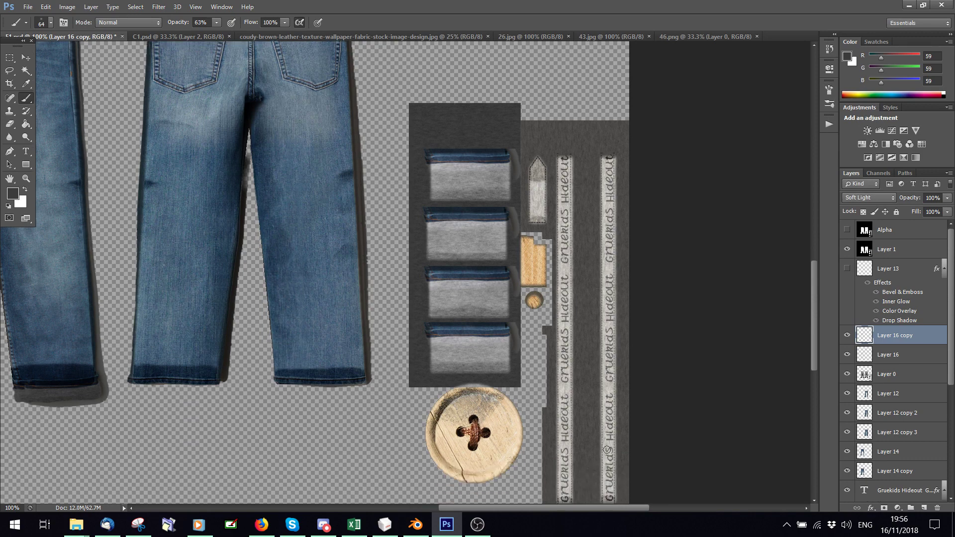
{"action": "scroll", "coordinate": [605, 175], "scroll_direction": "up", "scroll_amount": 3}
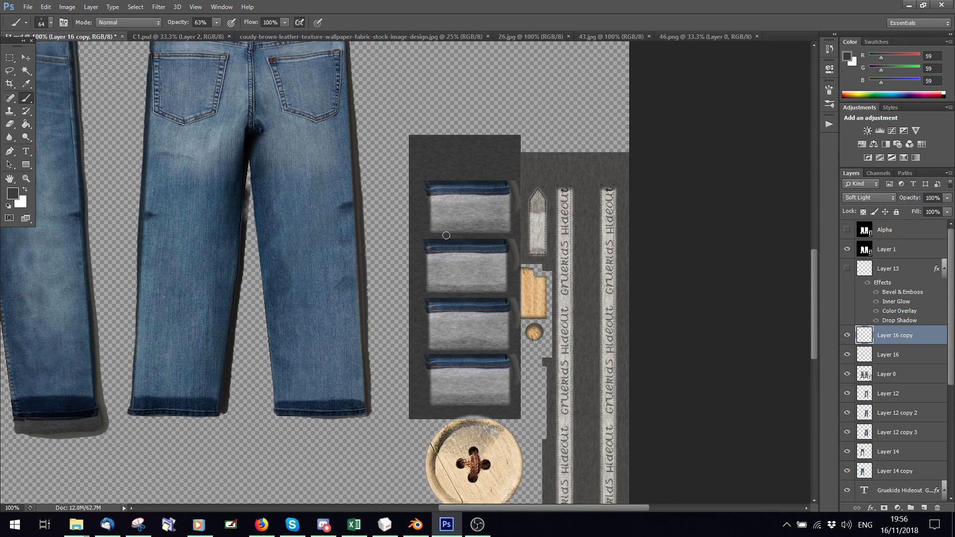
{"action": "scroll", "coordinate": [325, 142], "scroll_direction": "up", "scroll_amount": 3}
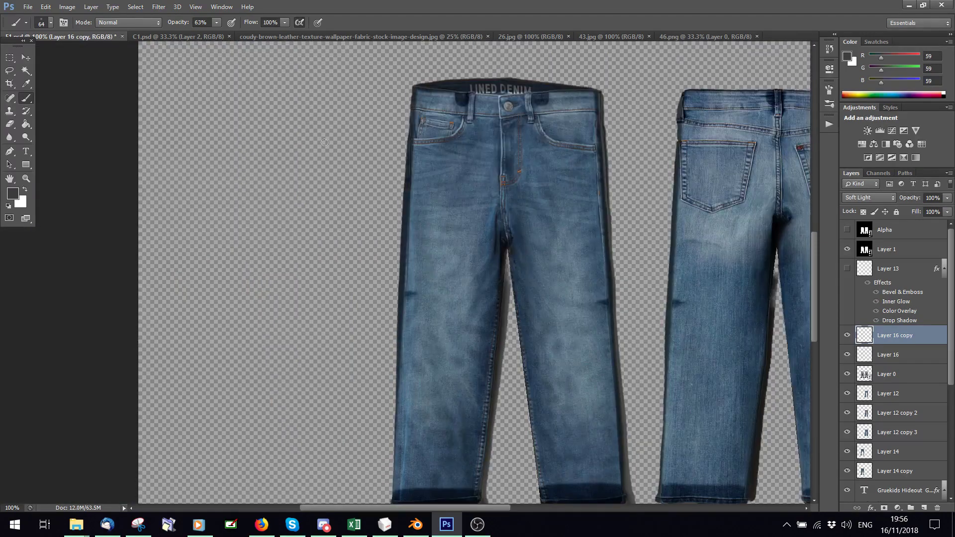
Step: Hide Layer 15 copy 3, which holds the blue trim on the cuff pieces, and save the document
{"action": "left_click", "coordinate": [196, 6]}
{"action": "left_click", "coordinate": [209, 103]}
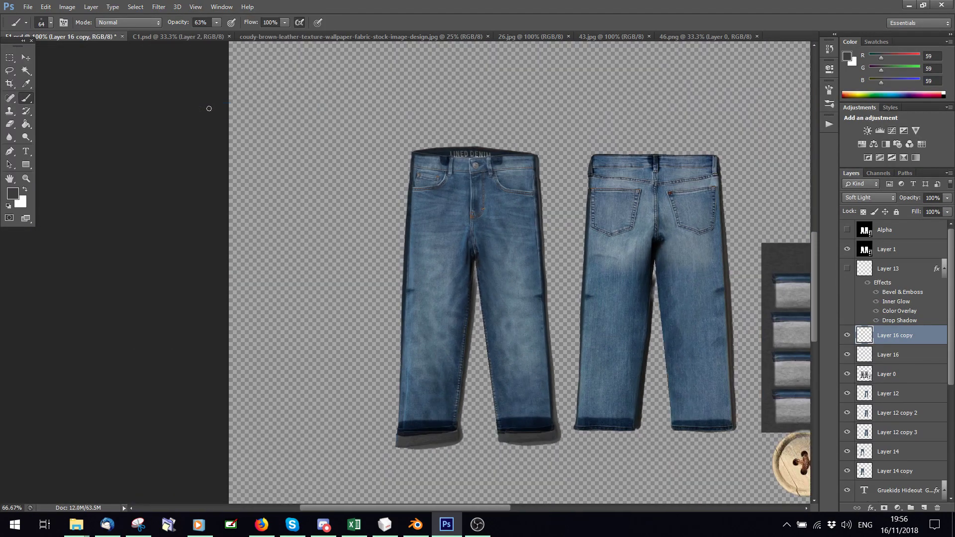
{"action": "left_click", "coordinate": [416, 524]}
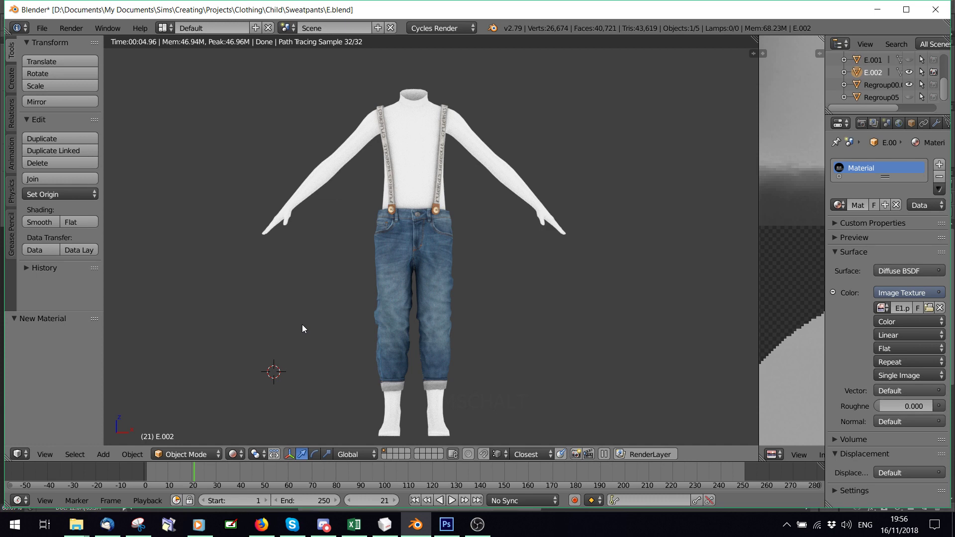
{"action": "left_click", "coordinate": [446, 525]}
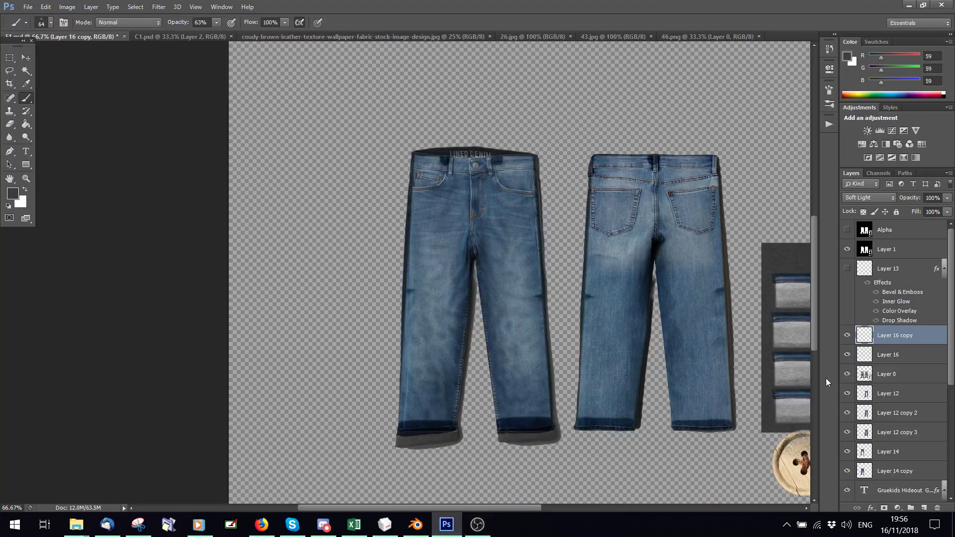
{"action": "scroll", "coordinate": [870, 396], "scroll_direction": "down", "scroll_amount": 5}
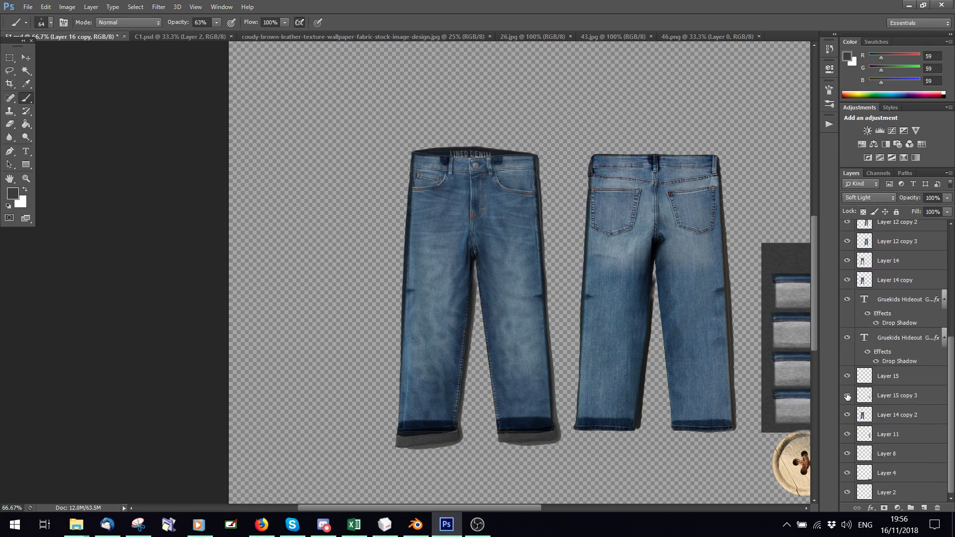
{"action": "left_click", "coordinate": [849, 396]}
{"action": "left_click", "coordinate": [28, 7]}
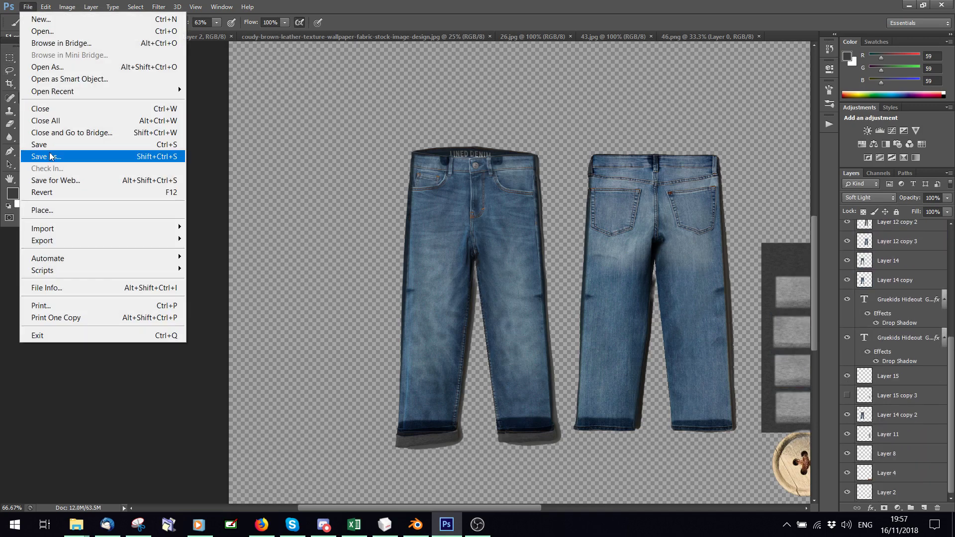
{"action": "left_click", "coordinate": [46, 145]}
Step: Switch to Blender and re-render the pants in the viewport without the blue cuff trim
{"action": "left_click", "coordinate": [415, 525]}
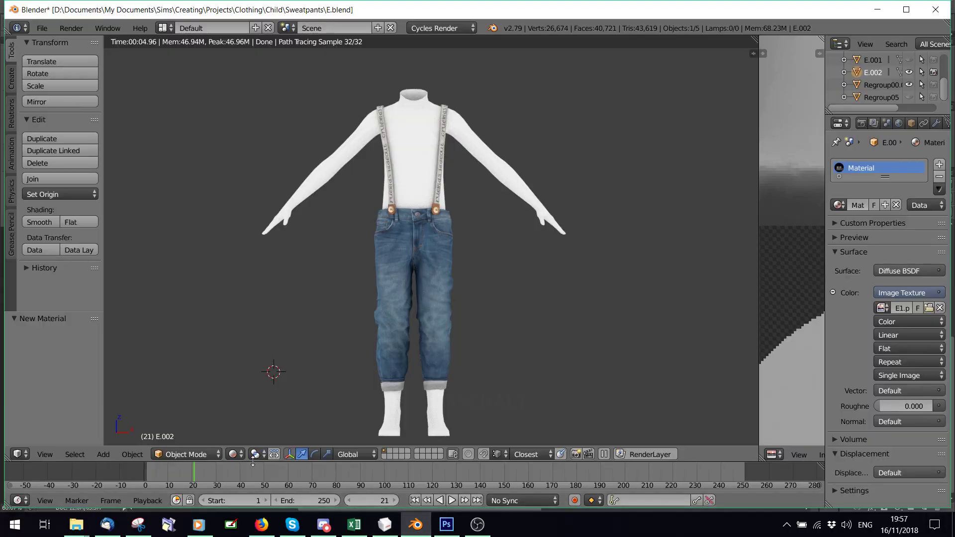
{"action": "left_click", "coordinate": [232, 455]}
{"action": "left_click", "coordinate": [233, 454]}
{"action": "left_click", "coordinate": [232, 454]}
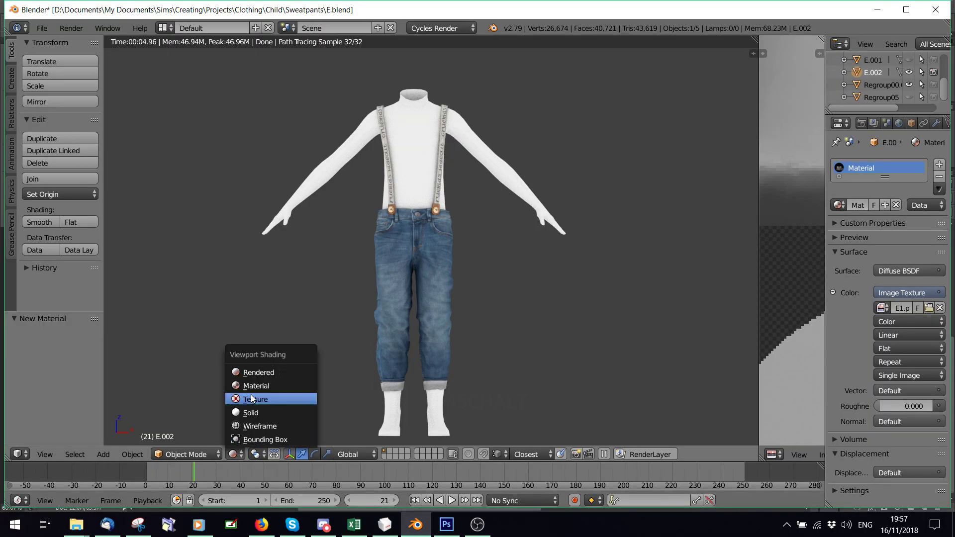
{"action": "left_click", "coordinate": [250, 412]}
{"action": "left_click", "coordinate": [232, 455]}
{"action": "left_click", "coordinate": [245, 371]}
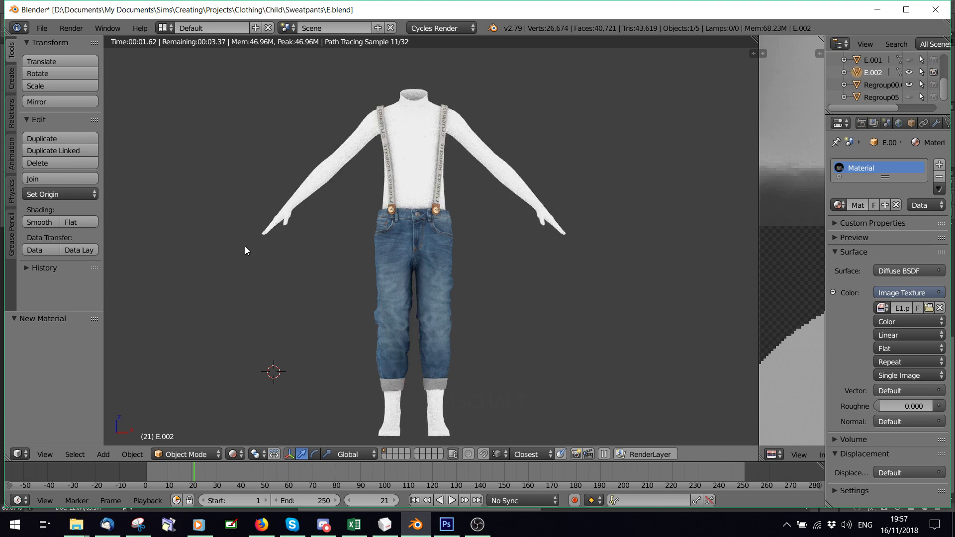
Step: Switch to Photoshop, fit the document on screen, and toggle Layer 12 and its copies to examine which denim area each covers
{"action": "left_click", "coordinate": [447, 525]}
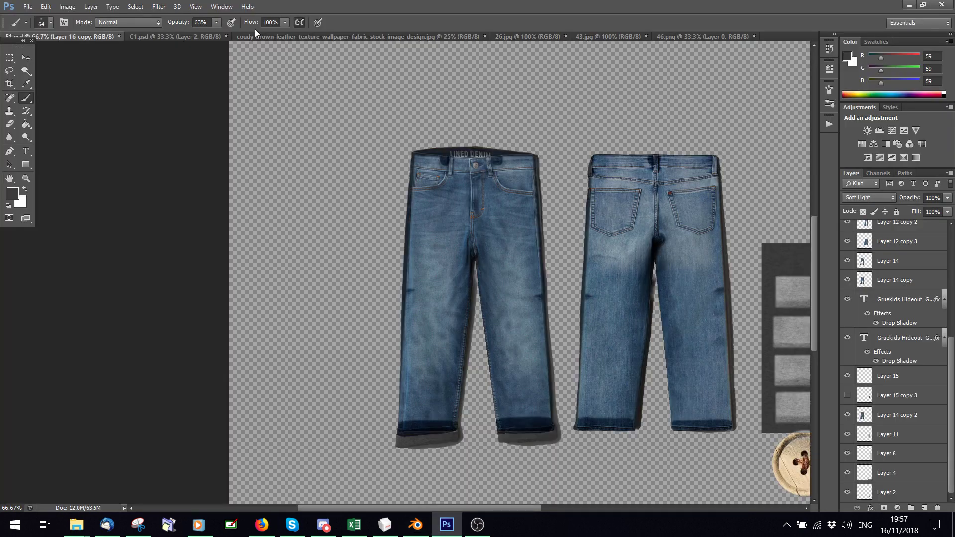
{"action": "left_click", "coordinate": [194, 7]}
{"action": "left_click", "coordinate": [226, 121]}
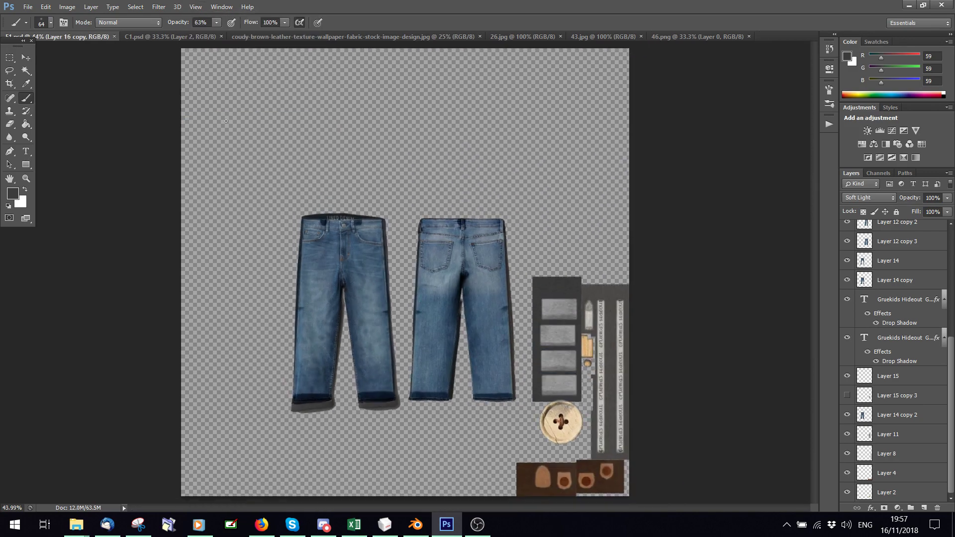
{"action": "scroll", "coordinate": [937, 291], "scroll_direction": "up", "scroll_amount": 5}
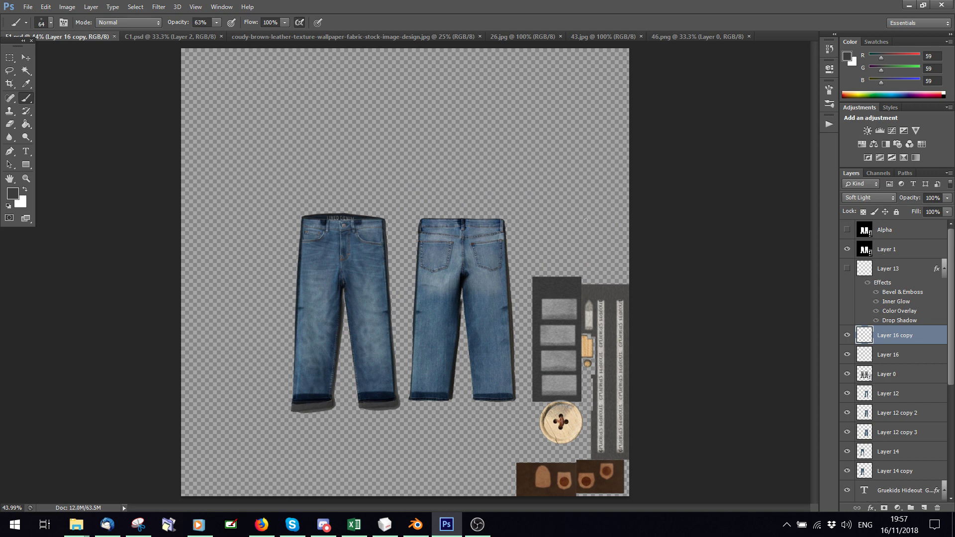
{"action": "scroll", "coordinate": [925, 389], "scroll_direction": "down", "scroll_amount": 4}
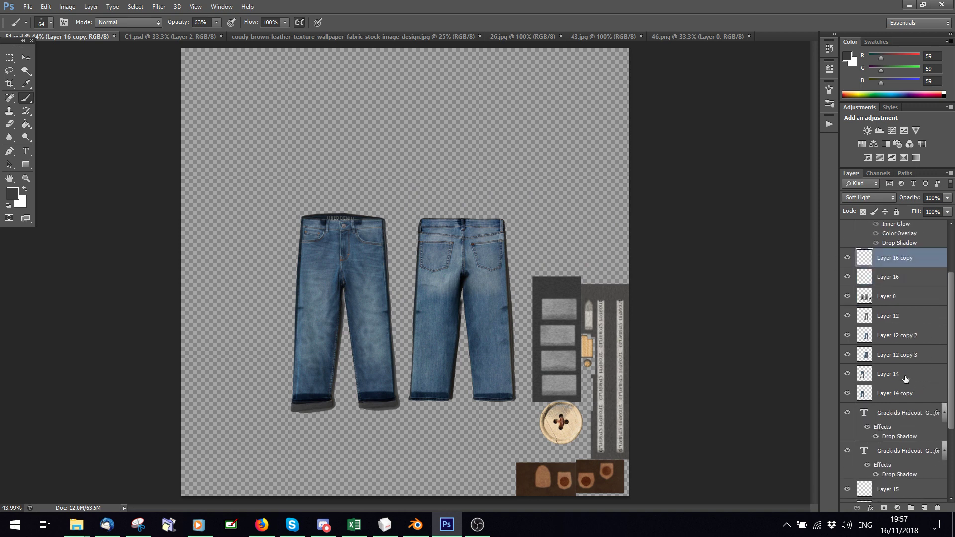
{"action": "left_click", "coordinate": [848, 335]}
{"action": "left_click", "coordinate": [847, 335]}
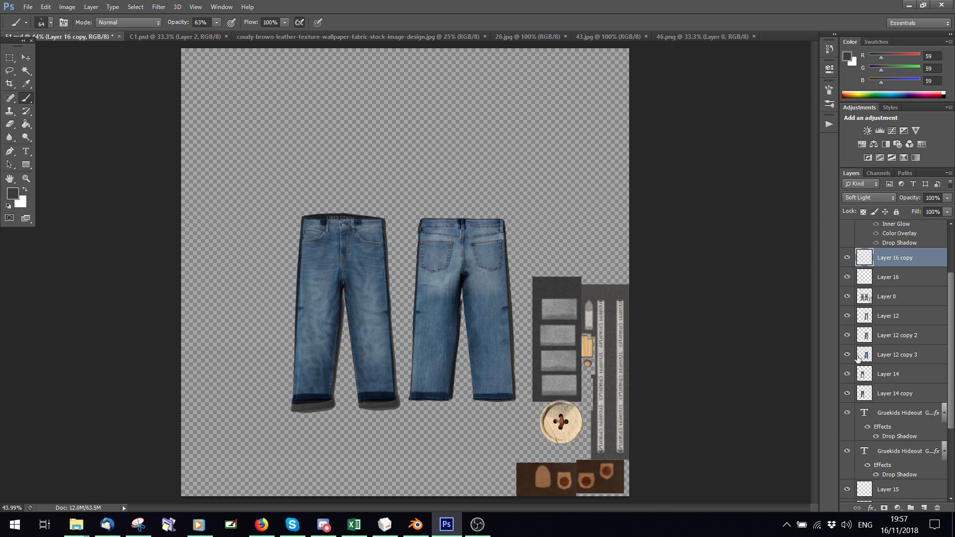
{"action": "left_click", "coordinate": [849, 356]}
{"action": "left_click", "coordinate": [848, 355]}
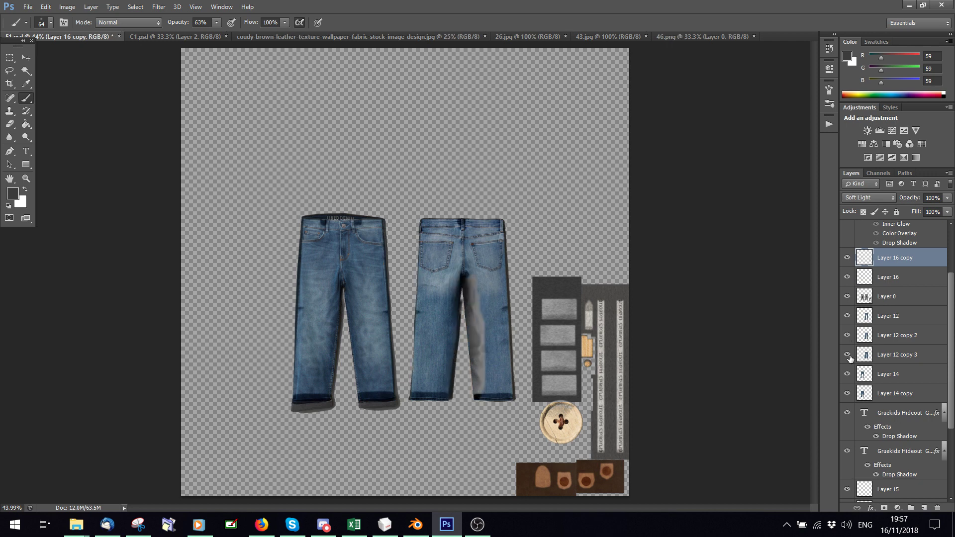
{"action": "left_click", "coordinate": [847, 316]}
{"action": "left_click", "coordinate": [847, 317]}
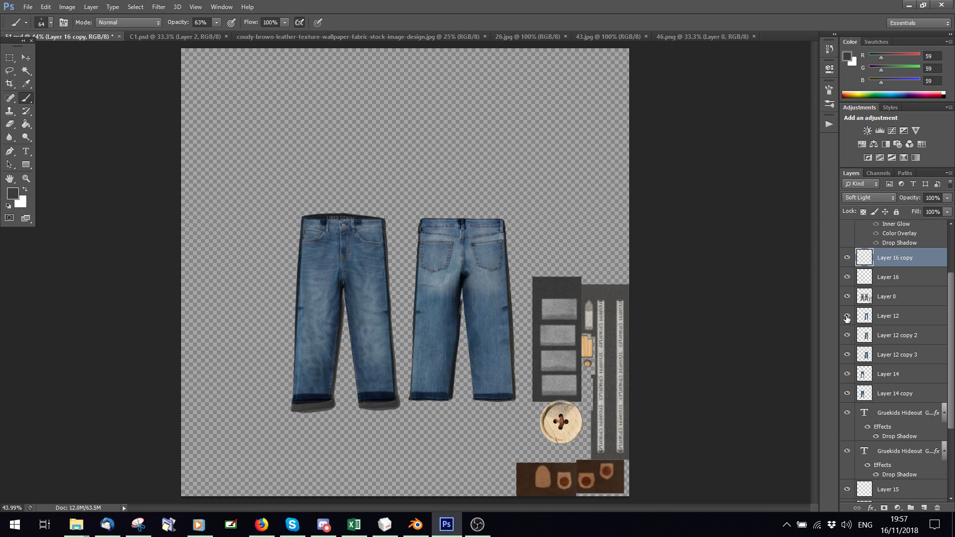
{"action": "left_click", "coordinate": [849, 360]}
{"action": "left_click", "coordinate": [849, 360]}
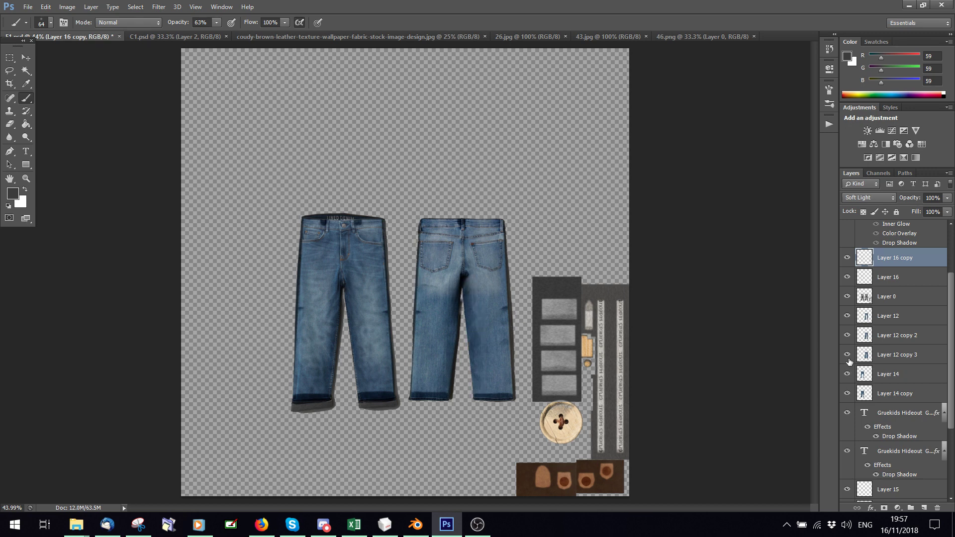
Step: Try the Spot Healing Brush on Layer 12 at the outer corner of the back waistband, and undo it
{"action": "left_click", "coordinate": [873, 314]}
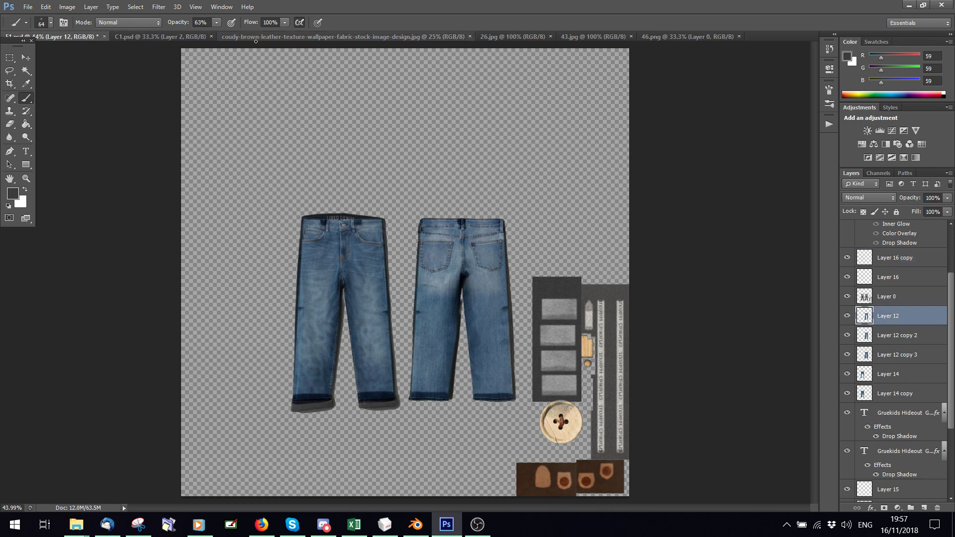
{"action": "left_click", "coordinate": [10, 97]}
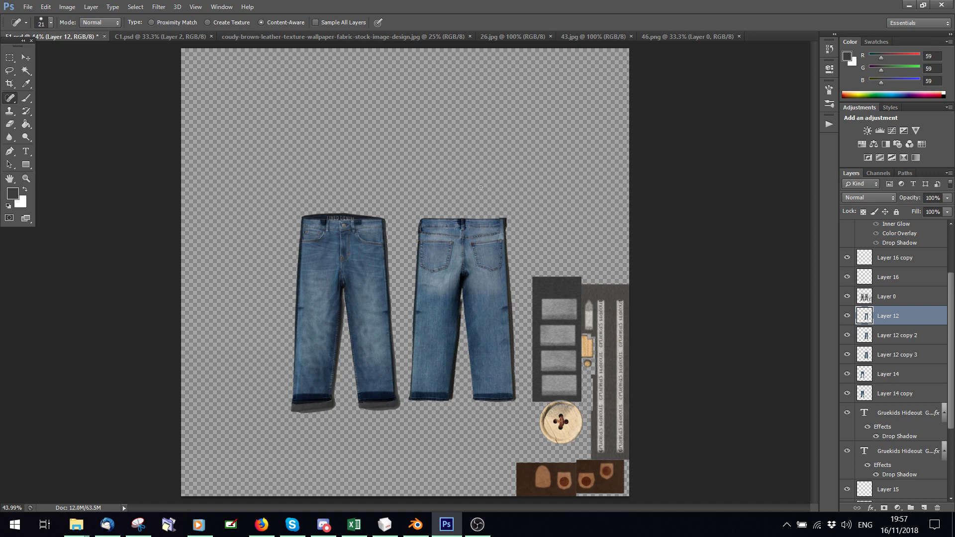
{"action": "left_click", "coordinate": [195, 7]}
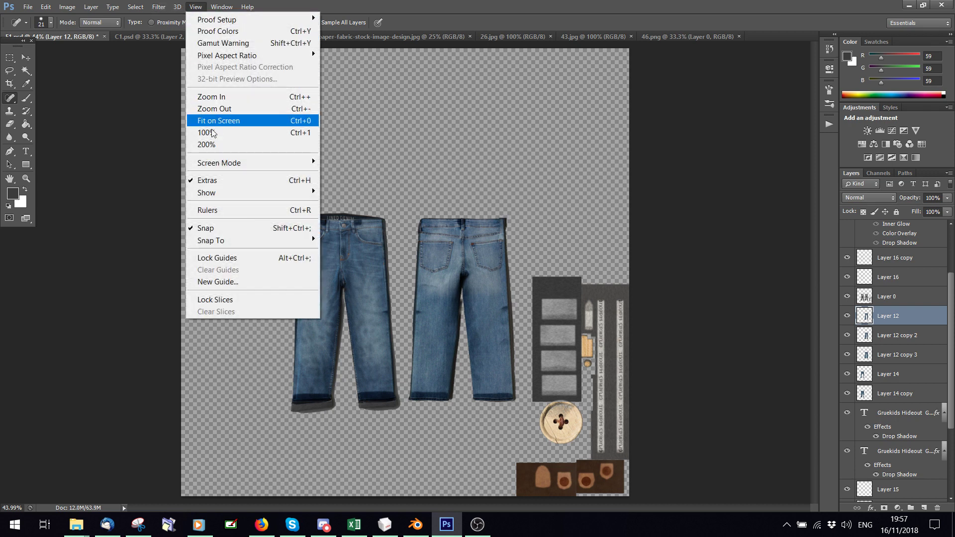
{"action": "mouse_move", "coordinate": [45, 6]}
Step: Clone Stamp denim on Layer 12 over the belt loop at the left outer end of the back waistband, viewed at 200%
{"action": "left_click", "coordinate": [894, 258]}
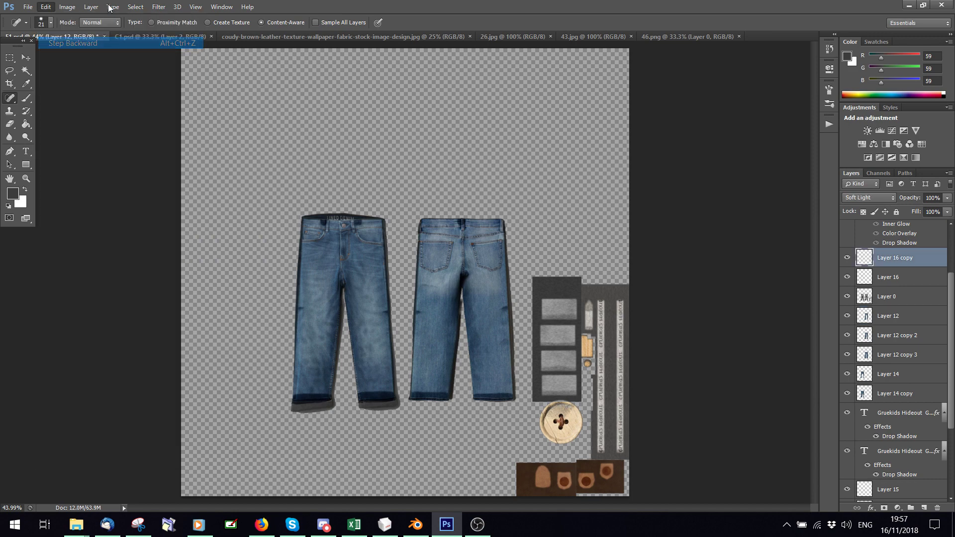
{"action": "left_click", "coordinate": [196, 7]}
{"action": "left_click", "coordinate": [218, 144]}
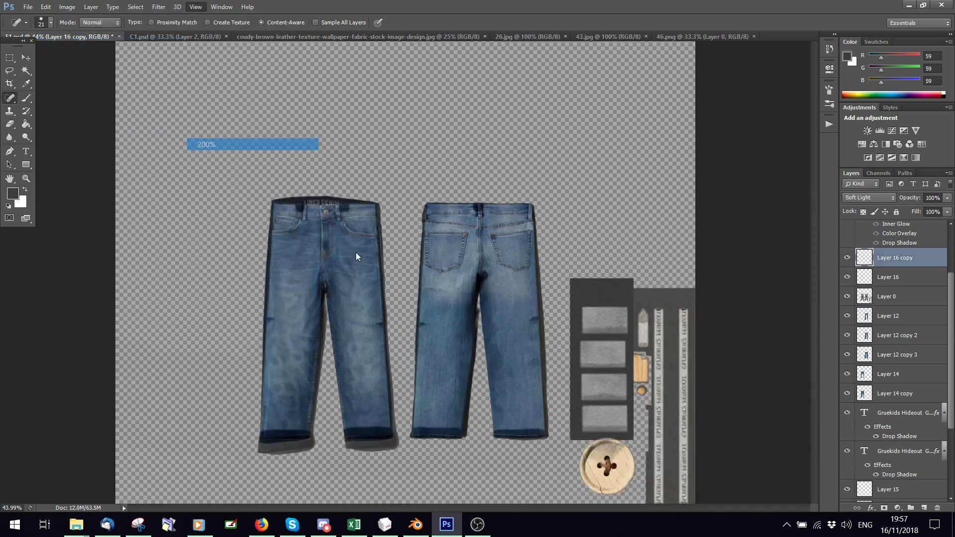
{"action": "left_click_drag", "start_coordinate": [482, 509], "coordinate": [557, 509]}
{"action": "scroll", "coordinate": [479, 359], "scroll_direction": "up", "scroll_amount": 4}
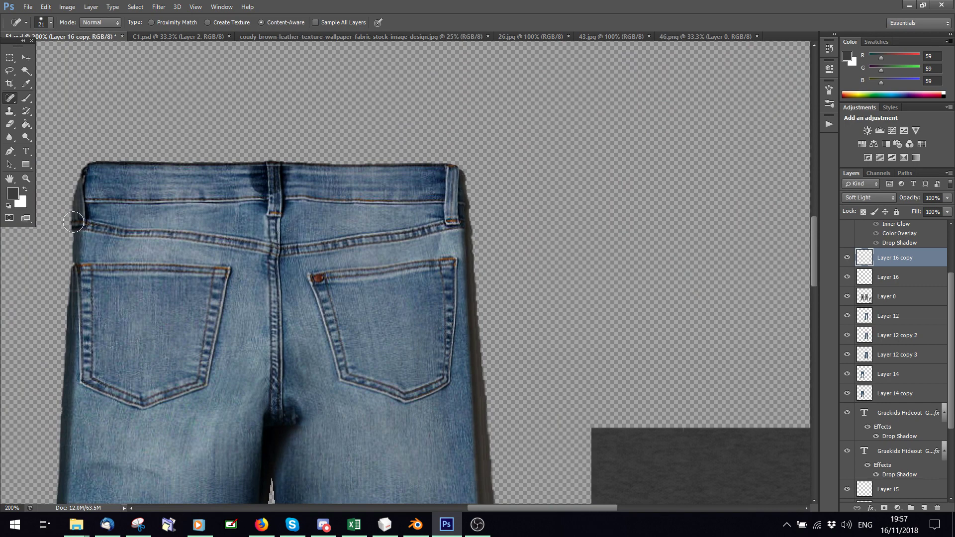
{"action": "mouse_move", "coordinate": [74, 222]}
{"action": "left_mouse_down"}
{"action": "mouse_move", "coordinate": [51, 241]}
{"action": "mouse_move", "coordinate": [79, 231]}
{"action": "left_mouse_up"}
{"action": "left_click", "coordinate": [848, 336]}
{"action": "left_click", "coordinate": [884, 318]}
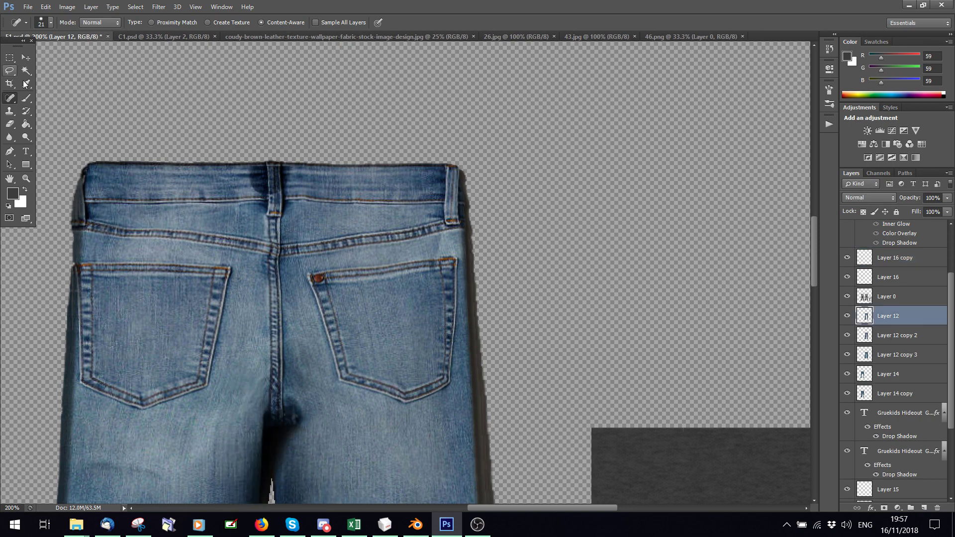
{"action": "left_click", "coordinate": [10, 111]}
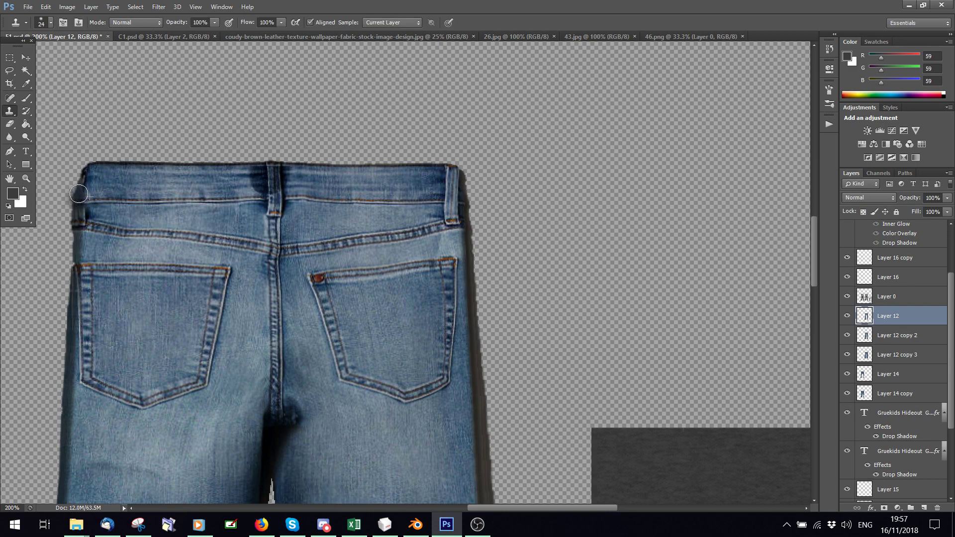
{"action": "mouse_move", "coordinate": [78, 193]}
{"action": "left_mouse_down"}
{"action": "mouse_move", "coordinate": [79, 232]}
{"action": "mouse_move", "coordinate": [31, 203]}
{"action": "mouse_move", "coordinate": [85, 264]}
{"action": "left_mouse_up"}
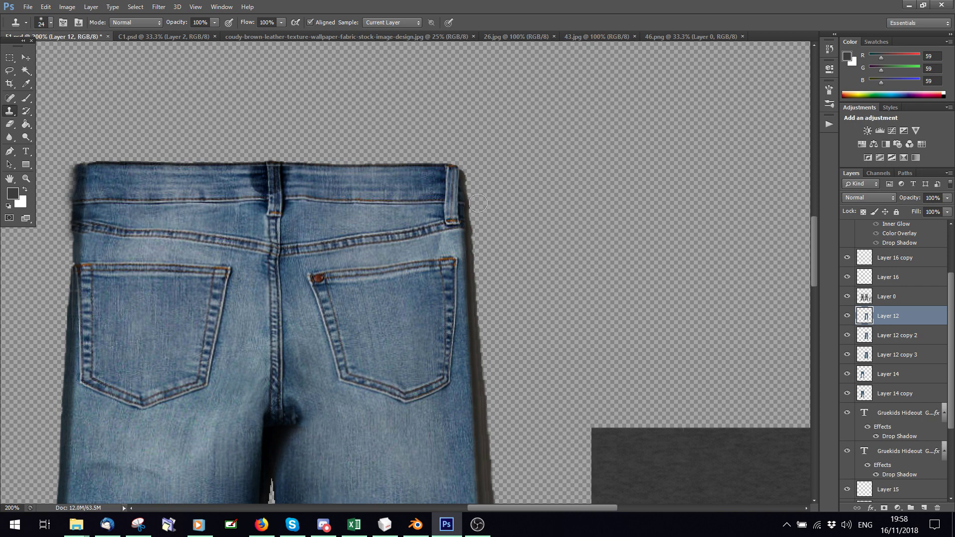
Step: Clone waistband denim over the belt loop at the right outer end of the back waistband, and save the document
{"action": "left_click", "coordinate": [438, 170], "text": "alt"}
{"action": "mouse_move", "coordinate": [447, 170]}
{"action": "left_mouse_down"}
{"action": "mouse_move", "coordinate": [452, 201]}
{"action": "mouse_move", "coordinate": [456, 193]}
{"action": "mouse_move", "coordinate": [443, 192]}
{"action": "mouse_move", "coordinate": [452, 195]}
{"action": "mouse_move", "coordinate": [445, 208]}
{"action": "mouse_move", "coordinate": [455, 211]}
{"action": "mouse_move", "coordinate": [447, 216]}
{"action": "mouse_move", "coordinate": [465, 224]}
{"action": "mouse_move", "coordinate": [429, 213]}
{"action": "mouse_move", "coordinate": [486, 214]}
{"action": "left_mouse_up"}
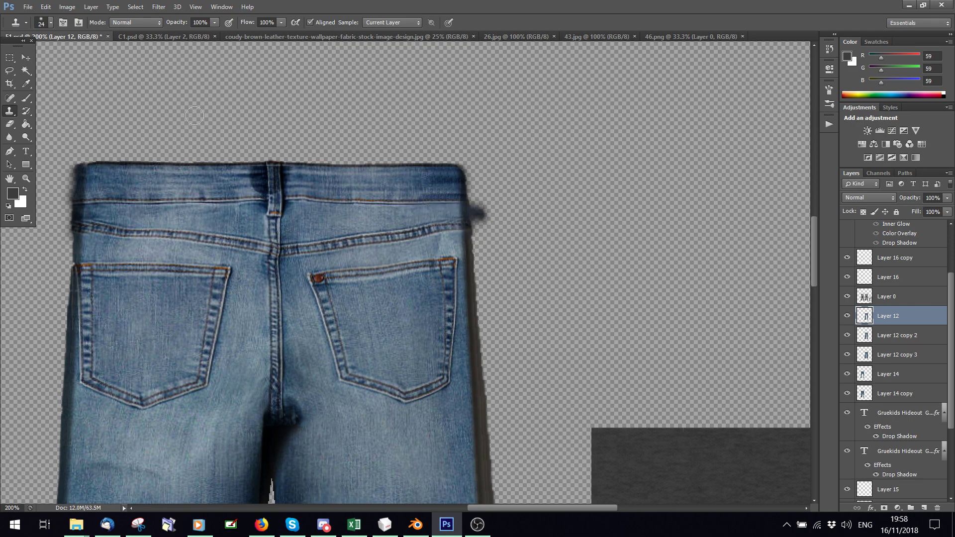
{"action": "left_click", "coordinate": [28, 7]}
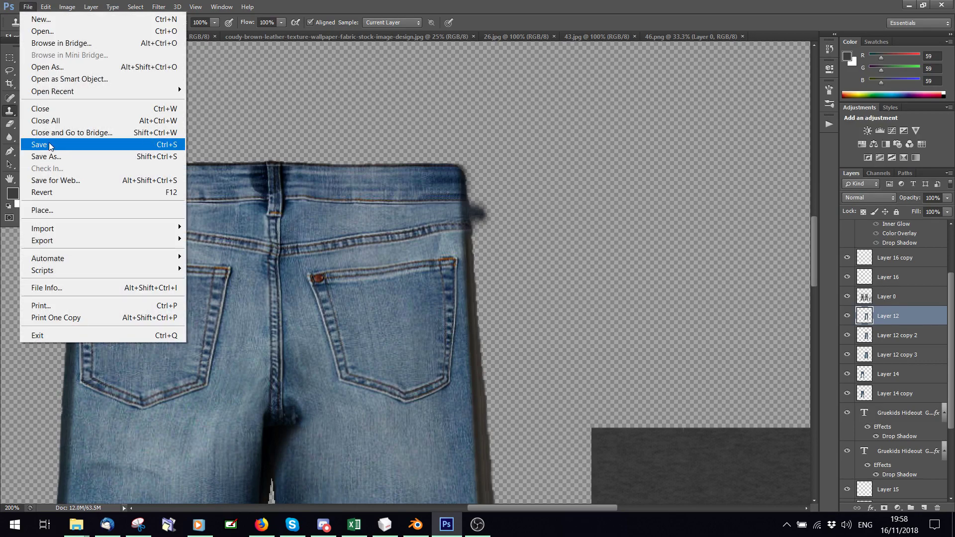
{"action": "left_click", "coordinate": [49, 142]}
Step: Switch to Blender, re-render the pants in the viewport, and examine the retouched waistband from the back and sides
{"action": "key", "text": "alt+Tab"}
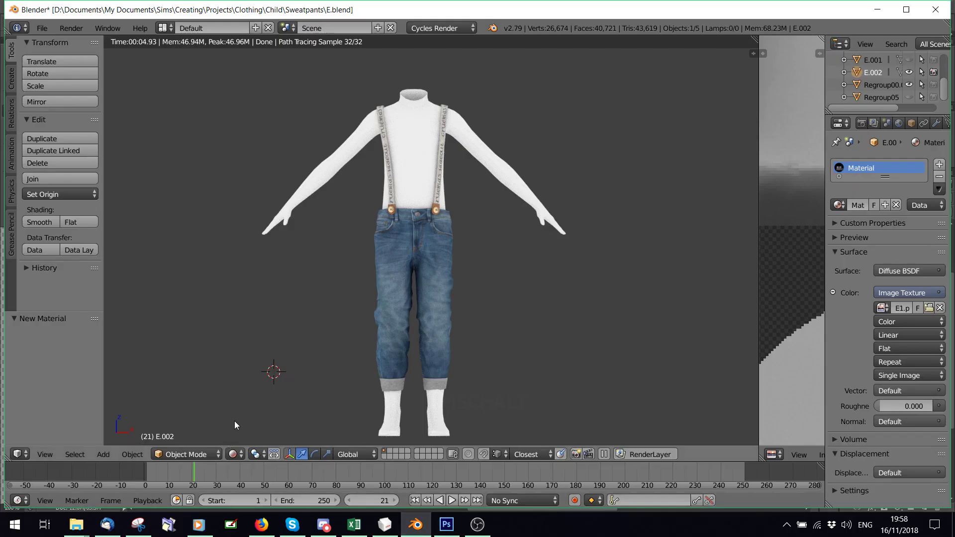
{"action": "scroll", "coordinate": [393, 368], "scroll_direction": "up", "scroll_amount": 3}
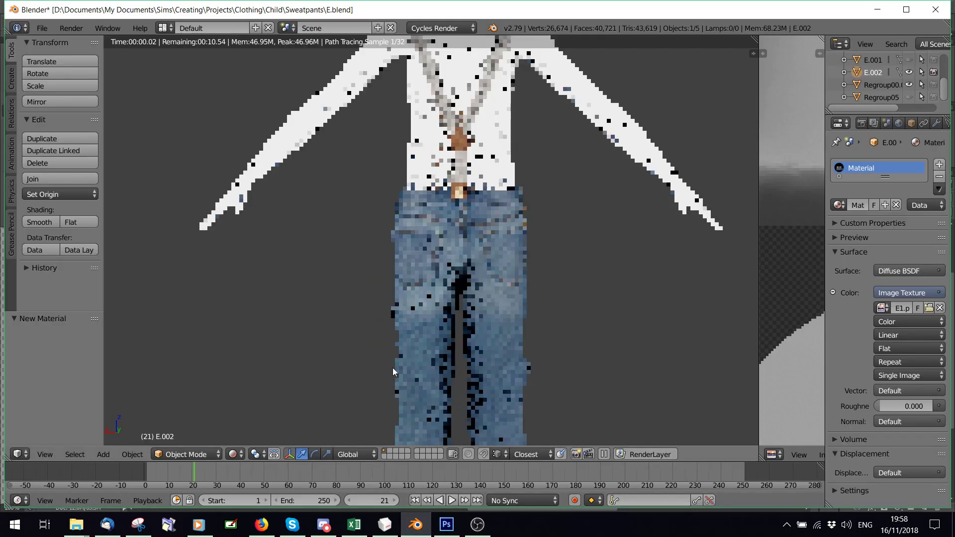
{"action": "left_click", "coordinate": [233, 454]}
{"action": "left_click", "coordinate": [257, 379]}
{"action": "left_click", "coordinate": [232, 454]}
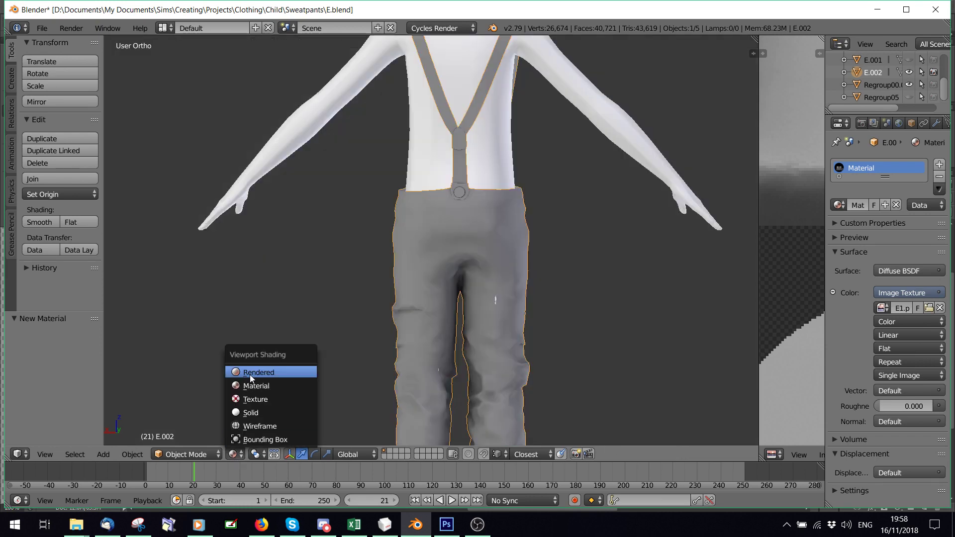
{"action": "left_click", "coordinate": [250, 372]}
{"action": "mouse_move", "coordinate": [488, 282]}
{"action": "middle_mouse_down"}
{"action": "mouse_move", "coordinate": [533, 288]}
{"action": "mouse_move", "coordinate": [505, 279]}
{"action": "middle_mouse_up"}
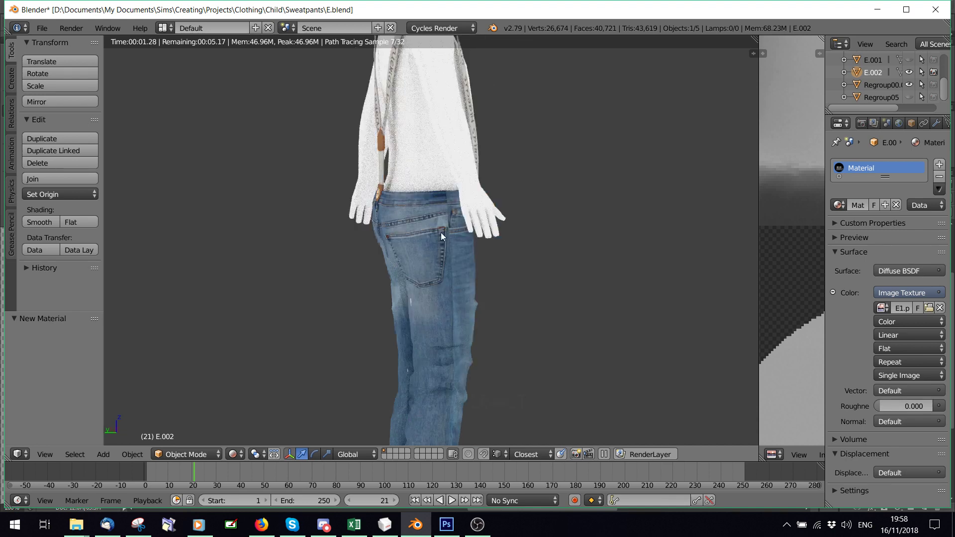
{"action": "middle_click_drag", "start_coordinate": [440, 232], "coordinate": [571, 265]}
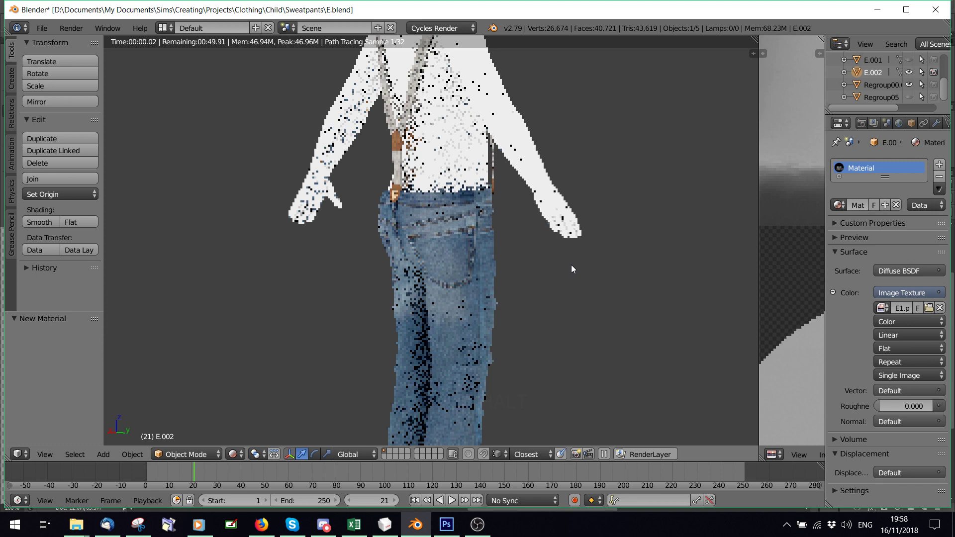
Step: Switch to Photoshop, check which front denim Layer 14 covers, select that layer, and save the document
{"action": "key", "text": "alt+Tab"}
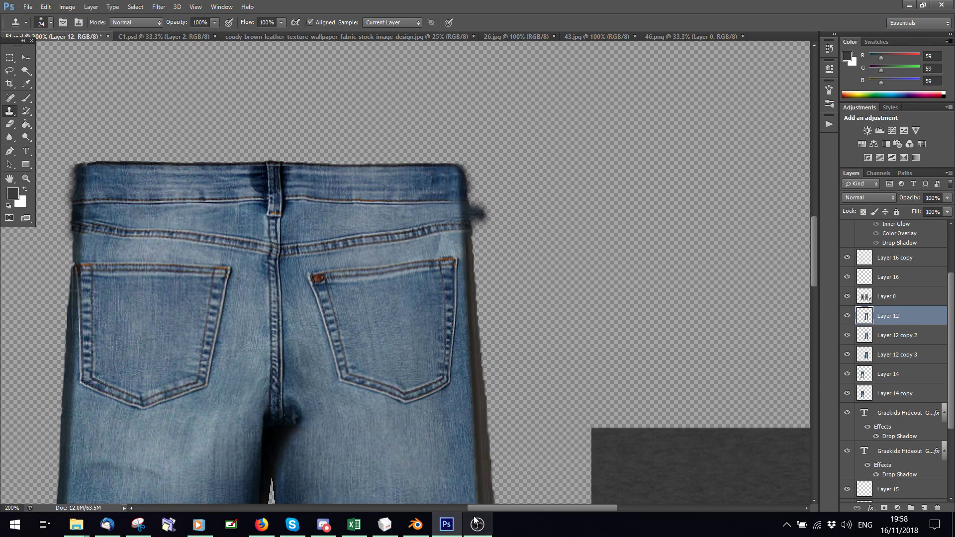
{"action": "left_click_drag", "start_coordinate": [497, 506], "coordinate": [363, 500]}
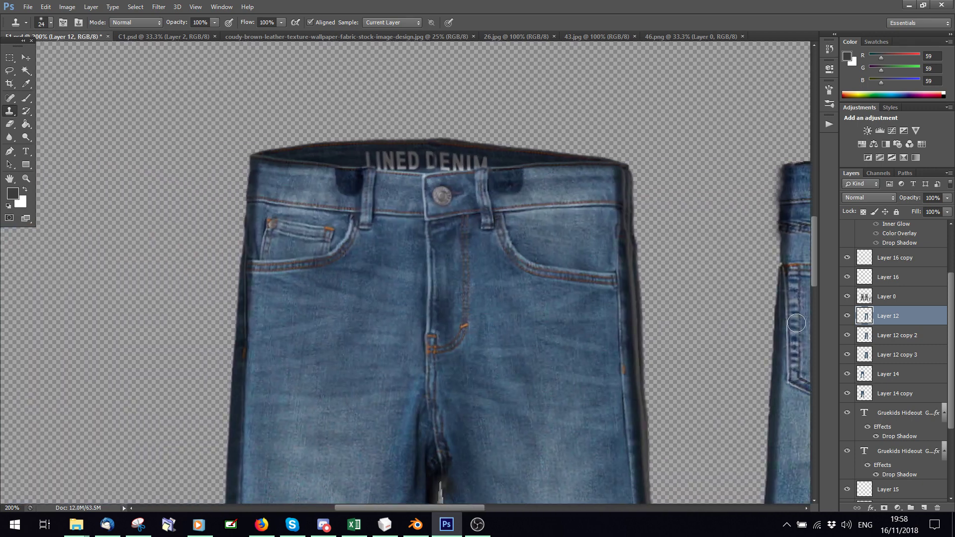
{"action": "scroll", "coordinate": [862, 328], "scroll_direction": "down", "scroll_amount": 3}
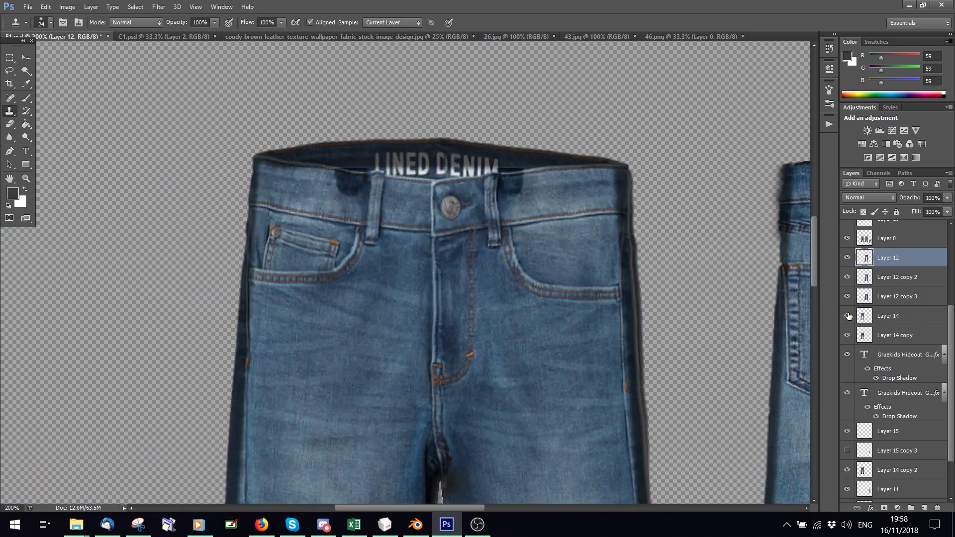
{"action": "left_click", "coordinate": [849, 316]}
{"action": "left_click", "coordinate": [880, 316]}
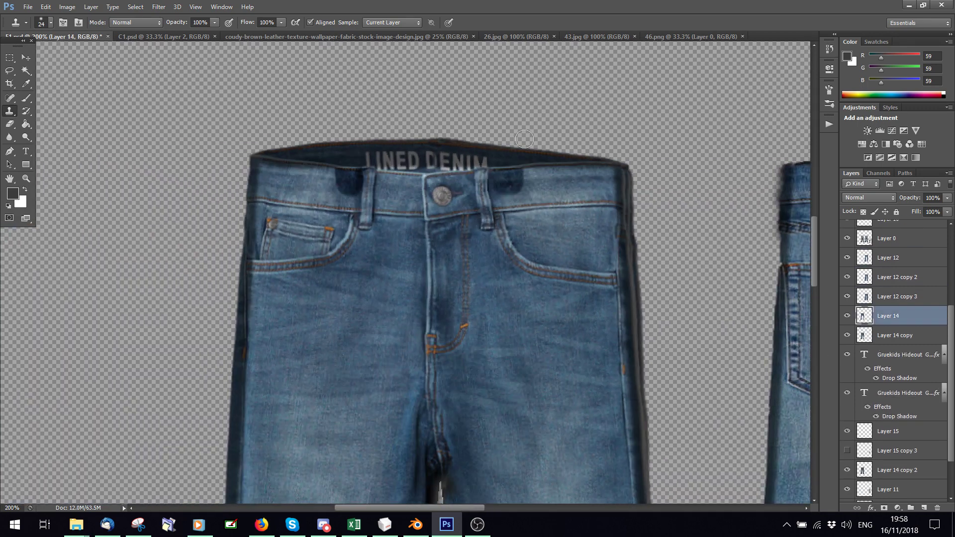
{"action": "left_click", "coordinate": [416, 525]}
{"action": "left_click", "coordinate": [28, 7]}
{"action": "left_click", "coordinate": [39, 144]}
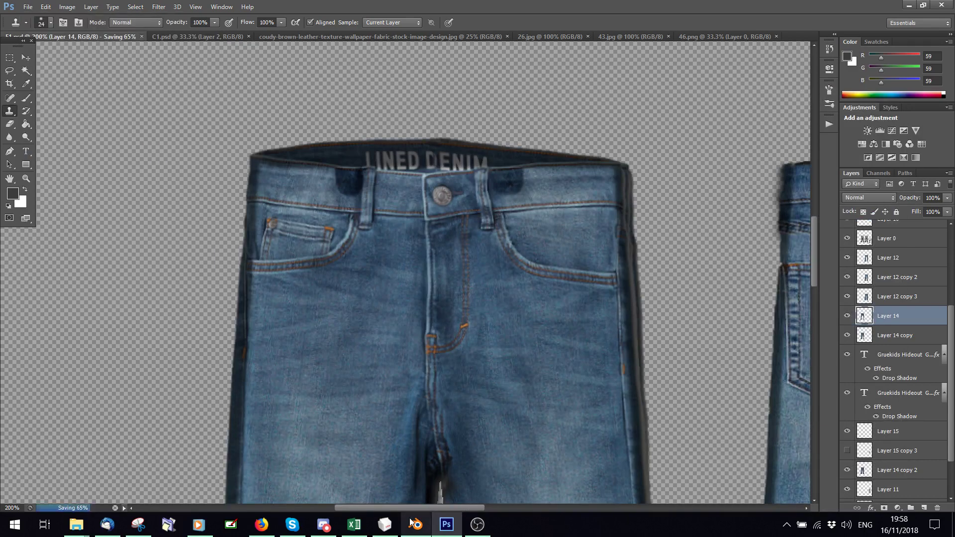
Step: Switch to Blender, re-render the viewport to examine the waistband where front and back denim meet, and return to Photoshop
{"action": "left_click", "coordinate": [413, 524]}
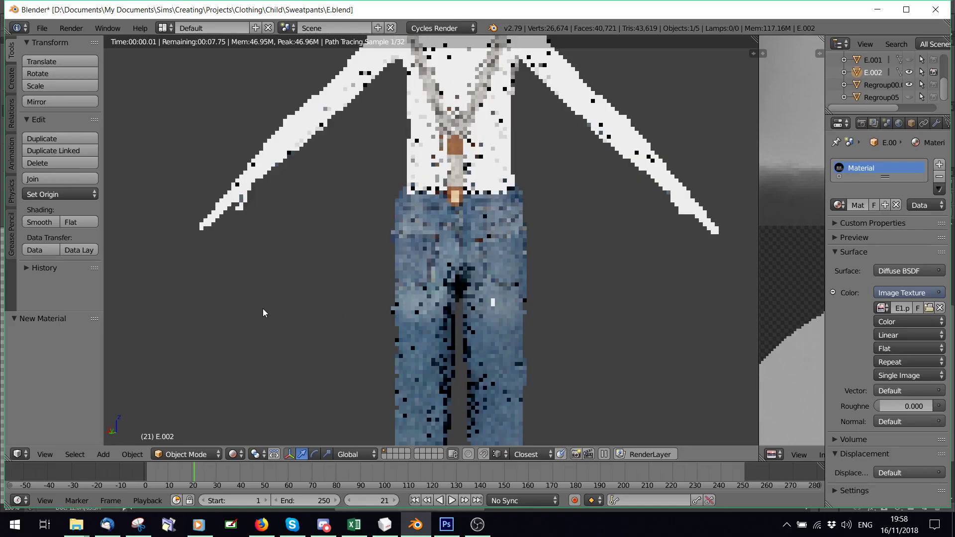
{"action": "left_click", "coordinate": [233, 454]}
{"action": "left_click", "coordinate": [254, 390]}
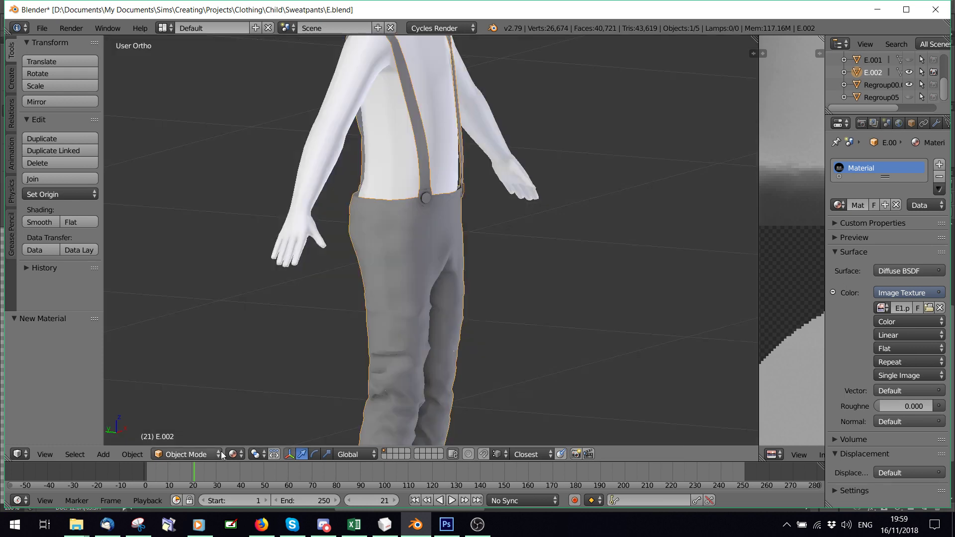
{"action": "left_click", "coordinate": [233, 454]}
{"action": "left_click", "coordinate": [249, 364]}
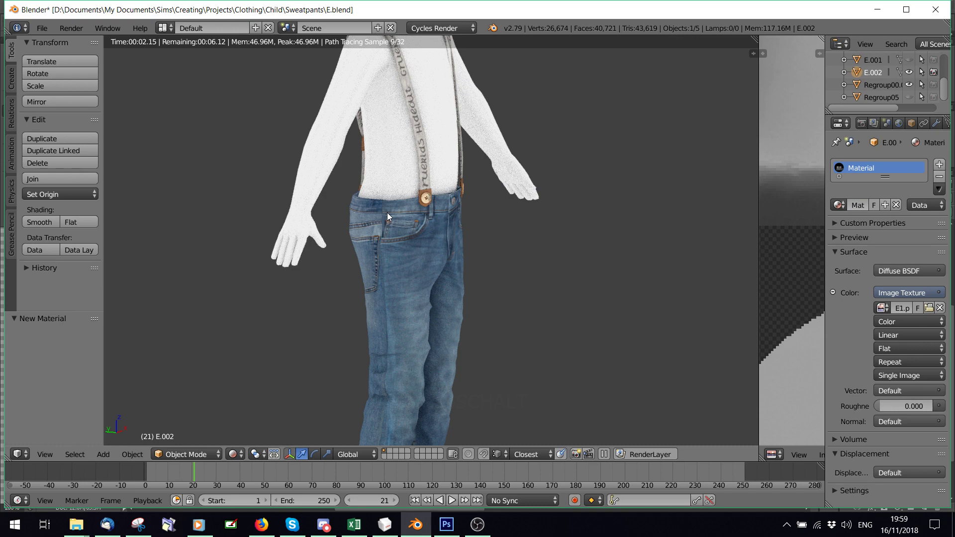
{"action": "key", "text": "alt+Tab"}
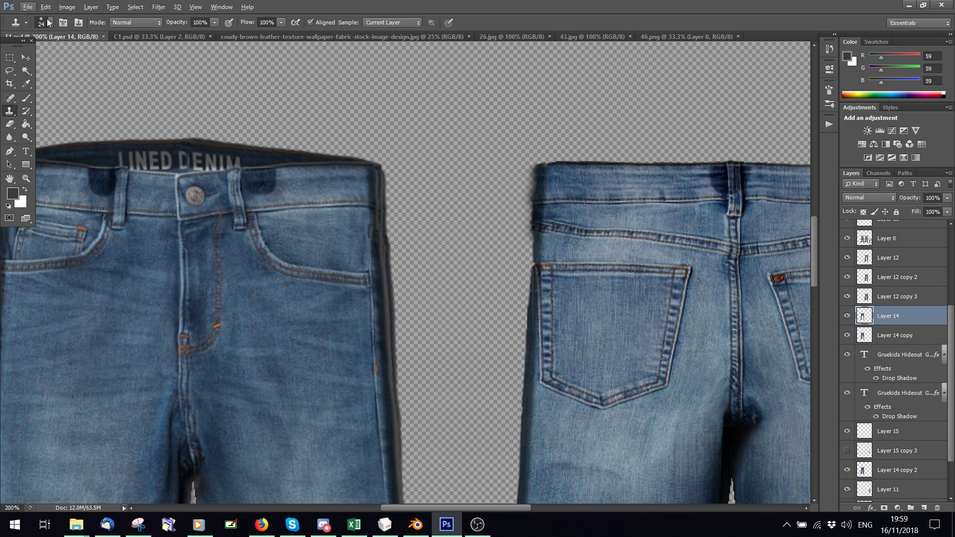
Step: Try to clone denim from the front waistband's outer edge onto the back waistband's corner with a 36 px Clone Stamp
{"action": "left_click", "coordinate": [51, 23]}
{"action": "left_click_drag", "start_coordinate": [28, 53], "coordinate": [32, 52]}
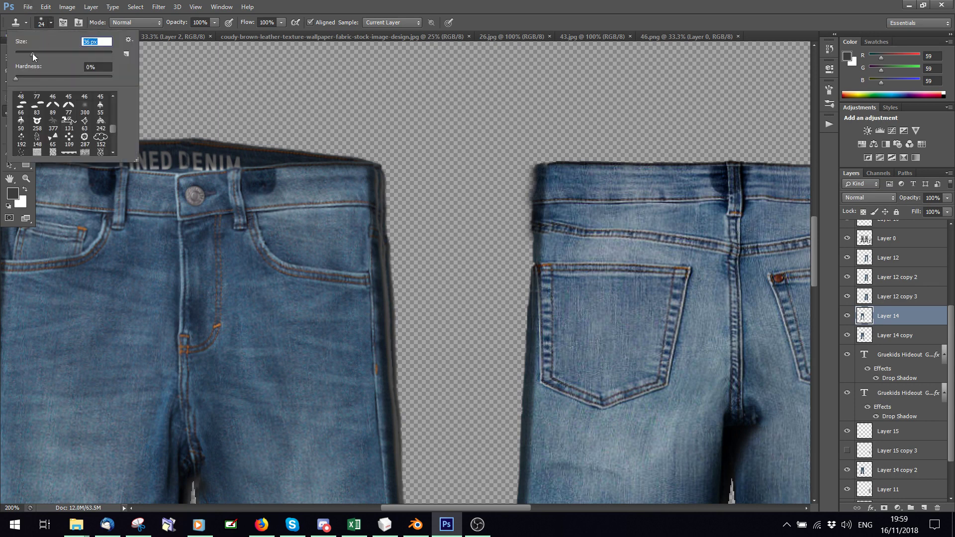
{"action": "left_click", "coordinate": [363, 174], "text": "alt"}
{"action": "left_click_drag", "start_coordinate": [546, 172], "coordinate": [550, 174]}
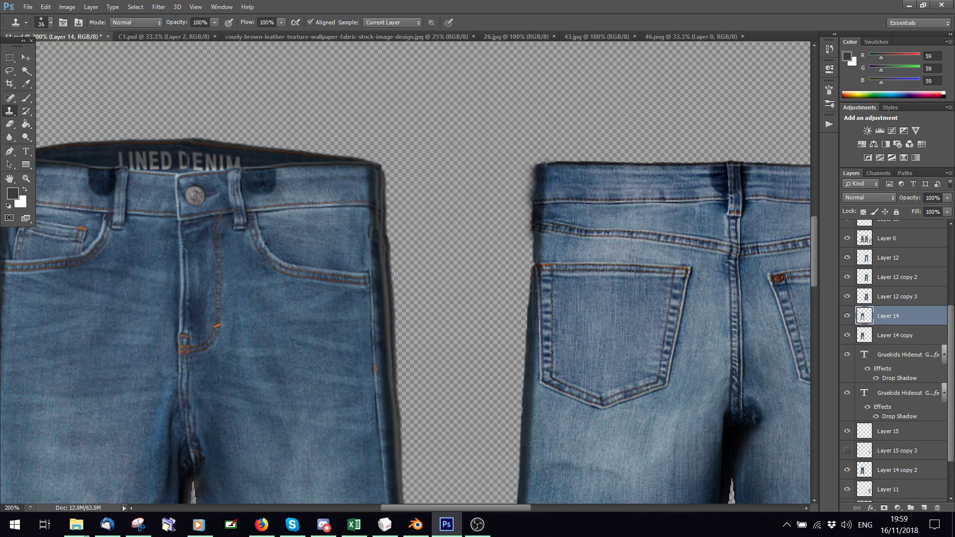
{"action": "left_click", "coordinate": [360, 164]}
{"action": "key", "text": "ctrl+z"}
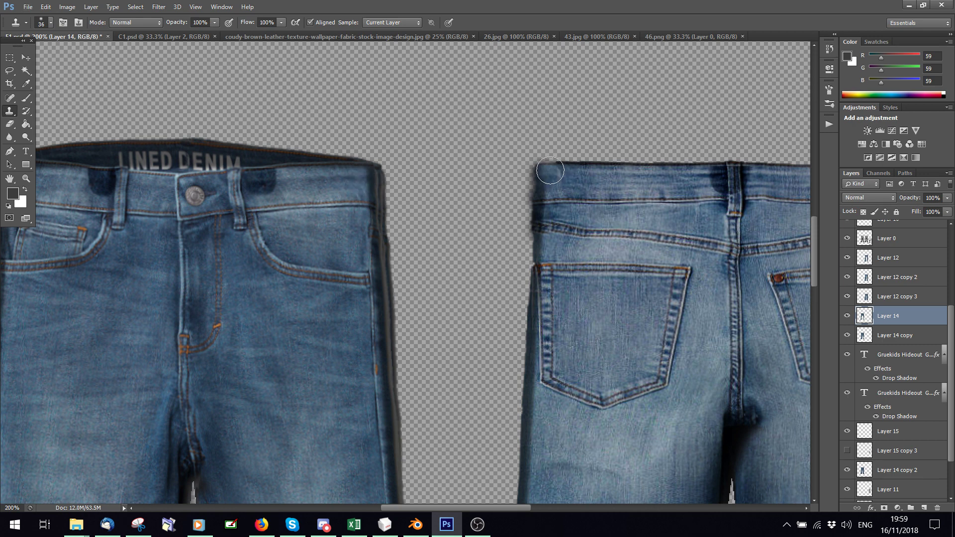
Step: Check which jeans layer covers the back waistband and move Layer 14 directly above Layer 12 in the layer stack
{"action": "left_click", "coordinate": [361, 177], "text": "alt"}
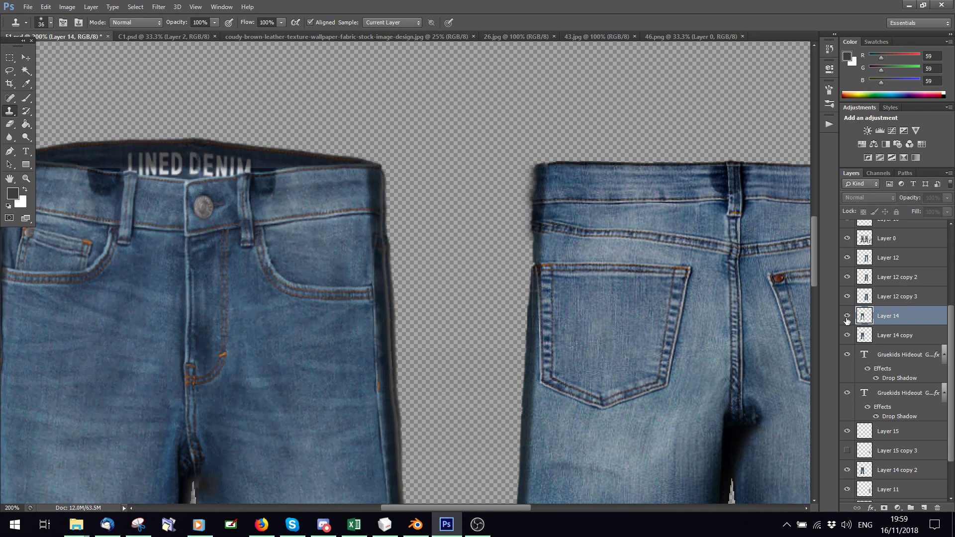
{"action": "scroll", "coordinate": [894, 333], "scroll_direction": "up", "scroll_amount": 1}
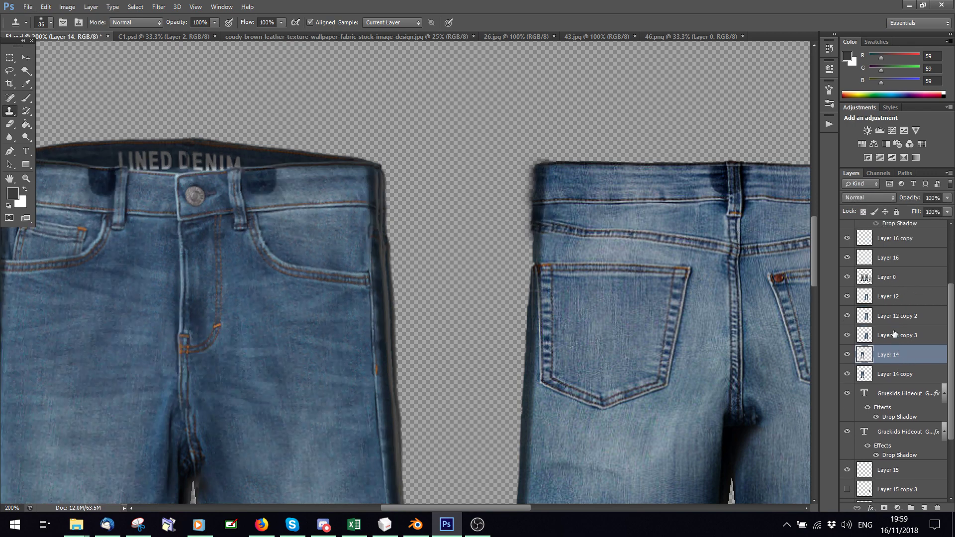
{"action": "left_click", "coordinate": [847, 316]}
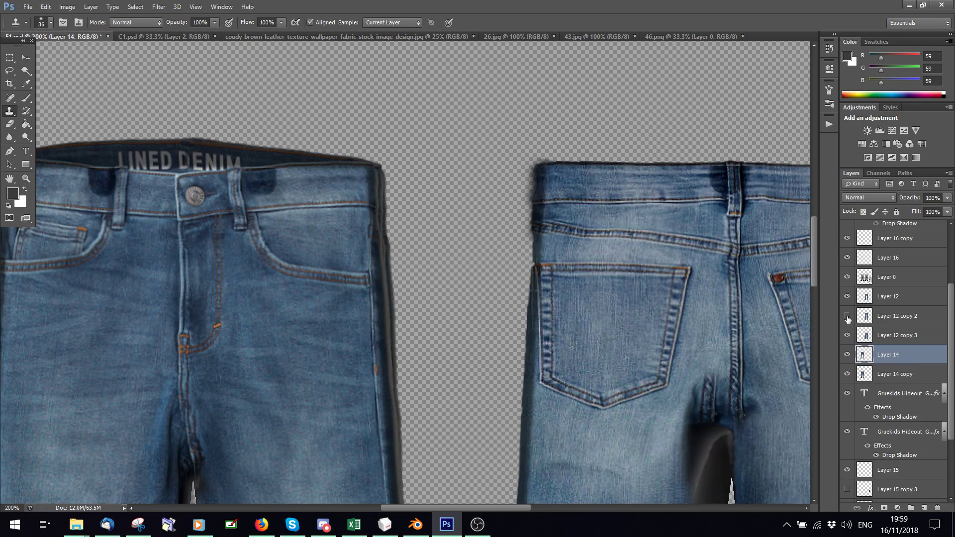
{"action": "left_click", "coordinate": [848, 317]}
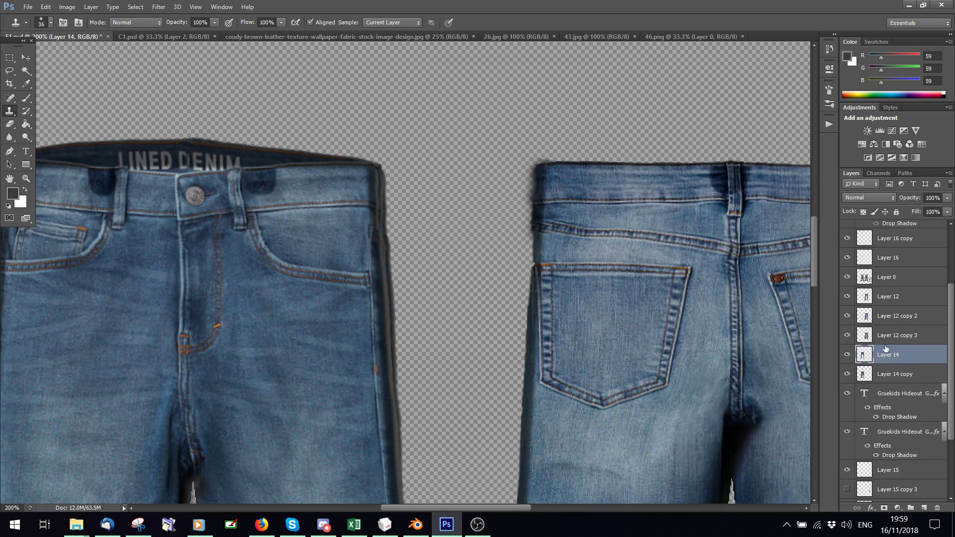
{"action": "left_click_drag", "start_coordinate": [885, 356], "coordinate": [881, 291]}
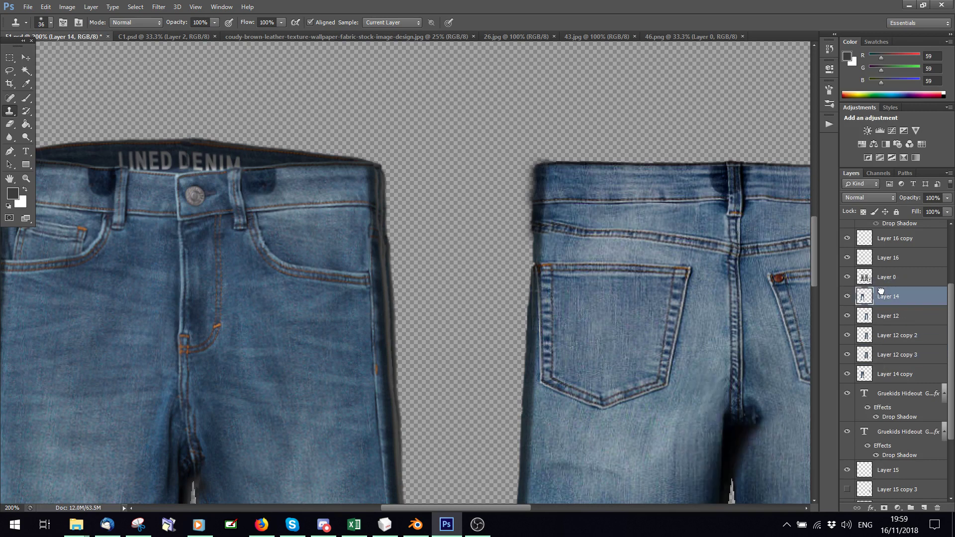
Step: Switch from the Clone Stamp to the Eraser tool and save the jeans texture document
{"action": "key", "text": "alt"}
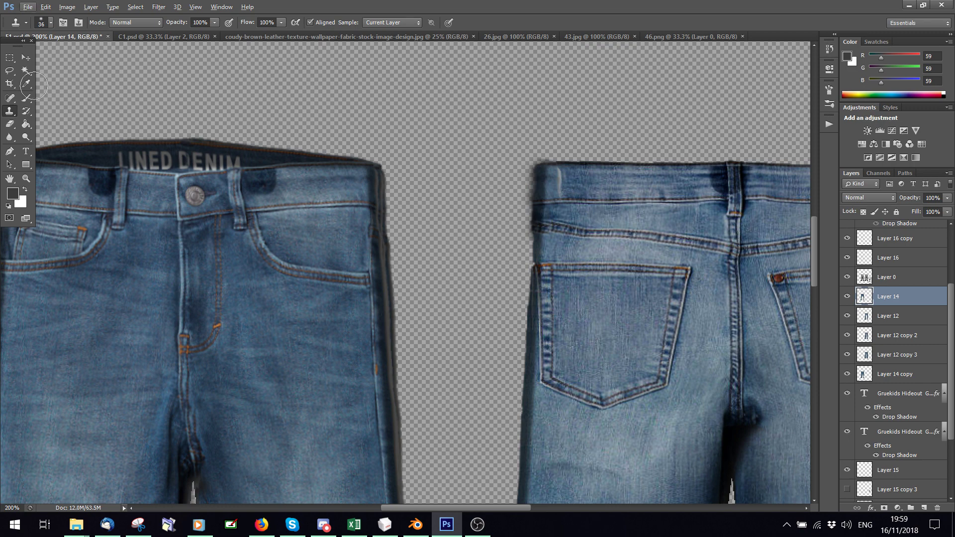
{"action": "left_click", "coordinate": [10, 124]}
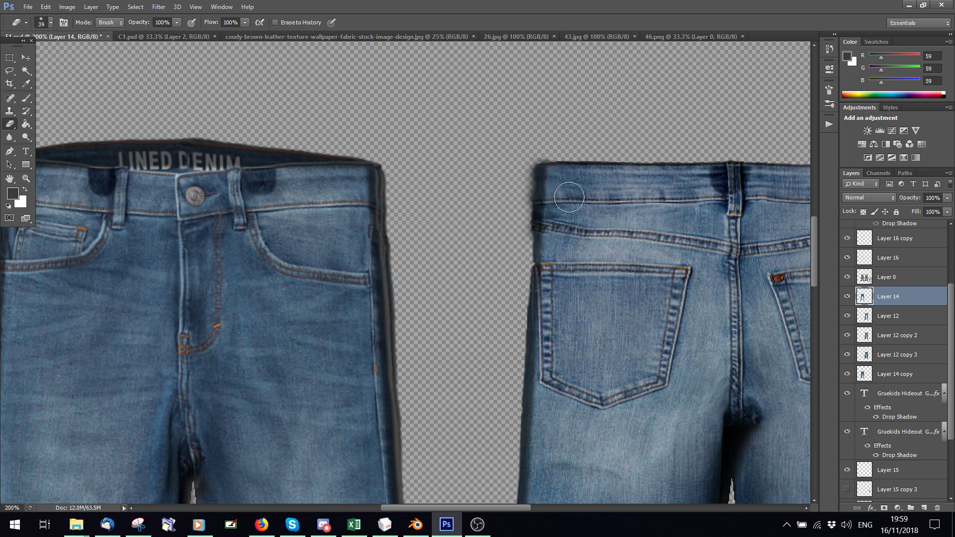
{"action": "left_click", "coordinate": [28, 7]}
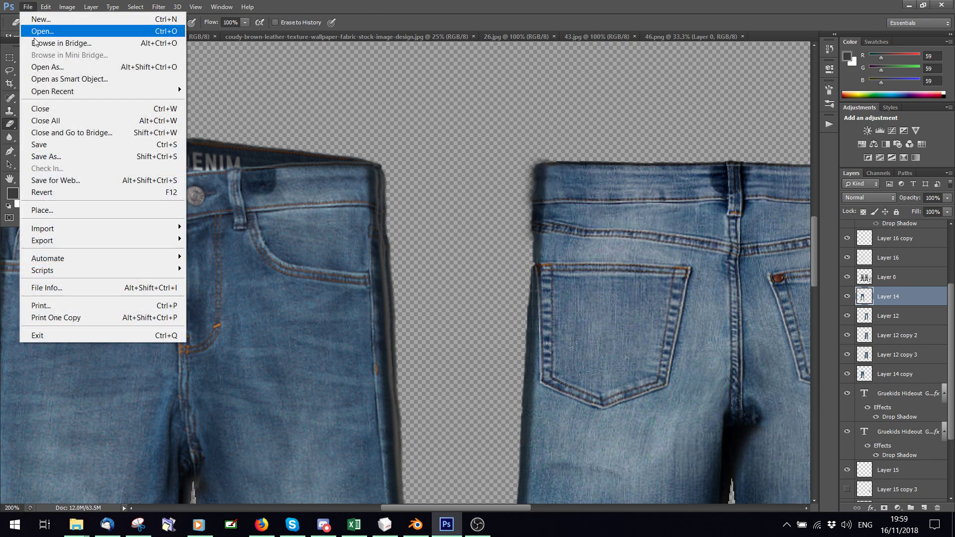
{"action": "left_click", "coordinate": [40, 143]}
Step: Switch to Blender and refresh the Rendered preview via Solid shading to inspect the updated jeans on the whole model
{"action": "left_click", "coordinate": [417, 527]}
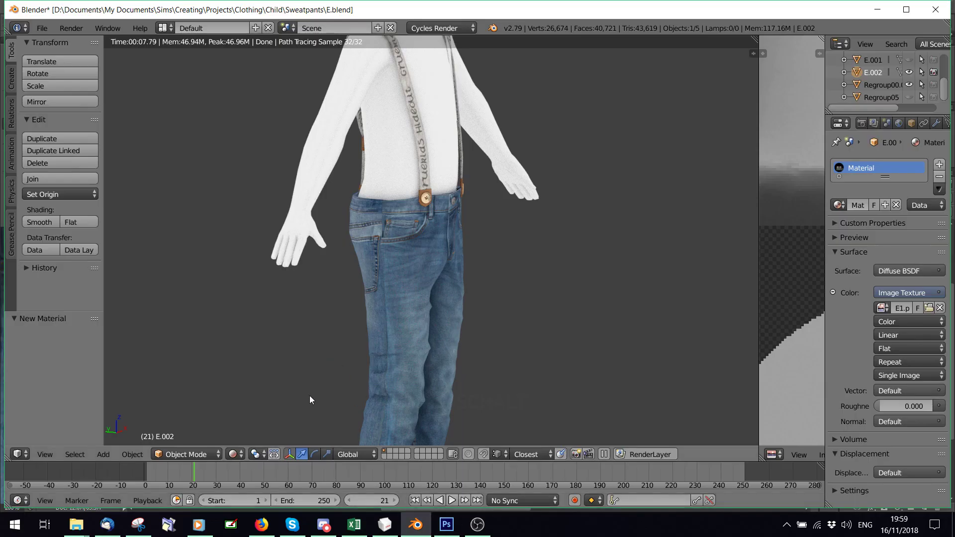
{"action": "left_click", "coordinate": [232, 454]}
{"action": "left_click", "coordinate": [250, 413]}
{"action": "left_click", "coordinate": [233, 454]}
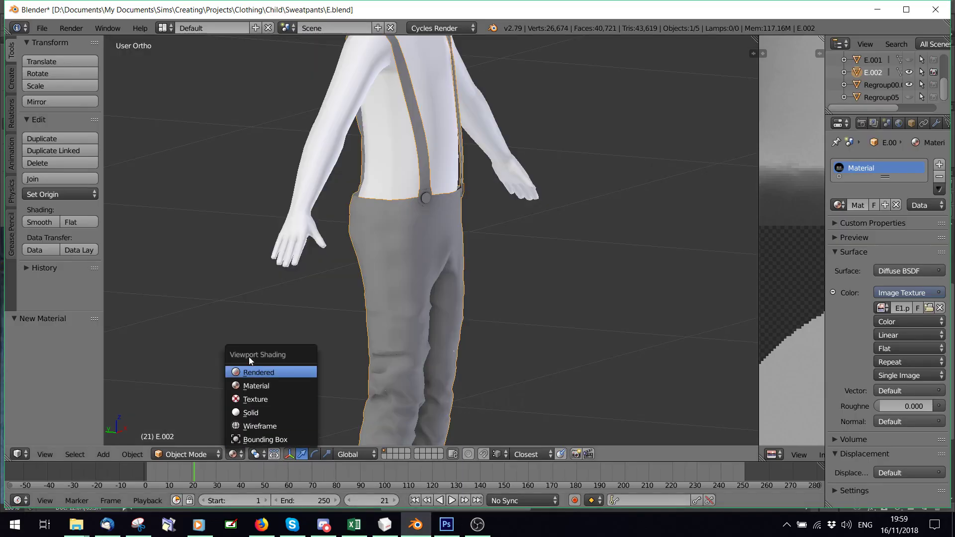
{"action": "key", "text": "Return"}
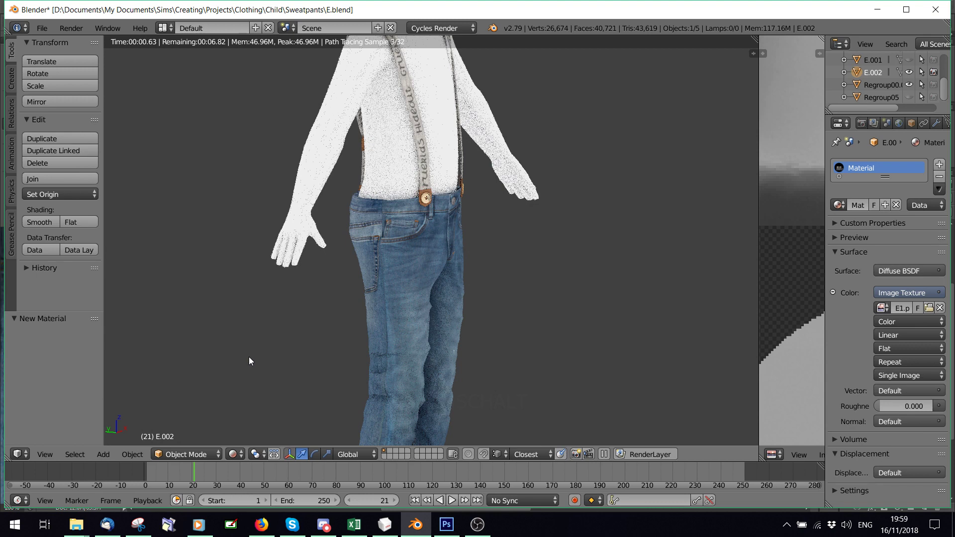
{"action": "scroll", "coordinate": [417, 306], "scroll_direction": "down", "scroll_amount": 4}
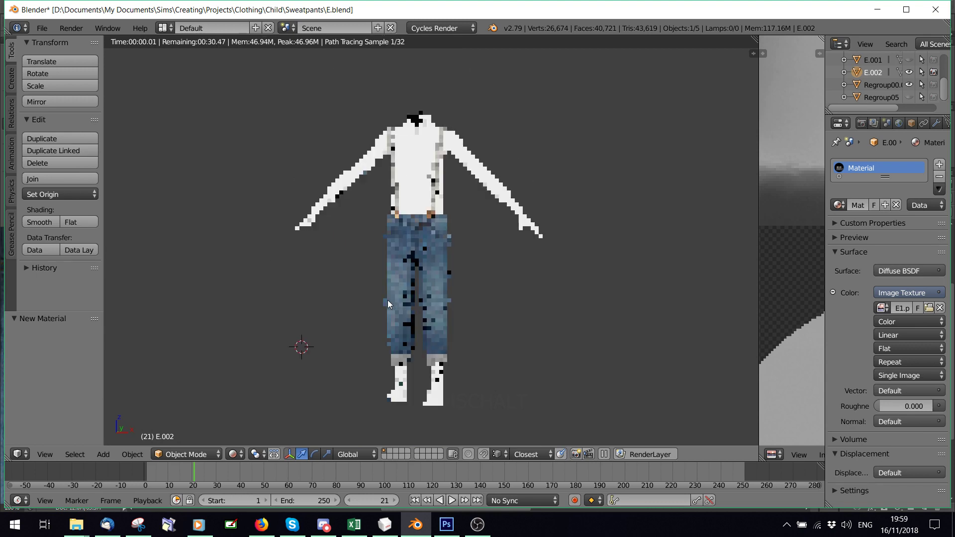
Step: Return to Photoshop, make Layer 13 with its effects visible, and save the document
{"action": "key", "text": "alt+Tab"}
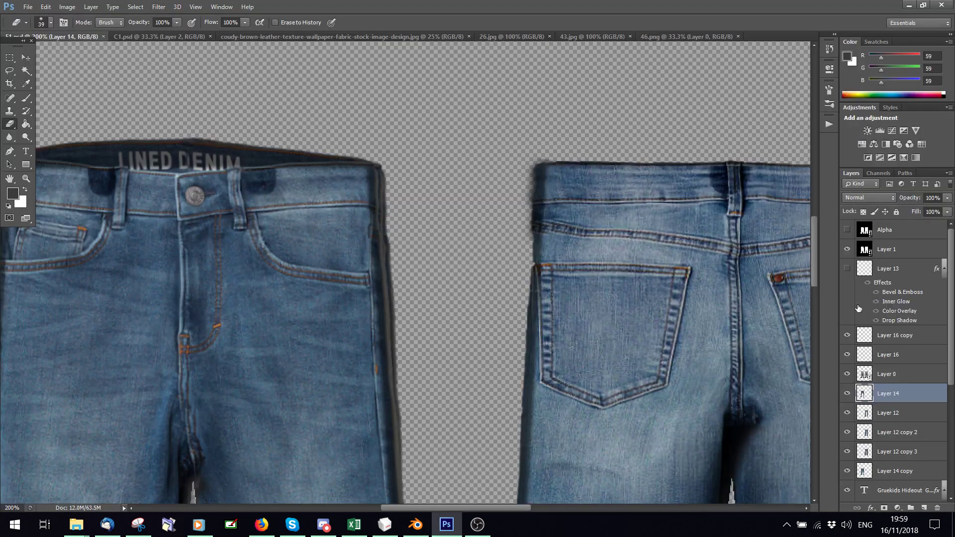
{"action": "left_click", "coordinate": [847, 268]}
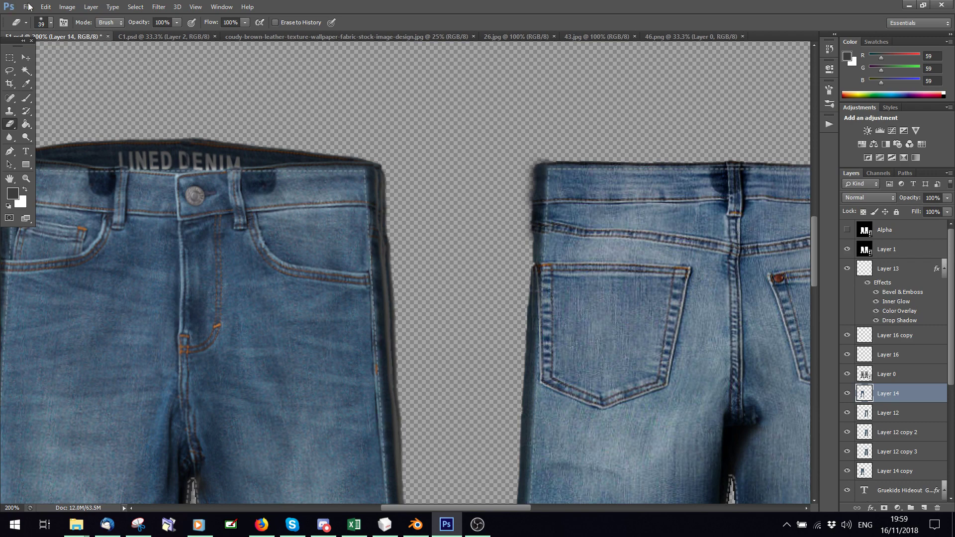
{"action": "left_click", "coordinate": [28, 6]}
{"action": "left_click", "coordinate": [50, 143]}
Step: Add a new empty layer above the Alpha layer at the head of the layer stack
{"action": "left_click", "coordinate": [196, 6]}
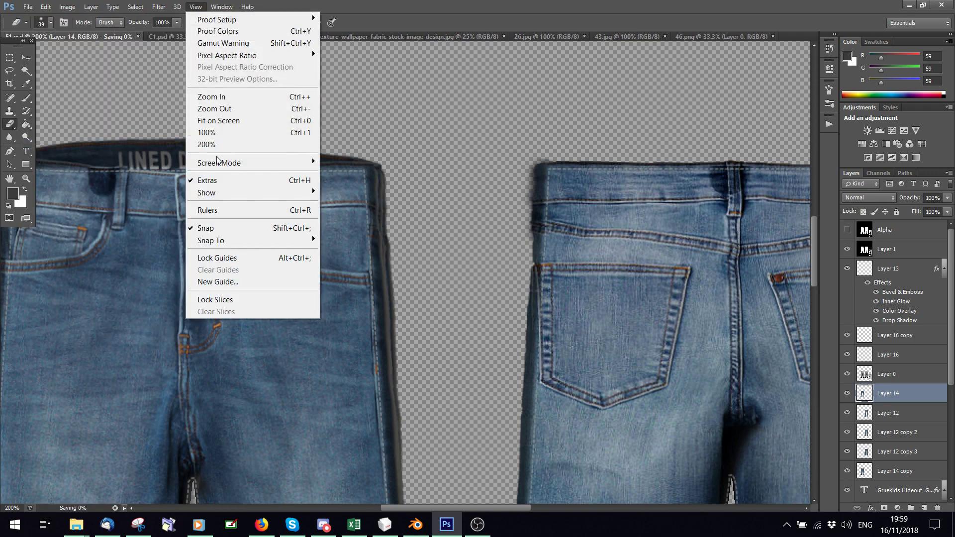
{"action": "left_click", "coordinate": [219, 119]}
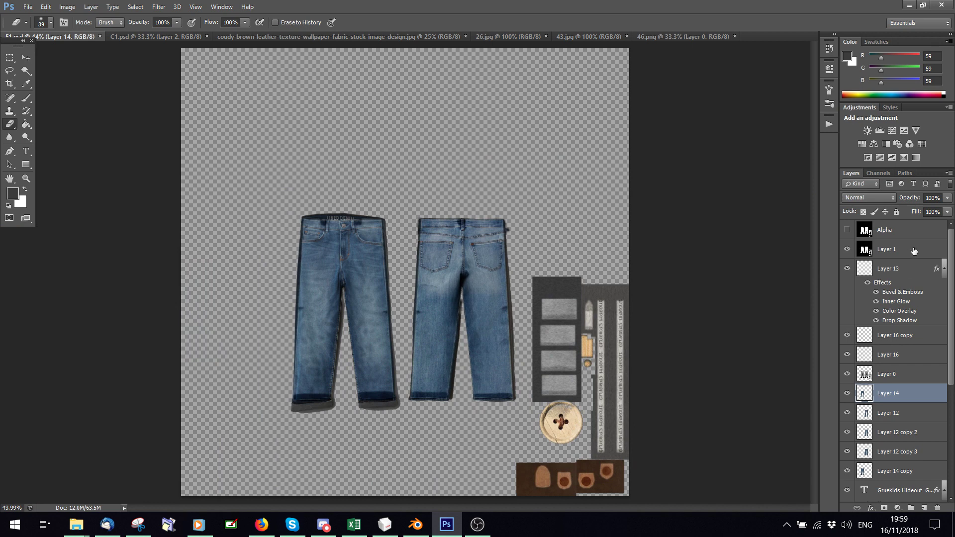
{"action": "left_click", "coordinate": [898, 233]}
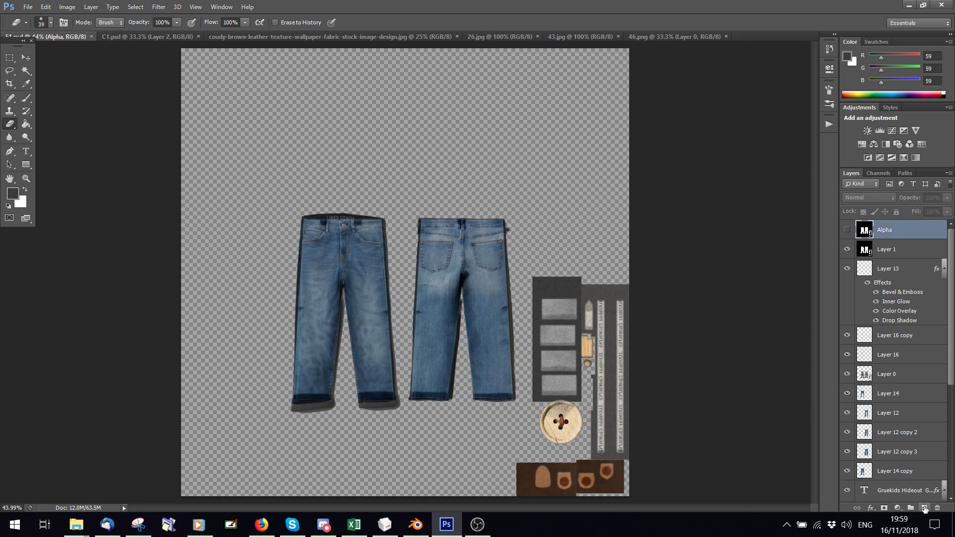
{"action": "left_click", "coordinate": [923, 508]}
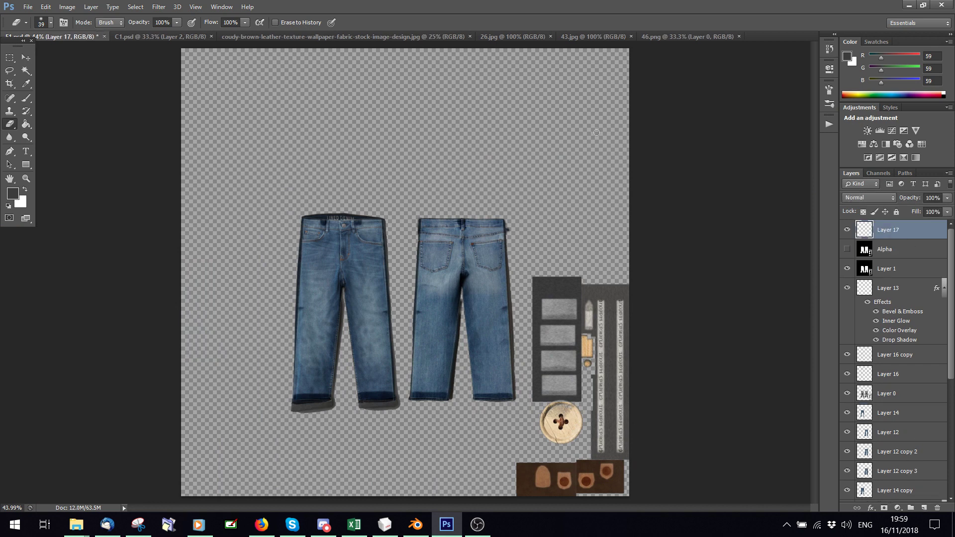
Step: Set the foreground colour to 0b0b0b and fill the new layer with it using the Paint Bucket
{"action": "left_click", "coordinate": [13, 193]}
{"action": "mouse_move", "coordinate": [412, 383]}
{"action": "left_mouse_down"}
{"action": "mouse_move", "coordinate": [477, 383]}
{"action": "mouse_move", "coordinate": [385, 391]}
{"action": "left_mouse_up"}
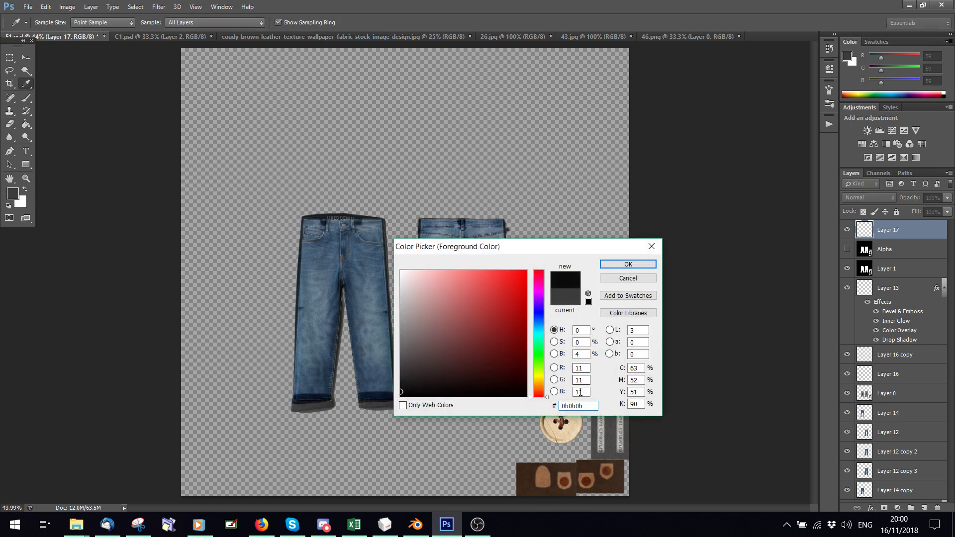
{"action": "left_click", "coordinate": [628, 265]}
{"action": "key", "text": "e"}
{"action": "left_click", "coordinate": [26, 124]}
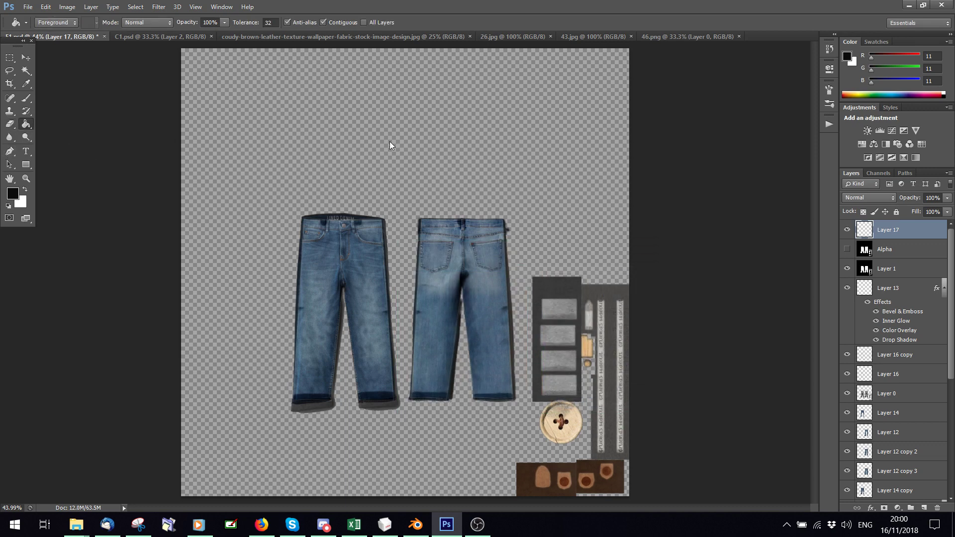
{"action": "left_click", "coordinate": [390, 141]}
Step: Save the document and resize the image to 1024 pixels wide with constrained proportions
{"action": "left_click", "coordinate": [21, 7]}
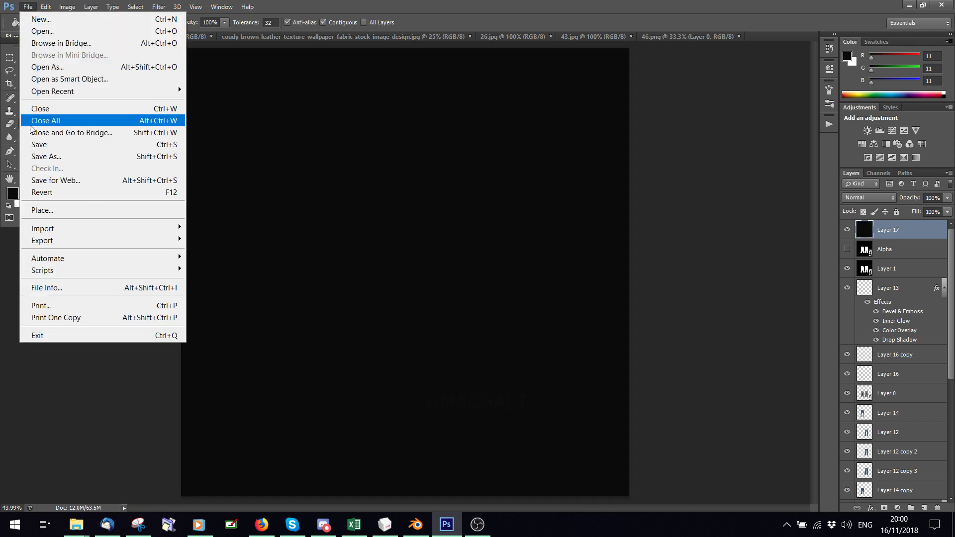
{"action": "left_click", "coordinate": [40, 135]}
{"action": "left_click", "coordinate": [67, 7]}
{"action": "left_click", "coordinate": [73, 97]}
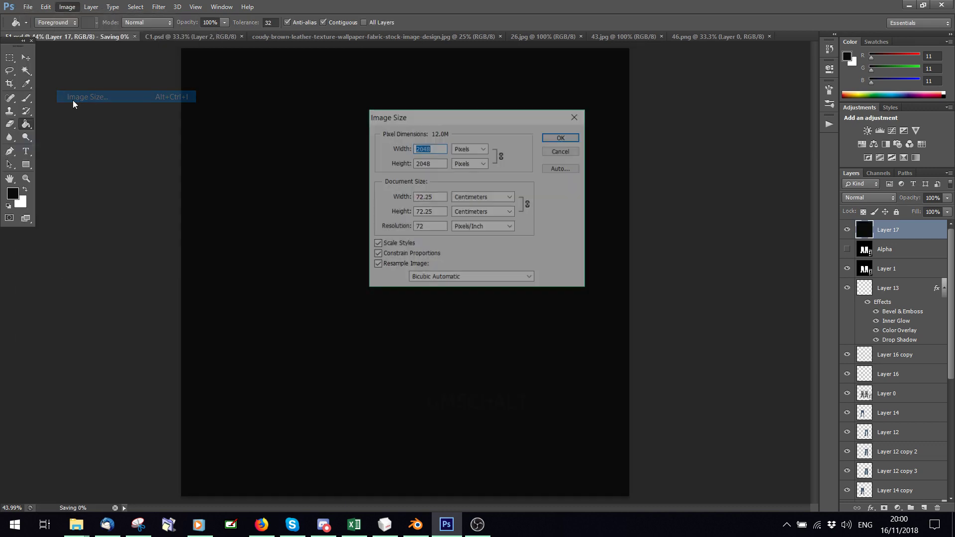
{"action": "type", "text": "102"}
{"action": "key", "text": "Return"}
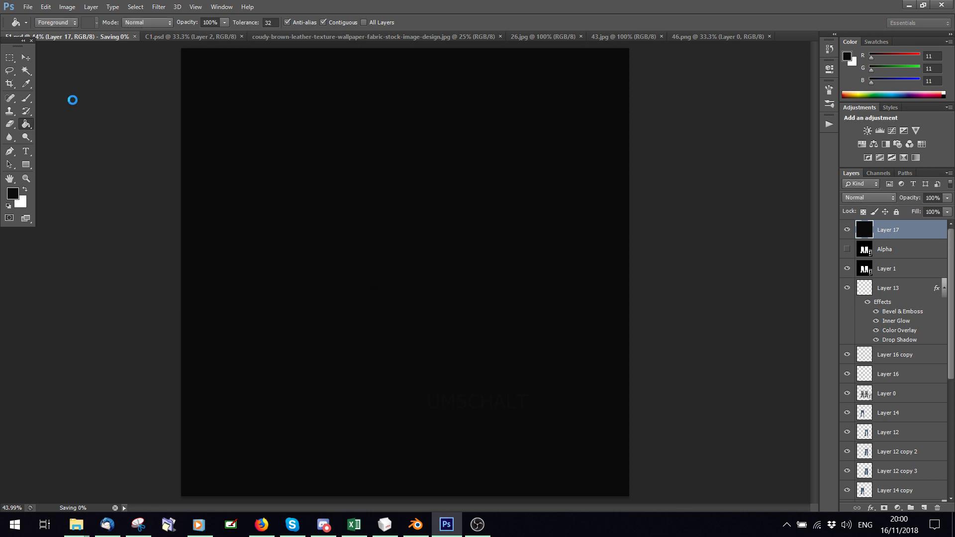
Step: Save the near-black image as E1 in D3D/DDS format in the Sweatpants folder
{"action": "left_click", "coordinate": [28, 7]}
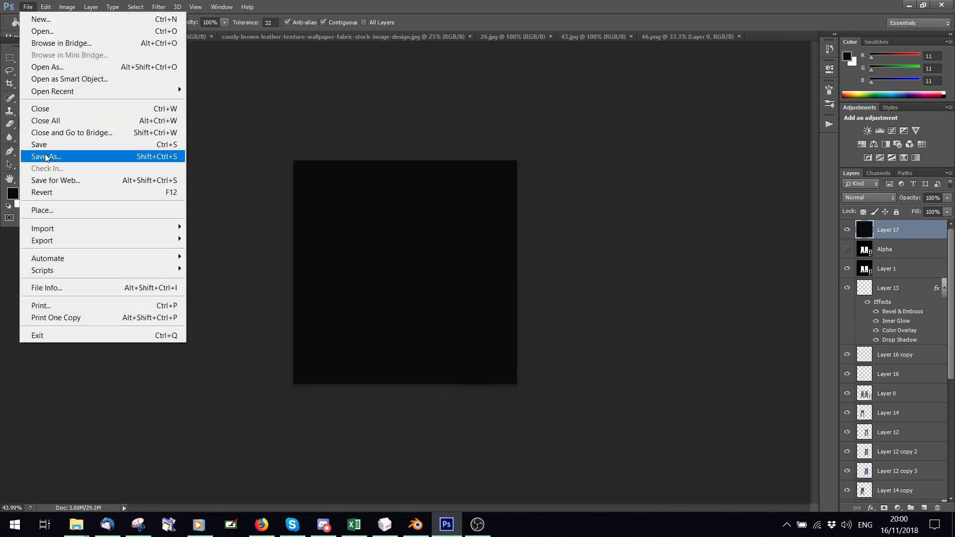
{"action": "left_click", "coordinate": [46, 156]}
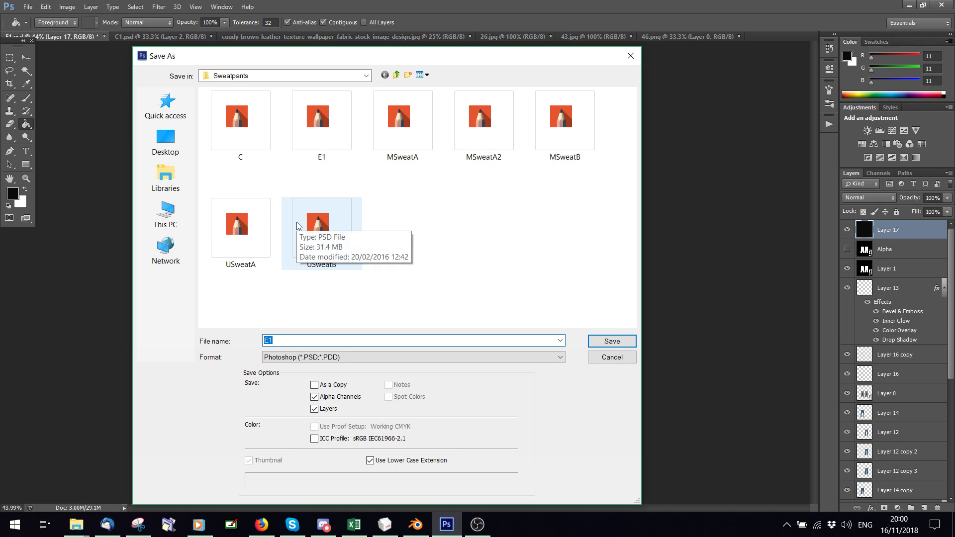
{"action": "left_click", "coordinate": [328, 357]}
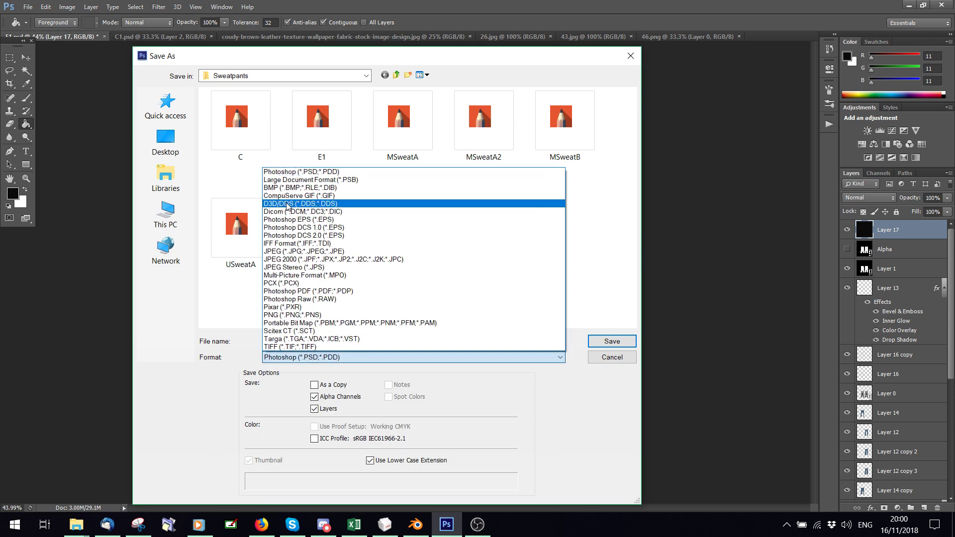
{"action": "left_click", "coordinate": [293, 203]}
{"action": "left_click", "coordinate": [612, 343]}
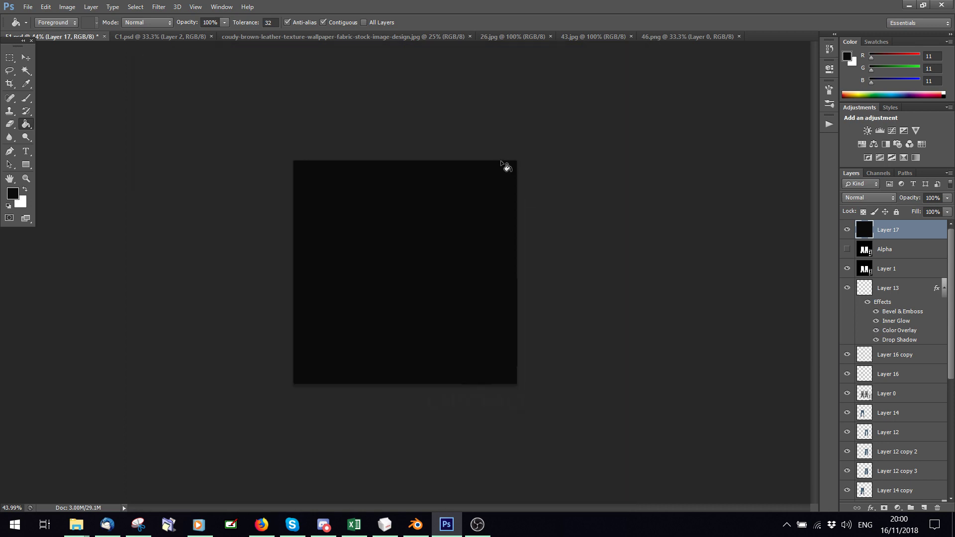
{"action": "left_click", "coordinate": [544, 123]}
Step: Open the ES image from the Sweatpants folder
{"action": "left_click", "coordinate": [28, 6]}
{"action": "left_click", "coordinate": [27, 32]}
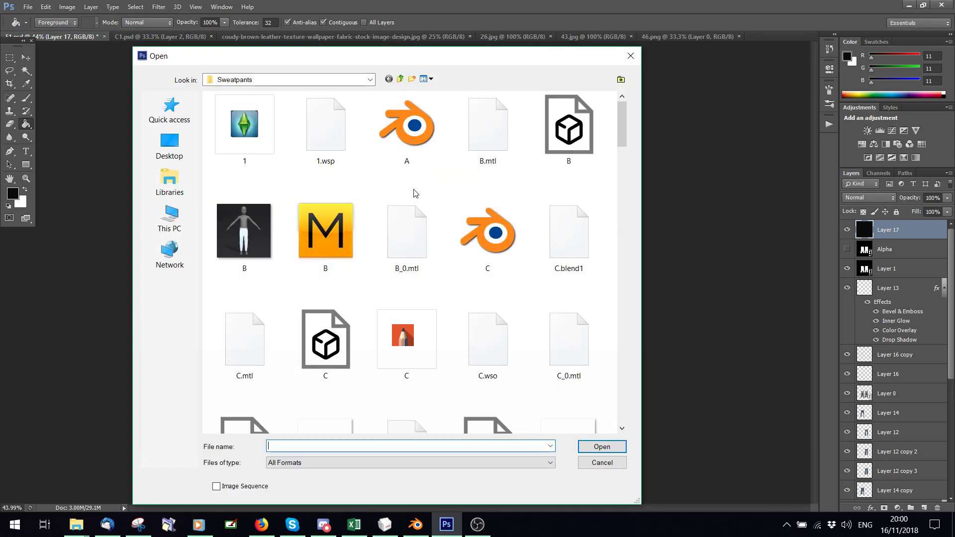
{"action": "scroll", "coordinate": [416, 193], "scroll_direction": "up", "scroll_amount": 3}
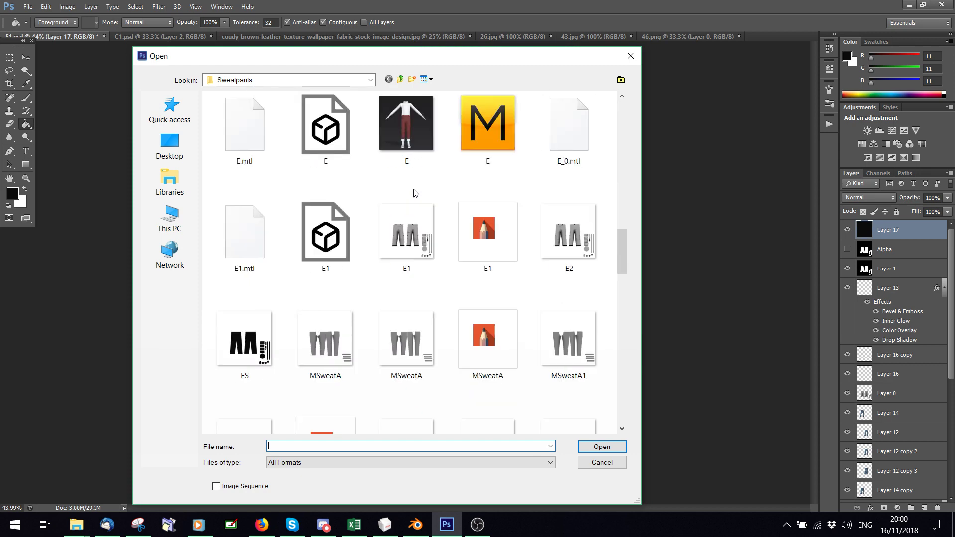
{"action": "left_click", "coordinate": [245, 379]}
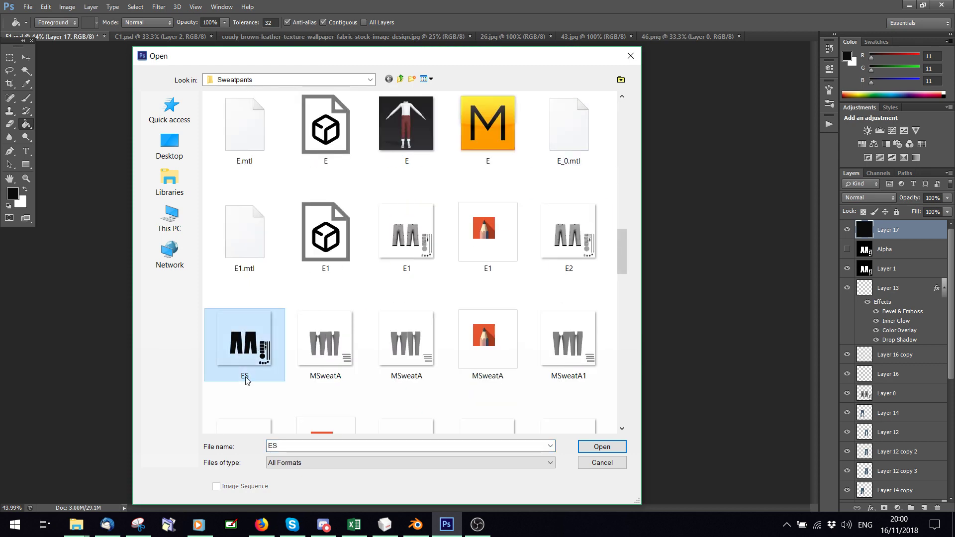
{"action": "left_click", "coordinate": [602, 447]}
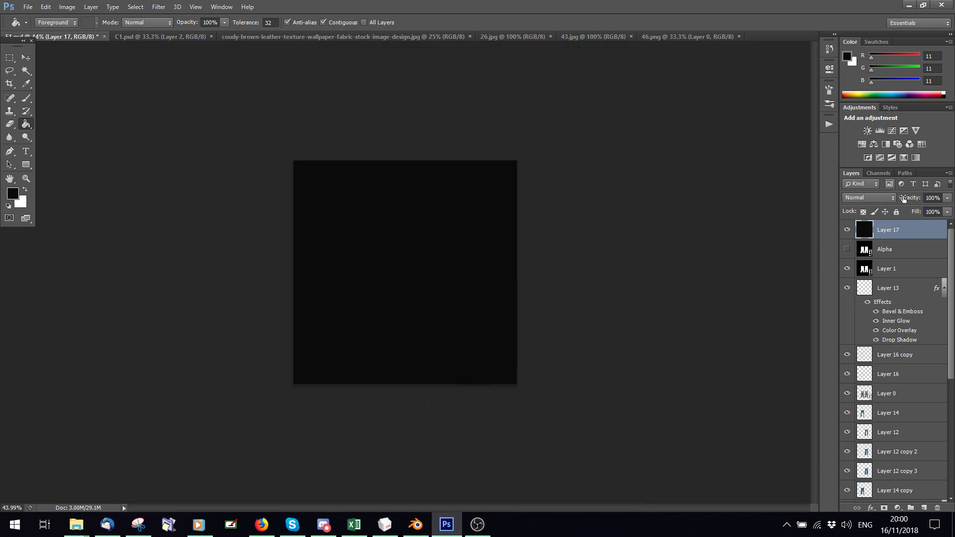
Step: Hide the near-black fill layer, Layer 17
{"action": "left_click", "coordinate": [847, 230]}
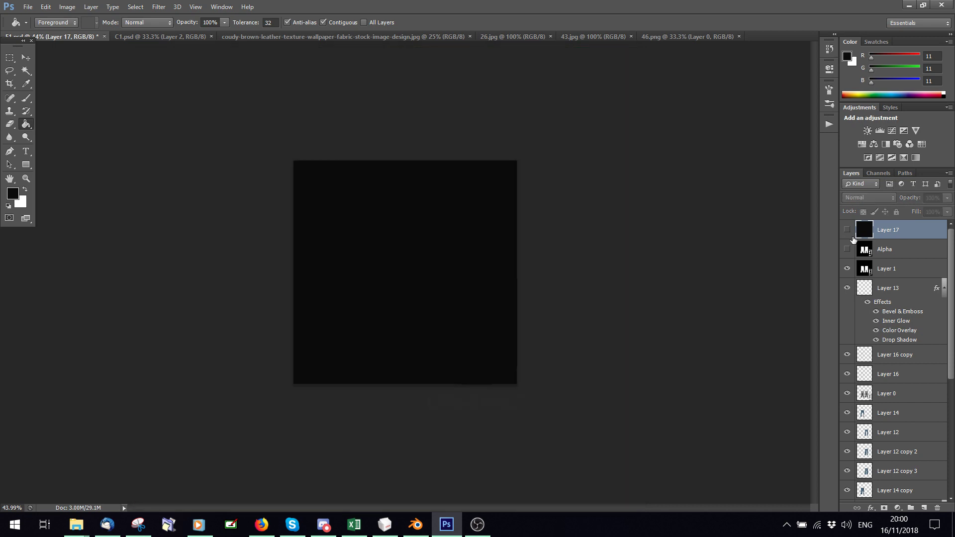
Step: Undo the image resize in the E1.psd document
{"action": "left_click", "coordinate": [45, 7]}
{"action": "left_click", "coordinate": [73, 43]}
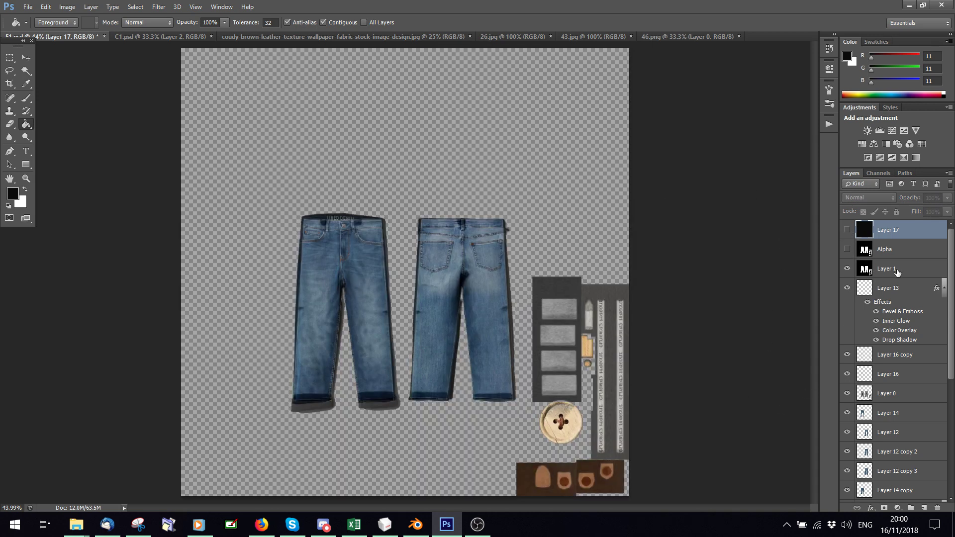
Step: Duplicate Layer 2, which holds the wooden button texture, into a new document
{"action": "scroll", "coordinate": [896, 279], "scroll_direction": "down", "scroll_amount": 5}
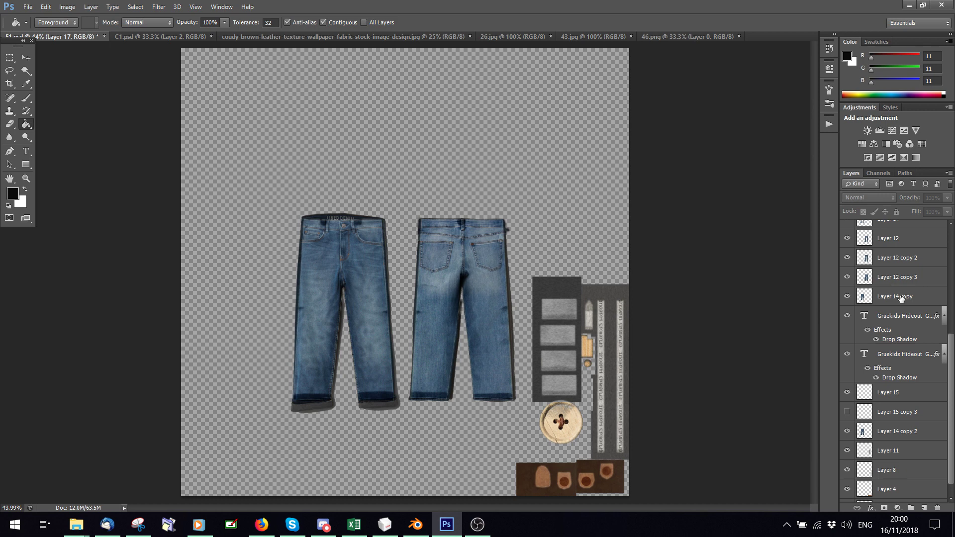
{"action": "scroll", "coordinate": [900, 299], "scroll_direction": "down", "scroll_amount": 1}
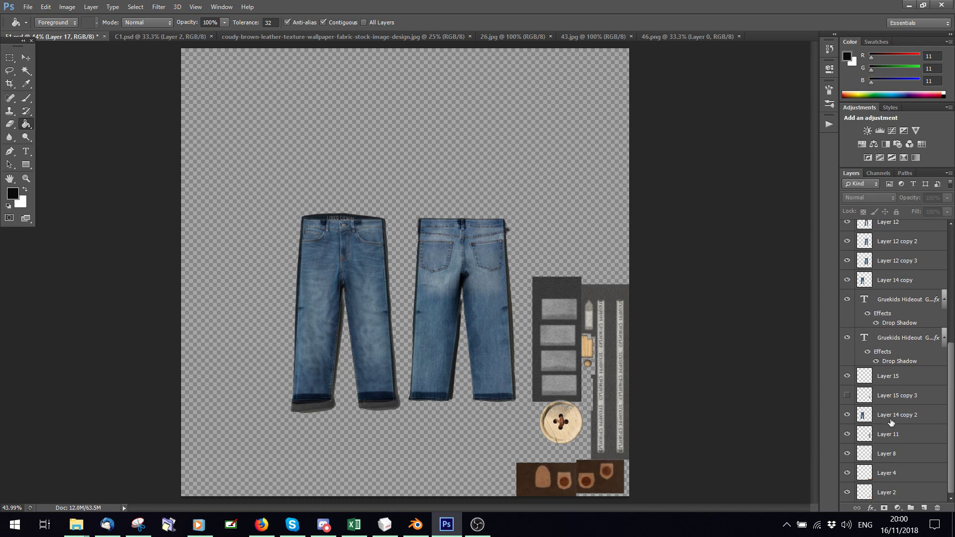
{"action": "left_click", "coordinate": [856, 493]}
{"action": "left_click", "coordinate": [847, 492]}
{"action": "left_click", "coordinate": [847, 492]}
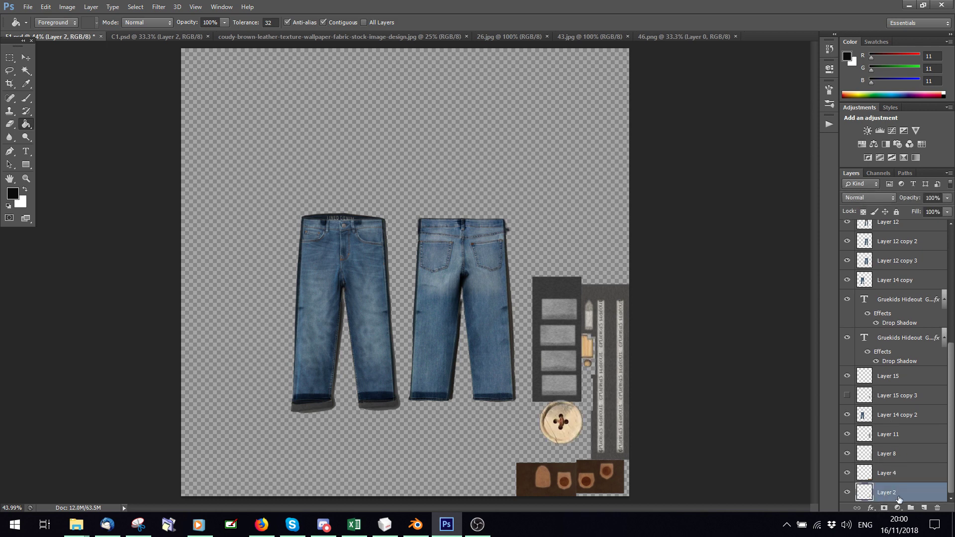
{"action": "right_click", "coordinate": [895, 497]}
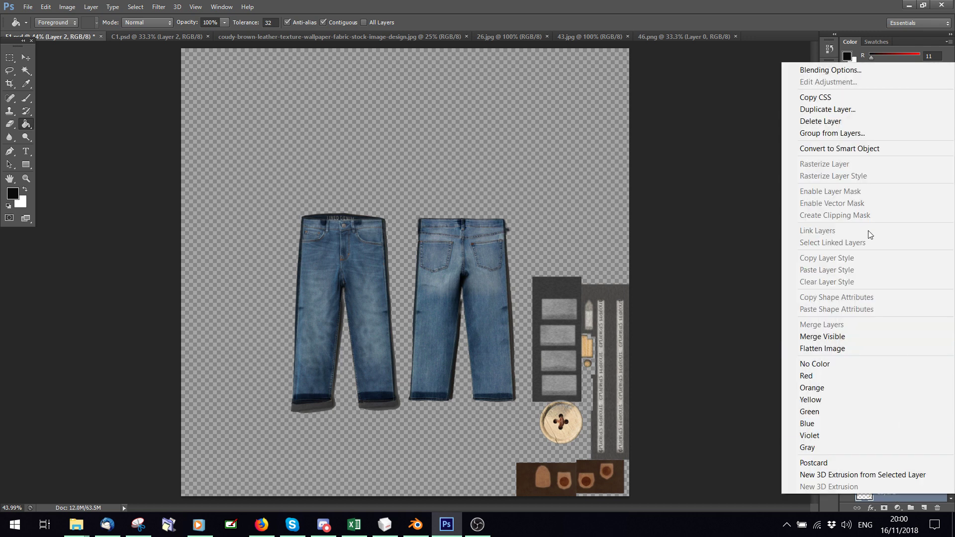
{"action": "left_click", "coordinate": [835, 110]}
{"action": "left_click", "coordinate": [461, 201]}
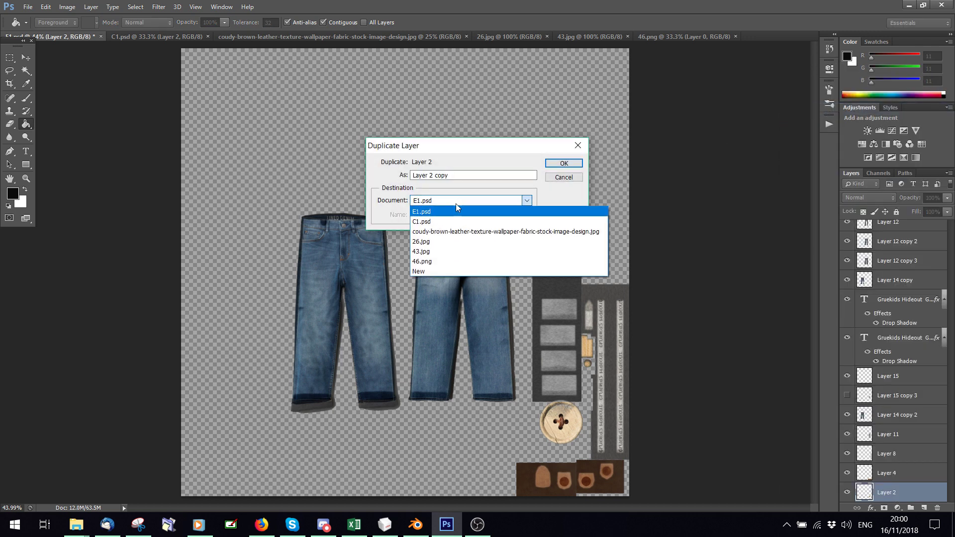
{"action": "left_click", "coordinate": [447, 270]}
{"action": "left_click", "coordinate": [563, 164]}
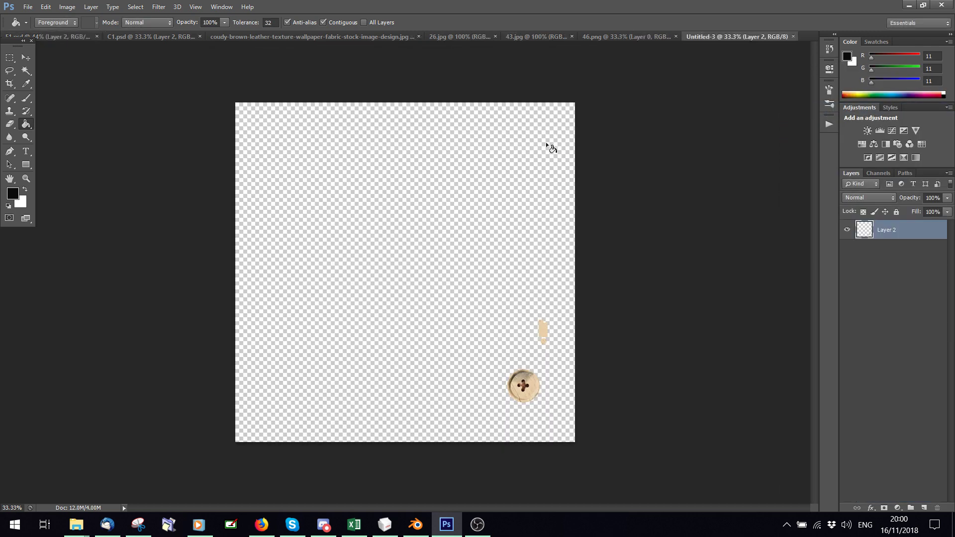
Step: Save the new button texture document as EO in D3D/DDS format in the Sweatpants folder
{"action": "left_click", "coordinate": [24, 6]}
{"action": "left_click", "coordinate": [30, 127]}
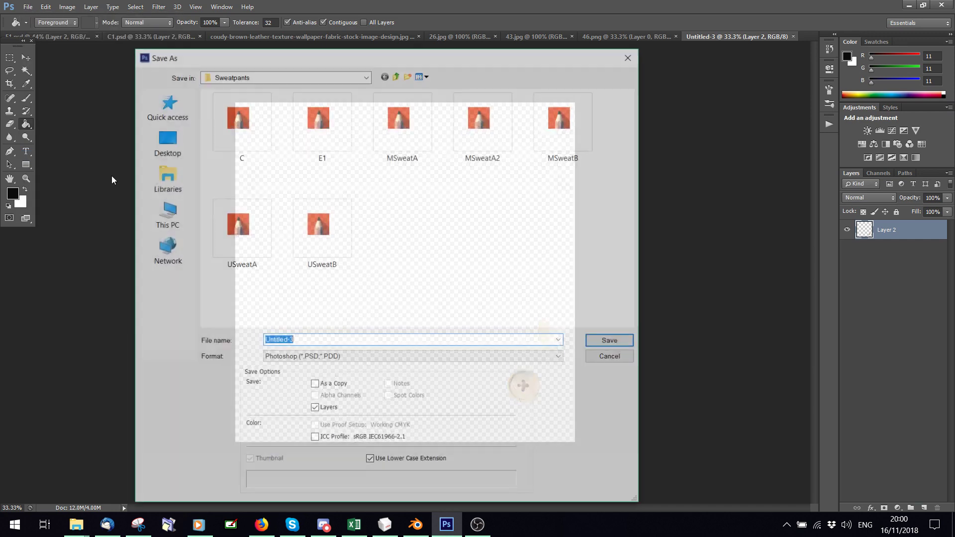
{"action": "left_click", "coordinate": [299, 357]}
{"action": "left_click", "coordinate": [284, 204]}
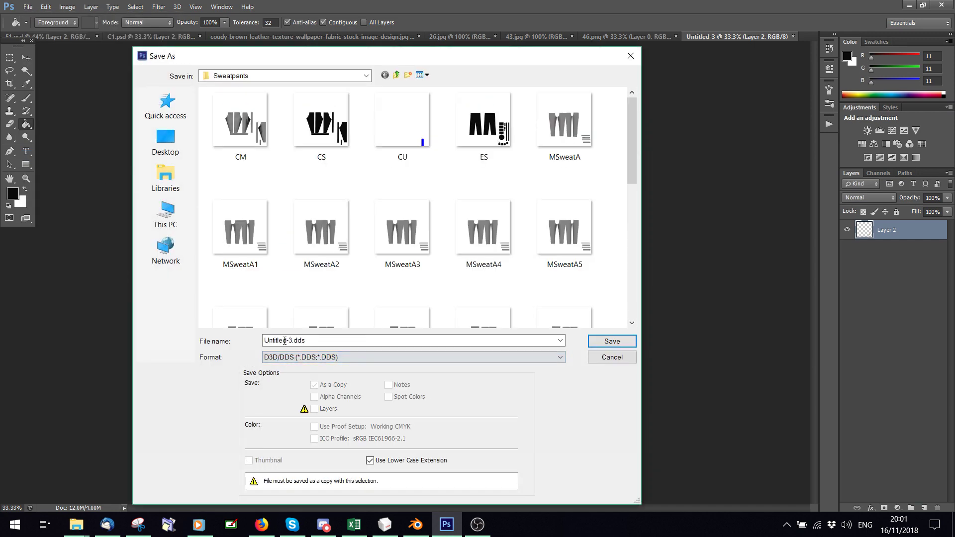
{"action": "type", "text": "EO"}
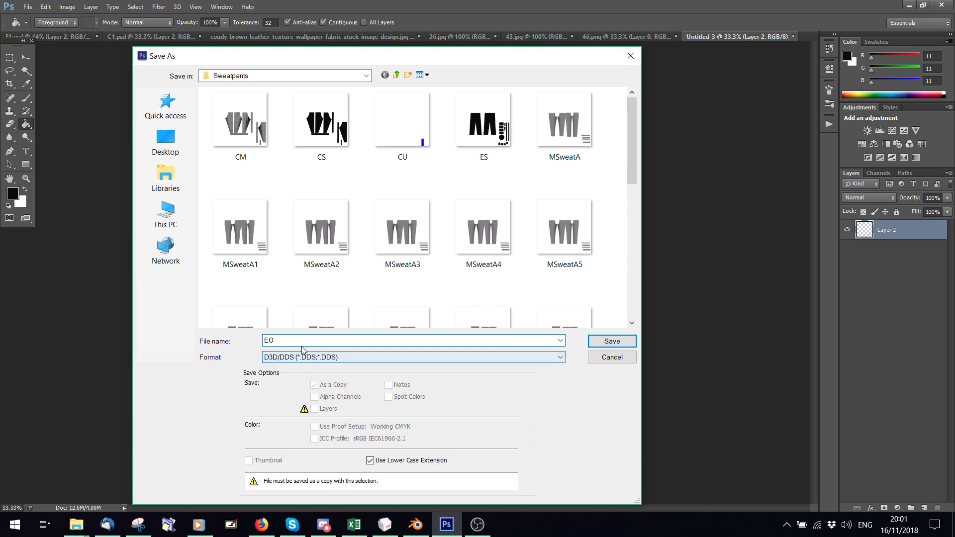
{"action": "key", "text": "Return"}
{"action": "left_click", "coordinate": [559, 123]}
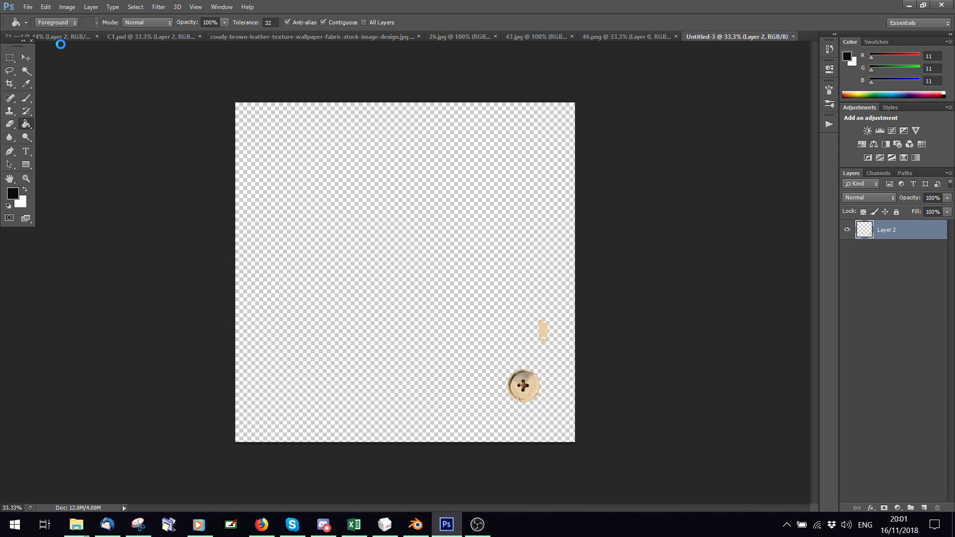
Step: Return to the E1.psd document, check its channels and hide Layer 2
{"action": "left_click", "coordinate": [56, 38]}
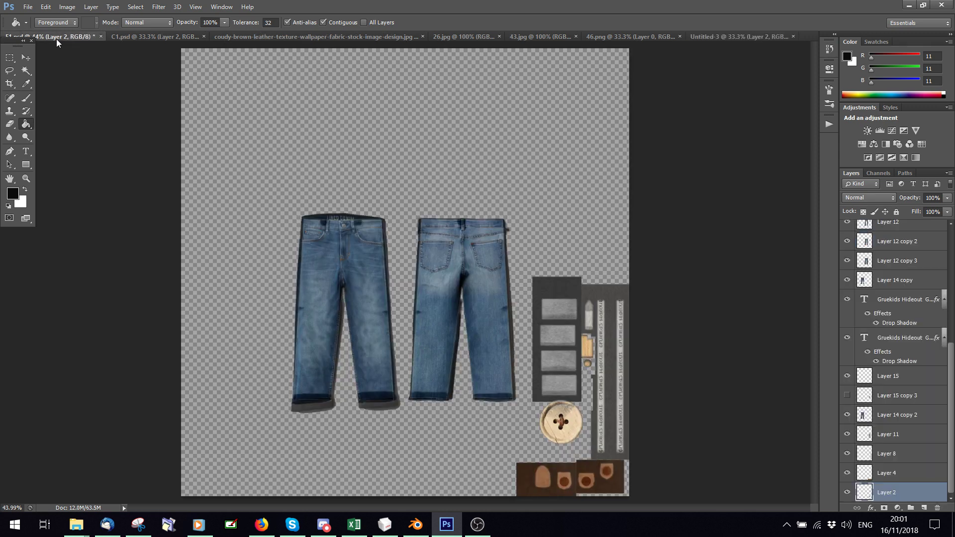
{"action": "left_click", "coordinate": [878, 173]}
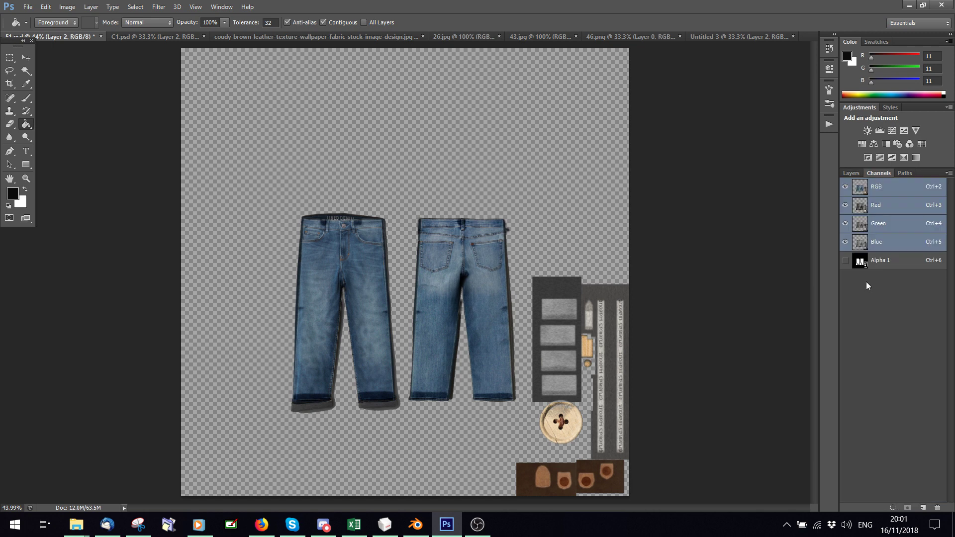
{"action": "left_click", "coordinate": [852, 175]}
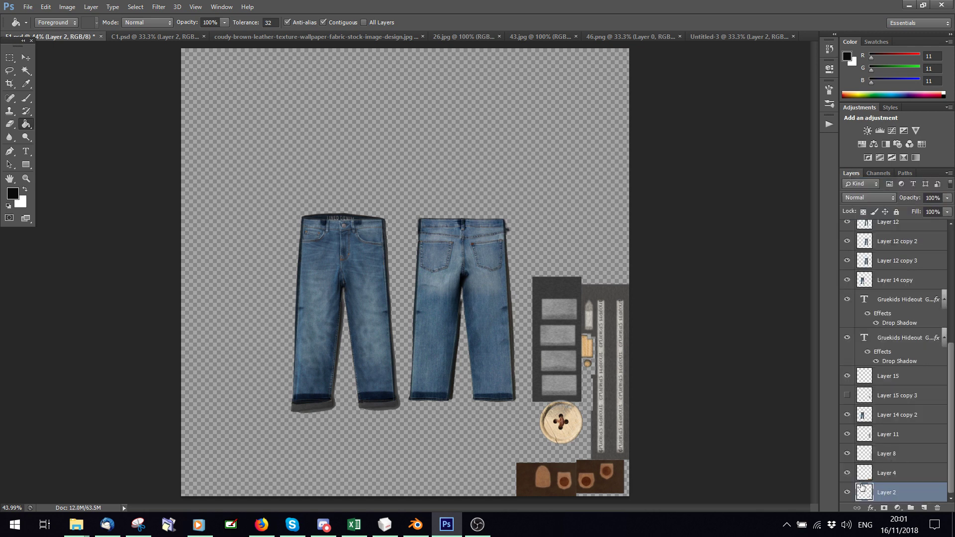
{"action": "left_click", "coordinate": [847, 493]}
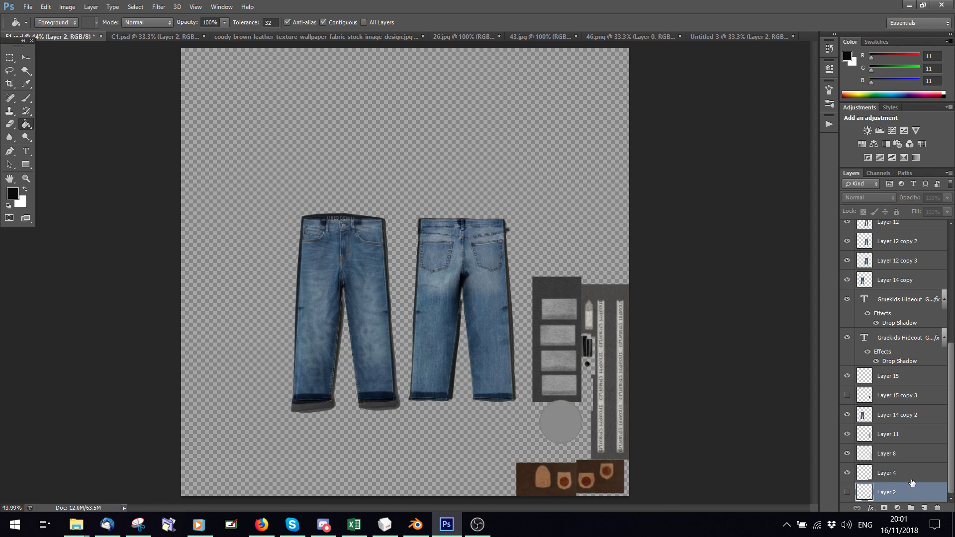
Step: Rename Layer 4 as Leather
{"action": "scroll", "coordinate": [912, 477], "scroll_direction": "up", "scroll_amount": 5}
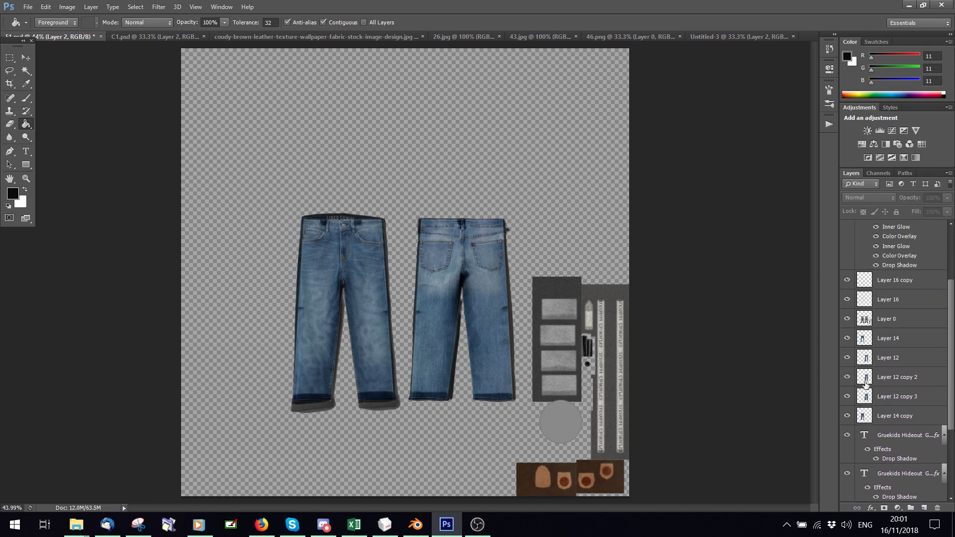
{"action": "scroll", "coordinate": [891, 413], "scroll_direction": "down", "scroll_amount": 5}
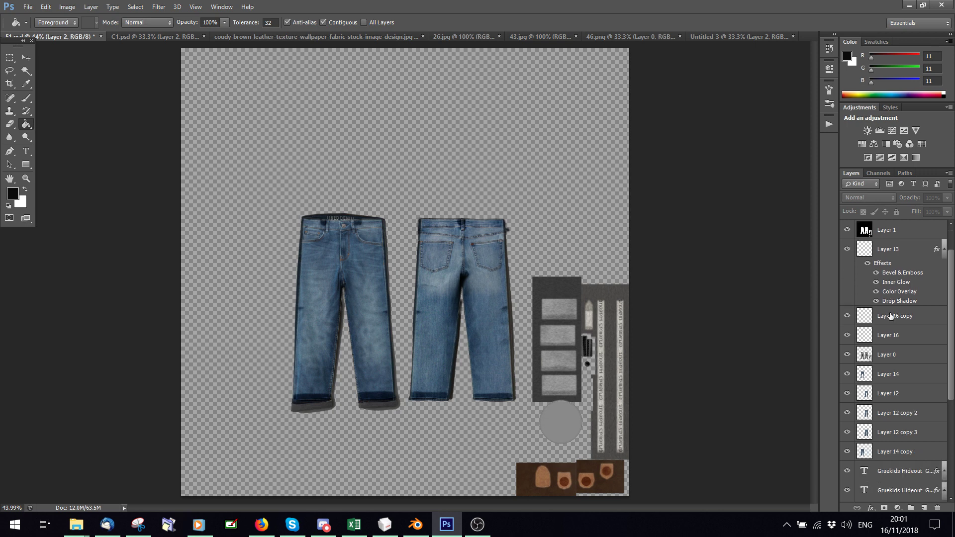
{"action": "scroll", "coordinate": [888, 483], "scroll_direction": "down", "scroll_amount": 3}
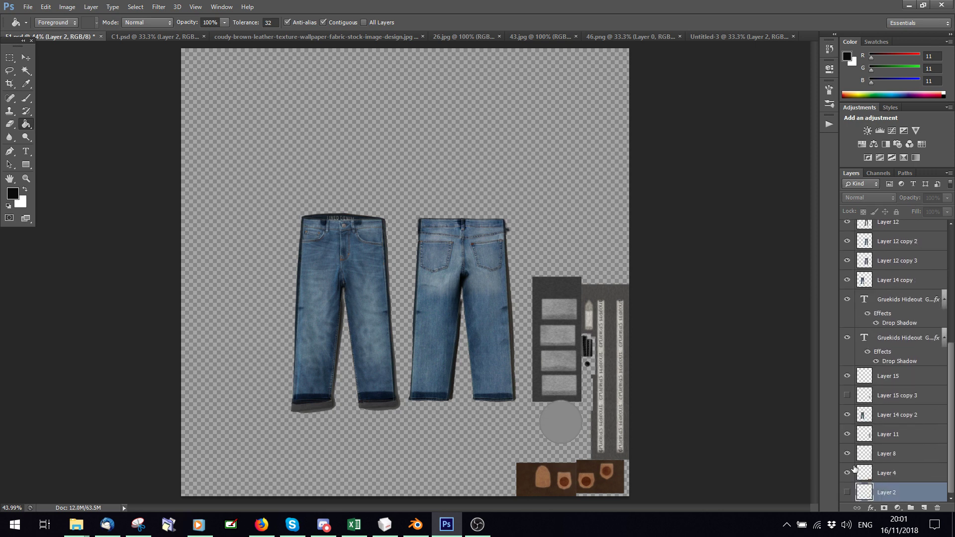
{"action": "double_click", "coordinate": [890, 473]}
{"action": "type", "text": "Leath"}
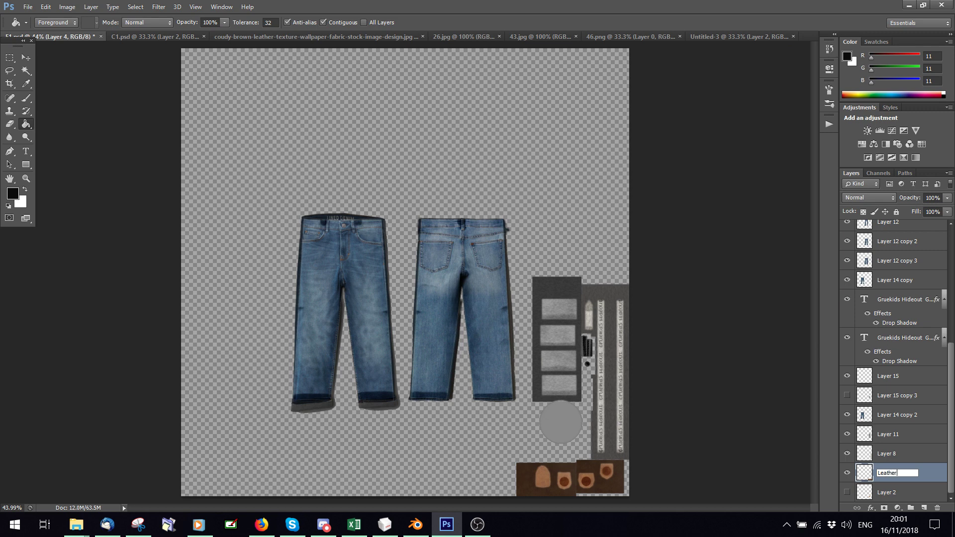
{"action": "key", "text": "Return"}
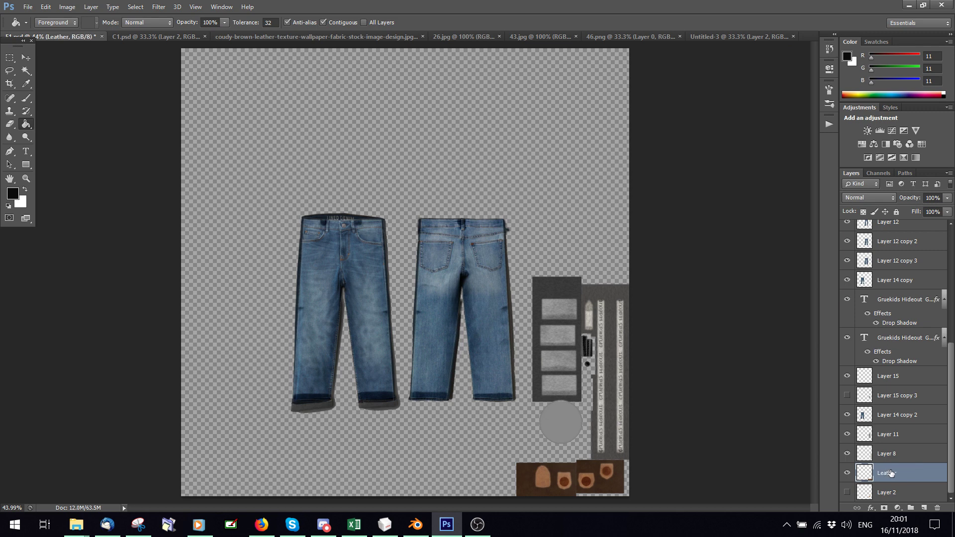
Step: Check Layers 8 and 11 by toggling their visibility, and rename Layer 11 as Fabric 1 and Layer 8 as Fabric 2
{"action": "left_click", "coordinate": [847, 453]}
{"action": "left_click", "coordinate": [847, 453]}
{"action": "left_click", "coordinate": [885, 434]}
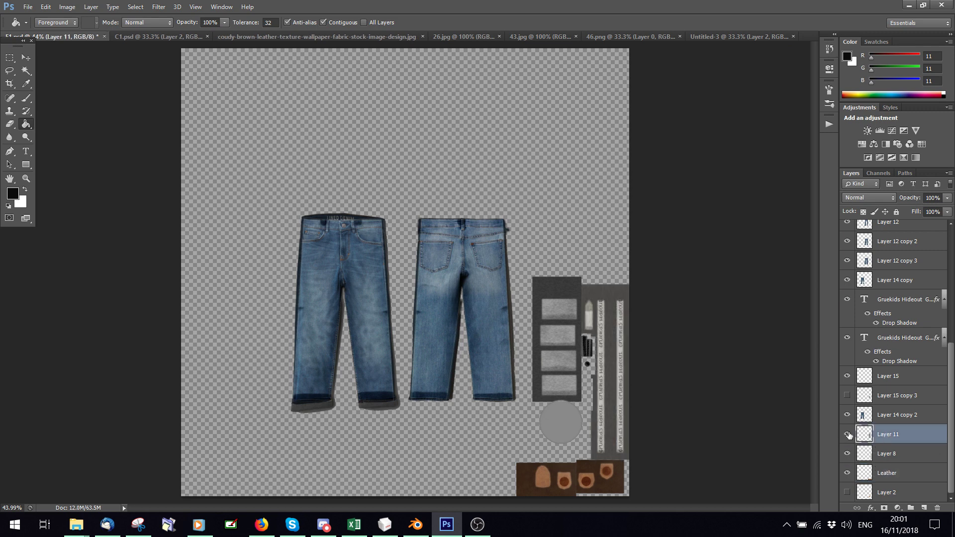
{"action": "left_click", "coordinate": [847, 434]}
{"action": "left_click", "coordinate": [848, 434]}
{"action": "double_click", "coordinate": [887, 434]}
{"action": "type", "text": "Fabric 1"}
{"action": "double_click", "coordinate": [890, 454]}
{"action": "type", "text": "Fa"}
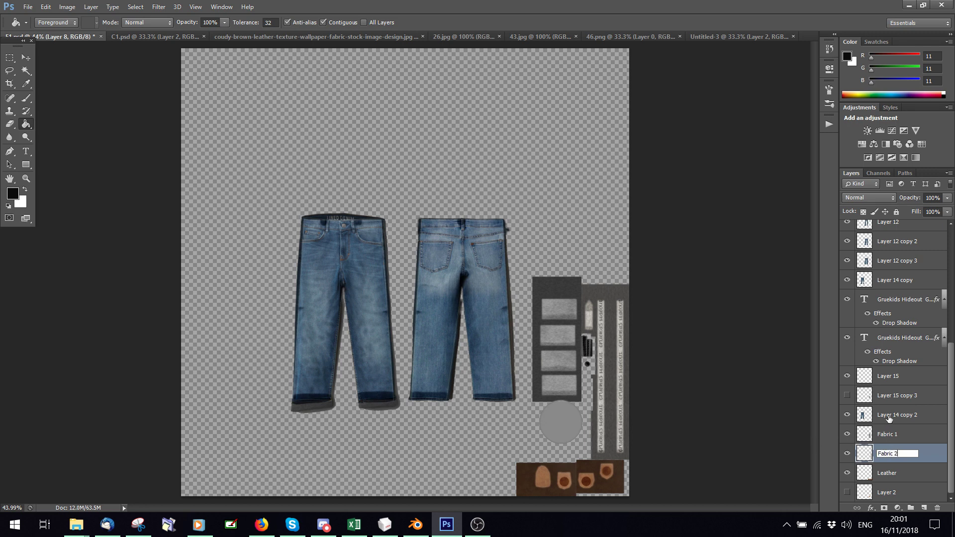
Step: Merge Layers 14, 12, 12 copy 2, 12 copy 3, 14 copy and 14 copy 2, and rename the merged layer as Jeans
{"action": "left_click", "coordinate": [938, 423]}
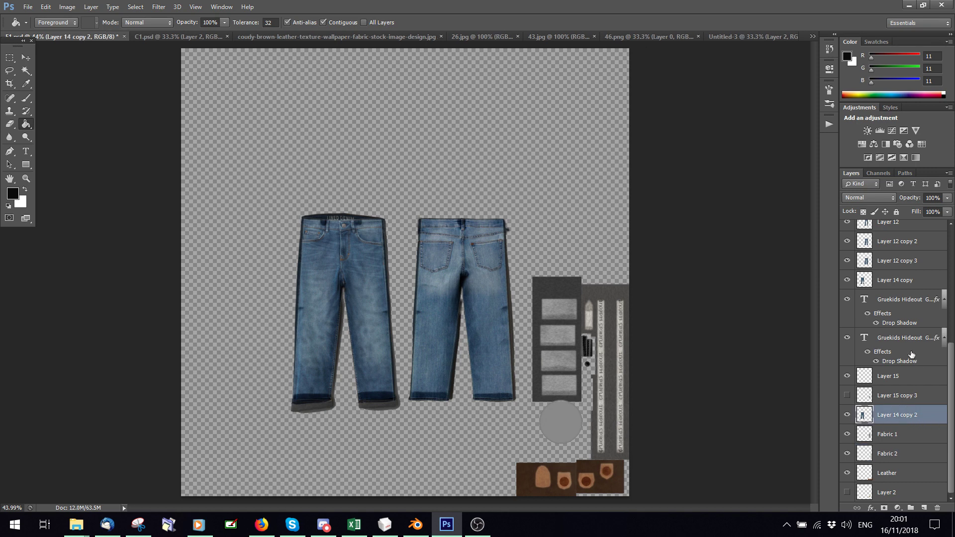
{"action": "left_click", "coordinate": [888, 280], "text": "ctrl"}
{"action": "left_click", "coordinate": [882, 261], "text": "ctrl"}
{"action": "left_click", "coordinate": [881, 245], "text": "ctrl"}
{"action": "scroll", "coordinate": [880, 245], "scroll_direction": "up", "scroll_amount": 3}
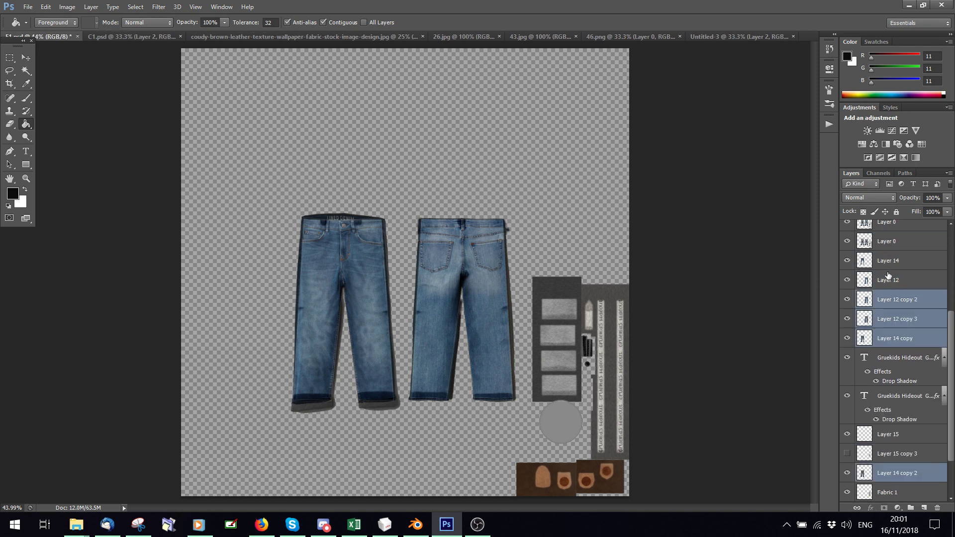
{"action": "left_click", "coordinate": [888, 280], "text": "ctrl"}
{"action": "left_click", "coordinate": [888, 262], "text": "ctrl"}
{"action": "right_click", "coordinate": [889, 262]}
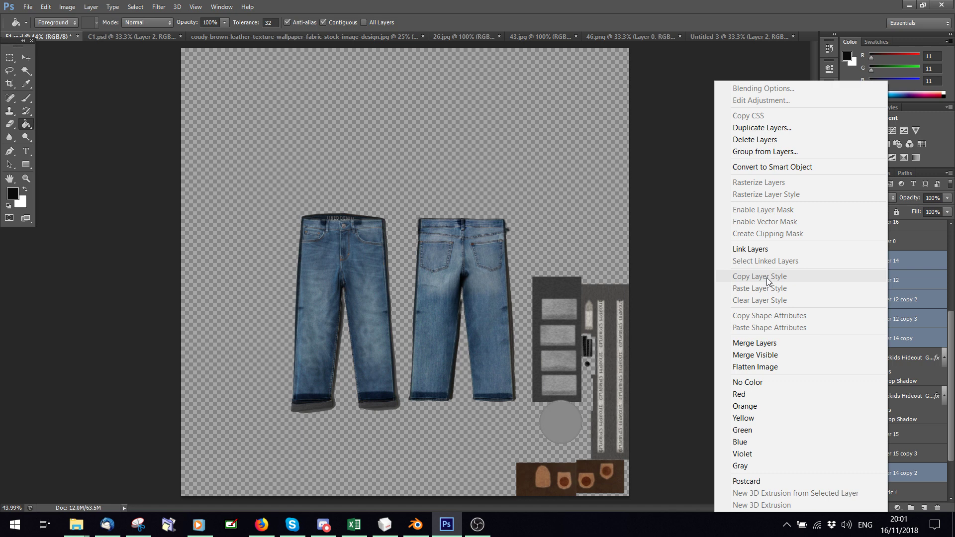
{"action": "left_click", "coordinate": [748, 341]}
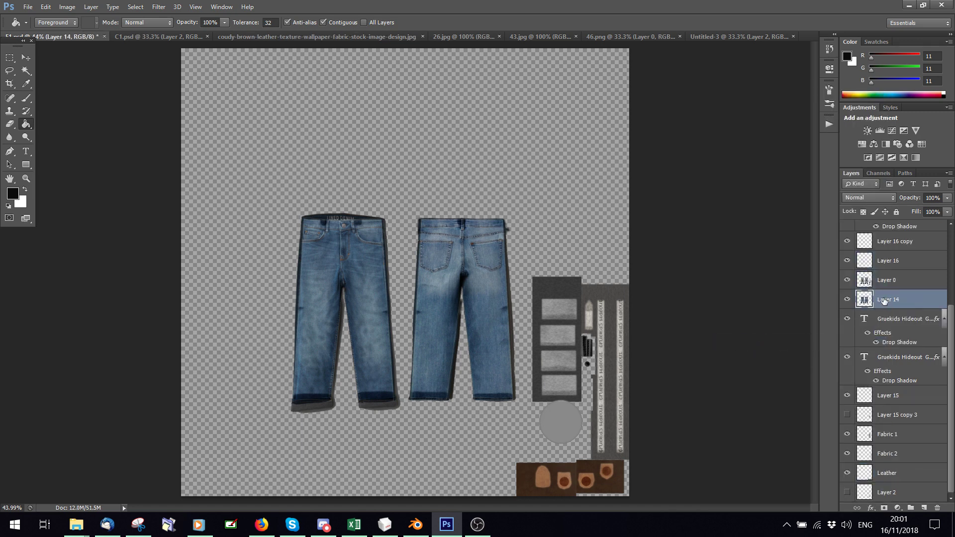
{"action": "double_click", "coordinate": [884, 300]}
{"action": "type", "text": "Jeans"}
Step: Toggle Layer 15's visibility to check its contents and delete the layer
{"action": "left_click", "coordinate": [847, 397]}
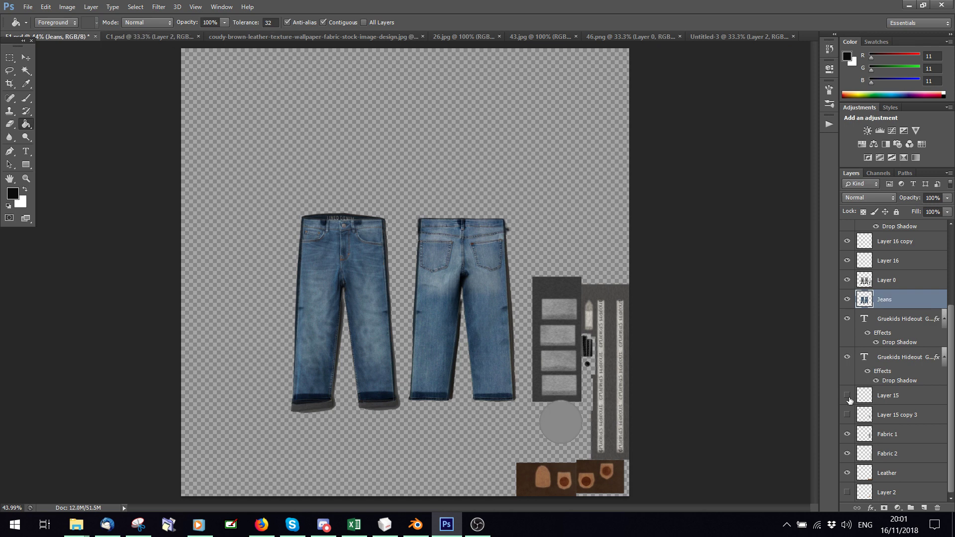
{"action": "left_click", "coordinate": [886, 396]}
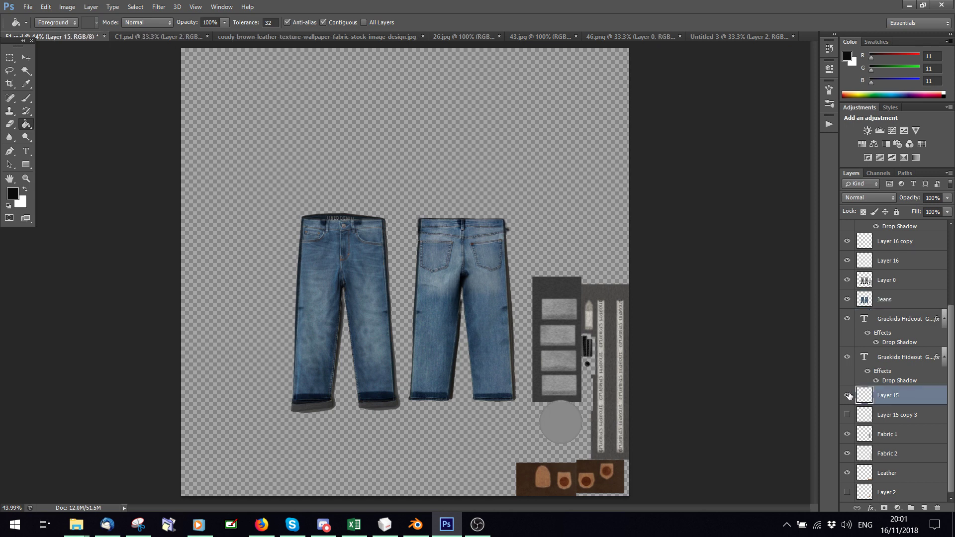
{"action": "left_click", "coordinate": [847, 396]}
{"action": "left_click", "coordinate": [847, 397]}
{"action": "left_click", "coordinate": [937, 507]}
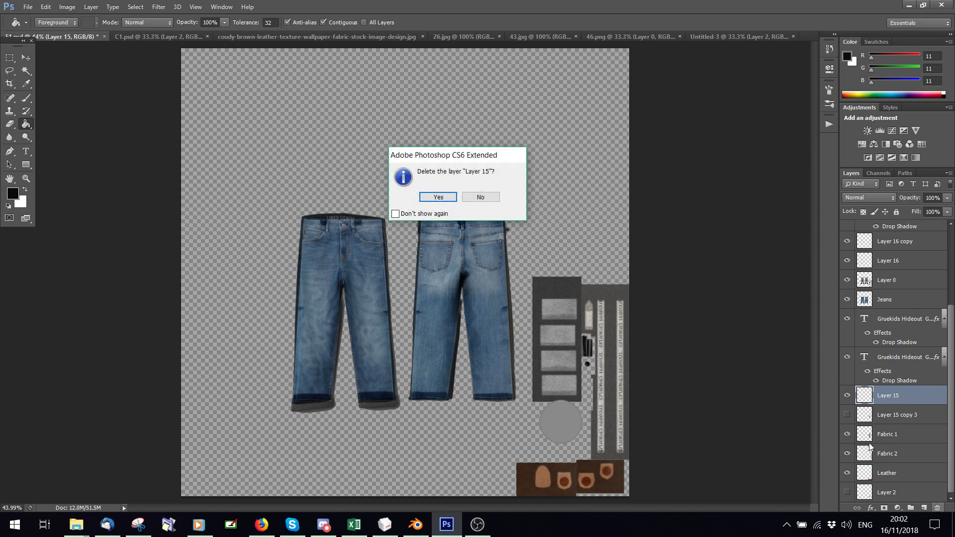
{"action": "left_click", "coordinate": [438, 198]}
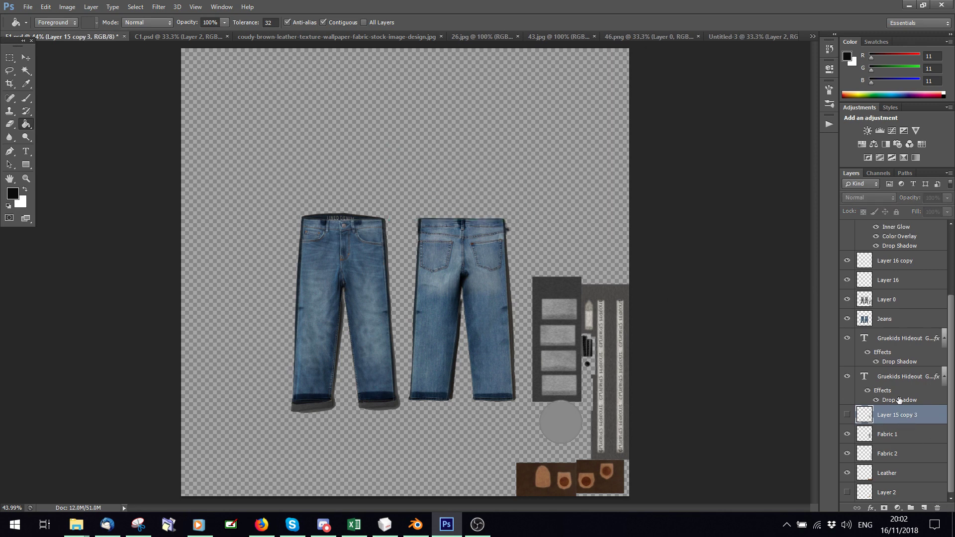
Step: Check what Layer 15 copy 3 contains and delete it
{"action": "left_click", "coordinate": [847, 415]}
{"action": "left_click", "coordinate": [847, 415]}
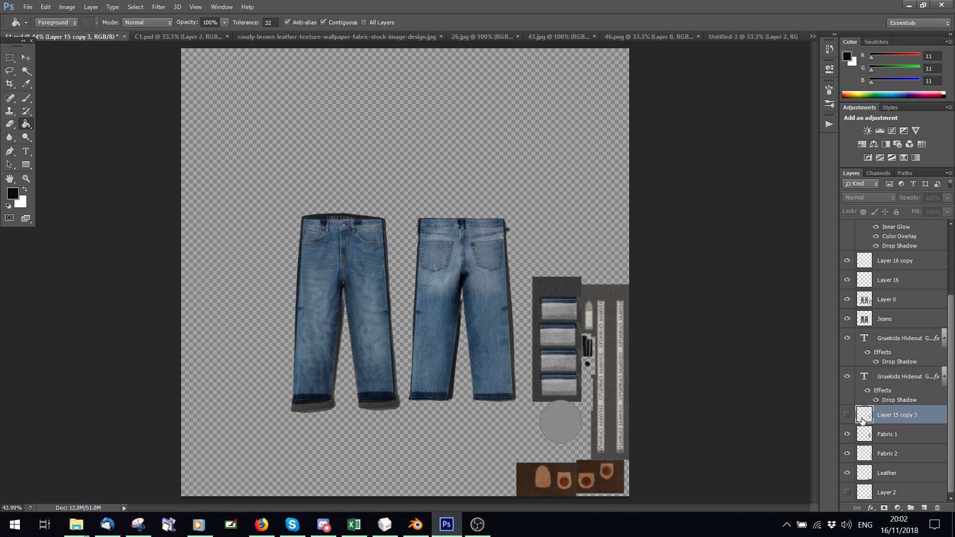
{"action": "left_click", "coordinate": [937, 508]}
{"action": "left_click", "coordinate": [438, 197]}
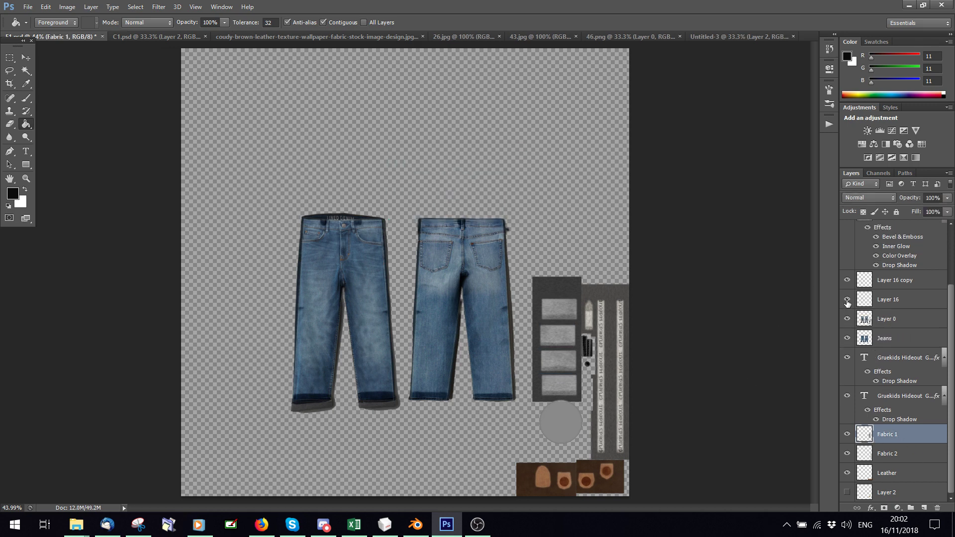
Step: Hide the two text layers and duplicate the Jeans, Fabric 1, Fabric 2 and Leather layers within E1.psd
{"action": "left_click", "coordinate": [885, 340]}
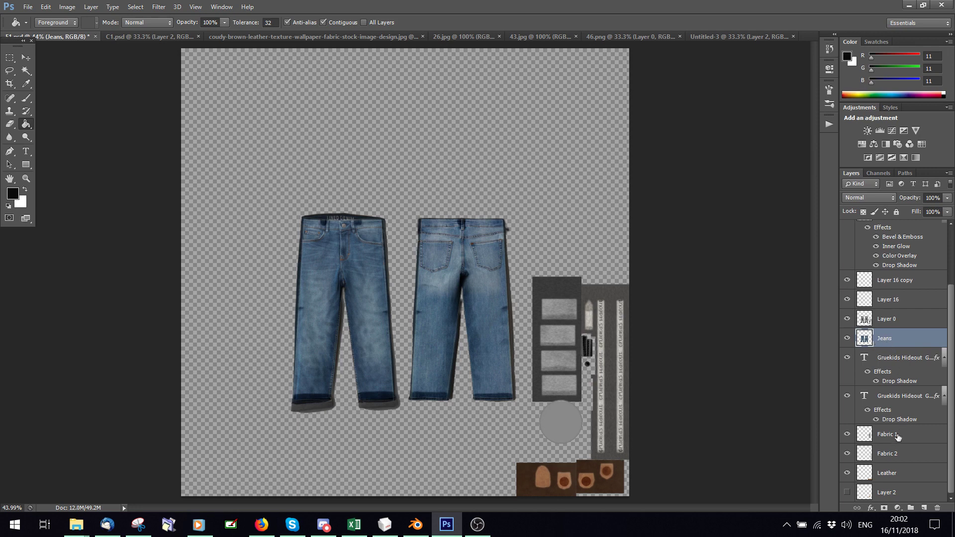
{"action": "left_click", "coordinate": [882, 436], "text": "ctrl"}
{"action": "left_click", "coordinate": [890, 454], "text": "ctrl"}
{"action": "left_click", "coordinate": [894, 475], "text": "ctrl"}
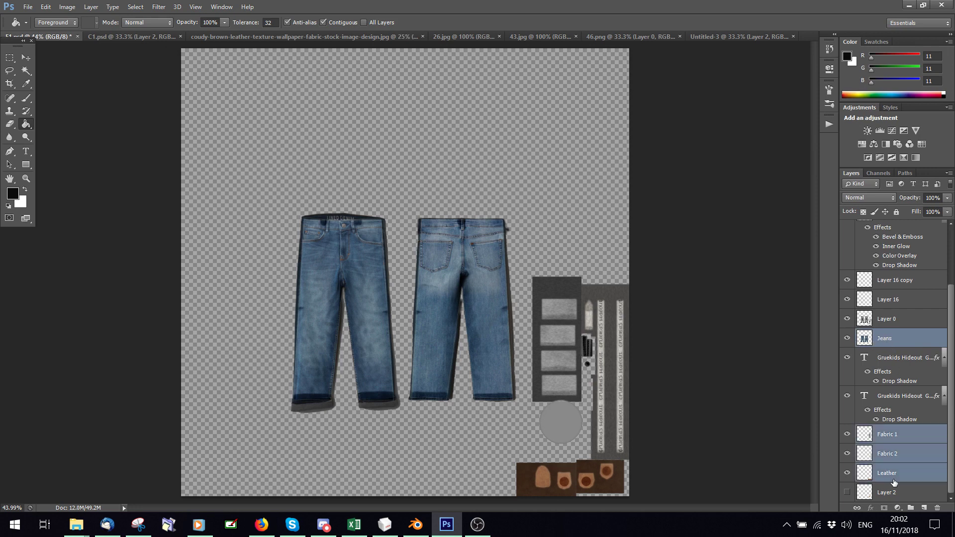
{"action": "left_click", "coordinate": [847, 358]}
{"action": "left_click", "coordinate": [847, 396]}
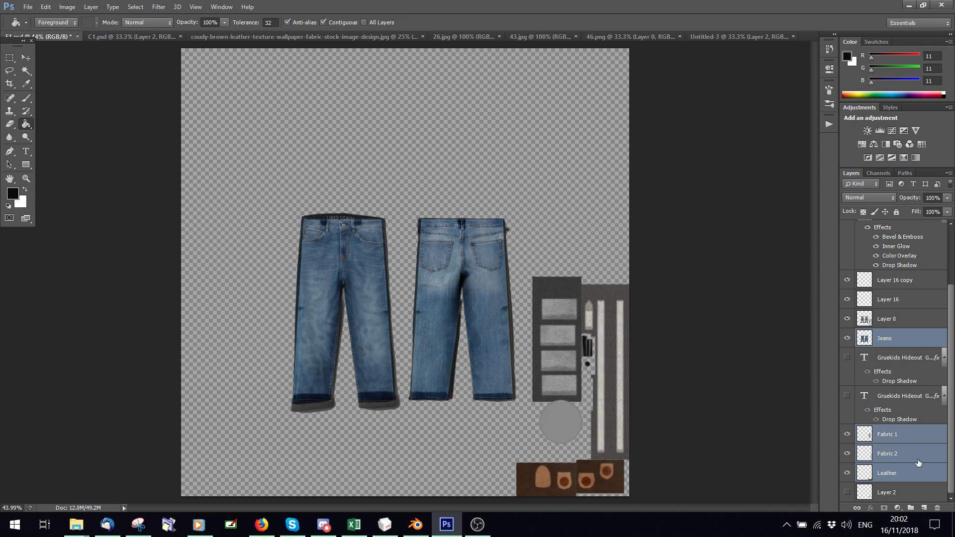
{"action": "right_click", "coordinate": [905, 453]}
{"action": "left_click", "coordinate": [817, 64]}
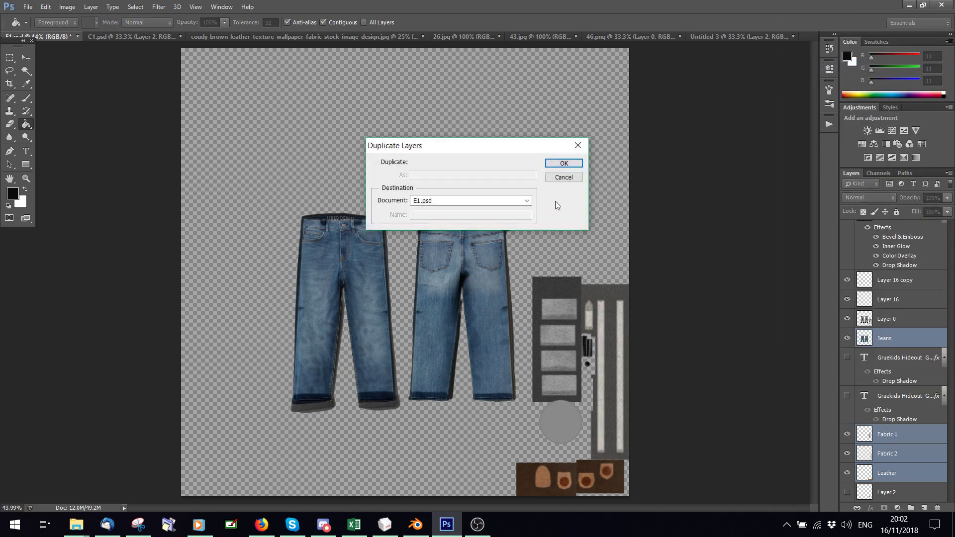
{"action": "left_click", "coordinate": [563, 164]}
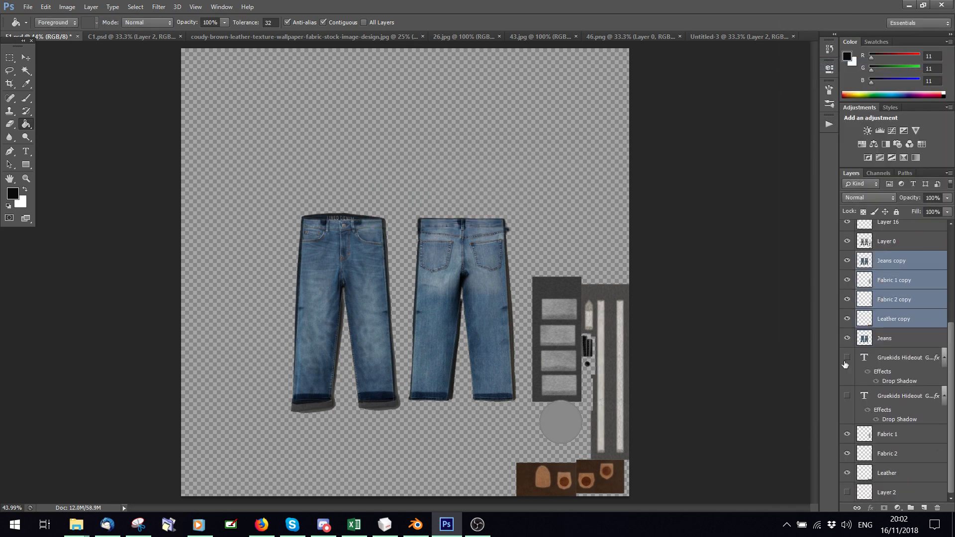
Step: Create a new layer group and move Jeans copy, Fabric 1 copy, Fabric 2 copy and Leather copy into it
{"action": "scroll", "coordinate": [851, 343], "scroll_direction": "up", "scroll_amount": 3}
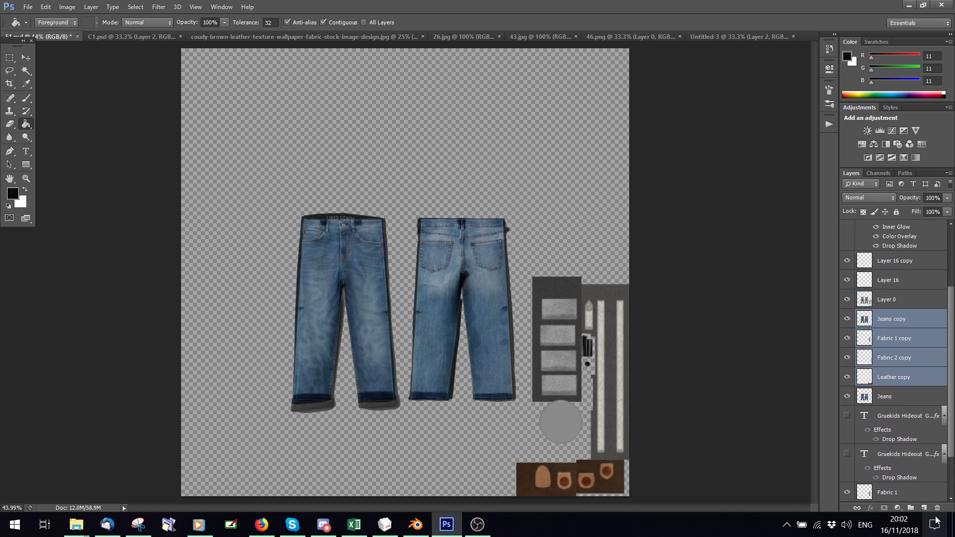
{"action": "left_click", "coordinate": [911, 508]}
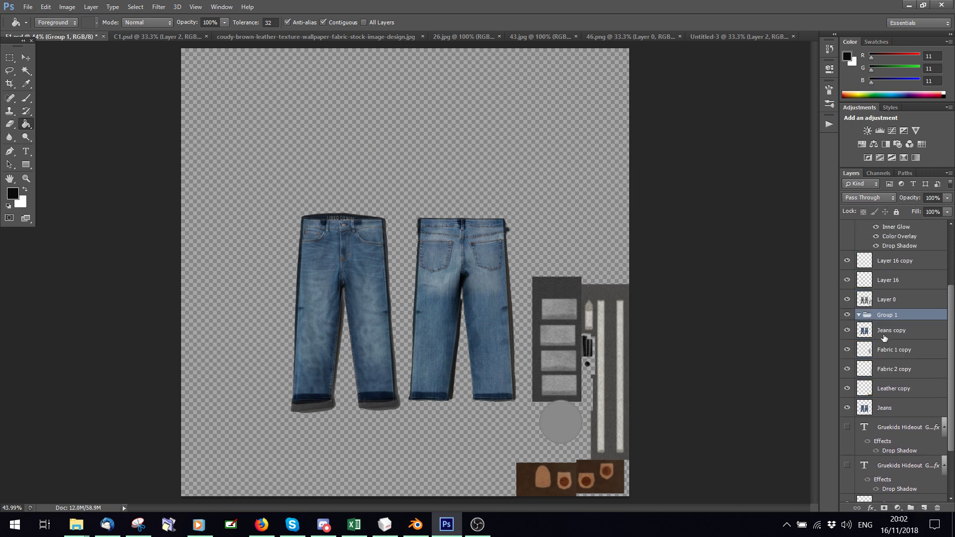
{"action": "left_click", "coordinate": [884, 338]}
{"action": "left_click", "coordinate": [890, 350], "text": "ctrl"}
{"action": "left_click", "coordinate": [890, 369], "text": "ctrl"}
{"action": "left_click", "coordinate": [891, 389], "text": "ctrl"}
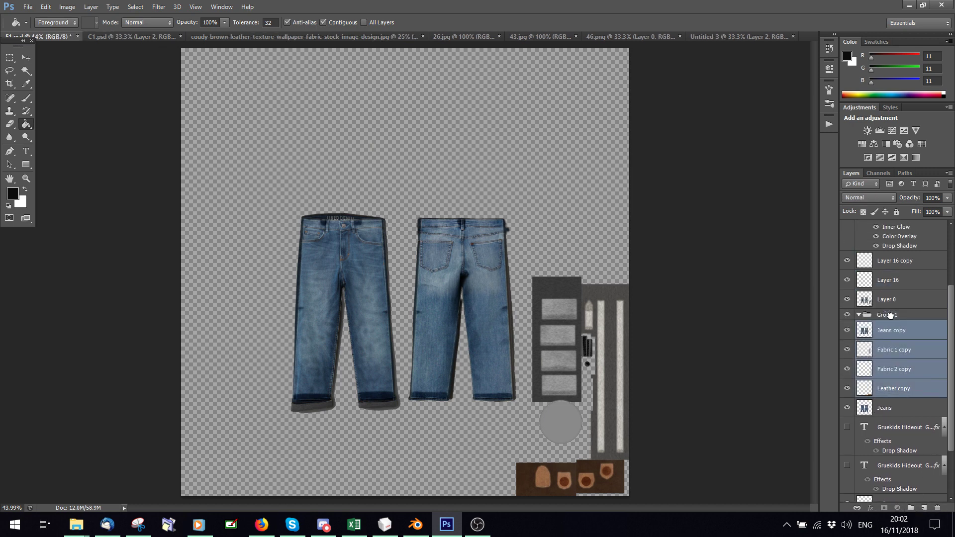
{"action": "left_click_drag", "start_coordinate": [877, 315], "coordinate": [878, 316]}
Step: Create a second layer group above Jeans and move all the layers from Jeans down to Layer 2 into it
{"action": "left_click", "coordinate": [888, 408]}
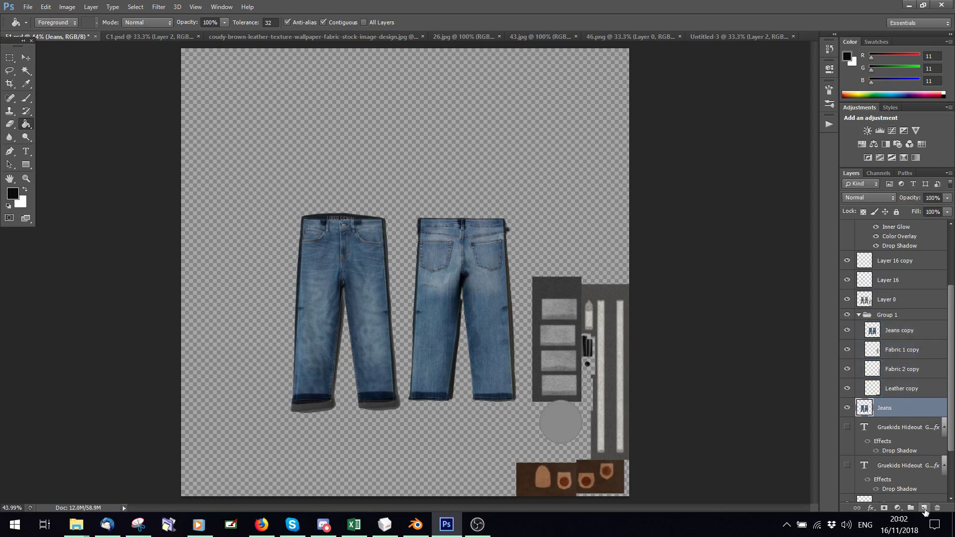
{"action": "left_click", "coordinate": [911, 508]}
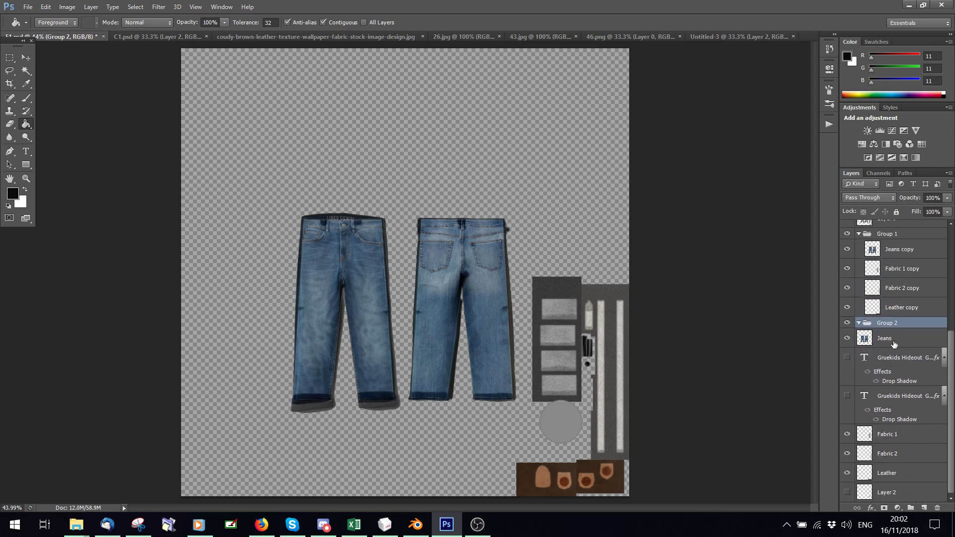
{"action": "left_click", "coordinate": [888, 497], "text": "shift"}
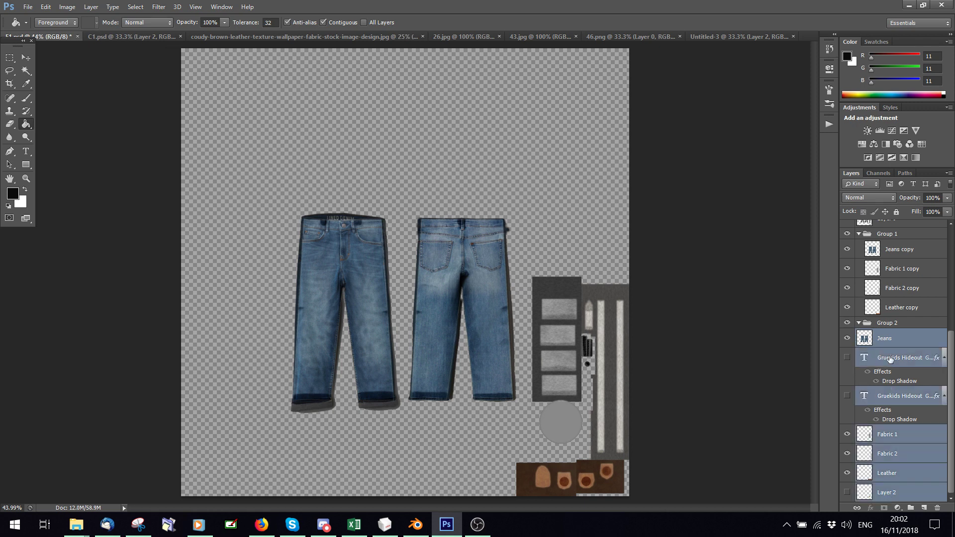
{"action": "left_click_drag", "start_coordinate": [886, 348], "coordinate": [861, 342]}
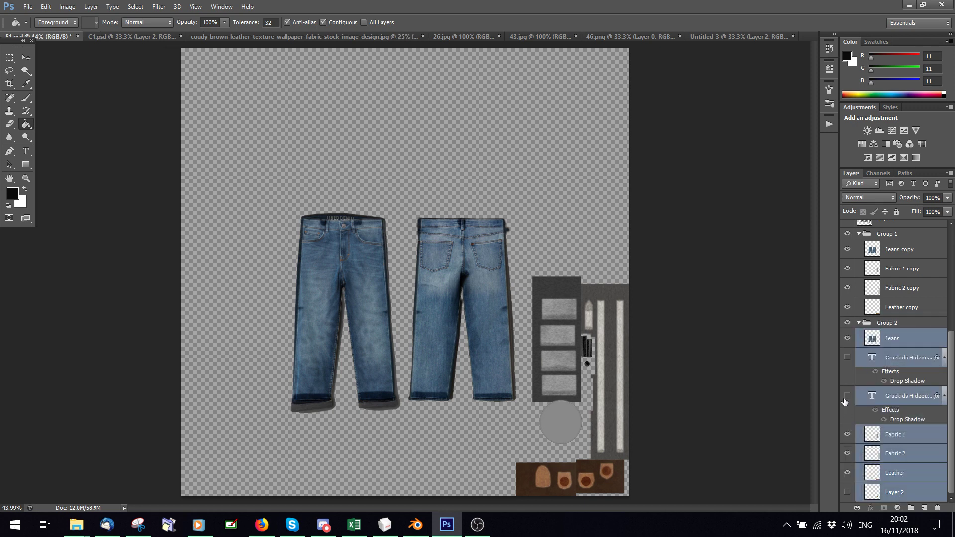
Step: Make the two text layers and Layer 2 visible, and hide the whole Group 2
{"action": "left_click_drag", "start_coordinate": [847, 397], "coordinate": [847, 359]}
{"action": "left_click", "coordinate": [846, 492]}
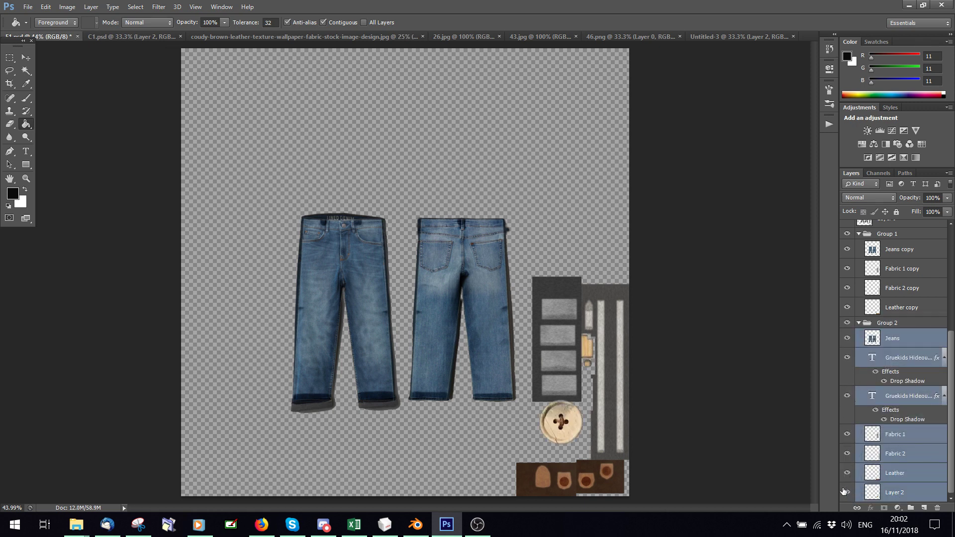
{"action": "left_click", "coordinate": [848, 323]}
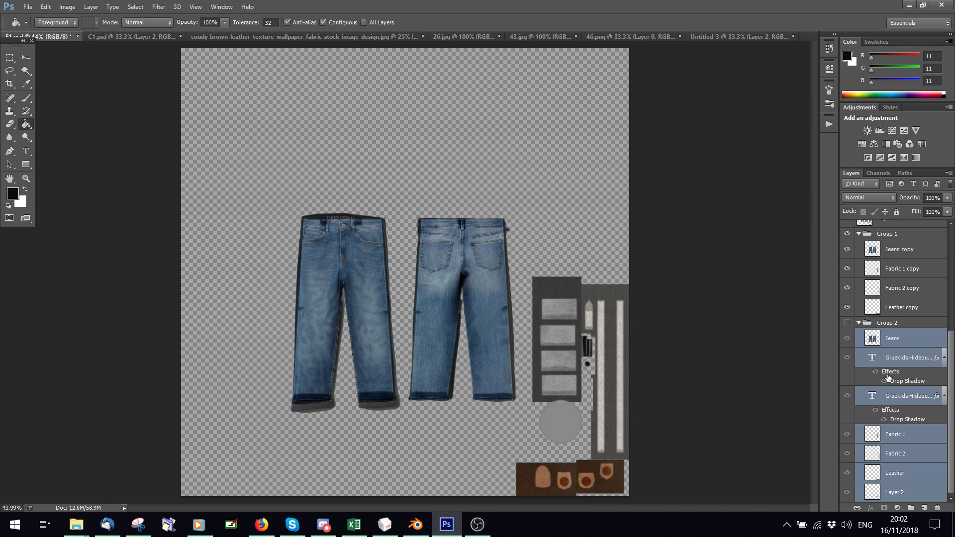
Step: Desaturate Jeans copy with Hue/Saturation at -100 saturation, and toggle its visibility to compare it with the grey base beneath
{"action": "scroll", "coordinate": [859, 423], "scroll_direction": "up", "scroll_amount": 3}
{"action": "left_click", "coordinate": [886, 364]}
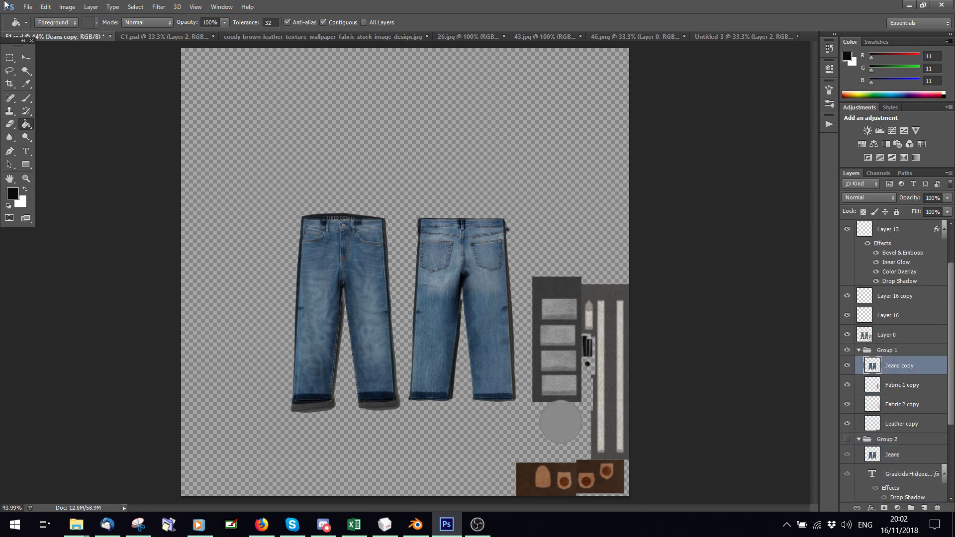
{"action": "left_click", "coordinate": [67, 7]}
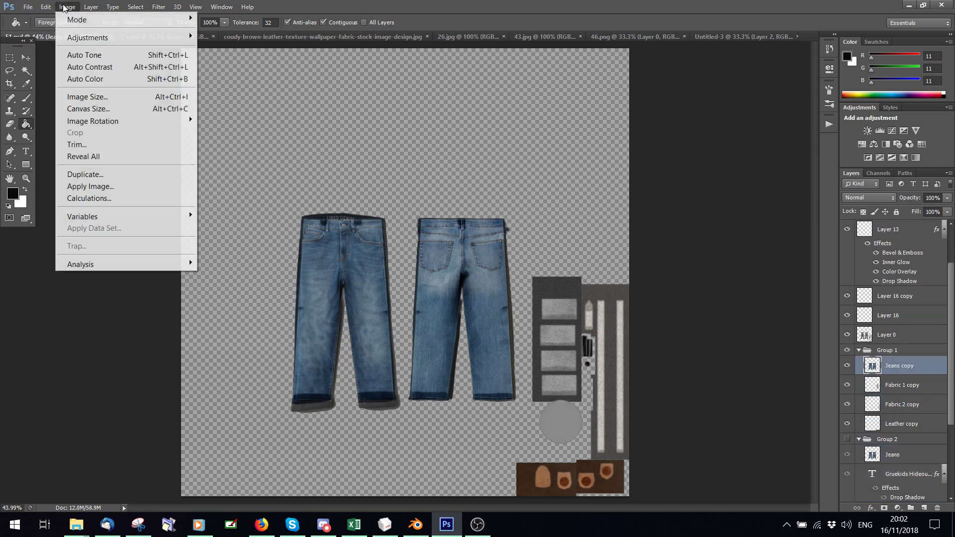
{"action": "mouse_move", "coordinate": [87, 37]}
{"action": "left_click", "coordinate": [272, 103]}
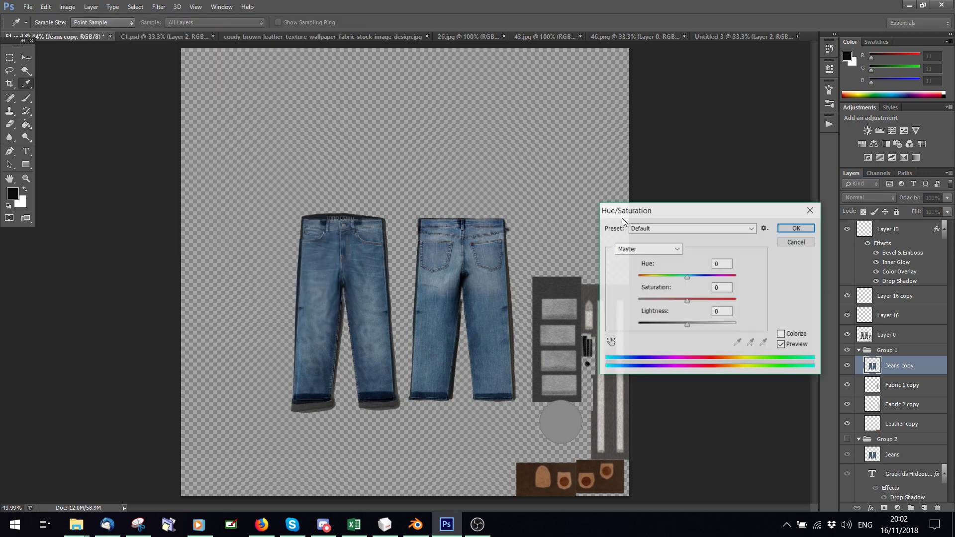
{"action": "left_click_drag", "start_coordinate": [668, 301], "coordinate": [638, 300]}
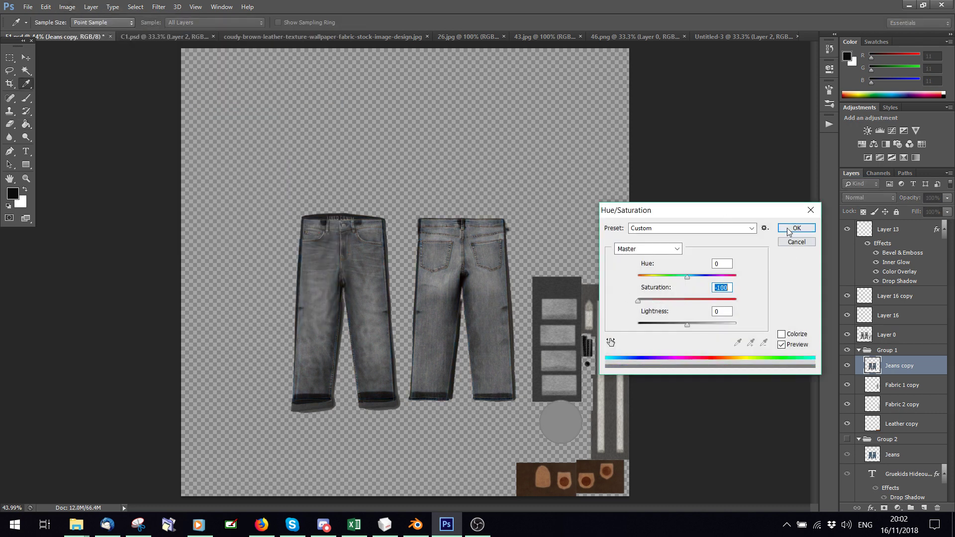
{"action": "key", "text": "Return"}
{"action": "left_click", "coordinate": [848, 366]}
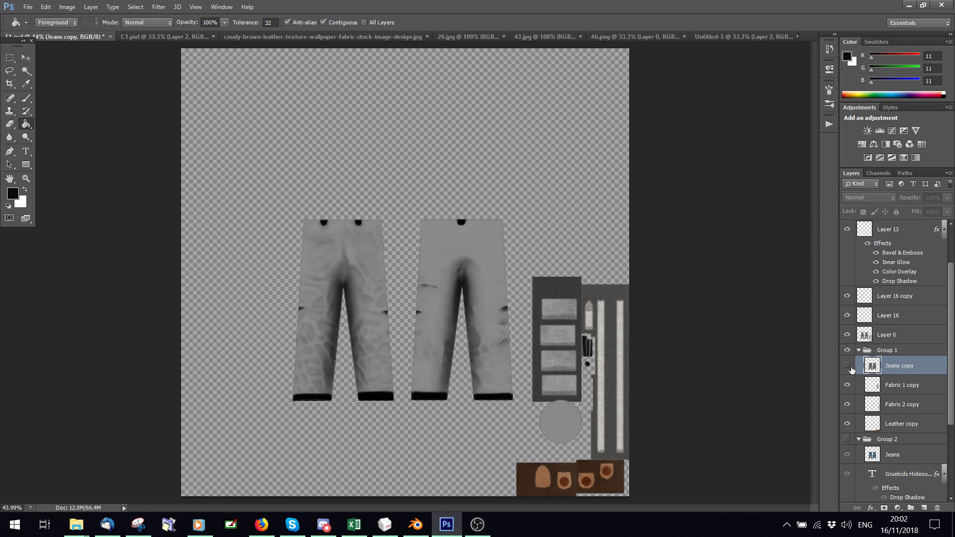
{"action": "left_click", "coordinate": [848, 366]}
{"action": "left_click", "coordinate": [847, 366]}
{"action": "left_click", "coordinate": [848, 366]}
Step: Brighten Jeans copy with a Curves point at input 114, output 145, and toggle the layer to compare it with the base
{"action": "key", "text": "ctrl+m"}
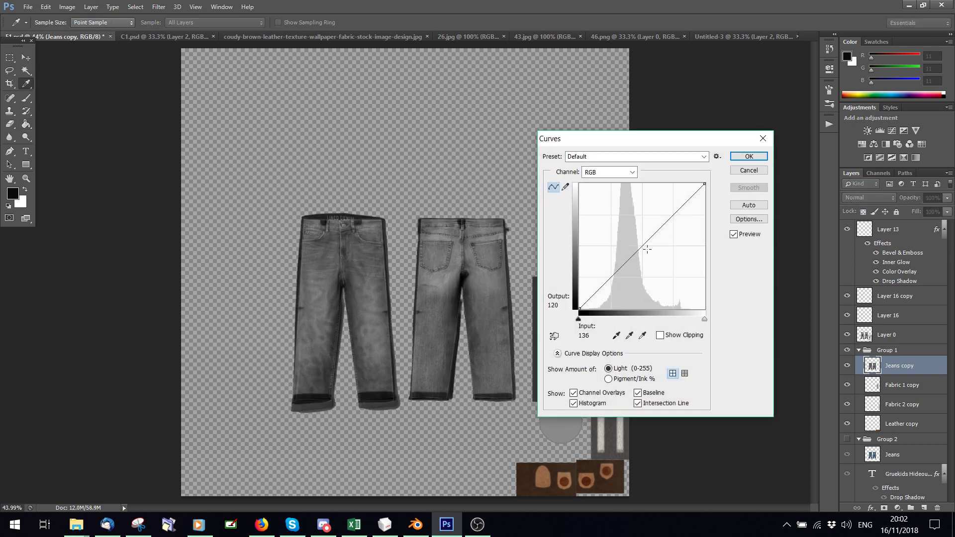
{"action": "left_click_drag", "start_coordinate": [641, 244], "coordinate": [636, 238]}
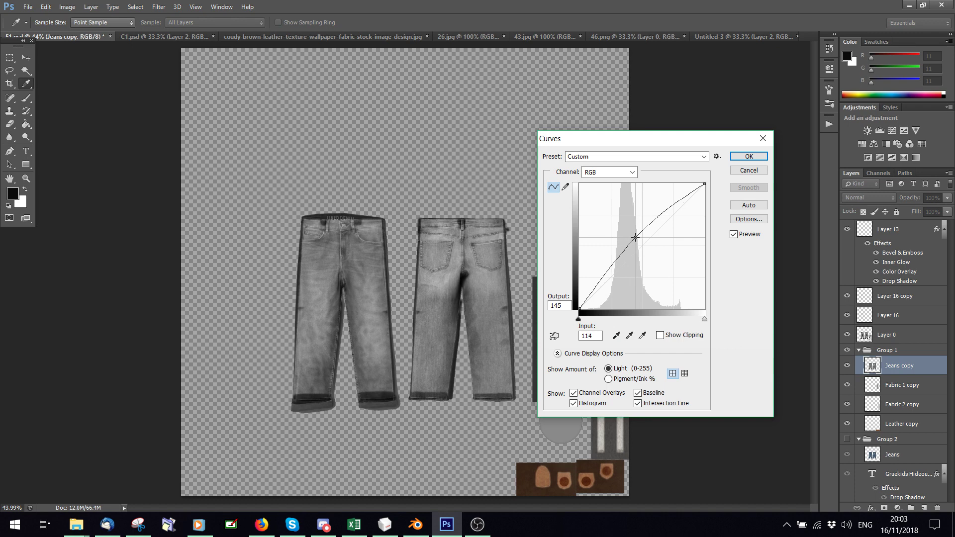
{"action": "left_click", "coordinate": [749, 156]}
{"action": "left_click", "coordinate": [848, 366]}
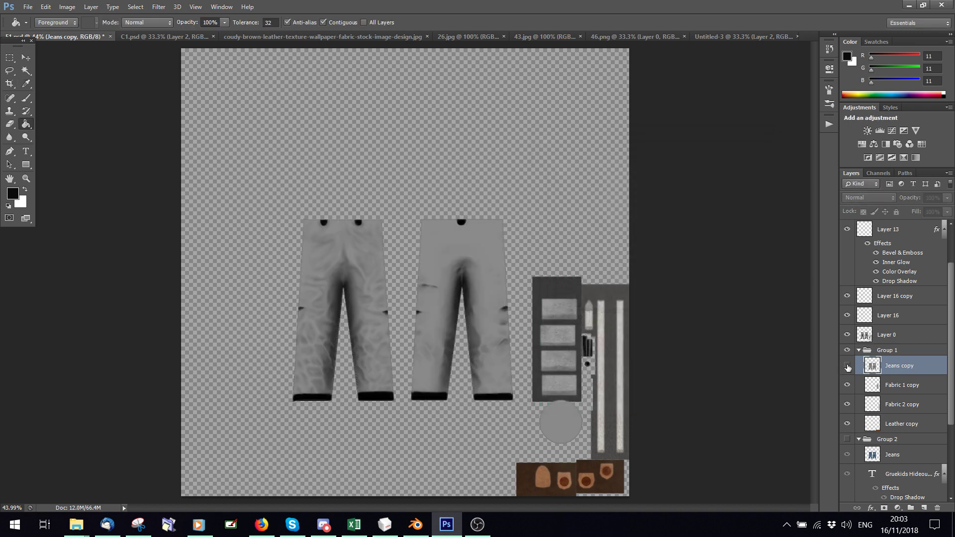
{"action": "left_click", "coordinate": [848, 367]}
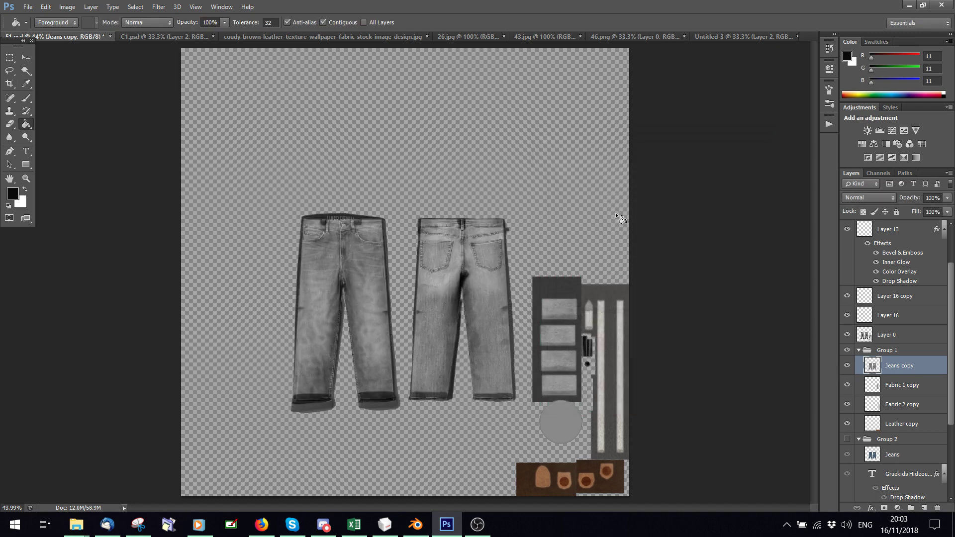
Step: Darken the midtones of Jeans copy slightly with a second Curves adjustment
{"action": "key", "text": "ctrl+m"}
{"action": "left_click_drag", "start_coordinate": [645, 244], "coordinate": [645, 248]}
{"action": "left_click", "coordinate": [748, 156]}
{"action": "key", "text": "g"}
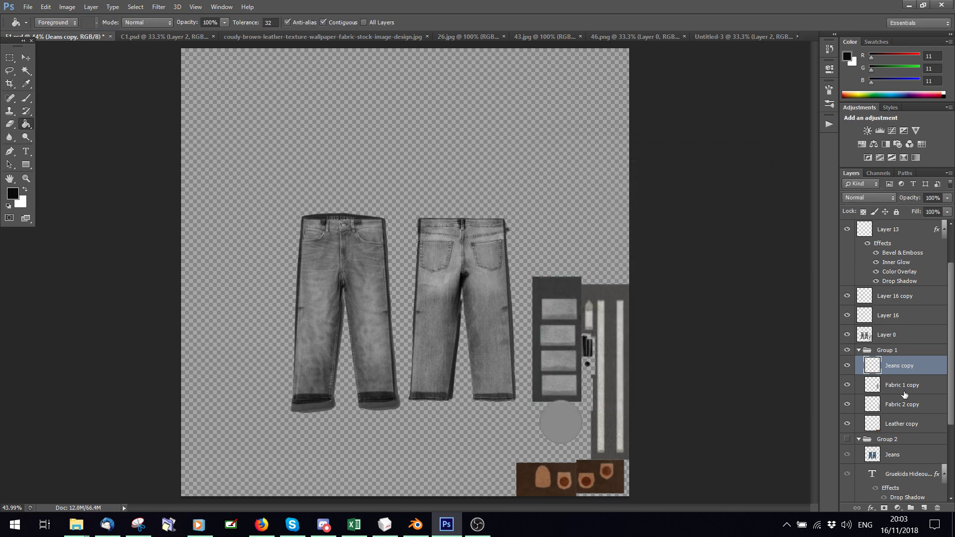
Step: Toggle the visibility of Fabric 1 copy and Fabric 2 copy to check which parts each layer covers
{"action": "left_click", "coordinate": [881, 387]}
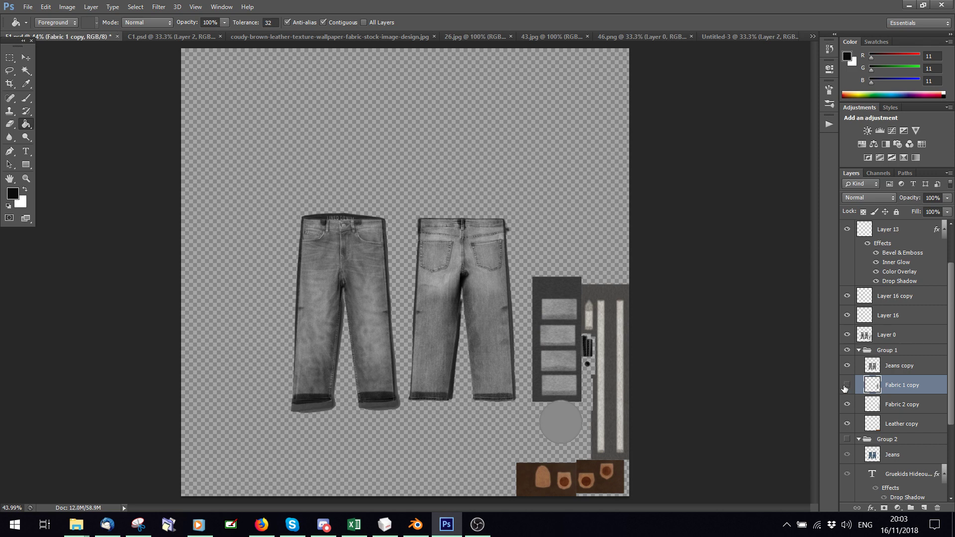
{"action": "left_click", "coordinate": [846, 386]}
{"action": "left_click", "coordinate": [846, 386]}
{"action": "left_click", "coordinate": [869, 405]}
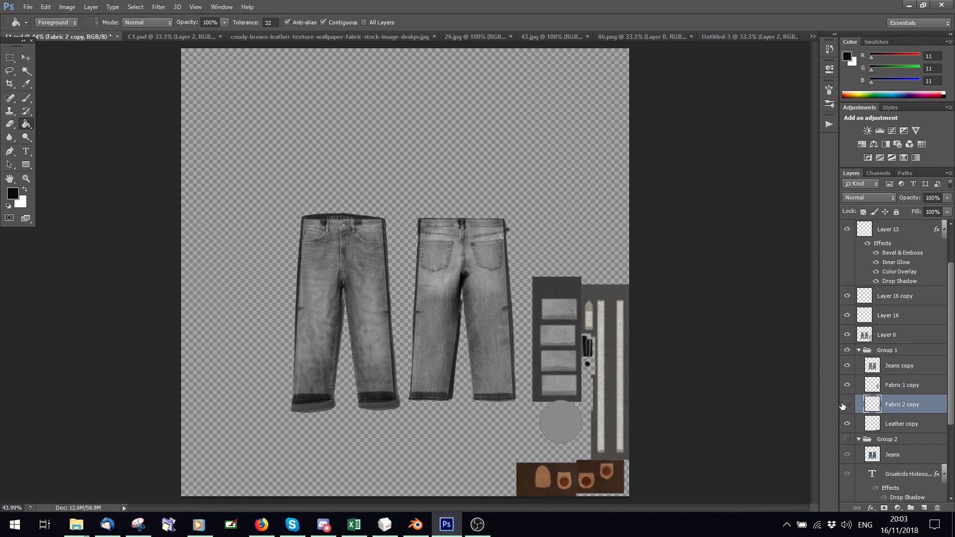
{"action": "left_click", "coordinate": [847, 405]}
{"action": "left_click", "coordinate": [846, 405]}
Step: Apply Hue/Saturation to Fabric 2 copy with saturation -100 and lightness -18
{"action": "left_click", "coordinate": [67, 7]}
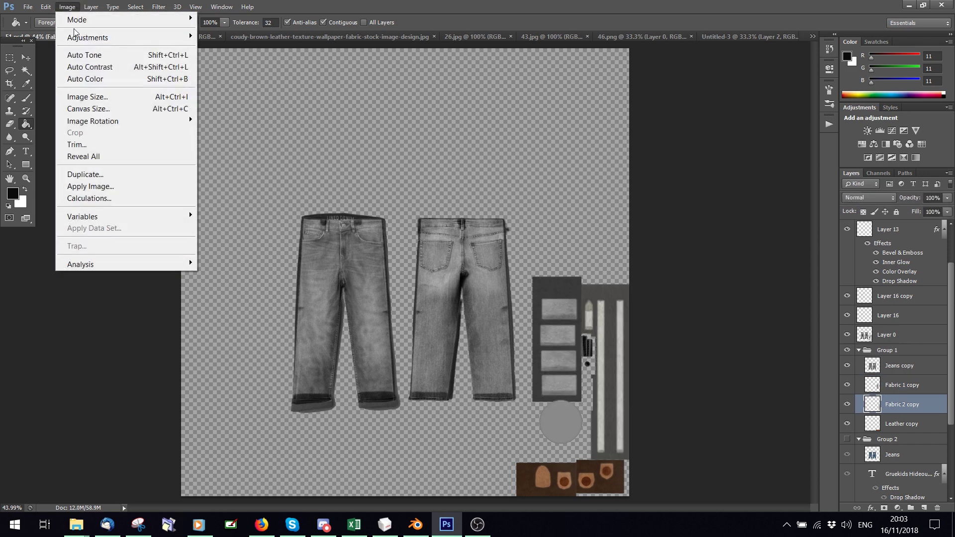
{"action": "mouse_move", "coordinate": [82, 38]}
{"action": "left_click", "coordinate": [234, 102]}
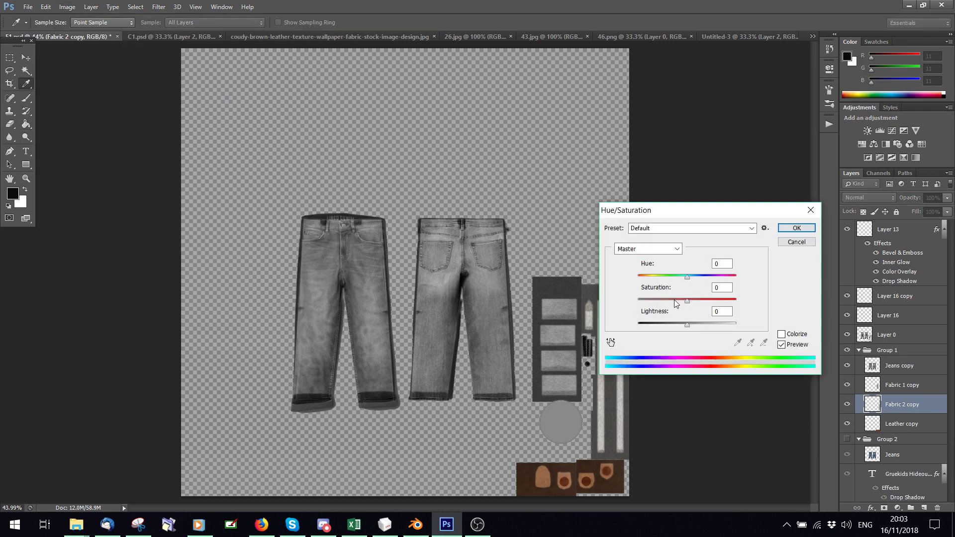
{"action": "left_click_drag", "start_coordinate": [687, 301], "coordinate": [593, 299]}
{"action": "left_click_drag", "start_coordinate": [687, 325], "coordinate": [679, 325]}
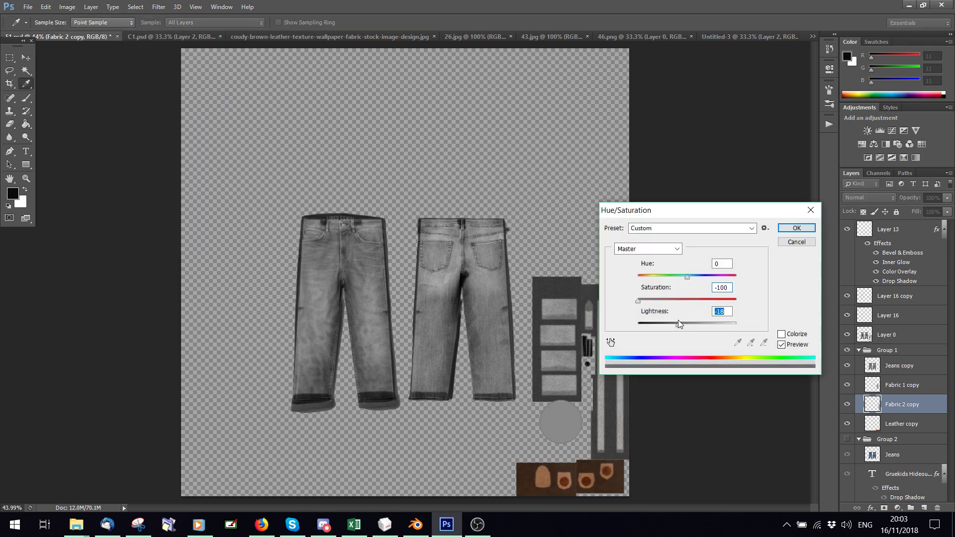
{"action": "key", "text": "Return"}
Step: Lower the opacity of Fabric 2 copy to 64% and of Fabric 1 copy to 56%
{"action": "left_click", "coordinate": [947, 197]}
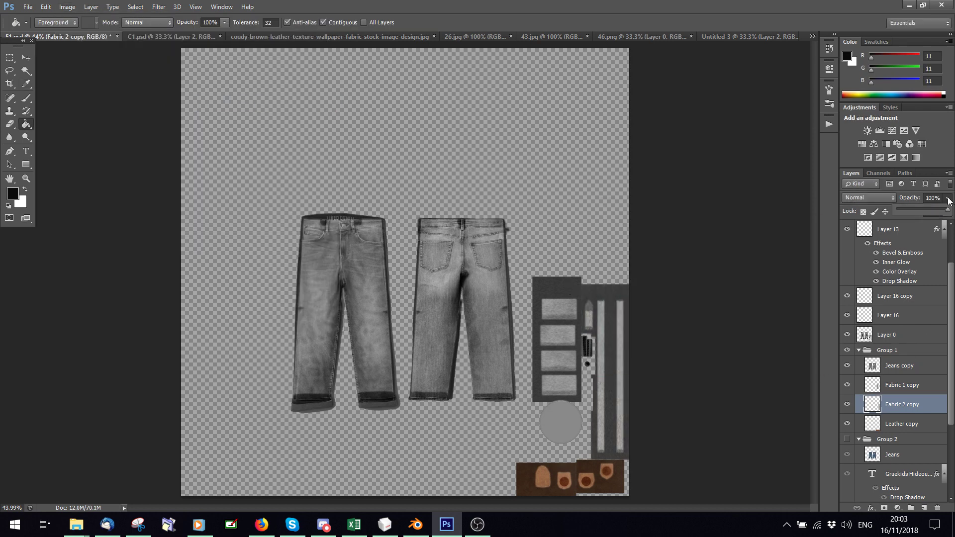
{"action": "left_click_drag", "start_coordinate": [949, 210], "coordinate": [929, 210]}
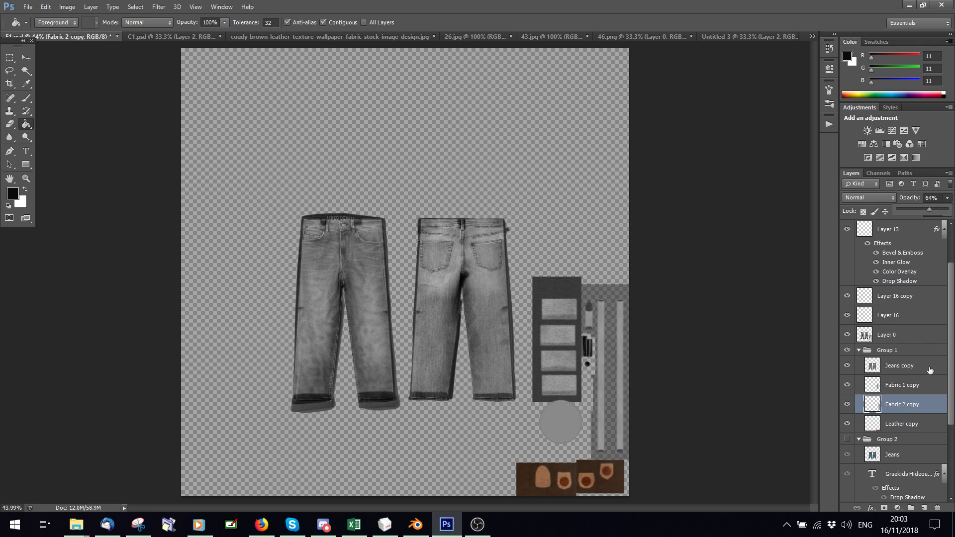
{"action": "left_click", "coordinate": [913, 386]}
{"action": "left_click", "coordinate": [947, 197]}
{"action": "left_click_drag", "start_coordinate": [946, 210], "coordinate": [929, 210]}
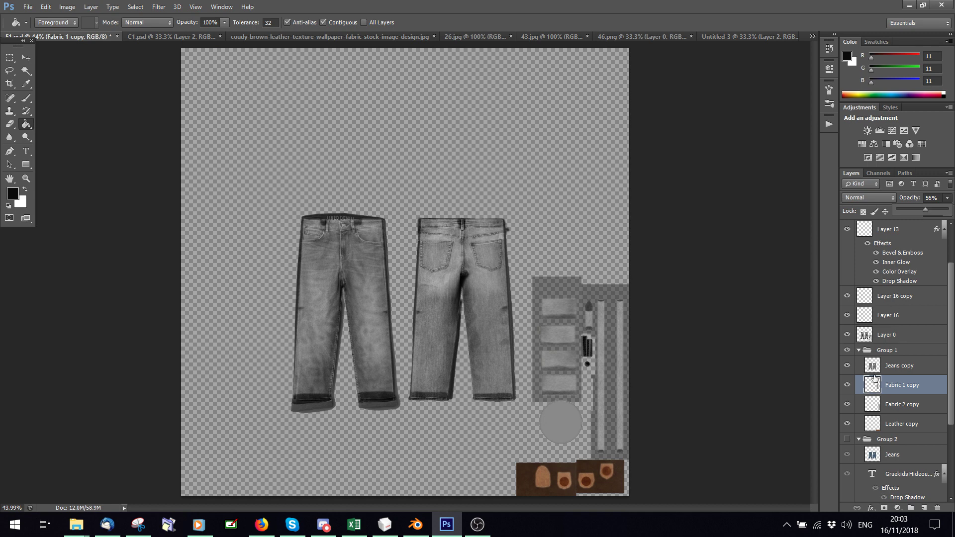
Step: Desaturate the Leather copy layer completely with Hue/Saturation at saturation -100
{"action": "left_click", "coordinate": [893, 426]}
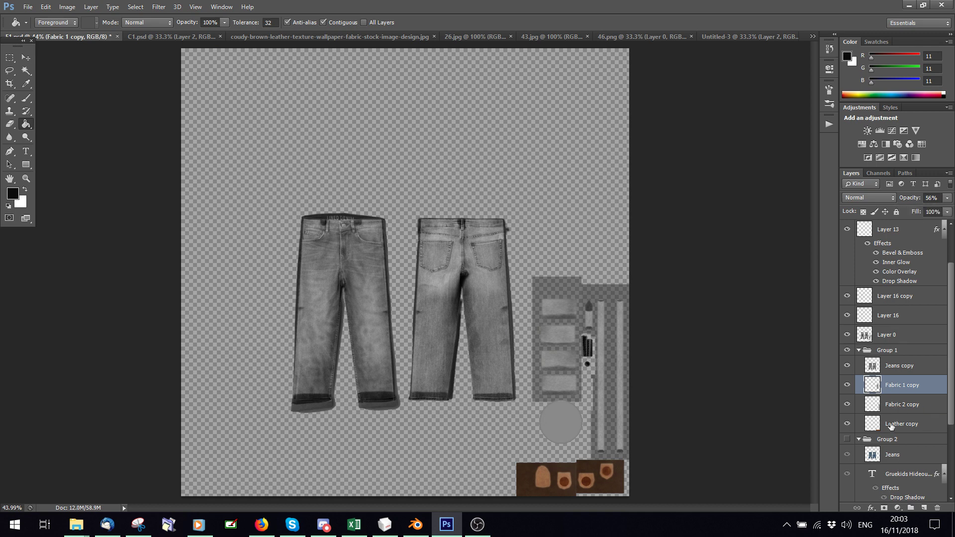
{"action": "left_click", "coordinate": [70, 7]}
{"action": "mouse_move", "coordinate": [119, 39]}
{"action": "left_click", "coordinate": [219, 100]}
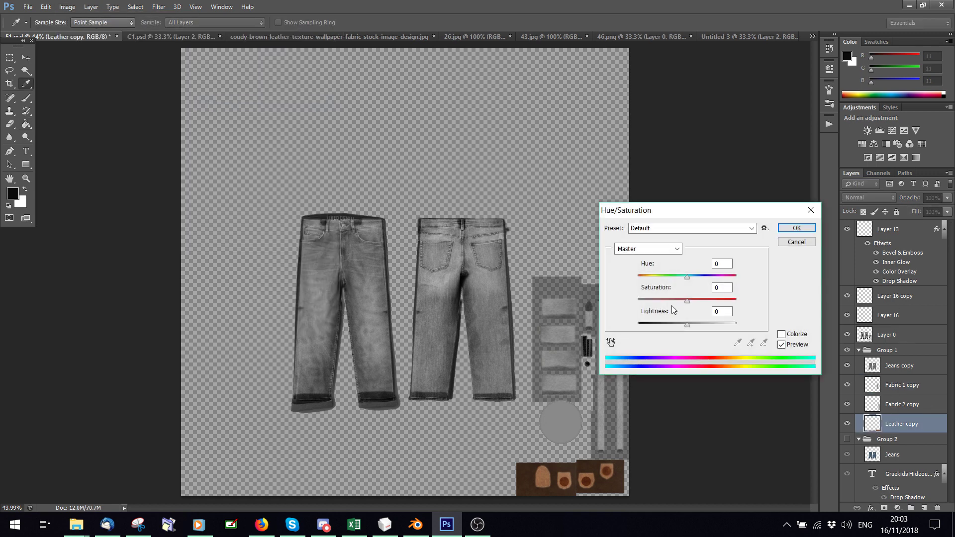
{"action": "left_click_drag", "start_coordinate": [687, 301], "coordinate": [564, 292]}
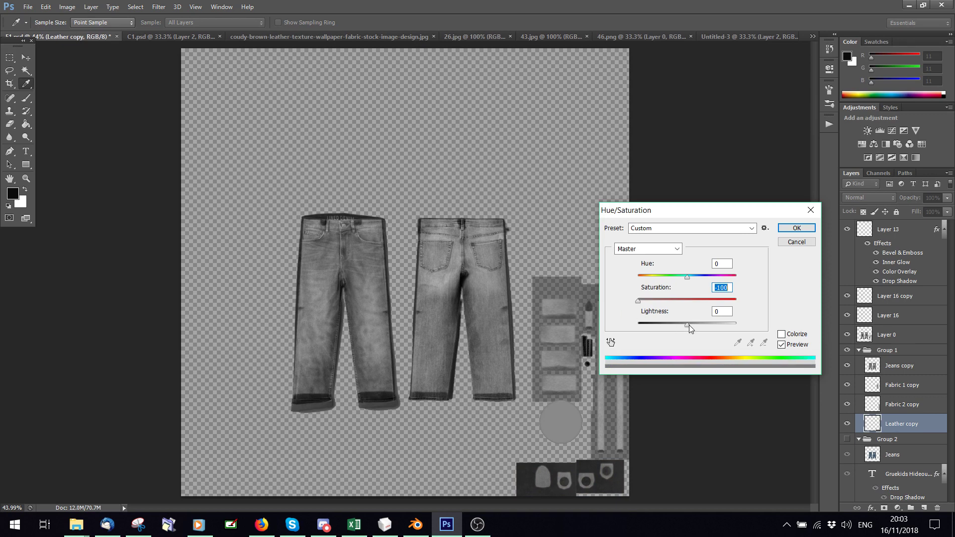
{"action": "left_click", "coordinate": [797, 228]}
Step: Brighten the midtones of Leather copy with a Curves point at input 115, output 134
{"action": "key", "text": "ctrl+m"}
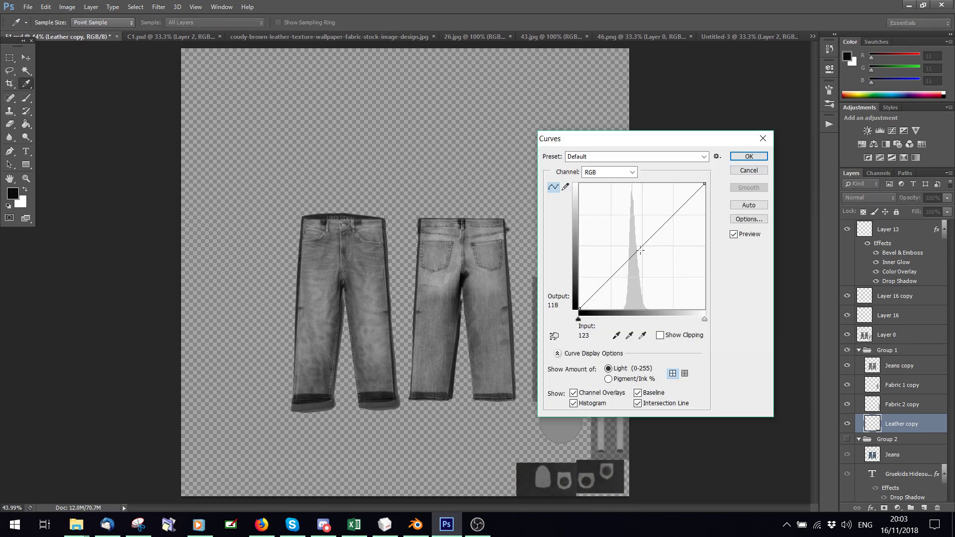
{"action": "left_click_drag", "start_coordinate": [636, 253], "coordinate": [636, 243]}
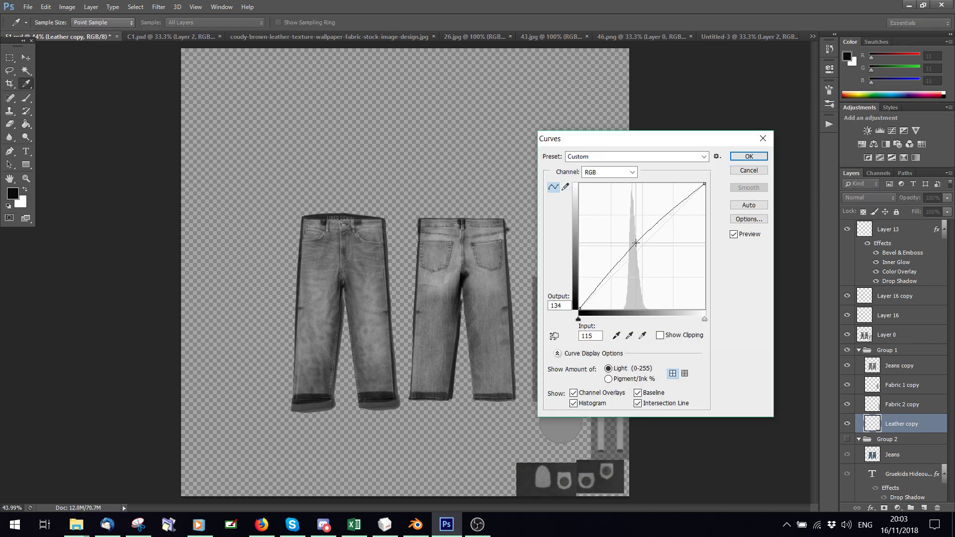
{"action": "left_click", "coordinate": [748, 156]}
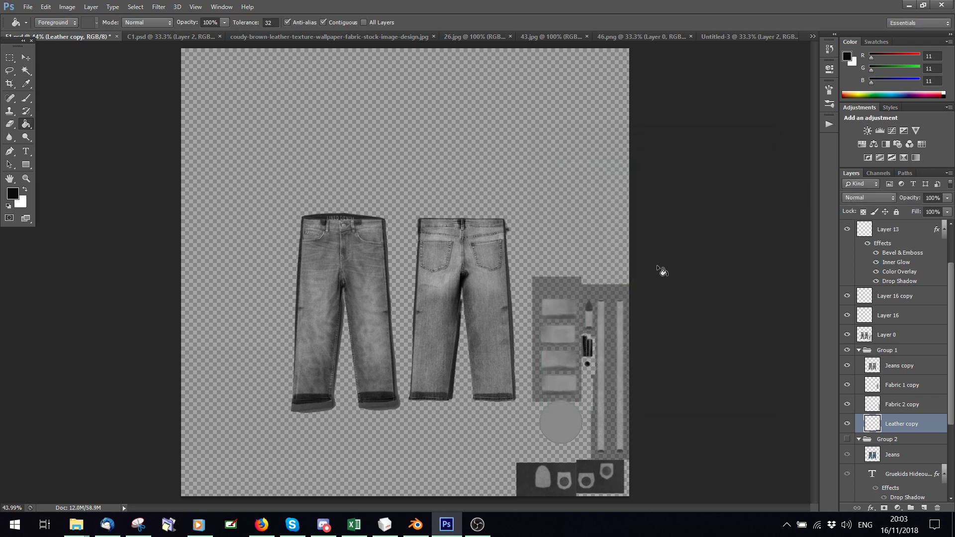
Step: Save the greyscale texture as EM.dds in D3D/DDS format in the Sweatpants folder
{"action": "scroll", "coordinate": [904, 399], "scroll_direction": "up", "scroll_amount": 3}
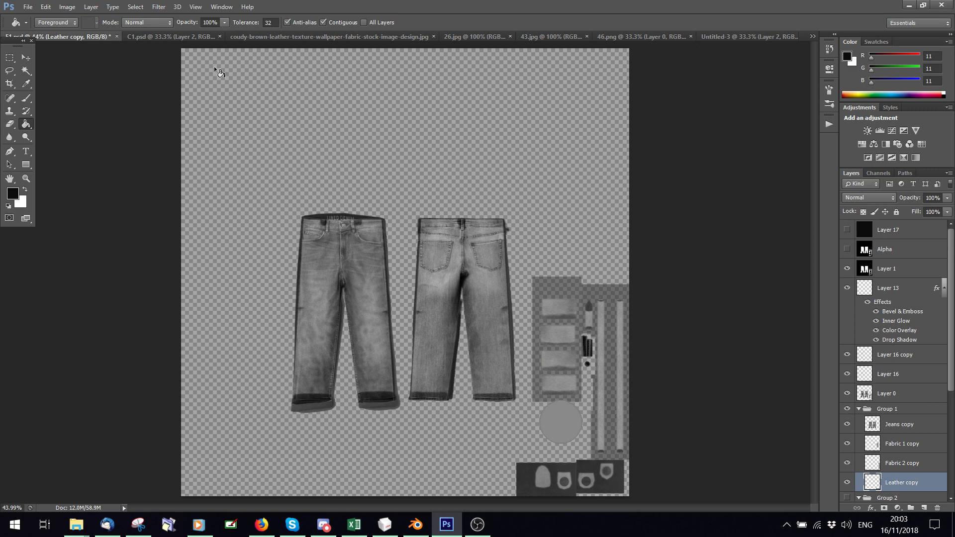
{"action": "left_click", "coordinate": [28, 7]}
{"action": "left_click", "coordinate": [40, 126]}
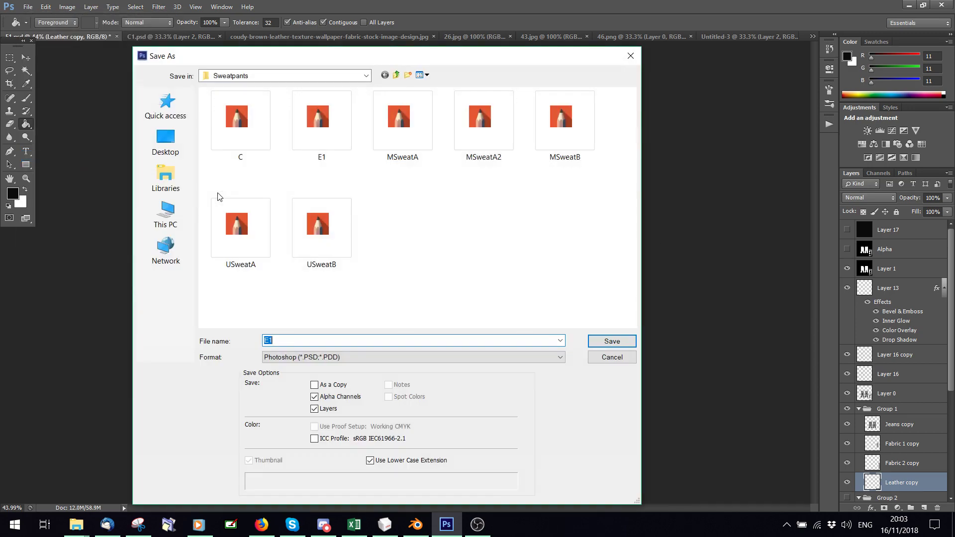
{"action": "type", "text": "EM"}
{"action": "left_click", "coordinate": [318, 353]}
{"action": "left_click", "coordinate": [287, 208]}
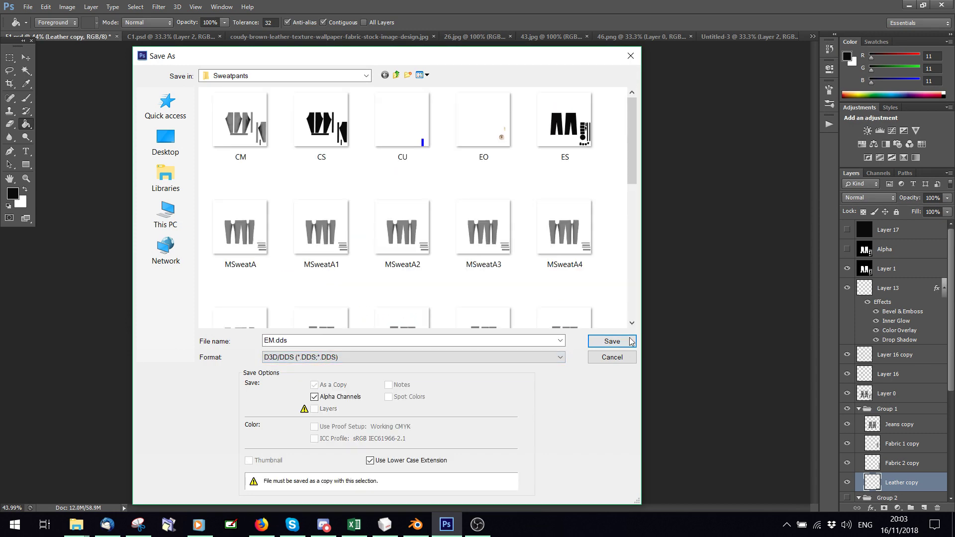
{"action": "left_click", "coordinate": [630, 341]}
{"action": "key", "text": "Return"}
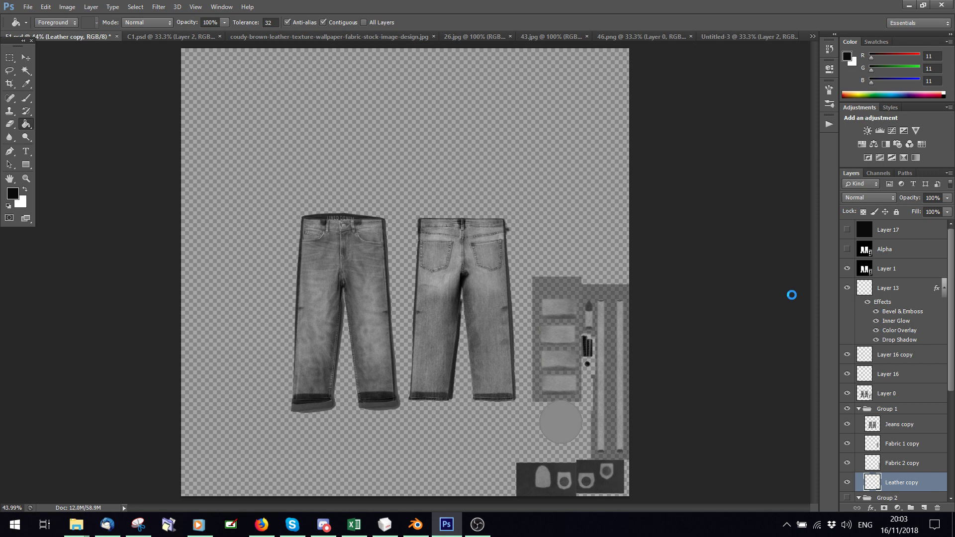
Step: Rename the group holding the greyscale copies, Group 1, to Multiplier
{"action": "scroll", "coordinate": [861, 320], "scroll_direction": "down", "scroll_amount": 3}
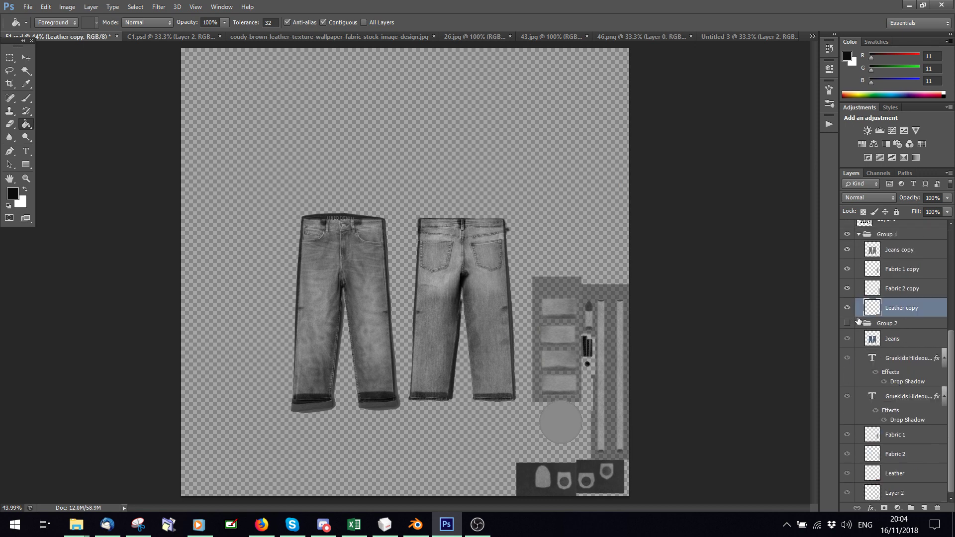
{"action": "double_click", "coordinate": [890, 312]}
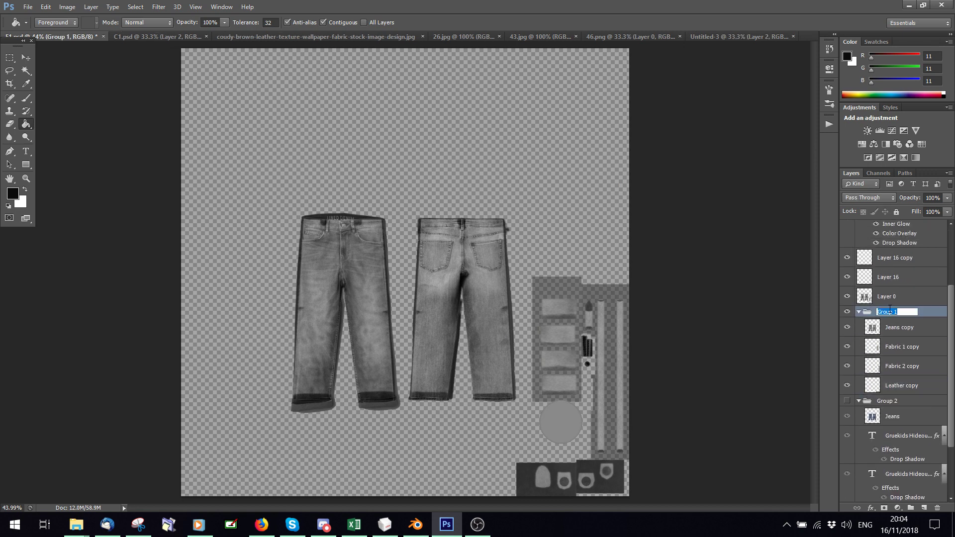
{"action": "type", "text": "Multiplier"}
{"action": "key", "text": "Return"}
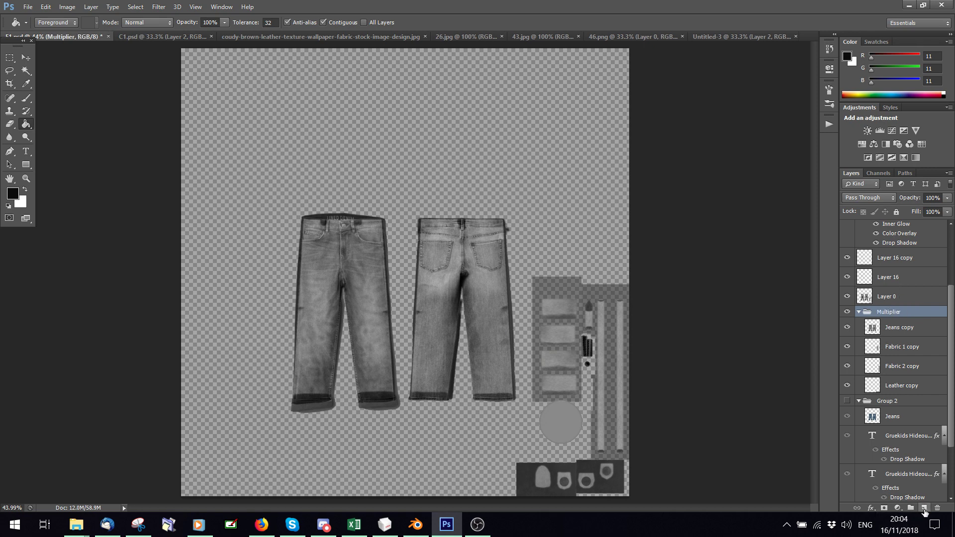
{"action": "left_click", "coordinate": [924, 509]}
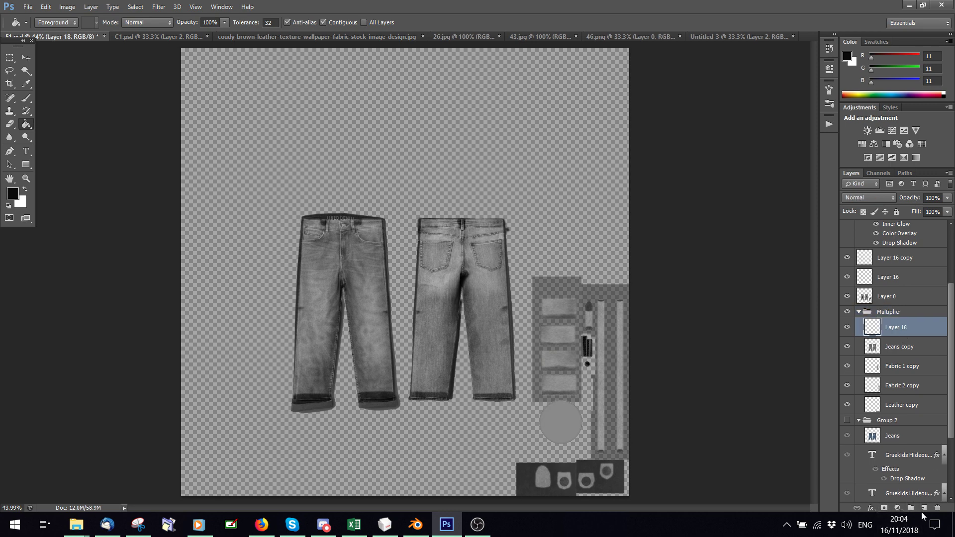
{"action": "left_click", "coordinate": [937, 509]}
{"action": "left_click", "coordinate": [435, 197]}
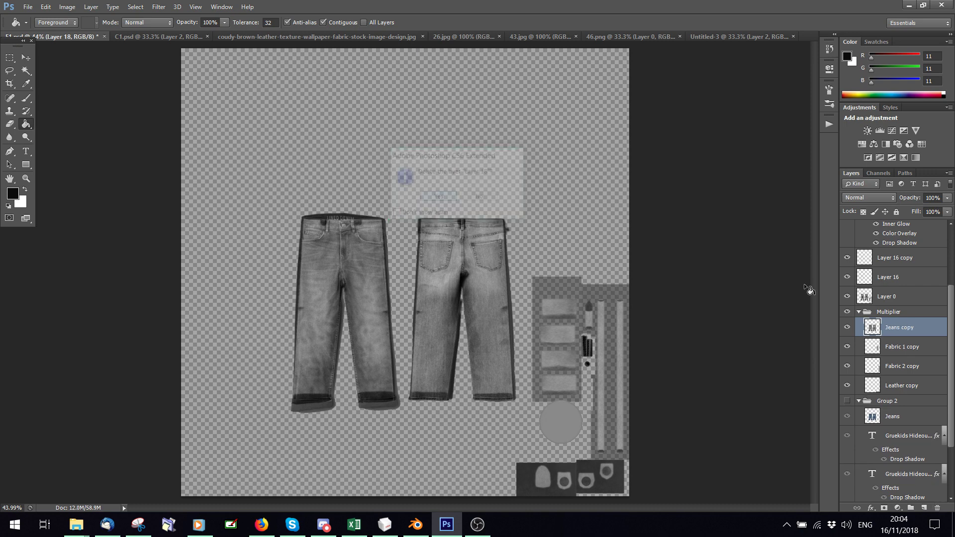
Step: Hide the Multiplier group and duplicate the original Jeans layer in Group 2
{"action": "left_click", "coordinate": [847, 312]}
{"action": "left_click", "coordinate": [911, 419]}
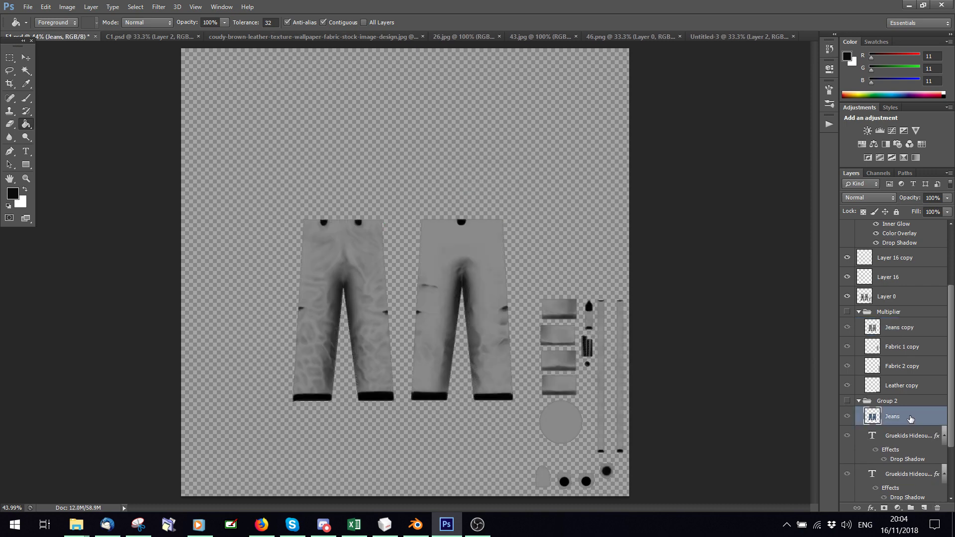
{"action": "right_click", "coordinate": [917, 419]}
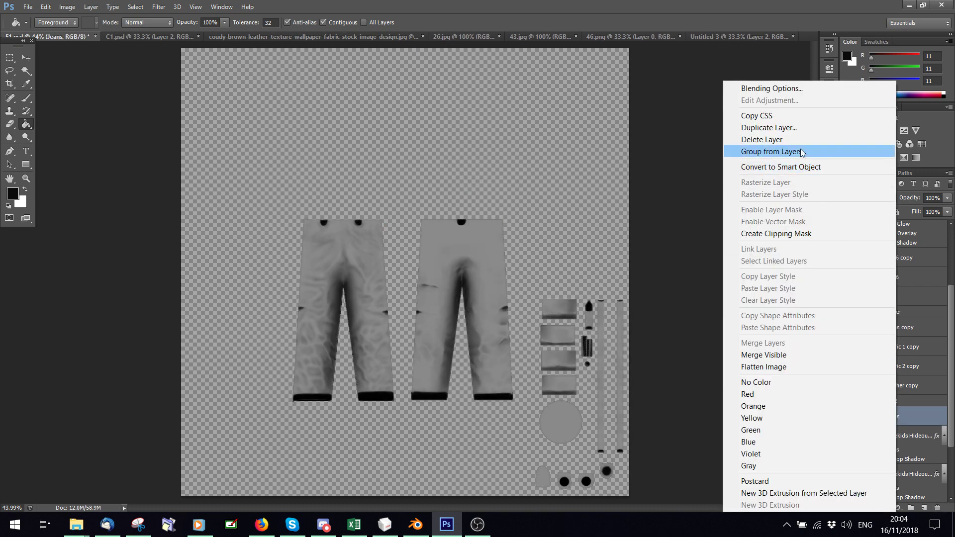
{"action": "left_click", "coordinate": [766, 128]}
{"action": "left_click", "coordinate": [564, 163]}
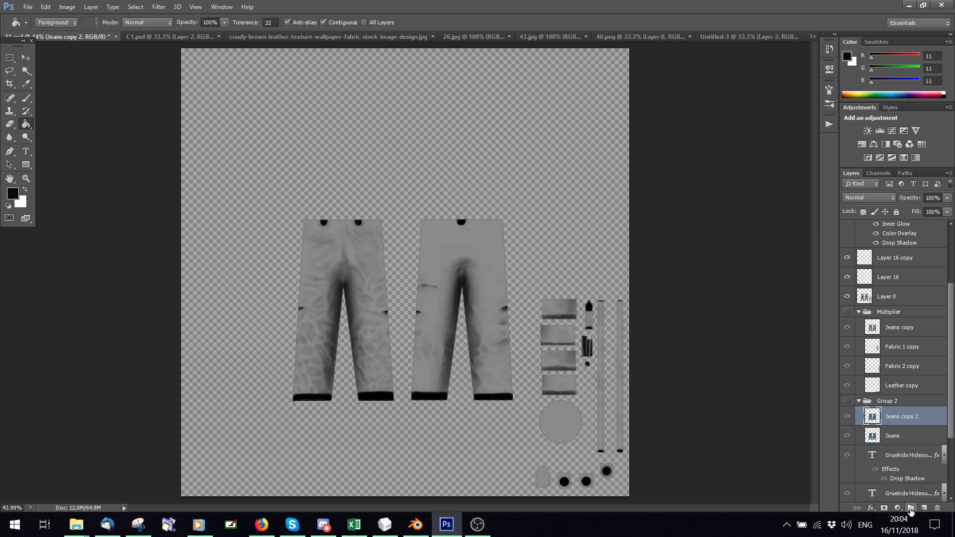
Step: Create a new group above Group 2, move Jeans copy 2 into it, and name the group Mask
{"action": "left_click", "coordinate": [911, 508]}
{"action": "left_click_drag", "start_coordinate": [898, 417], "coordinate": [895, 396]}
{"action": "left_click_drag", "start_coordinate": [904, 432], "coordinate": [893, 401]}
{"action": "double_click", "coordinate": [894, 401]}
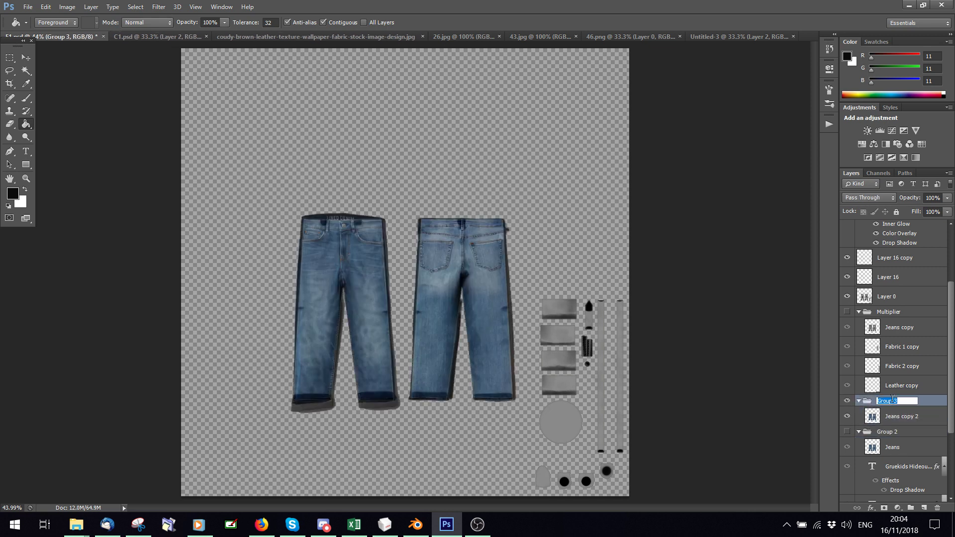
{"action": "type", "text": "UV"}
{"action": "key", "text": "Return"}
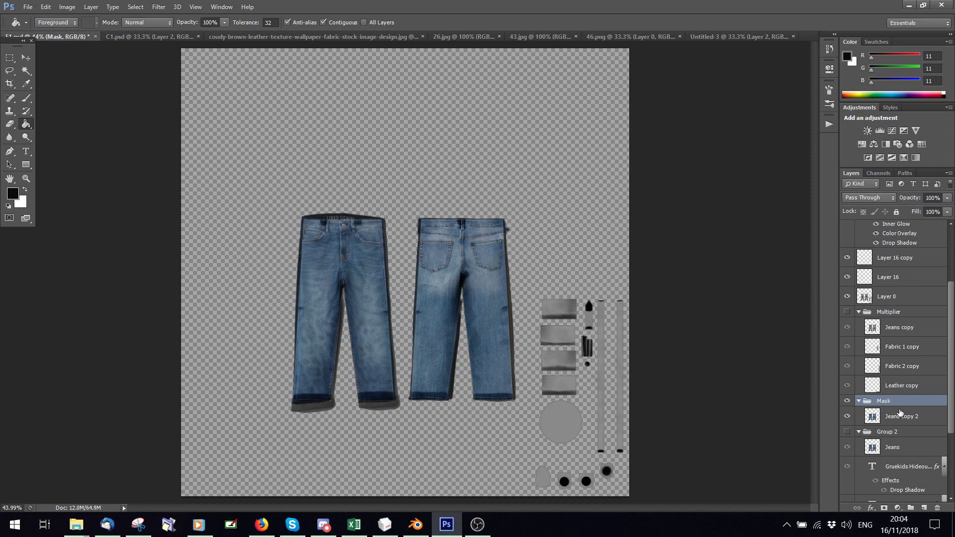
Step: On Jeans copy 2, select a rectangle around the four stacked fabric pieces and fill it with blue 0000ff
{"action": "left_click", "coordinate": [915, 417]}
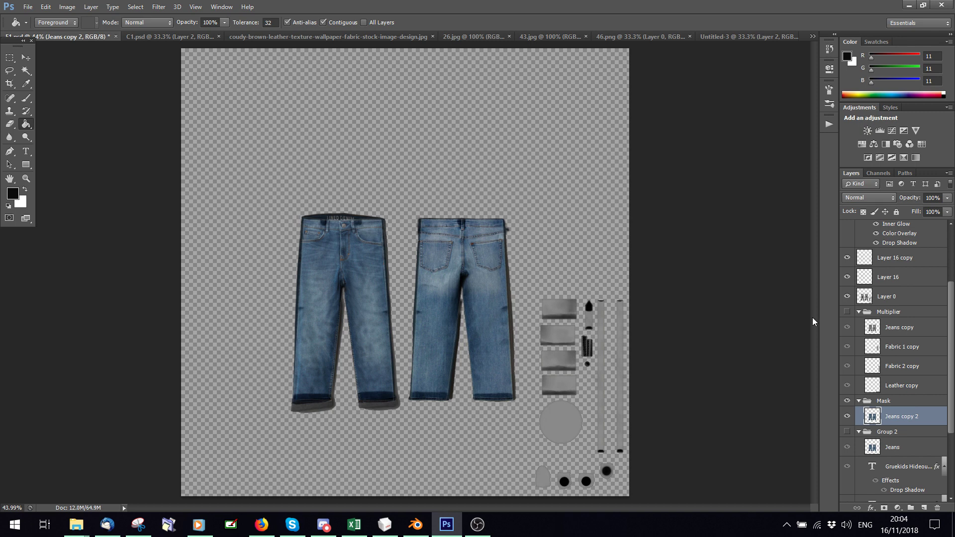
{"action": "left_click", "coordinate": [10, 58]}
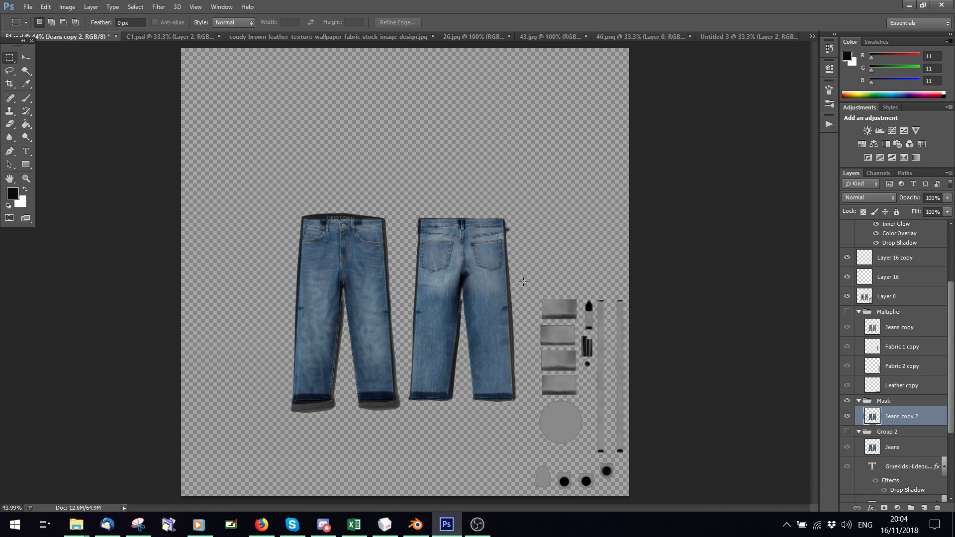
{"action": "left_click_drag", "start_coordinate": [559, 372], "coordinate": [579, 398]}
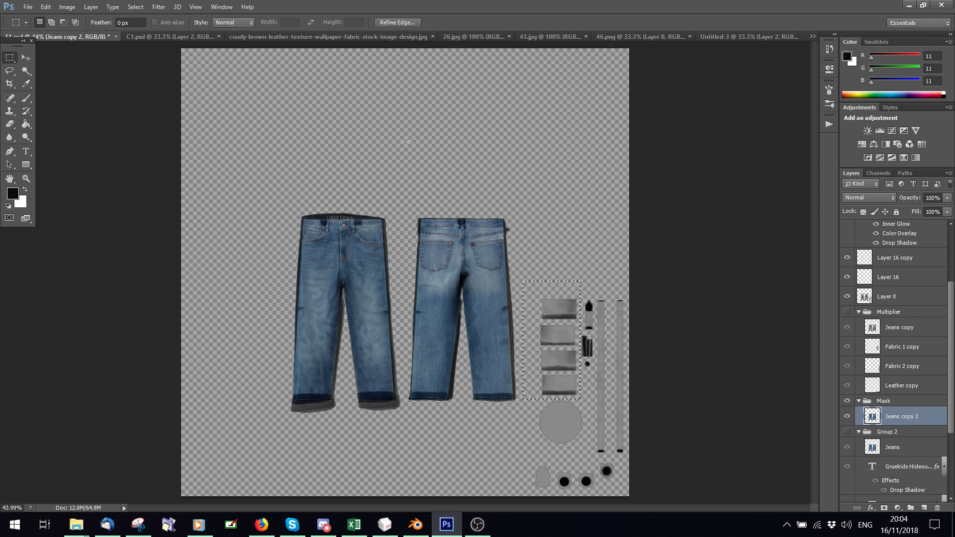
{"action": "left_click", "coordinate": [13, 194]}
{"action": "type", "text": "0000ff"}
{"action": "left_click", "coordinate": [628, 264]}
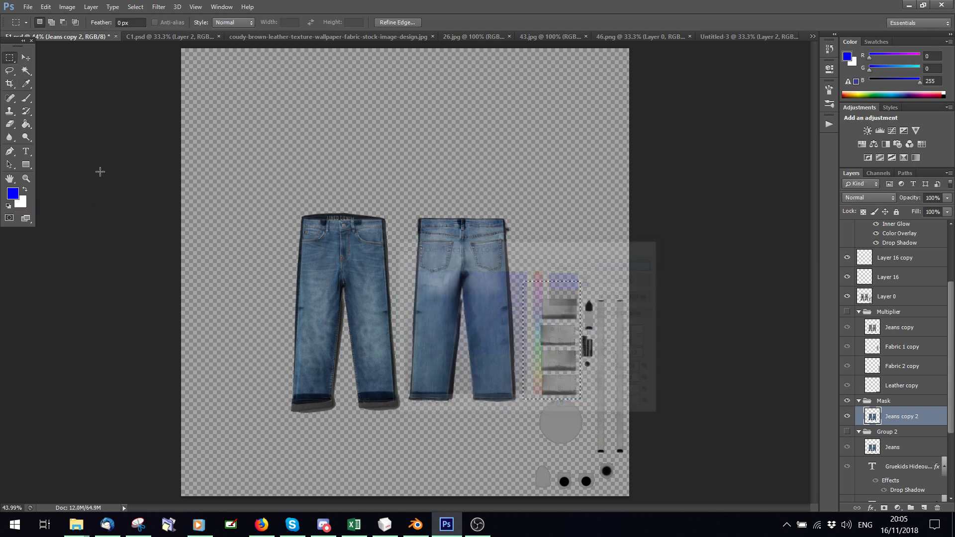
{"action": "left_click", "coordinate": [27, 124]}
{"action": "left_click", "coordinate": [540, 332]}
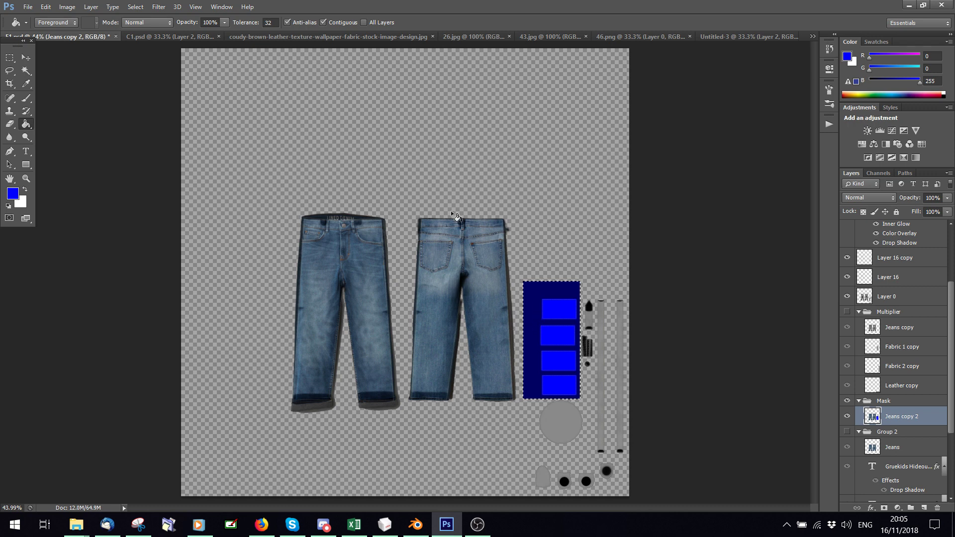
Step: Select a rectangle around the two long suspender straps and fill it with the same blue
{"action": "left_click", "coordinate": [9, 57]}
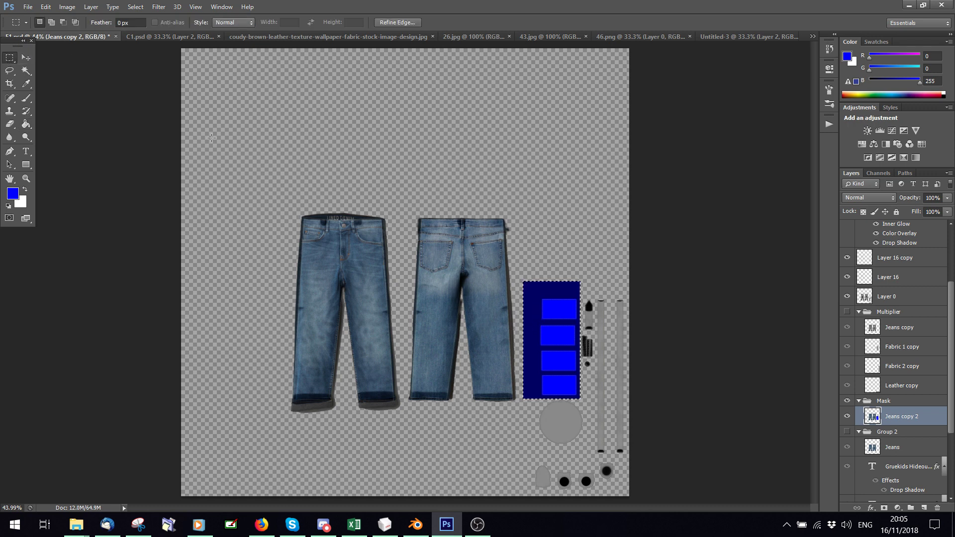
{"action": "left_click", "coordinate": [214, 144]}
{"action": "left_click_drag", "start_coordinate": [596, 293], "coordinate": [650, 454]}
{"action": "left_click", "coordinate": [26, 124]}
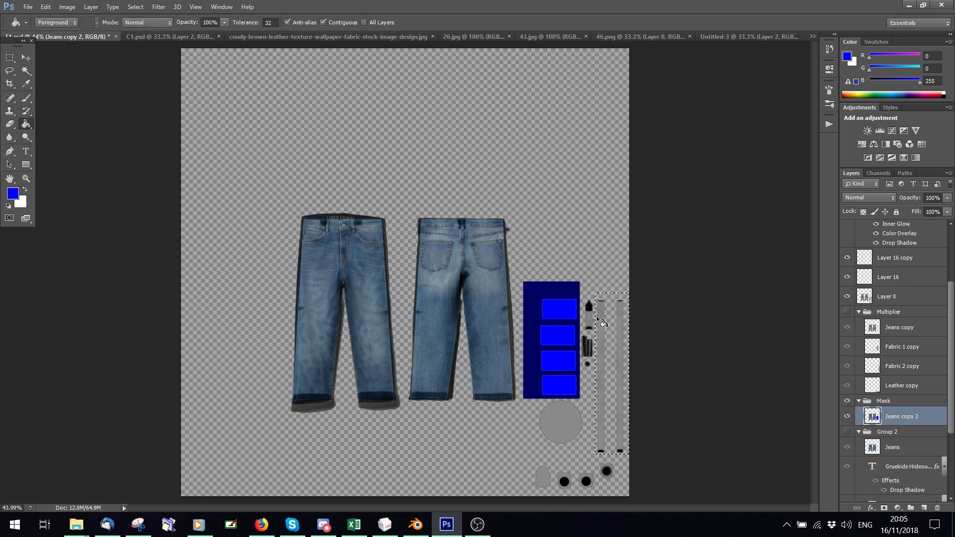
{"action": "left_click", "coordinate": [616, 348]}
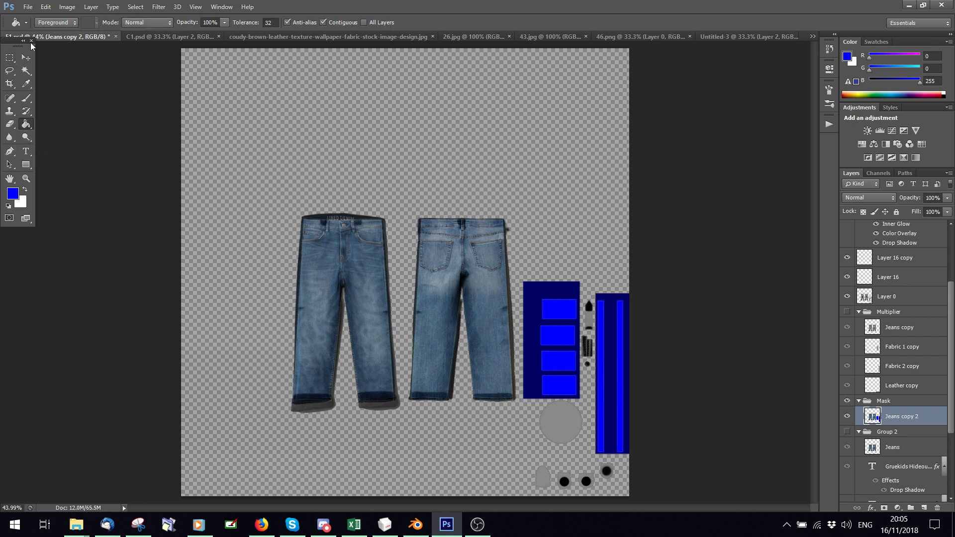
Step: Select a rectangle about 16.93 by 6.03 cm around the leather patches and fill it with magenta ff00ff
{"action": "left_click", "coordinate": [9, 56]}
{"action": "left_click_drag", "start_coordinate": [524, 459], "coordinate": [686, 503]}
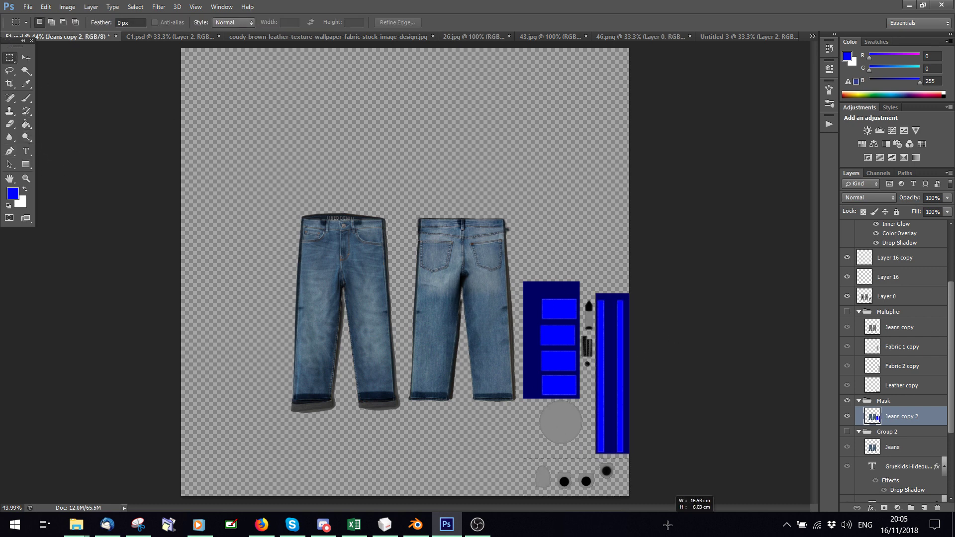
{"action": "left_click", "coordinate": [13, 193]}
{"action": "type", "text": "ff00ff"}
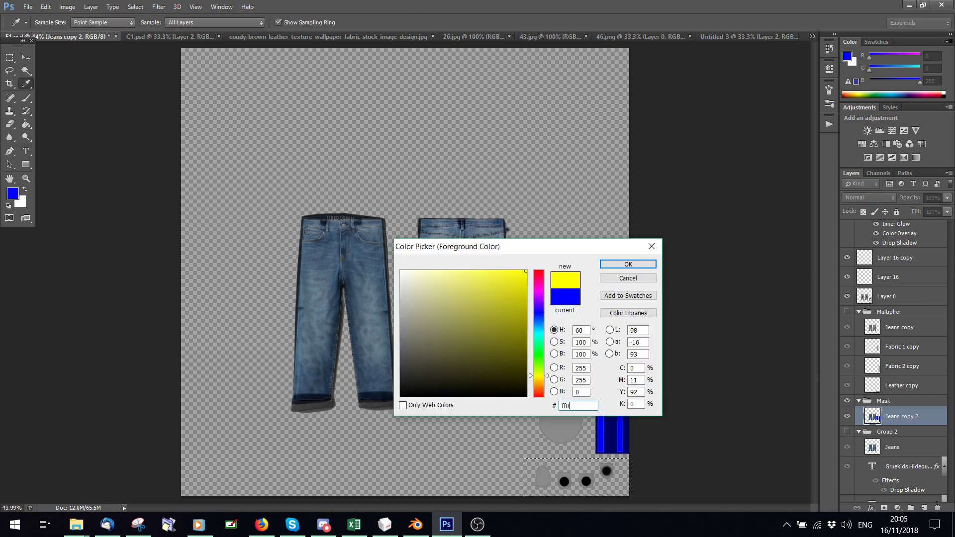
{"action": "left_click", "coordinate": [620, 266]}
{"action": "left_click", "coordinate": [26, 126]}
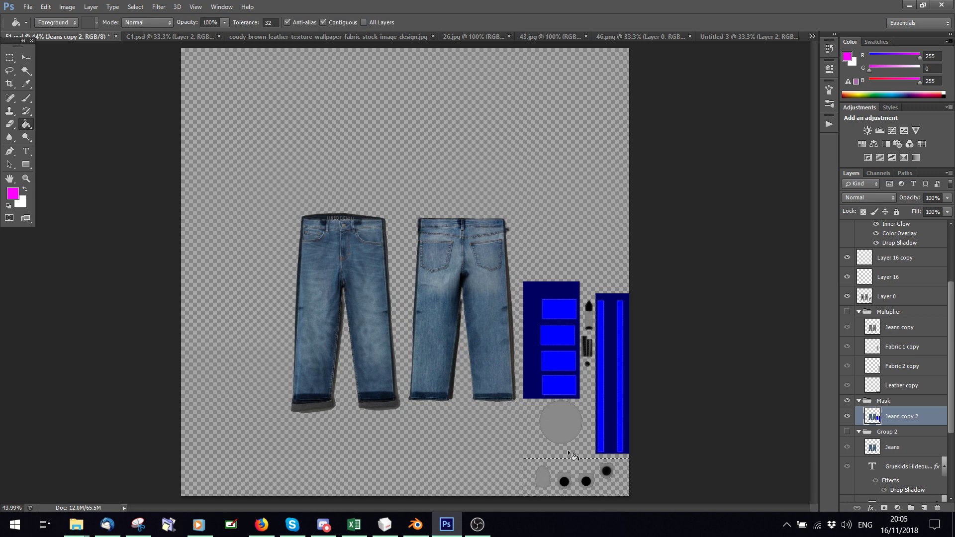
{"action": "left_click", "coordinate": [591, 482]}
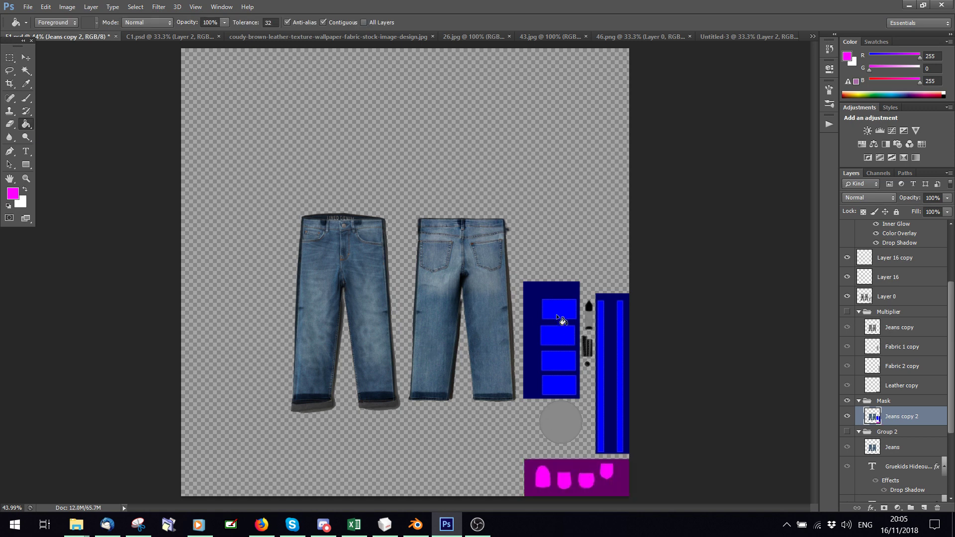
Step: Select a rectangle around the small pointed strap piece between the two blue areas and fill it with blue 0000ff
{"action": "left_click", "coordinate": [7, 60]}
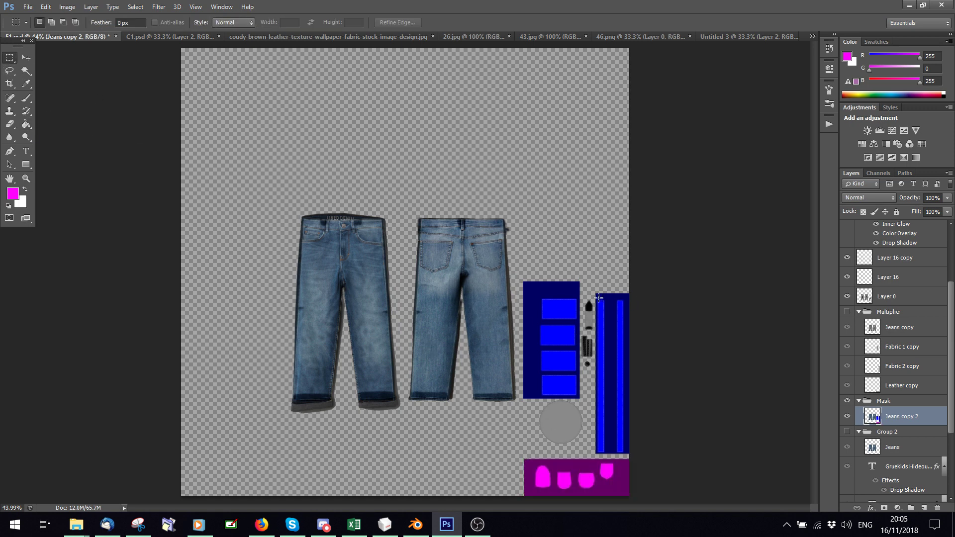
{"action": "left_click_drag", "start_coordinate": [578, 288], "coordinate": [601, 332]}
{"action": "left_click", "coordinate": [13, 194]}
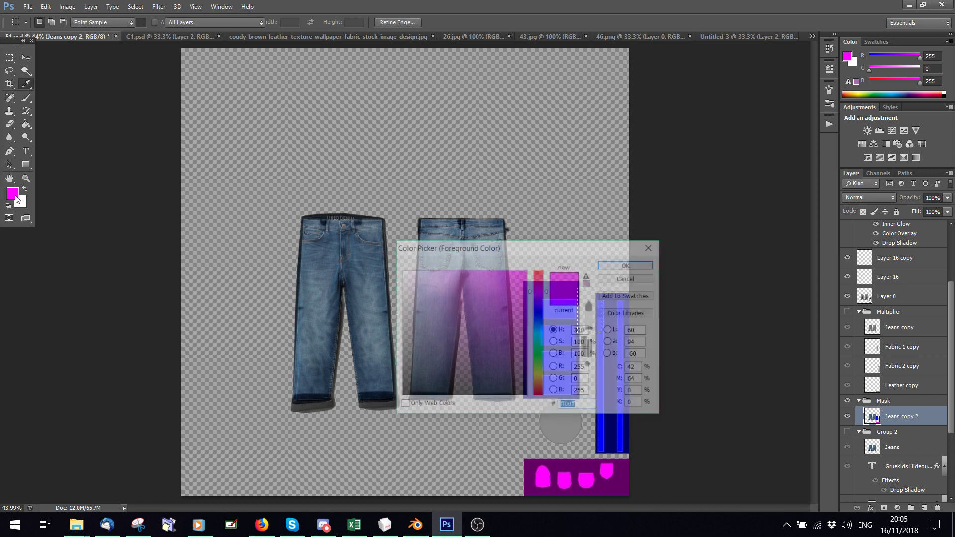
{"action": "left_click", "coordinate": [626, 263]}
{"action": "left_click", "coordinate": [26, 124]}
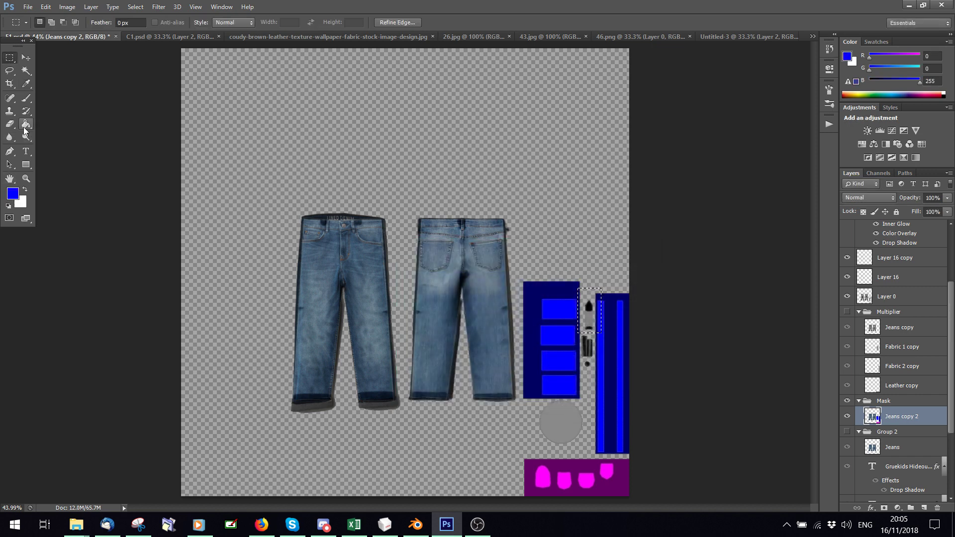
{"action": "left_click", "coordinate": [589, 313]}
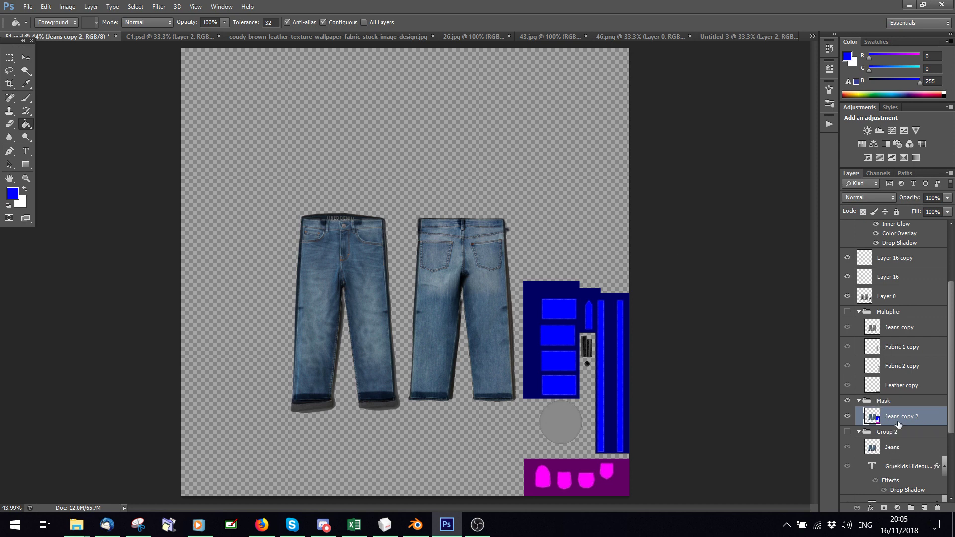
Step: Select the connected blue background on Jeans copy 2, fill it with blue on a new layer above, and deselect
{"action": "left_click", "coordinate": [26, 70]}
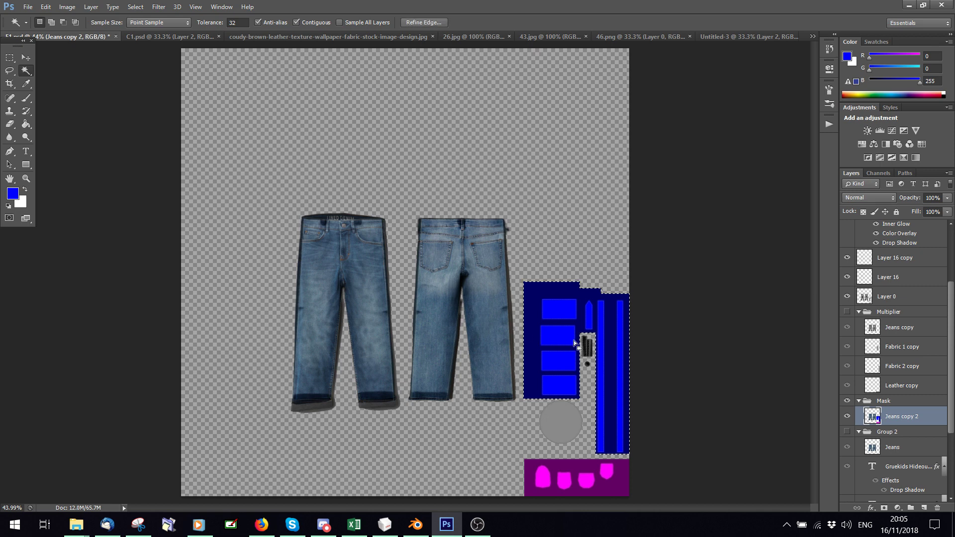
{"action": "left_click", "coordinate": [577, 345]}
{"action": "left_click", "coordinate": [924, 508]}
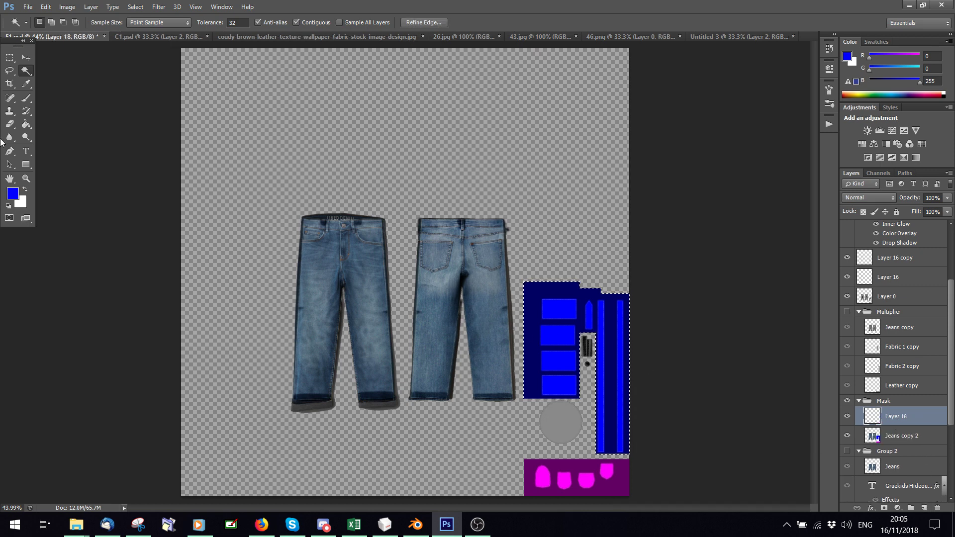
{"action": "key", "text": "g"}
{"action": "left_click", "coordinate": [557, 325]}
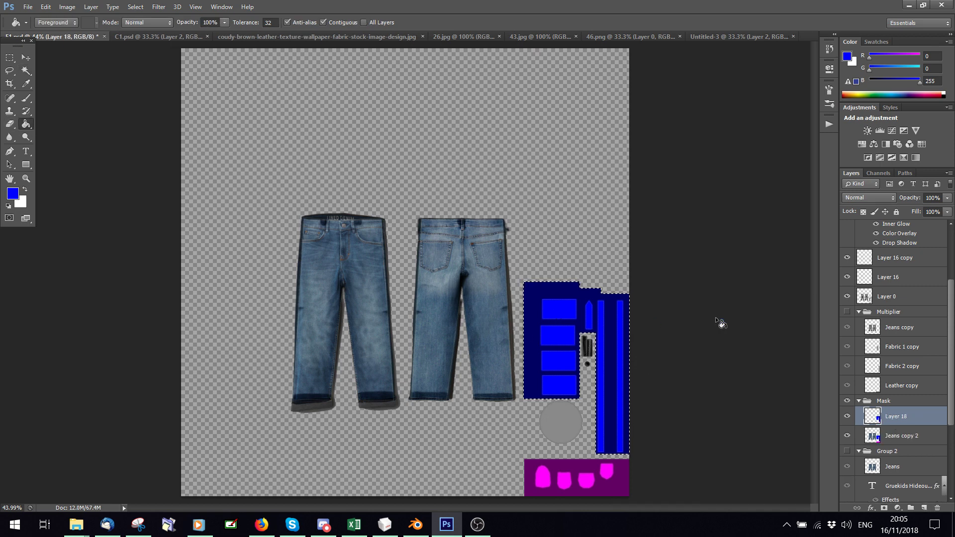
{"action": "left_click", "coordinate": [902, 440]}
{"action": "key", "text": "ctrl+d"}
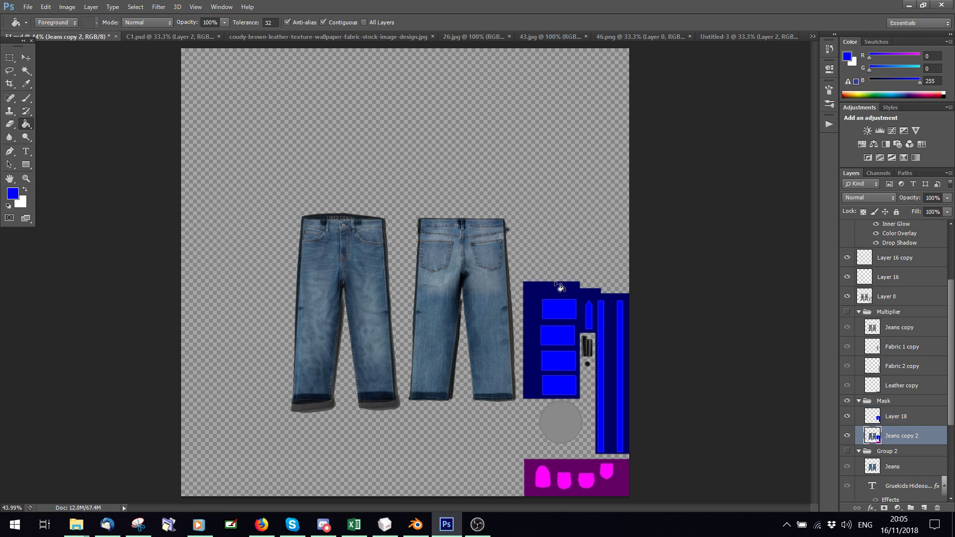
Step: Select the magenta area around the leather patches on Jeans copy 2, fill it with ff00ff on Layer 18, and deselect
{"action": "left_click", "coordinate": [25, 84]}
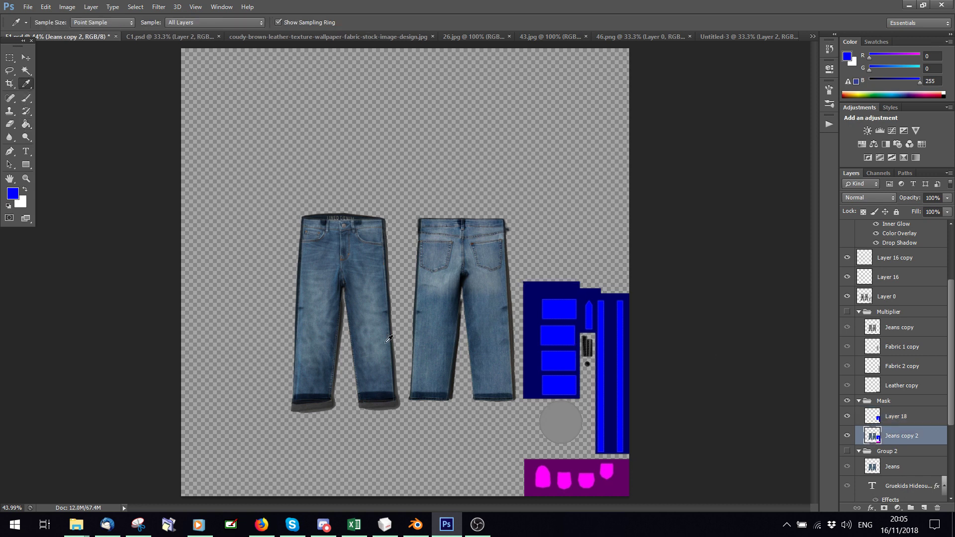
{"action": "left_click", "coordinate": [26, 70]}
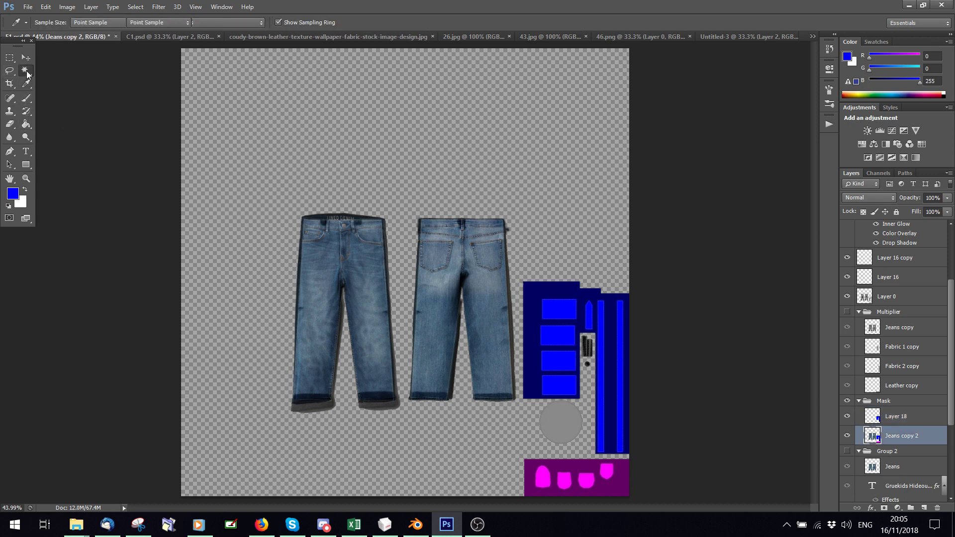
{"action": "left_click", "coordinate": [599, 477]}
{"action": "left_click", "coordinate": [895, 417]}
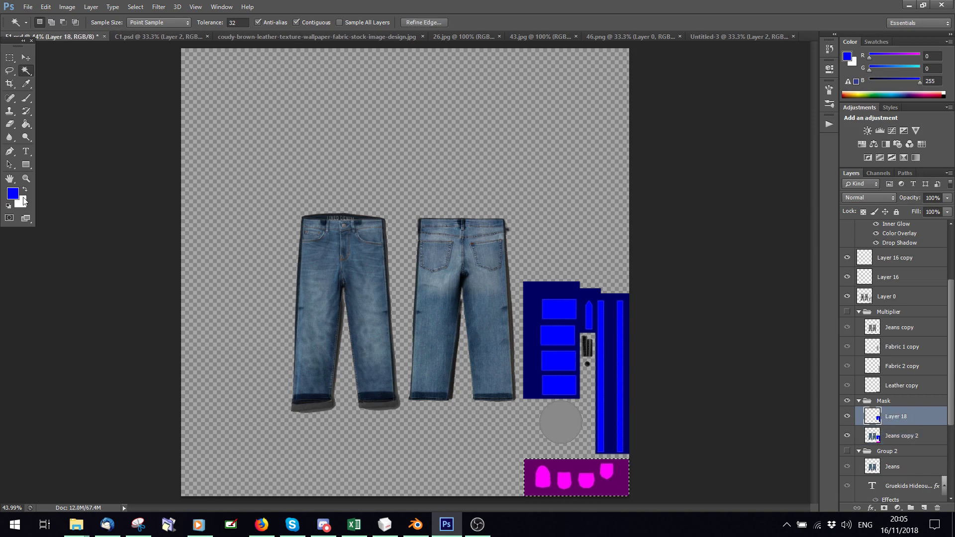
{"action": "left_click", "coordinate": [13, 194]}
{"action": "type", "text": "ff00ff"}
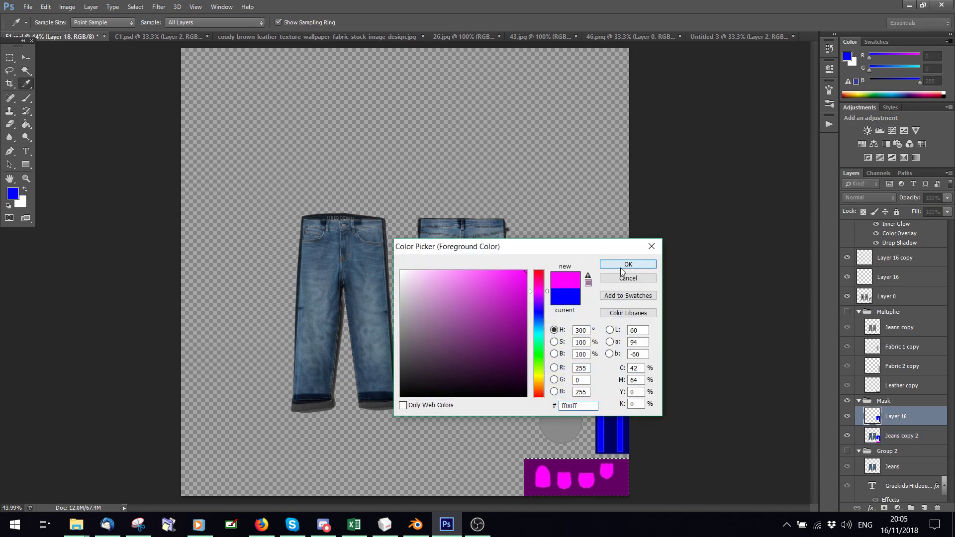
{"action": "key", "text": "Return"}
{"action": "key", "text": "g"}
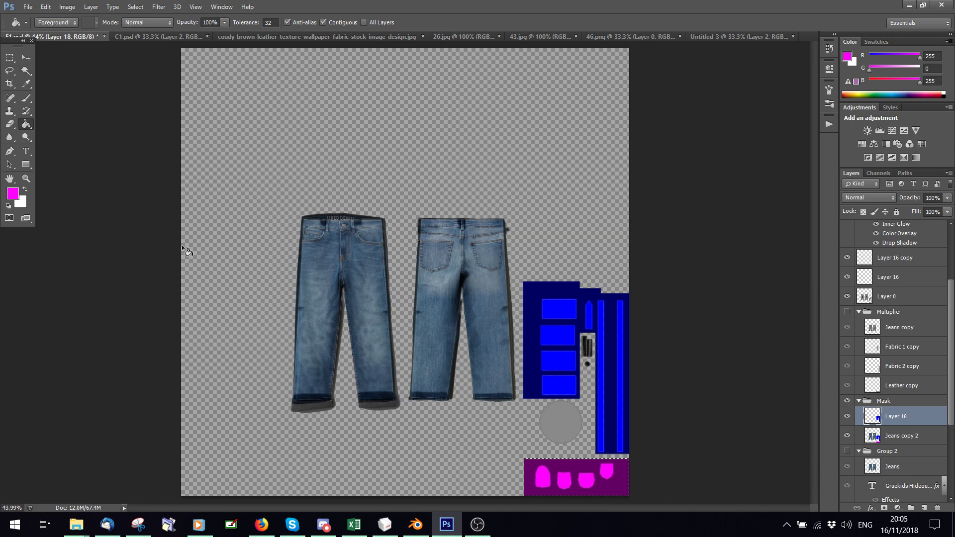
{"action": "key", "text": "ctrl+d"}
Step: On Jeans copy 2, delete everything within a rectangle enclosing the blue and magenta areas, then clear the selection
{"action": "left_click", "coordinate": [898, 441]}
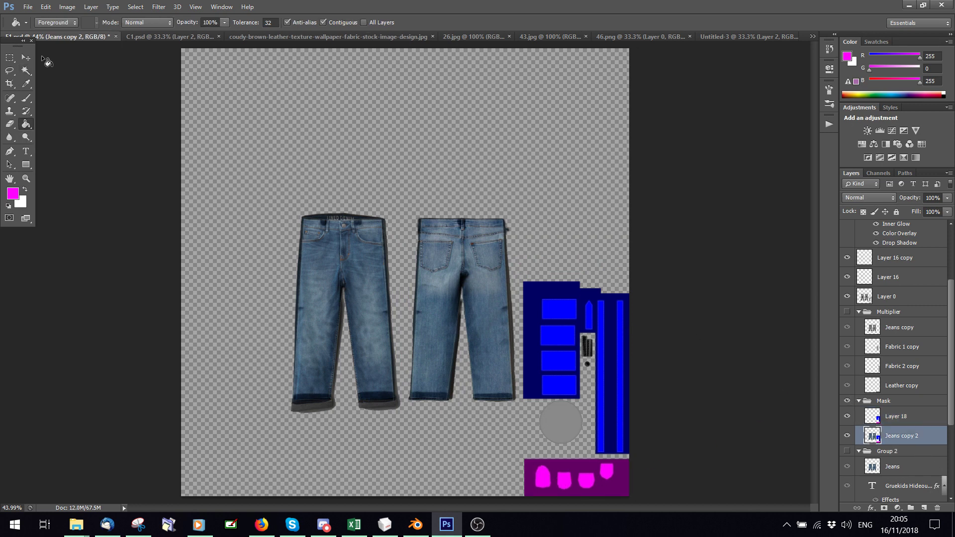
{"action": "left_click", "coordinate": [10, 58]}
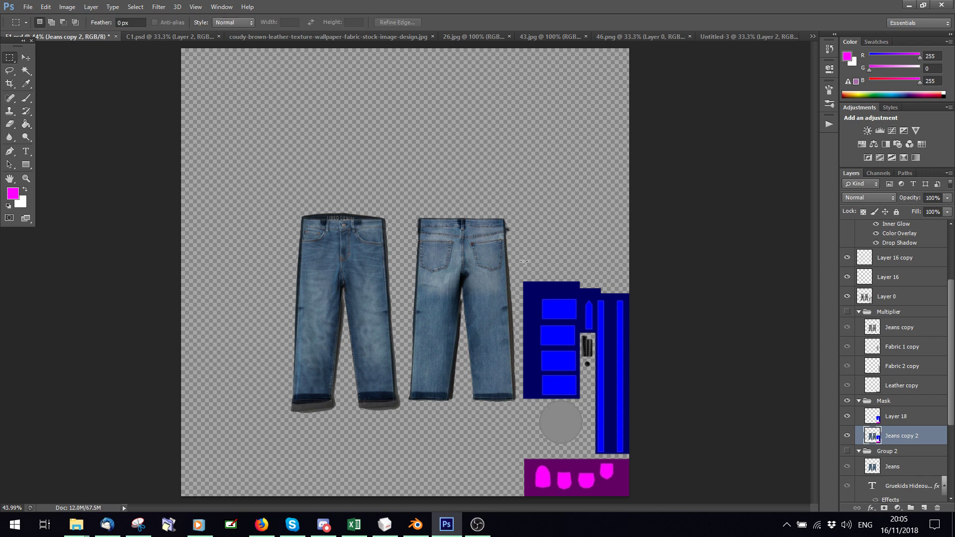
{"action": "left_click_drag", "start_coordinate": [524, 260], "coordinate": [716, 504]}
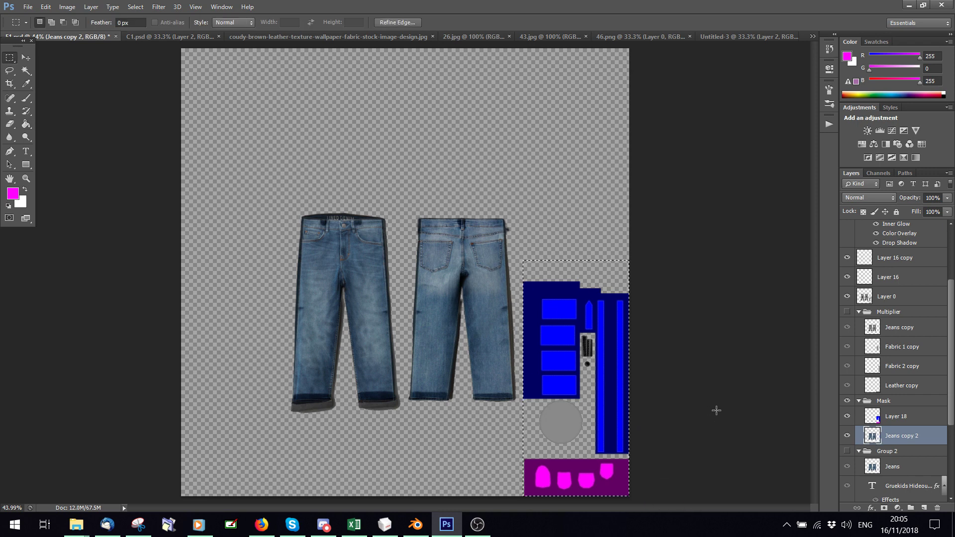
{"action": "key", "text": "ctrl+d"}
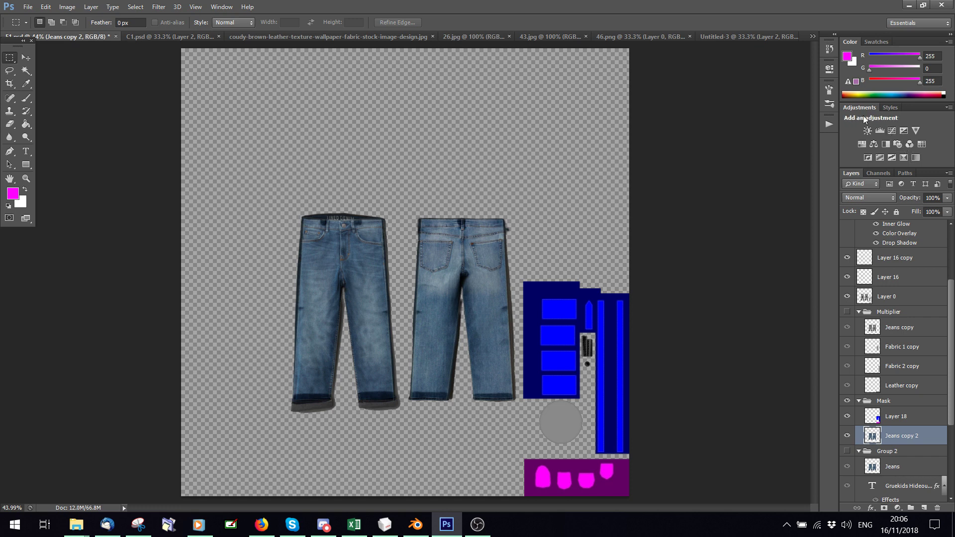
Step: Add a Gradient Map adjustment above Jeans copy 2 and set its dark-end colour stop to ff0000
{"action": "left_click", "coordinate": [221, 6]}
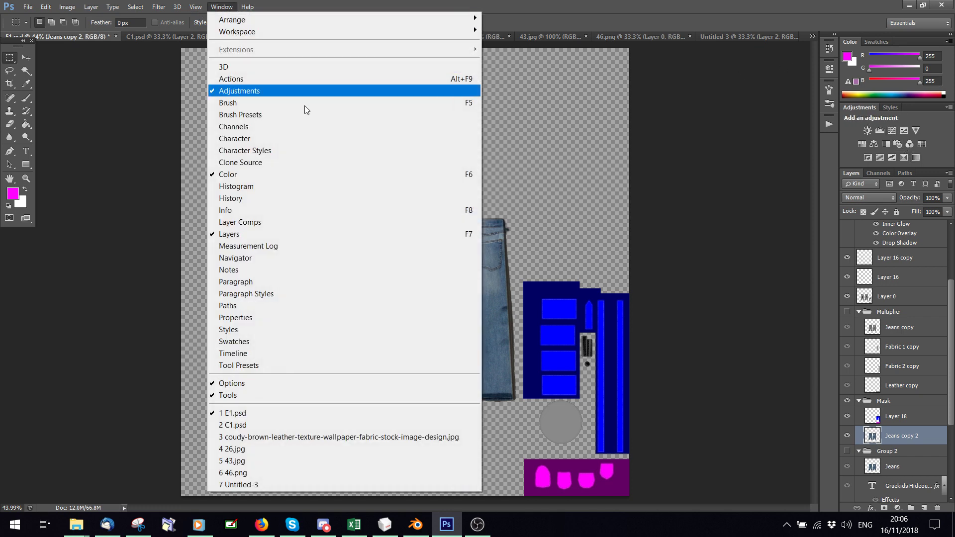
{"action": "left_click", "coordinate": [917, 159]}
{"action": "left_click", "coordinate": [916, 158]}
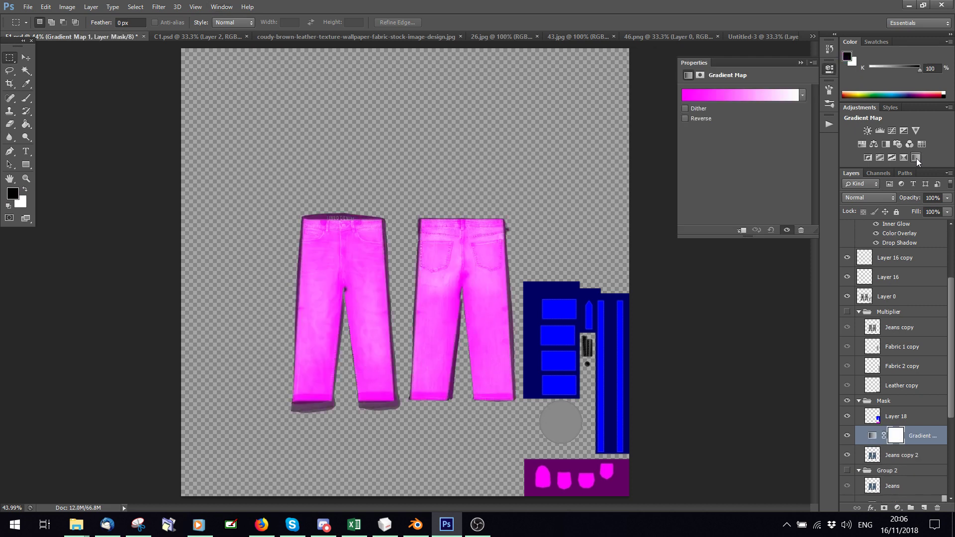
{"action": "left_click", "coordinate": [760, 94]}
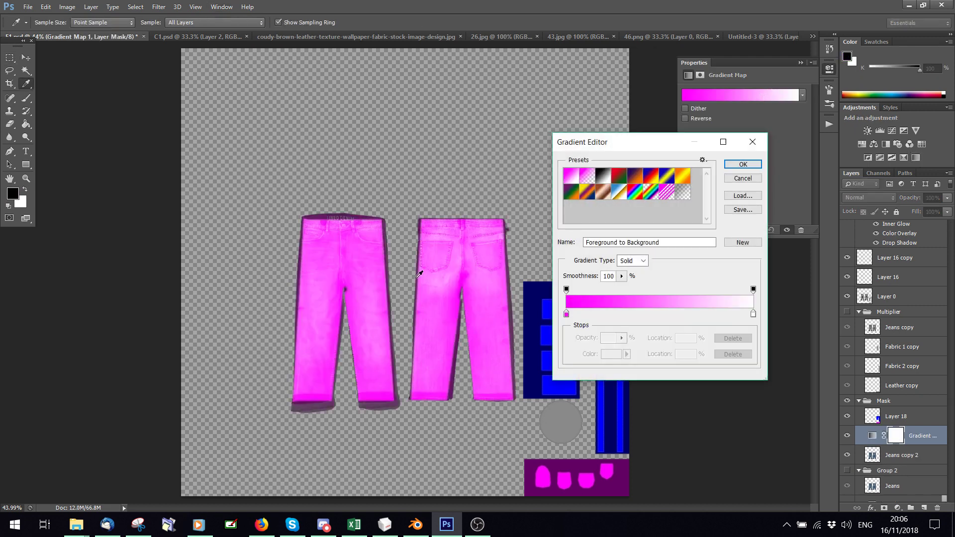
{"action": "left_click", "coordinate": [566, 315]}
{"action": "left_click", "coordinate": [611, 354]}
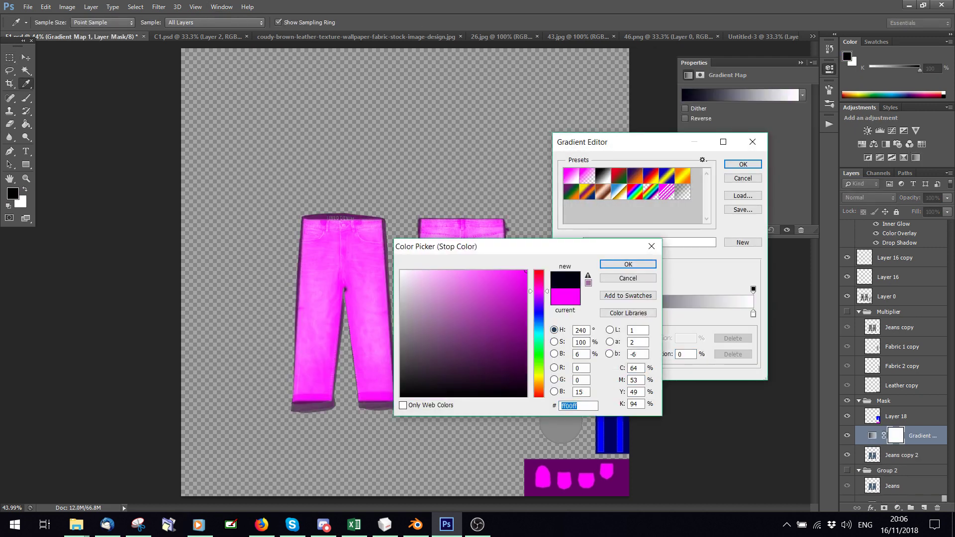
{"action": "type", "text": "ff0000"}
{"action": "key", "text": "Return"}
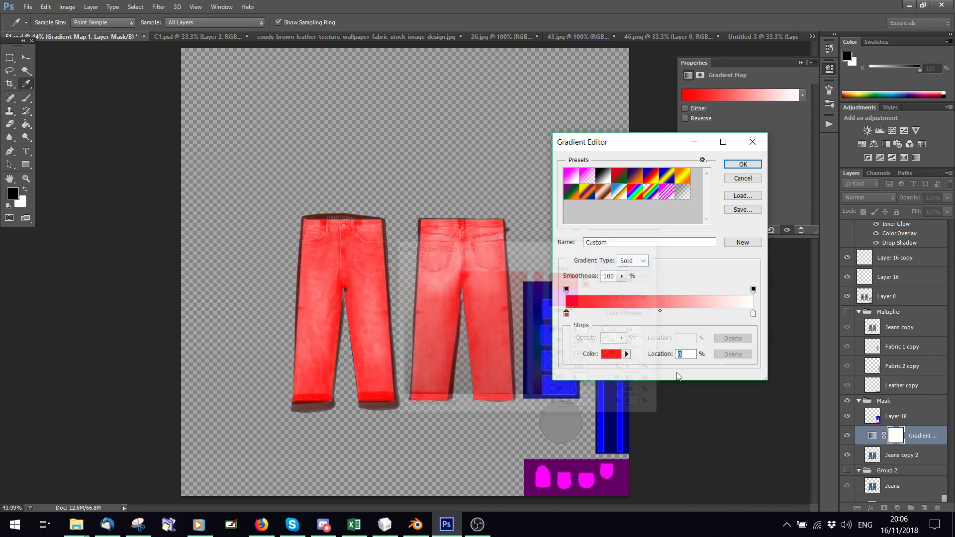
Step: Set the light-end colour stop of the gradient map to yellow ffff00 and accept the gradient
{"action": "left_click", "coordinate": [753, 315]}
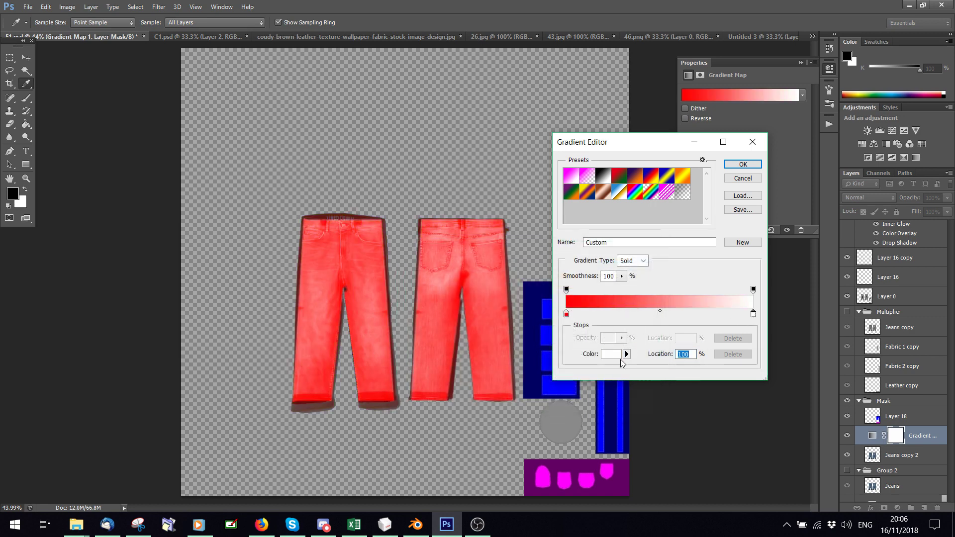
{"action": "left_click", "coordinate": [611, 354]}
{"action": "type", "text": "ff00ff"}
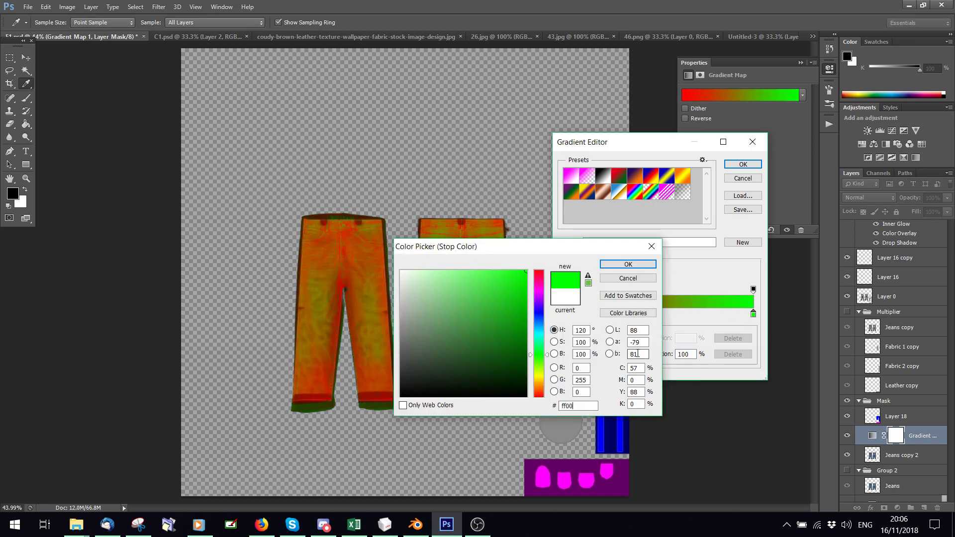
{"action": "key", "text": "BackSpace"}
{"action": "key", "text": "BackSpace"}
{"action": "key", "text": "BackSpace"}
{"action": "key", "text": "BackSpace"}
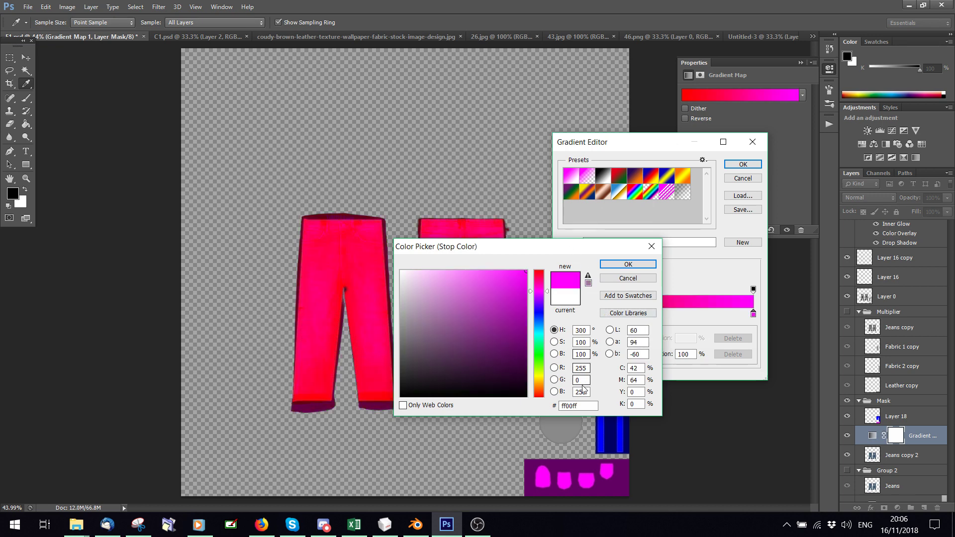
{"action": "type", "text": "ff00"}
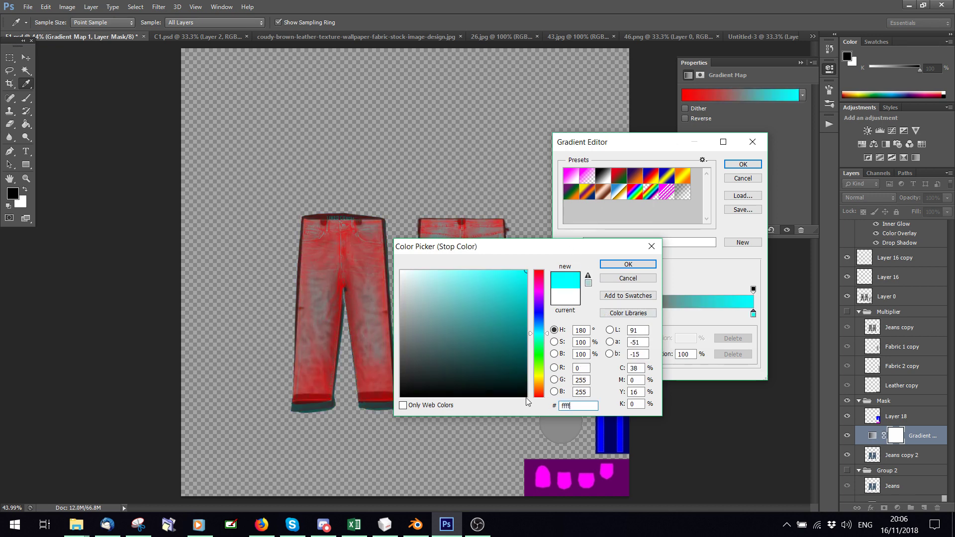
{"action": "left_click", "coordinate": [639, 265]}
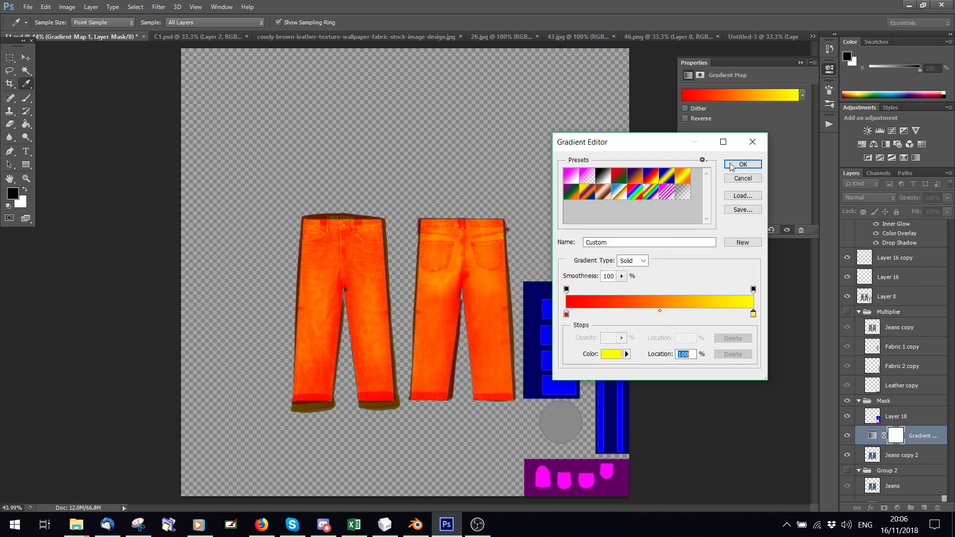
{"action": "left_click", "coordinate": [743, 164]}
Step: Apply Curves to Jeans copy 2 with an S-shaped RGB curve, raising midtones and highlights and placing the shadow point near input 75, output 70
{"action": "left_click", "coordinate": [901, 455]}
{"action": "key", "text": "m"}
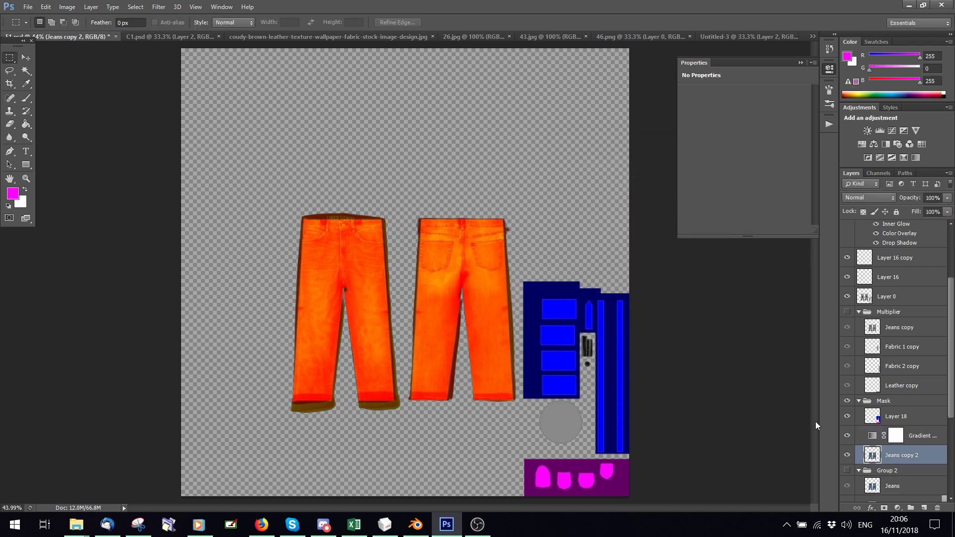
{"action": "key", "text": "ctrl+m"}
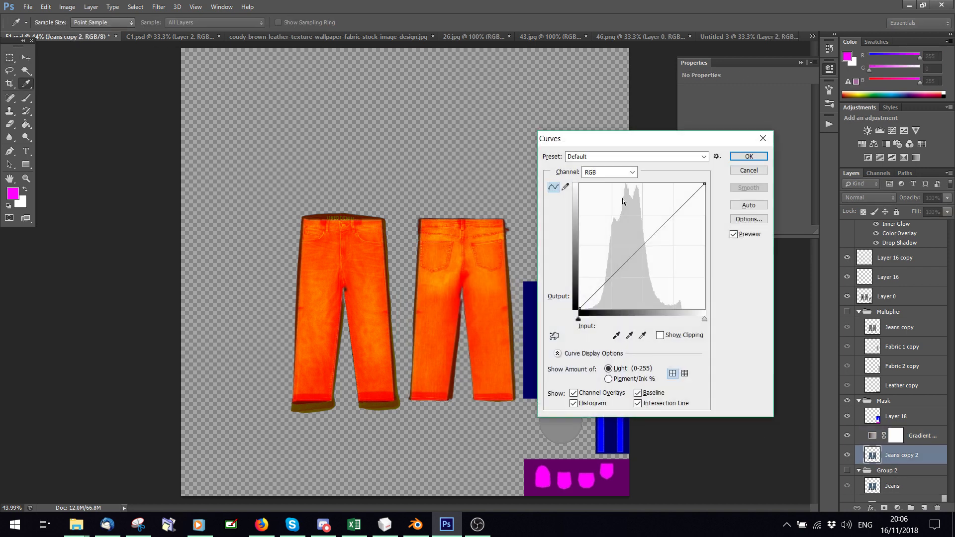
{"action": "mouse_move", "coordinate": [646, 240]}
{"action": "left_mouse_down"}
{"action": "mouse_move", "coordinate": [650, 254]}
{"action": "mouse_move", "coordinate": [638, 235]}
{"action": "left_mouse_up"}
{"action": "mouse_move", "coordinate": [678, 205]}
{"action": "left_mouse_down"}
{"action": "mouse_move", "coordinate": [677, 219]}
{"action": "mouse_move", "coordinate": [663, 198]}
{"action": "left_mouse_up"}
{"action": "left_click_drag", "start_coordinate": [620, 253], "coordinate": [616, 274]}
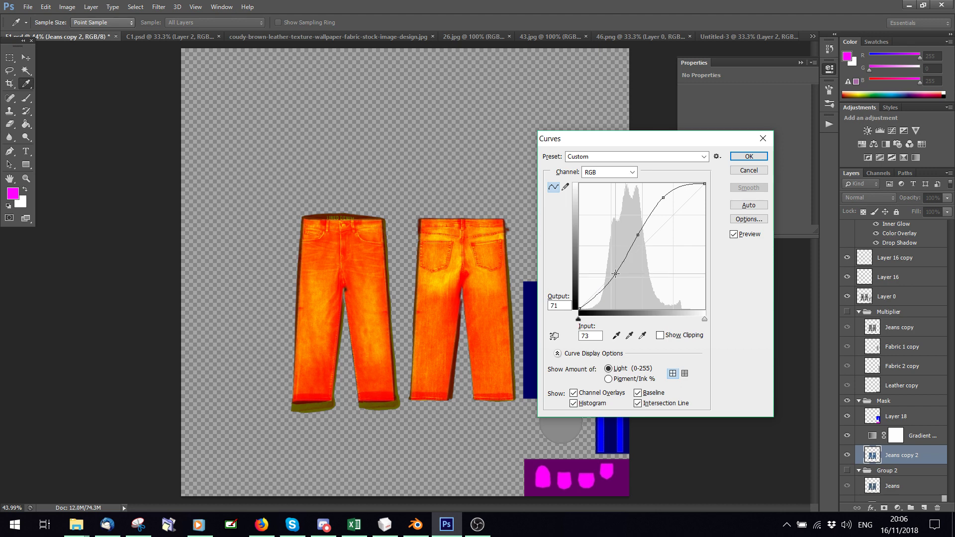
{"action": "left_click_drag", "start_coordinate": [638, 235], "coordinate": [636, 232]}
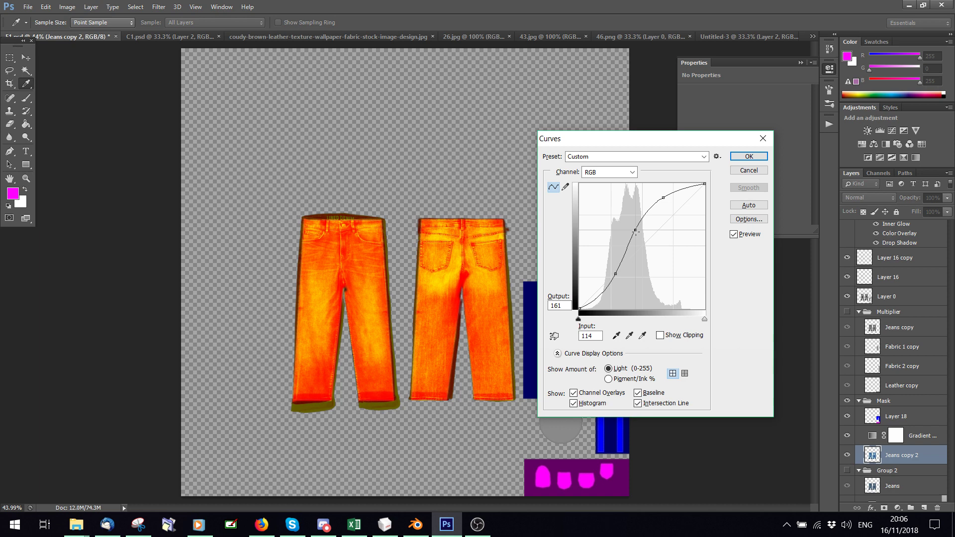
{"action": "left_click_drag", "start_coordinate": [636, 231], "coordinate": [638, 227]}
{"action": "left_click_drag", "start_coordinate": [616, 274], "coordinate": [620, 276]}
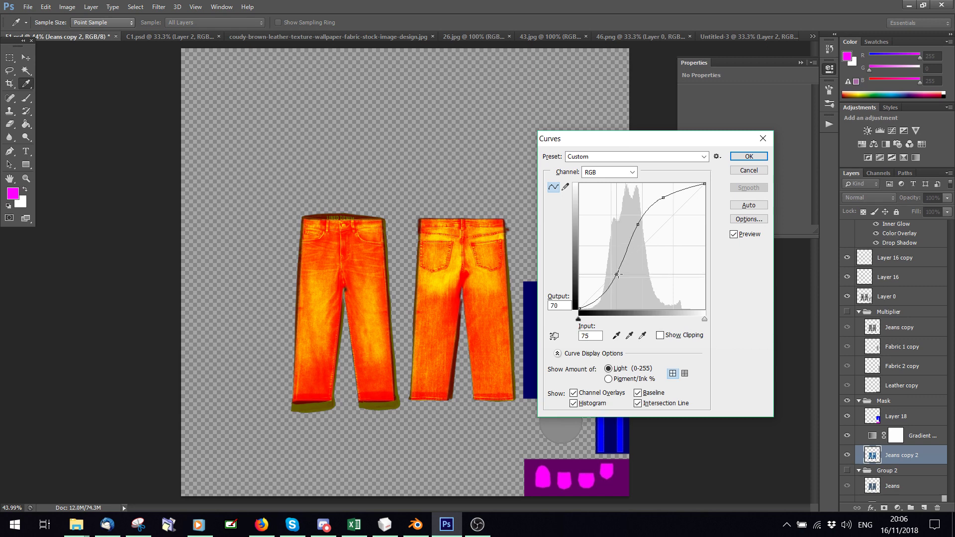
{"action": "left_click", "coordinate": [749, 156]}
{"action": "key", "text": "m"}
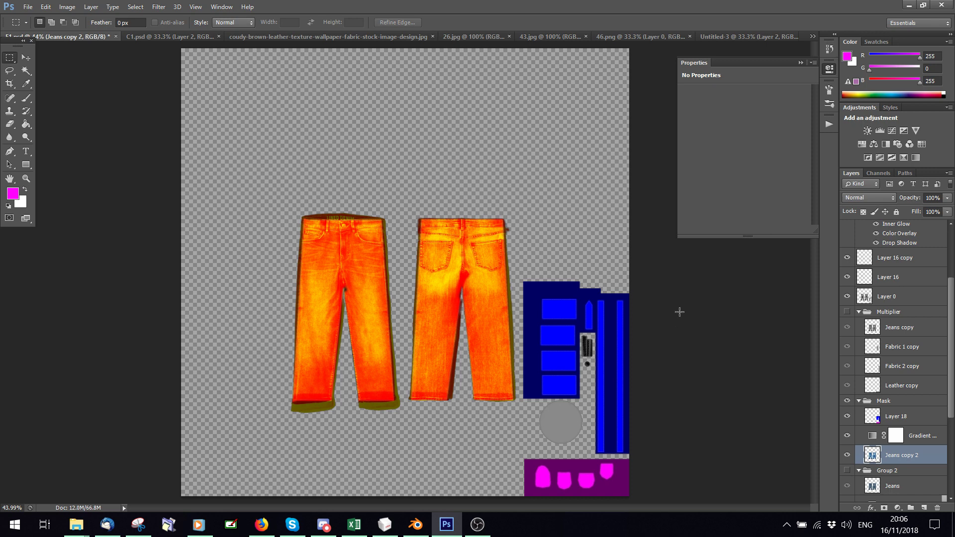
{"action": "scroll", "coordinate": [904, 368], "scroll_direction": "down", "scroll_amount": 3}
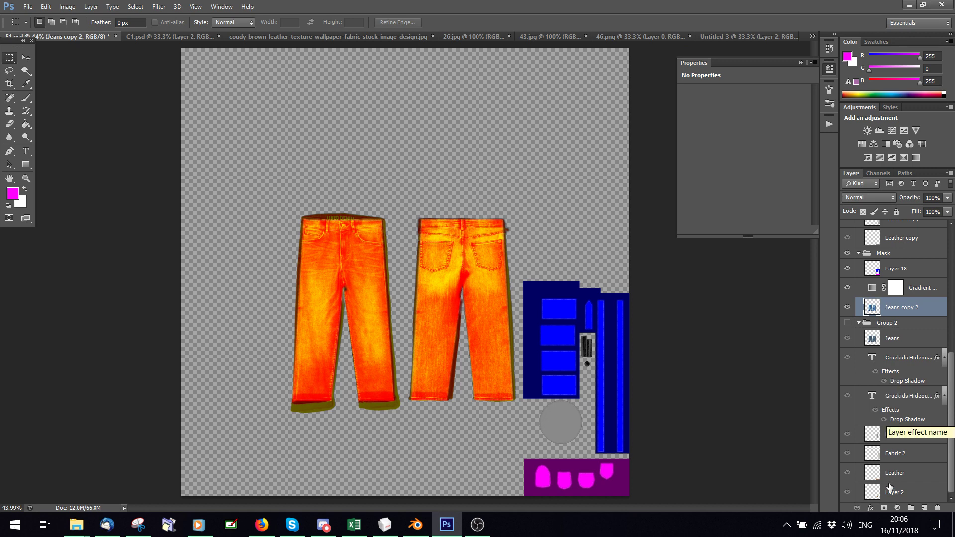
{"action": "scroll", "coordinate": [858, 462], "scroll_direction": "up", "scroll_amount": 2}
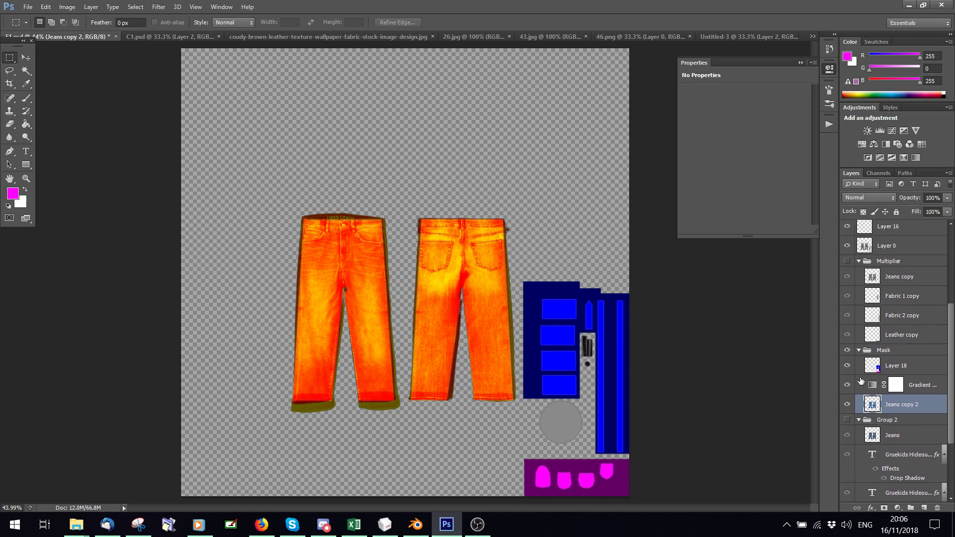
Step: Hide Layer 0, Layer 16, Layer 16 copy, Layer 13 and Layer 1 so only the Mask group shows
{"action": "scroll", "coordinate": [861, 380], "scroll_direction": "up", "scroll_amount": 3}
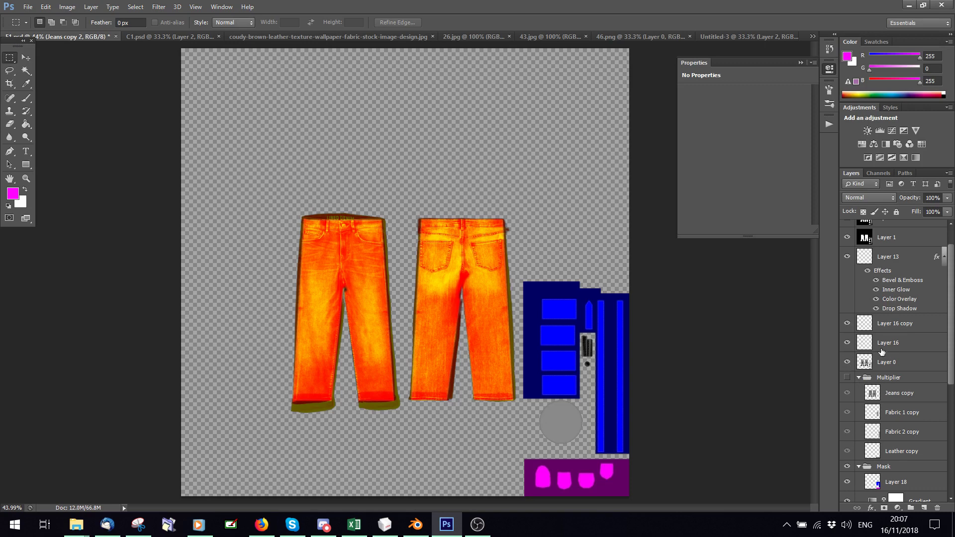
{"action": "scroll", "coordinate": [882, 352], "scroll_direction": "up", "scroll_amount": 2}
{"action": "left_click_drag", "start_coordinate": [847, 407], "coordinate": [849, 363]}
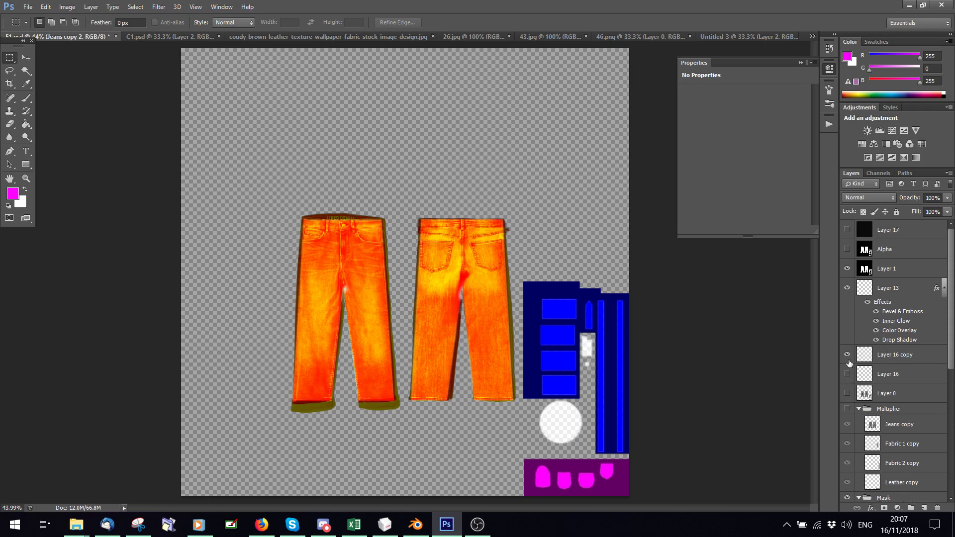
{"action": "left_click", "coordinate": [847, 288]}
{"action": "left_click", "coordinate": [847, 269]}
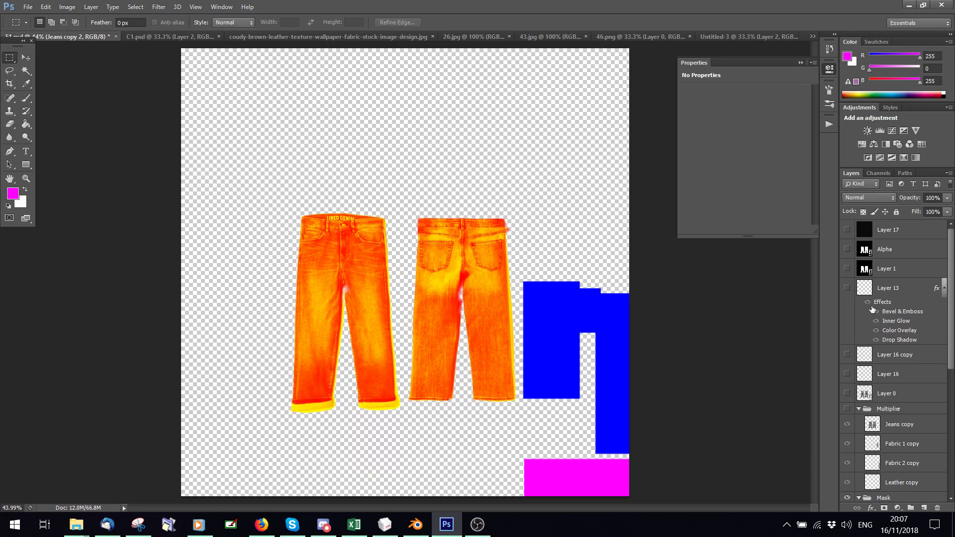
Step: Save the mask as EU.dds in D3D/DDS format in the Sweatpants folder, accepting the export options
{"action": "left_click", "coordinate": [29, 6]}
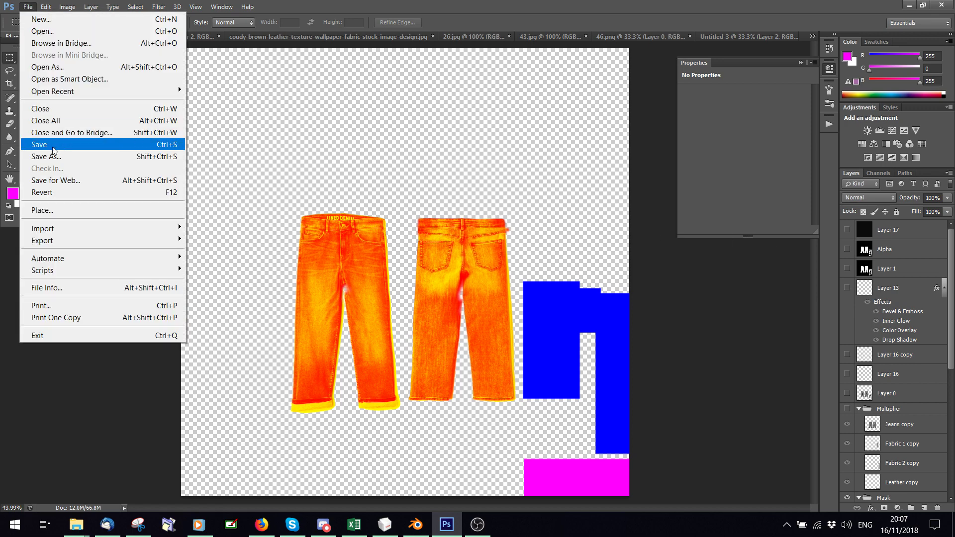
{"action": "left_click", "coordinate": [51, 154]}
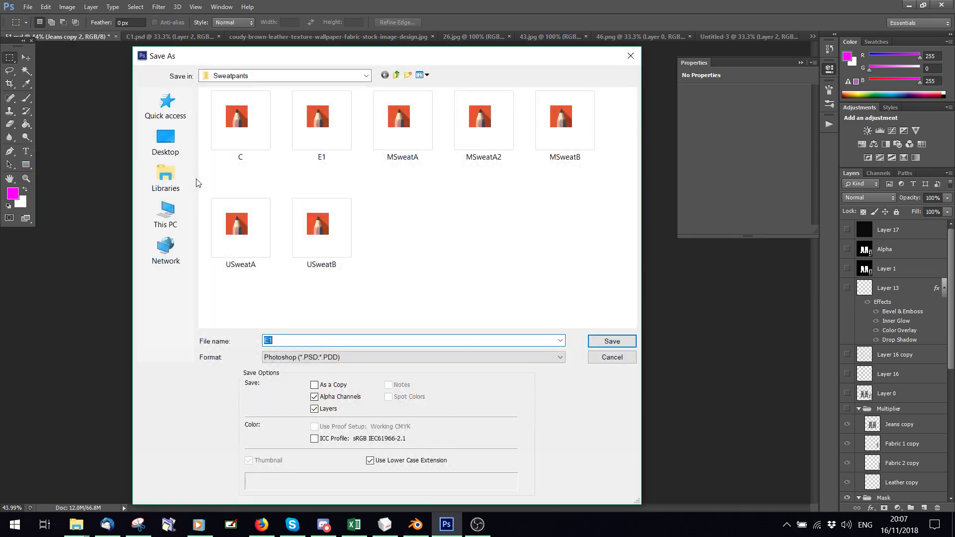
{"action": "type", "text": "EM"}
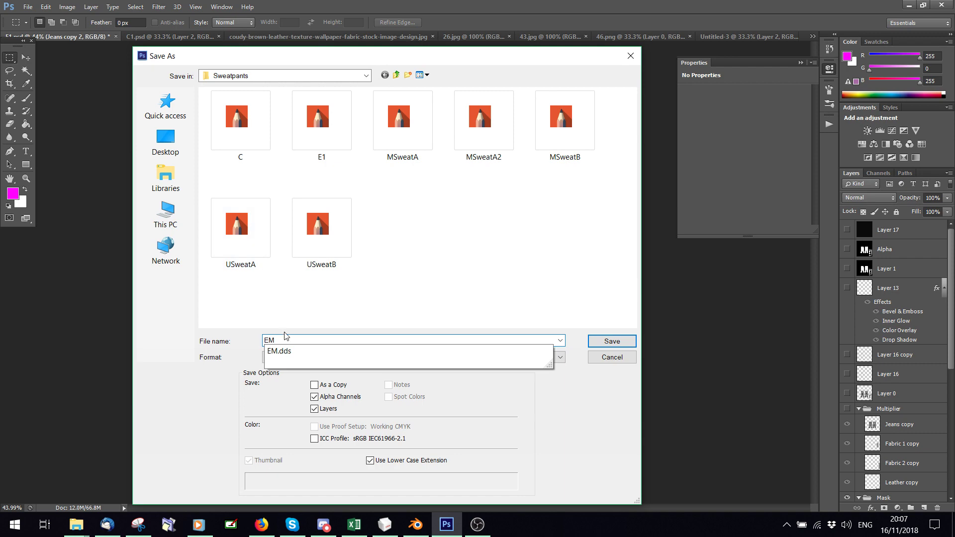
{"action": "key", "text": "BackSpace"}
{"action": "type", "text": "U"}
{"action": "left_click", "coordinate": [281, 359]}
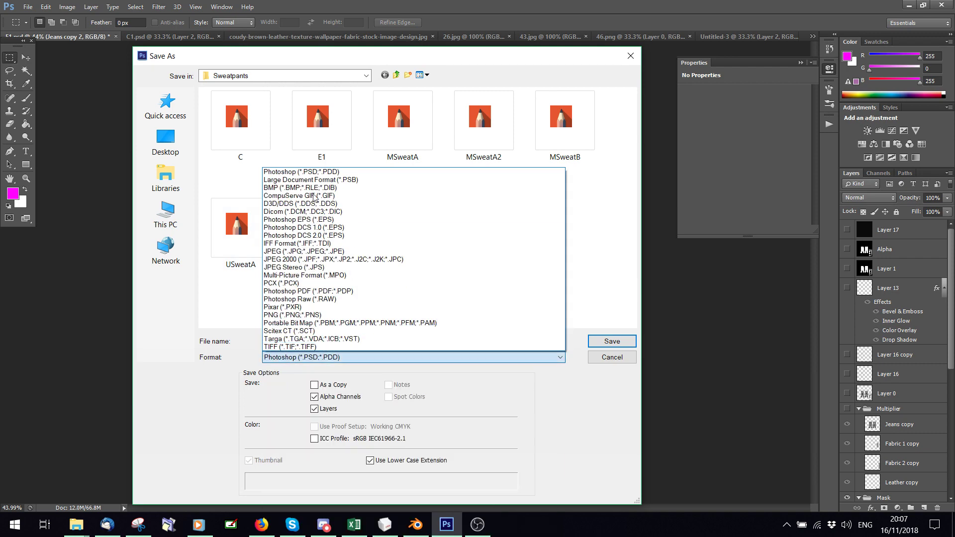
{"action": "left_click", "coordinate": [314, 203]}
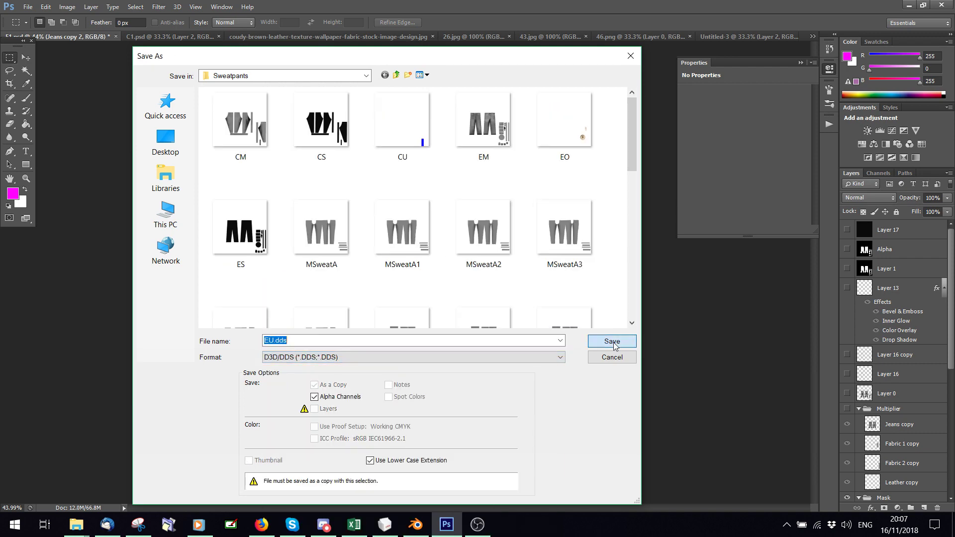
{"action": "left_click", "coordinate": [612, 341]}
{"action": "left_click", "coordinate": [546, 125]}
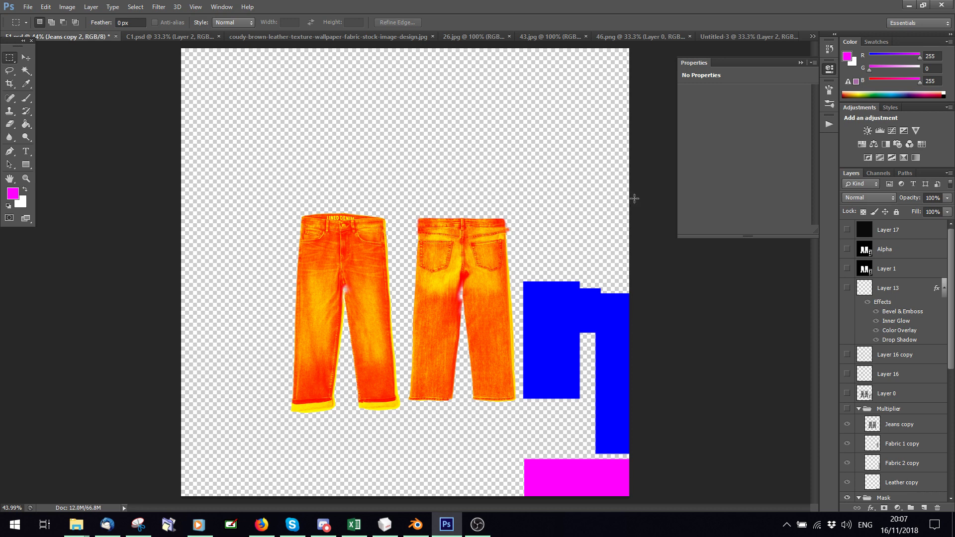
Step: Add a new layer above Layer 18 and marquee-select a rectangle enclosing both jeans pieces
{"action": "scroll", "coordinate": [868, 383], "scroll_direction": "down", "scroll_amount": 10}
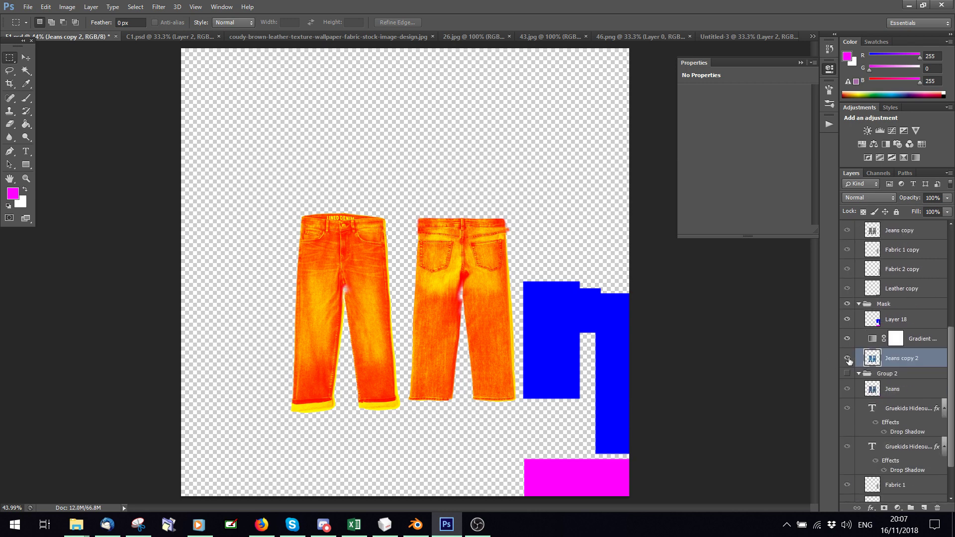
{"action": "left_click", "coordinate": [847, 358]}
{"action": "left_click", "coordinate": [847, 358]}
{"action": "key", "text": "m"}
{"action": "left_click", "coordinate": [895, 321]}
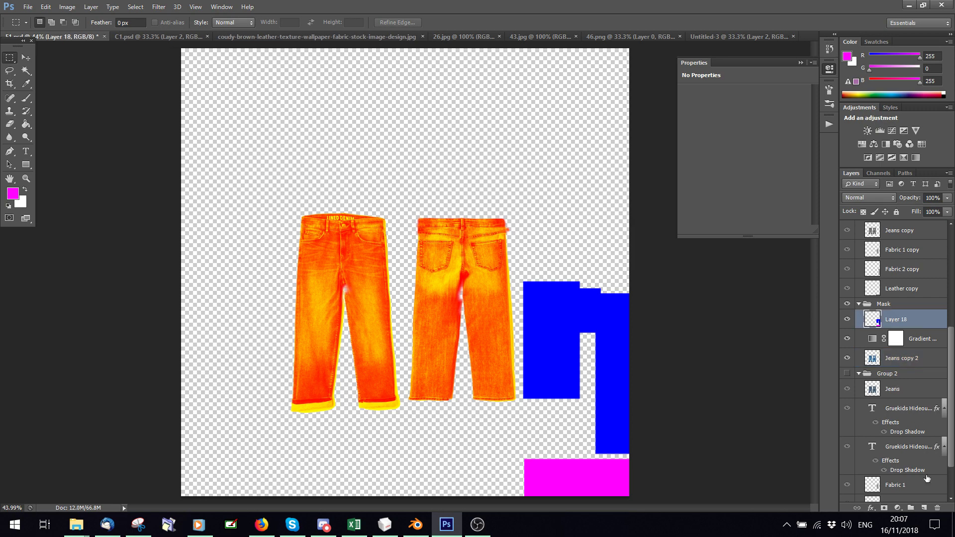
{"action": "left_click", "coordinate": [924, 508]}
{"action": "left_click_drag", "start_coordinate": [268, 177], "coordinate": [520, 449]}
Step: Set the foreground colour to ff0000, fill the rectangle around the jeans on the new layer, and clear the selection
{"action": "left_click", "coordinate": [12, 193]}
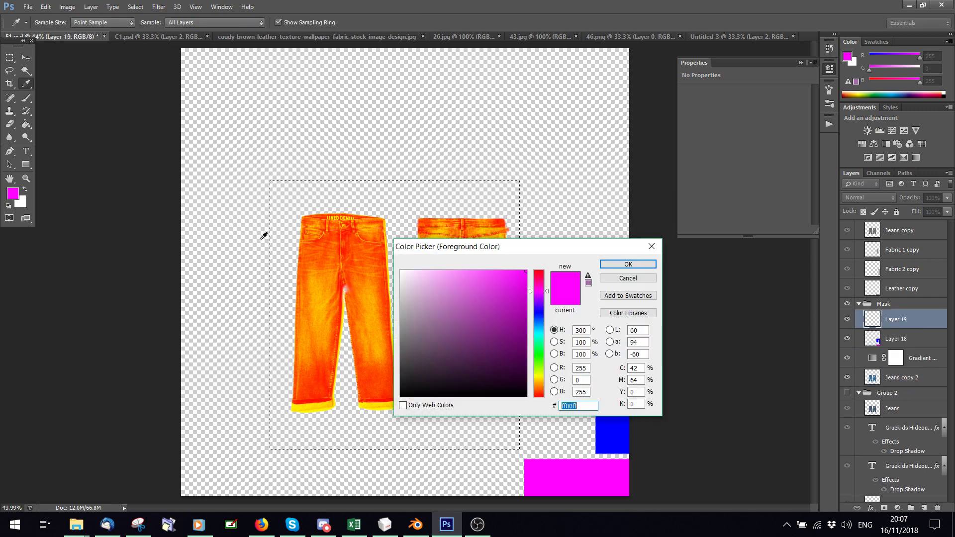
{"action": "type", "text": "ff0000"}
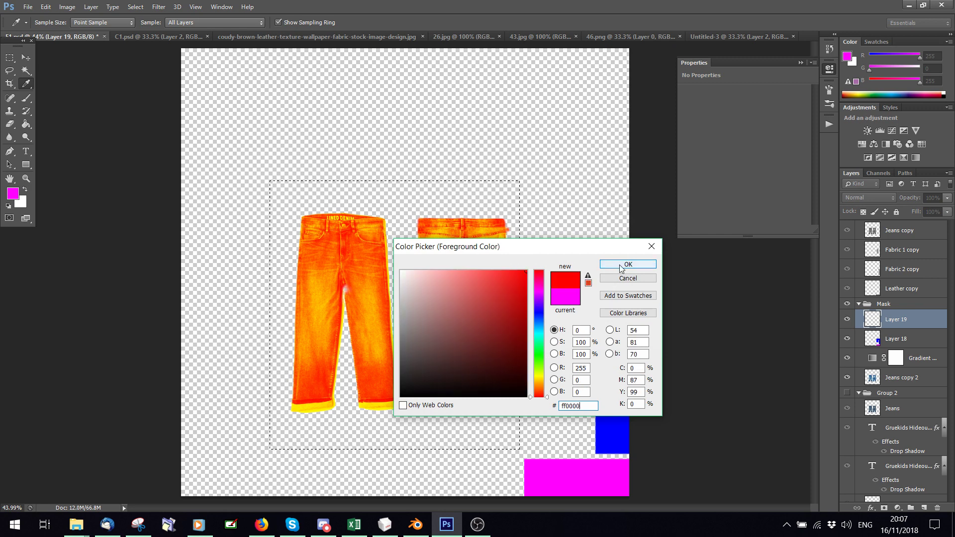
{"action": "key", "text": "Return"}
{"action": "key", "text": "m"}
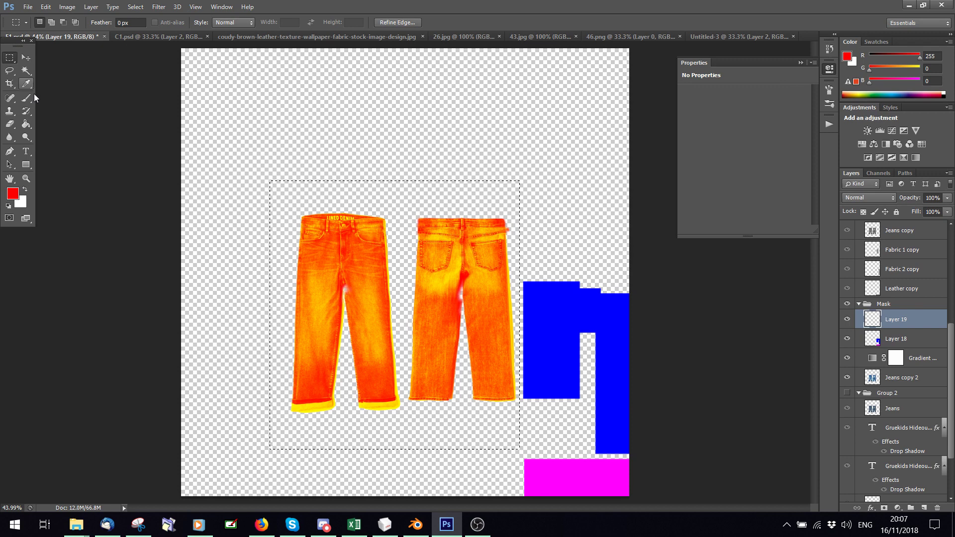
{"action": "left_click", "coordinate": [27, 124]}
{"action": "left_click", "coordinate": [410, 275]}
{"action": "key", "text": "ctrl+d"}
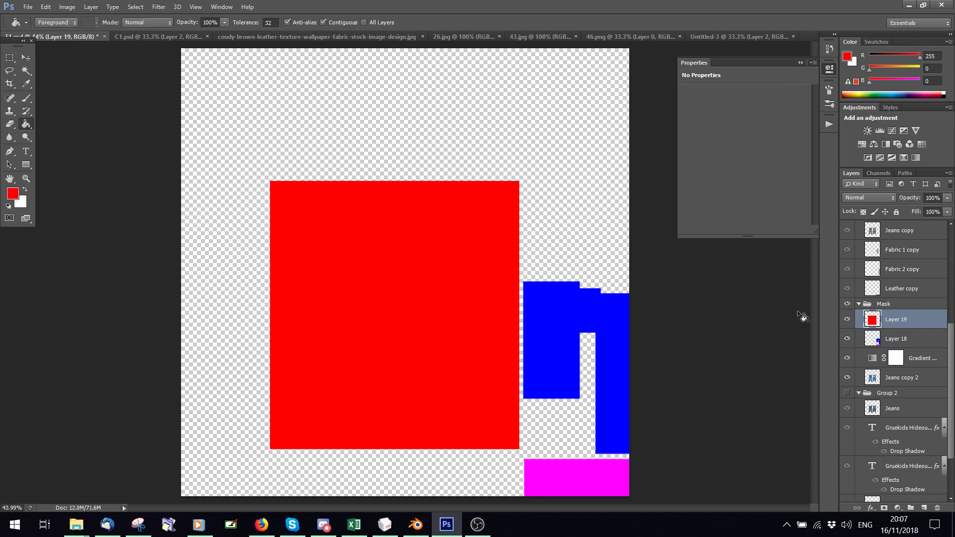
Step: Show Layer 13 and Group 2, keeping the Jeans layer inside Group 2 hidden
{"action": "scroll", "coordinate": [902, 328], "scroll_direction": "up", "scroll_amount": 5}
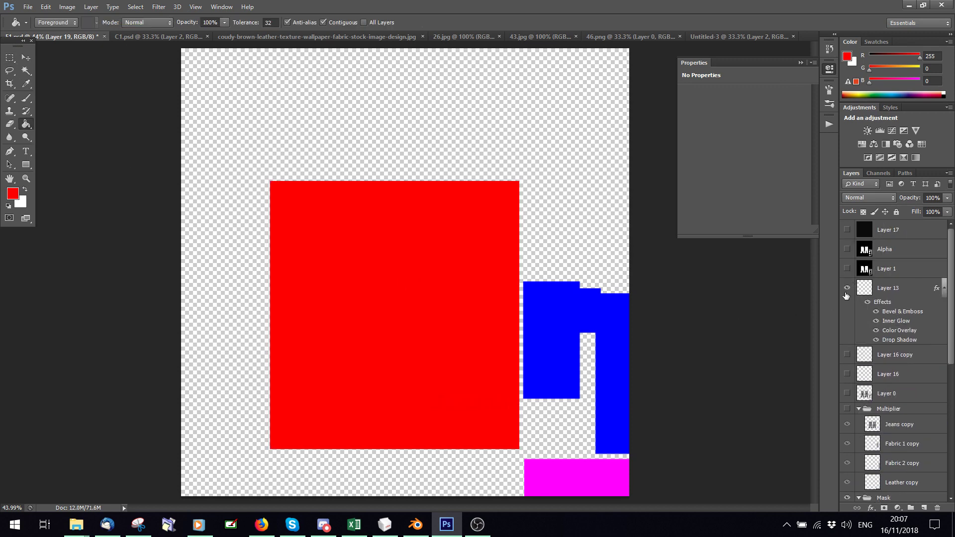
{"action": "left_click", "coordinate": [847, 288]}
{"action": "left_click", "coordinate": [195, 6]}
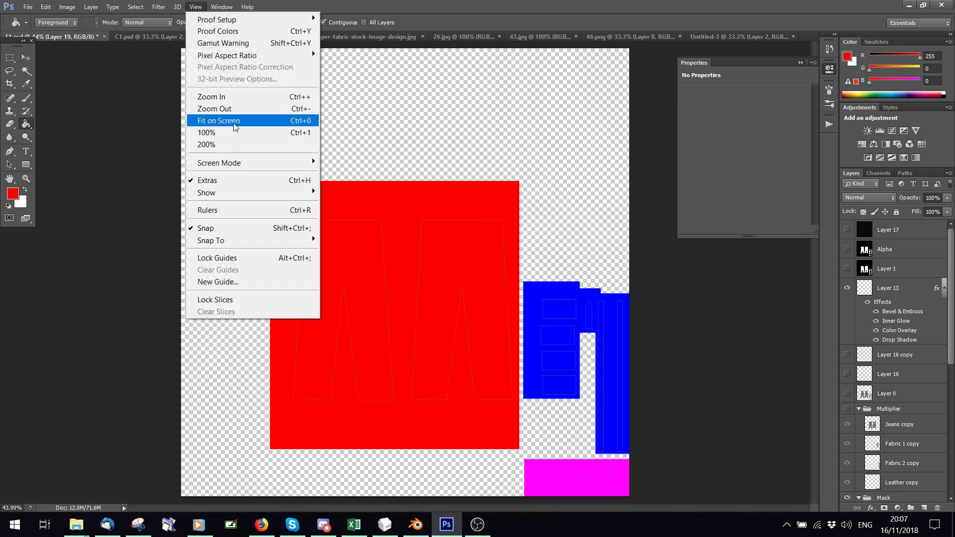
{"action": "left_click", "coordinate": [751, 341]}
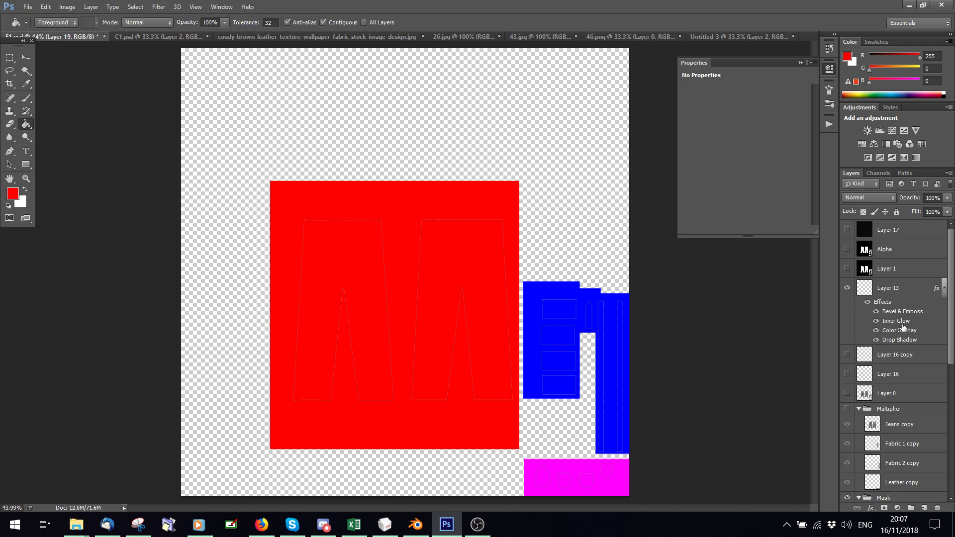
{"action": "scroll", "coordinate": [875, 438], "scroll_direction": "down", "scroll_amount": 5}
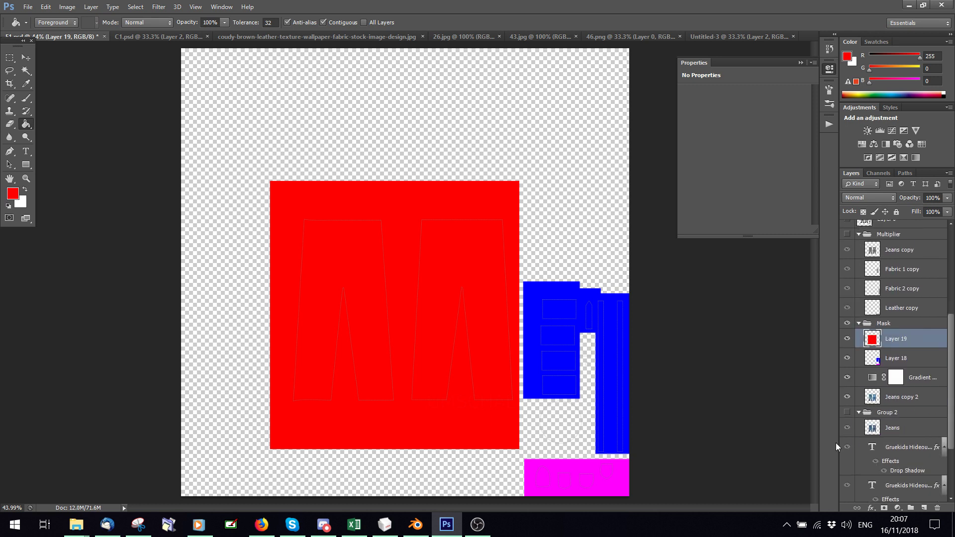
{"action": "scroll", "coordinate": [848, 442], "scroll_direction": "down", "scroll_amount": 1}
{"action": "left_click", "coordinate": [848, 408]}
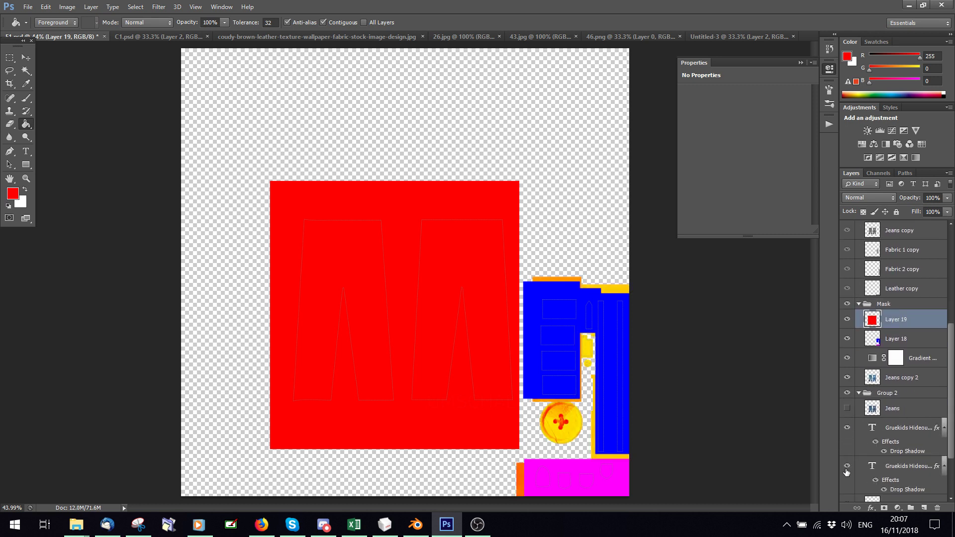
{"action": "scroll", "coordinate": [847, 472], "scroll_direction": "down", "scroll_amount": 4}
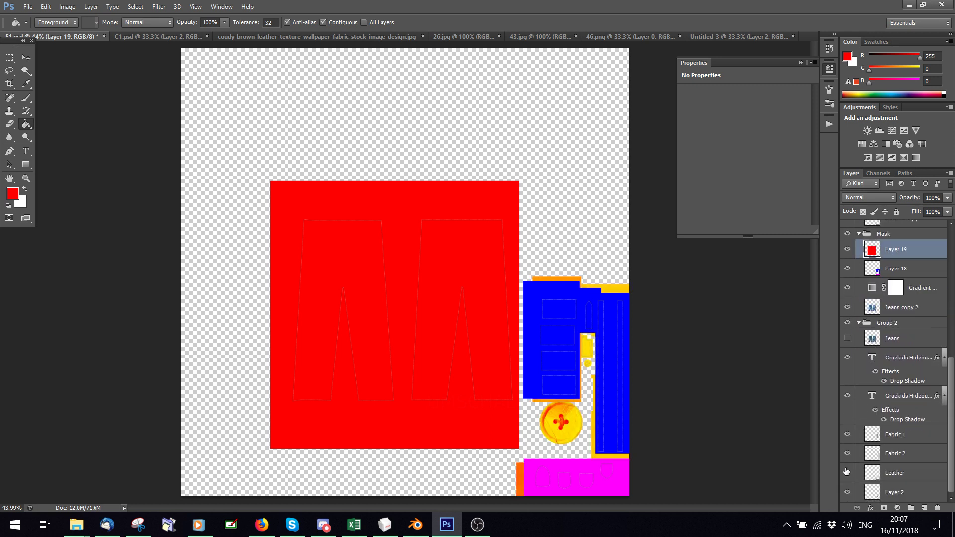
{"action": "left_click", "coordinate": [849, 436]}
Step: Duplicate the two Gruekids Hideout text layers of Group 2 and place the pair above Layer 19 in the Mask group
{"action": "left_click", "coordinate": [912, 367]}
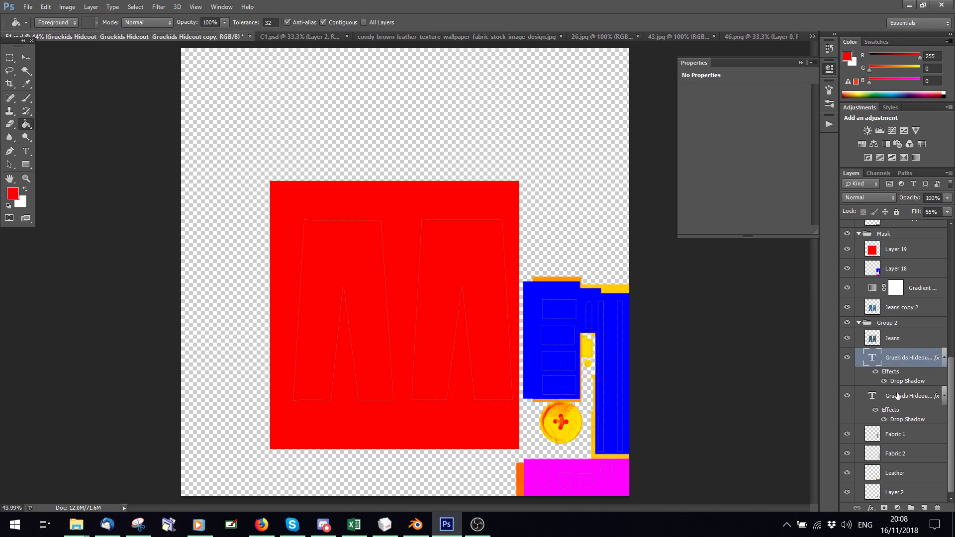
{"action": "left_click", "coordinate": [898, 396], "text": "shift"}
{"action": "right_click", "coordinate": [903, 398]}
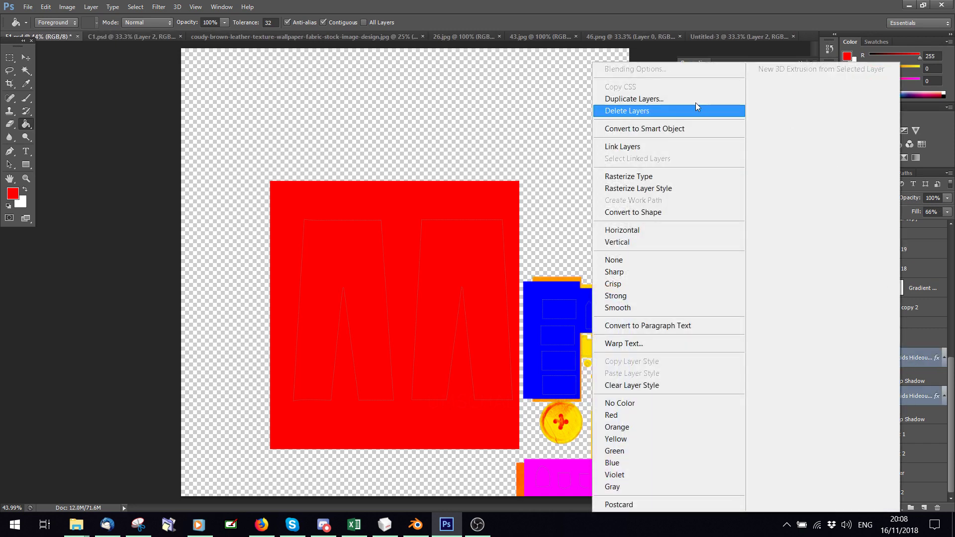
{"action": "left_click", "coordinate": [657, 97]}
{"action": "left_click", "coordinate": [564, 164]}
{"action": "scroll", "coordinate": [917, 457], "scroll_direction": "up", "scroll_amount": 3}
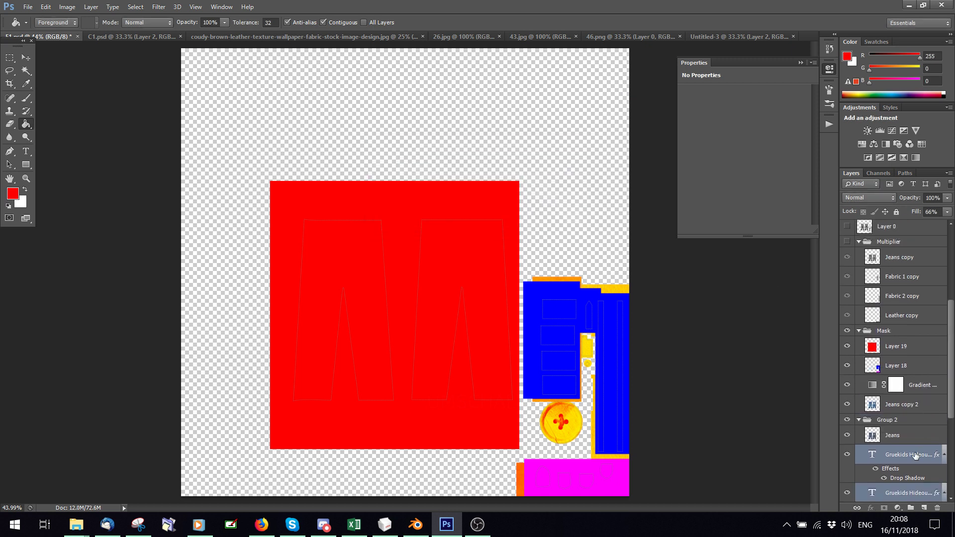
{"action": "left_click_drag", "start_coordinate": [916, 457], "coordinate": [899, 337]}
{"action": "scroll", "coordinate": [855, 381], "scroll_direction": "up", "scroll_amount": 3}
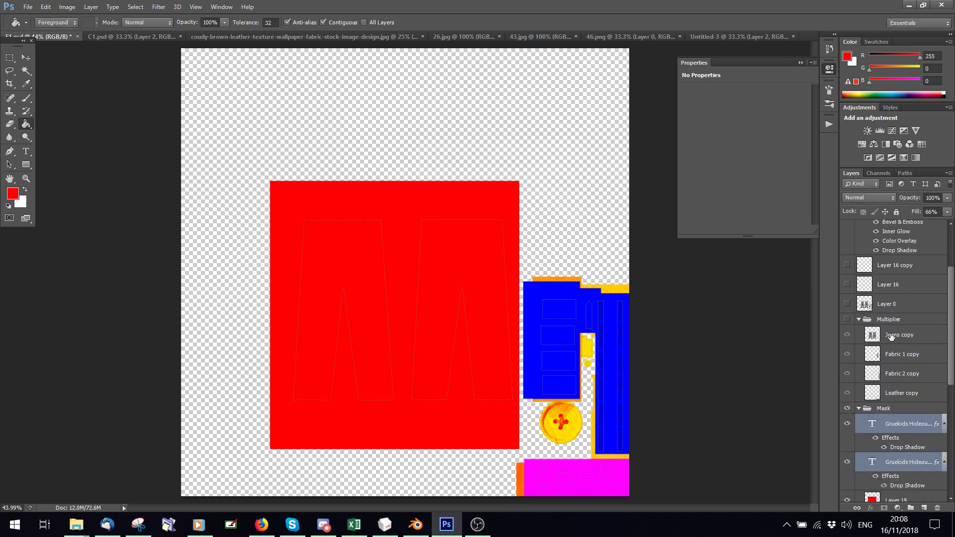
{"action": "scroll", "coordinate": [856, 381], "scroll_direction": "down", "scroll_amount": 1}
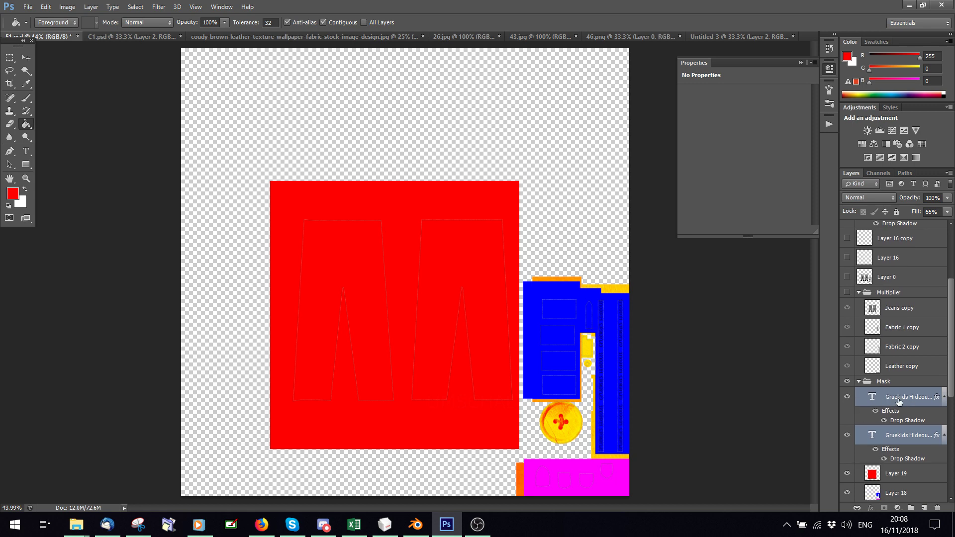
{"action": "right_click", "coordinate": [900, 401]}
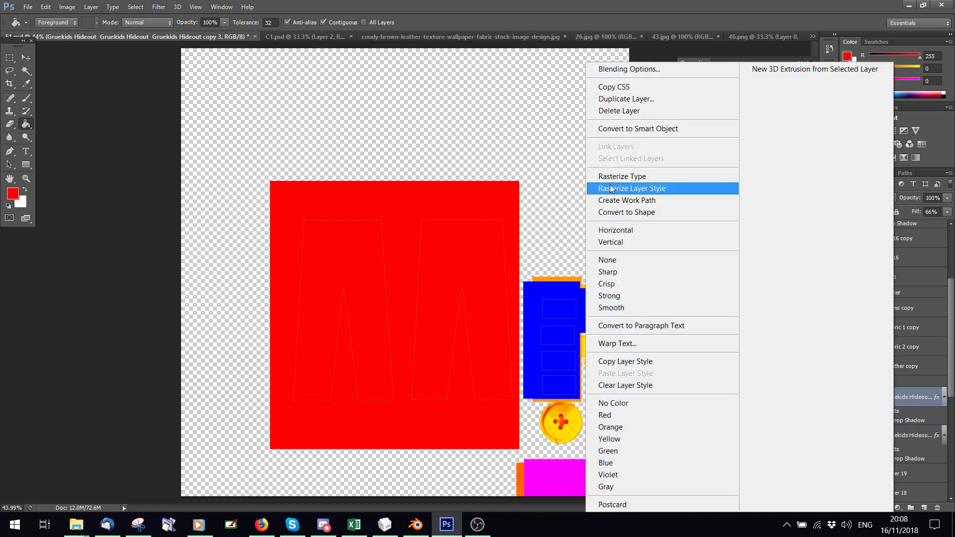
{"action": "left_click", "coordinate": [915, 392]}
Step: Set Layer 13's Color Overlay to yellow ffff00, apply the layer style, and examine the stitch outlines at 100% zoom
{"action": "scroll", "coordinate": [908, 332], "scroll_direction": "up", "scroll_amount": 6}
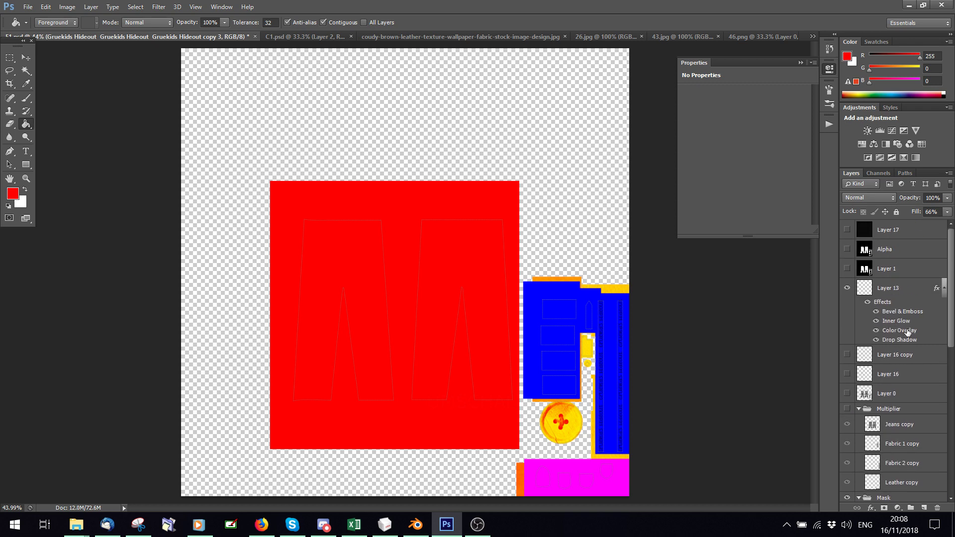
{"action": "left_click", "coordinate": [889, 289]}
{"action": "left_click", "coordinate": [872, 508]}
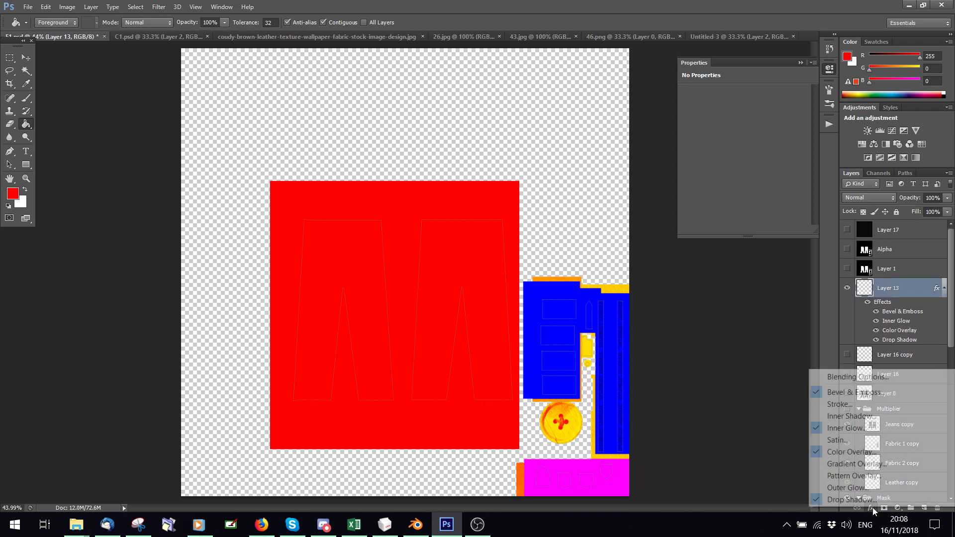
{"action": "left_click", "coordinate": [852, 451]}
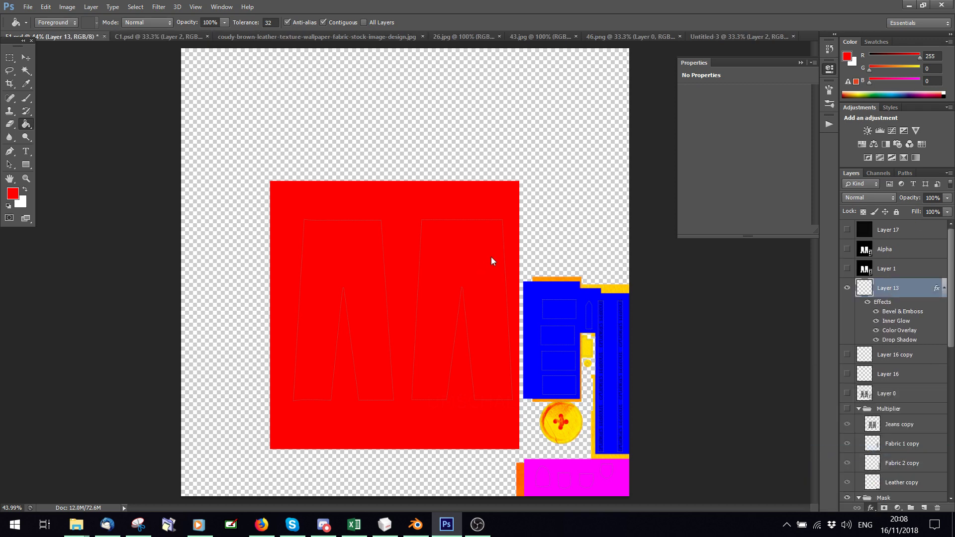
{"action": "left_click", "coordinate": [518, 78]}
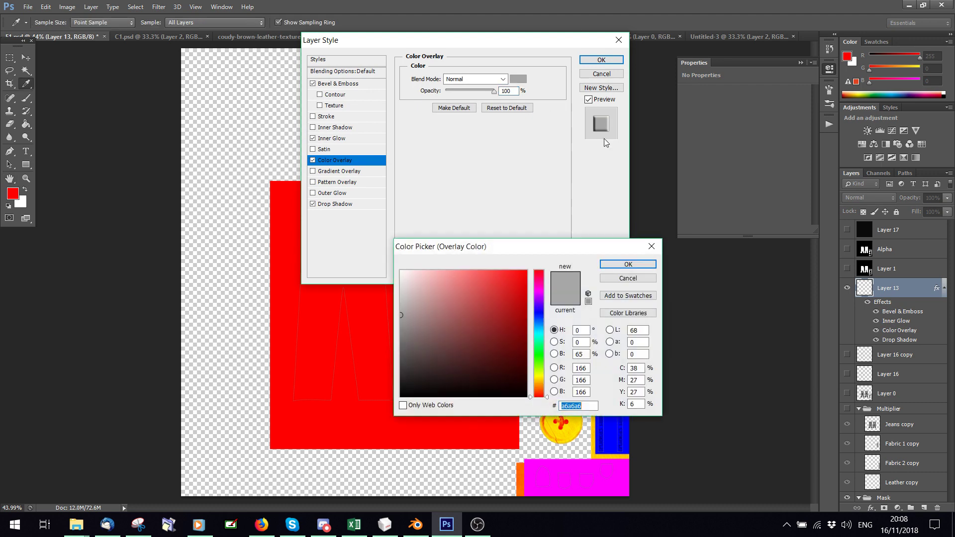
{"action": "type", "text": "ffff00"}
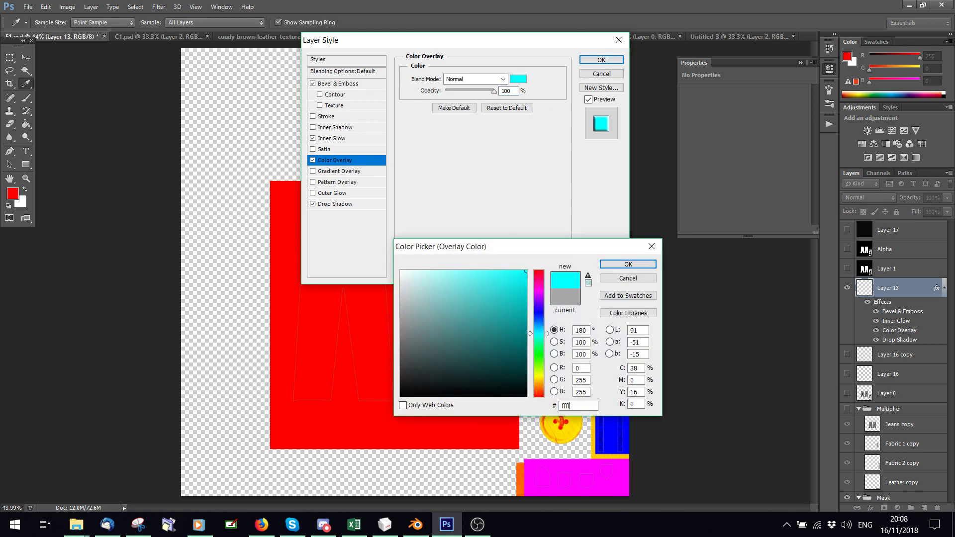
{"action": "left_click", "coordinate": [628, 264]}
{"action": "left_click", "coordinate": [590, 59]}
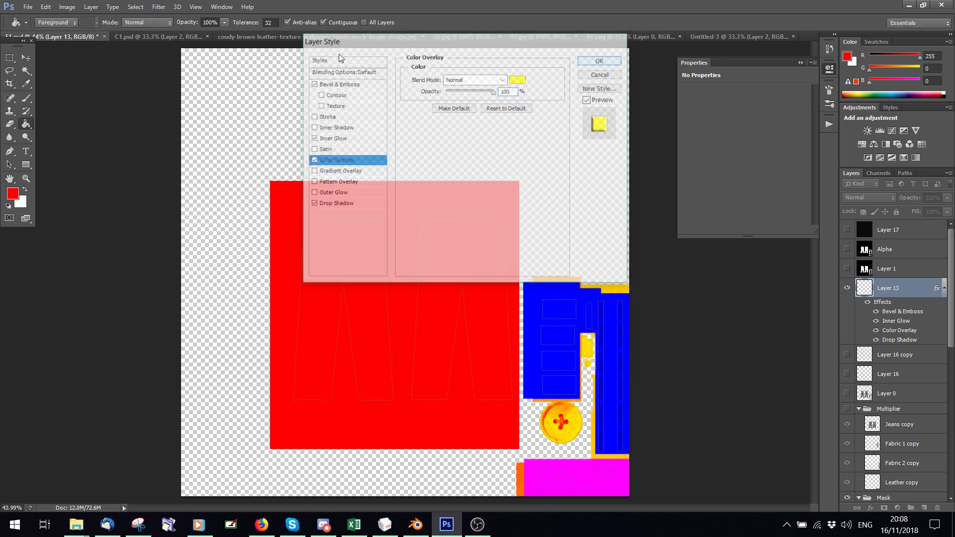
{"action": "left_click", "coordinate": [196, 7]}
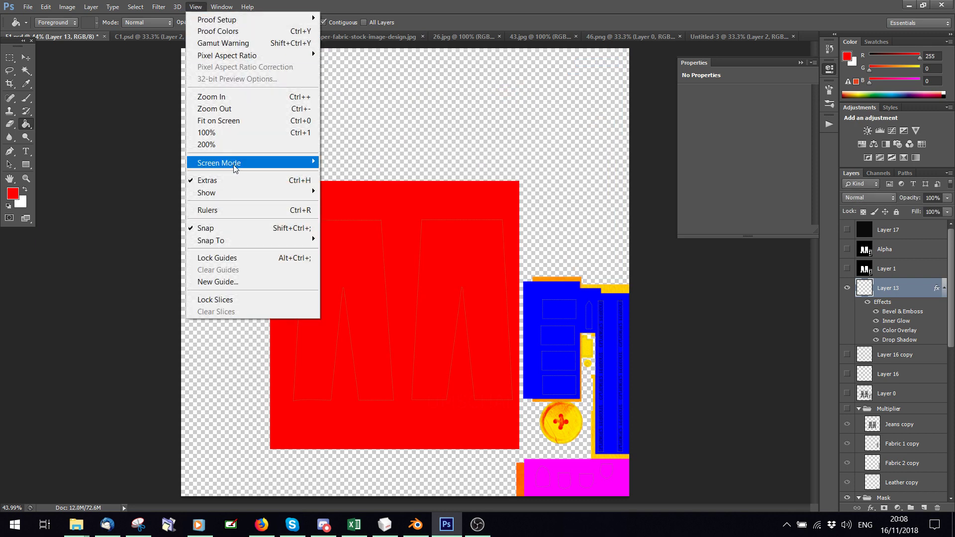
{"action": "left_click", "coordinate": [219, 132]}
{"action": "scroll", "coordinate": [318, 197], "scroll_direction": "up", "scroll_amount": 1}
{"action": "scroll", "coordinate": [453, 189], "scroll_direction": "up", "scroll_amount": 1}
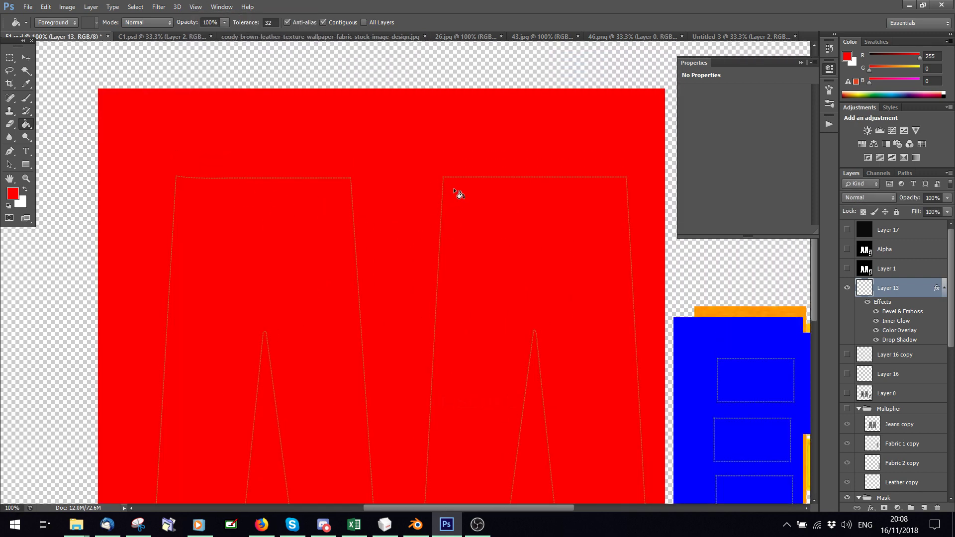
Step: Add a yellow ffff00 Color Overlay to the upper Gruekids Hideout text layer in the Mask group
{"action": "left_click_drag", "start_coordinate": [483, 507], "coordinate": [562, 506]}
{"action": "scroll", "coordinate": [649, 401], "scroll_direction": "down", "scroll_amount": 5}
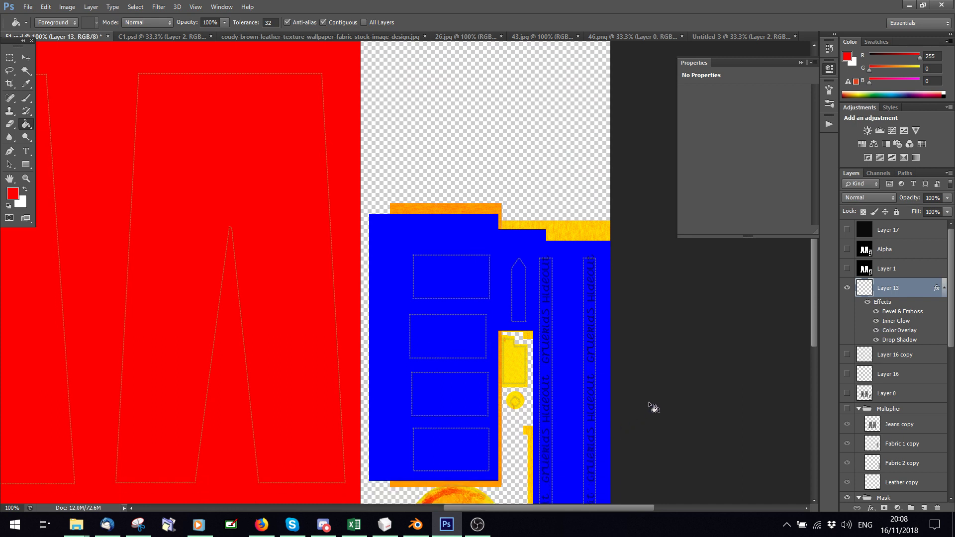
{"action": "scroll", "coordinate": [901, 397], "scroll_direction": "down", "scroll_amount": 3}
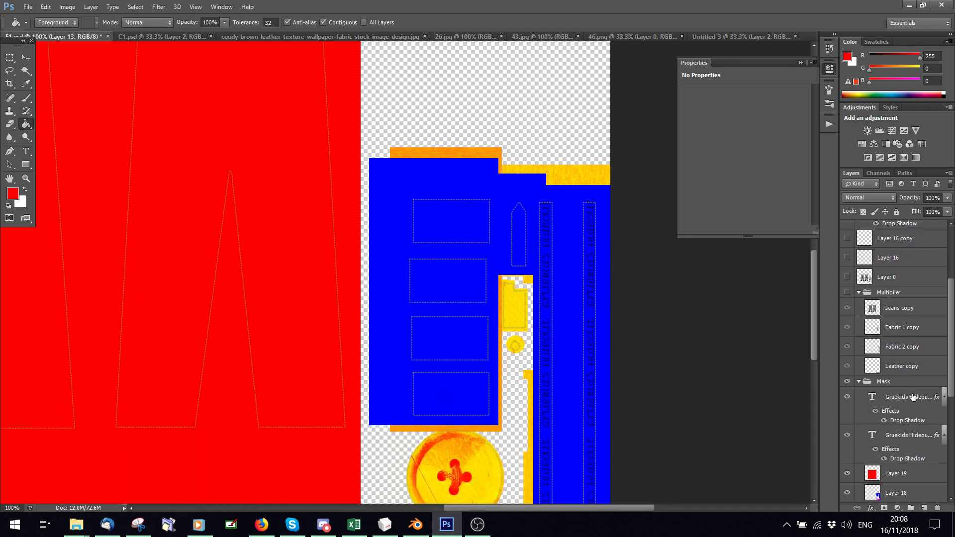
{"action": "left_click", "coordinate": [901, 398]}
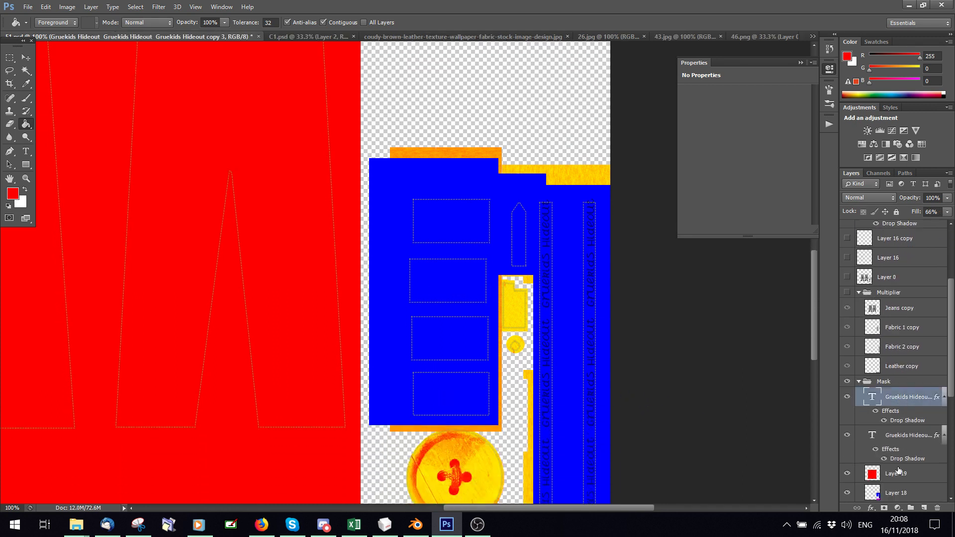
{"action": "left_click", "coordinate": [871, 508]}
{"action": "left_click", "coordinate": [868, 453]}
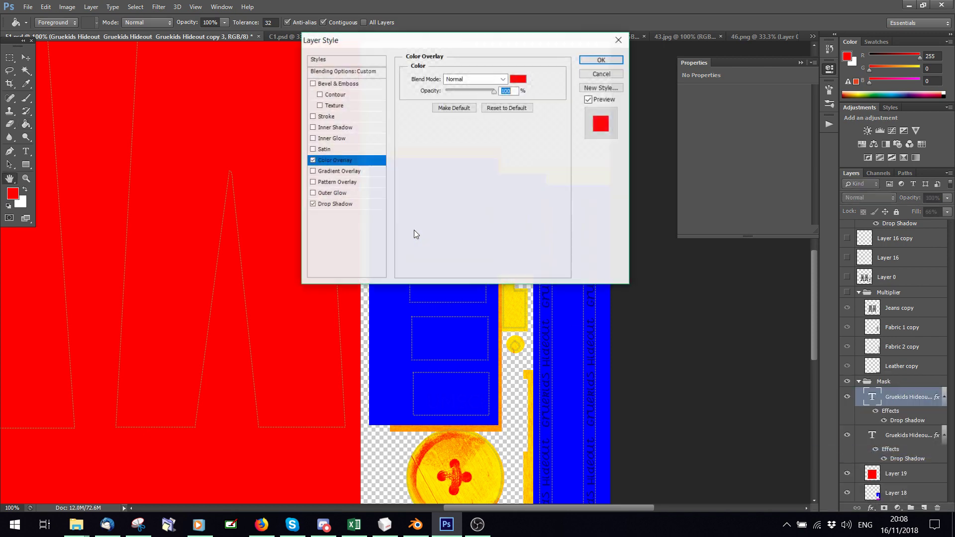
{"action": "left_click", "coordinate": [522, 80]}
{"action": "type", "text": "ff"}
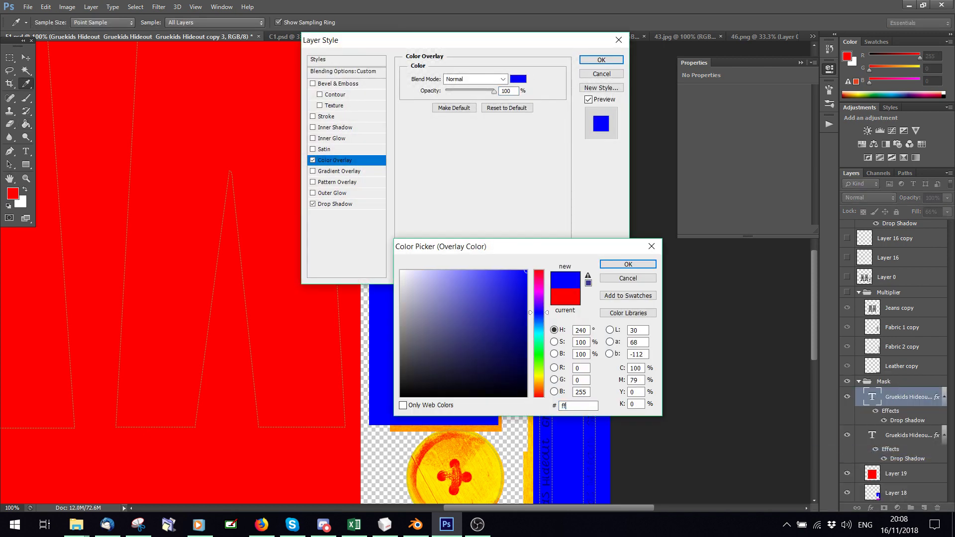
{"action": "type", "text": "ff00"}
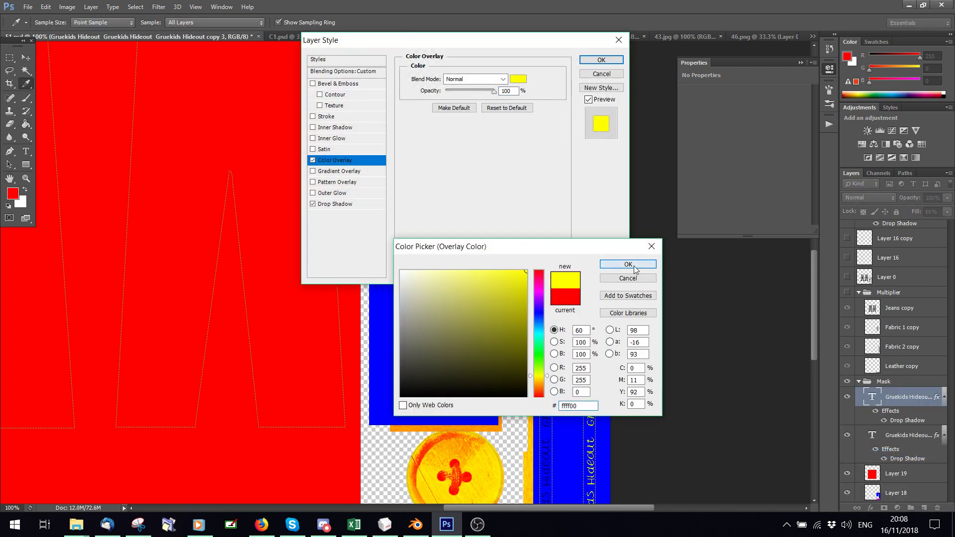
{"action": "left_click", "coordinate": [628, 264]}
{"action": "left_click", "coordinate": [602, 60]}
Step: Give the second Gruekids Hideout text layer above Layer 19 a Color Overlay of ffff00 and apply the style
{"action": "scroll", "coordinate": [721, 323], "scroll_direction": "down", "scroll_amount": 2}
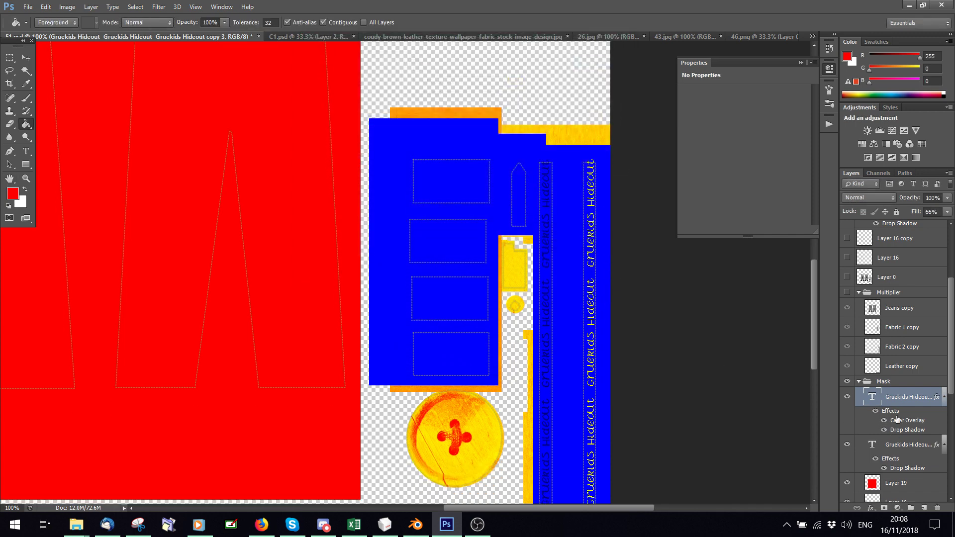
{"action": "left_click", "coordinate": [891, 449]}
{"action": "left_click", "coordinate": [871, 508]}
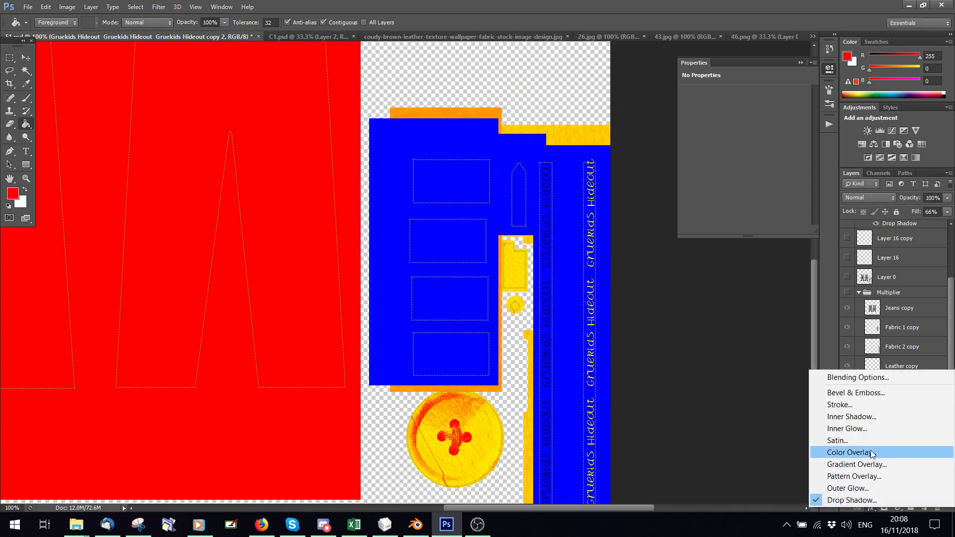
{"action": "left_click", "coordinate": [865, 453]}
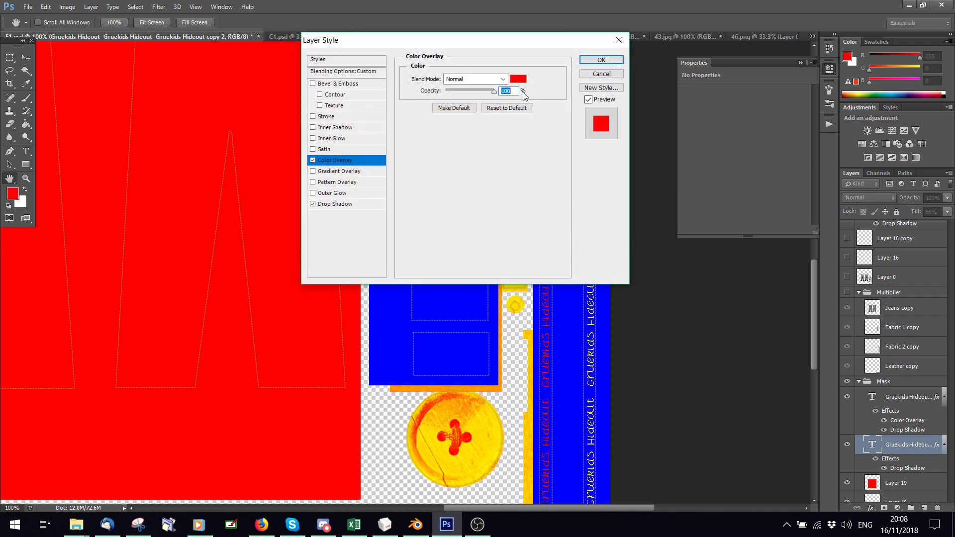
{"action": "left_click", "coordinate": [482, 80]}
{"action": "left_click", "coordinate": [482, 80]}
{"action": "left_click", "coordinate": [518, 79]}
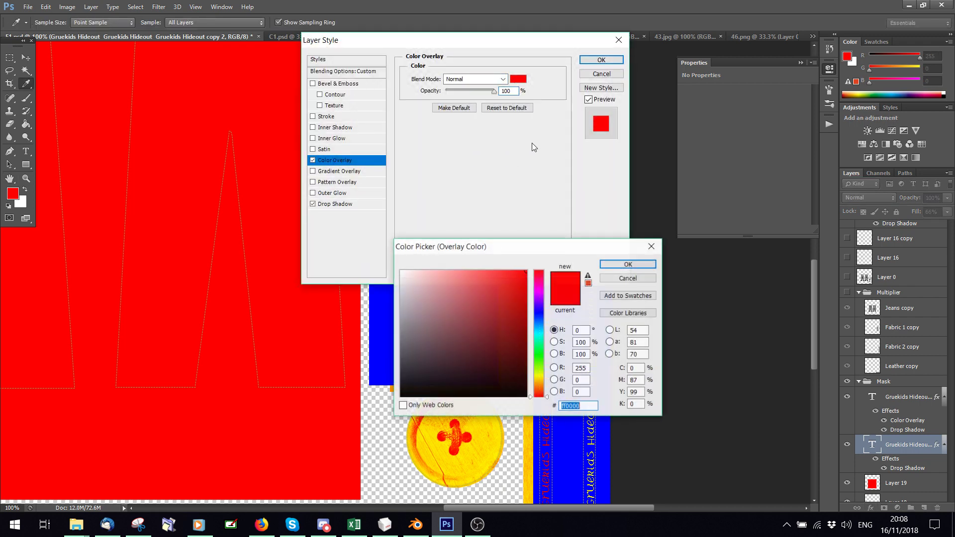
{"action": "type", "text": "0ffff0"}
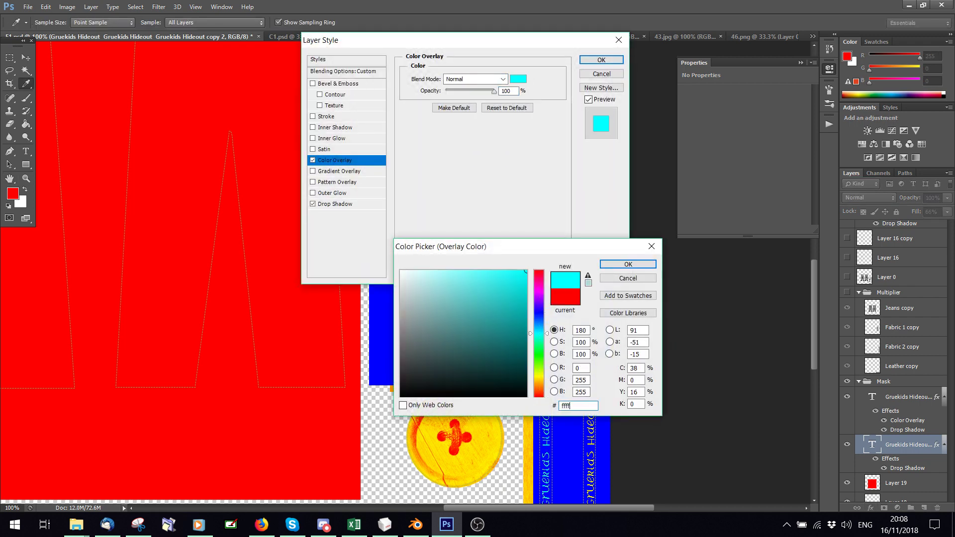
{"action": "type", "text": "00"}
{"action": "left_click", "coordinate": [628, 264]}
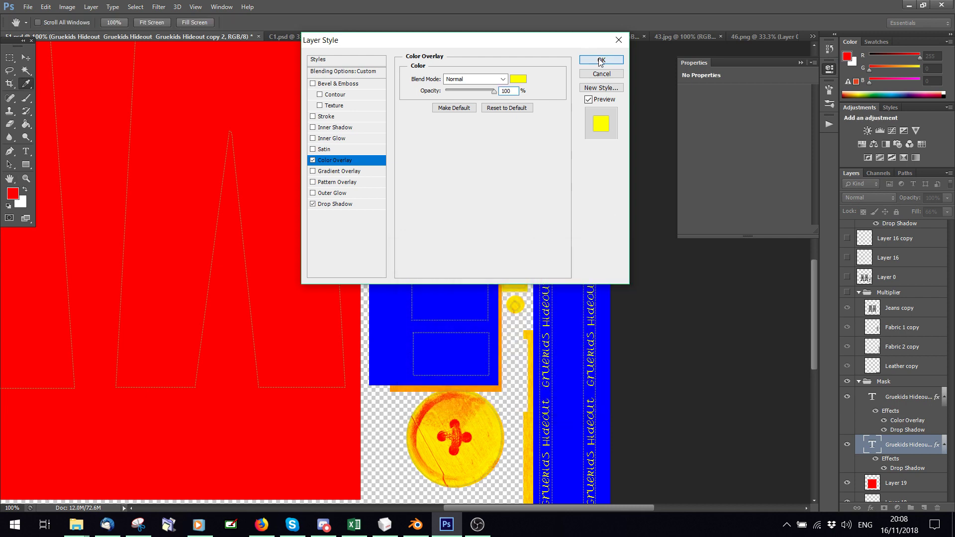
{"action": "left_click", "coordinate": [602, 60]}
Step: Fit the whole texture in view and export it to the Sweatpants folder as EU1.dds in D3D/DDS format
{"action": "left_click", "coordinate": [195, 6]}
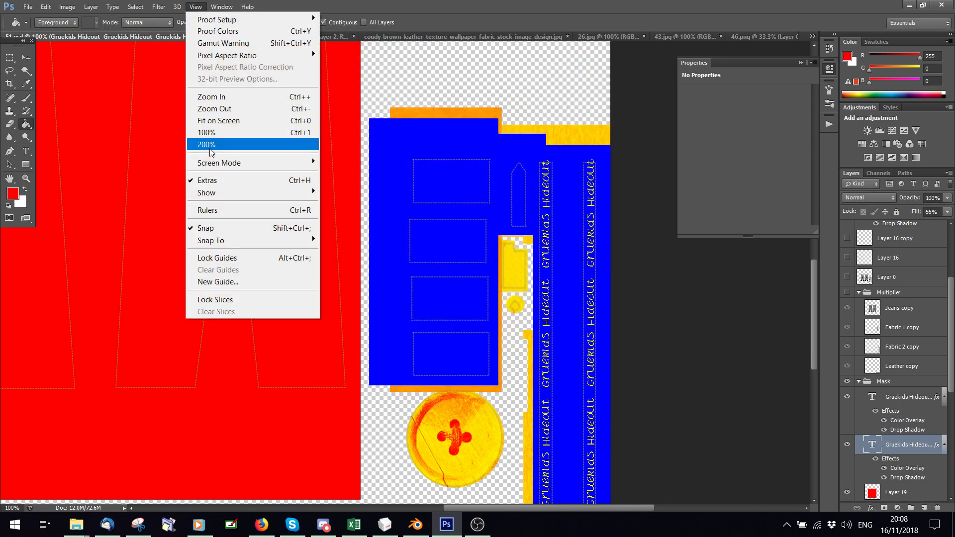
{"action": "left_click", "coordinate": [219, 121]}
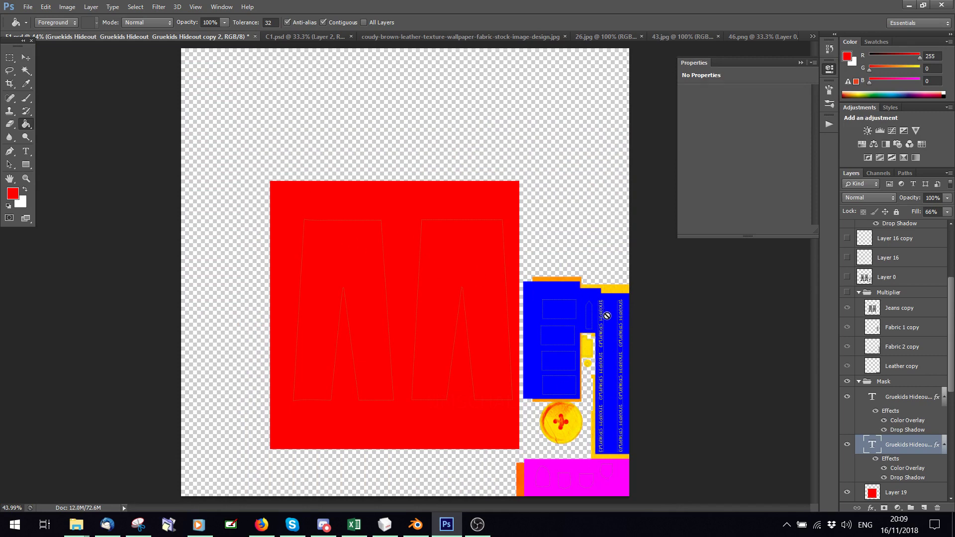
{"action": "left_click", "coordinate": [28, 7]}
{"action": "left_click", "coordinate": [80, 157]}
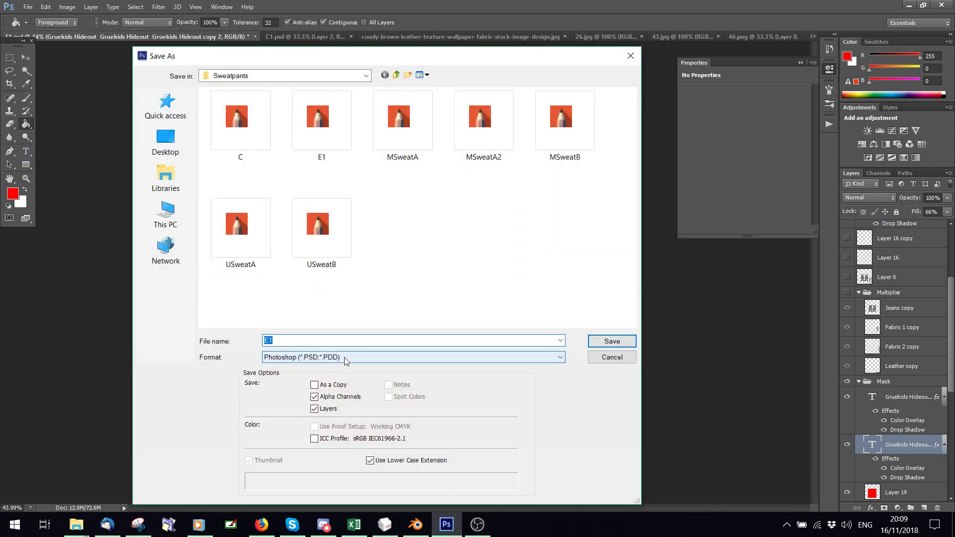
{"action": "type", "text": "E"}
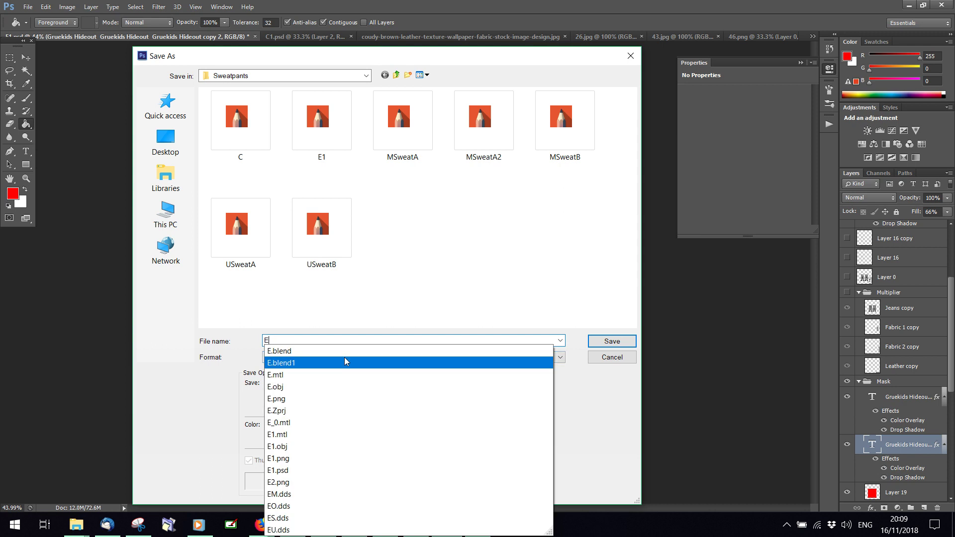
{"action": "type", "text": "U1"}
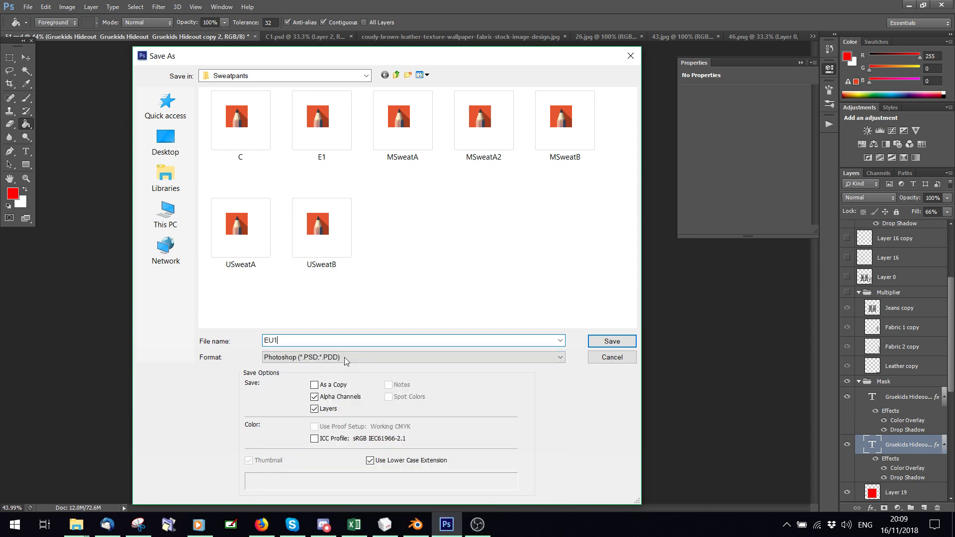
{"action": "left_click", "coordinate": [420, 356]}
{"action": "left_click", "coordinate": [313, 203]}
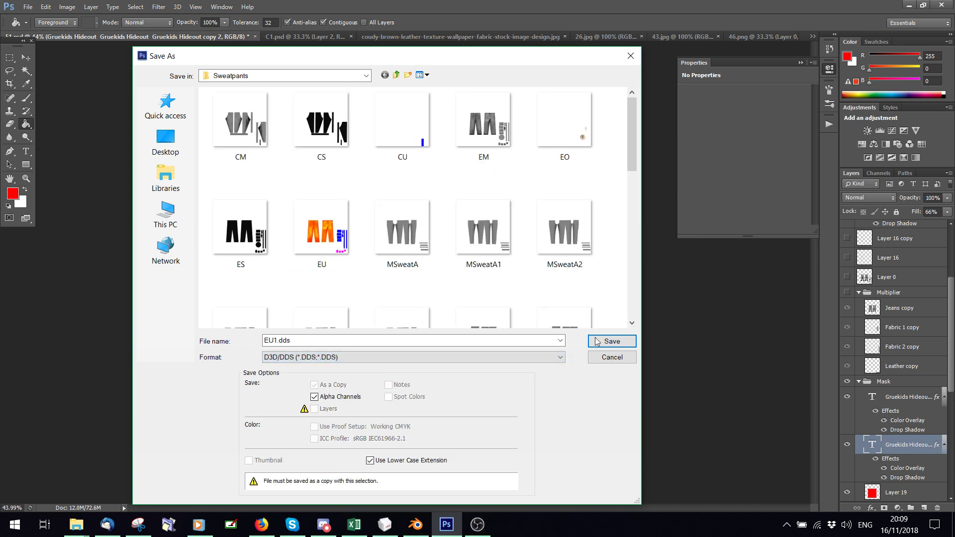
{"action": "left_click", "coordinate": [612, 341]}
{"action": "left_click", "coordinate": [532, 121]}
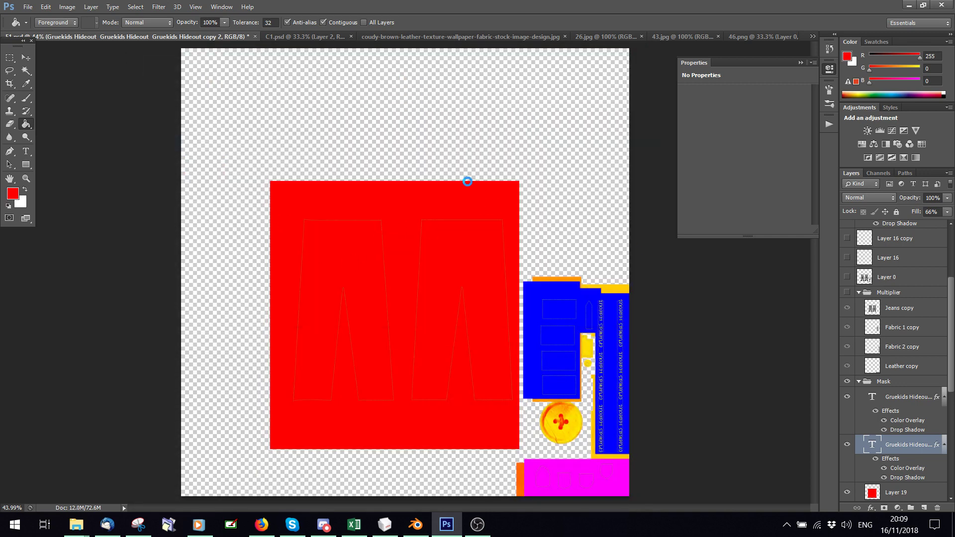
Step: Open EU.dds and EU1.dds from the Sweatpants folder, loading both using default sizes
{"action": "left_click", "coordinate": [28, 7]}
{"action": "left_click", "coordinate": [36, 33]}
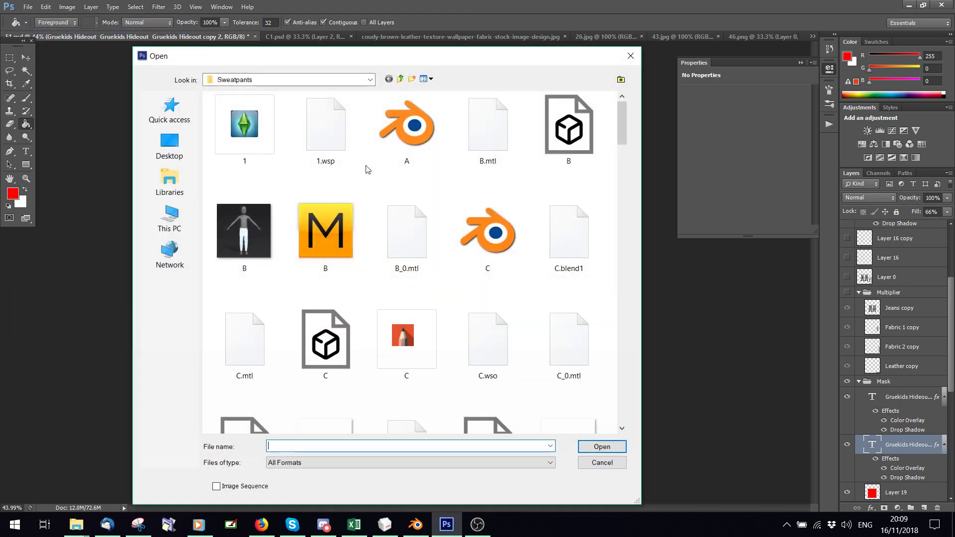
{"action": "scroll", "coordinate": [367, 171], "scroll_direction": "down", "scroll_amount": 5}
{"action": "left_click", "coordinate": [487, 341]}
{"action": "left_click", "coordinate": [568, 340], "text": "ctrl"}
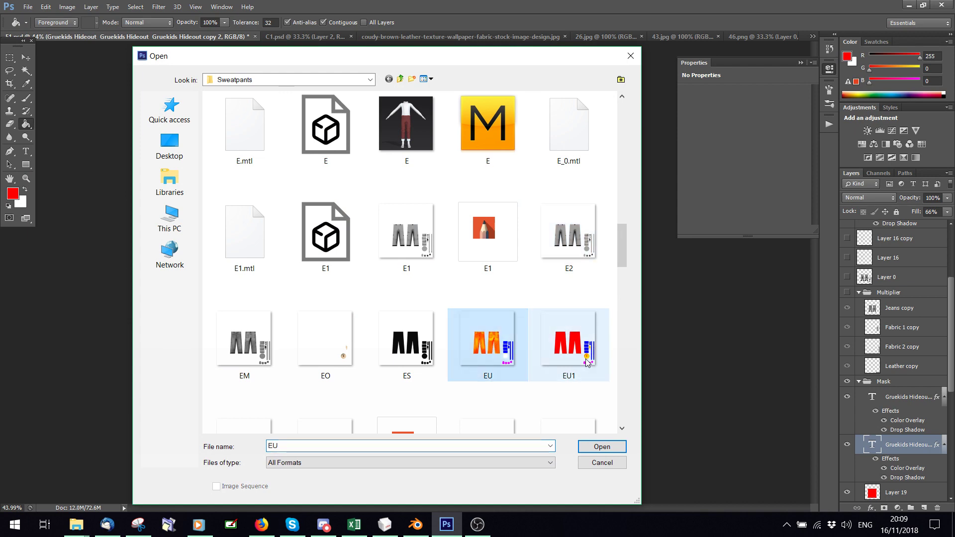
{"action": "key", "text": "Return"}
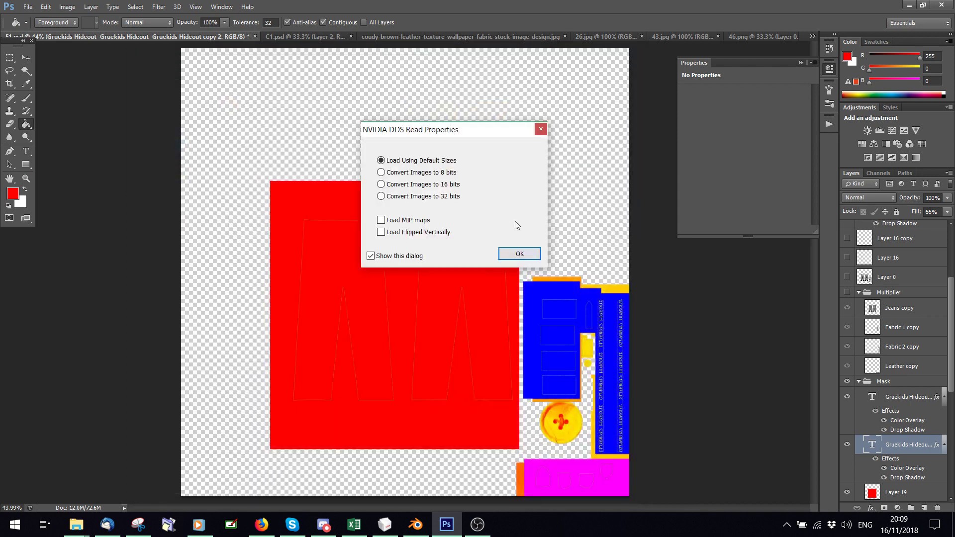
{"action": "left_click", "coordinate": [515, 253]}
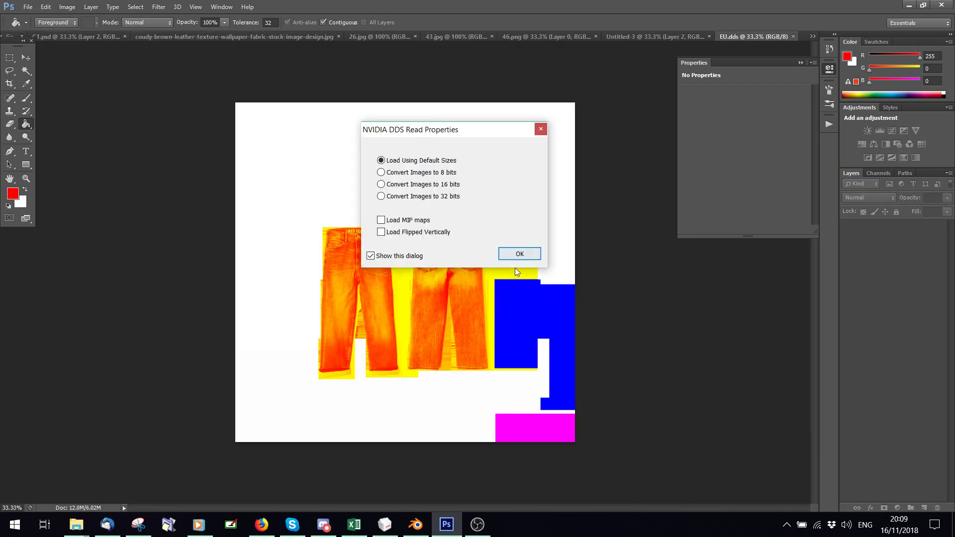
{"action": "left_click", "coordinate": [517, 254]}
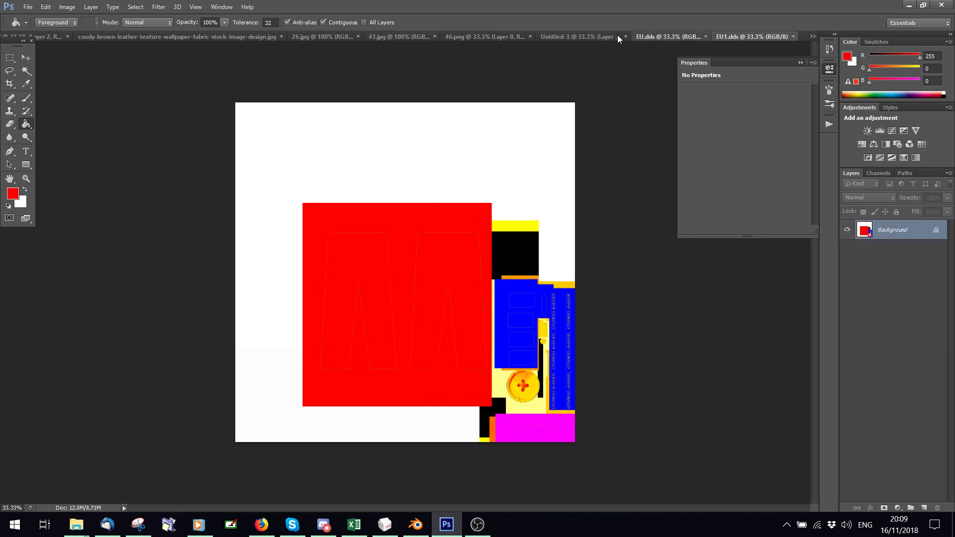
Step: In EU.dds, select the blue area with the Magic Wand and display the Alpha 1 channel
{"action": "left_click", "coordinate": [657, 36]}
{"action": "left_click", "coordinate": [26, 71]}
{"action": "left_click", "coordinate": [518, 324]}
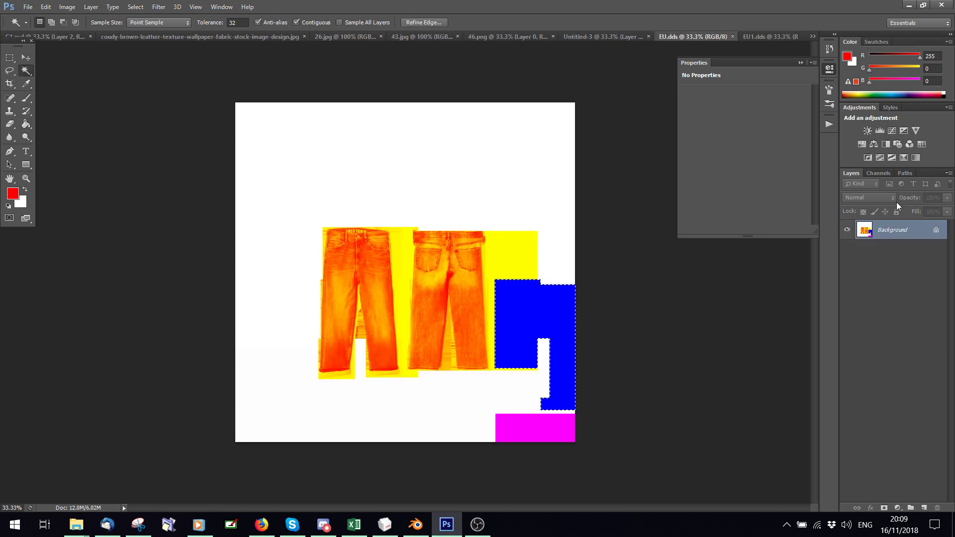
{"action": "left_click", "coordinate": [878, 174]}
{"action": "left_click", "coordinate": [878, 260]}
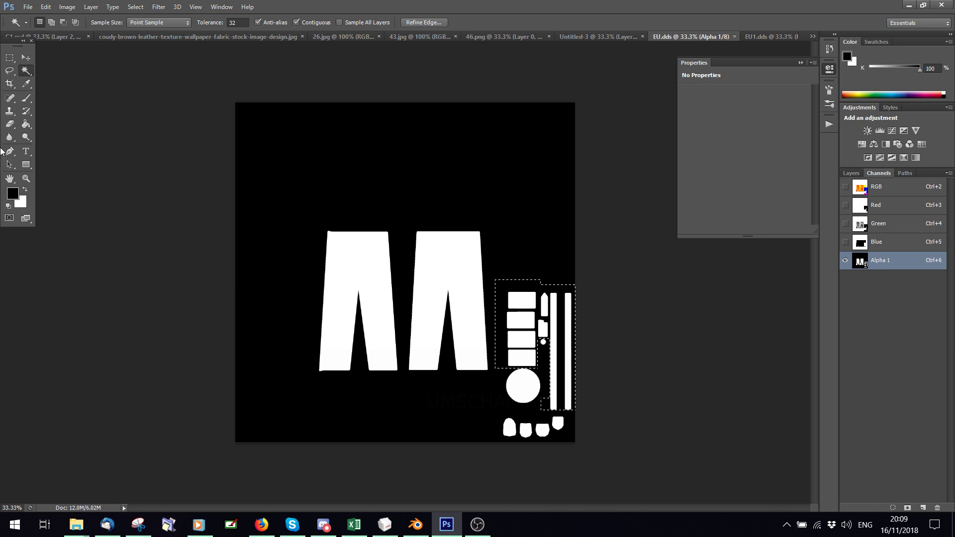
Step: Paint the selected area of Alpha 1 solid white with a hard round 267 px brush at 100% opacity
{"action": "left_click", "coordinate": [25, 189]}
{"action": "left_click", "coordinate": [27, 97]}
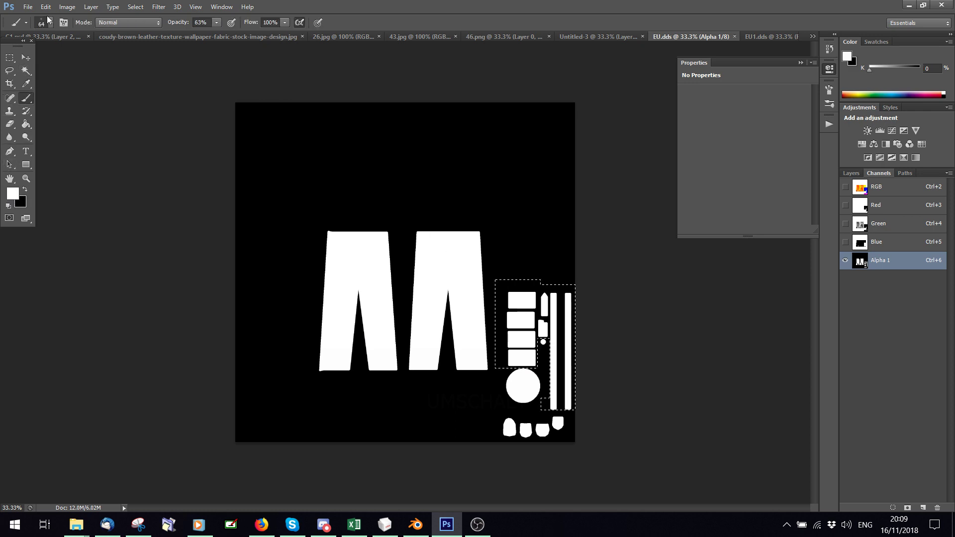
{"action": "left_click", "coordinate": [48, 21]}
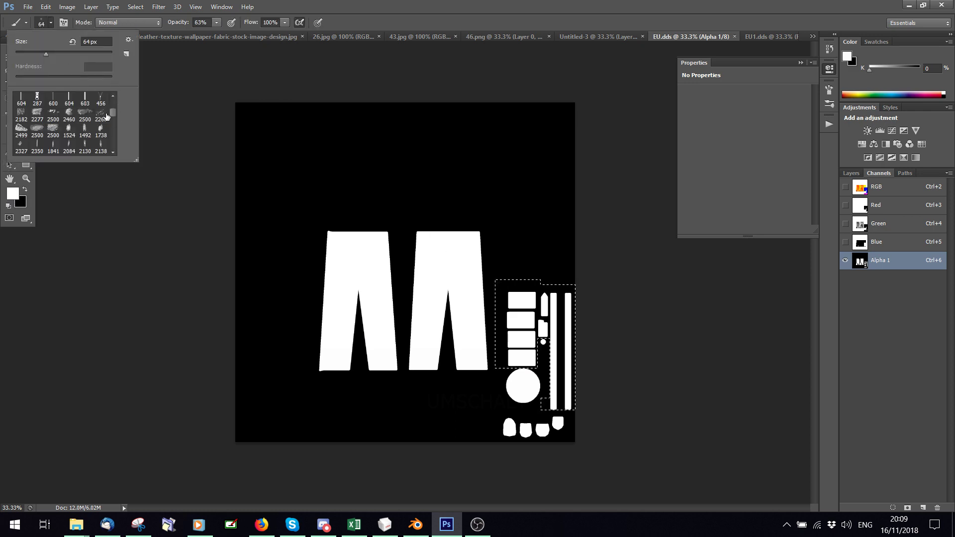
{"action": "left_click_drag", "start_coordinate": [113, 114], "coordinate": [115, 92]}
{"action": "left_click", "coordinate": [69, 148]}
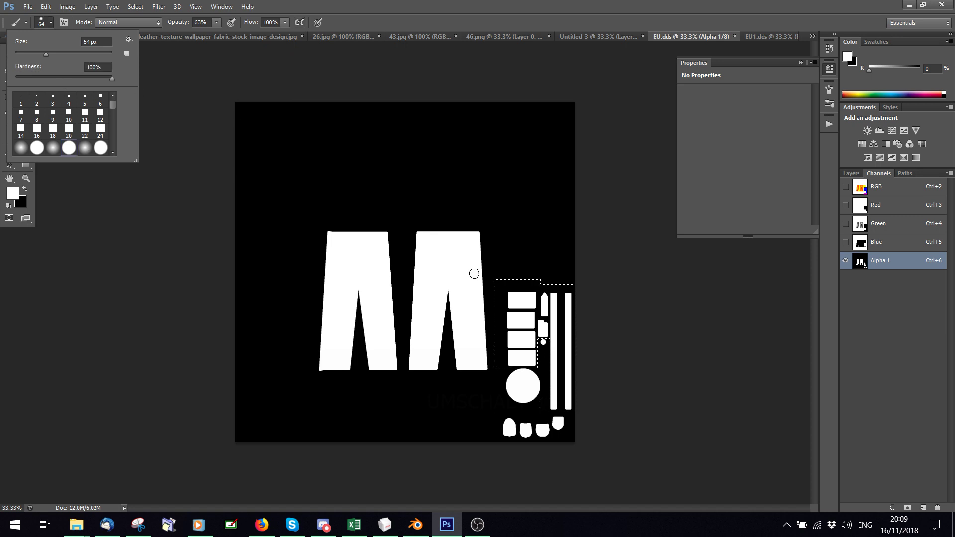
{"action": "left_click_drag", "start_coordinate": [46, 53], "coordinate": [76, 54]}
{"action": "left_click_drag", "start_coordinate": [500, 294], "coordinate": [551, 280]}
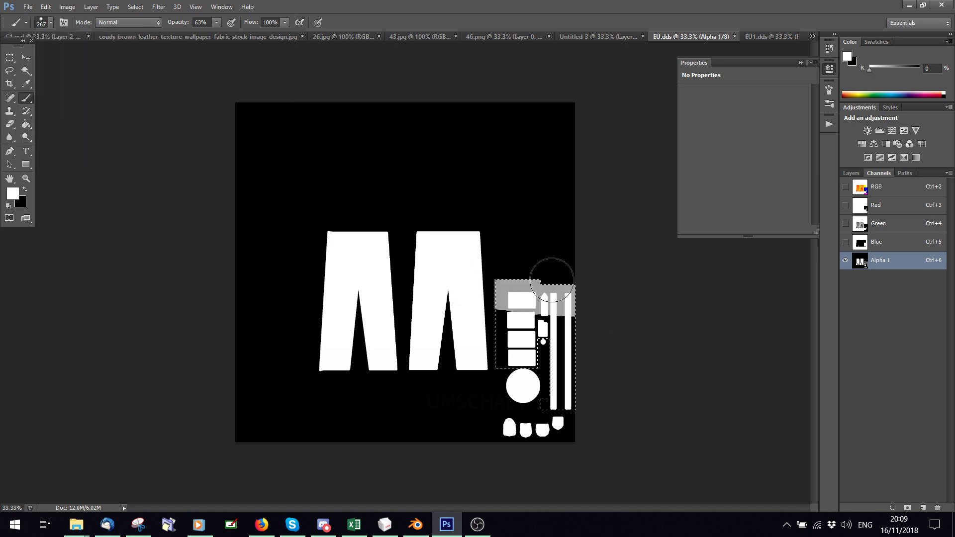
{"action": "left_click", "coordinate": [216, 23]}
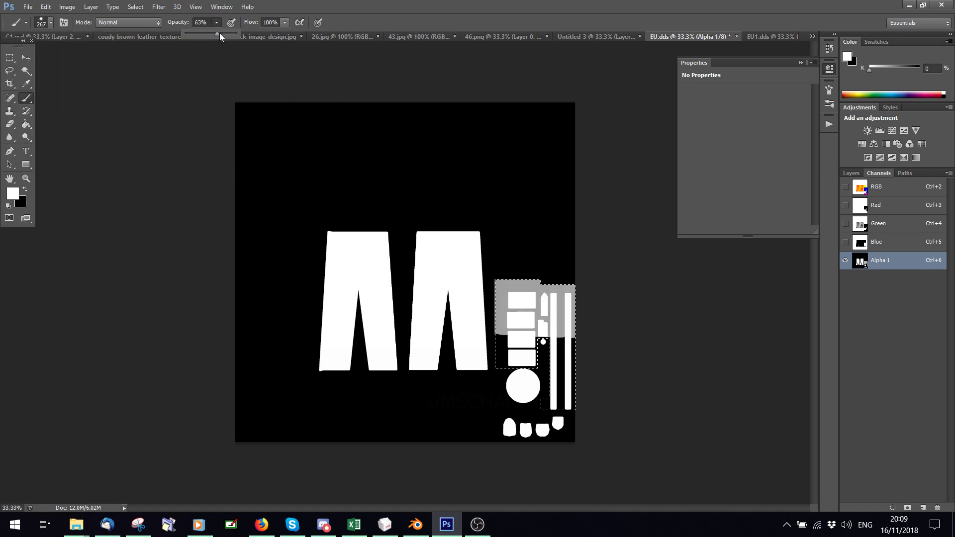
{"action": "left_click_drag", "start_coordinate": [220, 36], "coordinate": [237, 34]}
{"action": "mouse_move", "coordinate": [500, 288]}
{"action": "left_mouse_down"}
{"action": "mouse_move", "coordinate": [674, 307]}
{"action": "mouse_move", "coordinate": [534, 342]}
{"action": "mouse_move", "coordinate": [425, 392]}
{"action": "left_mouse_up"}
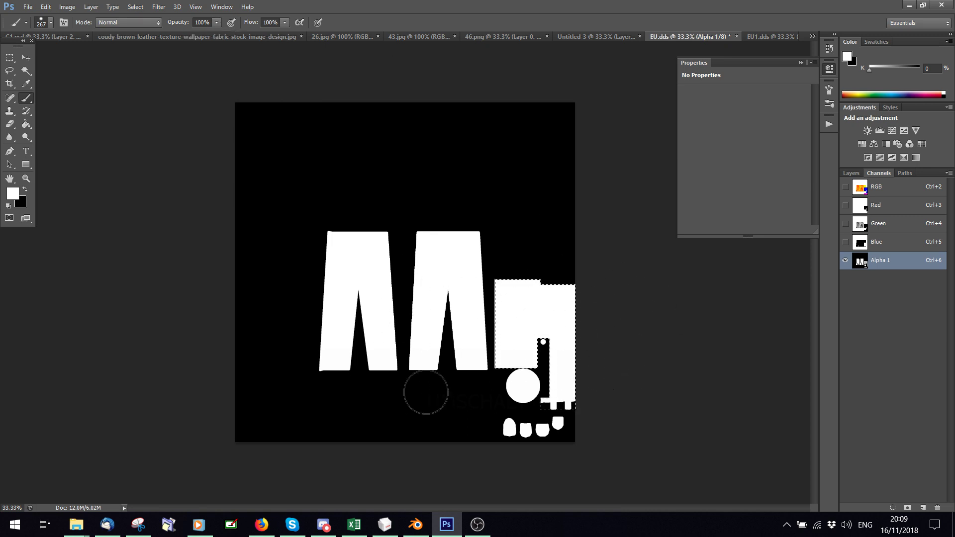
Step: Invert the selection, paint everything outside the white area of Alpha 1 black, and deselect
{"action": "left_click", "coordinate": [135, 7]}
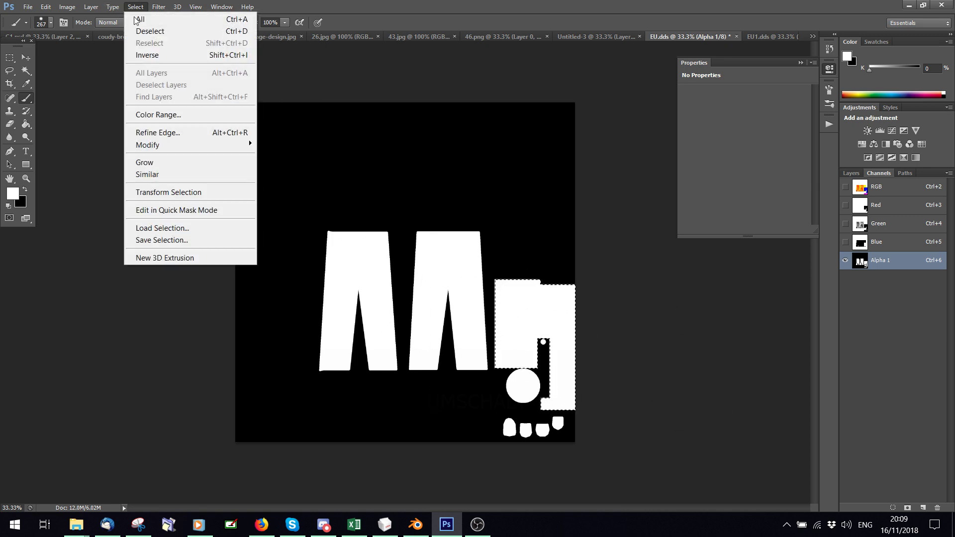
{"action": "left_click", "coordinate": [141, 56]}
{"action": "key", "text": "x"}
{"action": "mouse_move", "coordinate": [371, 210]}
{"action": "left_mouse_down"}
{"action": "mouse_move", "coordinate": [619, 235]}
{"action": "mouse_move", "coordinate": [482, 258]}
{"action": "mouse_move", "coordinate": [280, 265]}
{"action": "mouse_move", "coordinate": [257, 308]}
{"action": "mouse_move", "coordinate": [234, 324]}
{"action": "mouse_move", "coordinate": [359, 357]}
{"action": "mouse_move", "coordinate": [654, 382]}
{"action": "mouse_move", "coordinate": [636, 427]}
{"action": "left_mouse_up"}
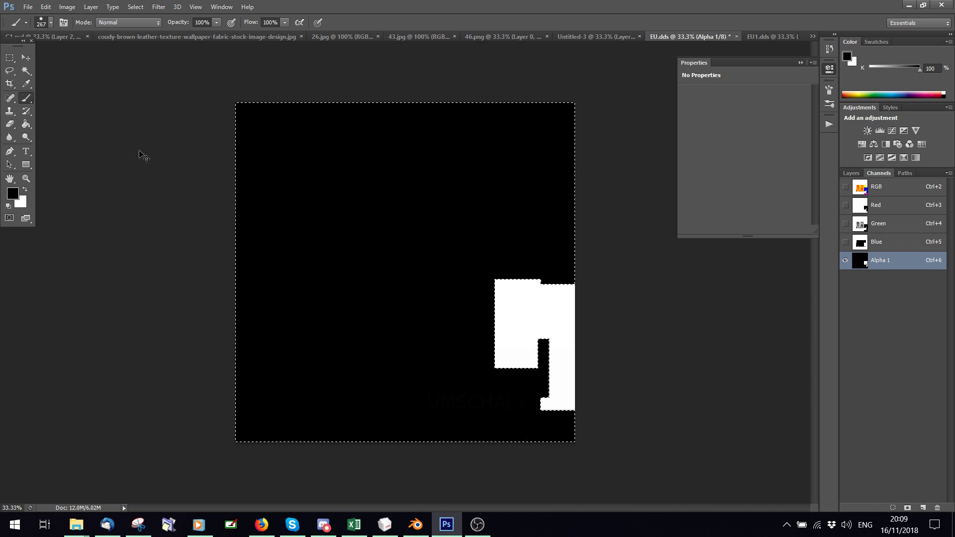
{"action": "key", "text": "ctrl+d"}
Step: Save the edited EU.dds, and close both EU.dds and EU1.dds
{"action": "left_click", "coordinate": [27, 6]}
{"action": "left_click", "coordinate": [164, 145]}
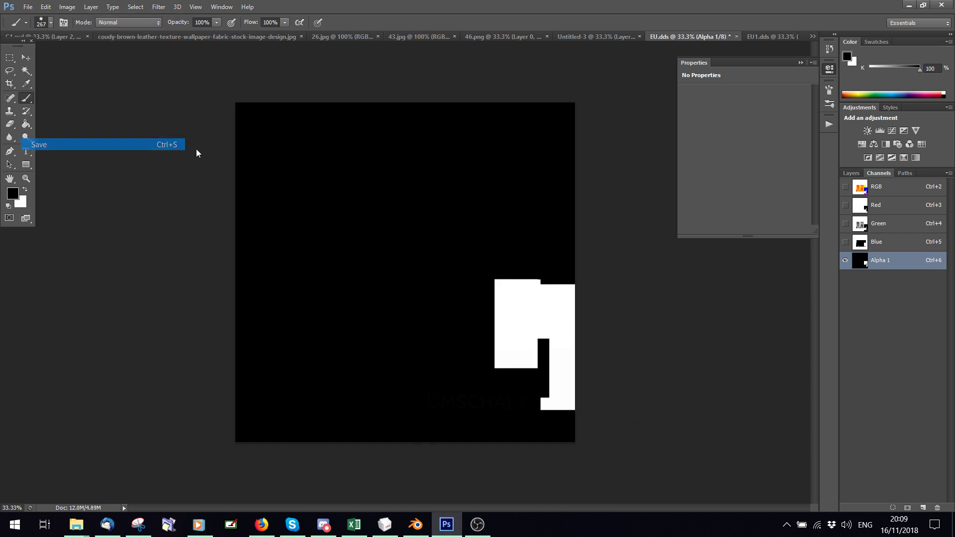
{"action": "left_click", "coordinate": [544, 121]}
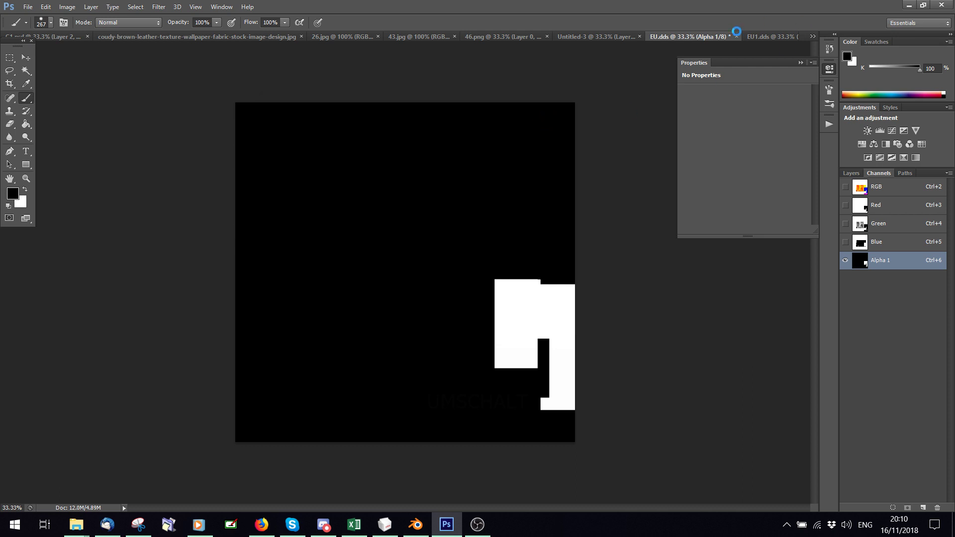
{"action": "left_click", "coordinate": [725, 37]}
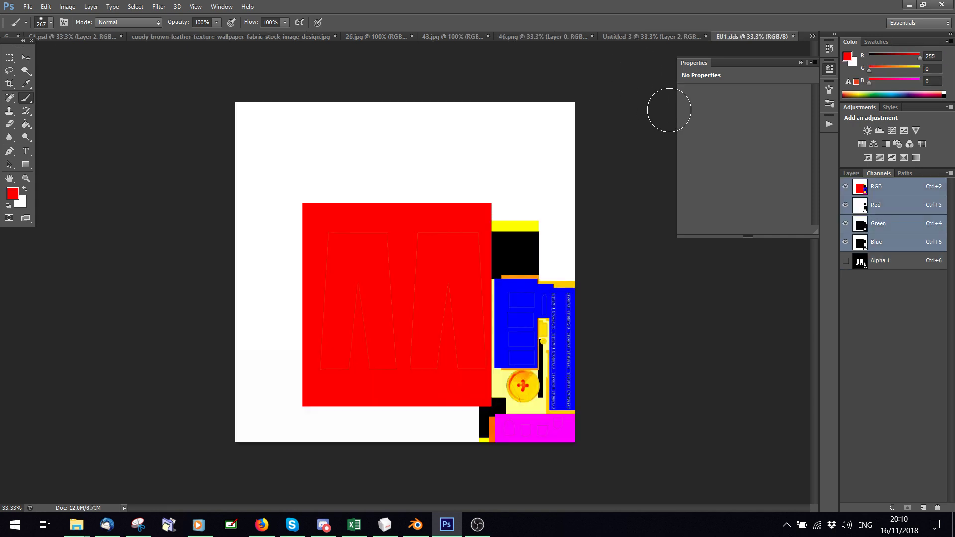
{"action": "left_click", "coordinate": [793, 36]}
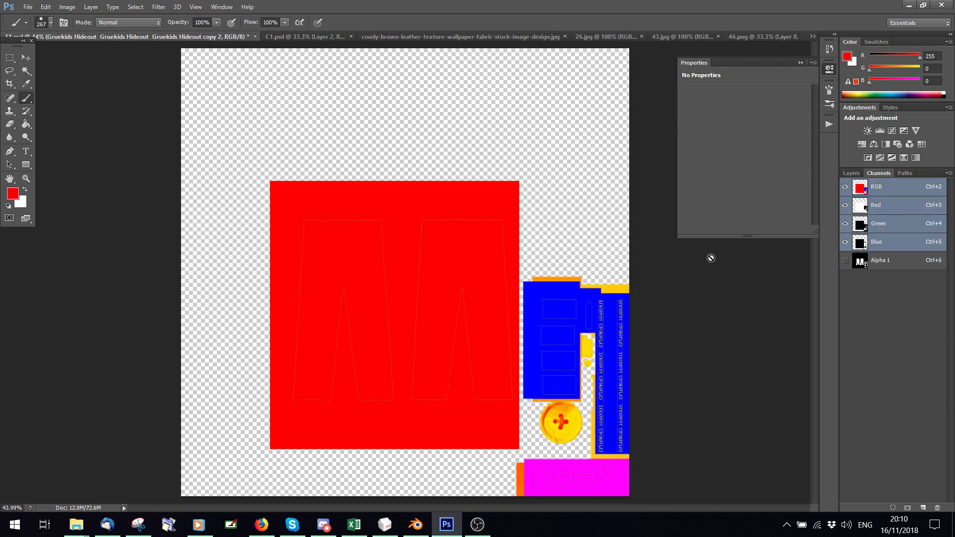
Step: On Layer 18 of the Mask group, select the blue area with the Magic Wand, fill it with yellow ffff00, and deselect
{"action": "left_click", "coordinate": [851, 173]}
{"action": "scroll", "coordinate": [919, 367], "scroll_direction": "down", "scroll_amount": 5}
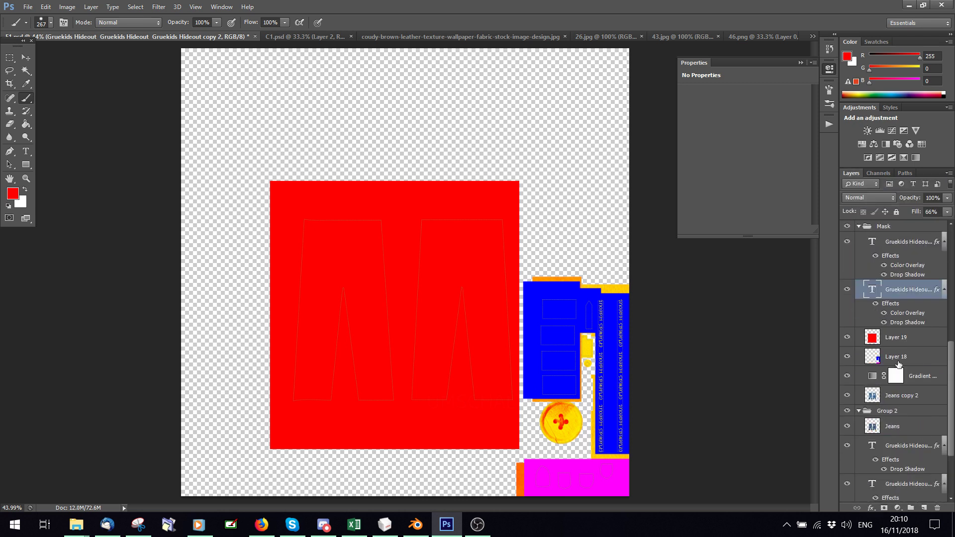
{"action": "left_click", "coordinate": [905, 354]}
{"action": "left_click", "coordinate": [27, 71]}
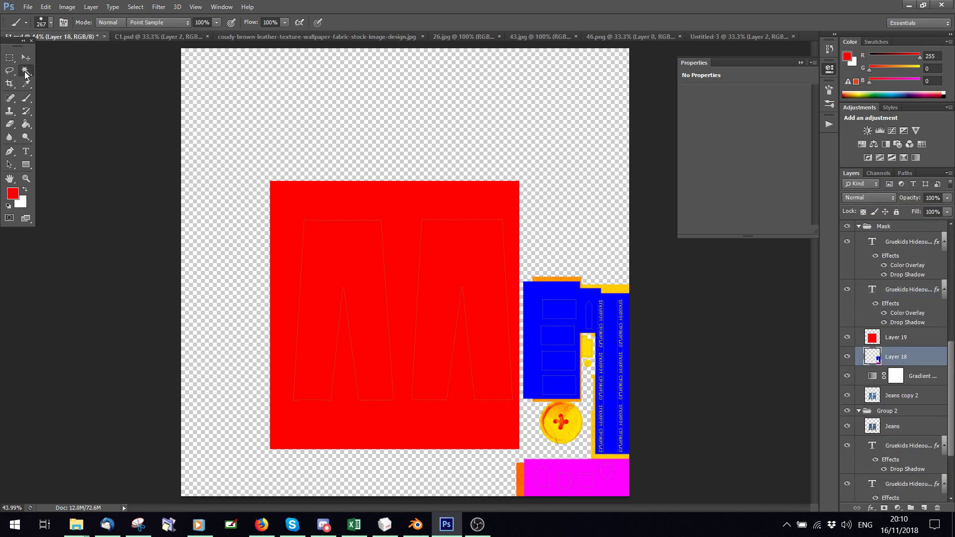
{"action": "left_click", "coordinate": [553, 328]}
{"action": "left_click", "coordinate": [13, 193]}
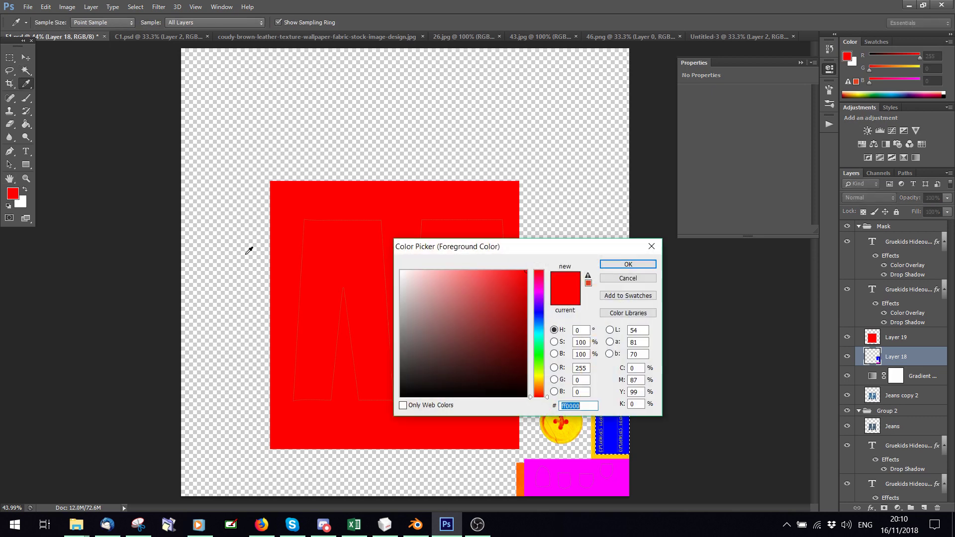
{"action": "type", "text": "ffff00"}
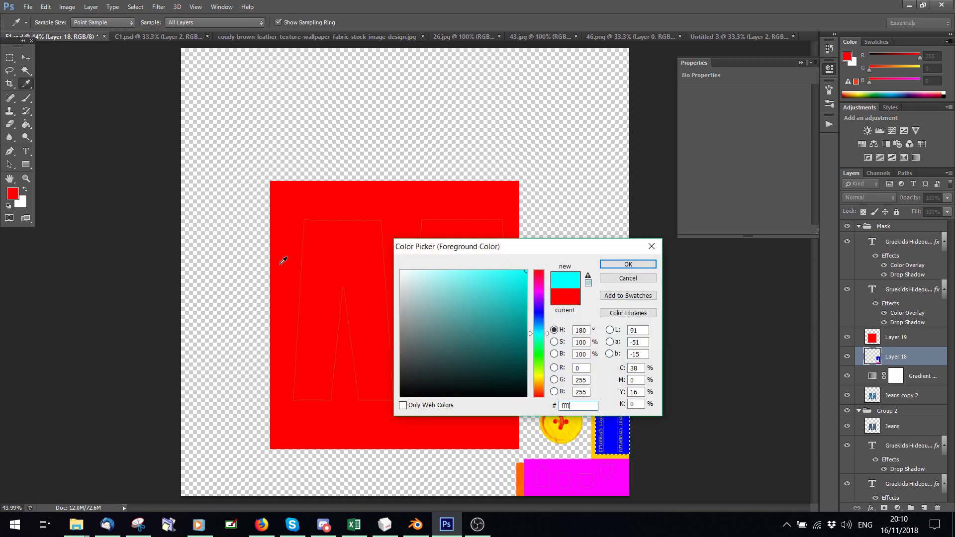
{"action": "left_click", "coordinate": [601, 265]}
{"action": "key", "text": "g"}
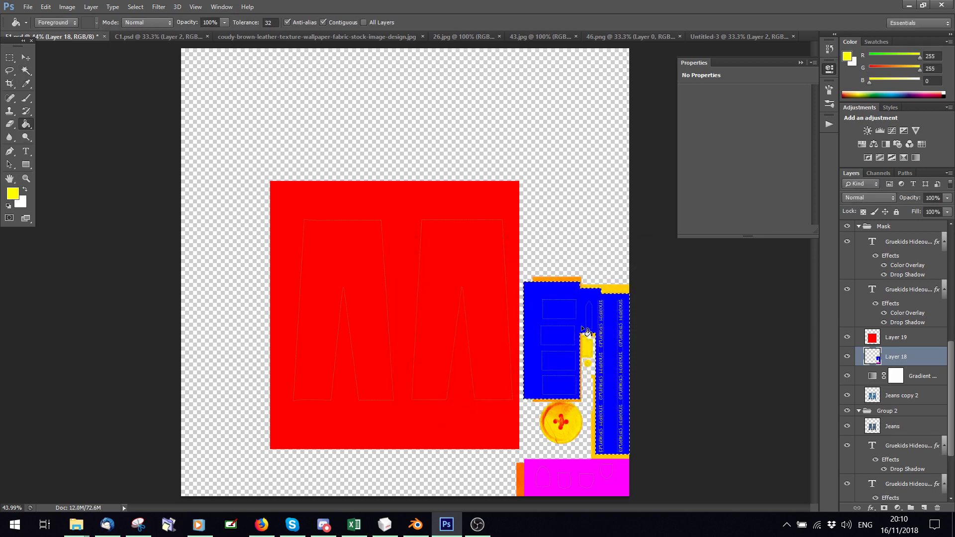
{"action": "left_click", "coordinate": [578, 331]}
{"action": "key", "text": "ctrl+d"}
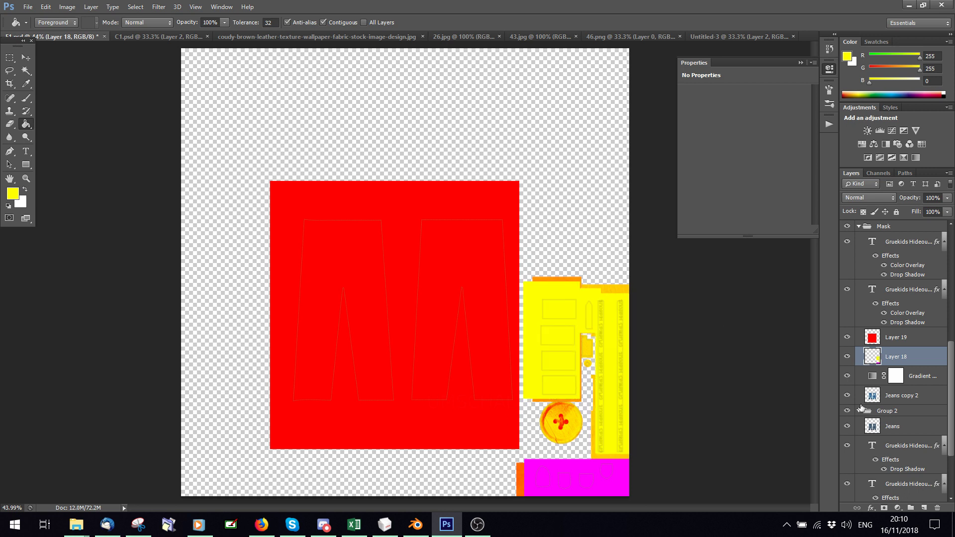
Step: Hide the gradient adjustment layer, Jeans copy 2 and Group 2
{"action": "scroll", "coordinate": [925, 381], "scroll_direction": "up", "scroll_amount": 4}
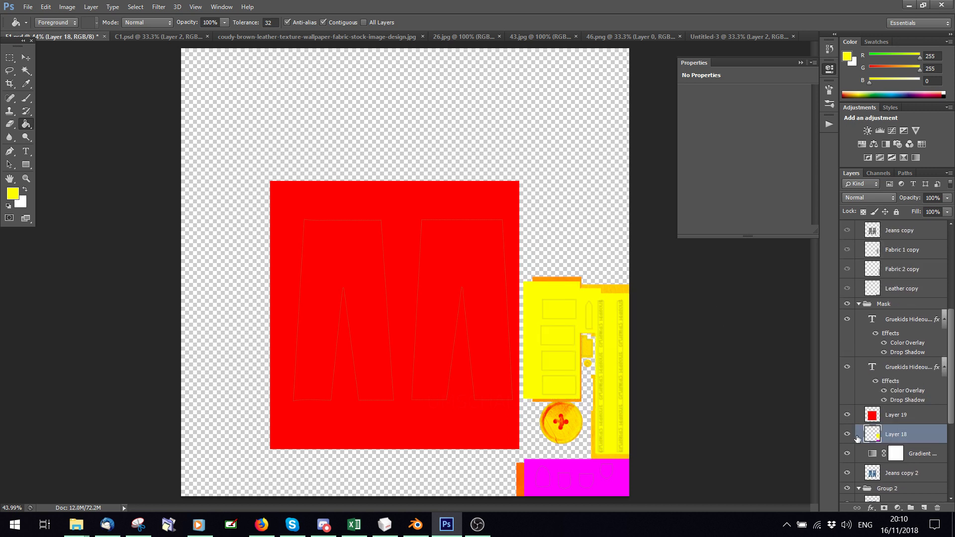
{"action": "left_click_drag", "start_coordinate": [847, 454], "coordinate": [847, 473]}
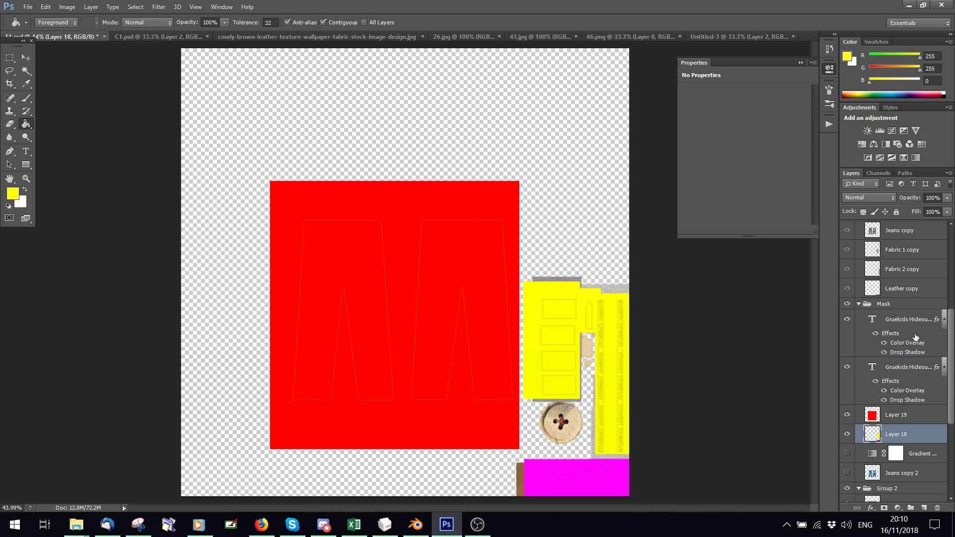
{"action": "scroll", "coordinate": [887, 336], "scroll_direction": "down", "scroll_amount": 5}
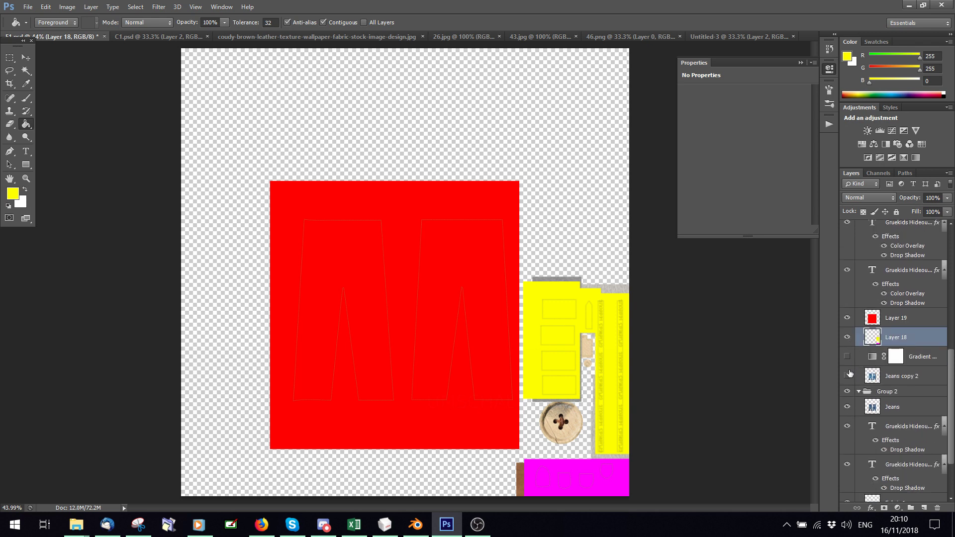
{"action": "left_click", "coordinate": [848, 391]}
Step: Set the Color Overlay of the upper Gruekids Hideout text layer in the Mask group to white ffffff
{"action": "scroll", "coordinate": [894, 402], "scroll_direction": "up", "scroll_amount": 7}
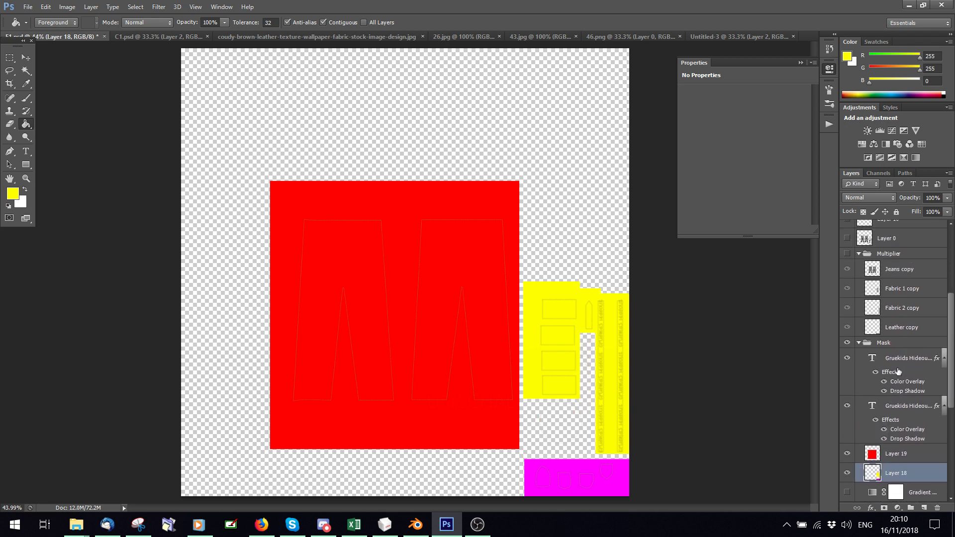
{"action": "double_click", "coordinate": [903, 382]}
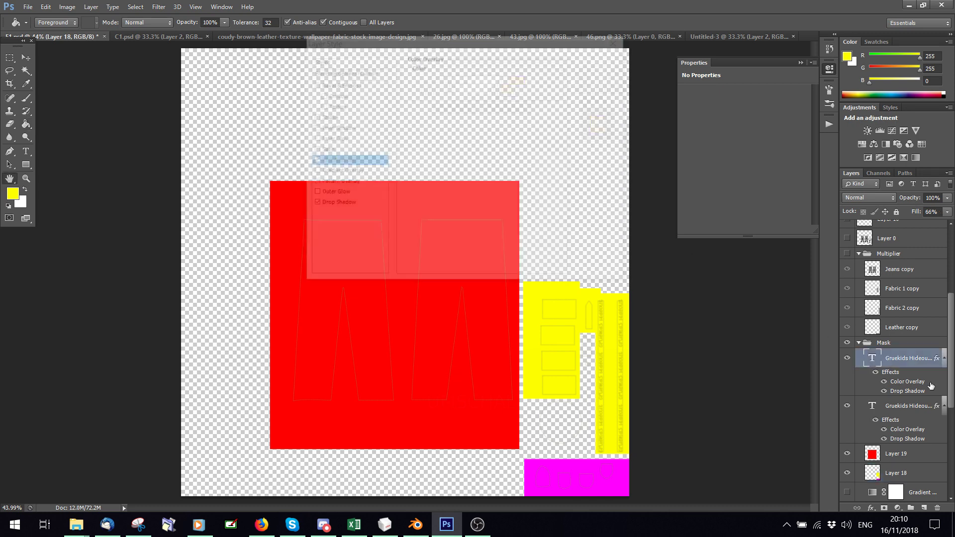
{"action": "left_click", "coordinate": [516, 80]}
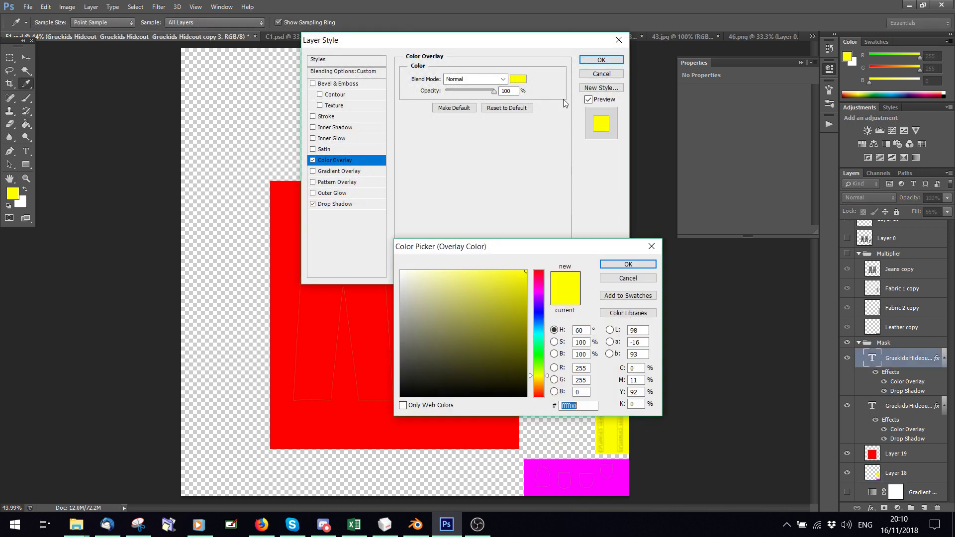
{"action": "left_click", "coordinate": [438, 281]}
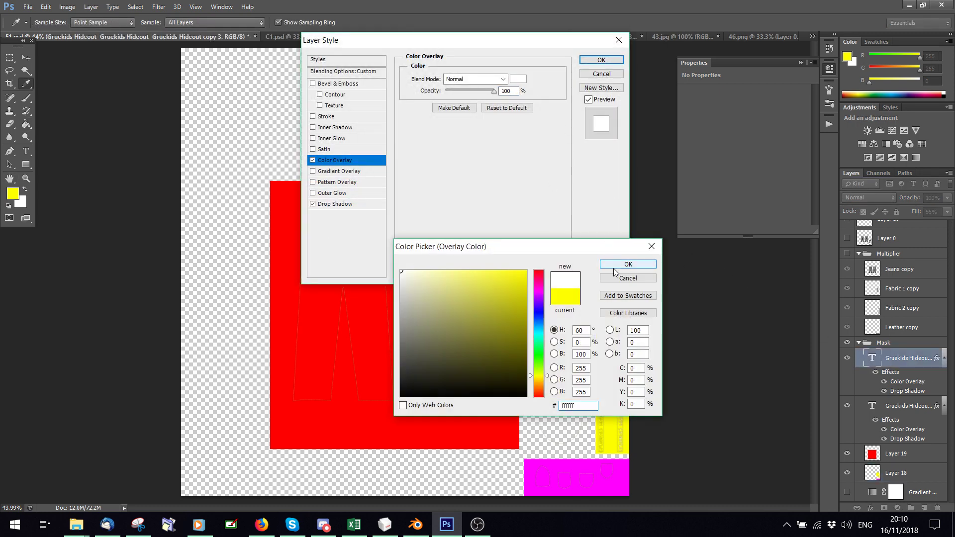
{"action": "left_click", "coordinate": [628, 264]}
{"action": "left_click", "coordinate": [595, 59]}
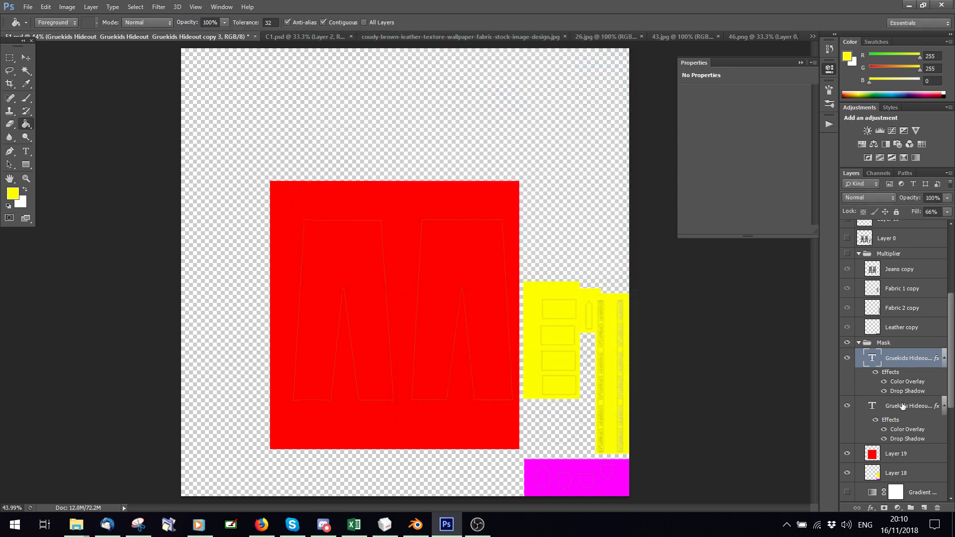
Step: Change the second Gruekids Hideout text layer's Color Overlay in the Mask group to white as well
{"action": "double_click", "coordinate": [905, 430]}
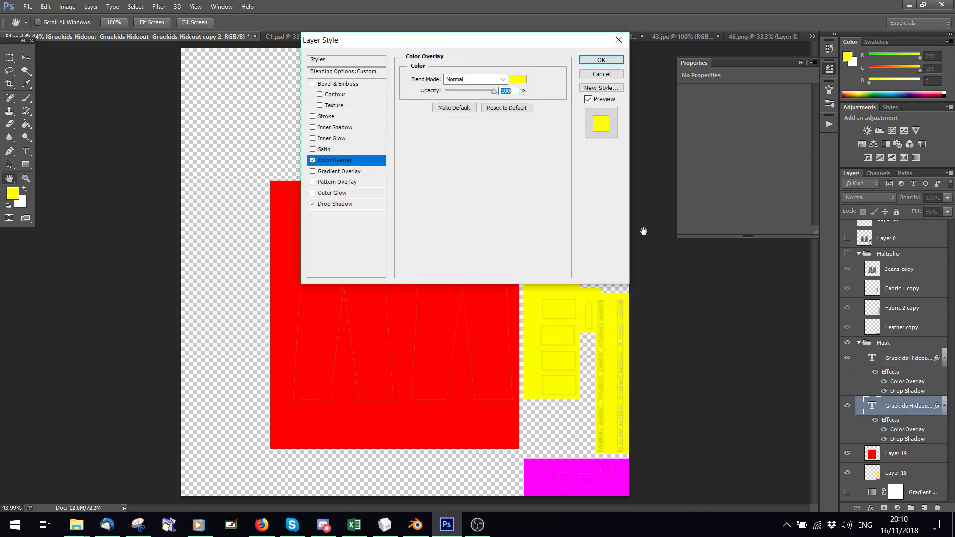
{"action": "left_click", "coordinate": [513, 79]}
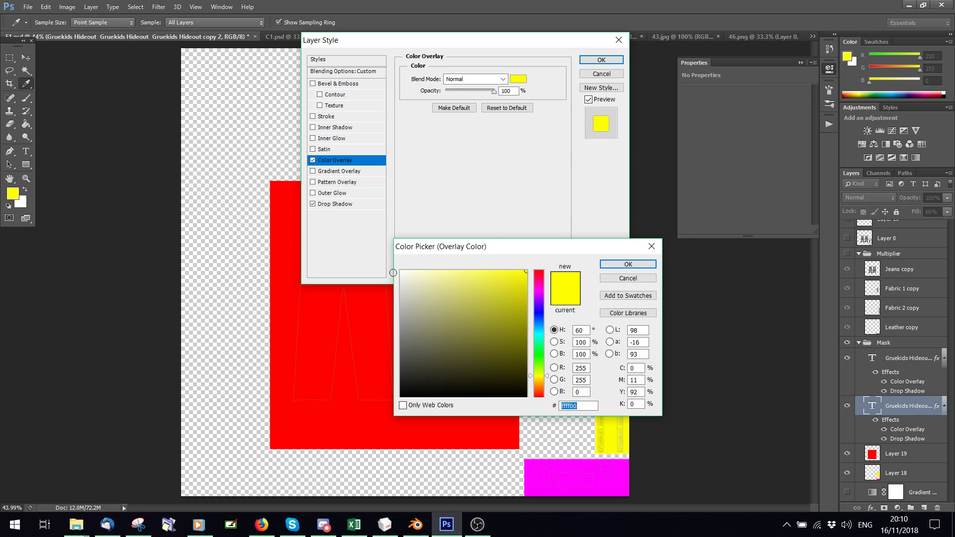
{"action": "left_click", "coordinate": [393, 273]}
{"action": "left_click", "coordinate": [627, 264]}
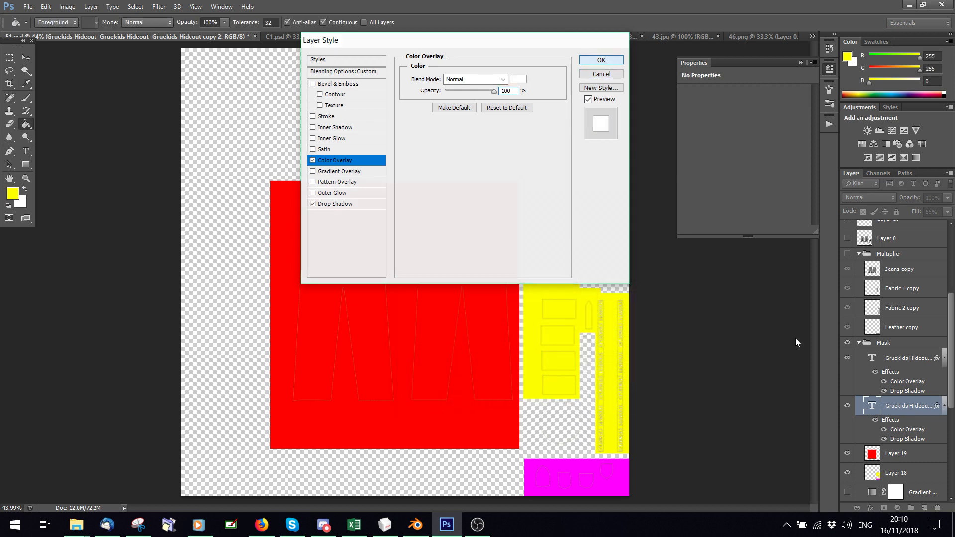
{"action": "key", "text": "Return"}
Step: Edit the Color Overlay colour of the stitching on Layer 13 and apply the layer style
{"action": "scroll", "coordinate": [909, 407], "scroll_direction": "up", "scroll_amount": 5}
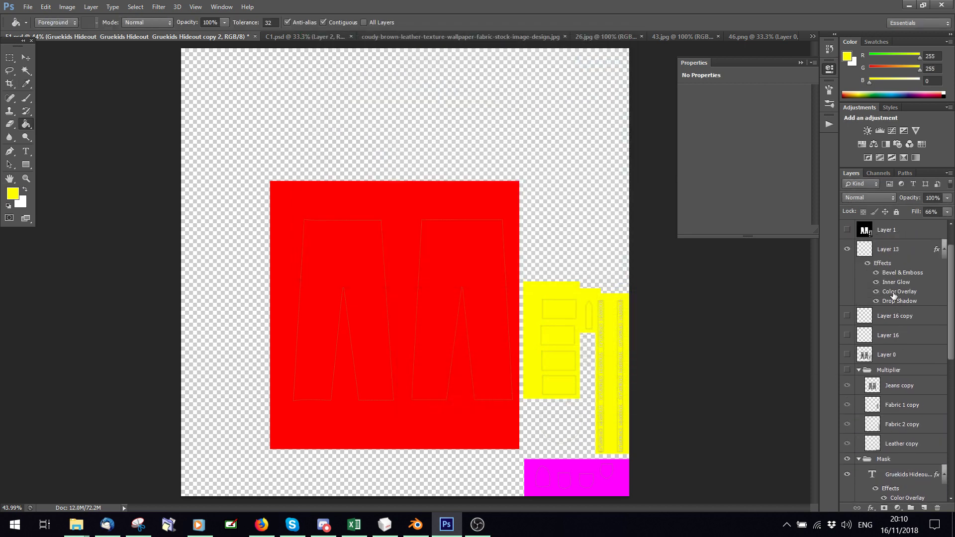
{"action": "double_click", "coordinate": [894, 295]}
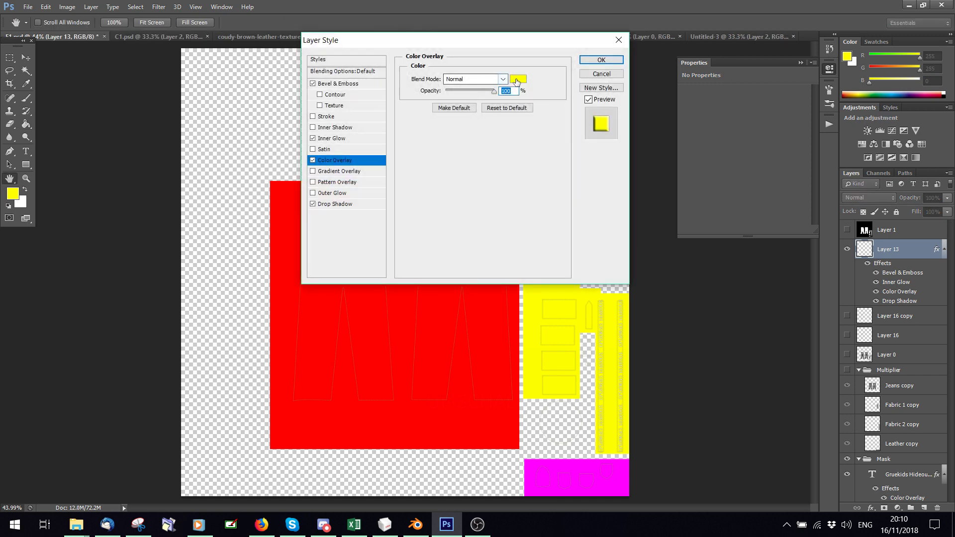
{"action": "left_click", "coordinate": [518, 80]}
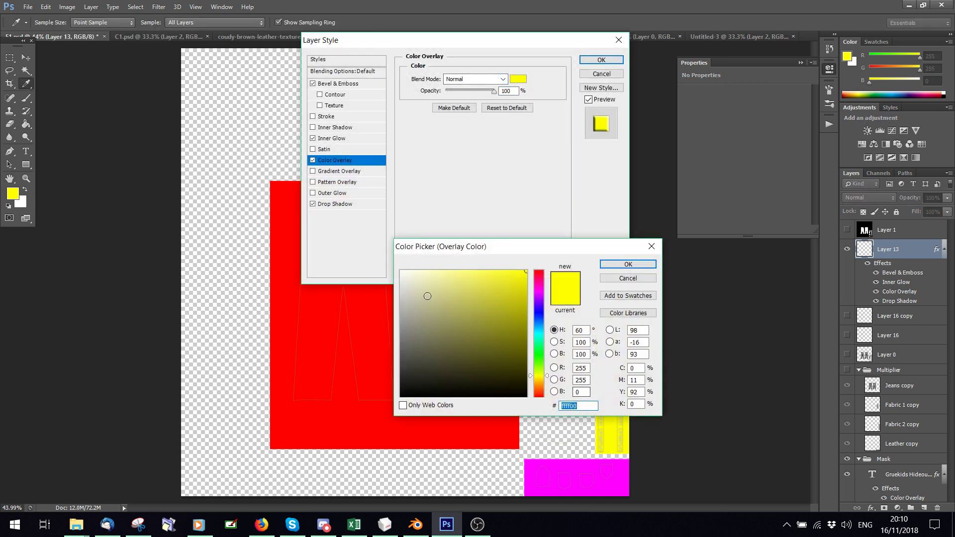
{"action": "left_click", "coordinate": [628, 265]}
{"action": "left_click", "coordinate": [602, 60]}
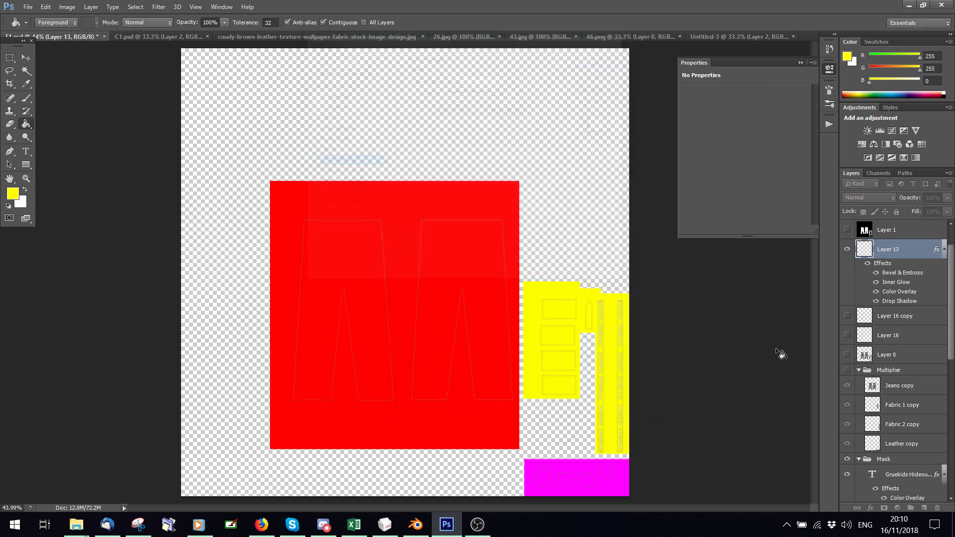
Step: Hide the Layer 13 stitching and both Gruekids Hideout text layers in the Mask group
{"action": "scroll", "coordinate": [884, 314], "scroll_direction": "down", "scroll_amount": 4}
{"action": "scroll", "coordinate": [884, 315], "scroll_direction": "up", "scroll_amount": 6}
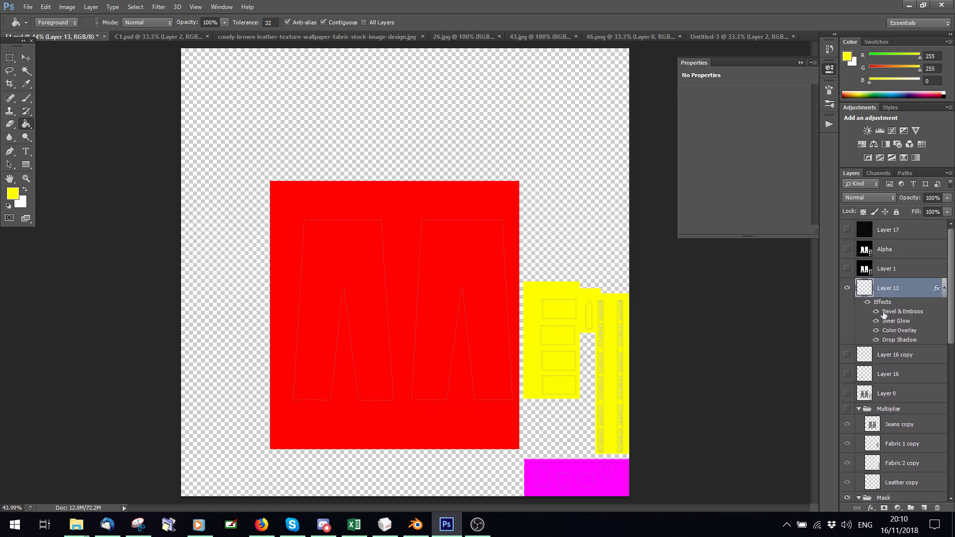
{"action": "left_click", "coordinate": [848, 288]}
{"action": "scroll", "coordinate": [874, 371], "scroll_direction": "down", "scroll_amount": 3}
{"action": "scroll", "coordinate": [860, 397], "scroll_direction": "down", "scroll_amount": 3}
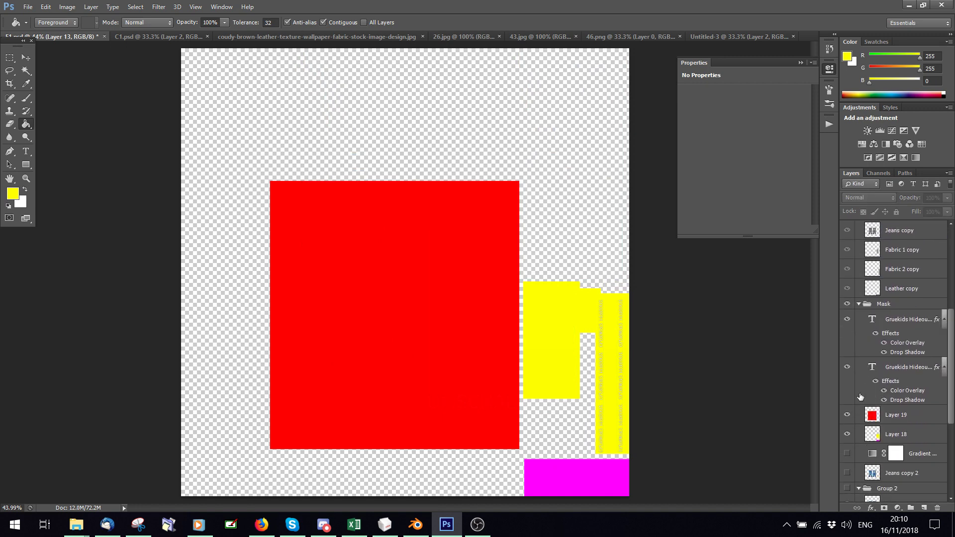
{"action": "left_click", "coordinate": [847, 319]}
{"action": "left_click", "coordinate": [847, 367]}
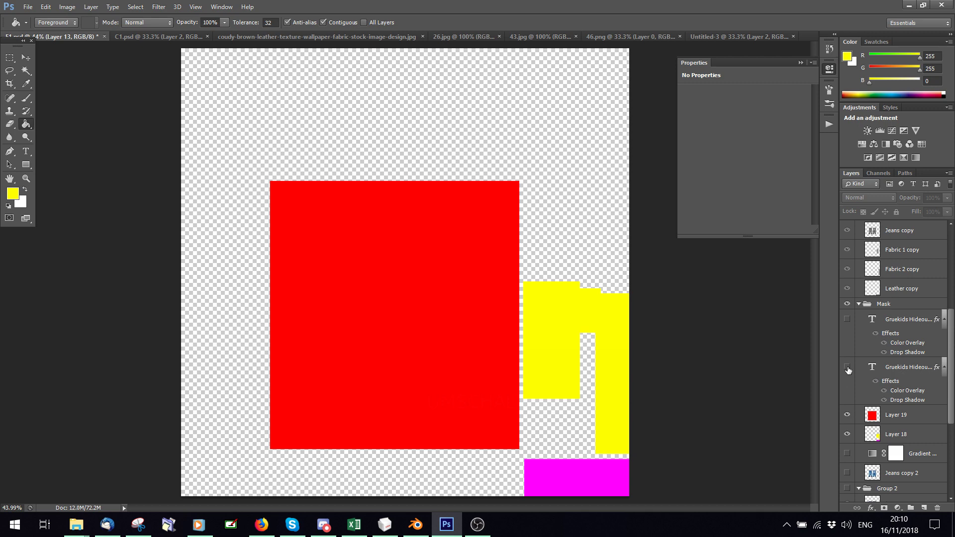
Step: Save the flat-colour mask as a D3D/DDS file over the existing EU1.dds in the Sweatpants folder
{"action": "left_click", "coordinate": [28, 7]}
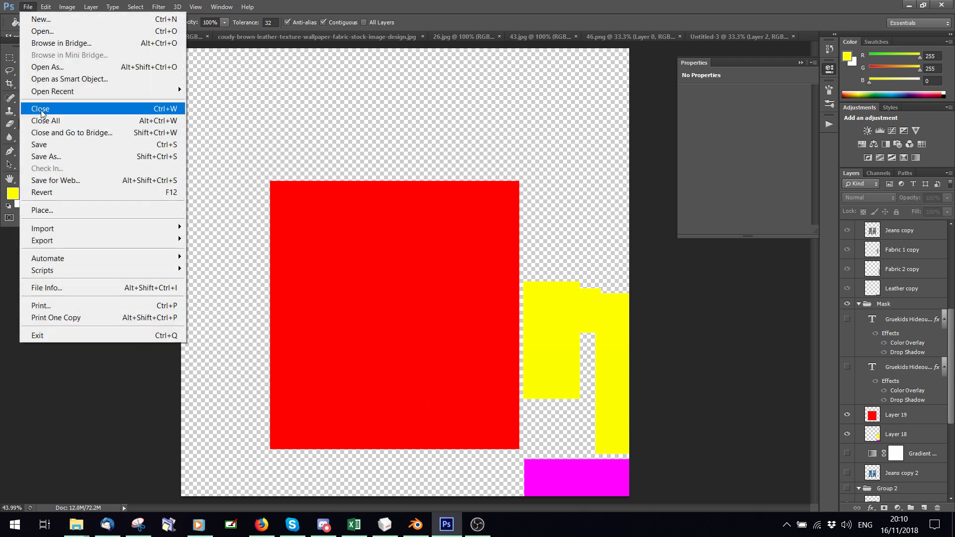
{"action": "left_click", "coordinate": [55, 152]}
{"action": "left_click", "coordinate": [395, 356]}
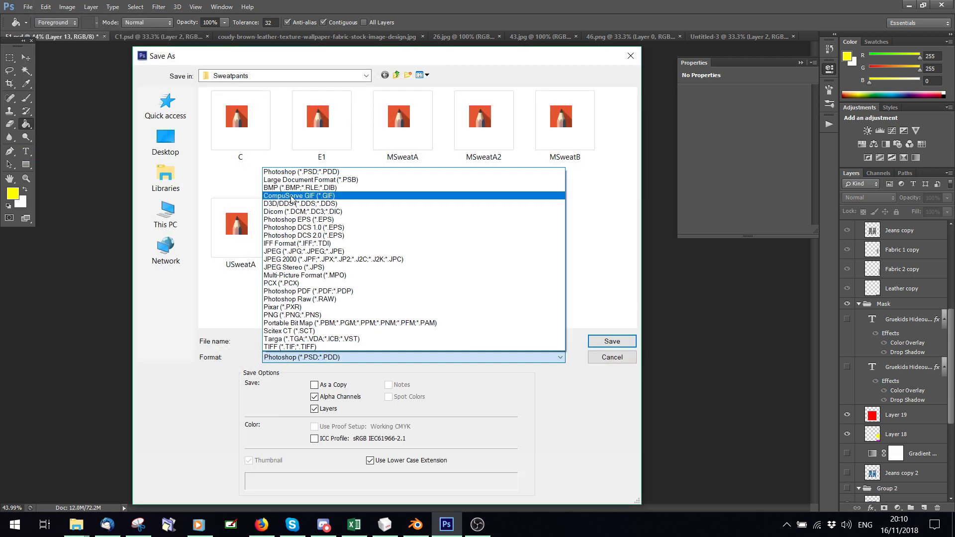
{"action": "left_click", "coordinate": [361, 202]}
{"action": "double_click", "coordinate": [406, 196]}
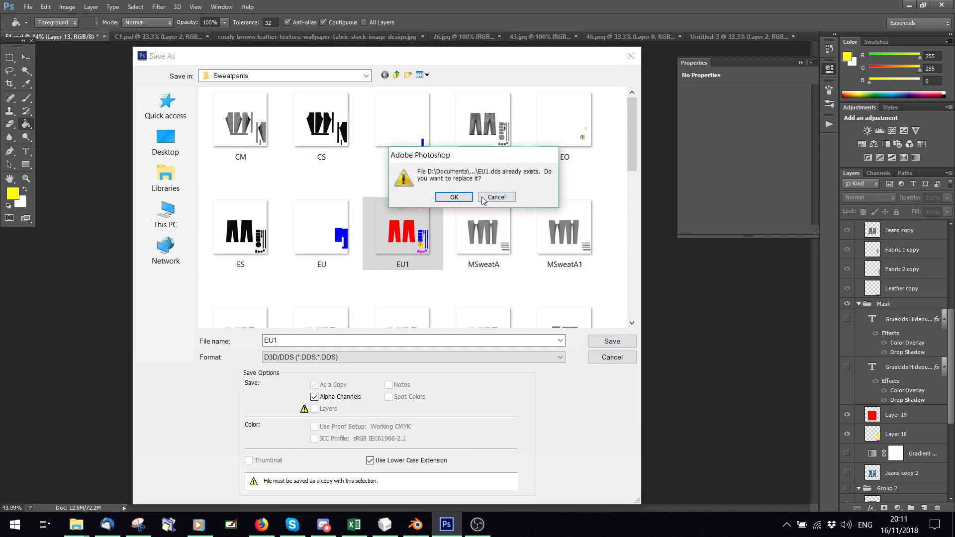
{"action": "left_click", "coordinate": [453, 199]}
{"action": "left_click", "coordinate": [557, 129]}
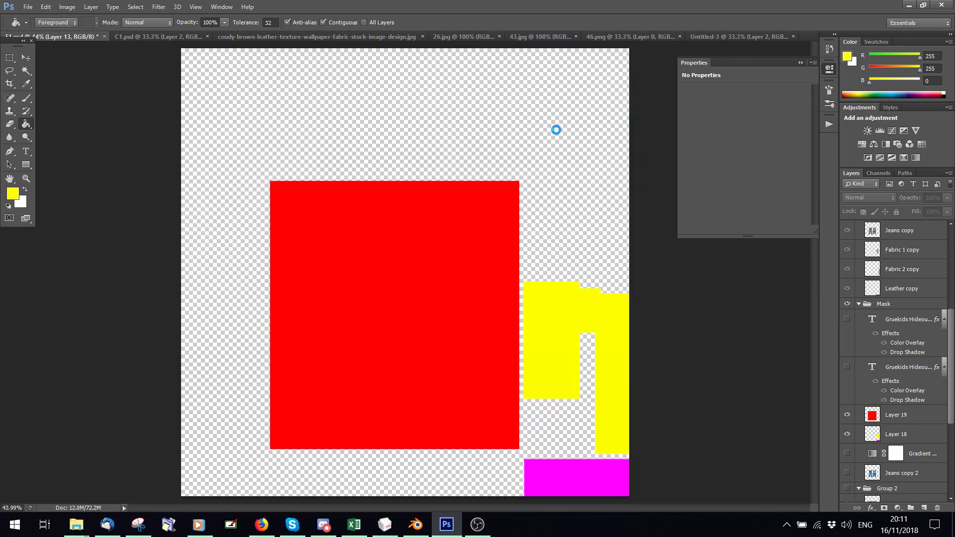
Step: Open EU1.dds from the Sweatpants folder, accepting the DDS import options
{"action": "left_click", "coordinate": [27, 8]}
{"action": "left_click", "coordinate": [50, 30]}
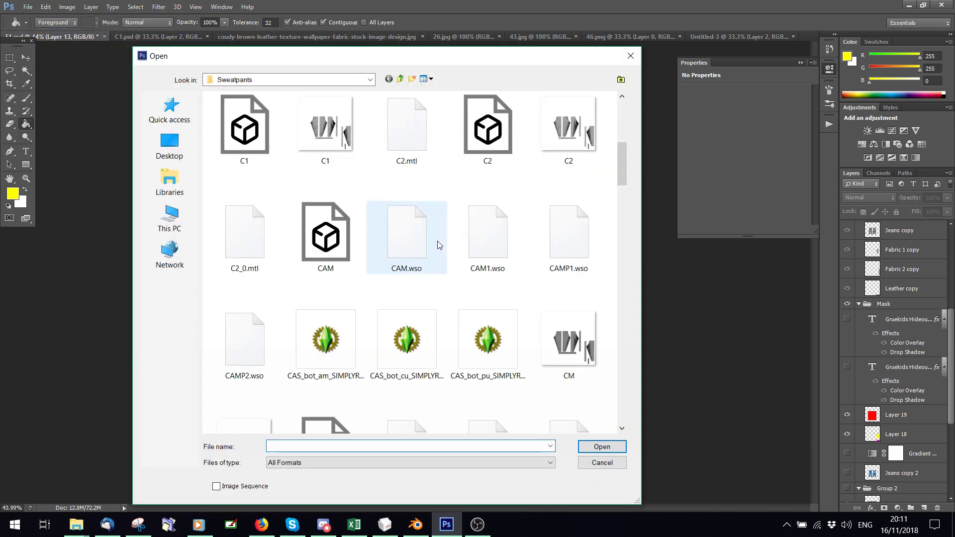
{"action": "scroll", "coordinate": [439, 244], "scroll_direction": "down", "scroll_amount": 5}
{"action": "scroll", "coordinate": [440, 245], "scroll_direction": "down", "scroll_amount": 1}
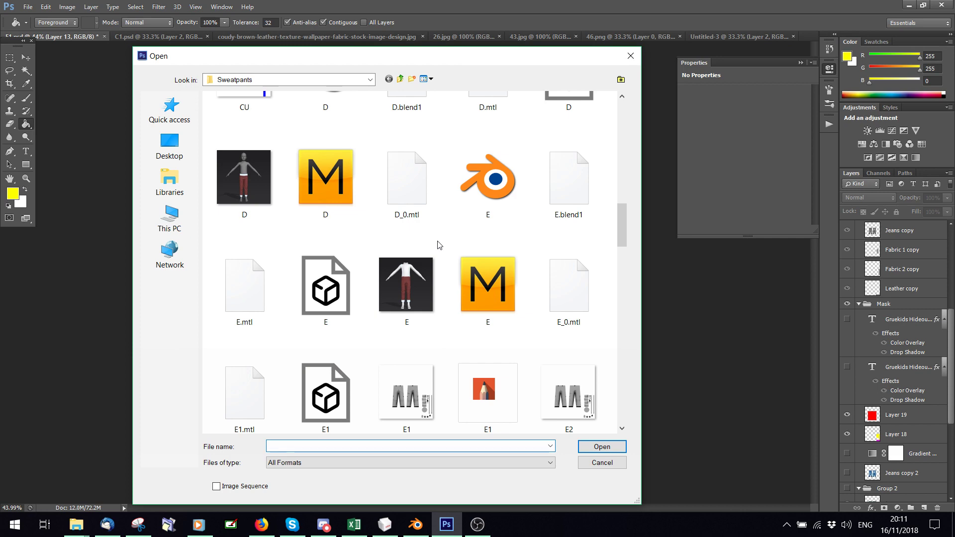
{"action": "scroll", "coordinate": [439, 245], "scroll_direction": "down", "scroll_amount": 3}
{"action": "double_click", "coordinate": [592, 333]}
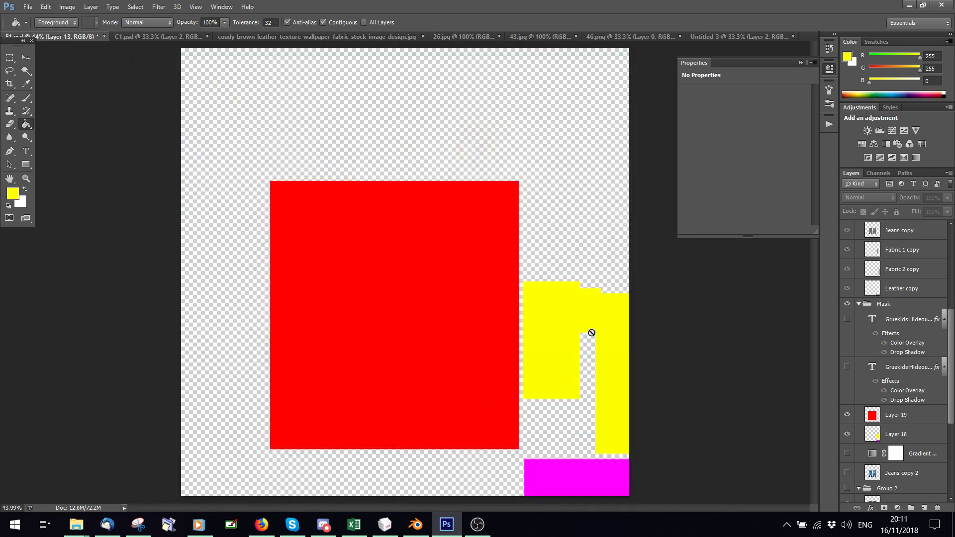
{"action": "left_click", "coordinate": [517, 253]}
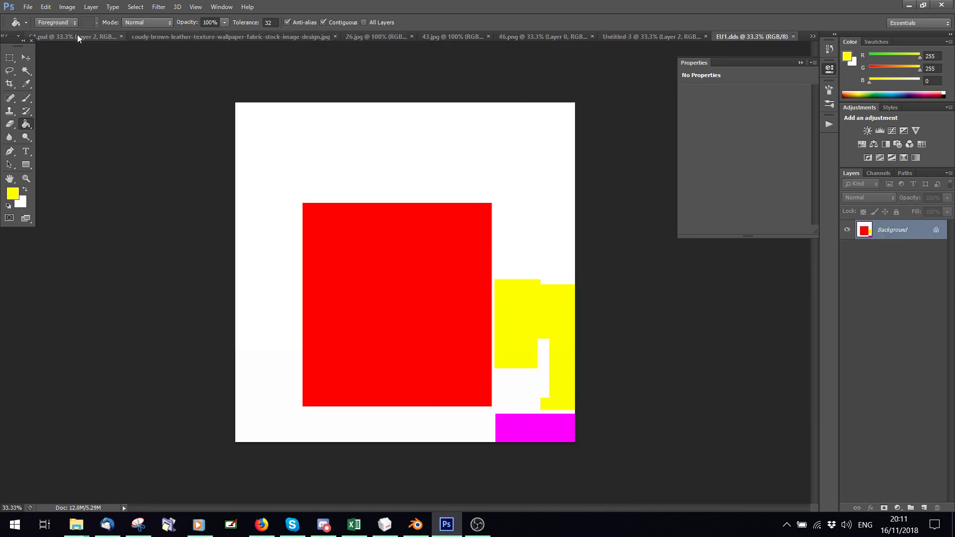
Step: Close the C1.psd document and return to E1.psd
{"action": "left_click", "coordinate": [61, 34]}
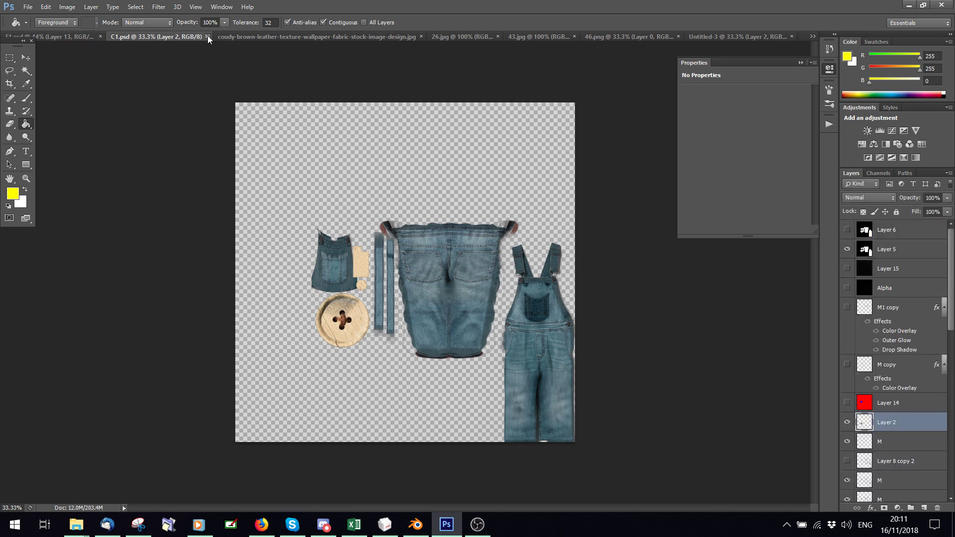
{"action": "left_click", "coordinate": [208, 36]}
{"action": "left_click", "coordinate": [63, 39]}
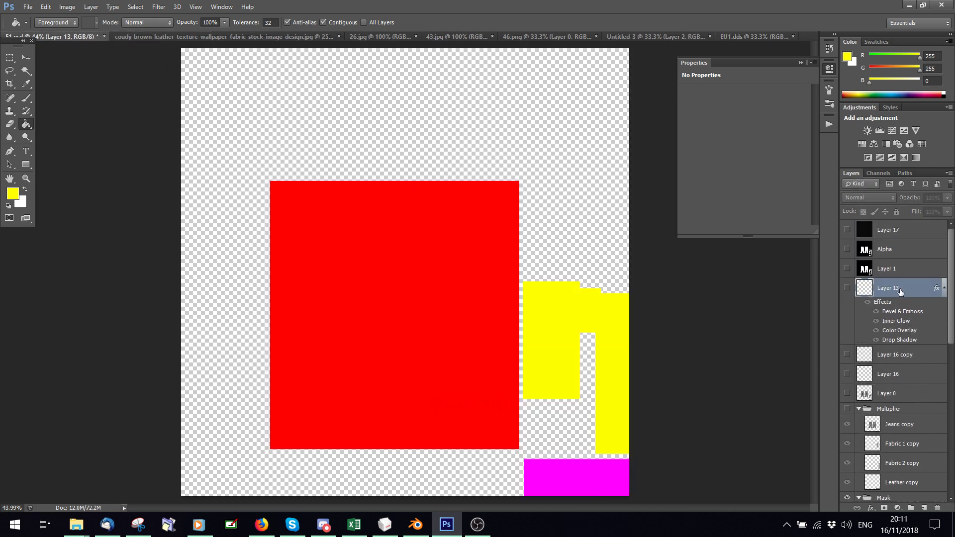
Step: Show Layer 13 and both Gruekids Hideout text layers of the Mask group again
{"action": "left_click", "coordinate": [848, 288]}
{"action": "scroll", "coordinate": [876, 349], "scroll_direction": "down", "scroll_amount": 3}
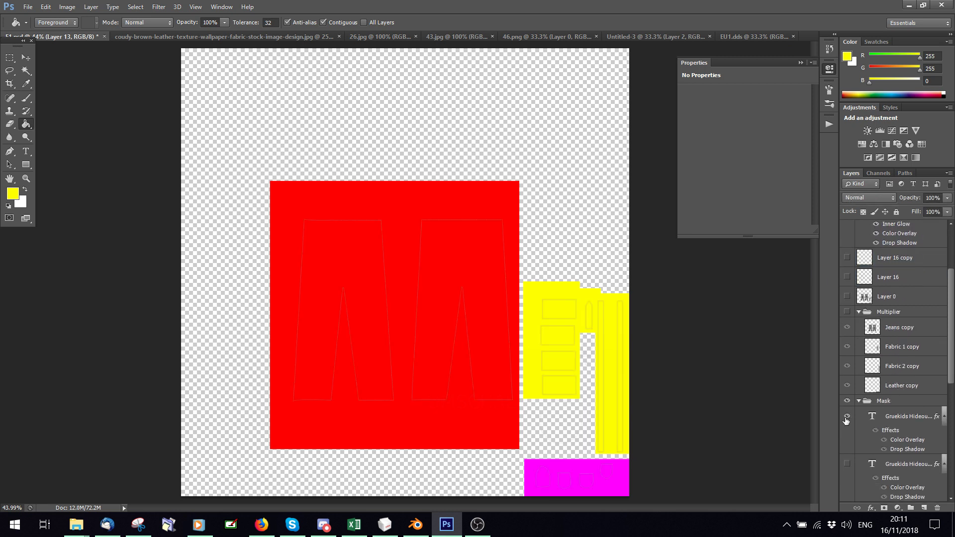
{"action": "left_click", "coordinate": [847, 463]}
Step: Duplicate Layer 13 and both Gruekids Hideout text layers of the Mask group into EU1.dds and switch to that document
{"action": "left_click", "coordinate": [900, 420]}
{"action": "left_click", "coordinate": [899, 467], "text": "shift"}
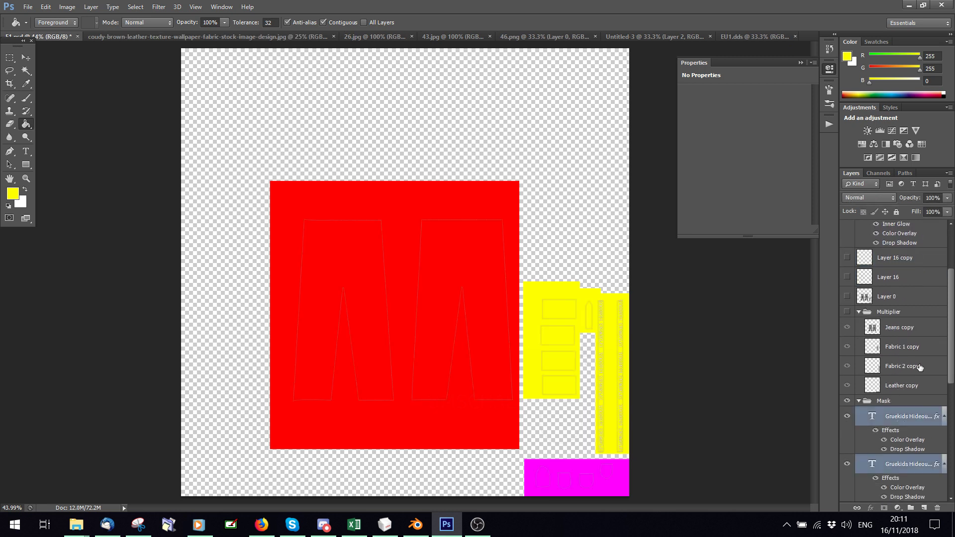
{"action": "scroll", "coordinate": [920, 367], "scroll_direction": "up", "scroll_amount": 3}
{"action": "left_click", "coordinate": [891, 269], "text": "ctrl"}
{"action": "right_click", "coordinate": [885, 271]}
{"action": "left_click", "coordinate": [768, 128]}
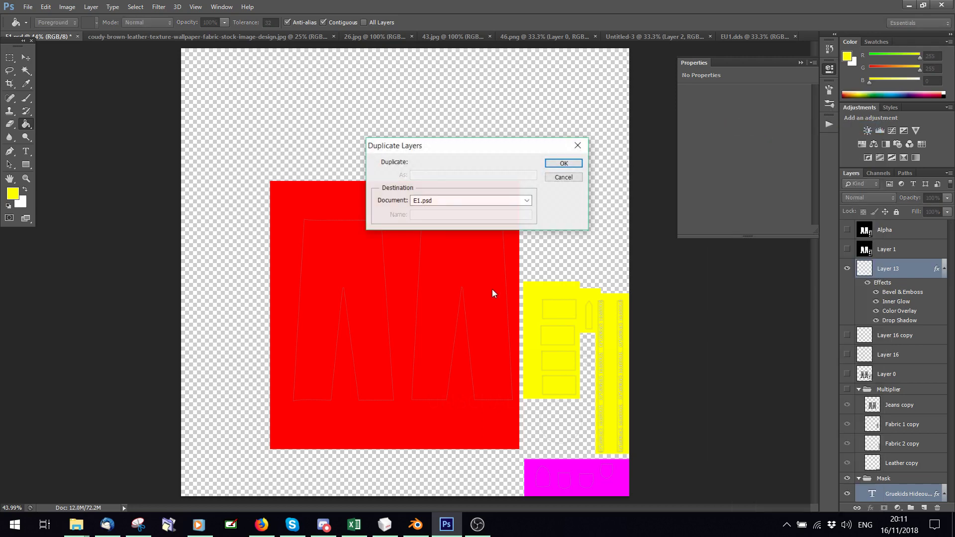
{"action": "left_click", "coordinate": [428, 201]}
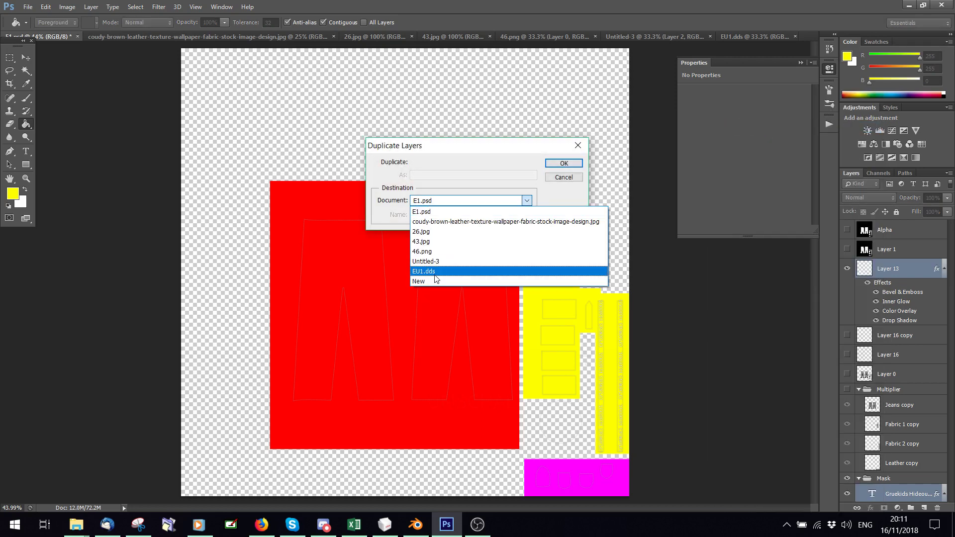
{"action": "left_click", "coordinate": [427, 271]}
{"action": "left_click", "coordinate": [564, 164]}
{"action": "left_click", "coordinate": [741, 36]}
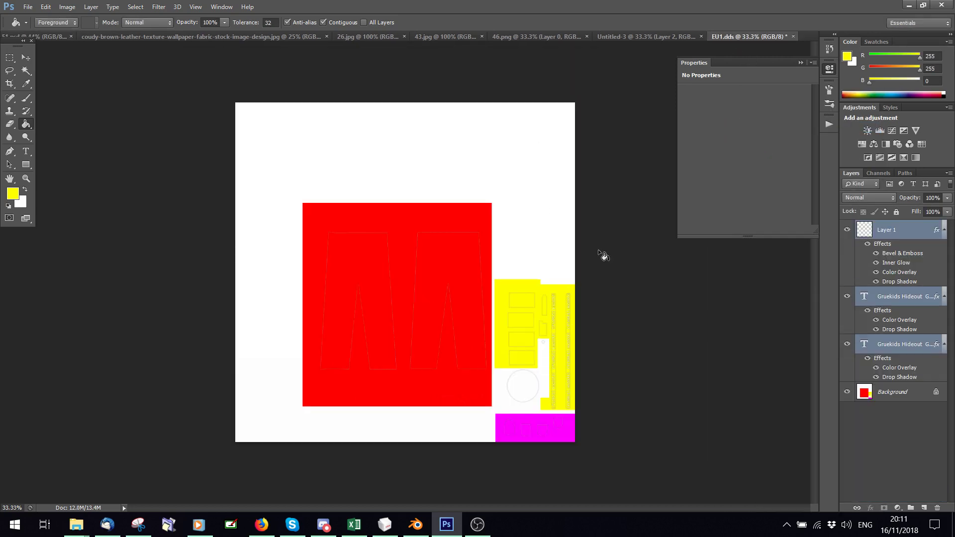
Step: Rasterize the two Gruekids Hideout text layers in EU1.dds and merge them with the stitching layer
{"action": "right_click", "coordinate": [901, 297]}
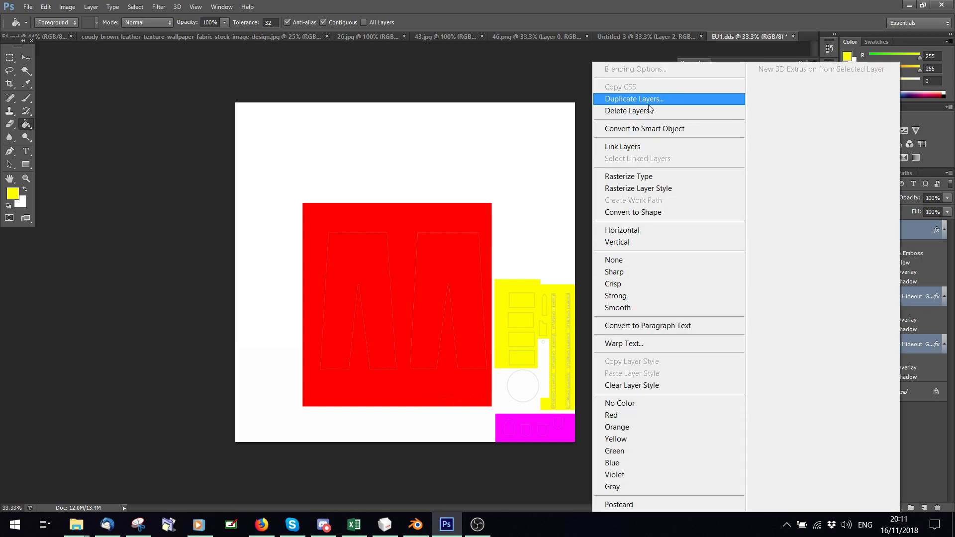
{"action": "left_click", "coordinate": [645, 177]}
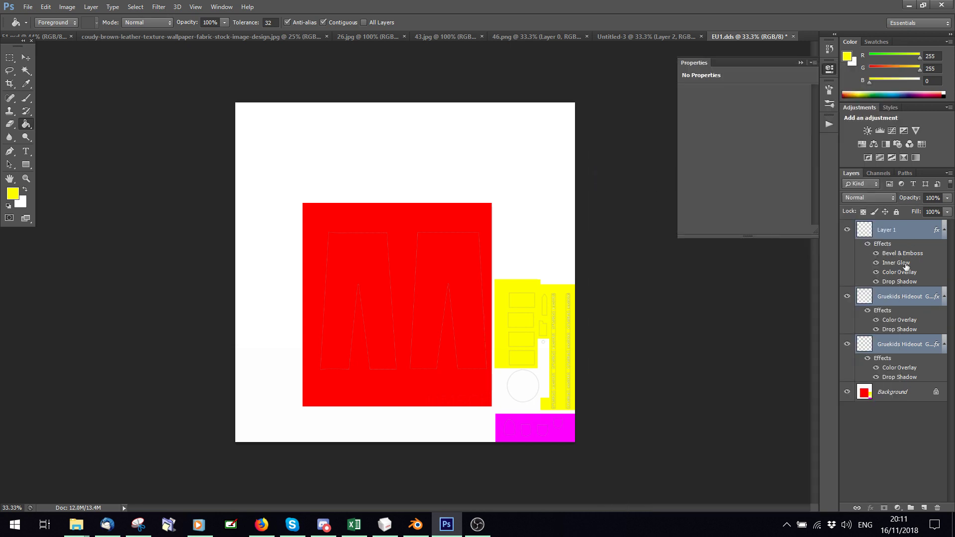
{"action": "right_click", "coordinate": [890, 234]}
{"action": "left_click", "coordinate": [754, 343]}
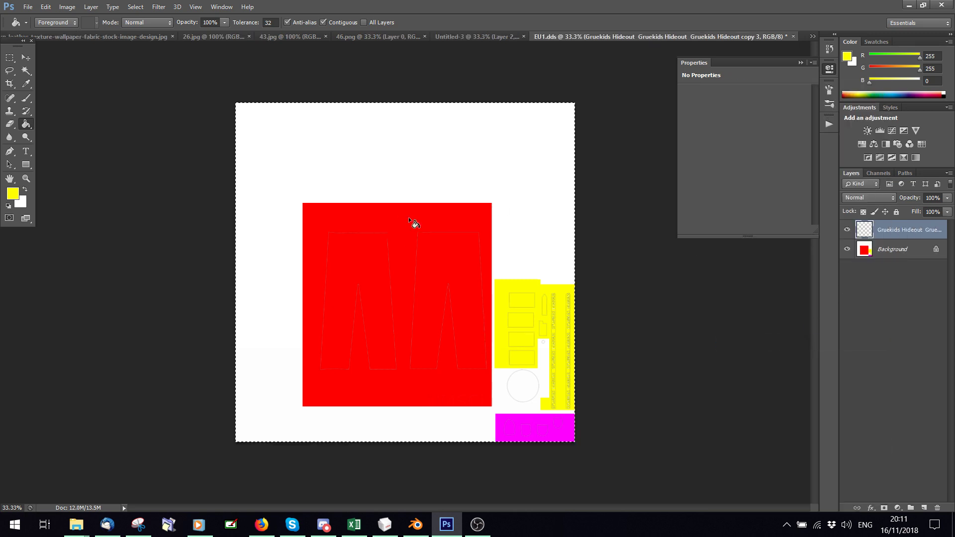
Step: Paint the whole Alpha 1 channel of EU1.dds black with the Brush tool
{"action": "left_click", "coordinate": [879, 174]}
{"action": "left_click", "coordinate": [877, 262]}
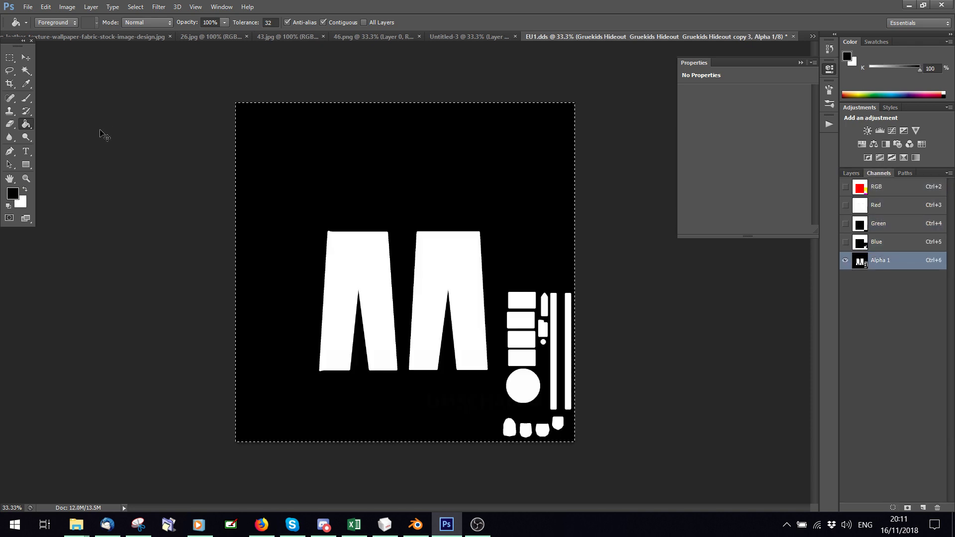
{"action": "left_click", "coordinate": [26, 98]}
{"action": "key", "text": "ctrl+d"}
{"action": "mouse_move", "coordinate": [309, 249]}
{"action": "left_mouse_down"}
{"action": "mouse_move", "coordinate": [183, 253]}
{"action": "mouse_move", "coordinate": [565, 320]}
{"action": "mouse_move", "coordinate": [641, 392]}
{"action": "mouse_move", "coordinate": [528, 428]}
{"action": "left_mouse_up"}
{"action": "right_click", "coordinate": [628, 334]}
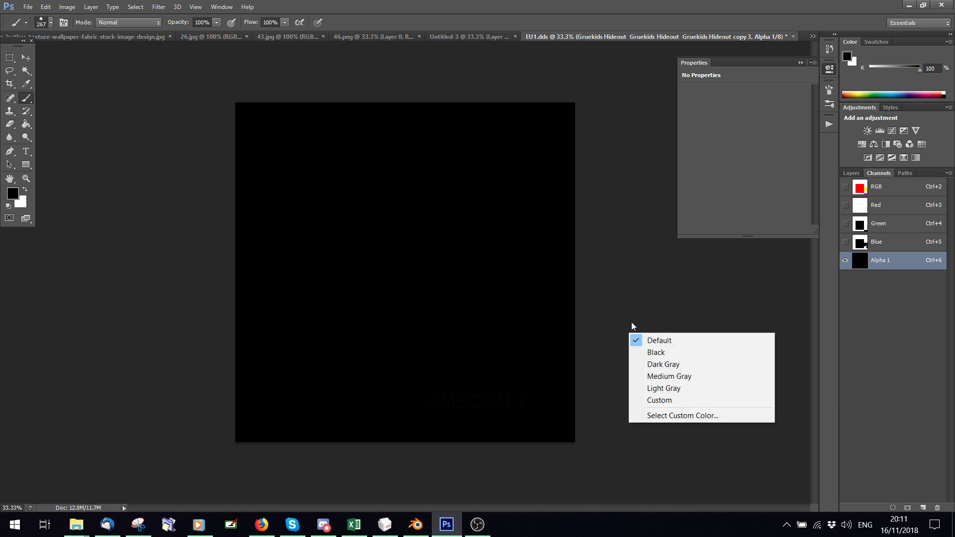
{"action": "key", "text": "Escape"}
Step: Try pasting the copied stitching and lettering into the Alpha 1 channel, and step back
{"action": "key", "text": "ctrl+shift+d"}
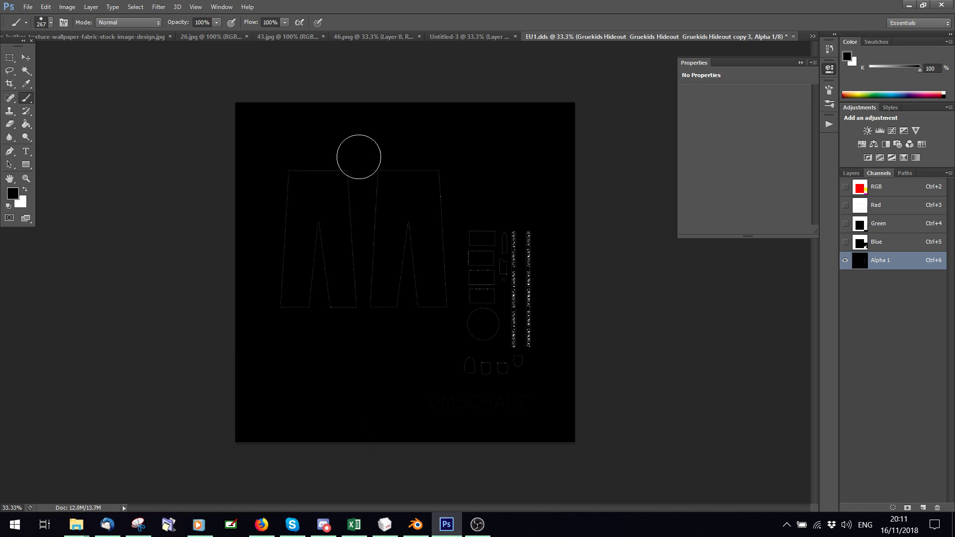
{"action": "left_click", "coordinate": [45, 6]}
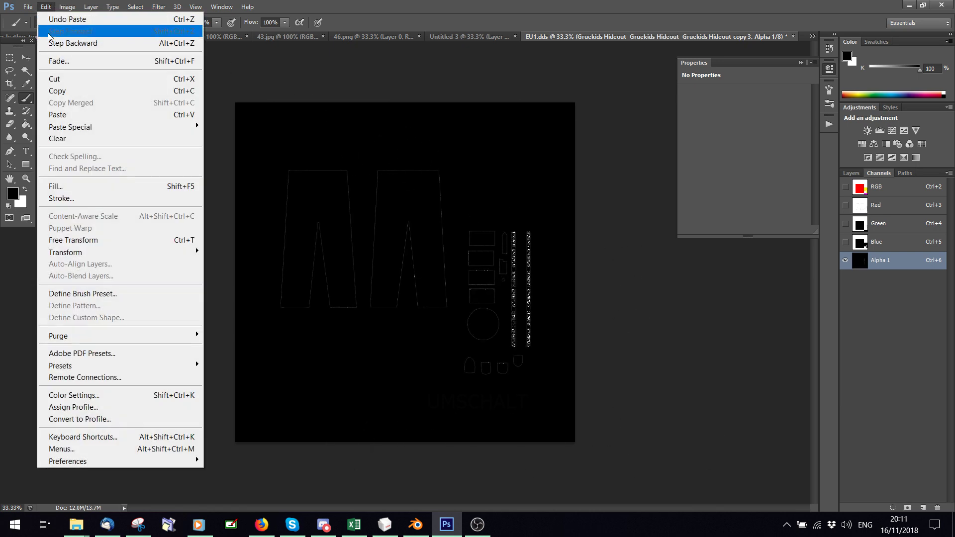
{"action": "left_click", "coordinate": [51, 42]}
Step: Add a new layer between the merged stitching layer and the Background and fill it with black
{"action": "left_click", "coordinate": [851, 173]}
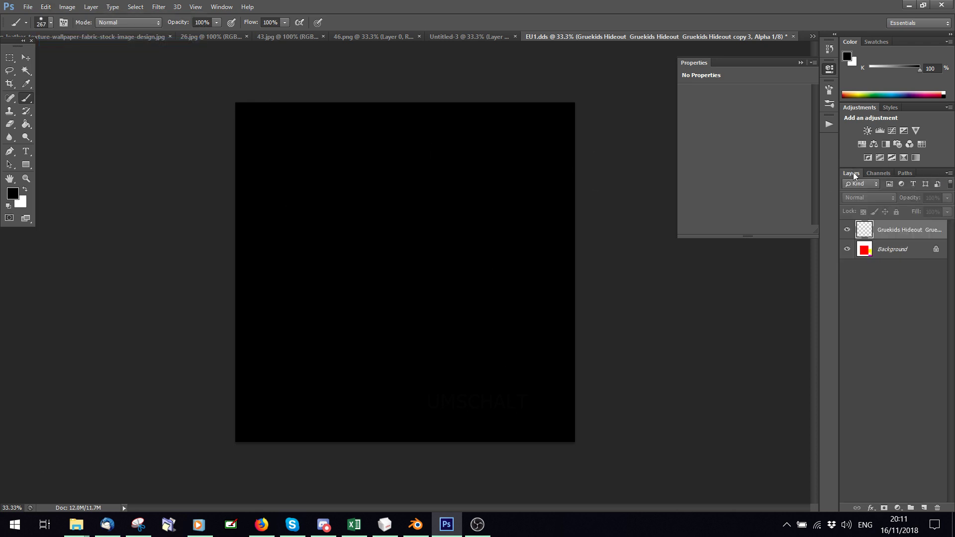
{"action": "left_click", "coordinate": [924, 508], "text": "ctrl"}
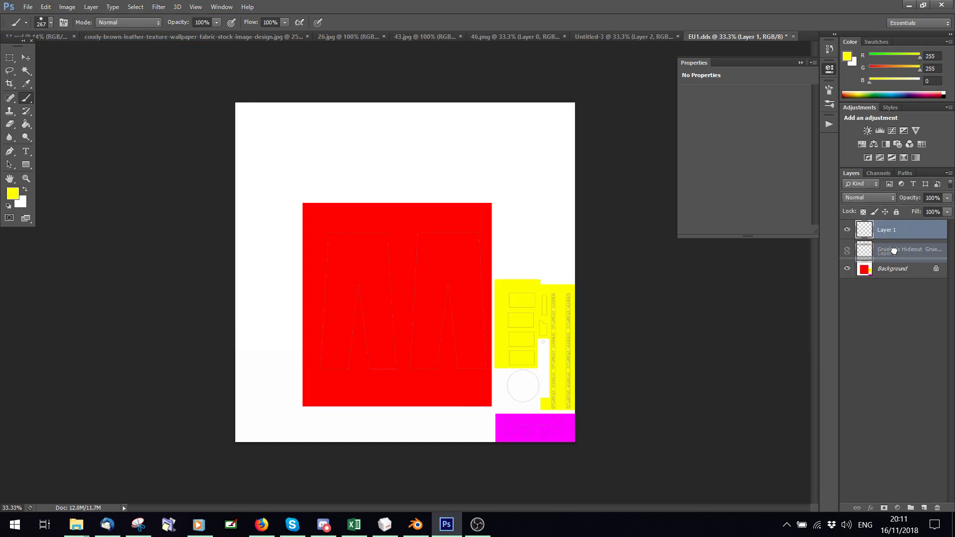
{"action": "left_click", "coordinate": [26, 124]}
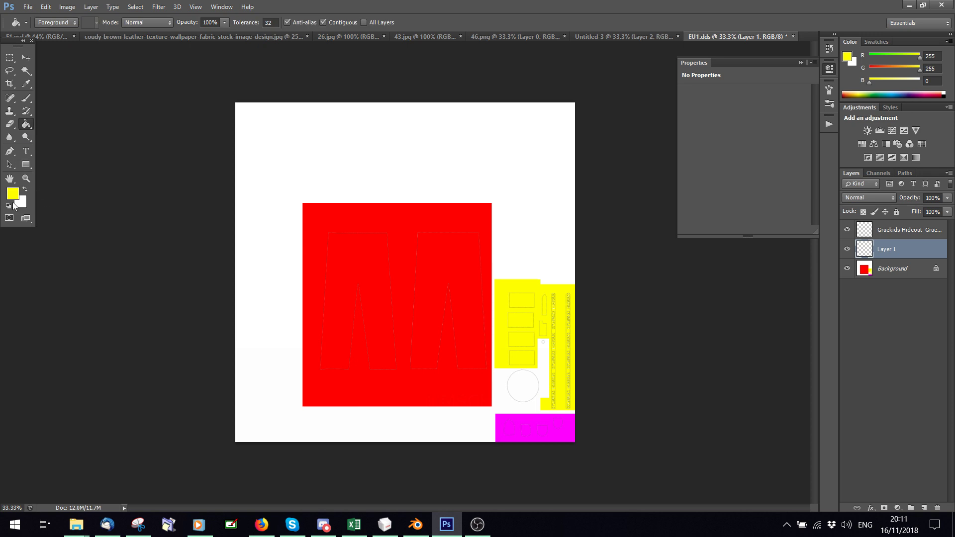
{"action": "left_click", "coordinate": [8, 205]}
{"action": "left_click", "coordinate": [374, 226]}
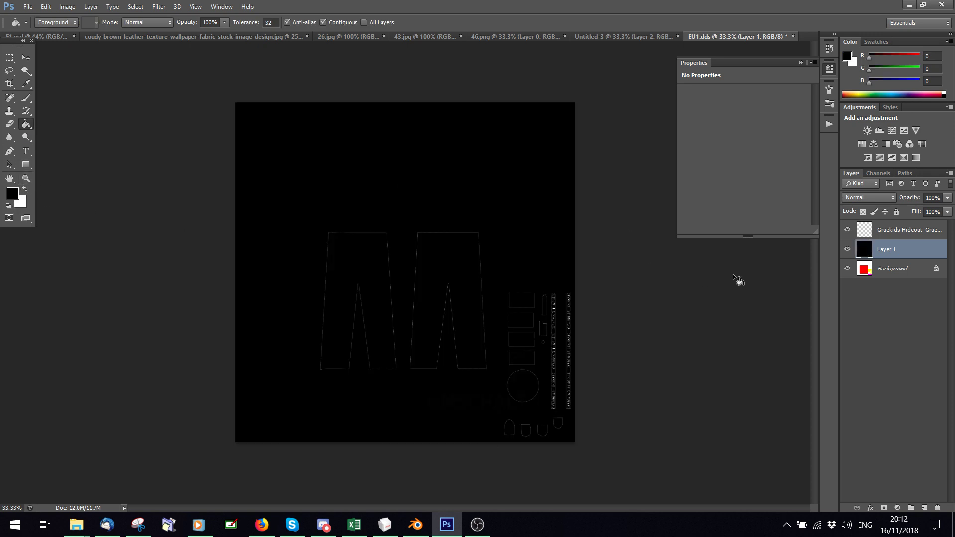
Step: Merge the stitching layer with the black layer and paste a copy of the full result into the Alpha 1 channel
{"action": "left_click", "coordinate": [890, 234], "text": "ctrl"}
{"action": "right_click", "coordinate": [890, 239]}
{"action": "left_click", "coordinate": [756, 343]}
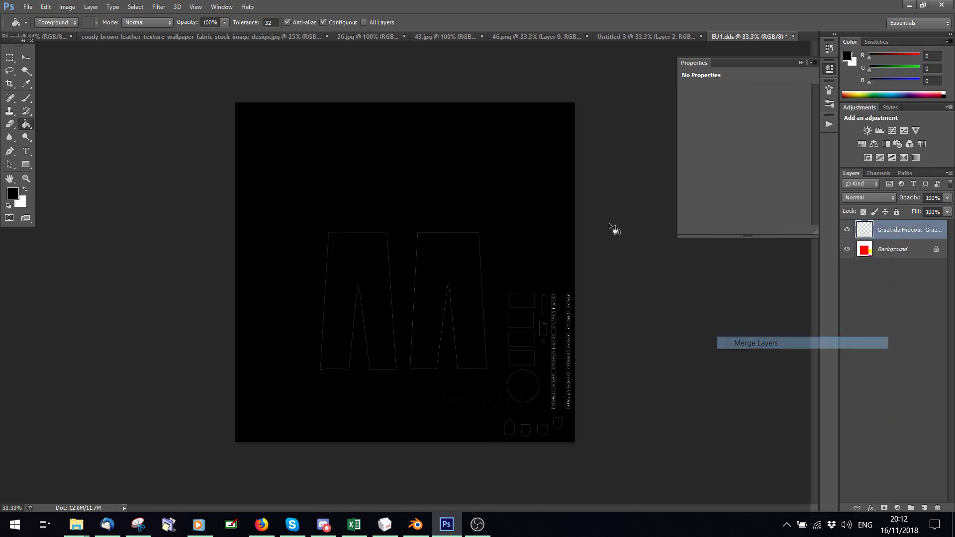
{"action": "key", "text": "ctrl+a"}
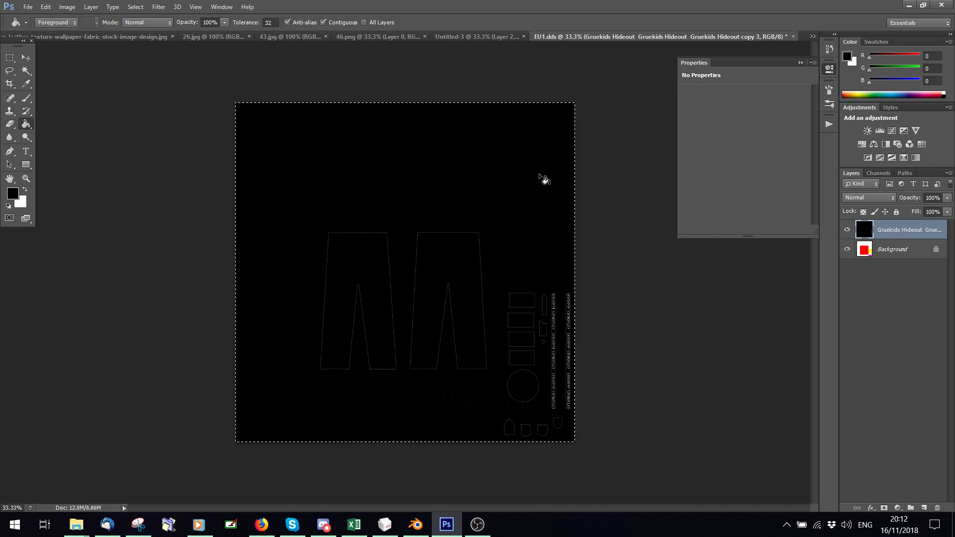
{"action": "left_click", "coordinate": [882, 173]}
{"action": "left_click", "coordinate": [881, 260]}
{"action": "key", "text": "ctrl+v"}
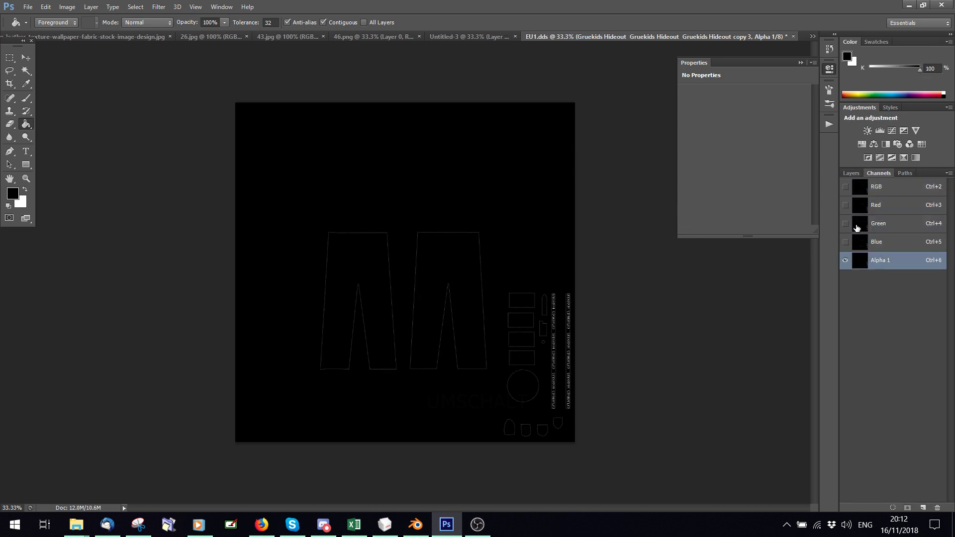
Step: Return to the RGB composite and hide the merged black stitching layer, leaving the colour-coded Background showing
{"action": "left_click", "coordinate": [901, 188]}
{"action": "left_click", "coordinate": [852, 173]}
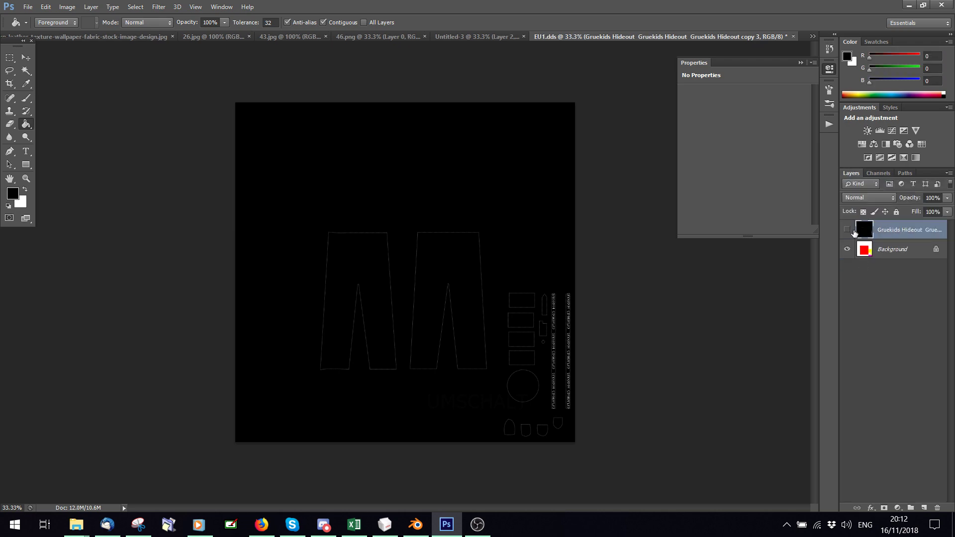
{"action": "left_click", "coordinate": [848, 229]}
Step: Save the mask with its alpha channel in D3D/DDS format over EU1.dds in the Sweatpants folder
{"action": "left_click", "coordinate": [27, 6]}
{"action": "left_click", "coordinate": [42, 156]}
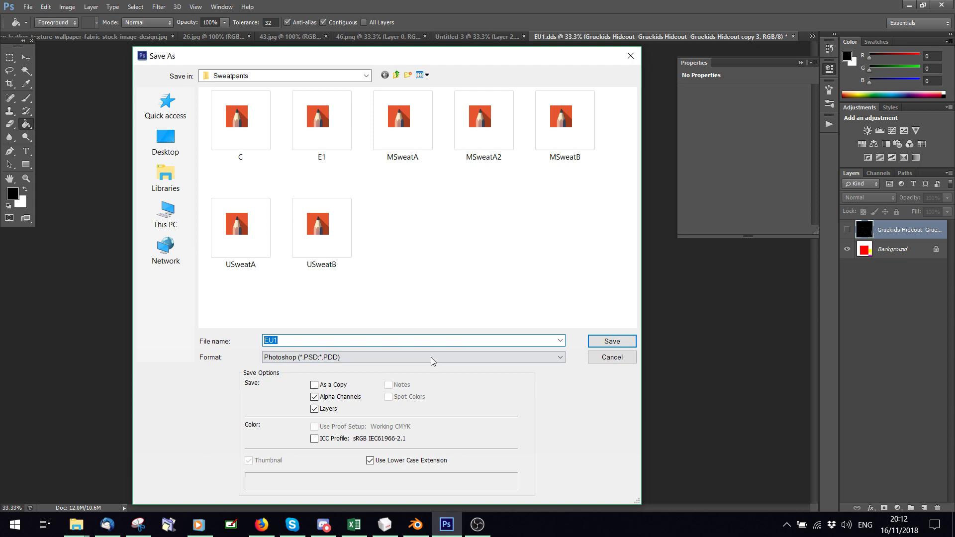
{"action": "left_click", "coordinate": [432, 357]}
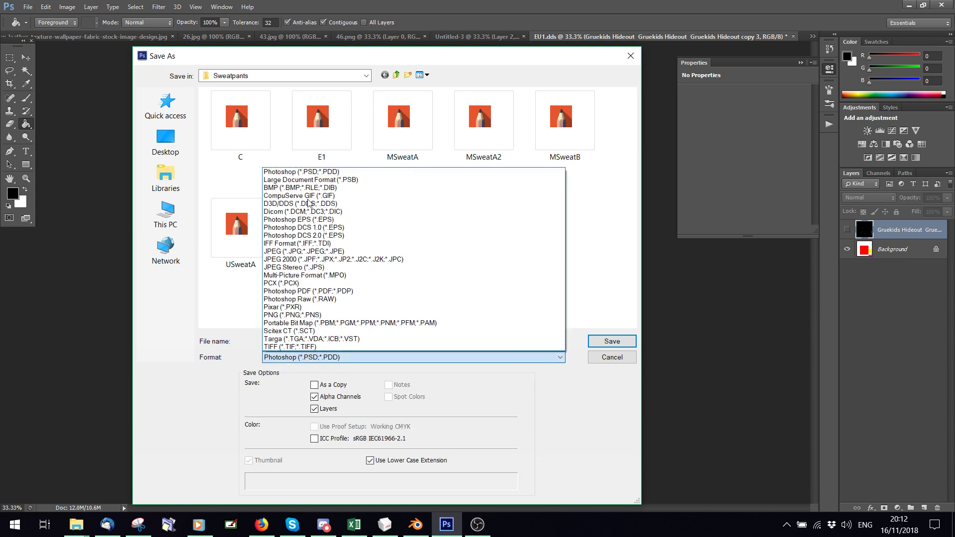
{"action": "left_click", "coordinate": [428, 204]}
{"action": "key", "text": "Return"}
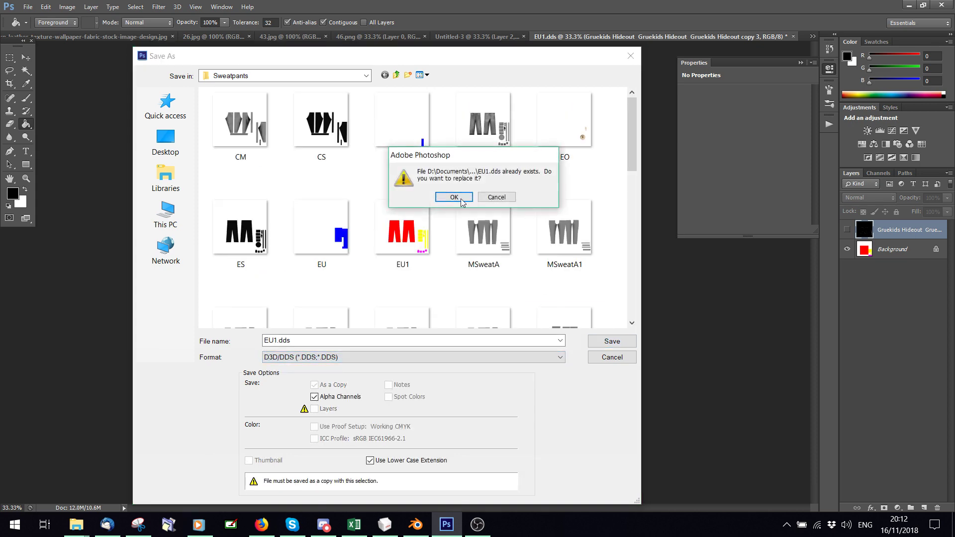
{"action": "key", "text": "Return"}
{"action": "left_click", "coordinate": [543, 121]}
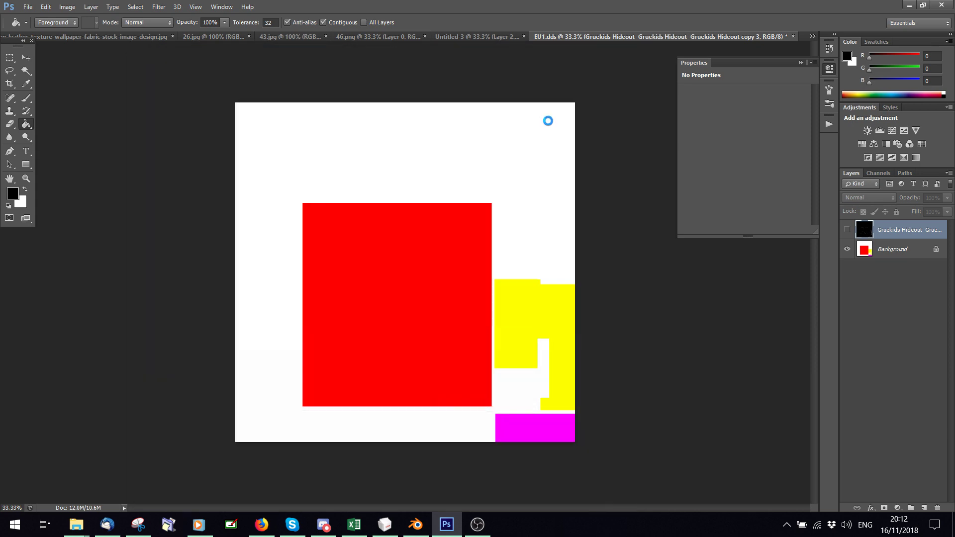
Step: Check the Alpha 1 channel of EU1.dds and close the document without saving changes
{"action": "left_click", "coordinate": [877, 174]}
{"action": "left_click", "coordinate": [884, 267]}
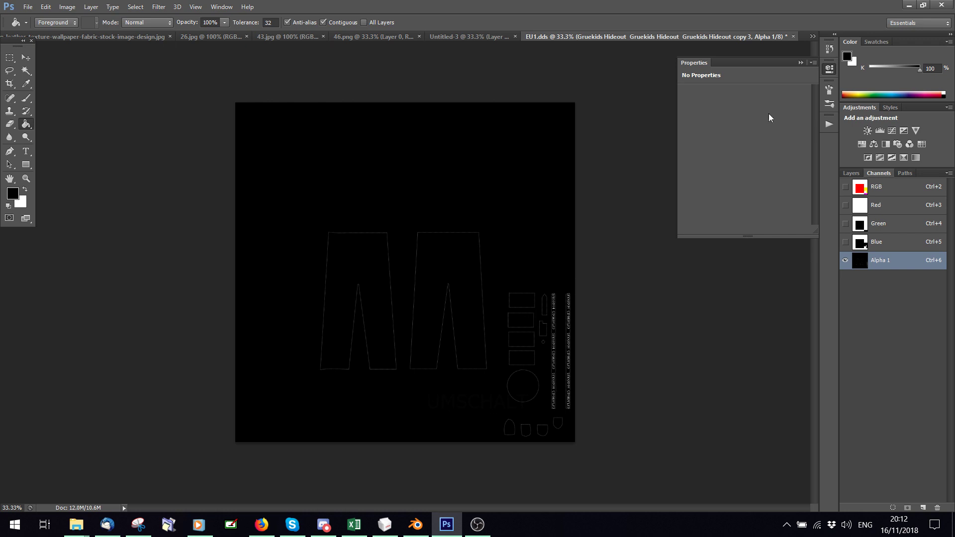
{"action": "left_click", "coordinate": [793, 38]}
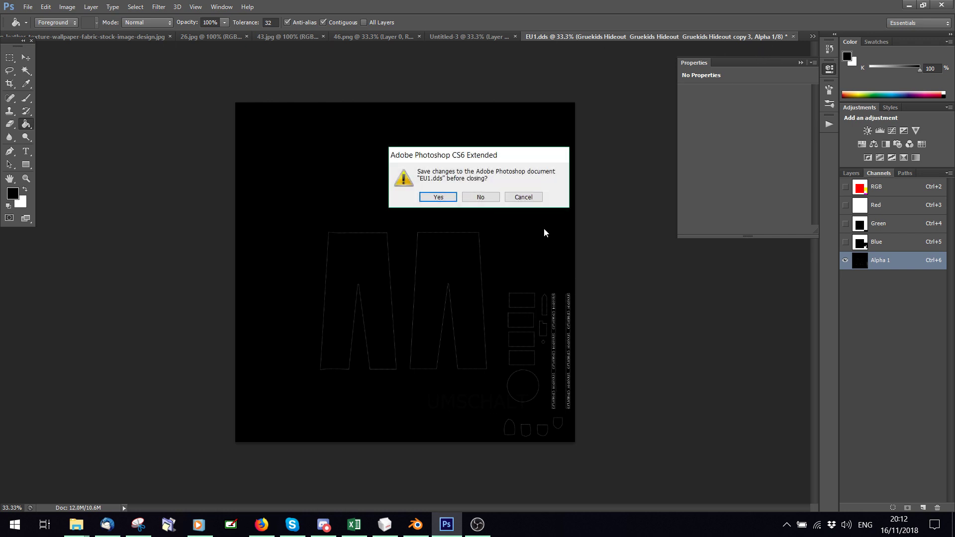
{"action": "left_click", "coordinate": [481, 198]}
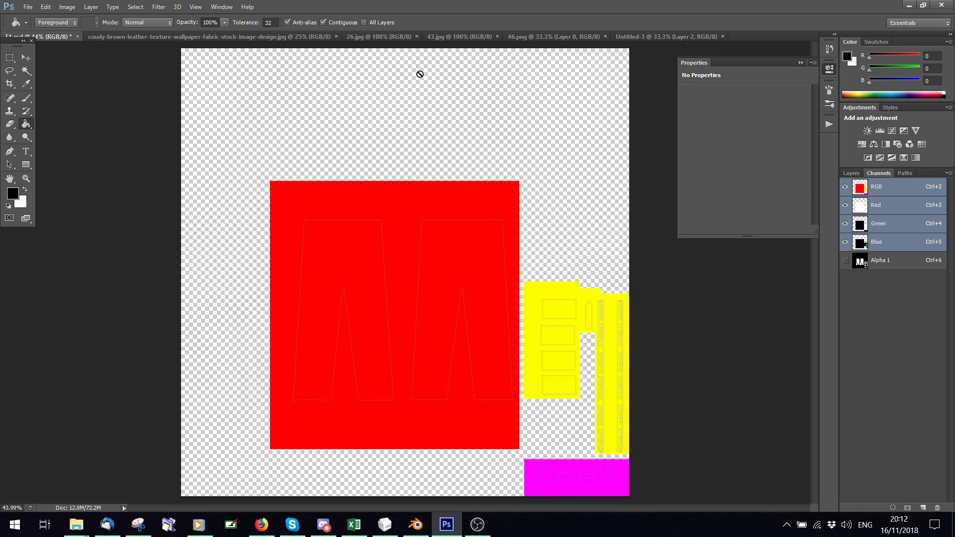
Step: Bring the layer list of E1.psd back into view and switch to Blender with the E.blend jeans model
{"action": "left_click", "coordinate": [851, 174]}
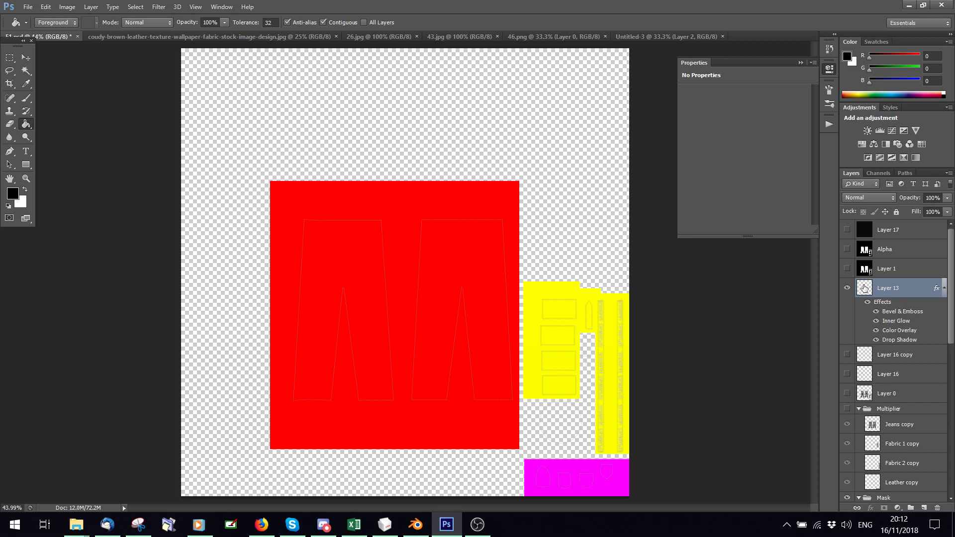
{"action": "left_click", "coordinate": [416, 525]}
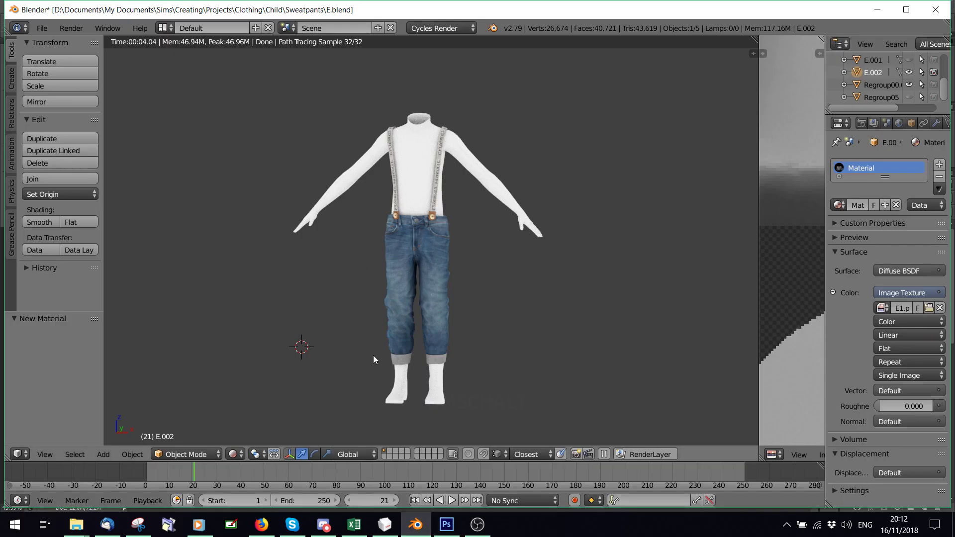
Step: Inspect the rendered jeans model, unhide the Regroup05 object and delete its hierarchy
{"action": "scroll", "coordinate": [375, 355], "scroll_direction": "up", "scroll_amount": 3}
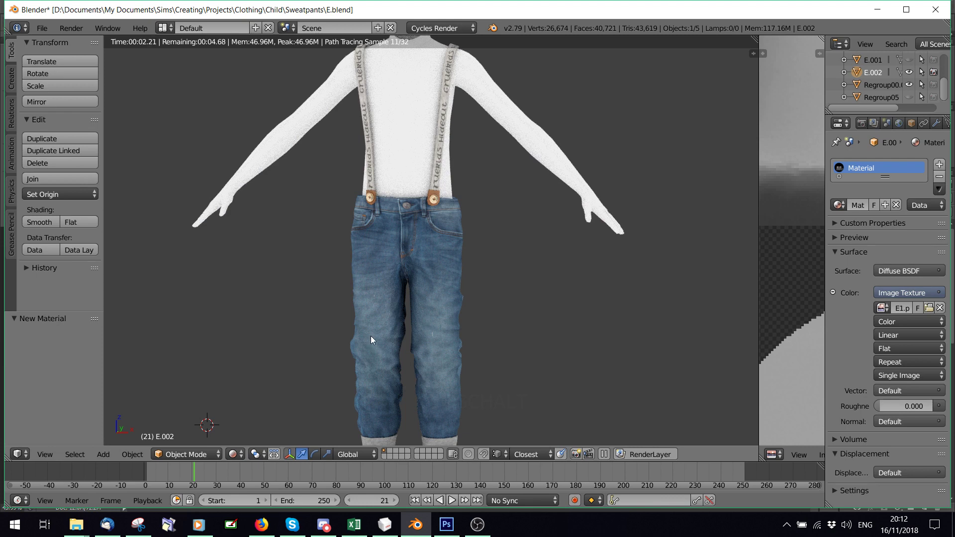
{"action": "scroll", "coordinate": [406, 289], "scroll_direction": "down", "scroll_amount": 2}
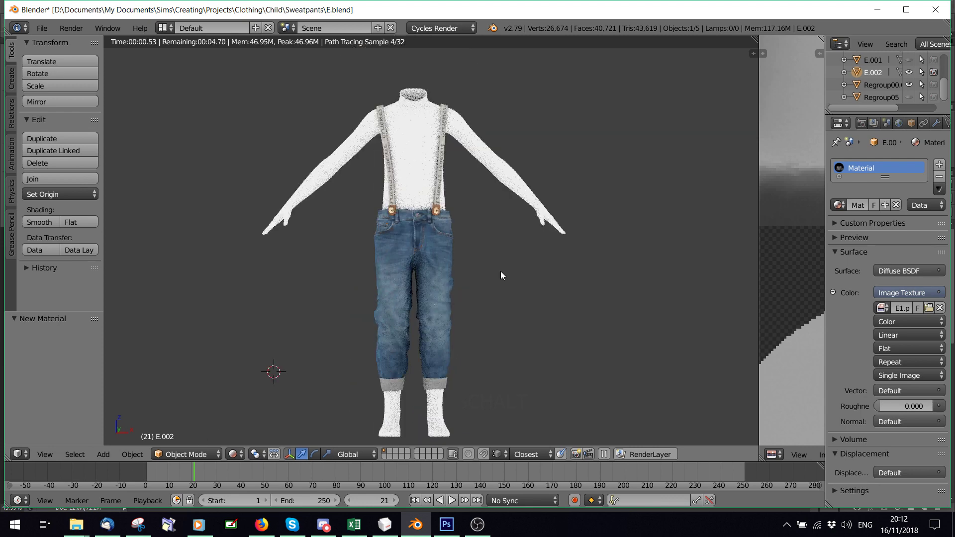
{"action": "middle_click_drag", "start_coordinate": [500, 271], "coordinate": [535, 233]}
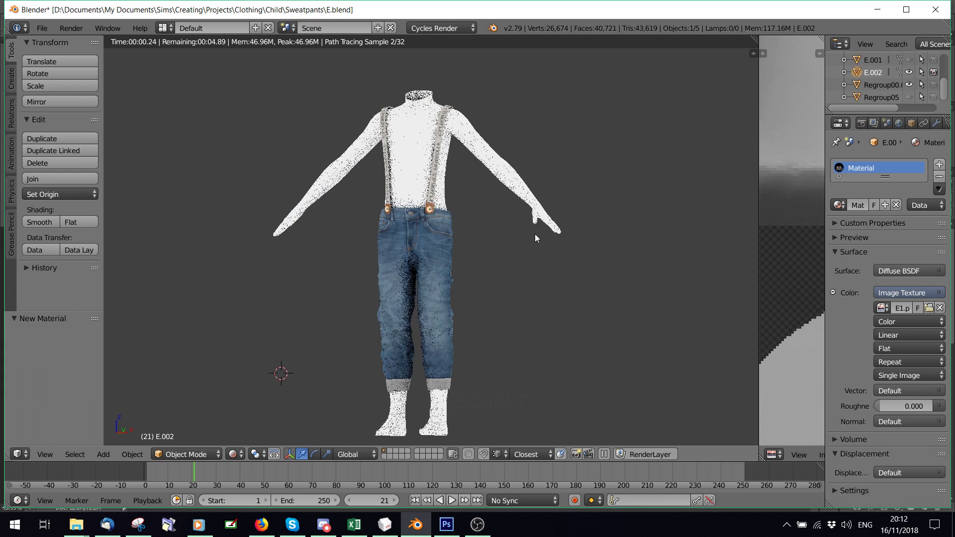
{"action": "left_click", "coordinate": [909, 97]}
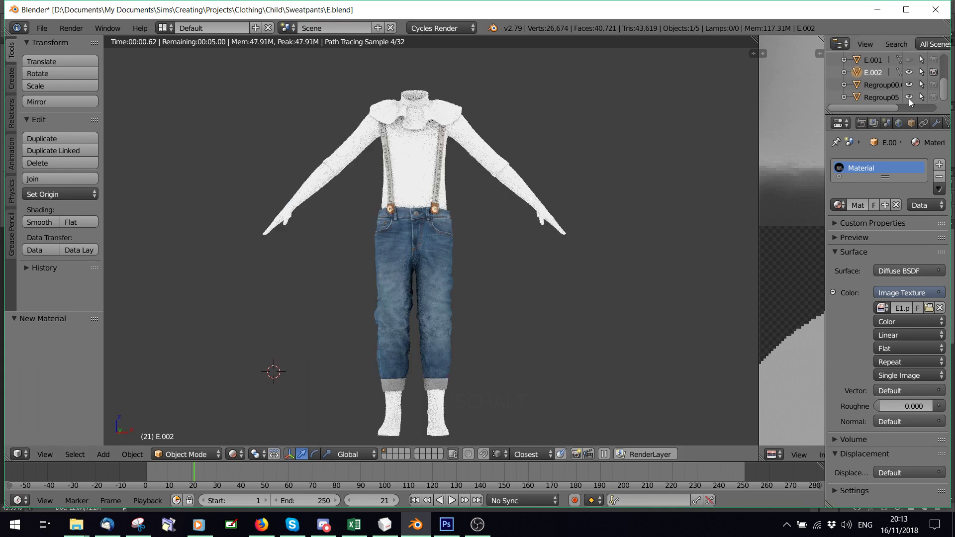
{"action": "right_click", "coordinate": [909, 98]}
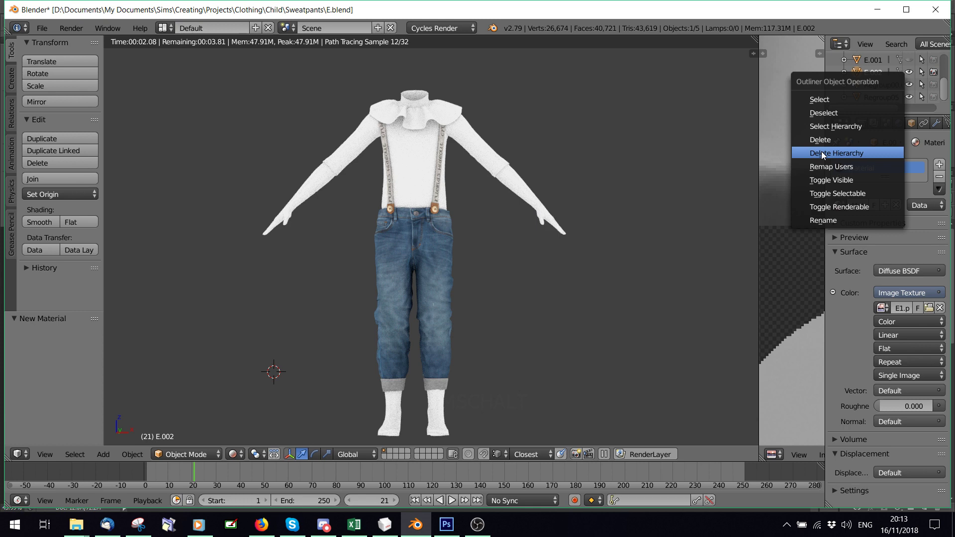
{"action": "left_click", "coordinate": [822, 151]}
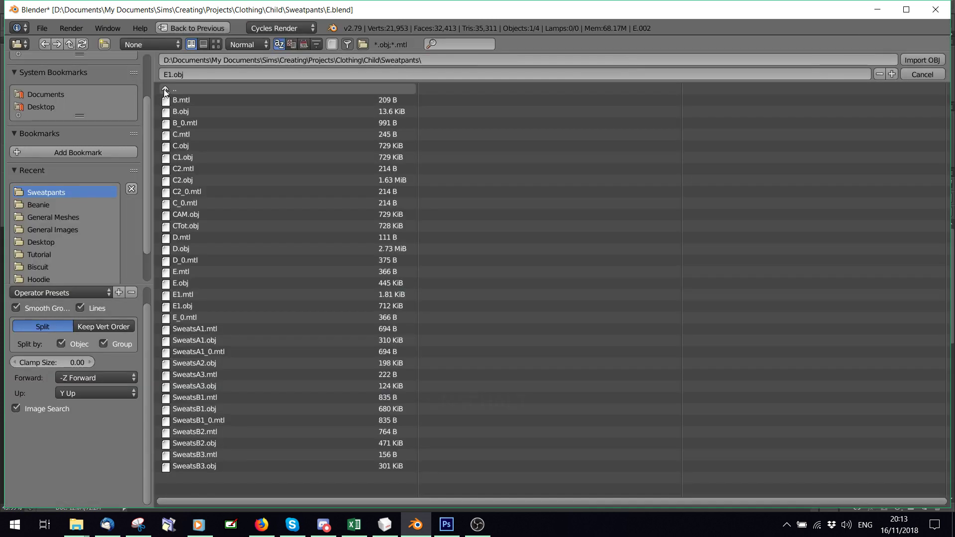
Step: Import TopA.obj from the Child\Conversions folder and return the viewport to solid shading
{"action": "left_click", "coordinate": [166, 92]}
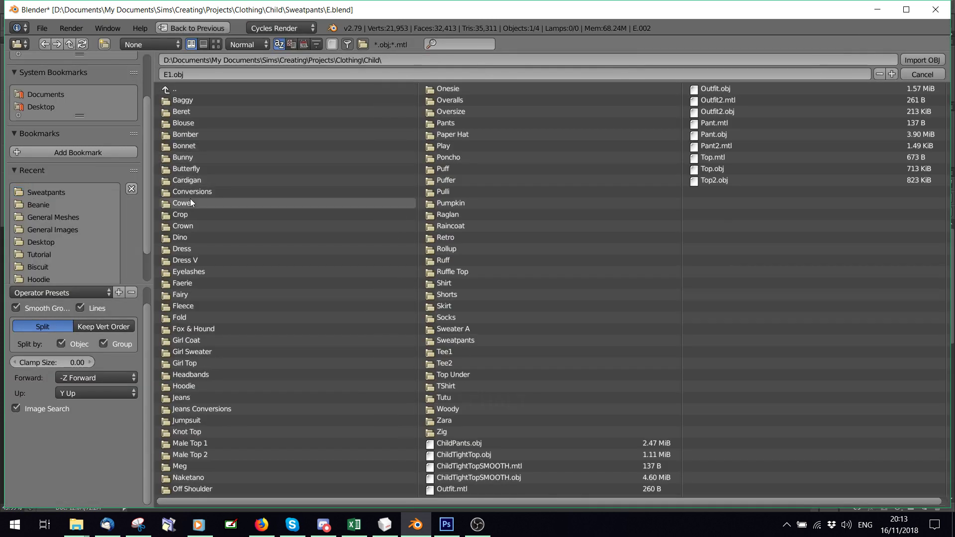
{"action": "left_click", "coordinate": [189, 189]}
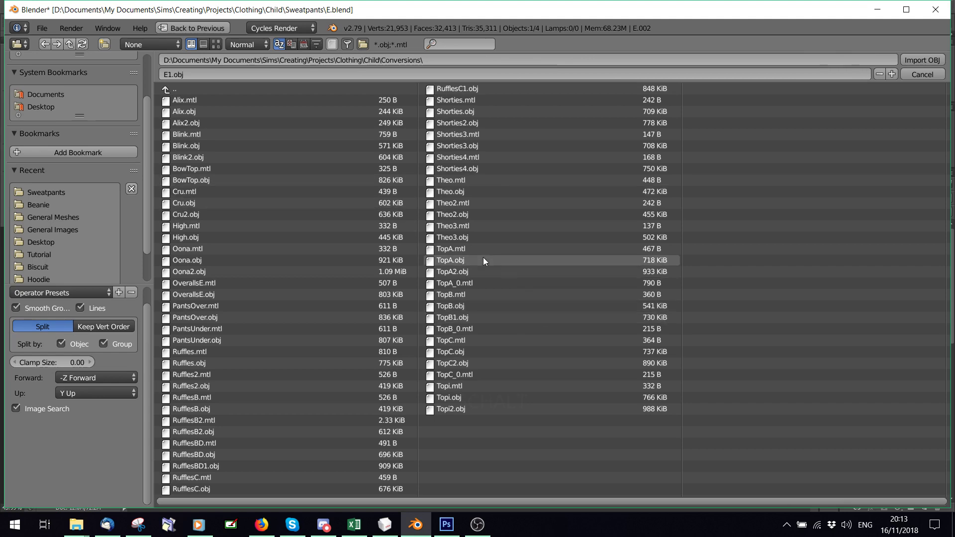
{"action": "double_click", "coordinate": [451, 260]}
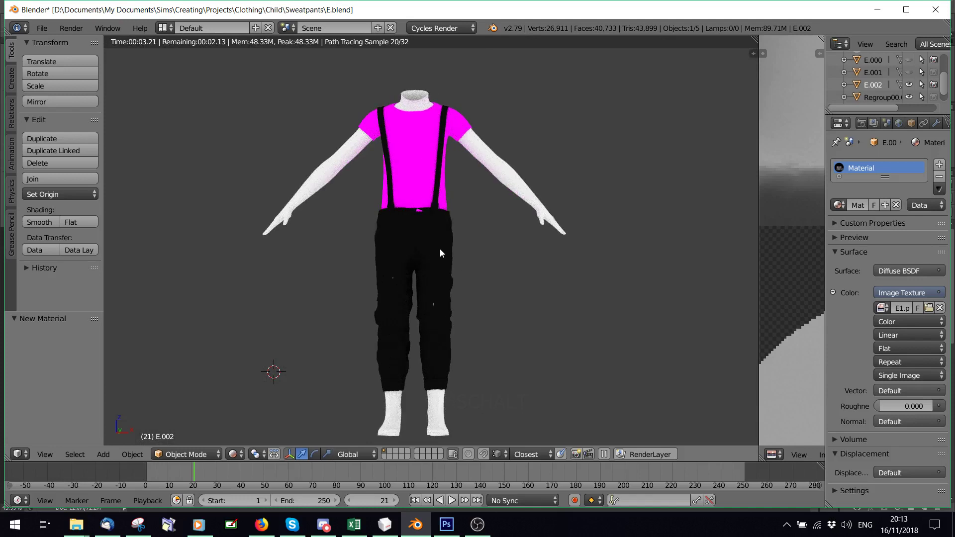
{"action": "left_click", "coordinate": [233, 454]}
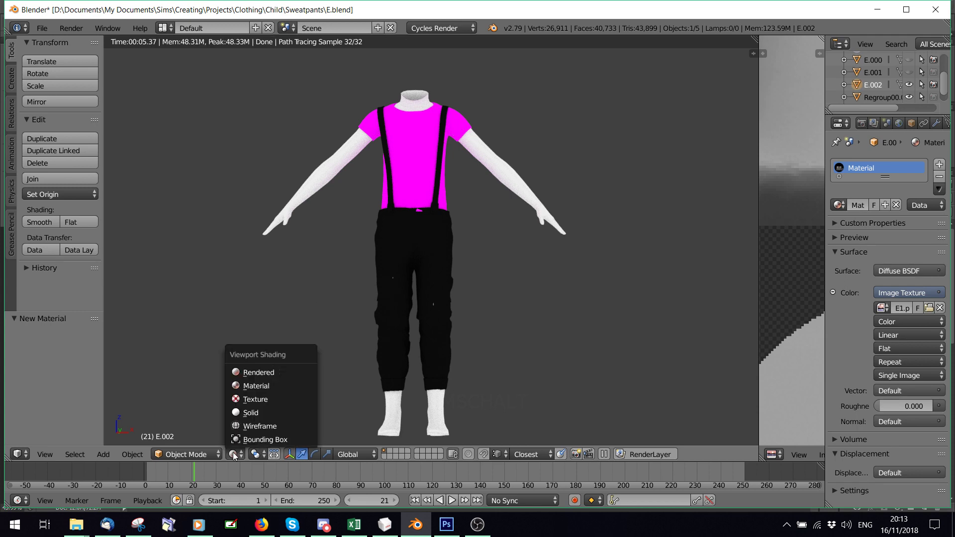
{"action": "left_click", "coordinate": [264, 407]}
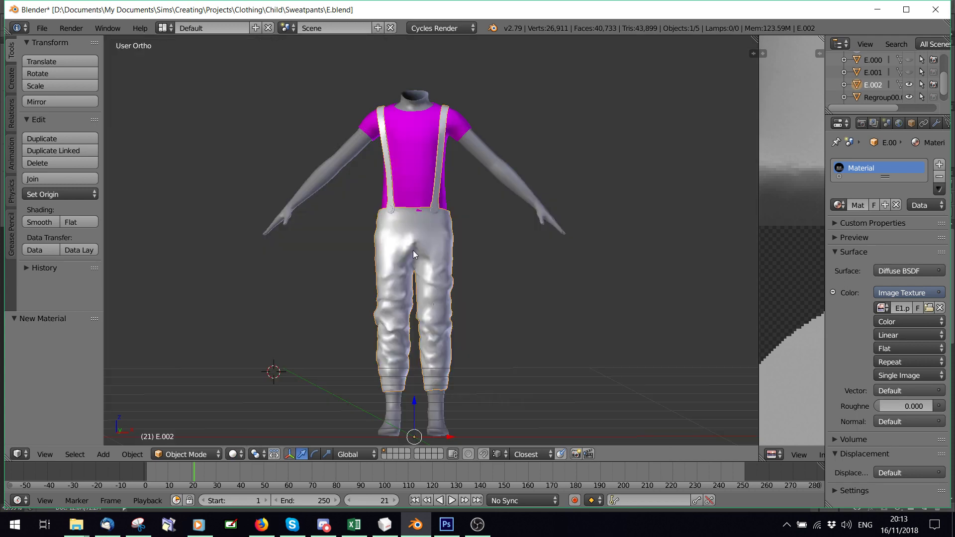
Step: Switch to Photoshop and show Layer 16 copy, Layer 16 and Layer 0 of the jeans texture
{"action": "left_click", "coordinate": [451, 524]}
{"action": "scroll", "coordinate": [895, 333], "scroll_direction": "down", "scroll_amount": 5}
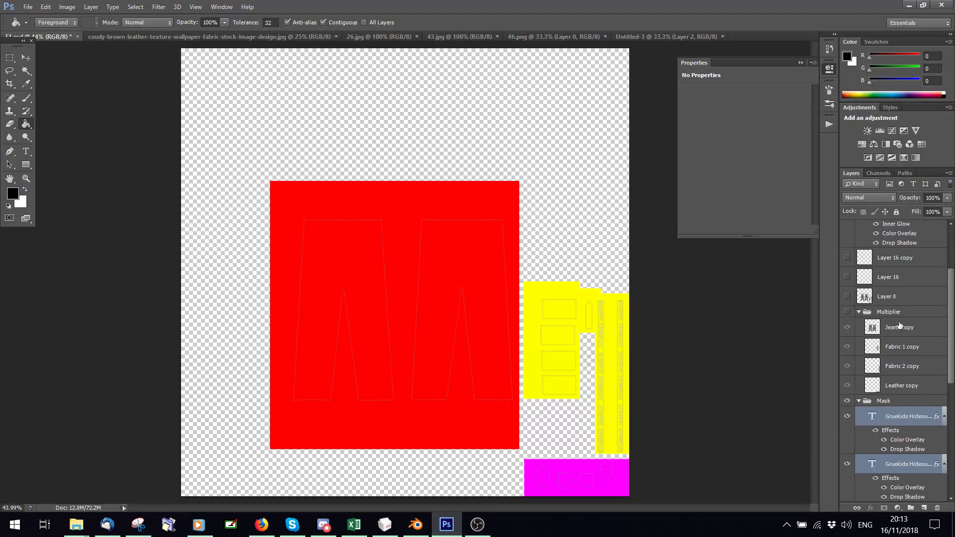
{"action": "scroll", "coordinate": [867, 354], "scroll_direction": "down", "scroll_amount": 3}
{"action": "scroll", "coordinate": [867, 354], "scroll_direction": "up", "scroll_amount": 3}
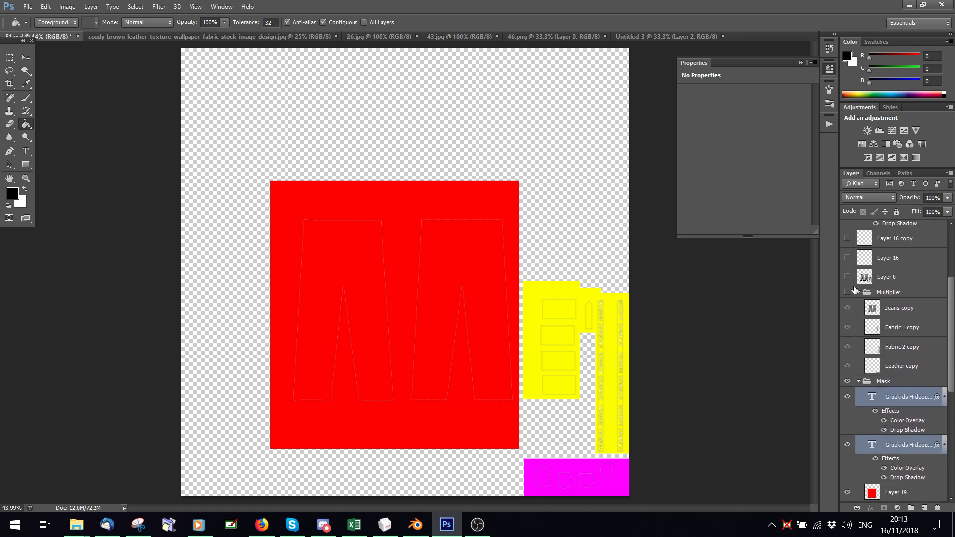
{"action": "scroll", "coordinate": [866, 308], "scroll_direction": "up", "scroll_amount": 5}
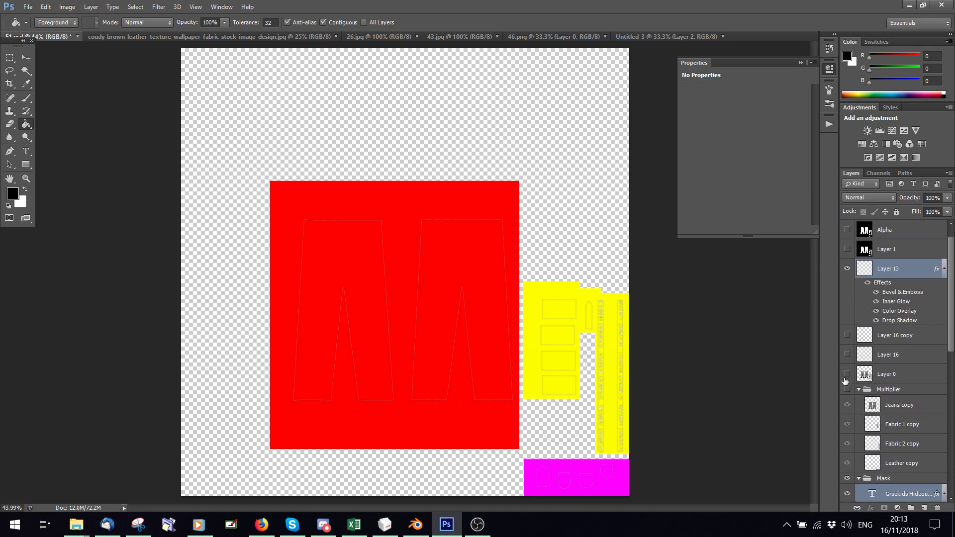
{"action": "left_click_drag", "start_coordinate": [845, 381], "coordinate": [848, 334]}
{"action": "scroll", "coordinate": [867, 318], "scroll_direction": "up", "scroll_amount": 1}
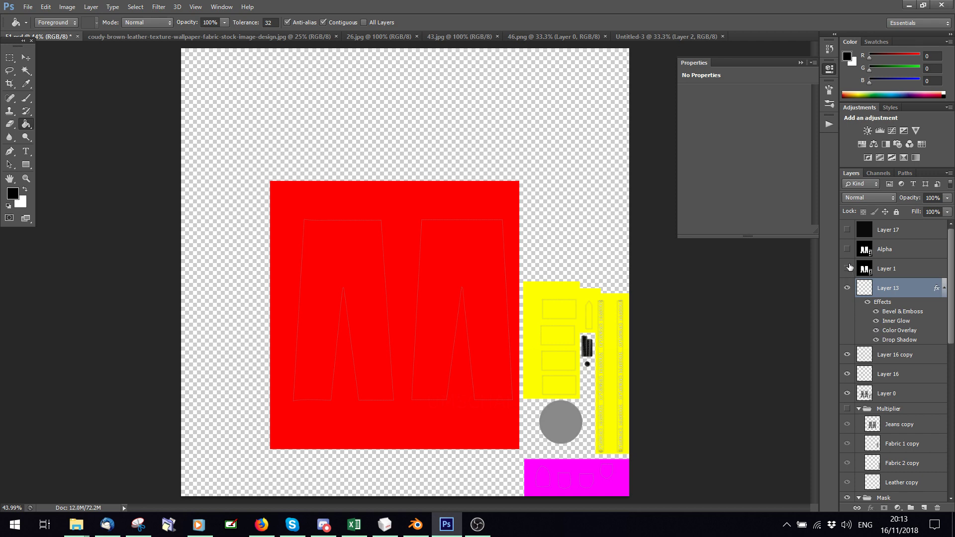
Step: Check the document's channels and turn on the visibility of Layer 1
{"action": "left_click", "coordinate": [880, 173]}
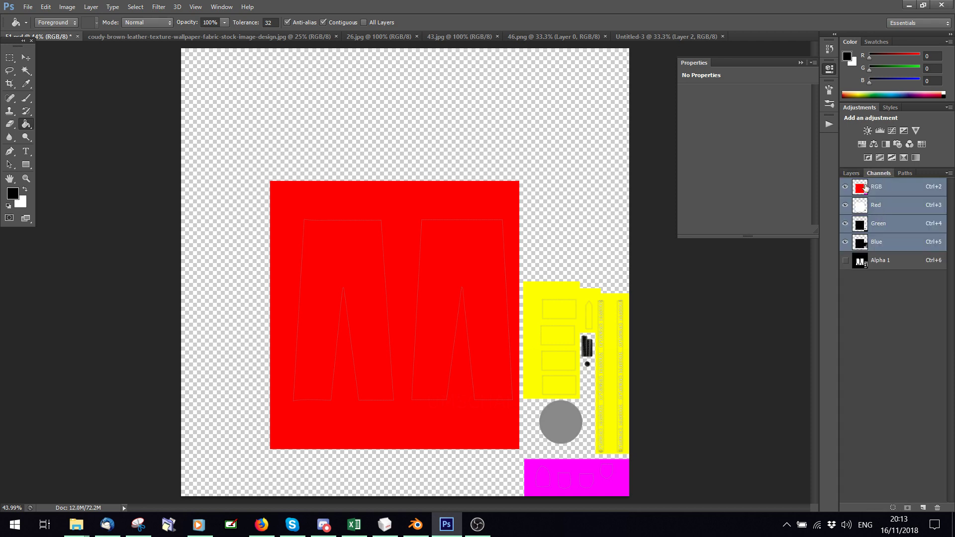
{"action": "left_click", "coordinate": [851, 174]}
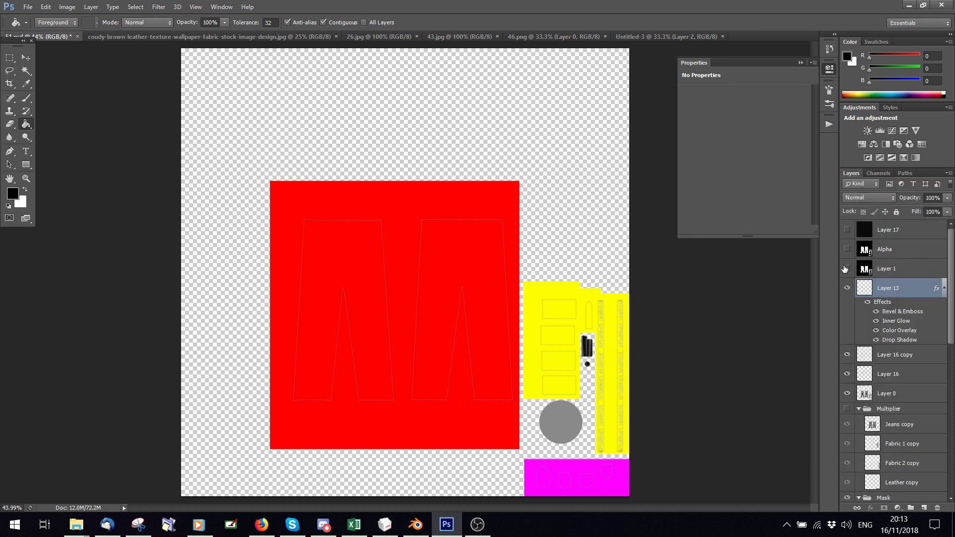
{"action": "left_click", "coordinate": [847, 269]}
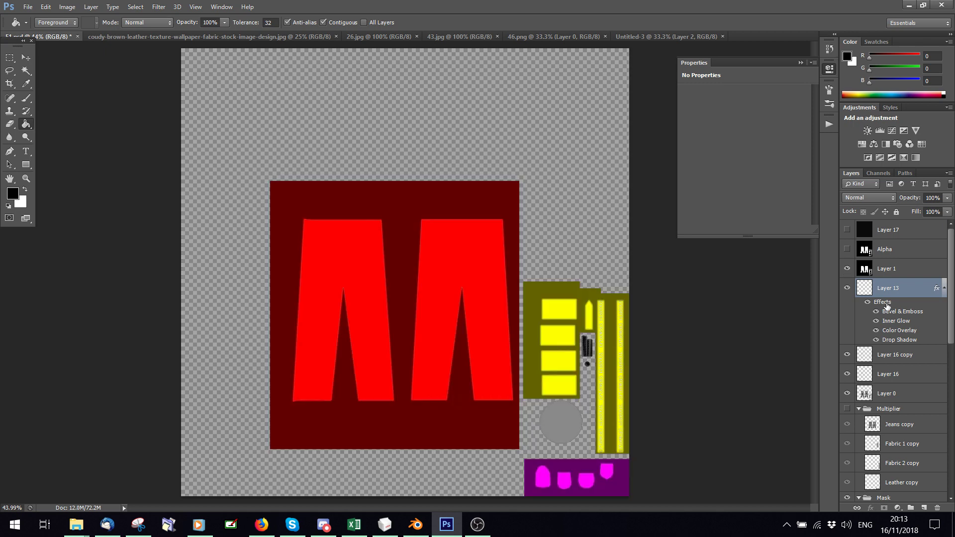
Step: Hide the Mask group, show Group 2 with the original jeans artwork and save E1.psd
{"action": "scroll", "coordinate": [881, 303], "scroll_direction": "down", "scroll_amount": 5}
{"action": "left_click", "coordinate": [847, 284]}
{"action": "scroll", "coordinate": [866, 368], "scroll_direction": "down", "scroll_amount": 3}
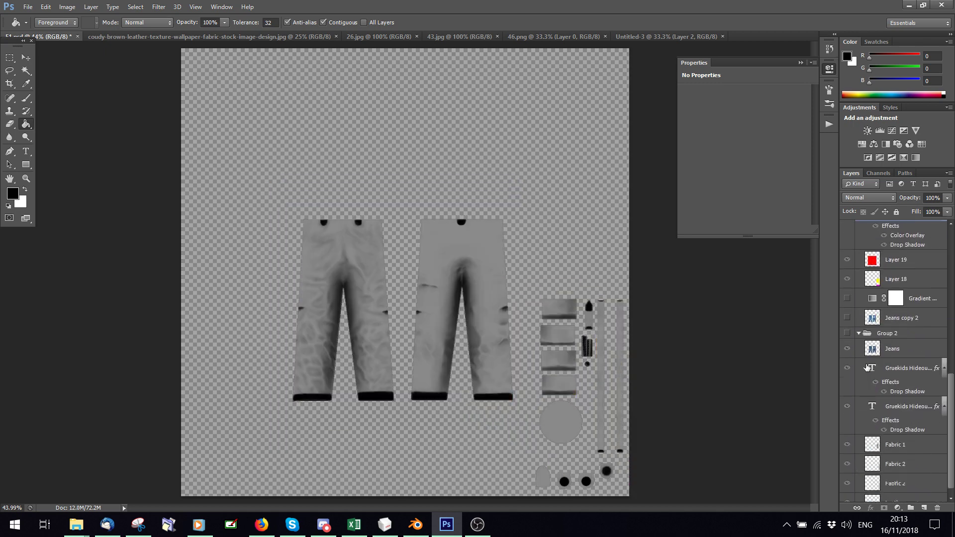
{"action": "left_click", "coordinate": [847, 333]}
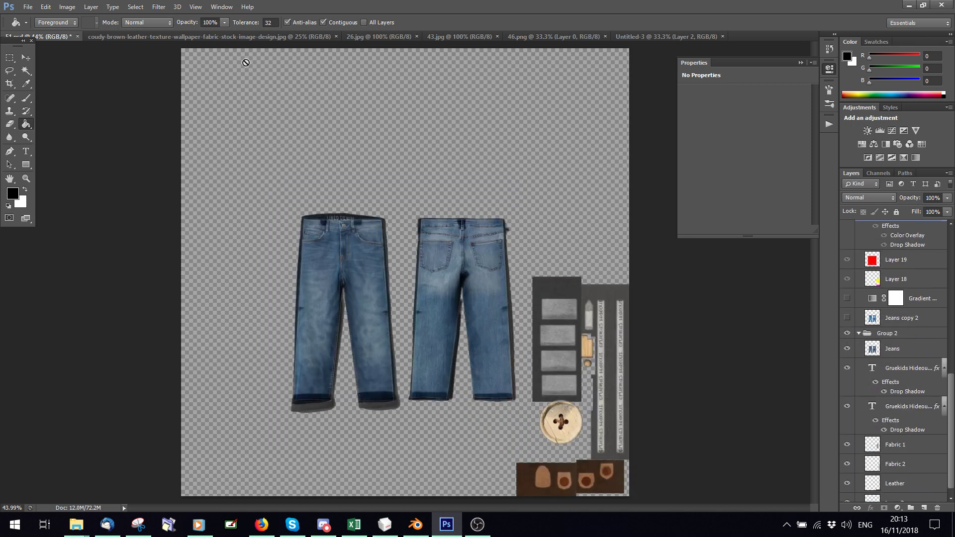
{"action": "left_click", "coordinate": [35, 5]}
{"action": "left_click", "coordinate": [40, 144]}
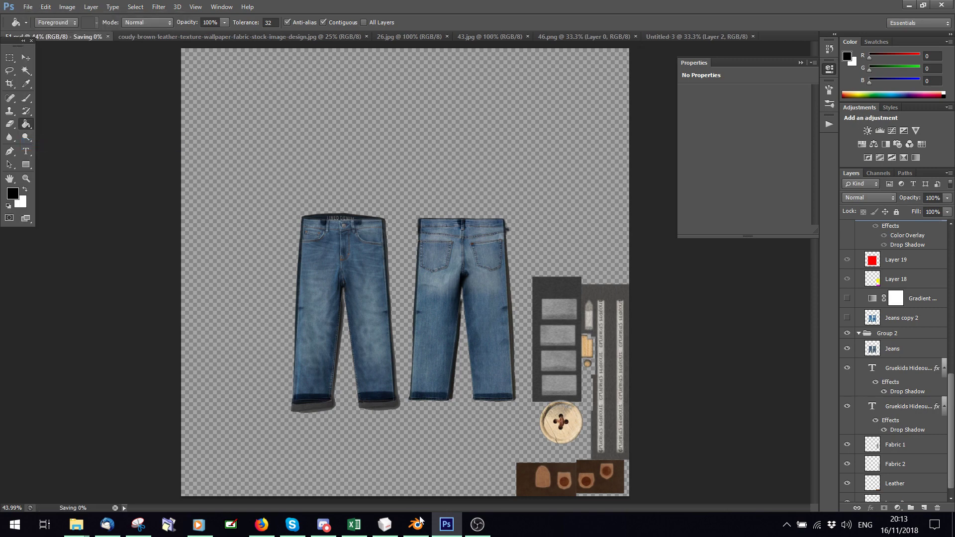
Step: Switch to Blender, preview the jeans and shirt in rendered shading and return to solid shading
{"action": "left_click", "coordinate": [416, 525]}
{"action": "right_click", "coordinate": [423, 144]}
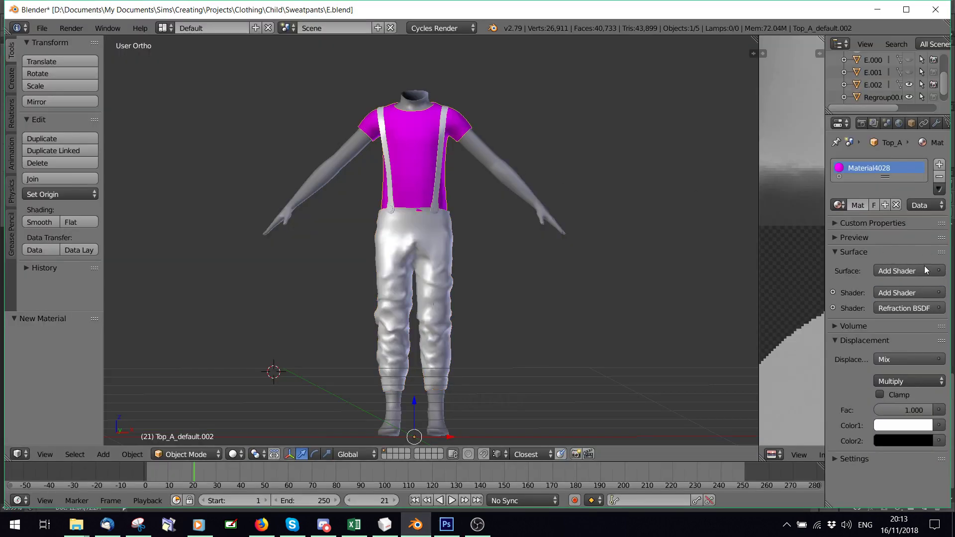
{"action": "left_click", "coordinate": [233, 454]}
{"action": "left_click", "coordinate": [231, 369]}
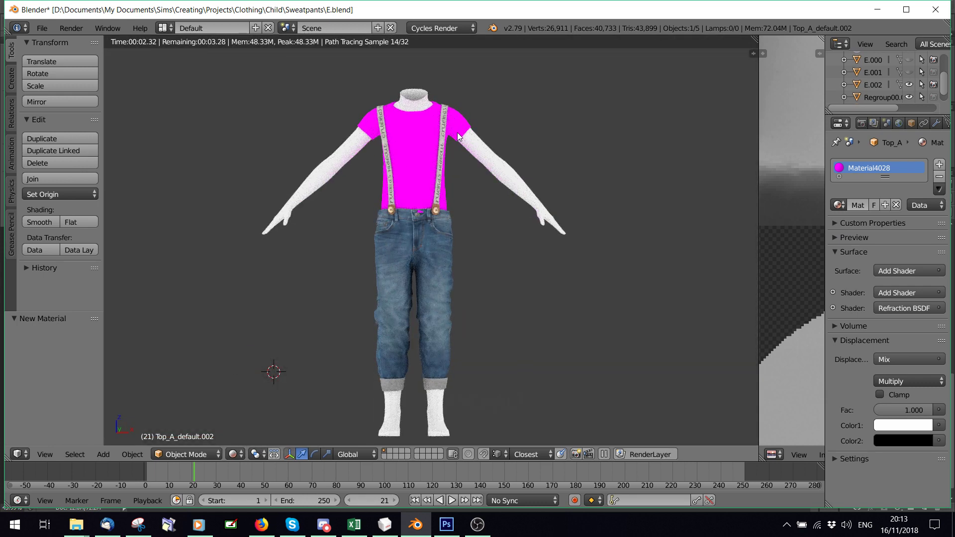
{"action": "left_click", "coordinate": [232, 454]}
{"action": "left_click", "coordinate": [231, 401]}
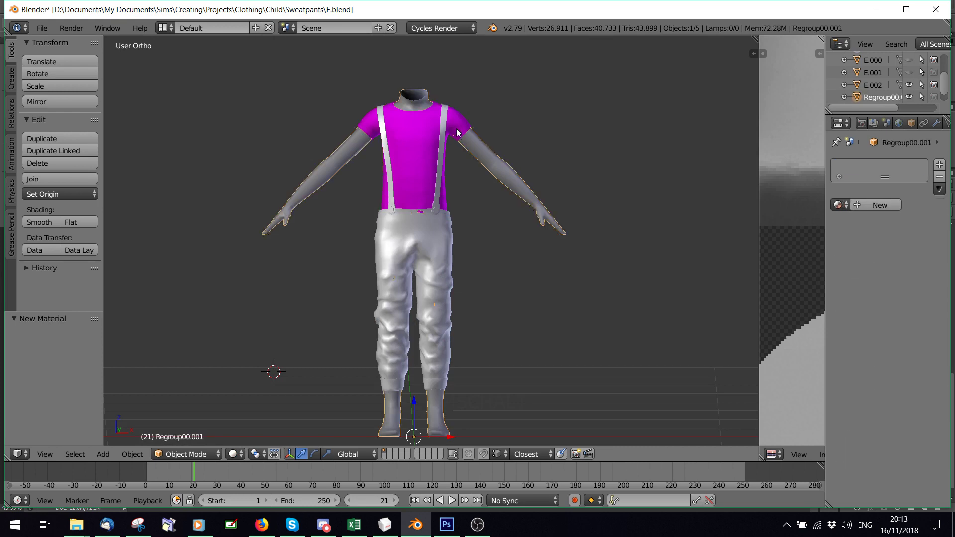
Step: Replace the shirt's material with a new one that uses an Image Texture as its colour
{"action": "left_click", "coordinate": [939, 177]}
{"action": "left_click", "coordinate": [880, 205]}
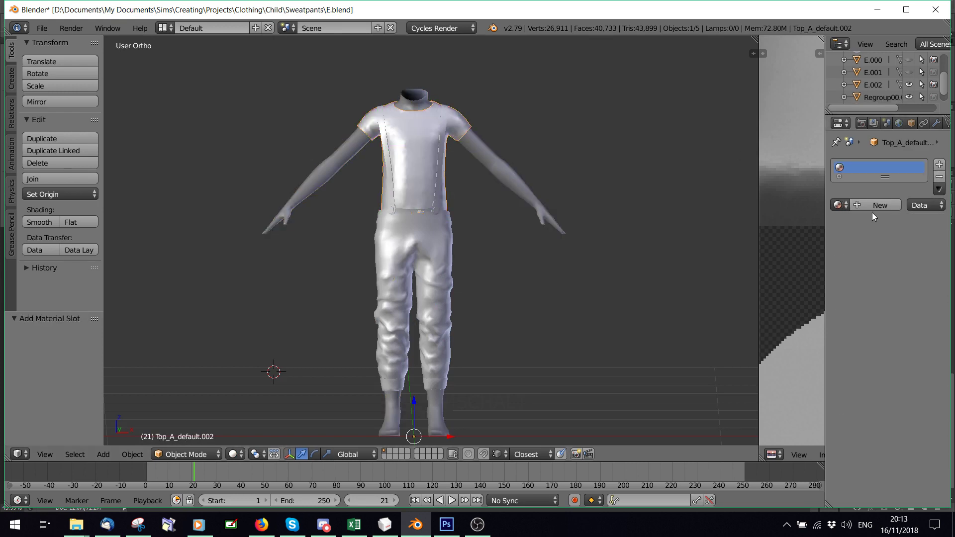
{"action": "left_click", "coordinate": [909, 293]}
{"action": "left_click", "coordinate": [731, 199]}
Step: Load test.dds from the Toddler\Cross Over folder as the shirt's image texture
{"action": "left_click", "coordinate": [919, 308]}
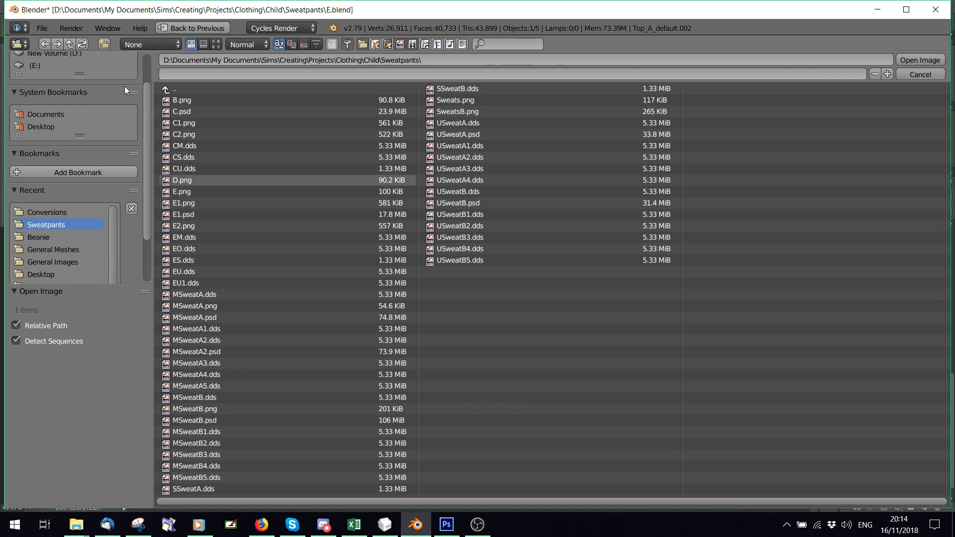
{"action": "left_click", "coordinate": [174, 90]}
{"action": "left_click", "coordinate": [174, 90]}
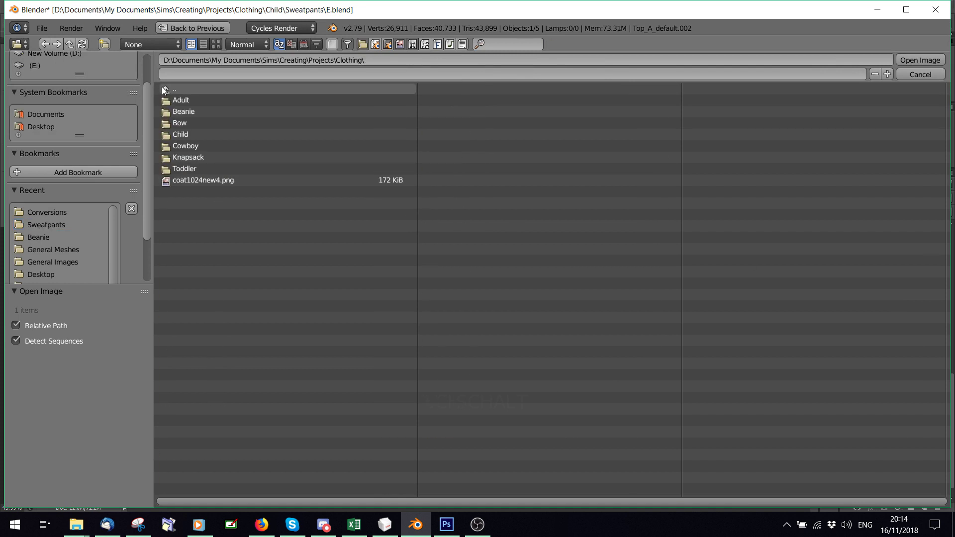
{"action": "left_click", "coordinate": [194, 168]}
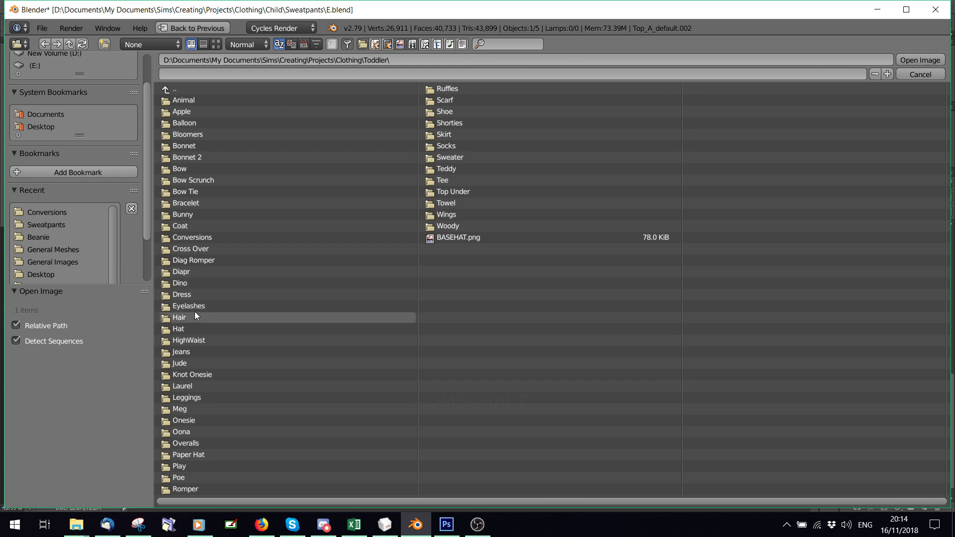
{"action": "left_click", "coordinate": [196, 250]}
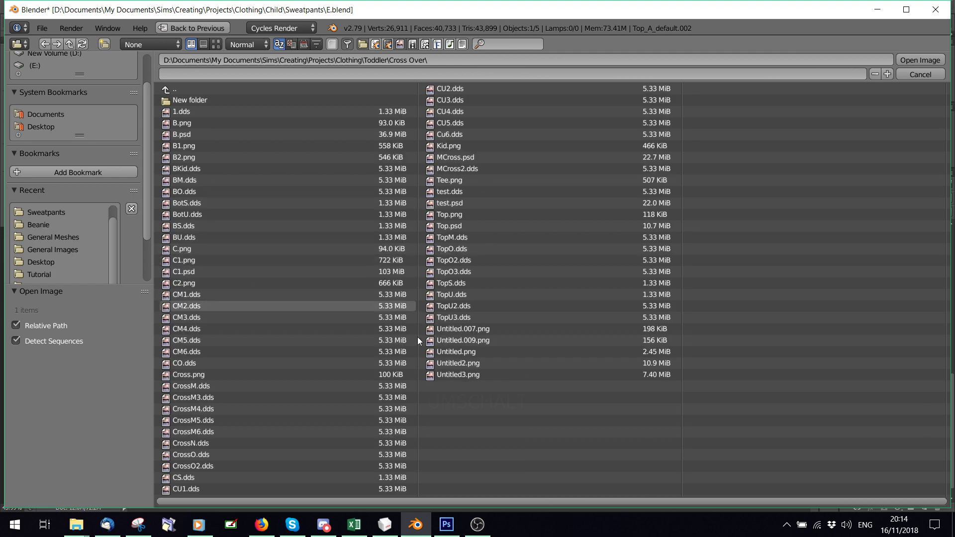
{"action": "left_click", "coordinate": [457, 202]}
{"action": "left_click", "coordinate": [453, 193]}
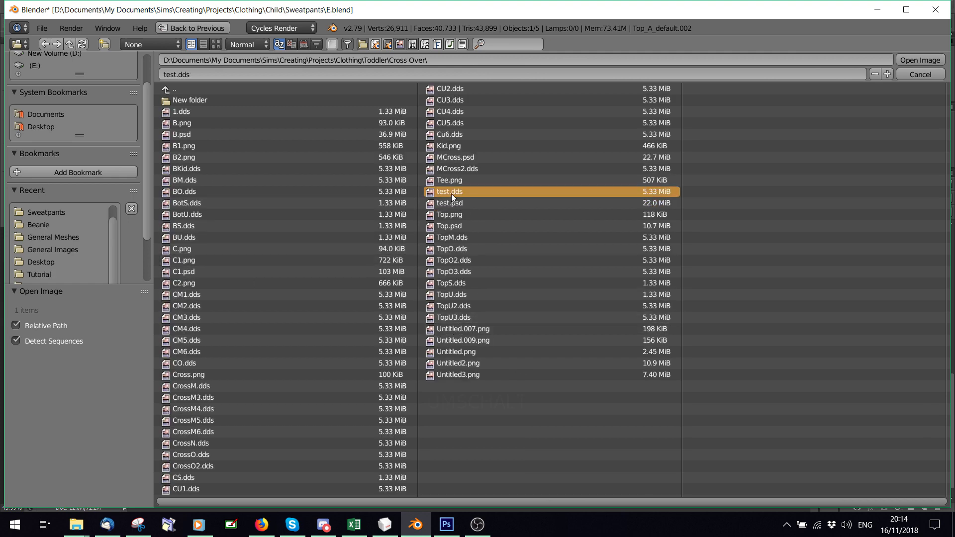
{"action": "double_click", "coordinate": [452, 193]}
Step: Examine the textured shirt and jeans from the front and back in rendered shading
{"action": "left_click", "coordinate": [232, 454]}
{"action": "left_click", "coordinate": [251, 369]}
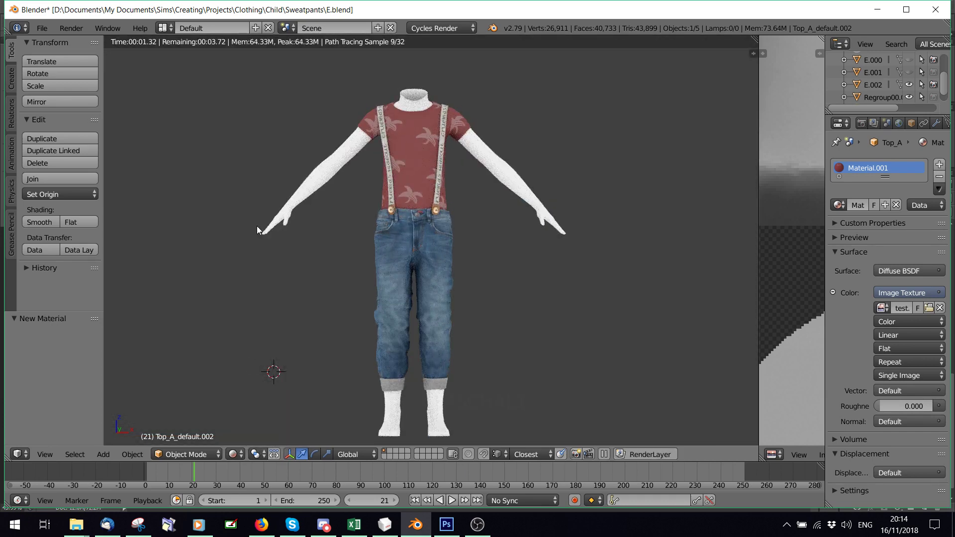
{"action": "left_click", "coordinate": [448, 367]}
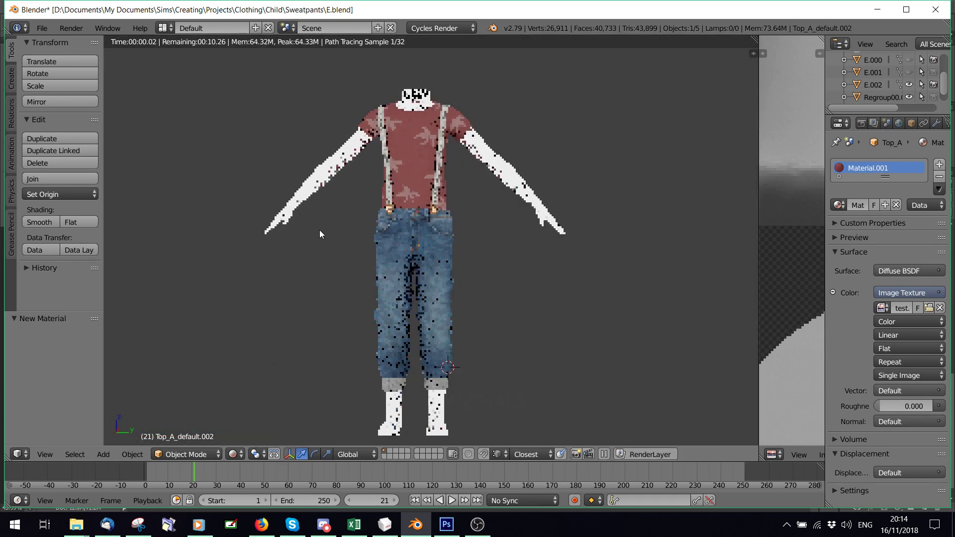
{"action": "key", "text": "ctrl+KP_1"}
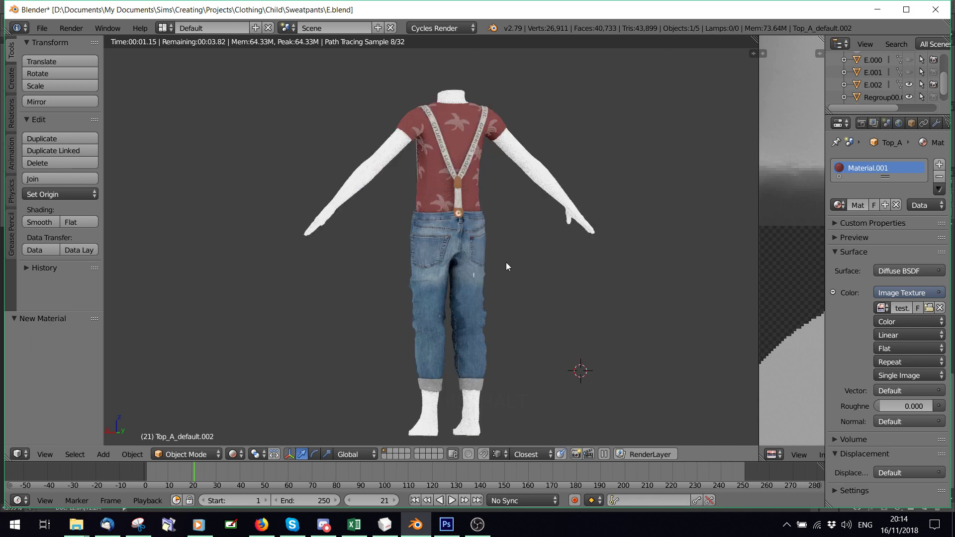
{"action": "key", "text": "KP_1"}
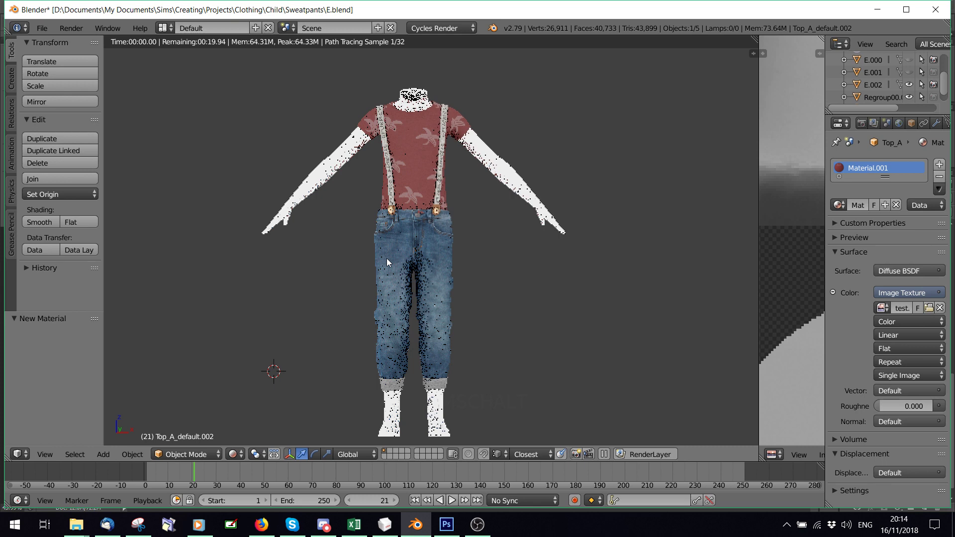
Step: In solid shading, put the jeans into Sculpt Mode and build up the front waistband with the SculptDraw brush to cover the shirt
{"action": "left_click", "coordinate": [232, 455]}
{"action": "left_click", "coordinate": [243, 410]}
{"action": "right_click", "coordinate": [385, 190]}
{"action": "key", "text": "KP_Decimal"}
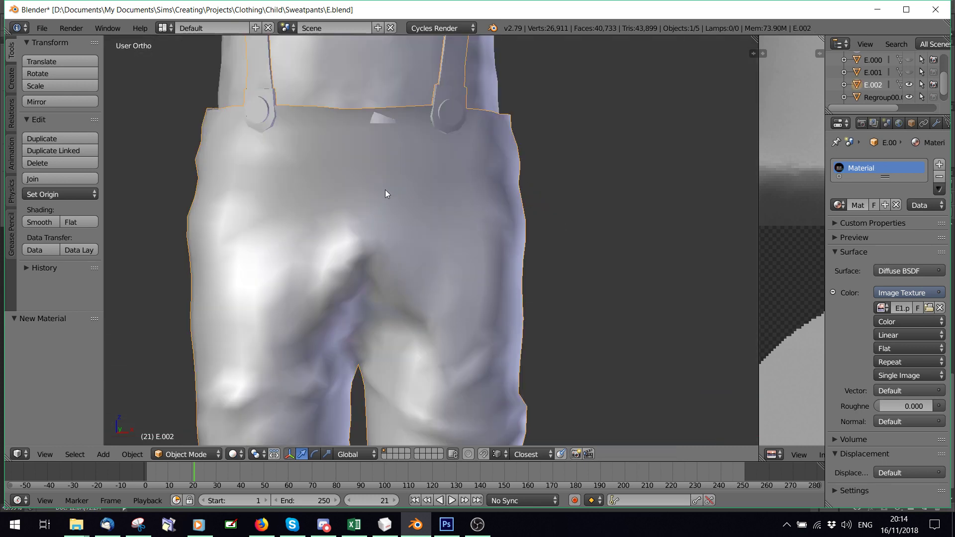
{"action": "left_click", "coordinate": [185, 454]}
{"action": "left_click", "coordinate": [189, 412]}
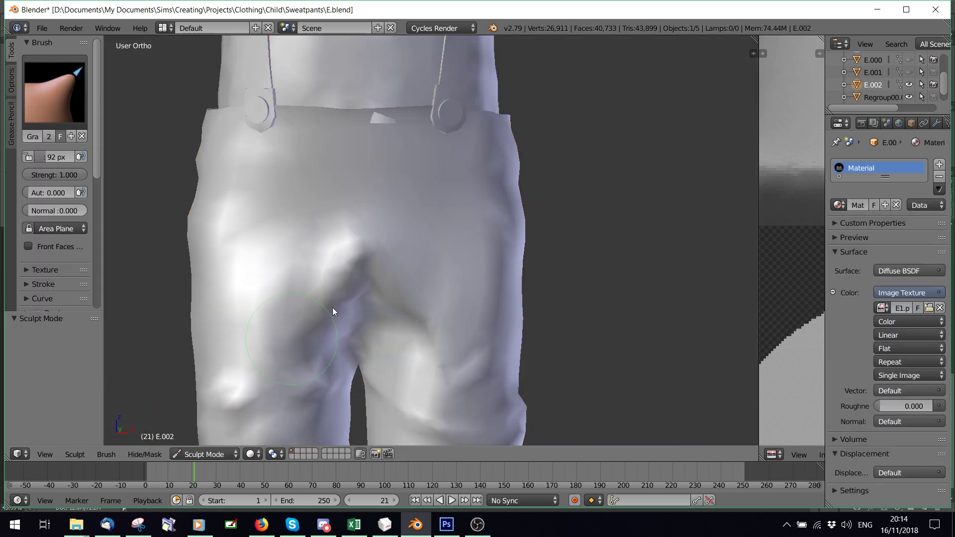
{"action": "left_click", "coordinate": [55, 89]}
{"action": "left_click", "coordinate": [340, 226]}
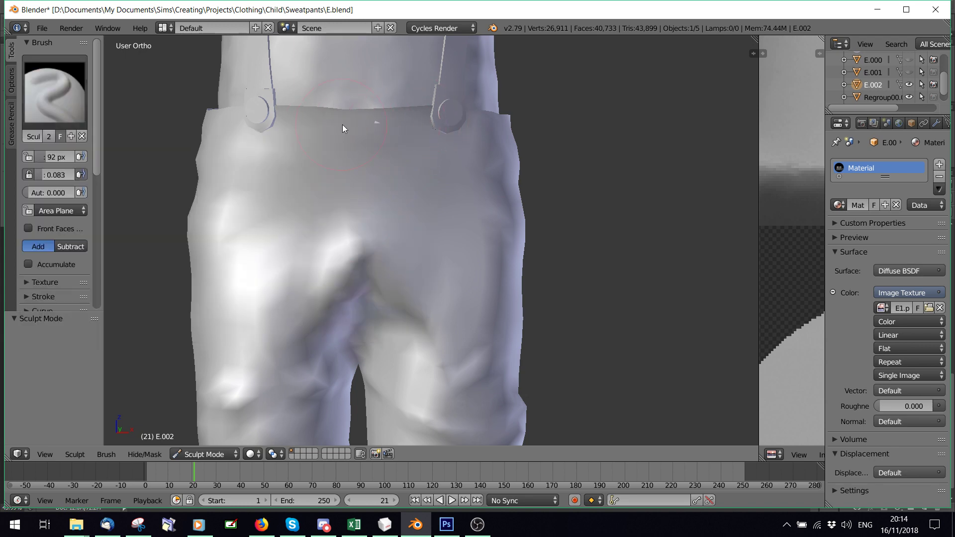
Step: Examine the jeans and shirt from the front and side in rendered shading and return to solid shading
{"action": "scroll", "coordinate": [366, 175], "scroll_direction": "down", "scroll_amount": 8}
{"action": "left_click", "coordinate": [251, 454]}
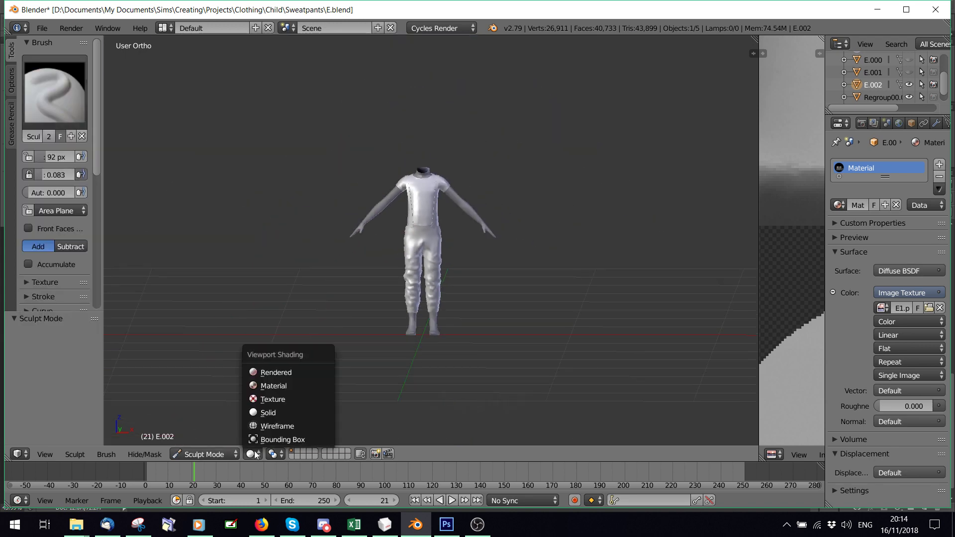
{"action": "left_click", "coordinate": [265, 363]}
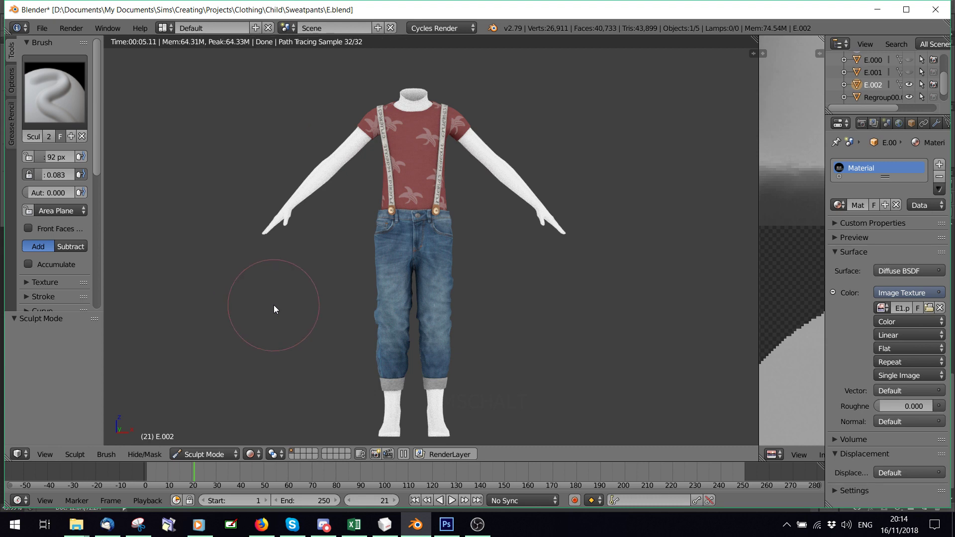
{"action": "middle_click_drag", "start_coordinate": [382, 283], "coordinate": [455, 319]}
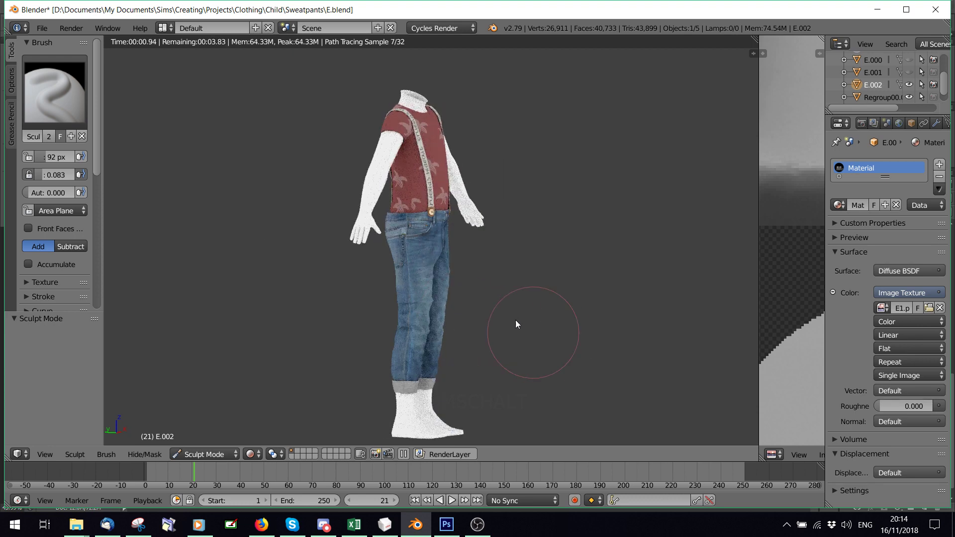
{"action": "middle_click_drag", "start_coordinate": [508, 300], "coordinate": [411, 296]}
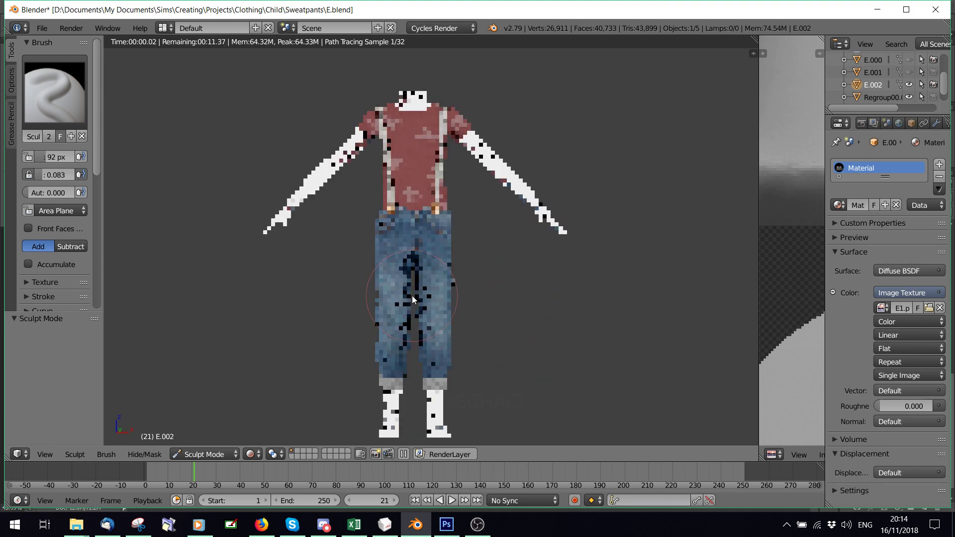
{"action": "left_click", "coordinate": [252, 454]}
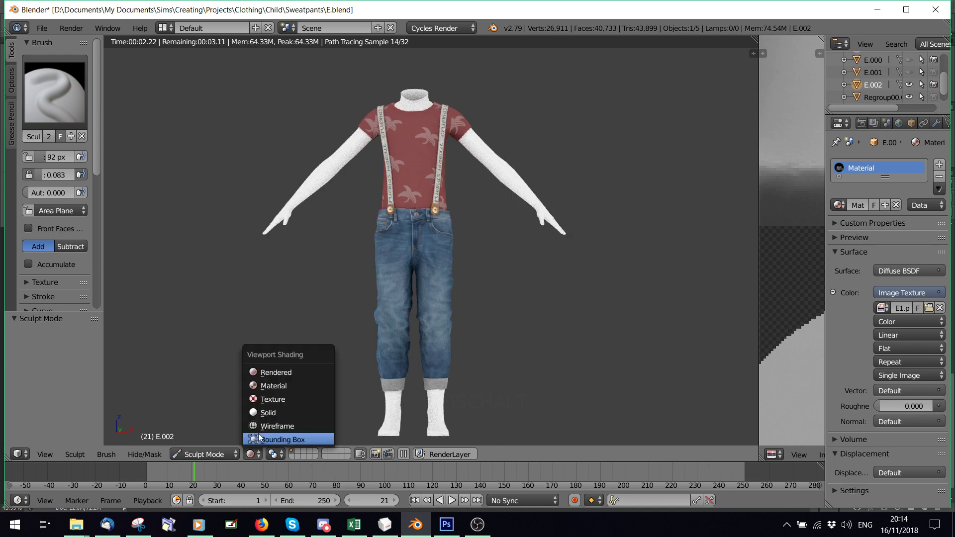
{"action": "left_click", "coordinate": [263, 413]}
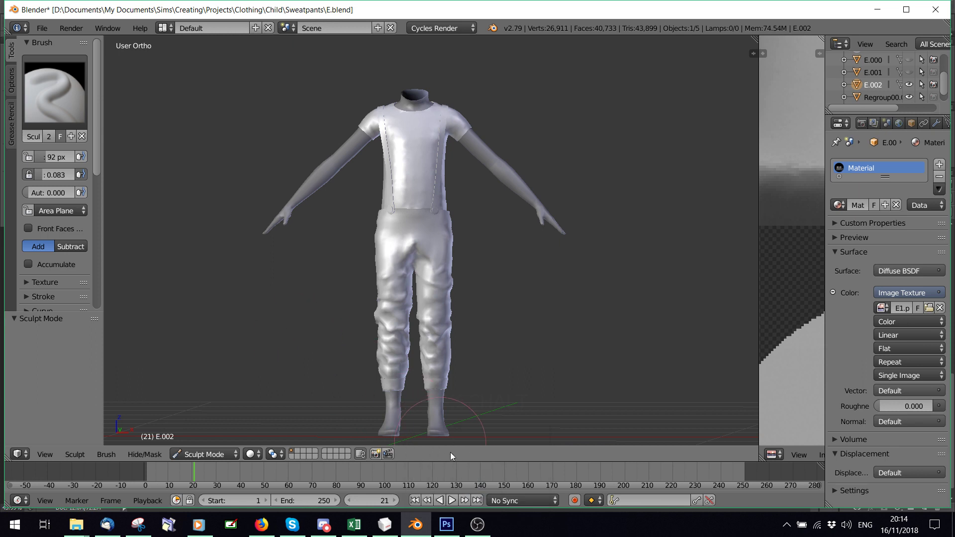
Step: Switch to the jeans texture document in Photoshop
{"action": "left_click", "coordinate": [477, 524]}
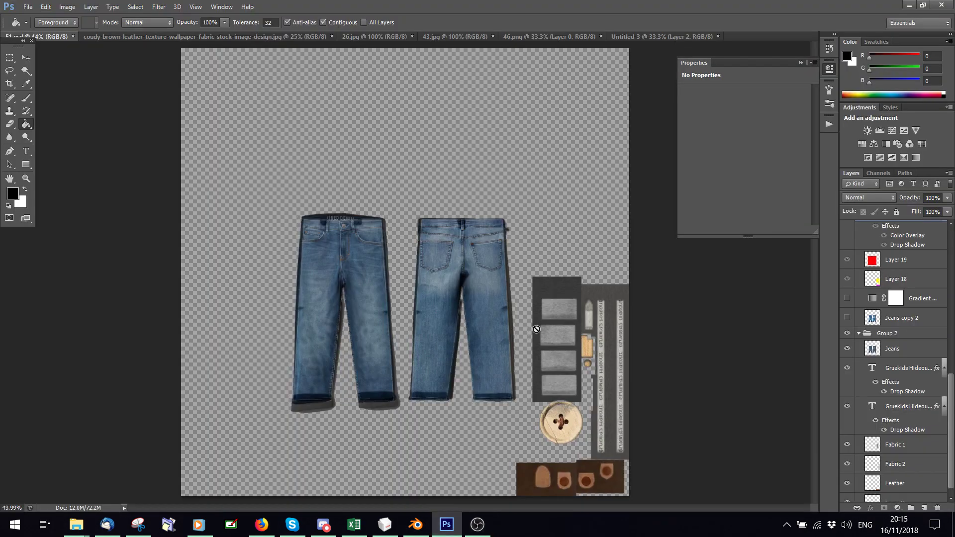
{"action": "left_click", "coordinate": [447, 525]}
{"action": "left_click", "coordinate": [28, 7]}
{"action": "left_click", "coordinate": [29, 28]}
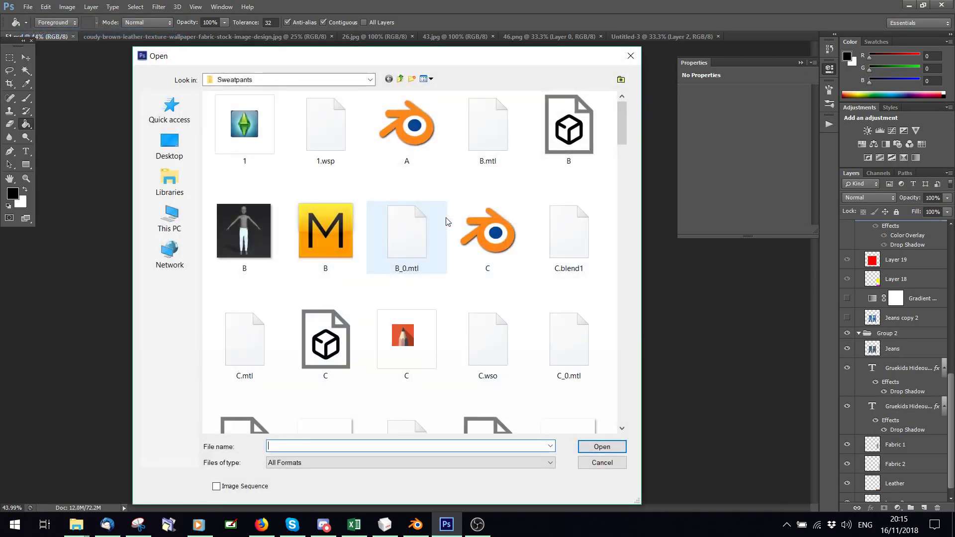
{"action": "scroll", "coordinate": [446, 219], "scroll_direction": "down", "scroll_amount": 5}
{"action": "scroll", "coordinate": [446, 219], "scroll_direction": "down", "scroll_amount": 2}
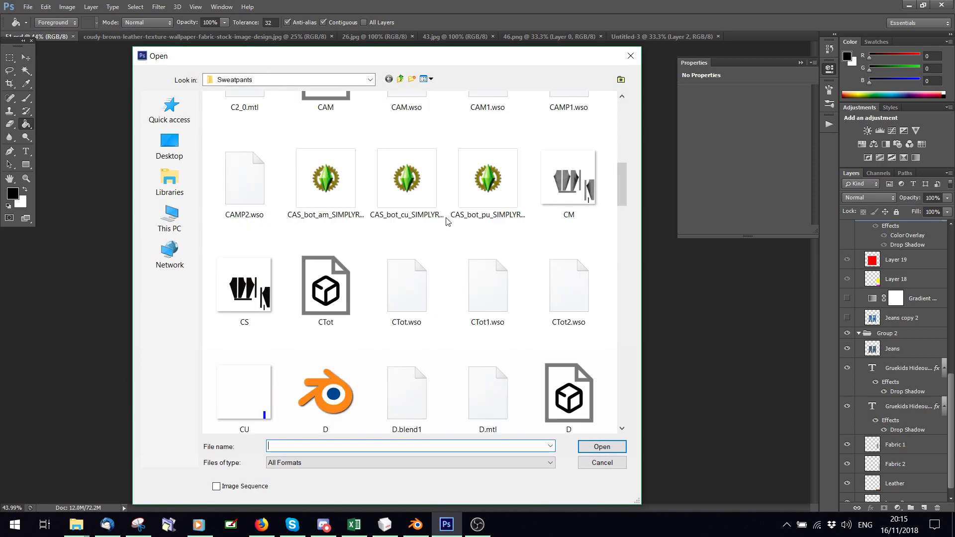
{"action": "scroll", "coordinate": [446, 220], "scroll_direction": "down", "scroll_amount": 3}
{"action": "left_click", "coordinate": [630, 56]}
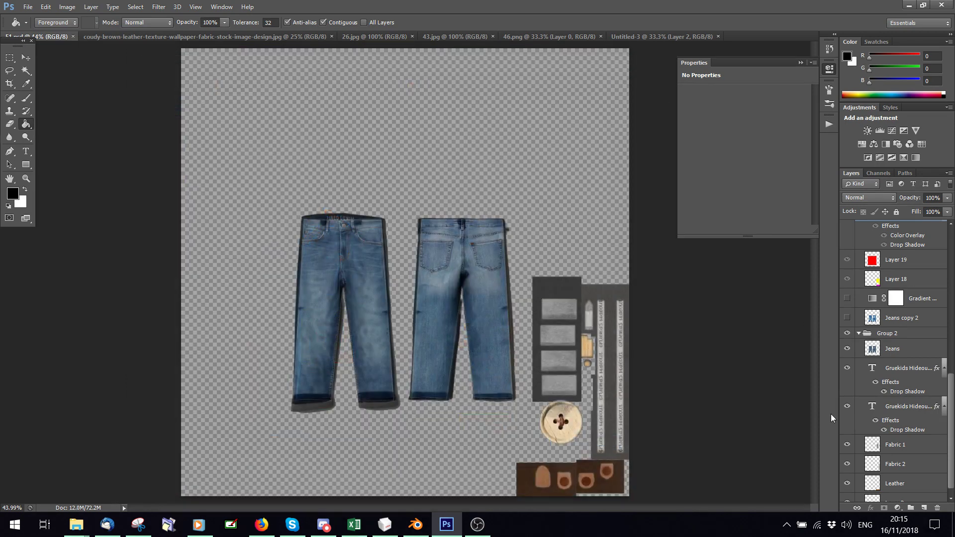
Step: Make the Multiplier and Group 2 layer groups both visible in the jeans texture
{"action": "scroll", "coordinate": [902, 405], "scroll_direction": "up", "scroll_amount": 4}
{"action": "left_click", "coordinate": [847, 430]}
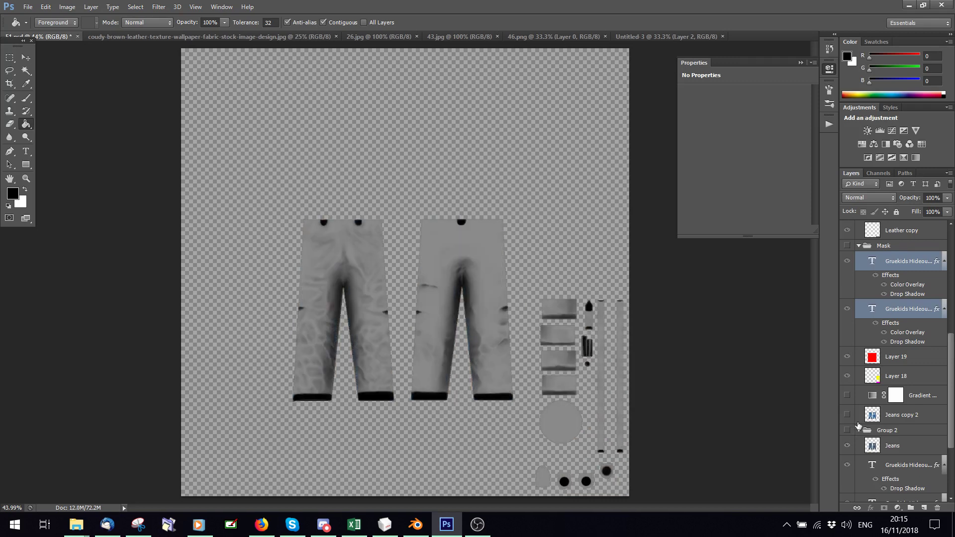
{"action": "scroll", "coordinate": [856, 348], "scroll_direction": "up", "scroll_amount": 8}
{"action": "left_click", "coordinate": [847, 351]}
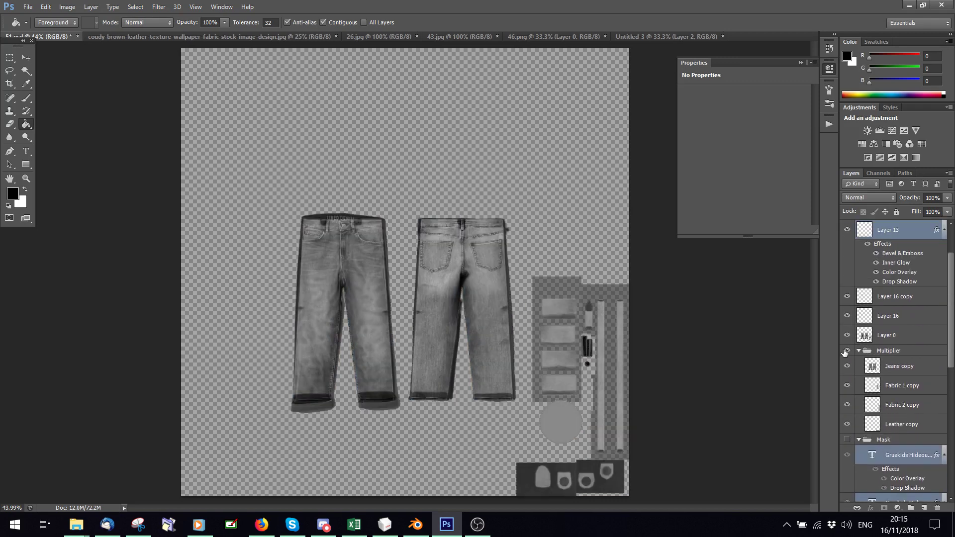
{"action": "scroll", "coordinate": [869, 377], "scroll_direction": "down", "scroll_amount": 10}
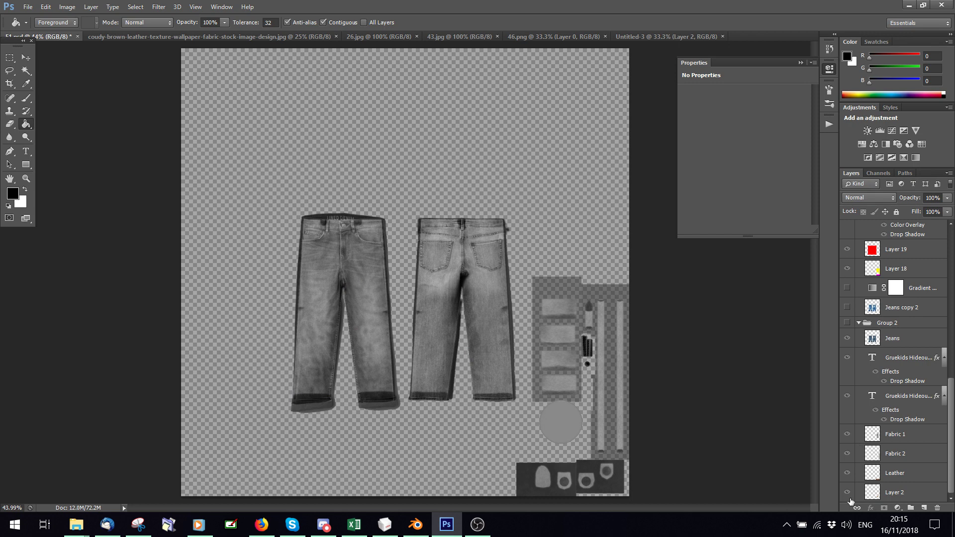
{"action": "left_click", "coordinate": [848, 493]}
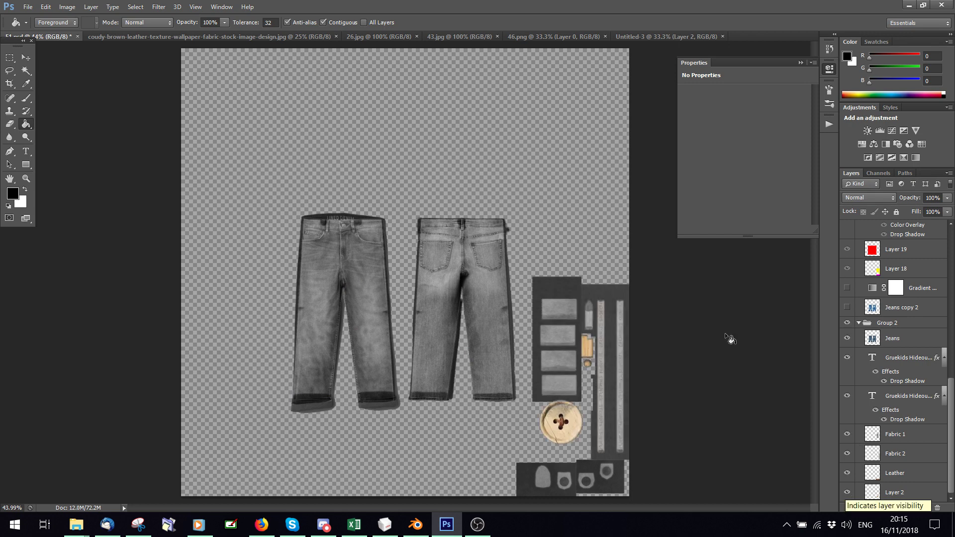
Step: Save the texture as EN.dds in the Sweetpants folder using the D3D/DDS format and accept the export options
{"action": "left_click", "coordinate": [28, 7]}
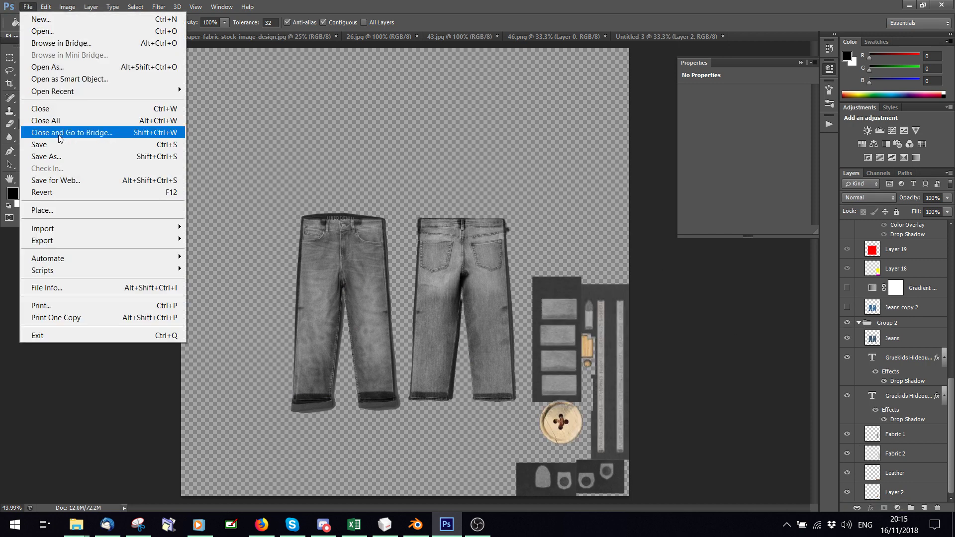
{"action": "left_click", "coordinate": [59, 156]}
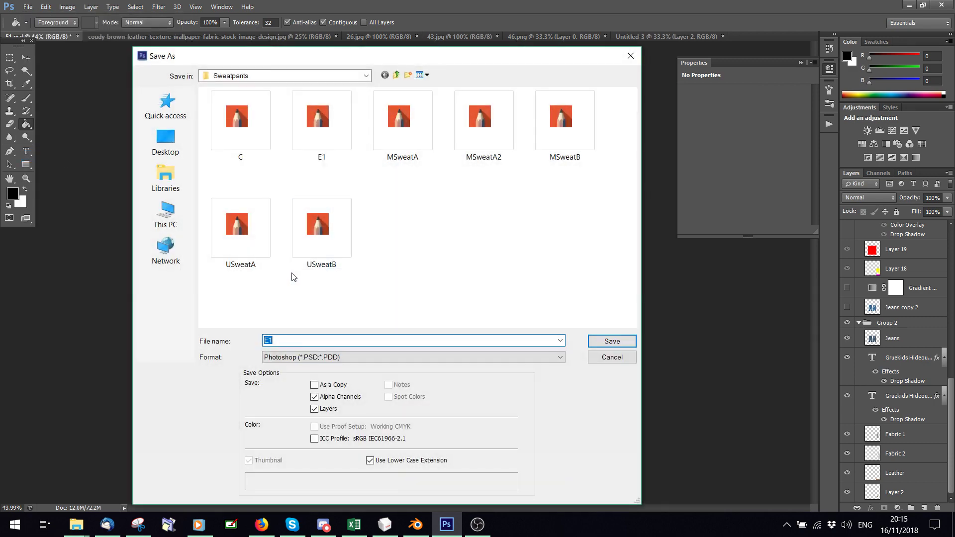
{"action": "type", "text": "EN"}
{"action": "left_click", "coordinate": [298, 357]}
{"action": "left_click", "coordinate": [297, 214]}
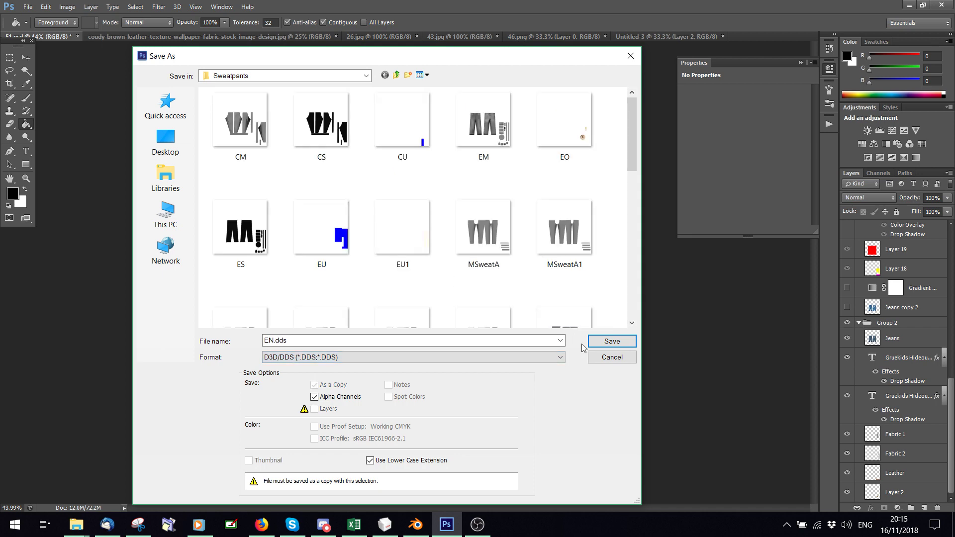
{"action": "key", "text": "Return"}
{"action": "left_click", "coordinate": [547, 123]}
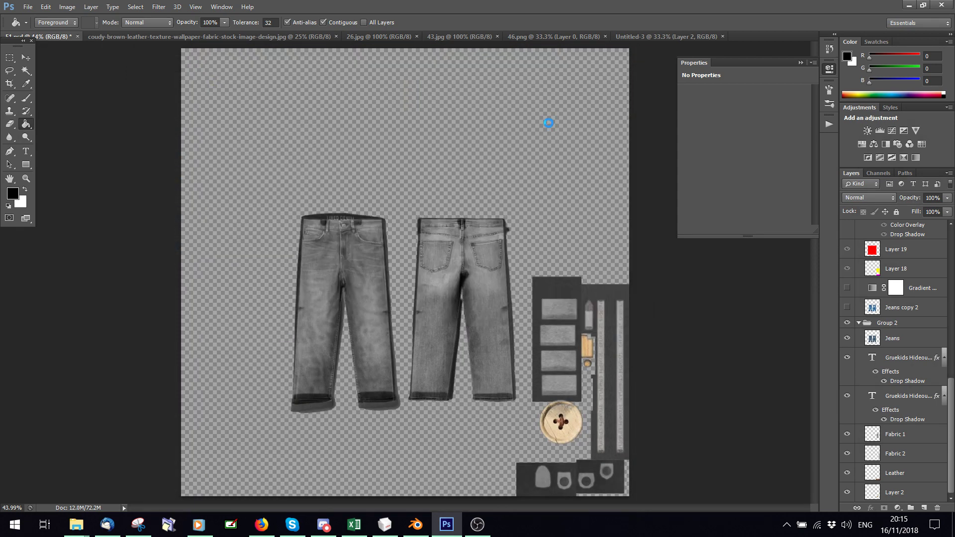
Step: Open EN.dds from the Sweatpants folder, accepting the import options
{"action": "left_click", "coordinate": [27, 8]}
{"action": "left_click", "coordinate": [42, 31]}
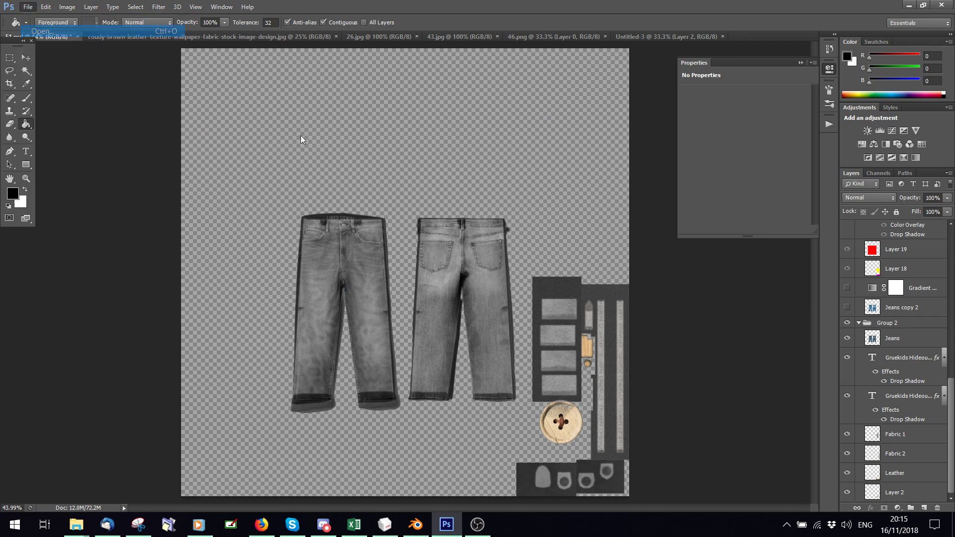
{"action": "scroll", "coordinate": [420, 207], "scroll_direction": "down", "scroll_amount": 5}
{"action": "scroll", "coordinate": [420, 206], "scroll_direction": "down", "scroll_amount": 10}
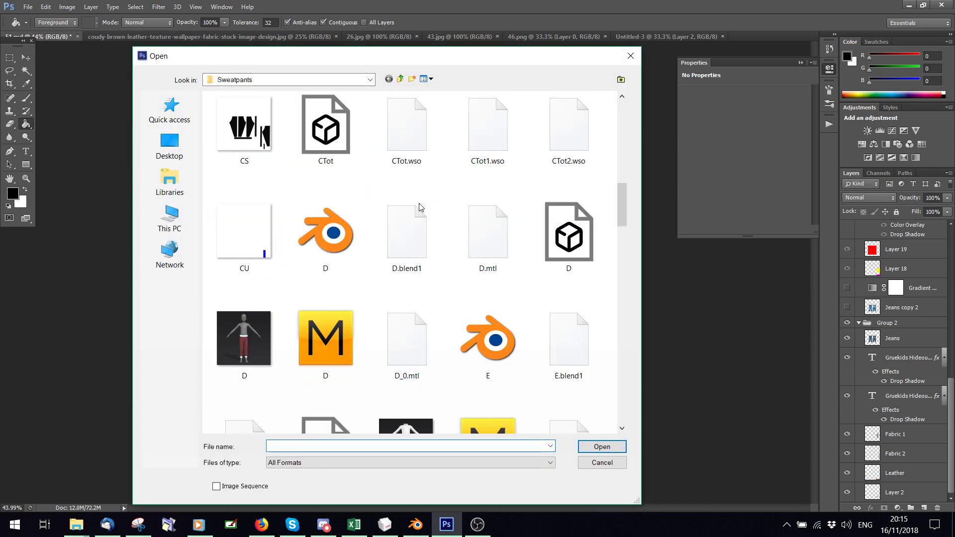
{"action": "double_click", "coordinate": [343, 338]}
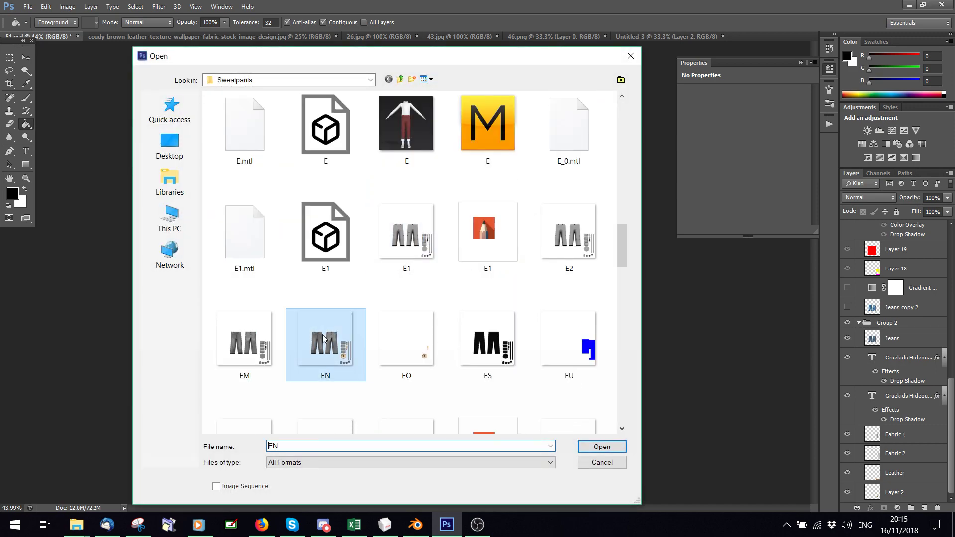
{"action": "left_click", "coordinate": [525, 250]}
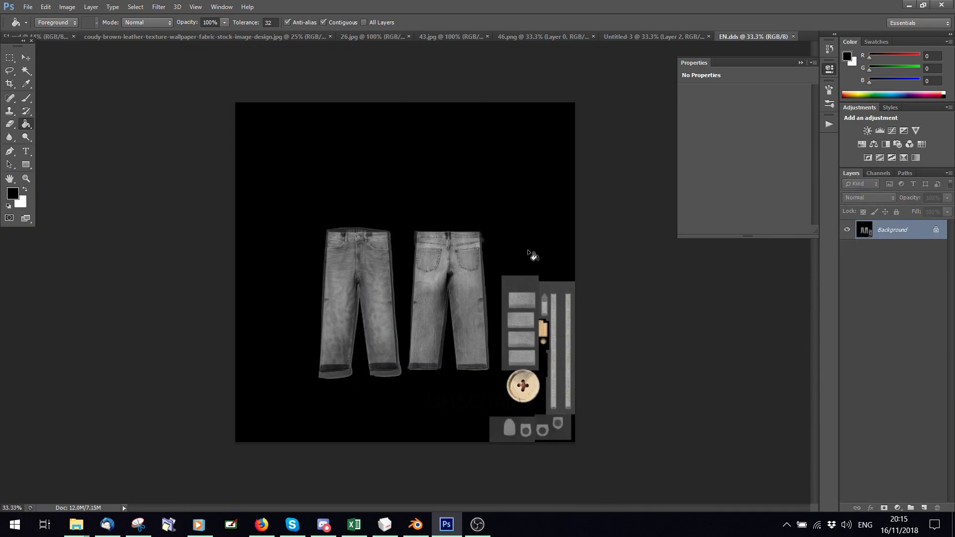
Step: Load the Alpha 1 channel as a selection, return to the RGB image and invert the selection
{"action": "left_click", "coordinate": [889, 175]}
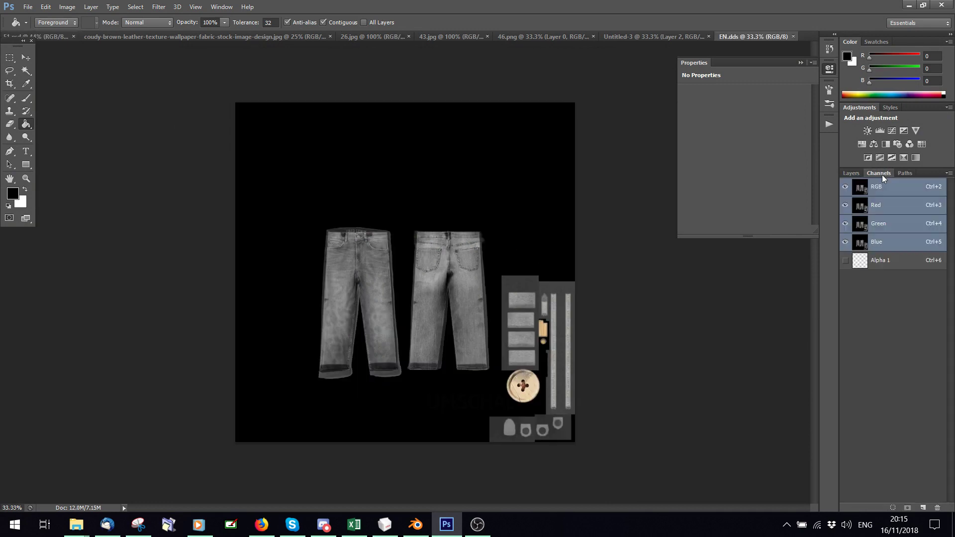
{"action": "left_click", "coordinate": [881, 260]}
{"action": "left_click", "coordinate": [893, 507]}
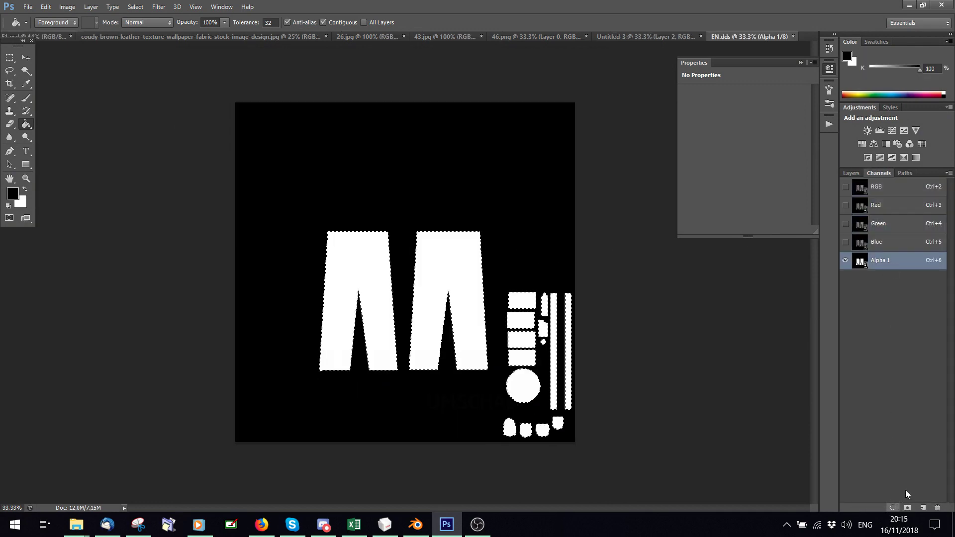
{"action": "left_click", "coordinate": [873, 186]}
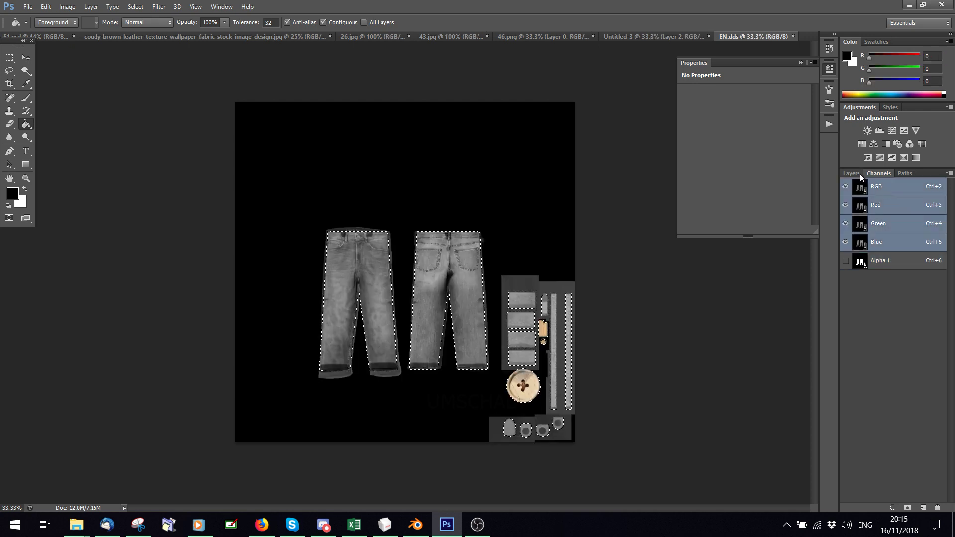
{"action": "left_click", "coordinate": [852, 173]}
{"action": "left_click", "coordinate": [135, 7]}
{"action": "left_click", "coordinate": [144, 54]}
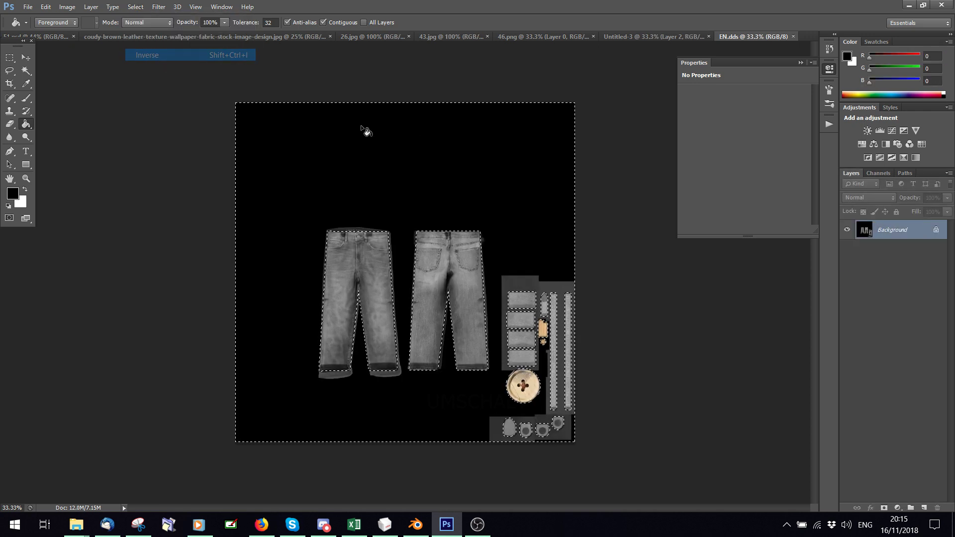
Step: Convert the Background into the regular layer Layer 0, delete the selected area around the clothing pieces and deselect
{"action": "right_click", "coordinate": [886, 231]}
{"action": "left_click", "coordinate": [828, 241]}
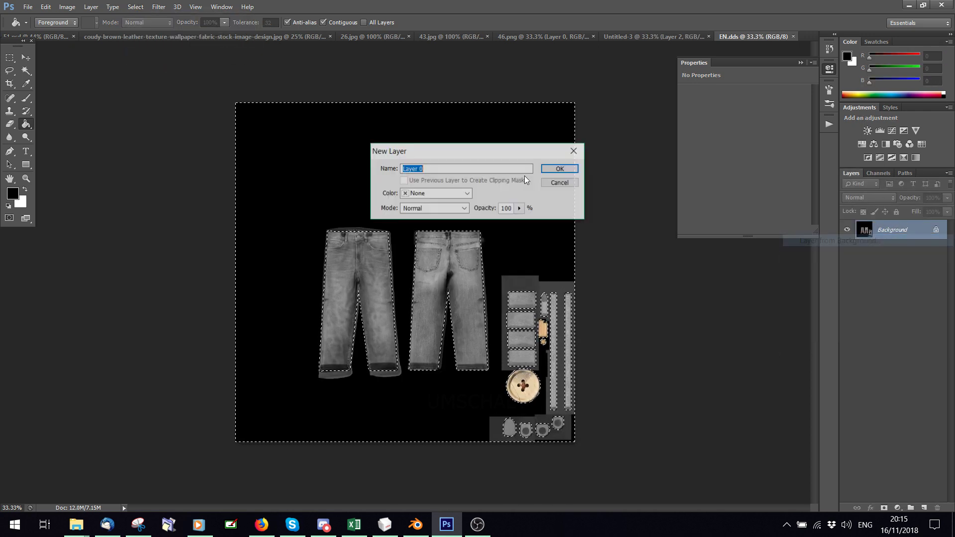
{"action": "left_click", "coordinate": [563, 170]}
{"action": "key", "text": "Delete"}
{"action": "key", "text": "ctrl+d"}
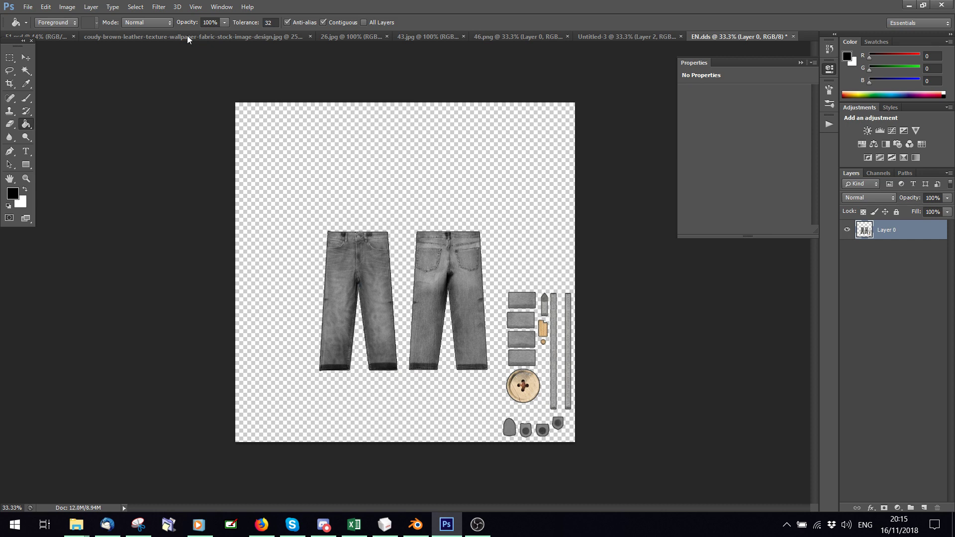
Step: Desaturate Layer 0 with a Hue/Saturation adjustment, setting the saturation to -100
{"action": "left_click", "coordinate": [68, 7]}
{"action": "mouse_move", "coordinate": [95, 37]}
{"action": "left_click", "coordinate": [234, 103]}
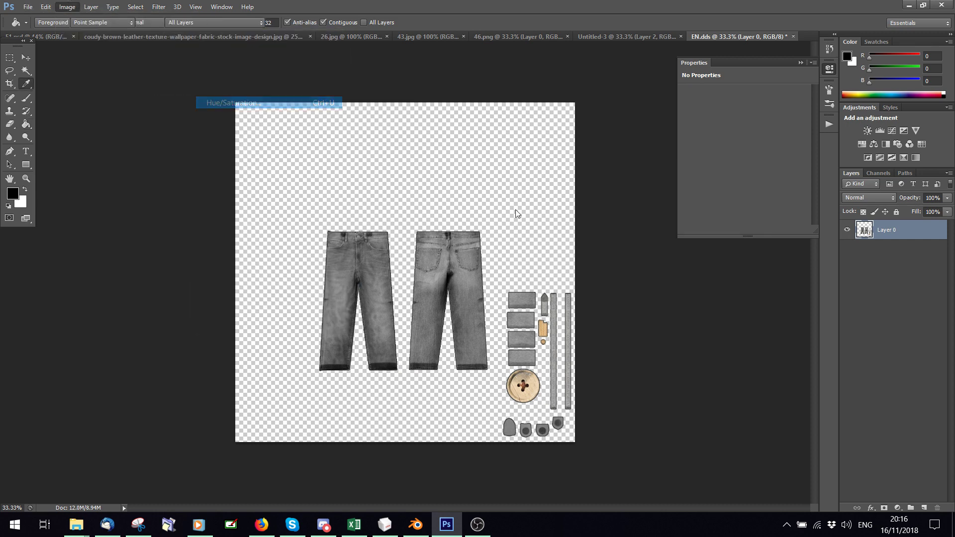
{"action": "key", "text": "Tab"}
{"action": "type", "text": "-100"}
{"action": "left_click", "coordinate": [793, 229]}
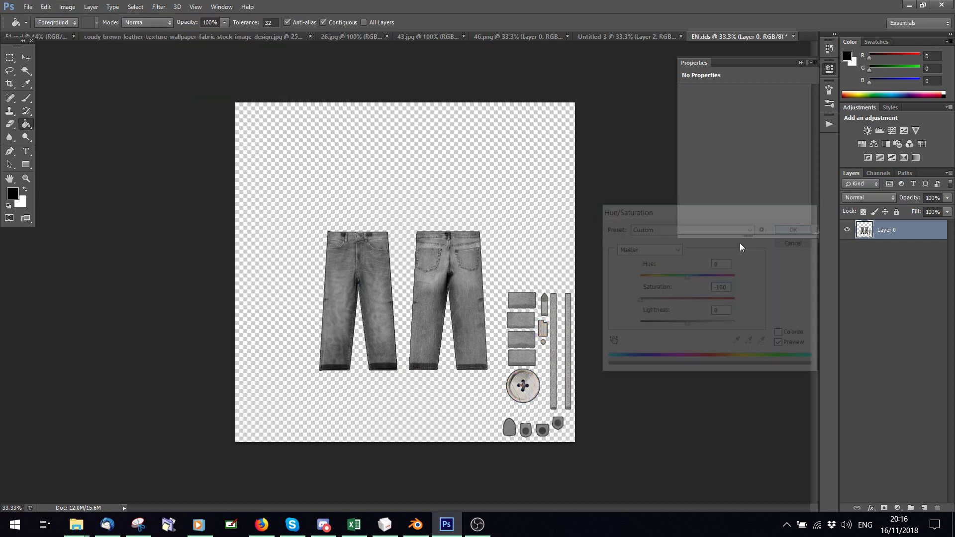
Step: Add a new layer beneath Layer 0 and fill it with white
{"action": "left_click", "coordinate": [924, 508]}
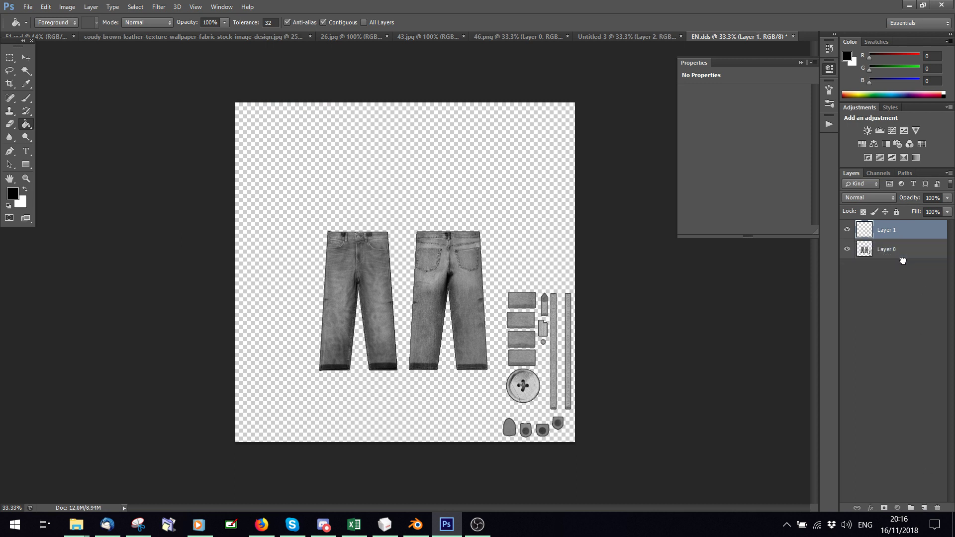
{"action": "left_click_drag", "start_coordinate": [903, 261], "coordinate": [901, 260]}
{"action": "left_click", "coordinate": [25, 190]}
{"action": "left_click", "coordinate": [465, 185]}
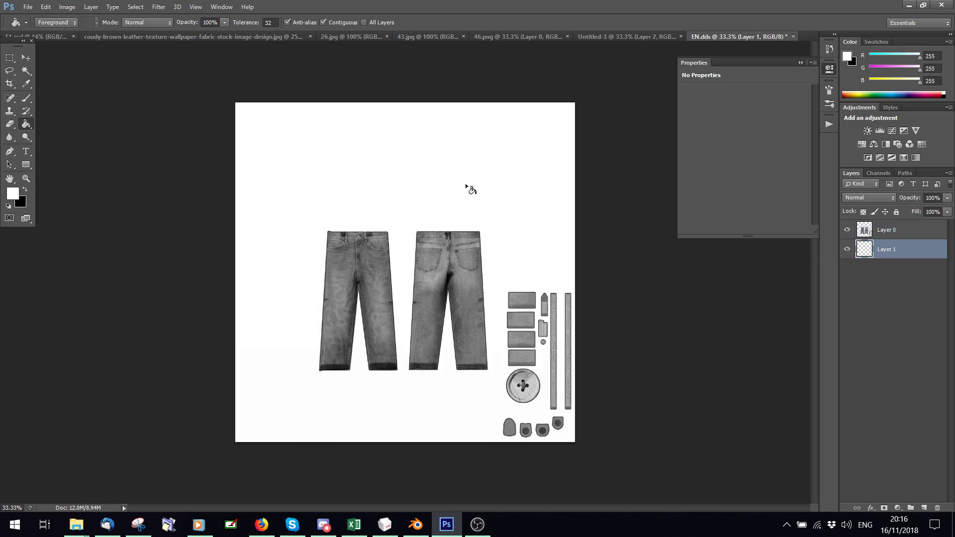
Step: Merge Layer 0 and the white layer beneath it into a single layer
{"action": "left_click", "coordinate": [890, 230], "text": "shift"}
{"action": "right_click", "coordinate": [889, 230]}
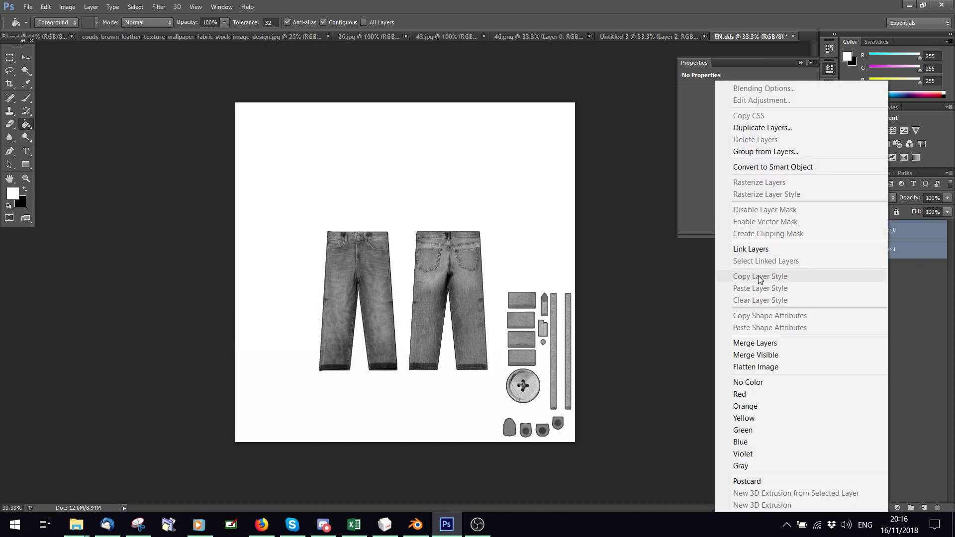
{"action": "left_click", "coordinate": [759, 342]}
Step: Try to generate a normal map from the merged layer with the NVIDIA filter, using the alpha channel as height source
{"action": "left_click", "coordinate": [159, 7]}
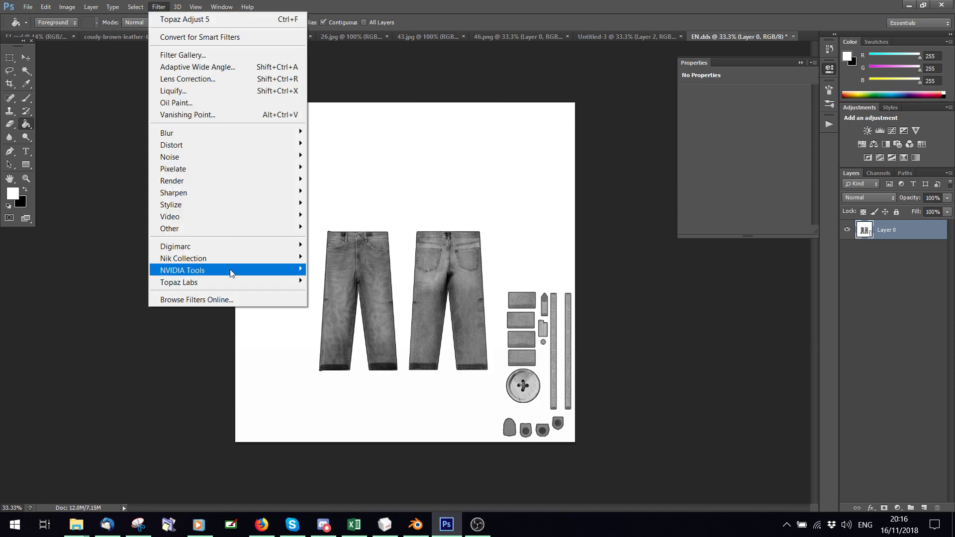
{"action": "mouse_move", "coordinate": [230, 274]}
{"action": "left_click", "coordinate": [354, 271]}
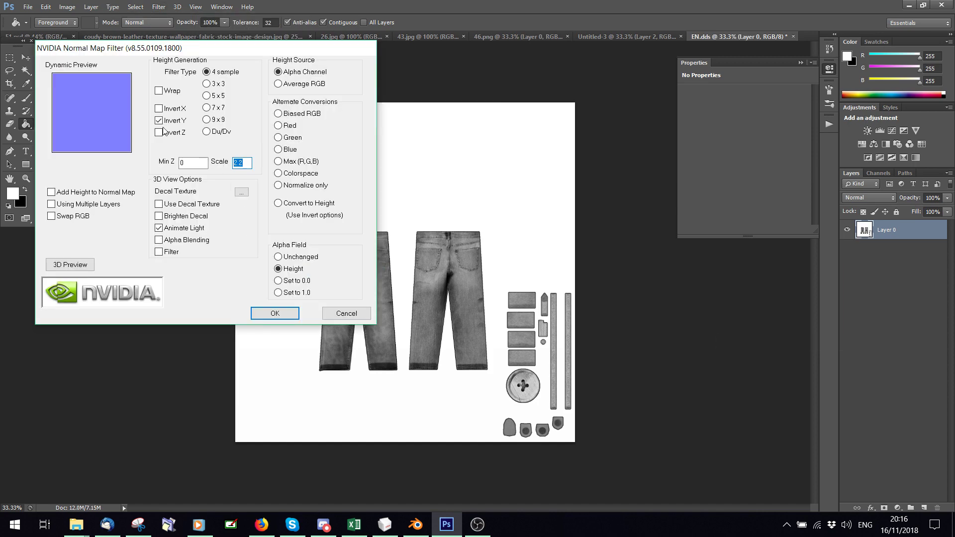
{"action": "left_click", "coordinate": [271, 315]}
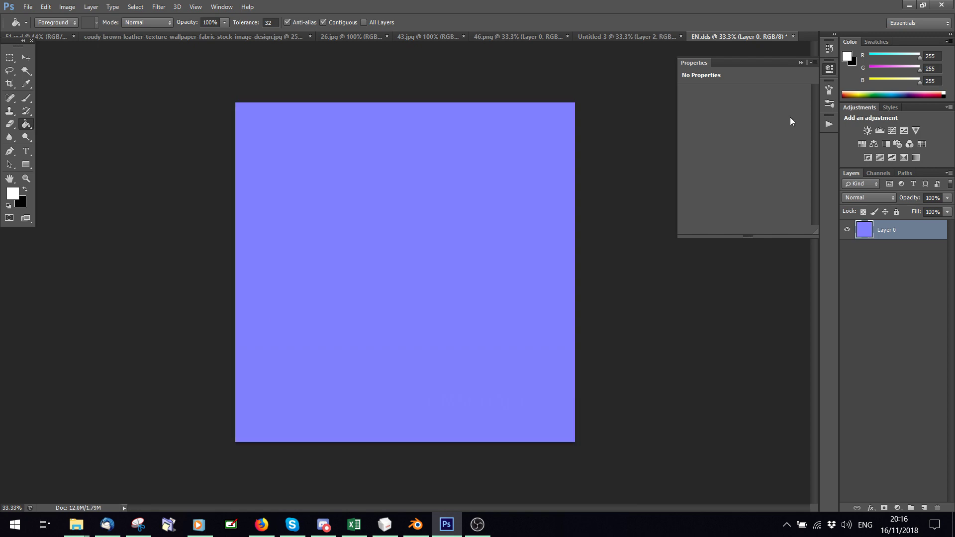
{"action": "left_click", "coordinate": [195, 7]}
{"action": "left_click", "coordinate": [218, 99]}
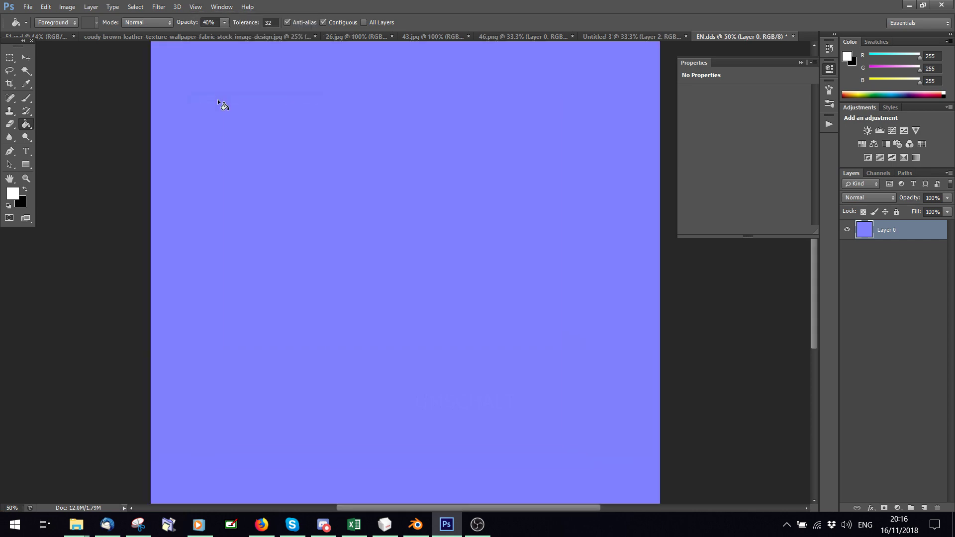
{"action": "left_click", "coordinate": [54, 7]}
{"action": "left_click", "coordinate": [74, 43]}
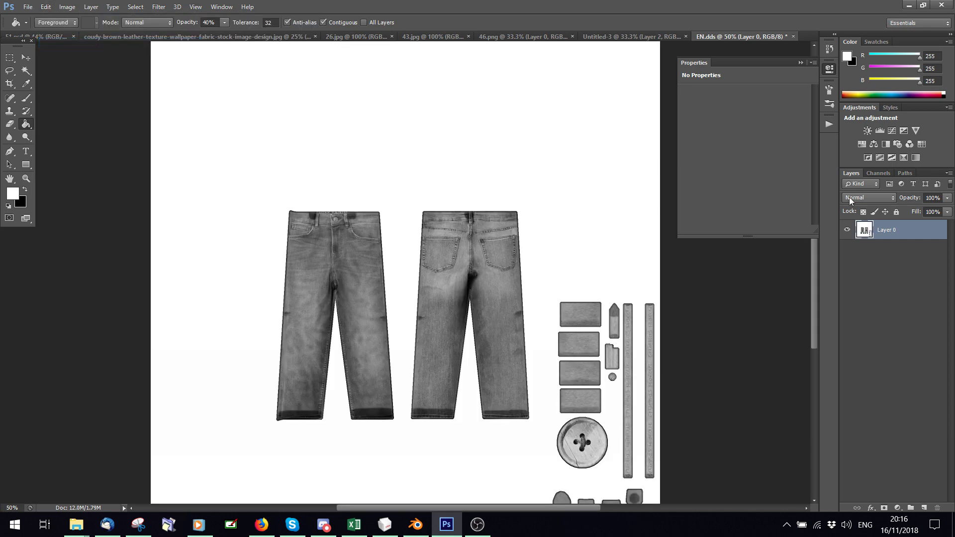
Step: Flatten the image and apply the NVIDIA normal map filter with Average RGB as height source, Invert Y on and scale 2.2
{"action": "right_click", "coordinate": [893, 230]}
{"action": "left_click", "coordinate": [765, 366]}
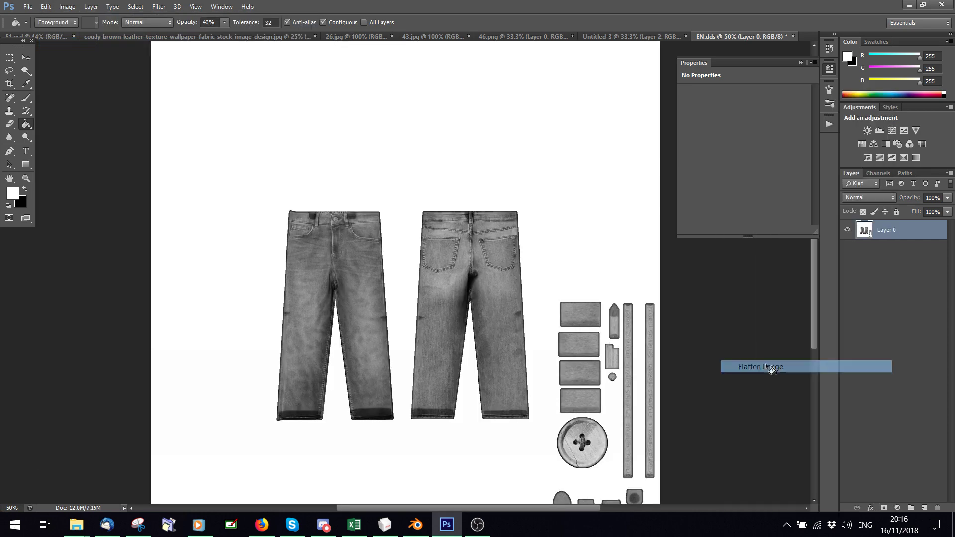
{"action": "left_click", "coordinate": [158, 7]}
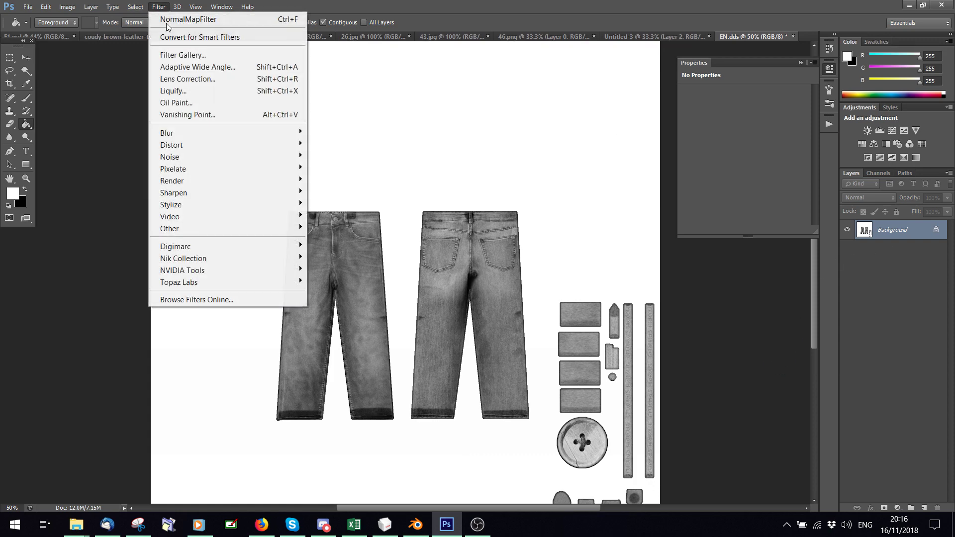
{"action": "mouse_move", "coordinate": [225, 269]}
{"action": "left_click", "coordinate": [342, 271]}
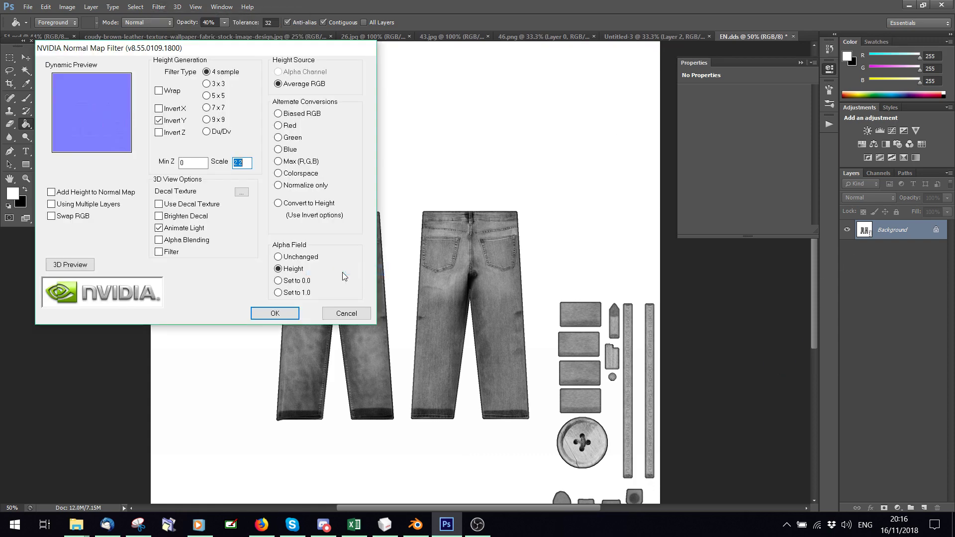
{"action": "left_click", "coordinate": [266, 311]}
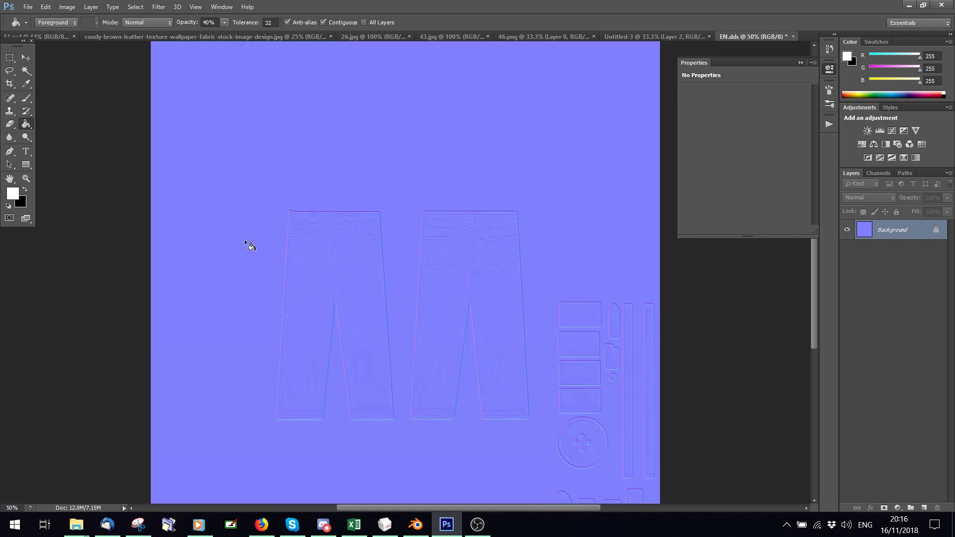
Step: Find the Normalmap action set, play Create Normalmap from its Select red channel command, and show the image's channels
{"action": "scroll", "coordinate": [250, 245], "scroll_direction": "down", "scroll_amount": 2}
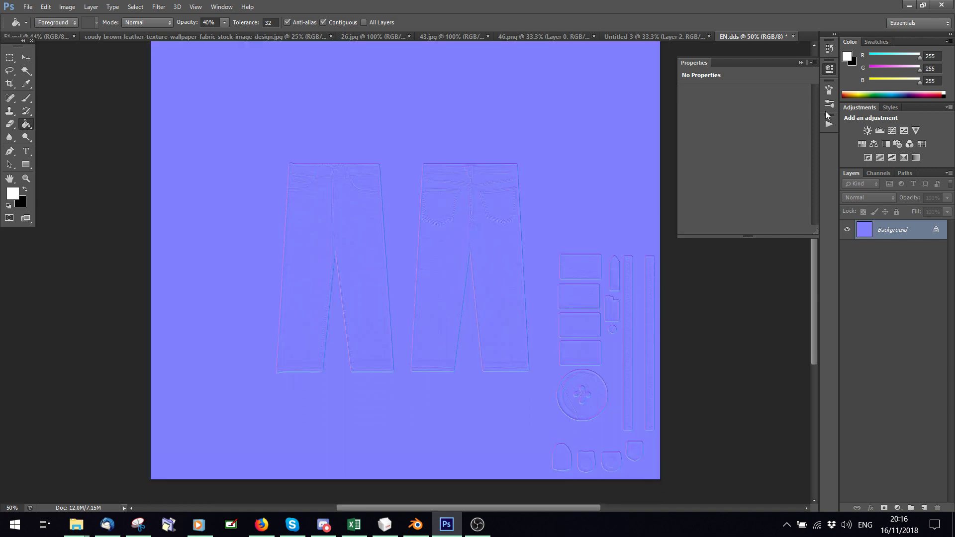
{"action": "left_click", "coordinate": [830, 124]}
{"action": "scroll", "coordinate": [816, 156], "scroll_direction": "down", "scroll_amount": 5}
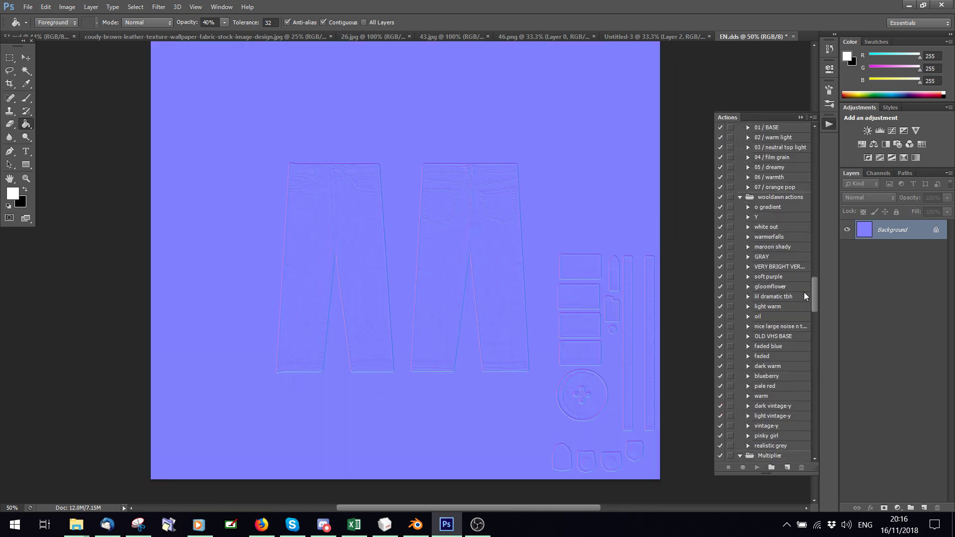
{"action": "left_click", "coordinate": [740, 197]}
{"action": "scroll", "coordinate": [746, 244], "scroll_direction": "up", "scroll_amount": 5}
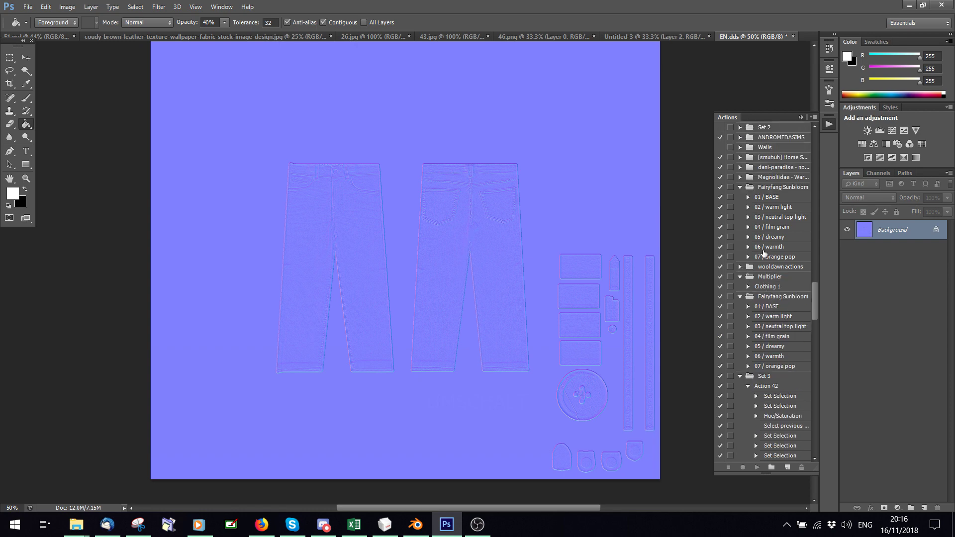
{"action": "left_click", "coordinate": [741, 257]}
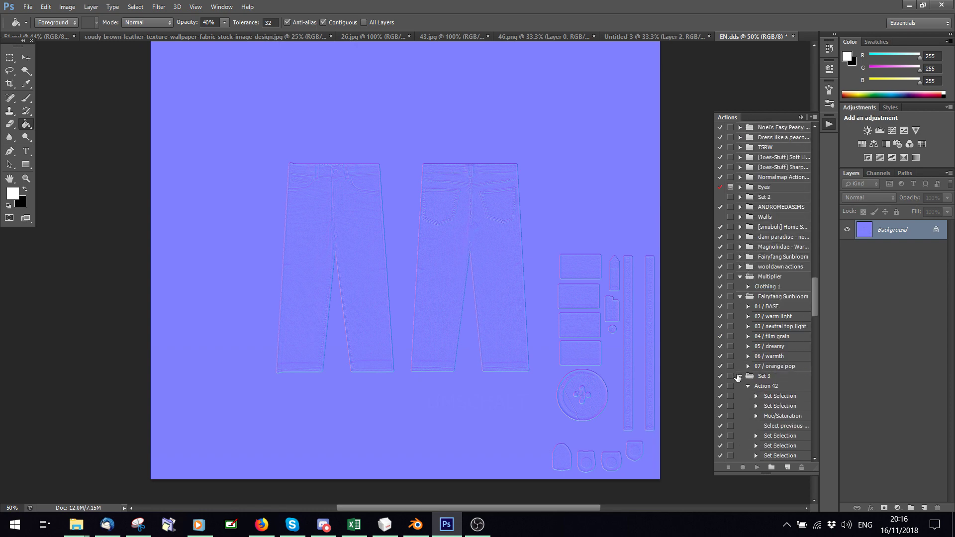
{"action": "left_click", "coordinate": [740, 296]}
{"action": "scroll", "coordinate": [751, 288], "scroll_direction": "up", "scroll_amount": 3}
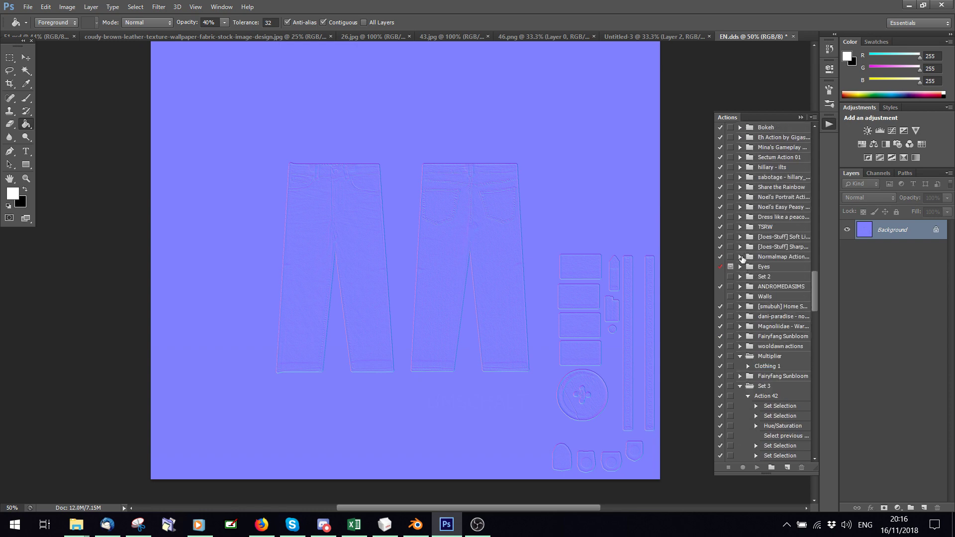
{"action": "left_click", "coordinate": [740, 256]}
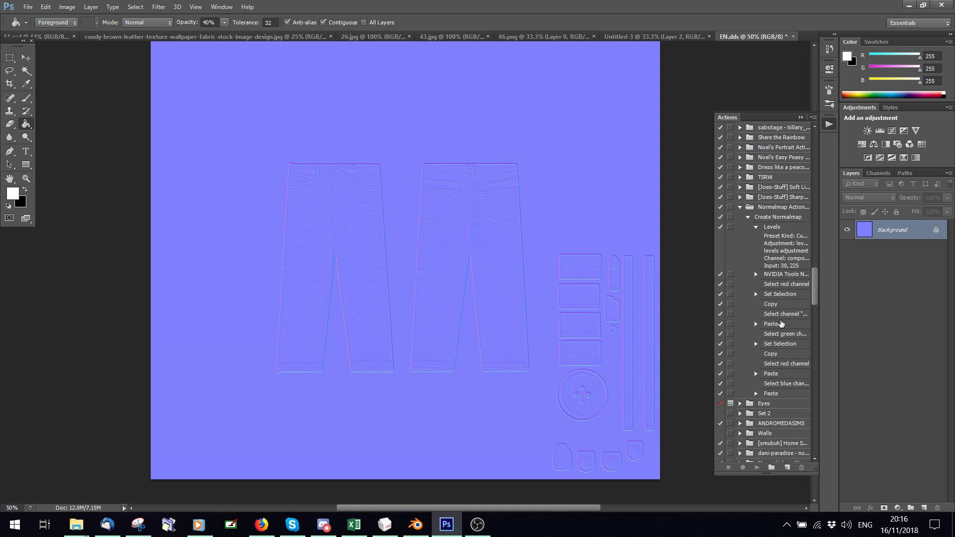
{"action": "left_click", "coordinate": [785, 284]}
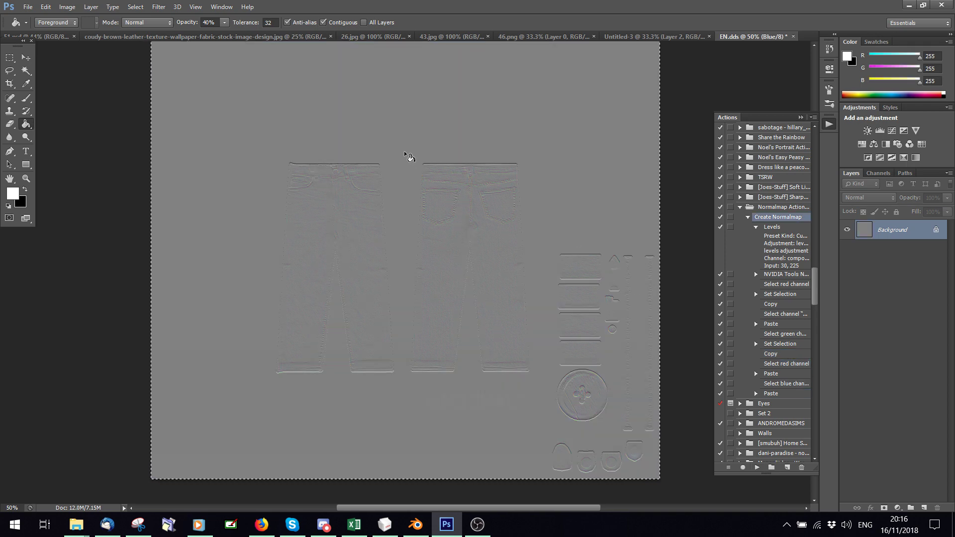
{"action": "left_click", "coordinate": [879, 173]}
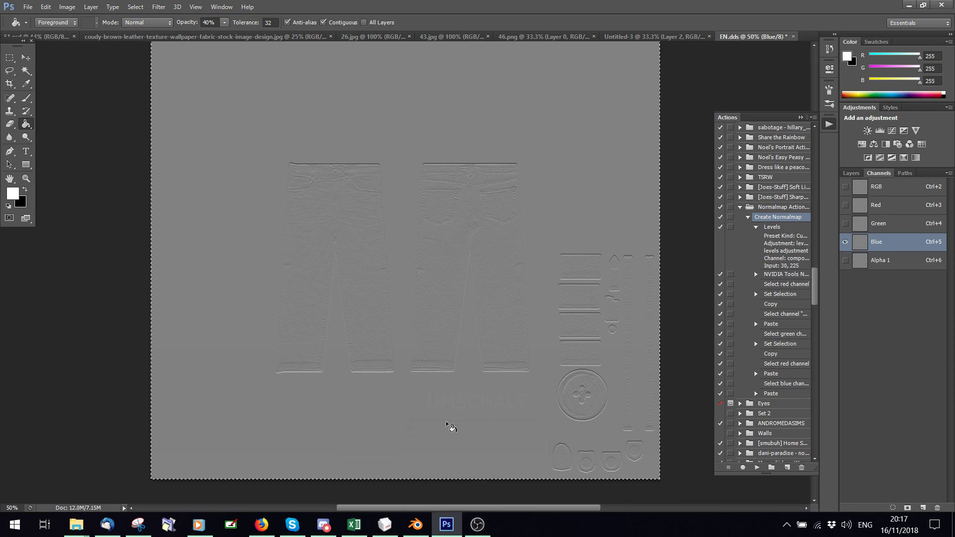
{"action": "left_click", "coordinate": [478, 524]}
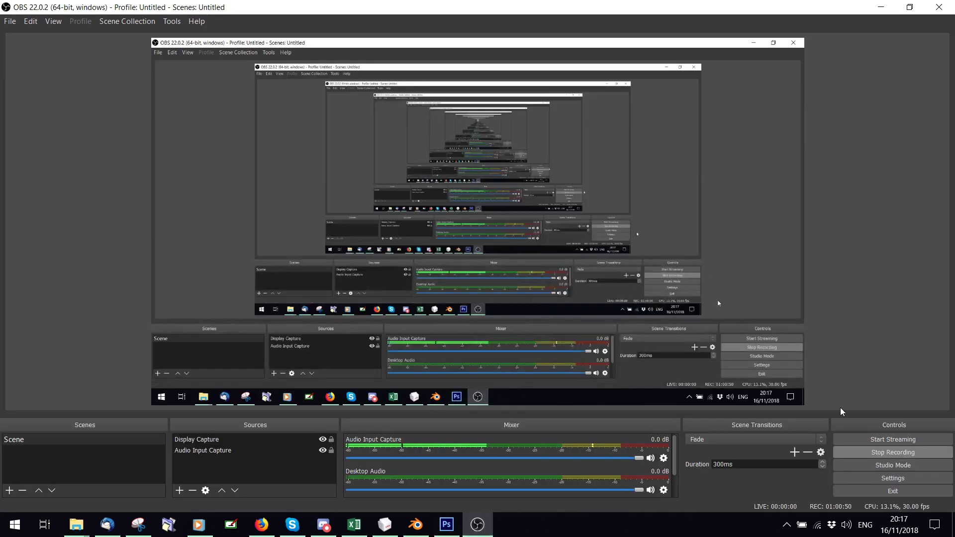